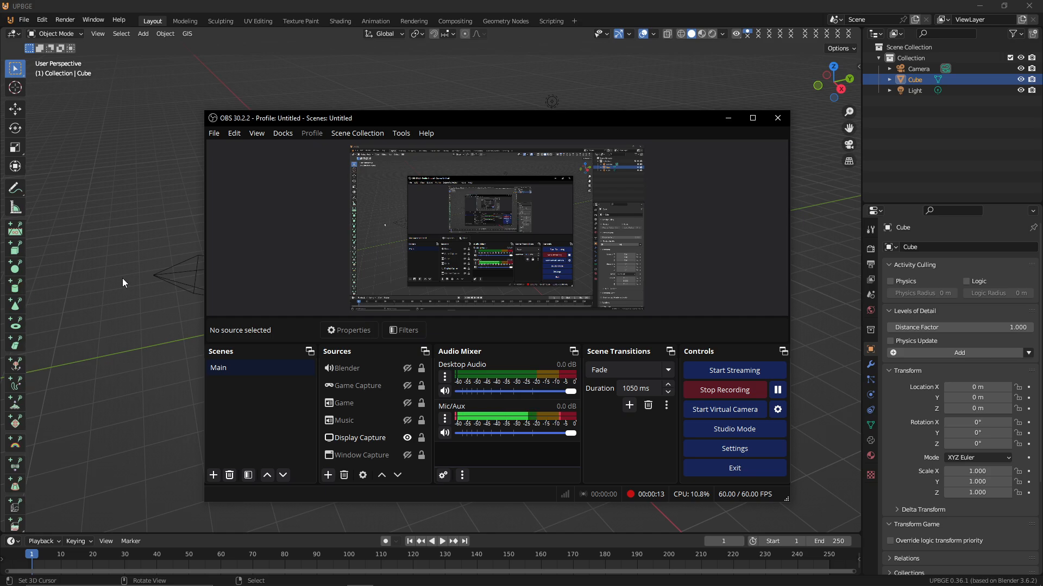
{"action": "left_click", "coordinate": [122, 278]}
{"action": "left_click", "coordinate": [122, 278]}
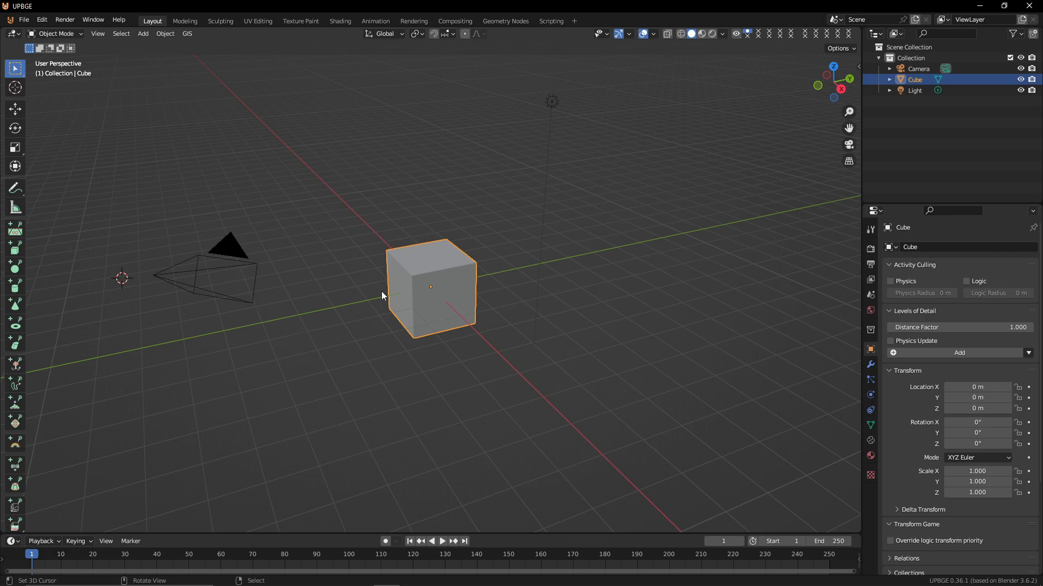
Delete the default light and the default cube from the scene
{"action": "left_click", "coordinate": [552, 101]}
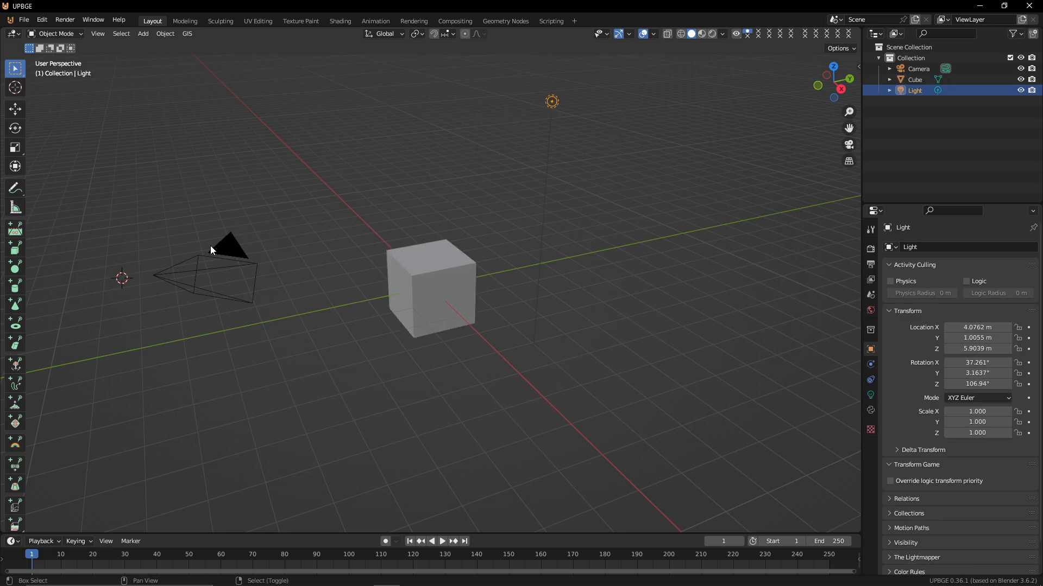
{"action": "key", "text": "x"}
{"action": "left_click", "coordinate": [549, 145]}
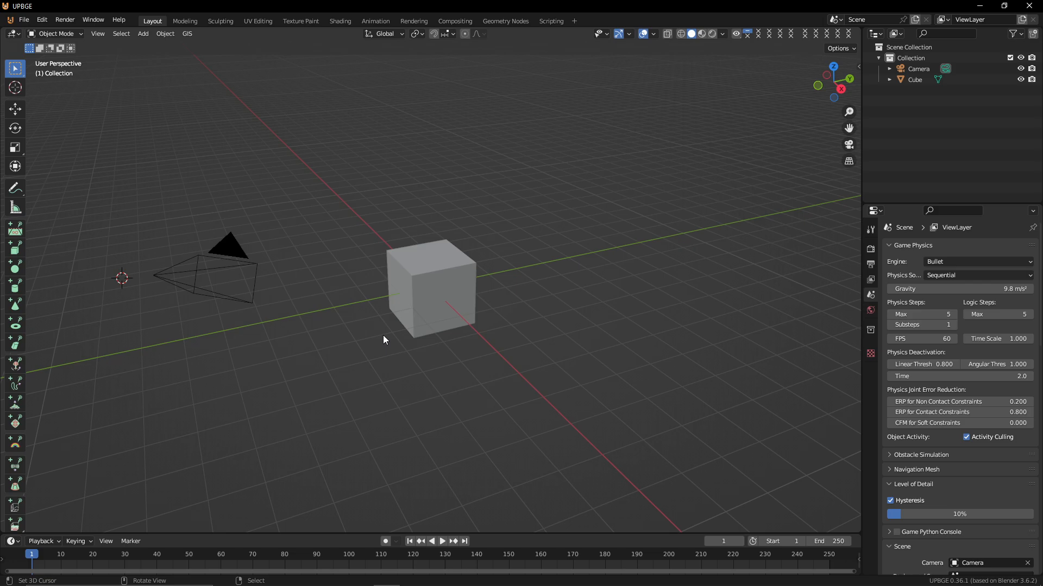
{"action": "left_click", "coordinate": [425, 255]}
{"action": "key", "text": "Delete"}
Select the camera and clear its location and rotation
{"action": "left_click", "coordinate": [195, 273]}
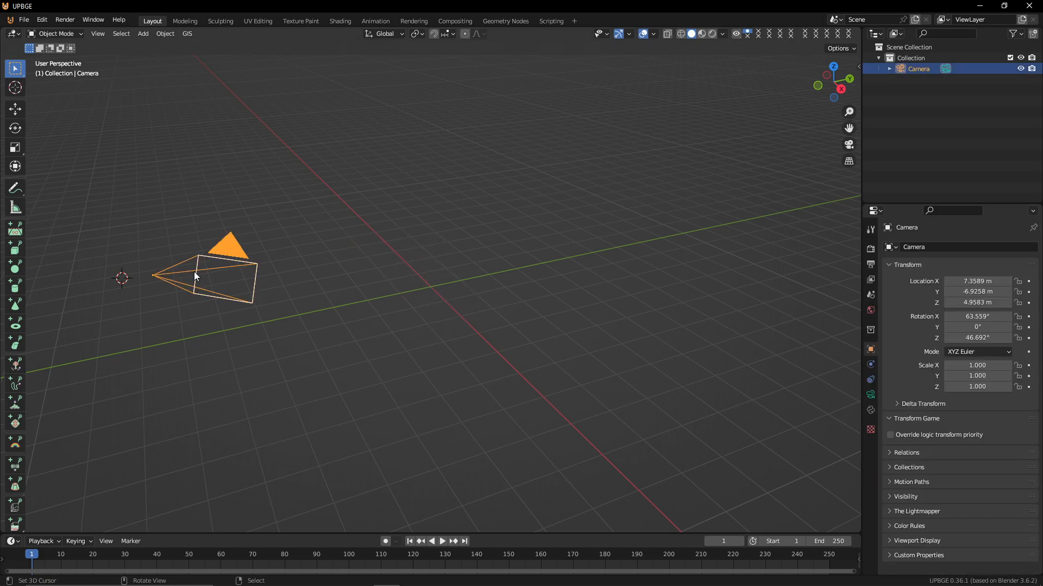
{"action": "key", "text": "alt+g"}
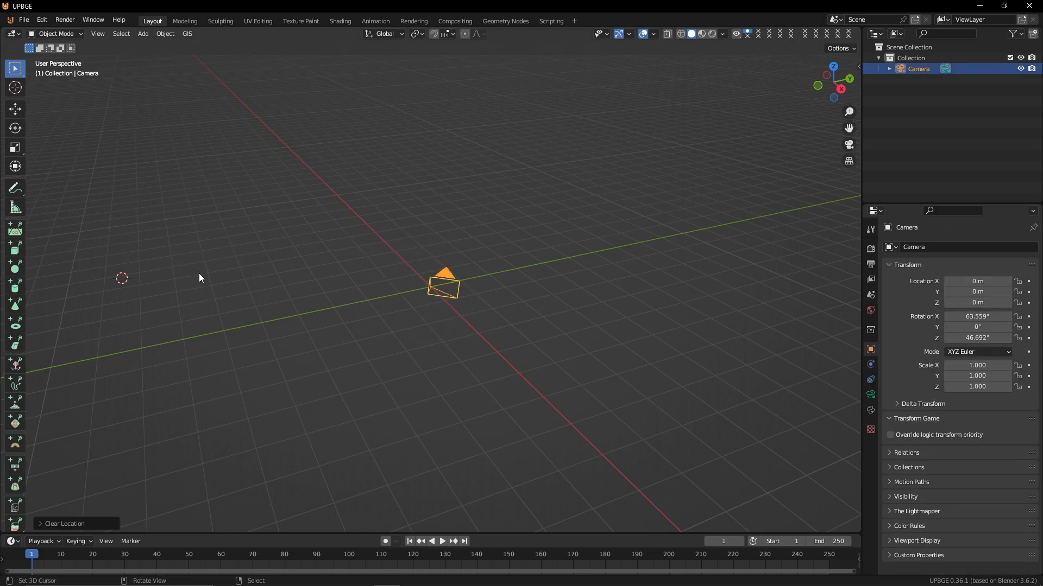
{"action": "key", "text": "alt+r"}
Move the camera straight up along Z to about 6.9 m and look through the camera view
{"action": "key", "text": "g"}
{"action": "key", "text": "z"}
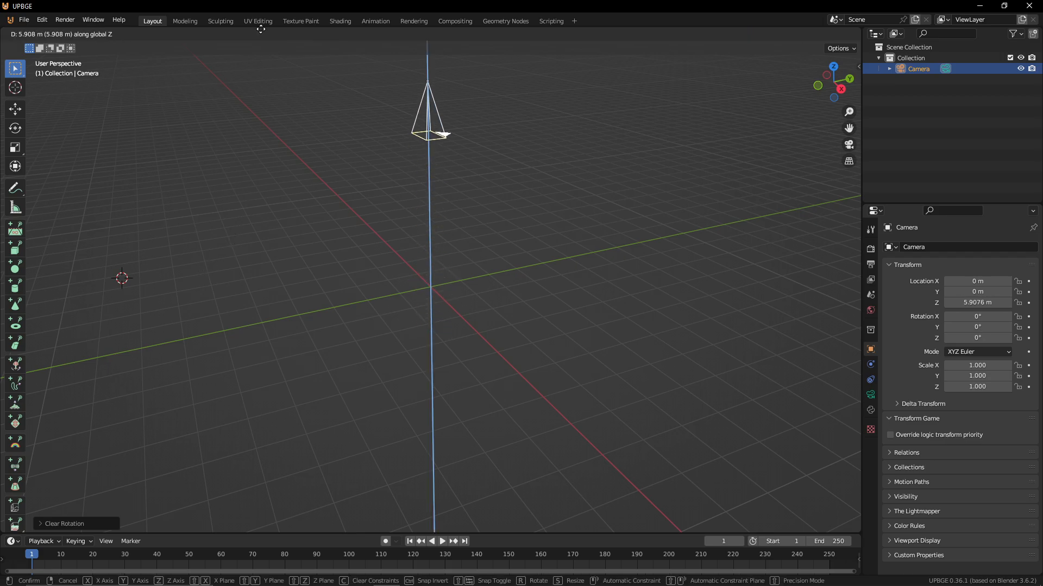
{"action": "left_click", "coordinate": [280, 510]}
{"action": "middle_click_drag", "start_coordinate": [280, 510], "coordinate": [315, 535]}
{"action": "key", "text": "KP_0"}
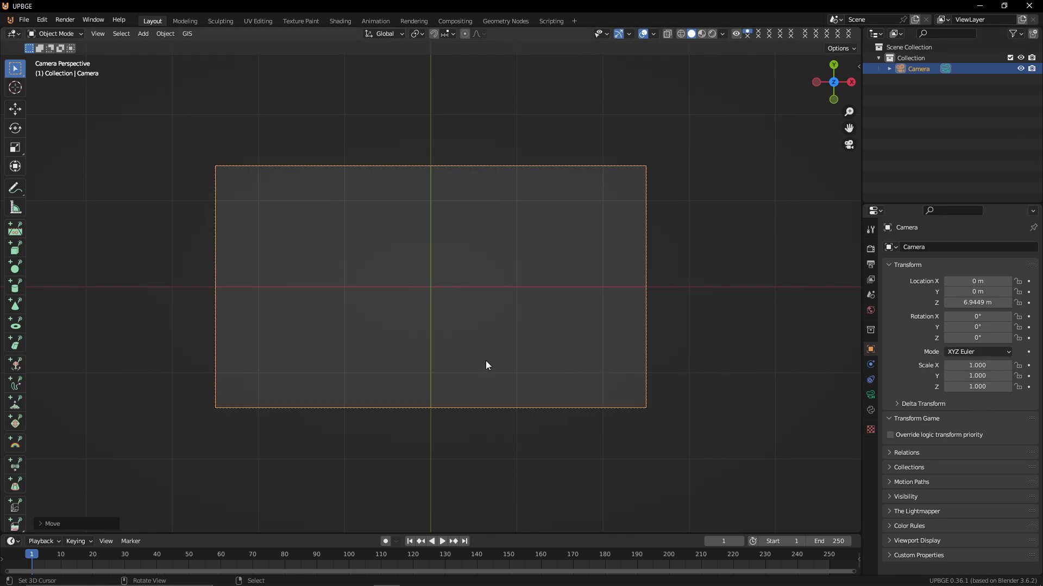
Set the output frame rate to 60 fps
{"action": "left_click", "coordinate": [871, 265]}
{"action": "left_click", "coordinate": [871, 249]}
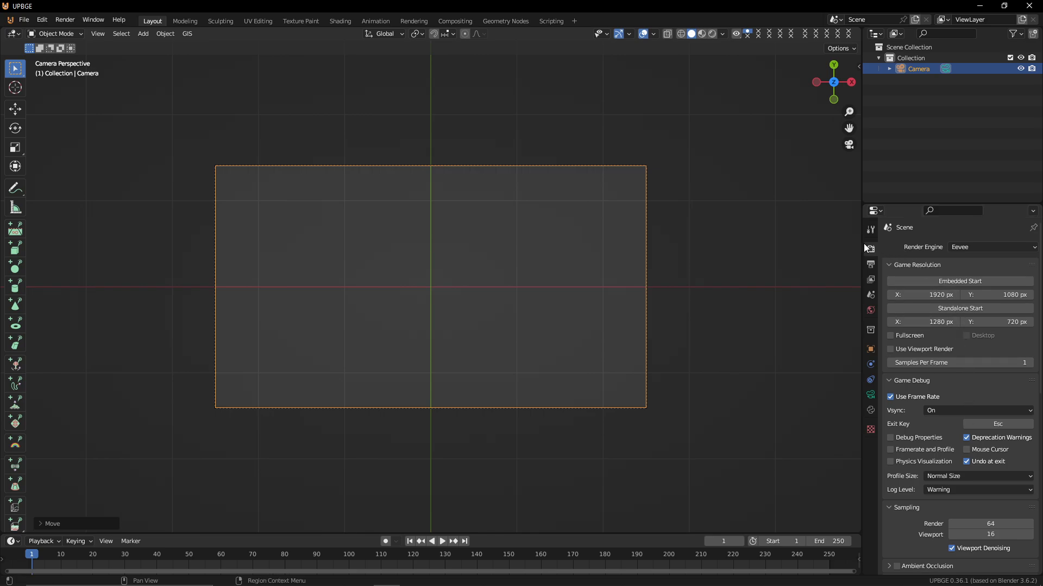
{"action": "left_click", "coordinate": [871, 264]}
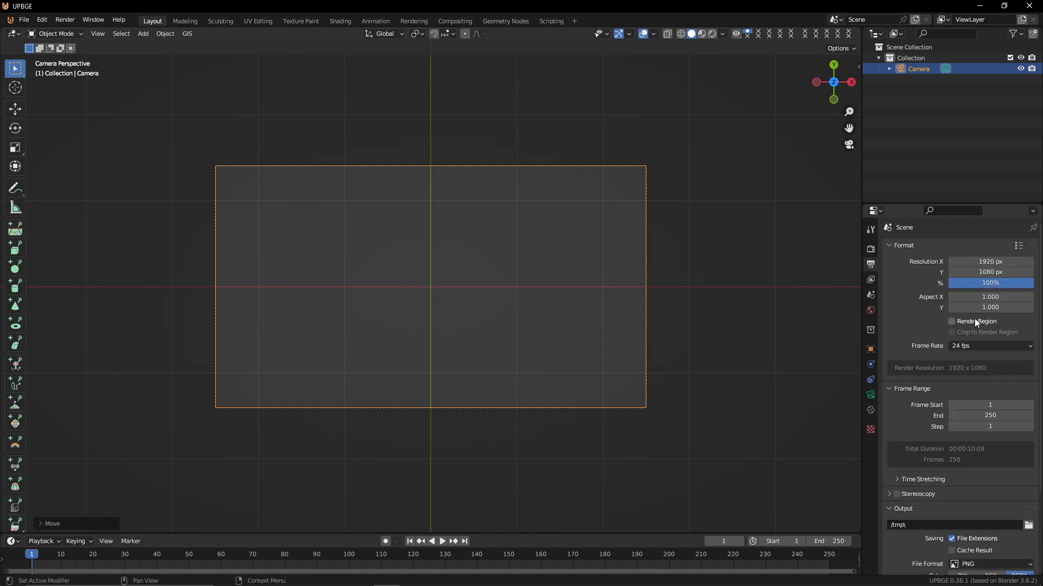
{"action": "left_click", "coordinate": [987, 345]}
{"action": "left_click", "coordinate": [971, 434]}
{"action": "left_click", "coordinate": [23, 22]}
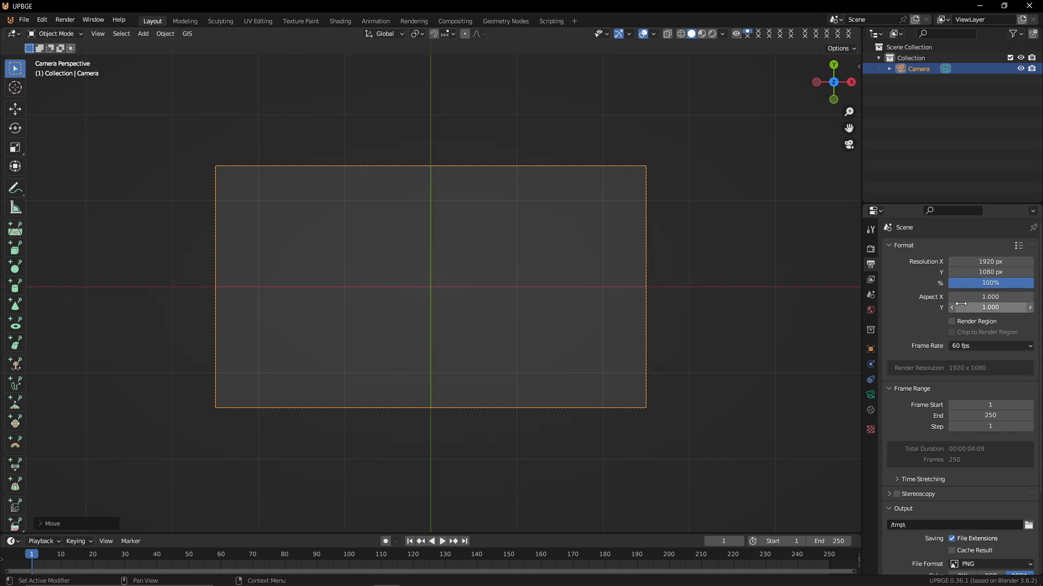
Browse the render, tool, view layer and output property tabs to review the scene settings
{"action": "left_click", "coordinate": [869, 249]}
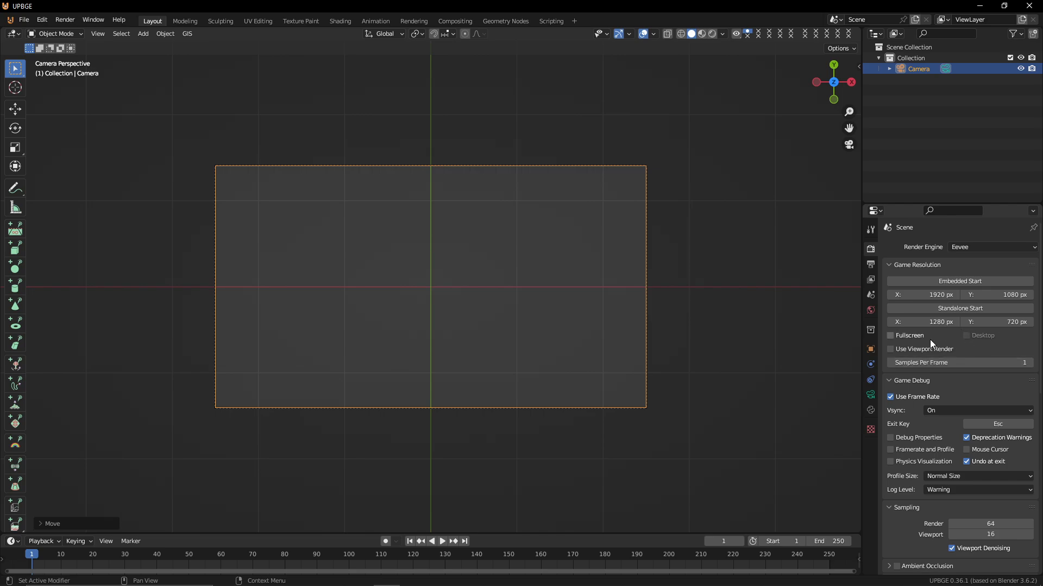
{"action": "scroll", "coordinate": [927, 341], "scroll_direction": "down", "scroll_amount": 5}
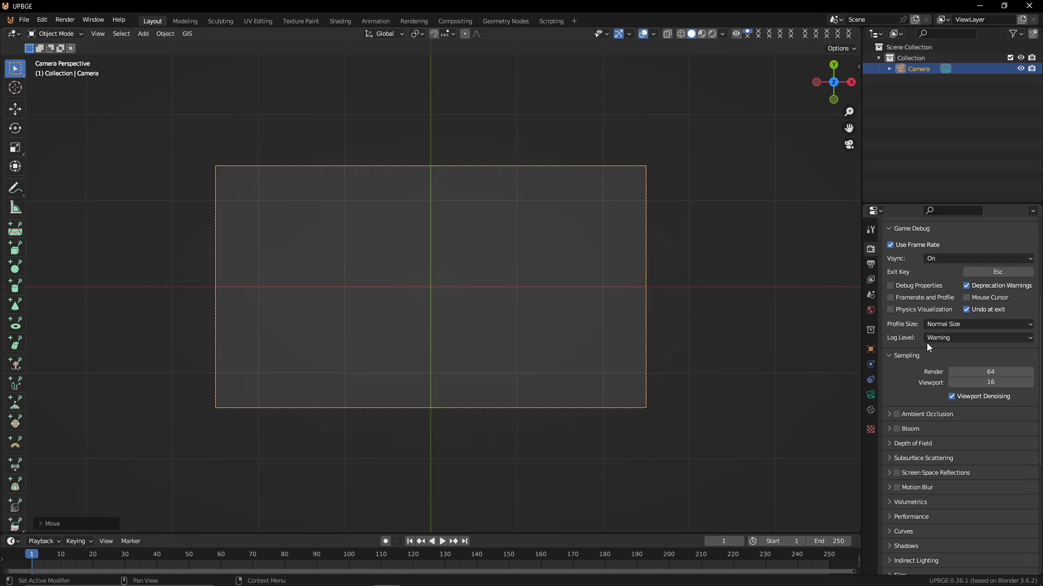
{"action": "scroll", "coordinate": [926, 343], "scroll_direction": "up", "scroll_amount": 5}
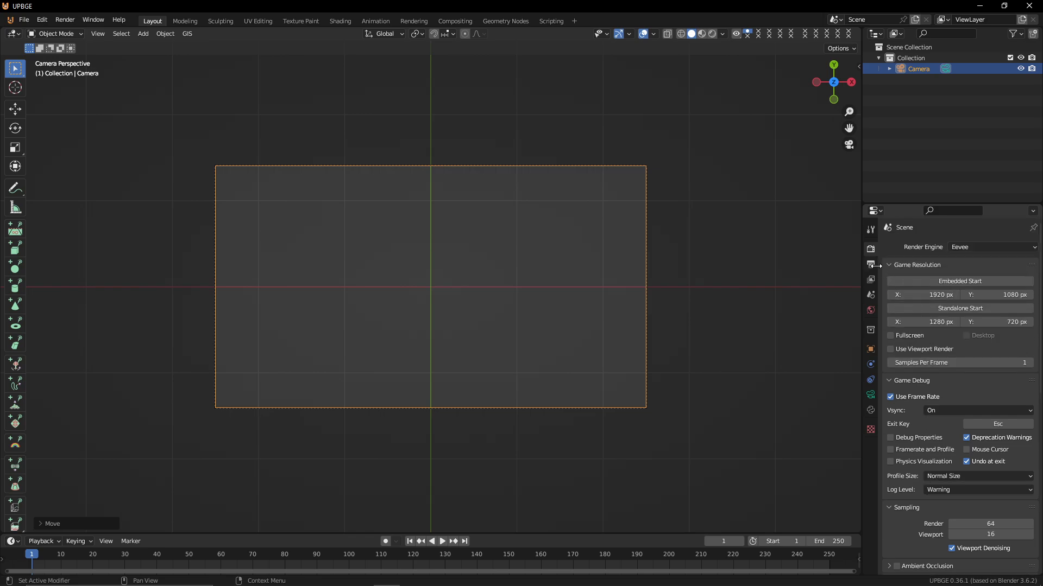
{"action": "left_click", "coordinate": [870, 231]}
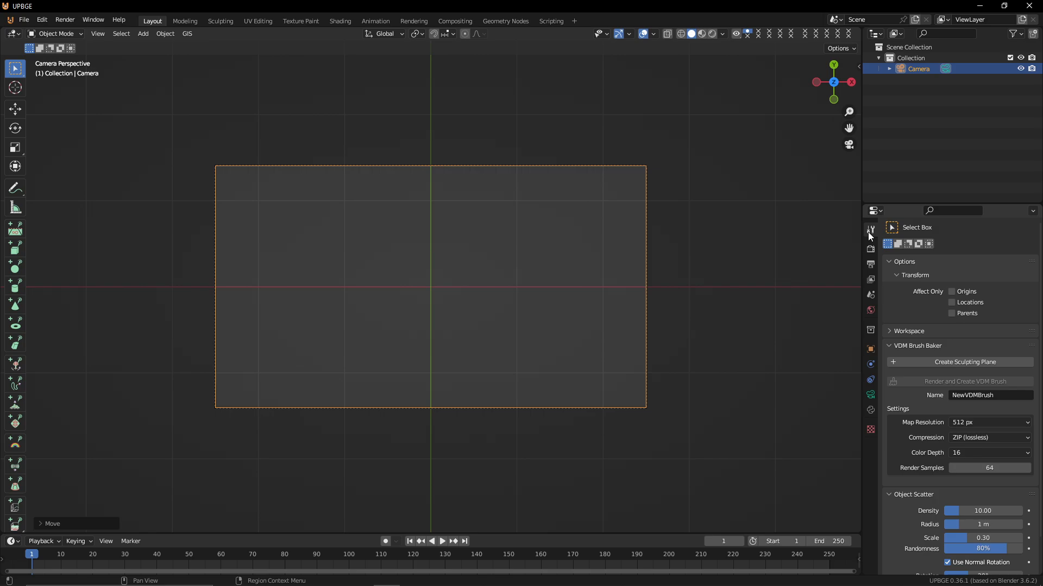
{"action": "left_click", "coordinate": [870, 280]}
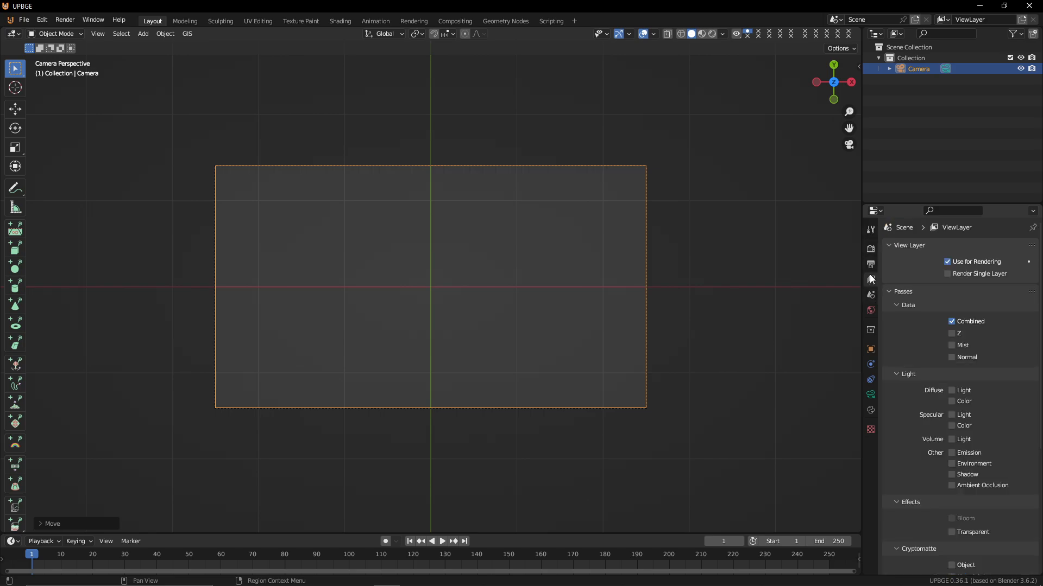
{"action": "left_click", "coordinate": [870, 264]}
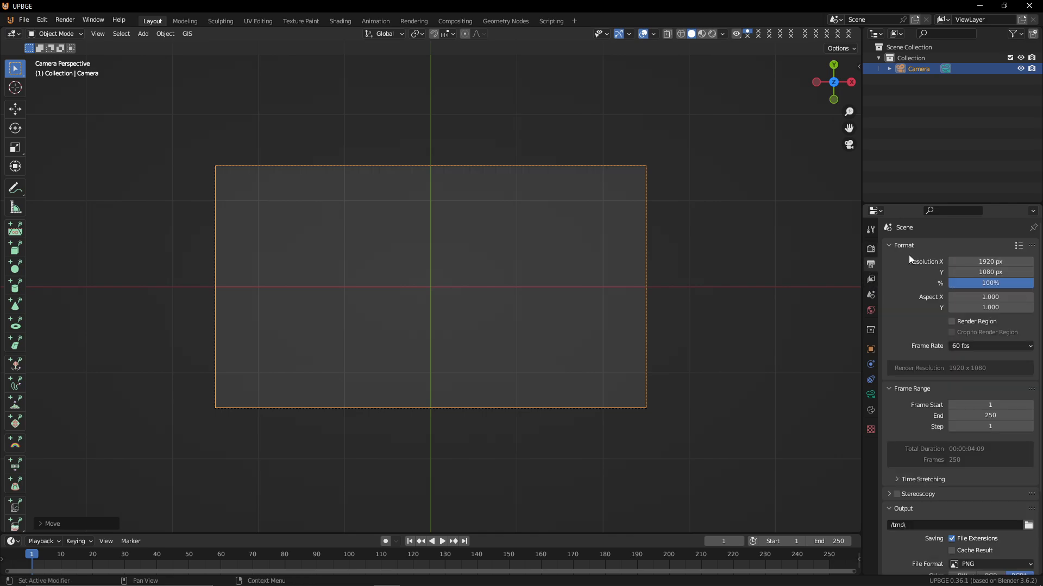
{"action": "left_click", "coordinate": [870, 249]}
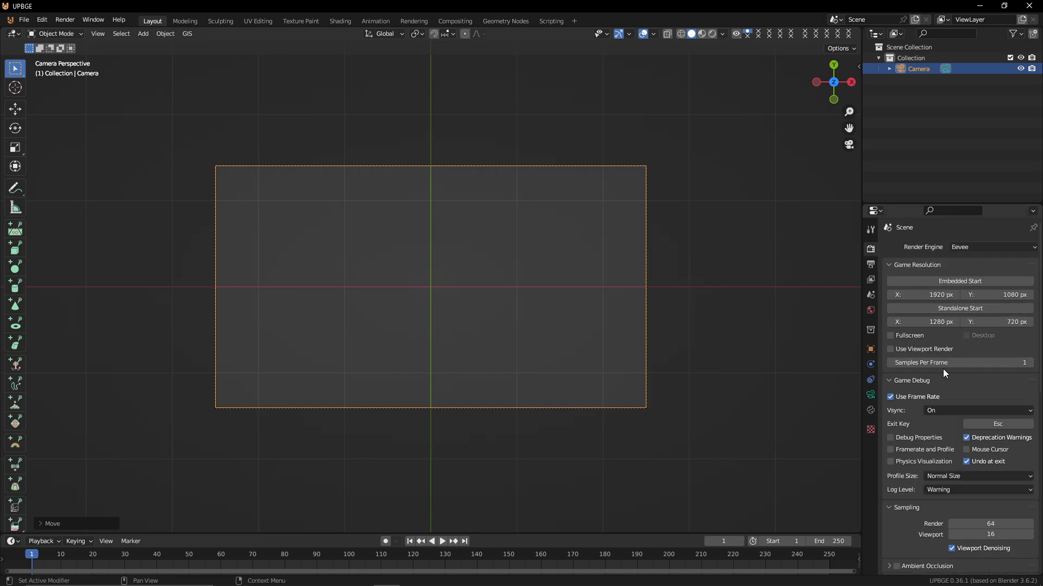
{"action": "scroll", "coordinate": [934, 361], "scroll_direction": "down", "scroll_amount": 2}
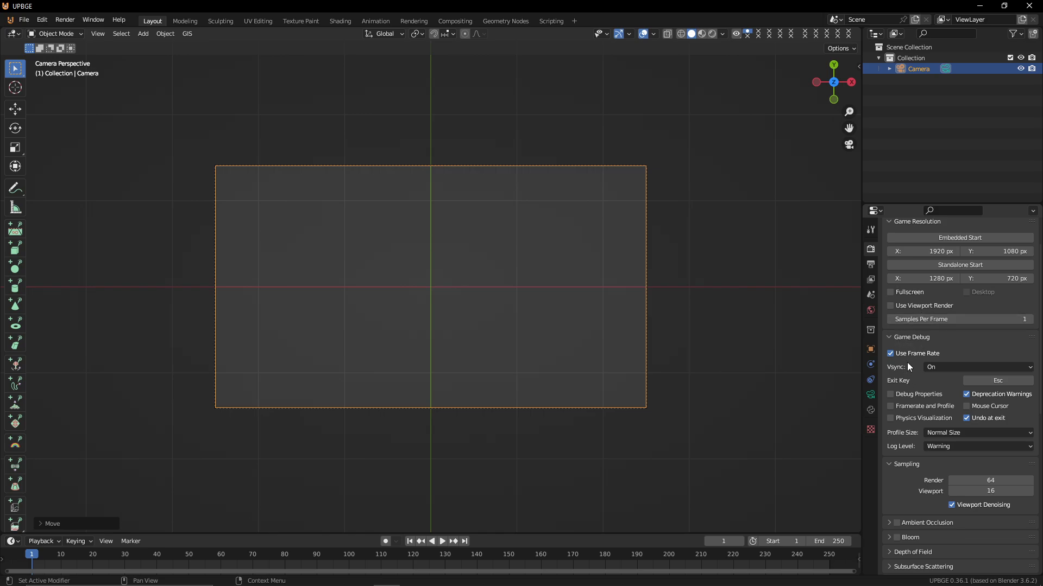
Collapse the Game Debug and Sampling panels in the render properties
{"action": "left_click", "coordinate": [895, 336]}
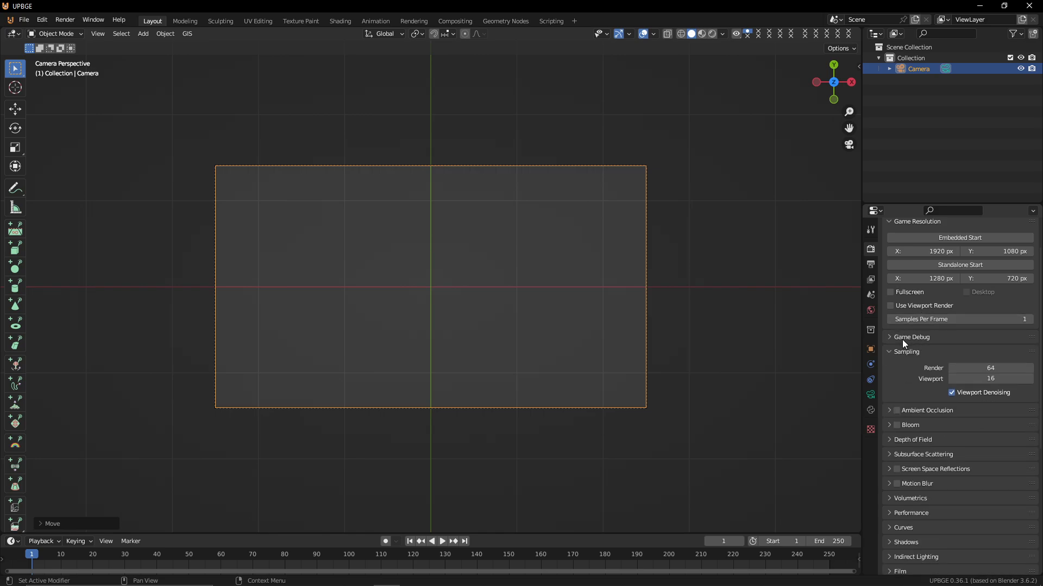
{"action": "left_click", "coordinate": [906, 352]}
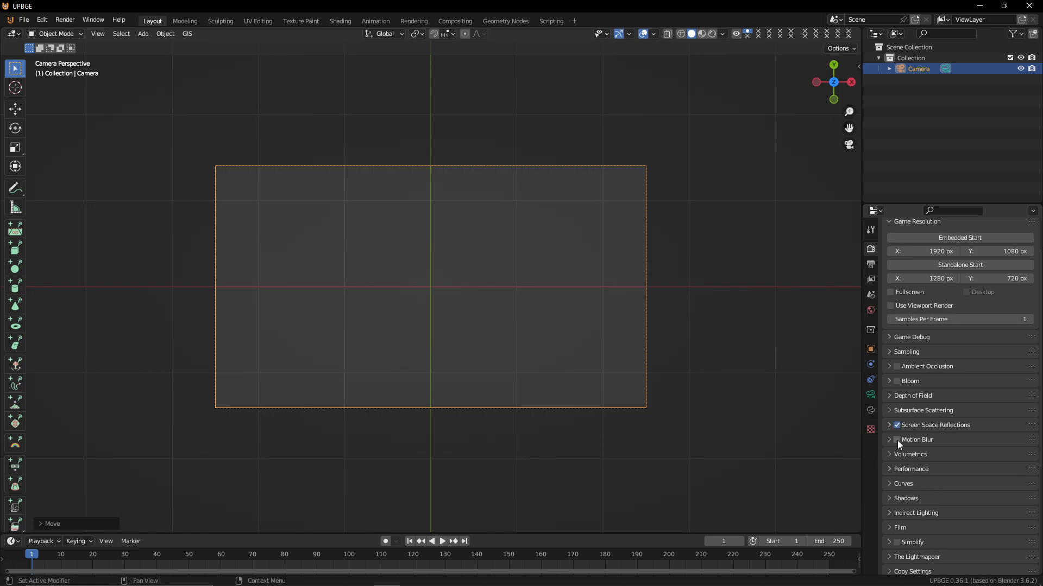
{"action": "scroll", "coordinate": [950, 287], "scroll_direction": "up", "scroll_amount": 2}
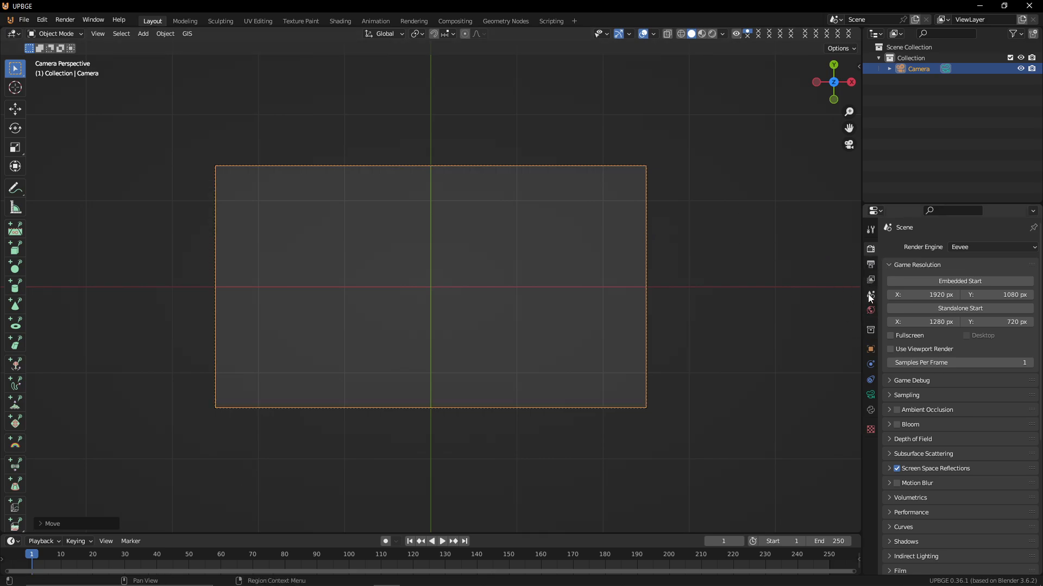
Set the camera's lens type to Orthographic
{"action": "left_click", "coordinate": [870, 395]}
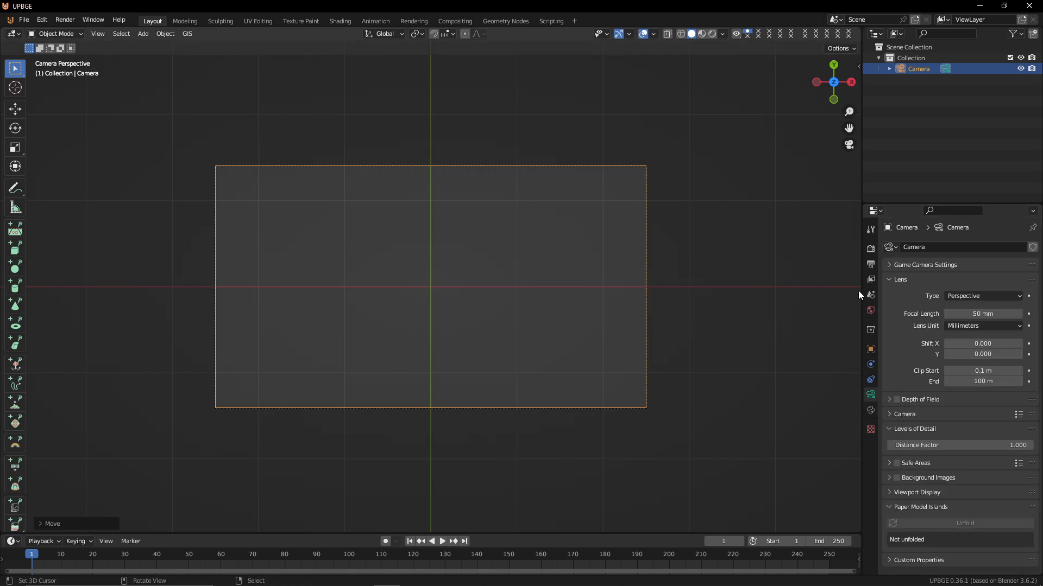
{"action": "left_click", "coordinate": [962, 297]}
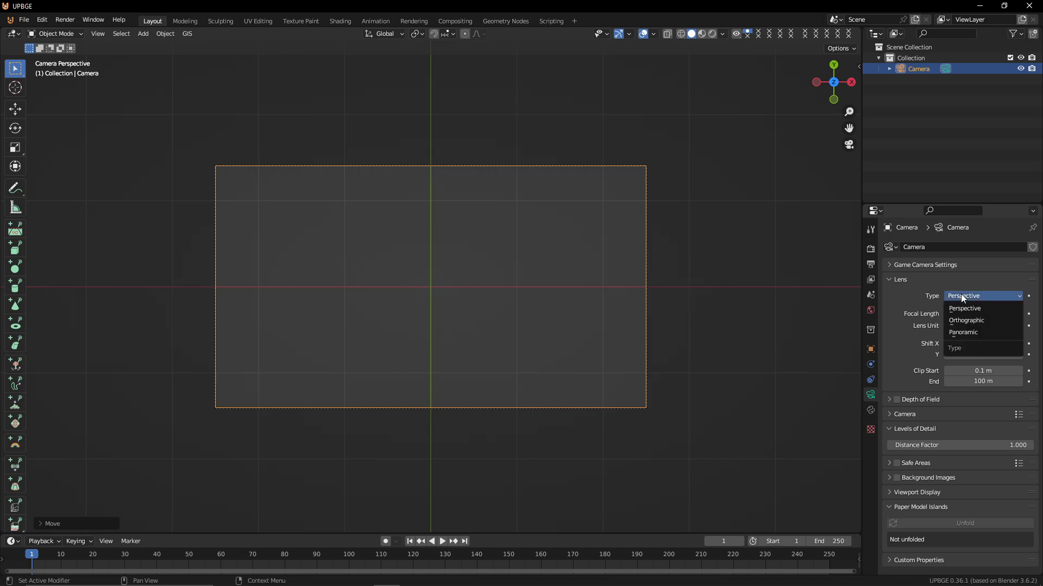
{"action": "left_click", "coordinate": [967, 321]}
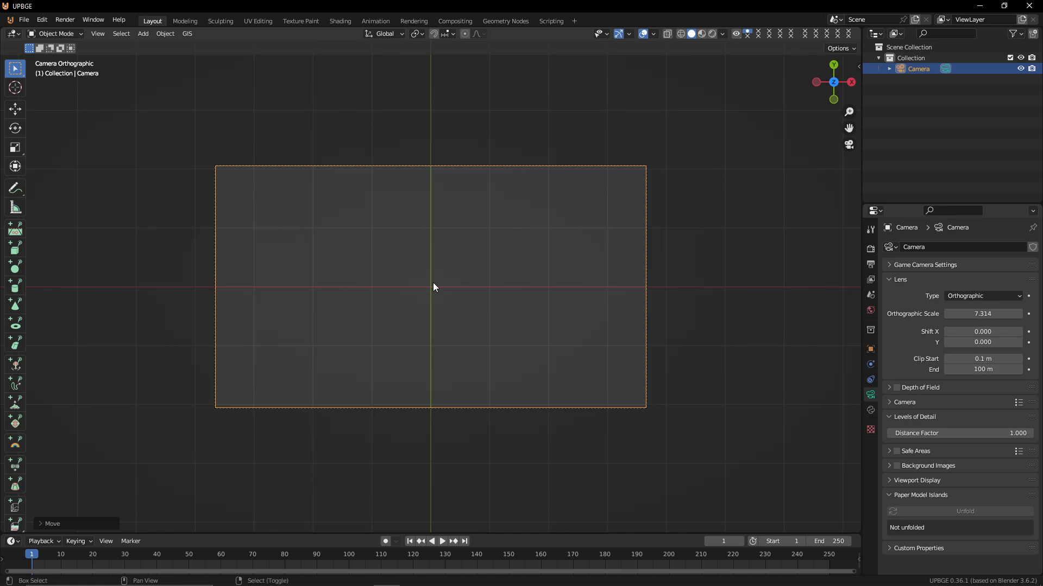
Snap the 3D cursor to the world origin and recentre the camera view
{"action": "key", "text": "shift+s"}
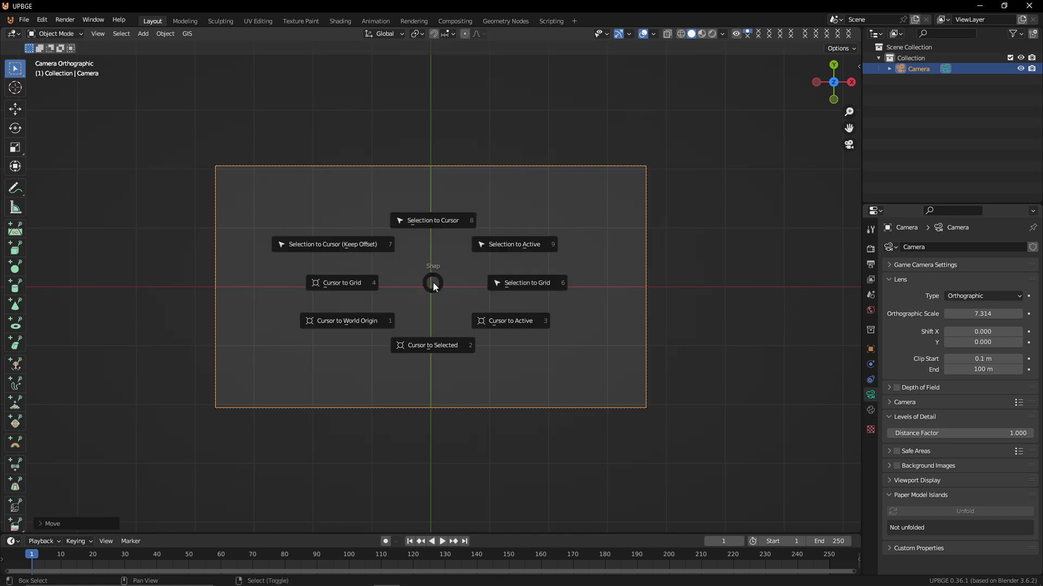
{"action": "left_click", "coordinate": [362, 376]}
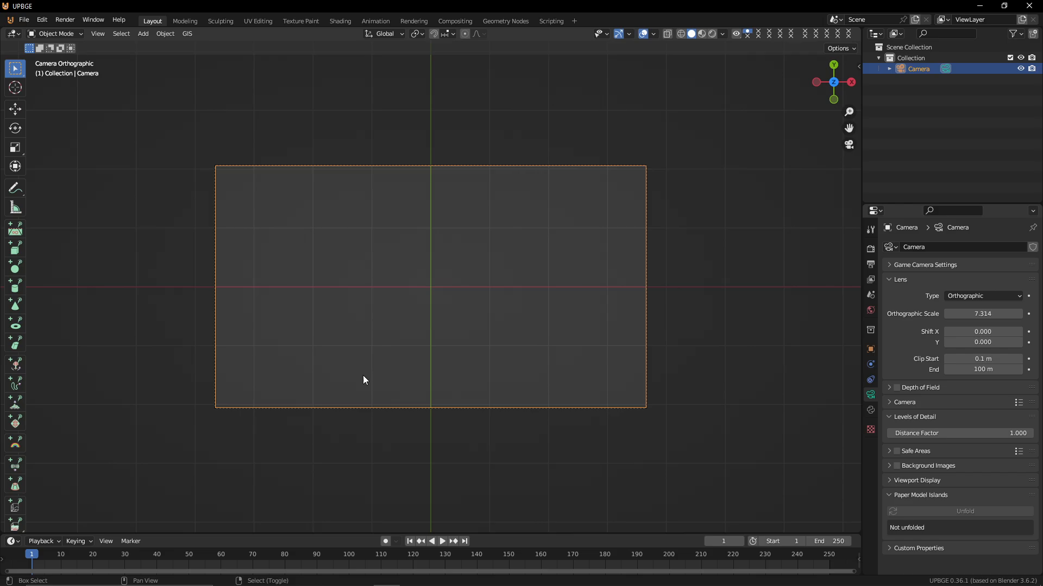
{"action": "key", "text": "shift+c"}
{"action": "key", "text": "KP_0"}
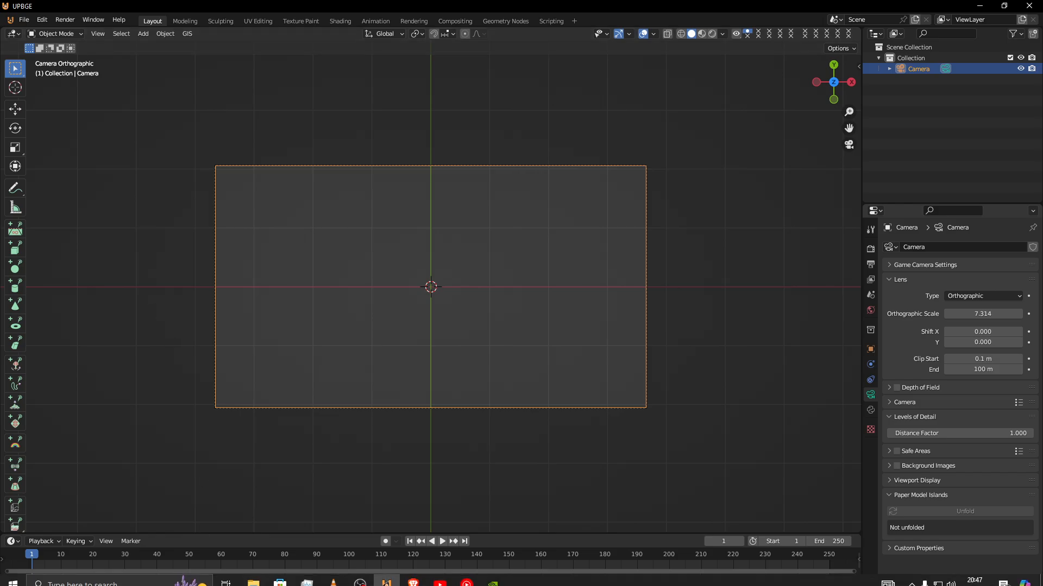
Add a circle mesh at the cursor and enter Edit Mode
{"action": "key", "text": "shift+a"}
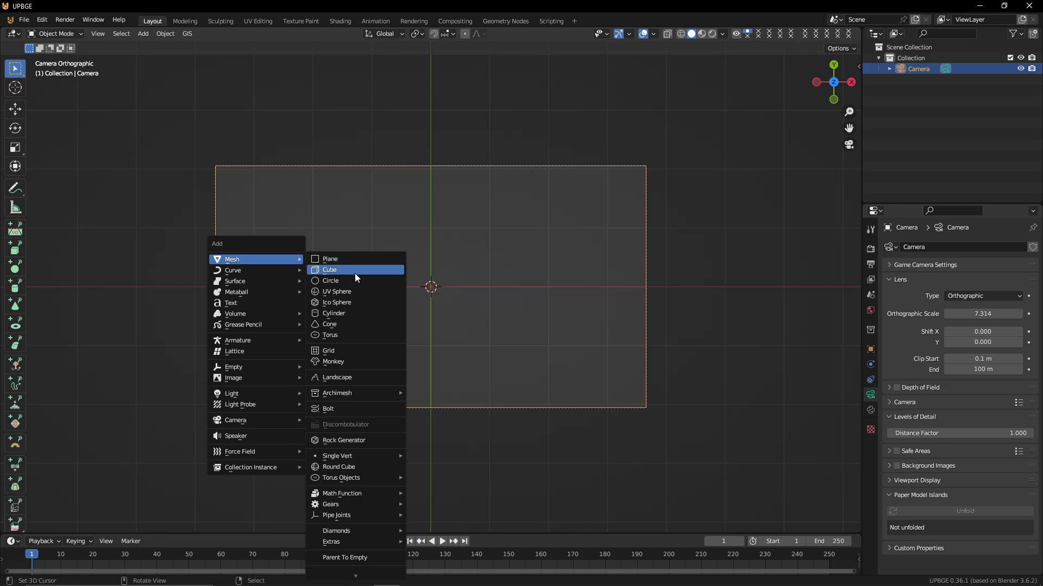
{"action": "left_click", "coordinate": [338, 280]}
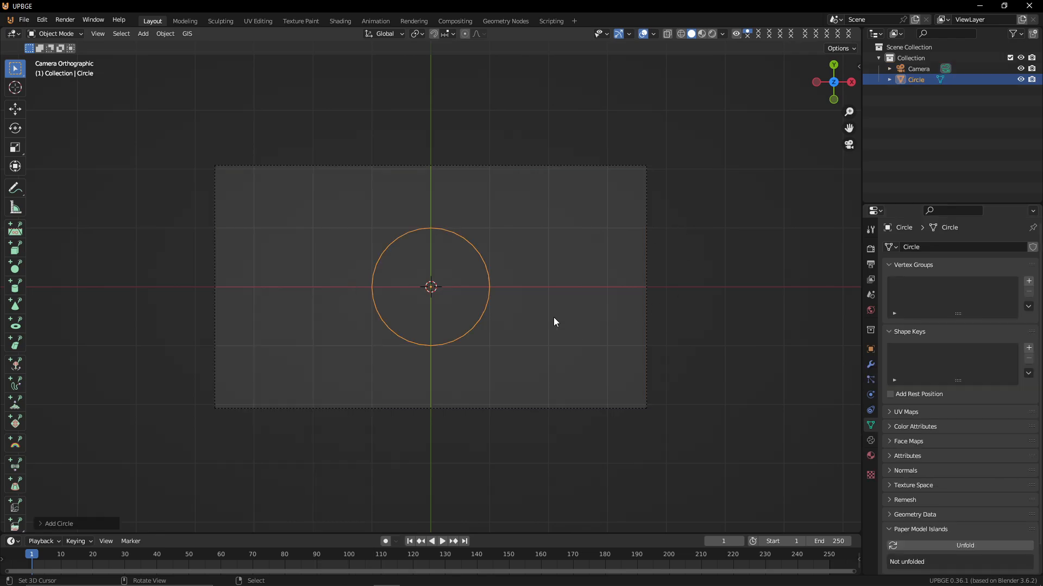
{"action": "key", "text": "Tab"}
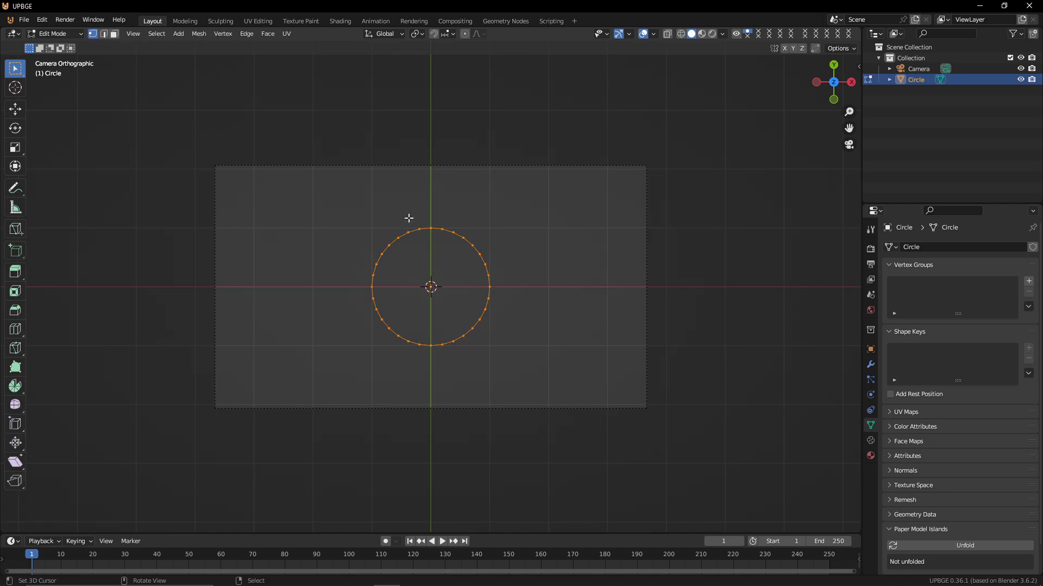
{"action": "key", "text": "s"}
{"action": "key", "text": "z"}
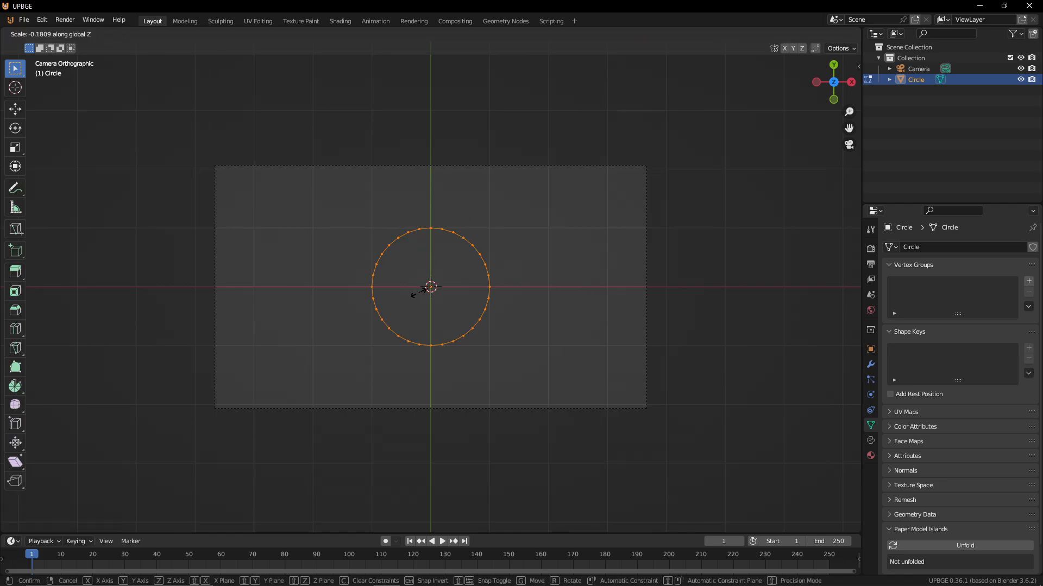
{"action": "right_click", "coordinate": [424, 156]}
{"action": "key", "text": "s"}
{"action": "key", "text": "y"}
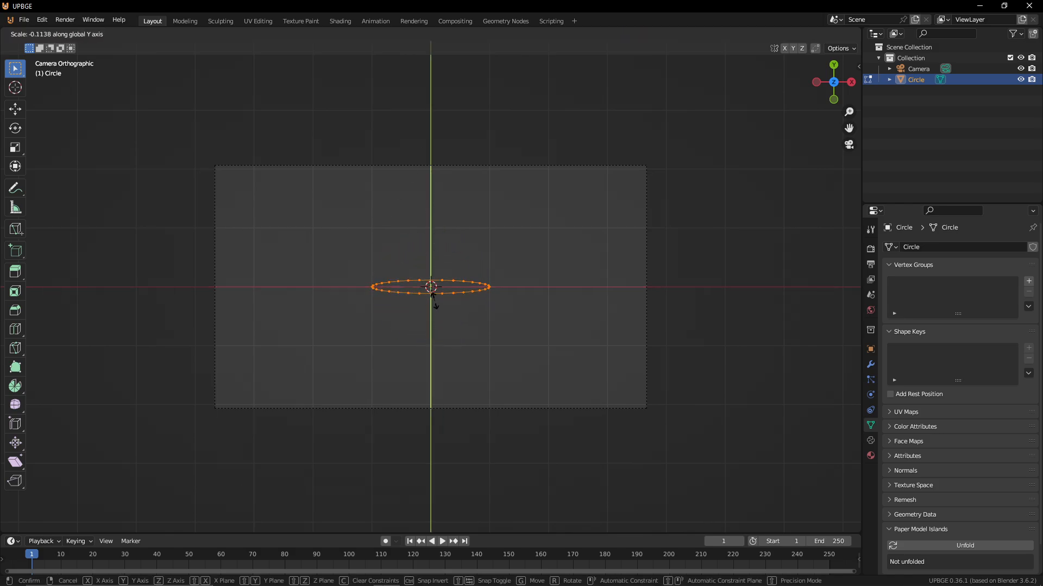
{"action": "right_click", "coordinate": [443, 158]}
Scale the circle along Y to squash it into a flat ellipse
{"action": "key", "text": "s"}
{"action": "key", "text": "y"}
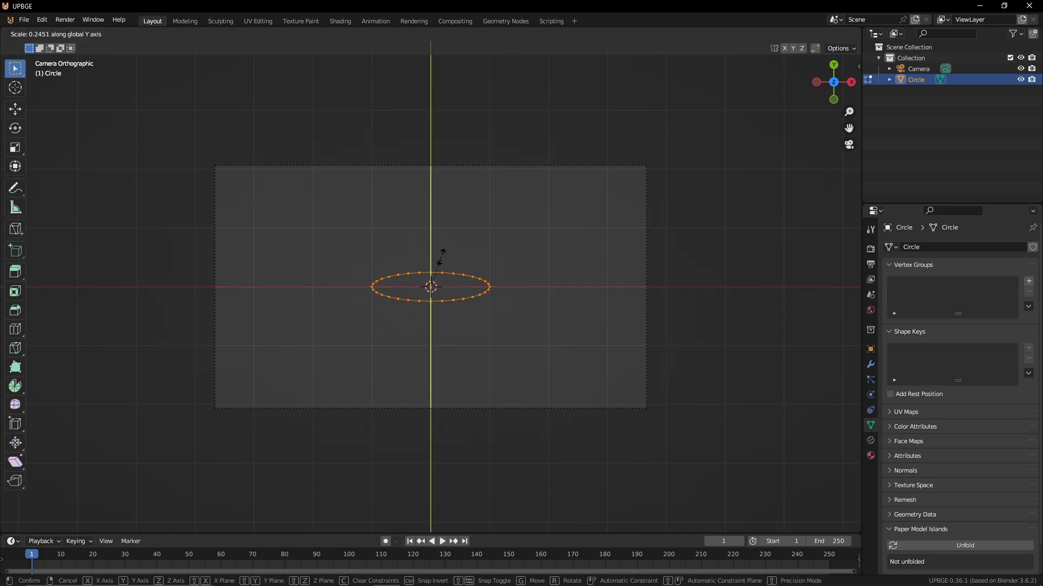
{"action": "left_click", "coordinate": [440, 260]}
Fill the ellipse outline with a face and deselect it
{"action": "key", "text": "f"}
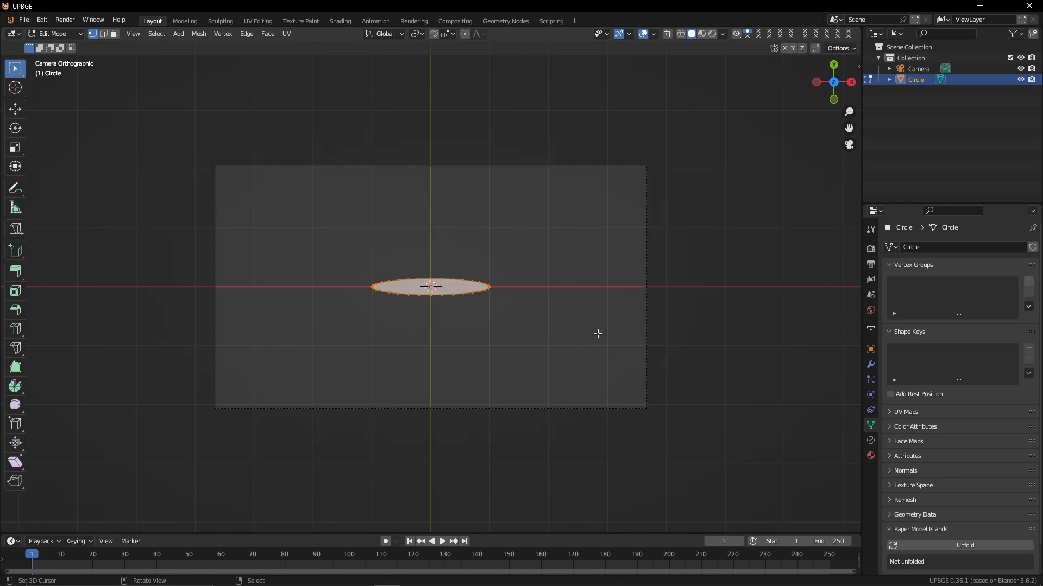
{"action": "left_click", "coordinate": [402, 270]}
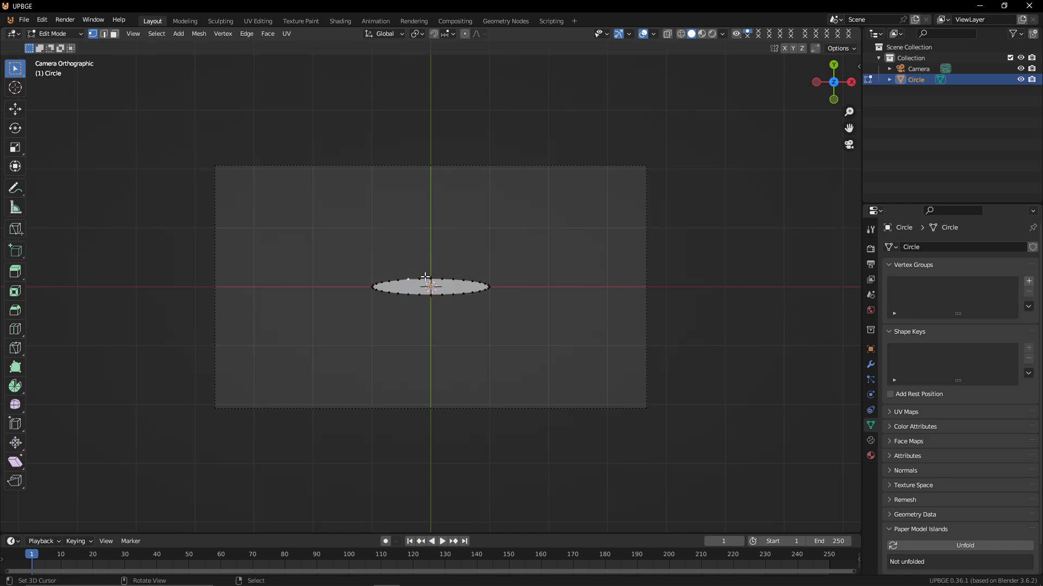
Pull the ellipse's top vertices upward and its bottom vertices downward along Y to widen its middle
{"action": "left_click", "coordinate": [456, 268], "text": "ctrl"}
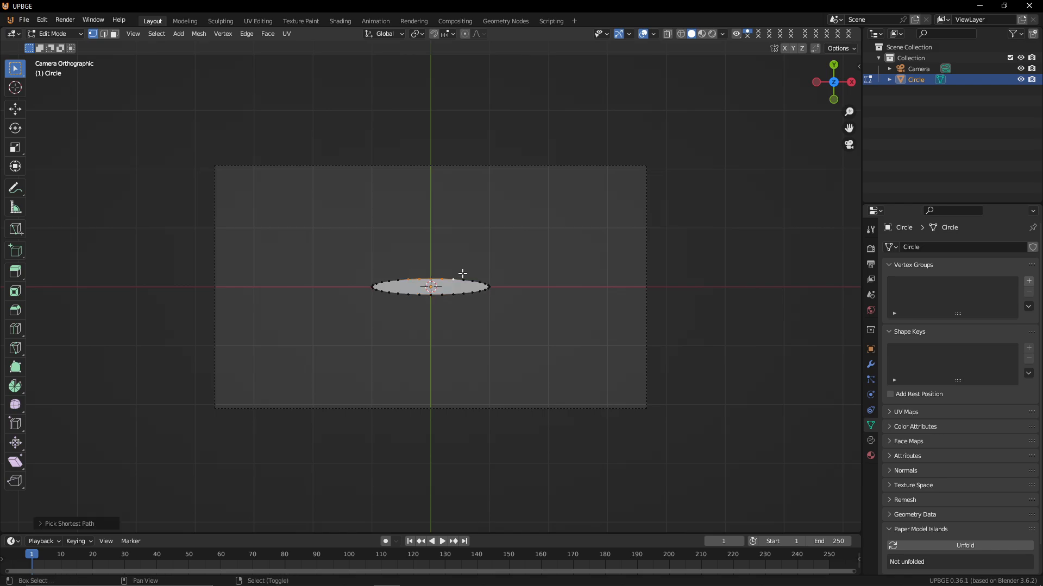
{"action": "left_click", "coordinate": [462, 273], "text": "shift"}
{"action": "key", "text": "g"}
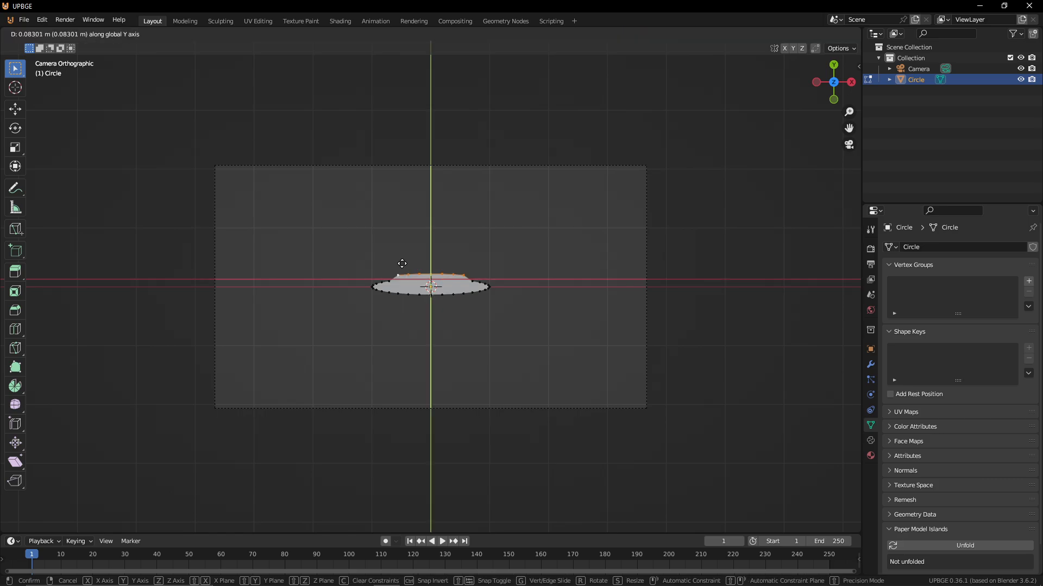
{"action": "left_click", "coordinate": [401, 269]}
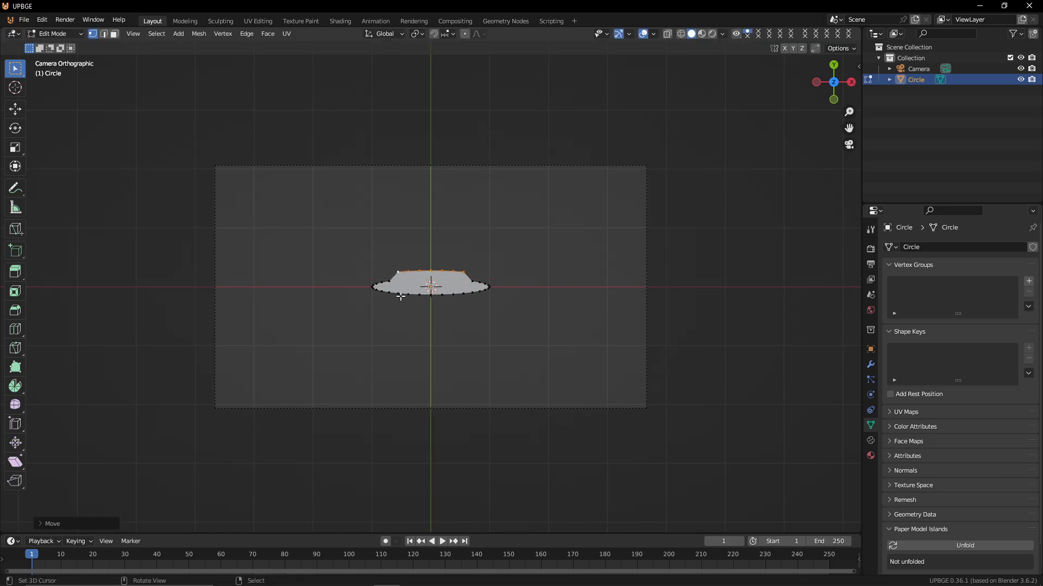
{"action": "left_click", "coordinate": [400, 297]}
{"action": "left_click", "coordinate": [454, 293], "text": "ctrl"}
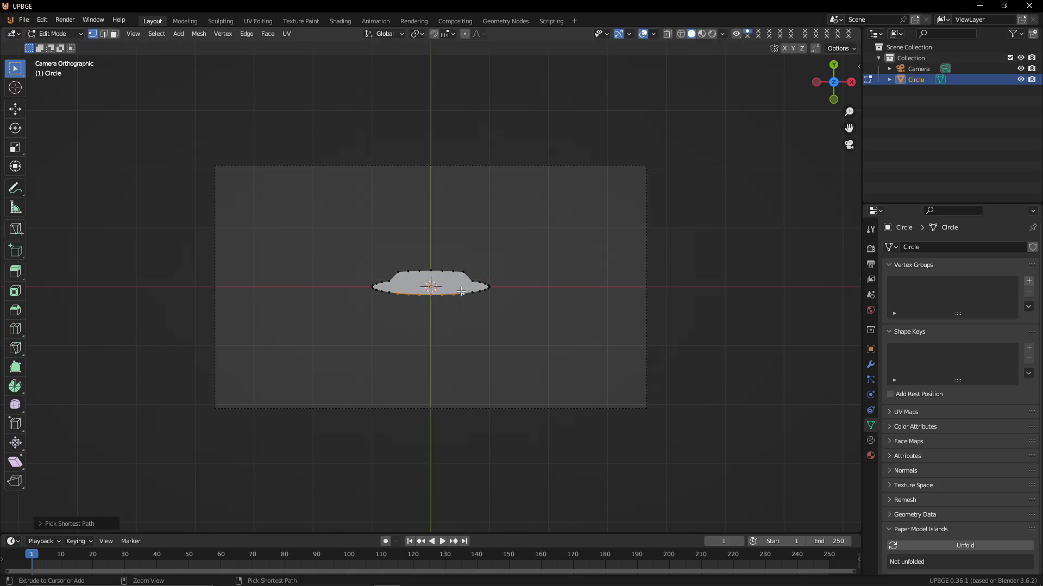
{"action": "key", "text": "g"}
{"action": "key", "text": "y"}
{"action": "left_click", "coordinate": [433, 282]}
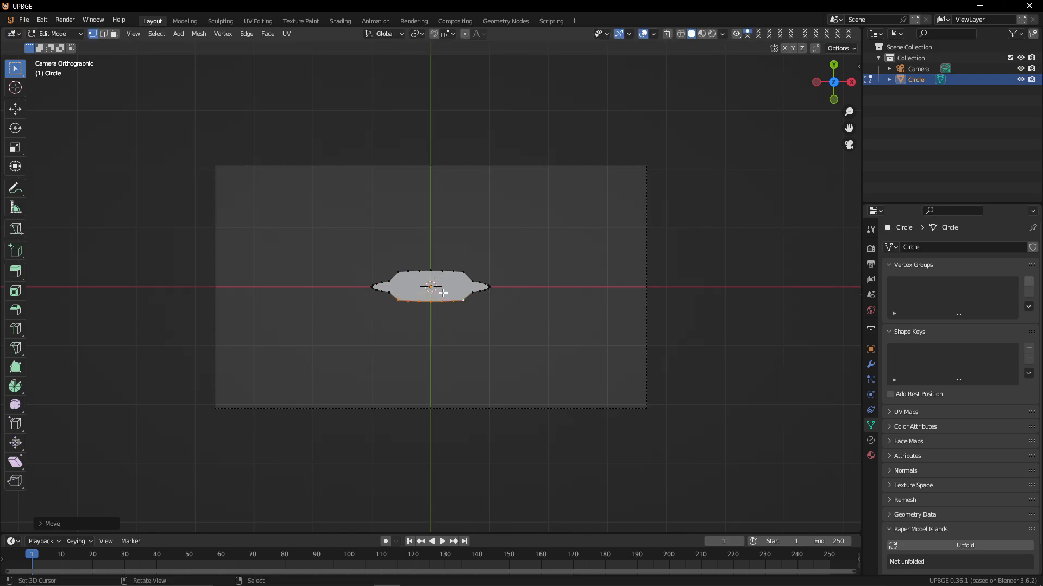
Select all vertices, scale the shape flatter along Y, return to Object Mode and move it to the frame's upper left
{"action": "key", "text": "Tab"}
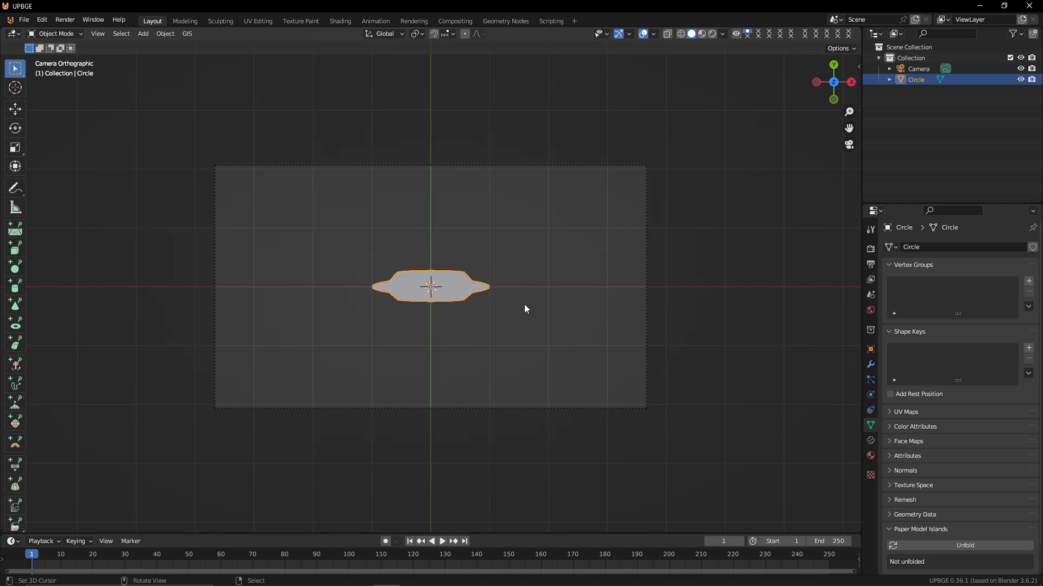
{"action": "key", "text": "Tab"}
{"action": "key", "text": "a"}
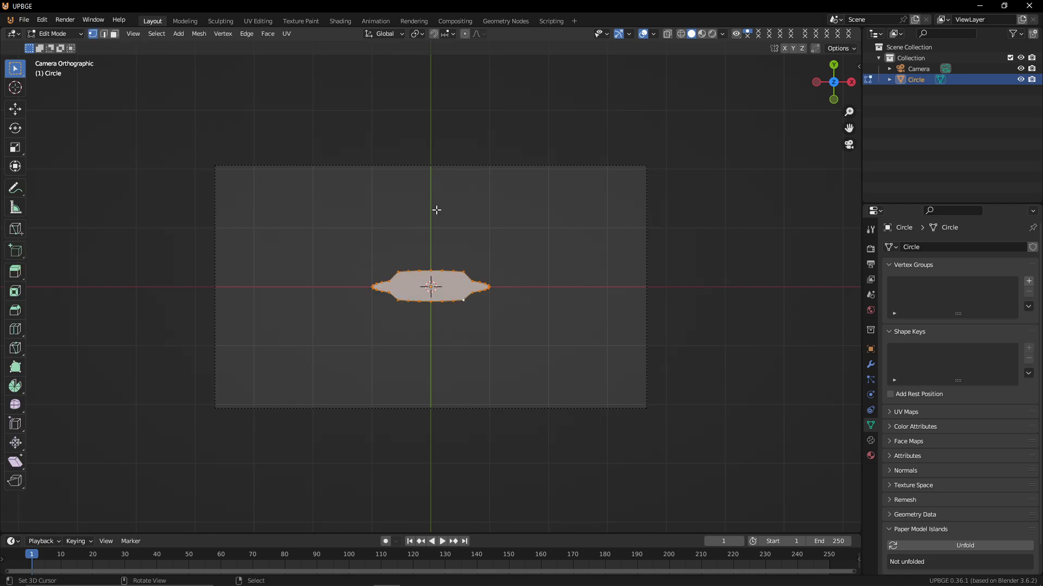
{"action": "key", "text": "s"}
{"action": "key", "text": "y"}
{"action": "left_click", "coordinate": [434, 246]}
{"action": "key", "text": "Tab"}
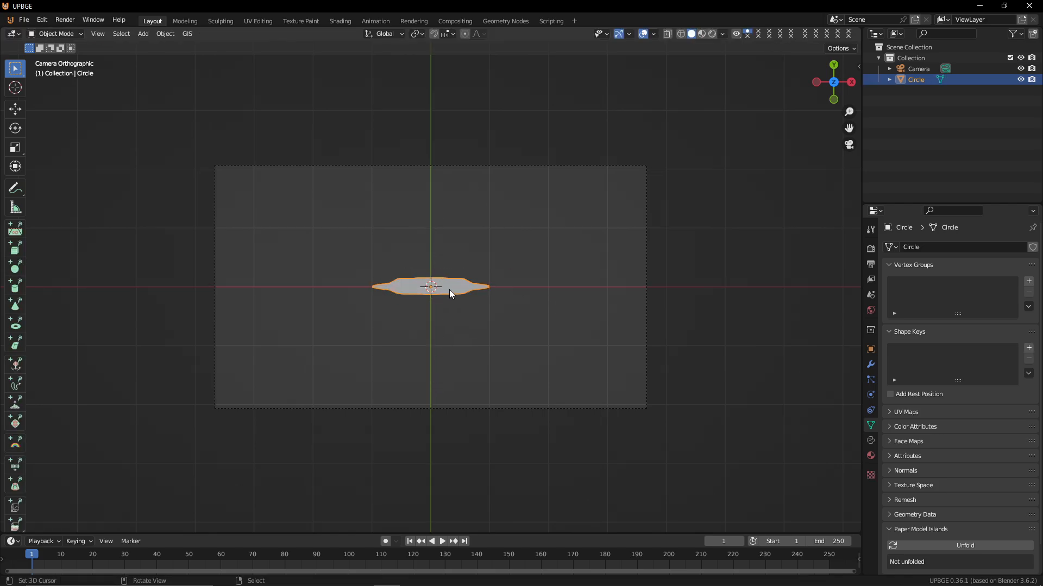
{"action": "key", "text": "g"}
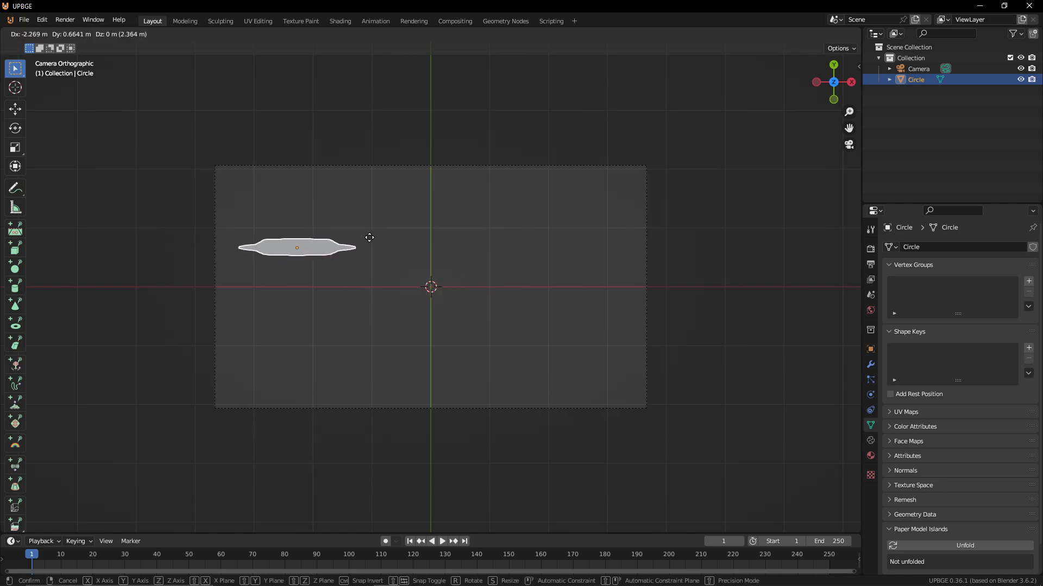
{"action": "left_click", "coordinate": [354, 239]}
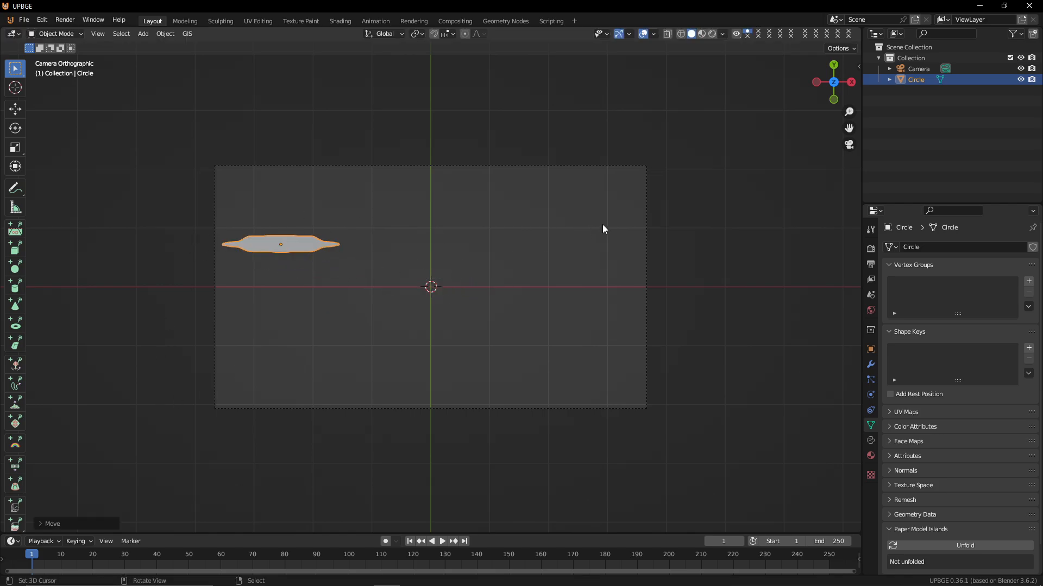
Create a new material for the shape with a bright green Emission color and switch to Material Preview shading
{"action": "left_click", "coordinate": [871, 456]}
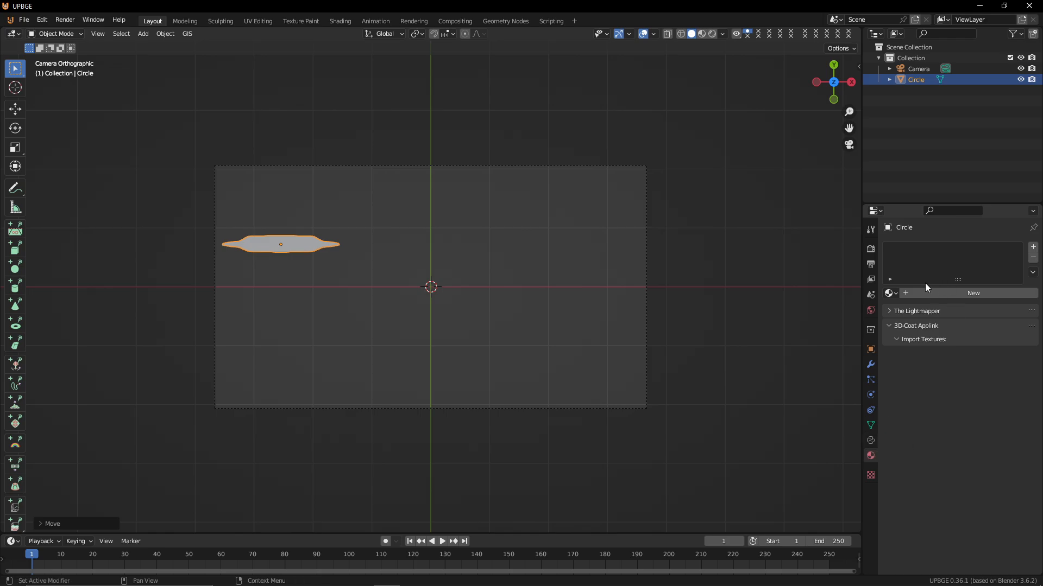
{"action": "left_click", "coordinate": [890, 293]}
{"action": "left_click", "coordinate": [893, 310]}
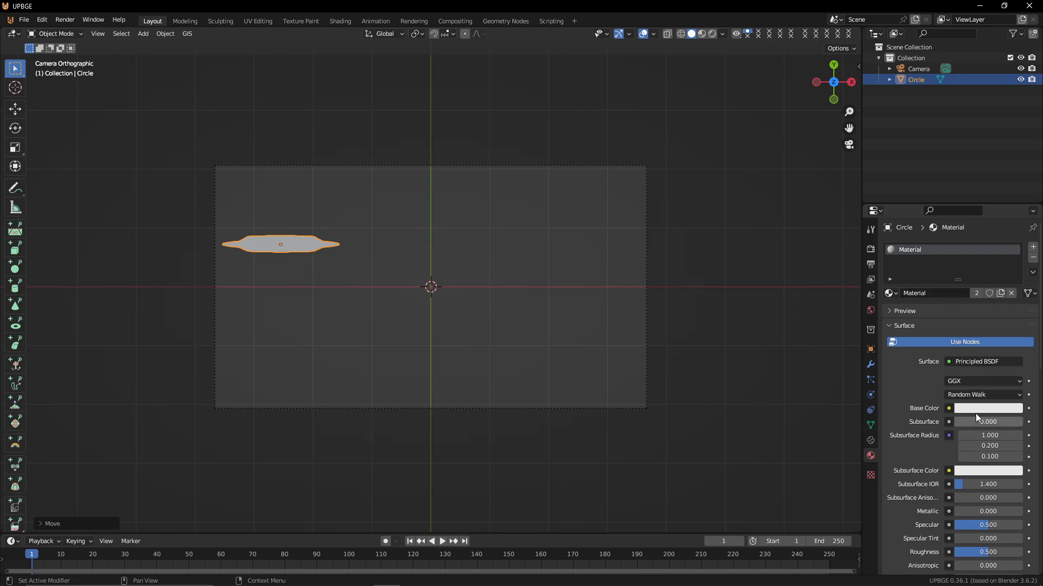
{"action": "scroll", "coordinate": [975, 520], "scroll_direction": "down", "scroll_amount": 10}
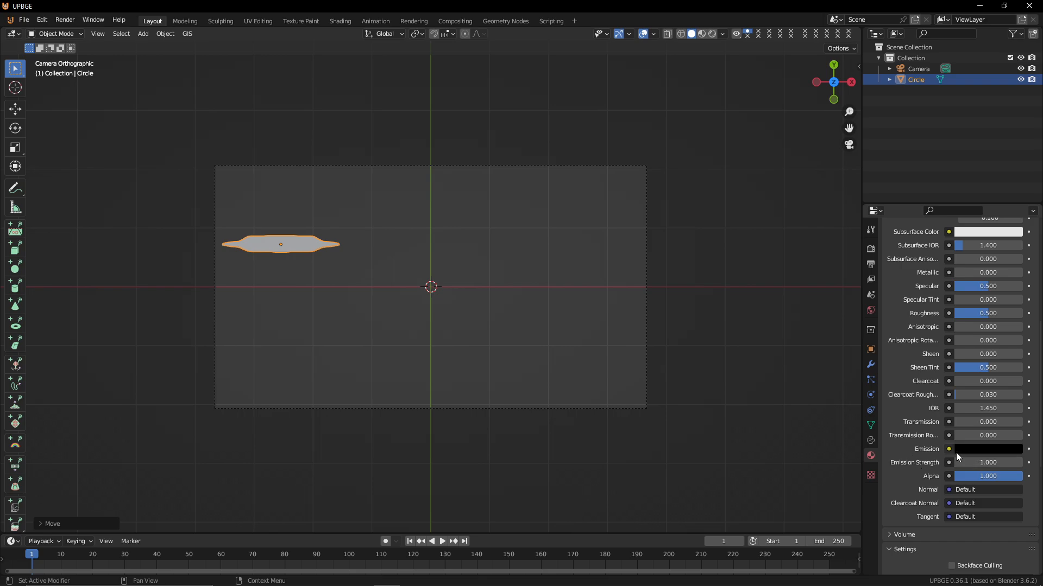
{"action": "left_click", "coordinate": [969, 451]}
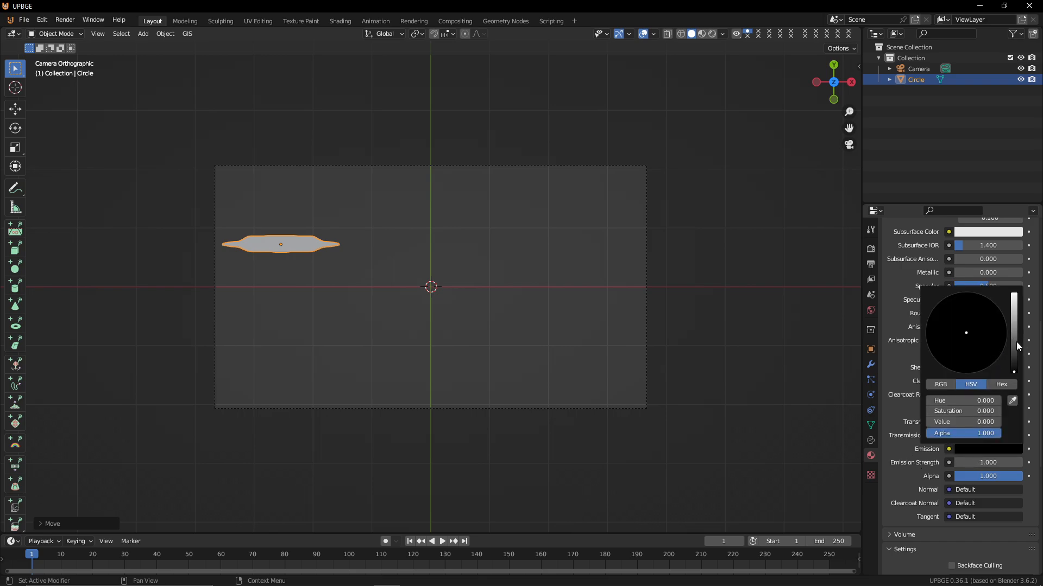
{"action": "left_click_drag", "start_coordinate": [1017, 343], "coordinate": [1013, 294]}
{"action": "mouse_move", "coordinate": [944, 360]}
{"action": "left_mouse_down"}
{"action": "mouse_move", "coordinate": [931, 353]}
{"action": "mouse_move", "coordinate": [926, 326]}
{"action": "left_mouse_up"}
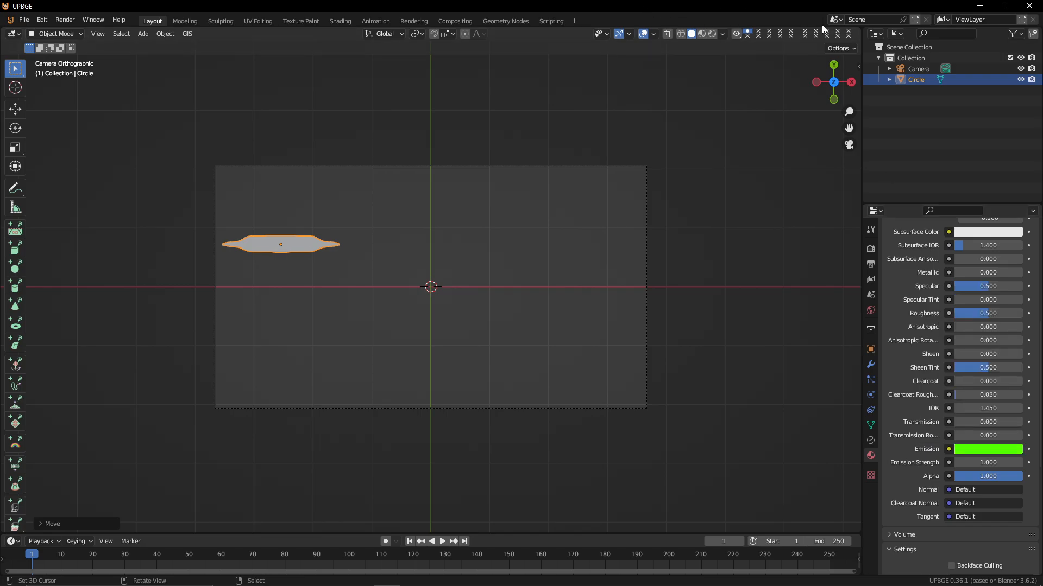
{"action": "left_click", "coordinate": [708, 35]}
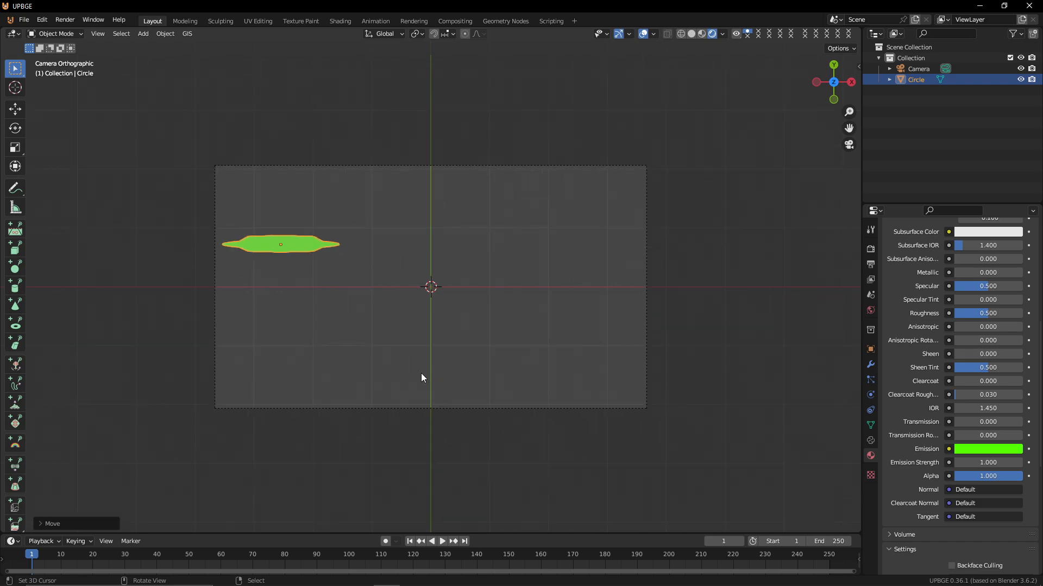
Move the shape slightly lower and duplicate it straight down along Y
{"action": "key", "text": "g"}
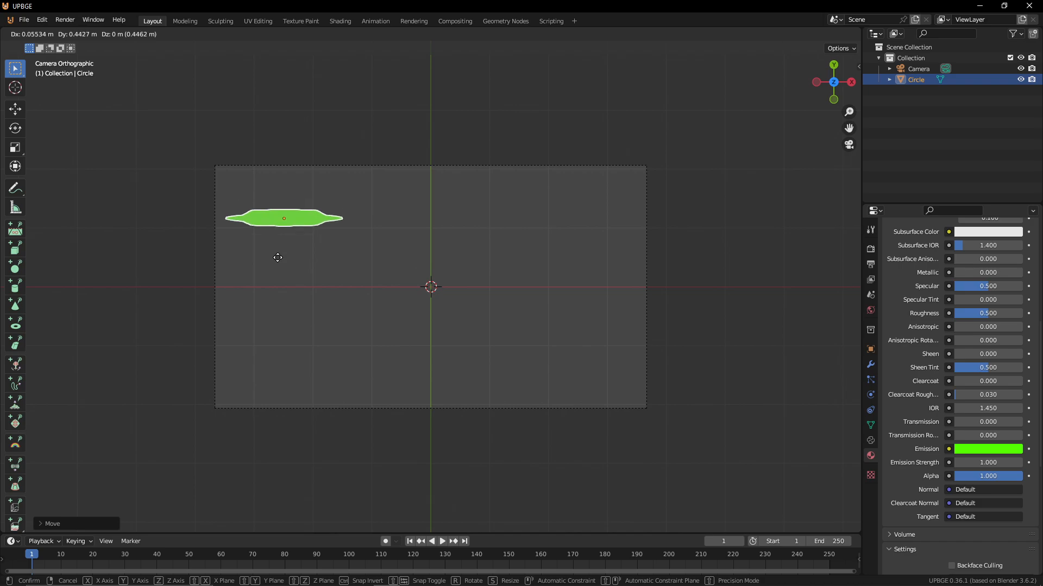
{"action": "left_click", "coordinate": [278, 270]}
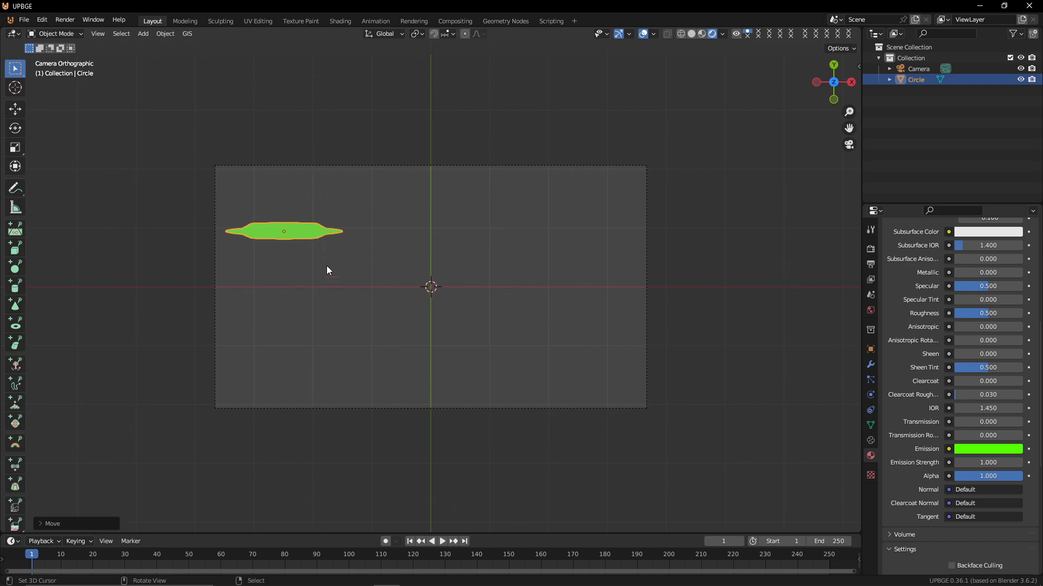
{"action": "key", "text": "shift+d"}
{"action": "key", "text": "y"}
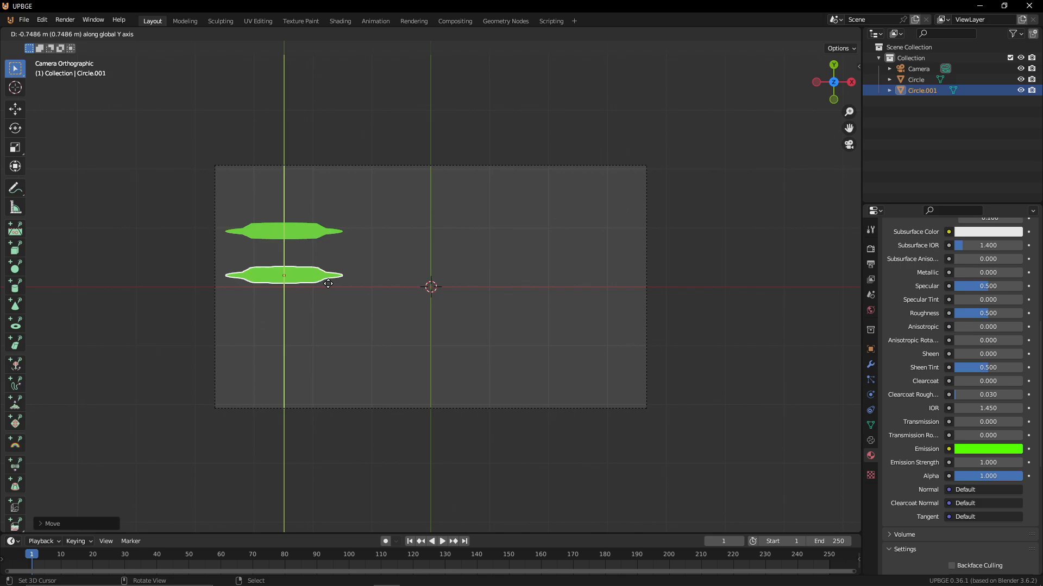
{"action": "left_click", "coordinate": [327, 270]}
Duplicate the shape twice more, stacking each copy below the previous one along Y
{"action": "key", "text": "shift+d"}
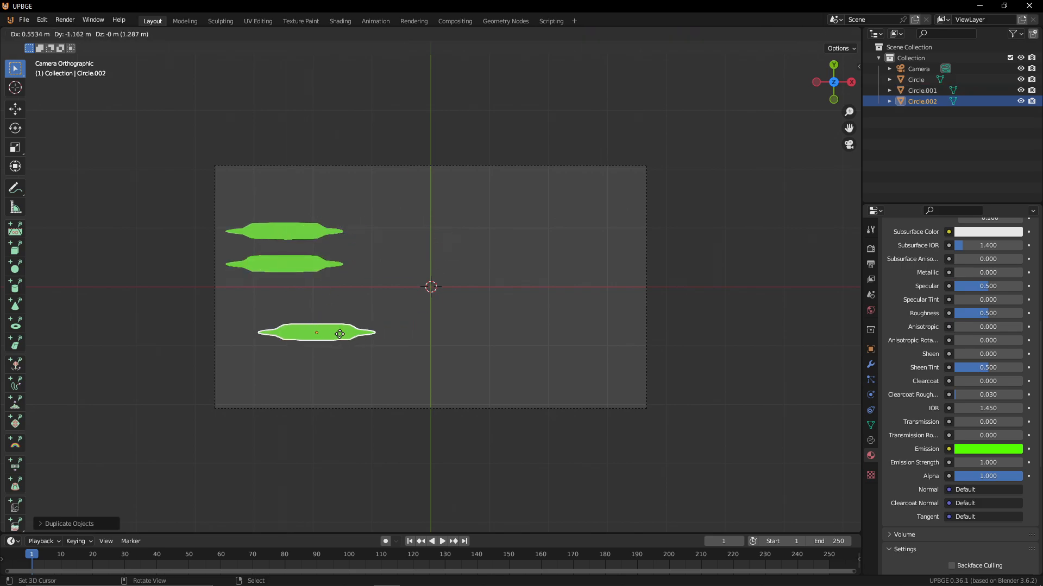
{"action": "key", "text": "Escape"}
{"action": "key", "text": "g"}
{"action": "key", "text": "y"}
{"action": "left_click", "coordinate": [317, 333]}
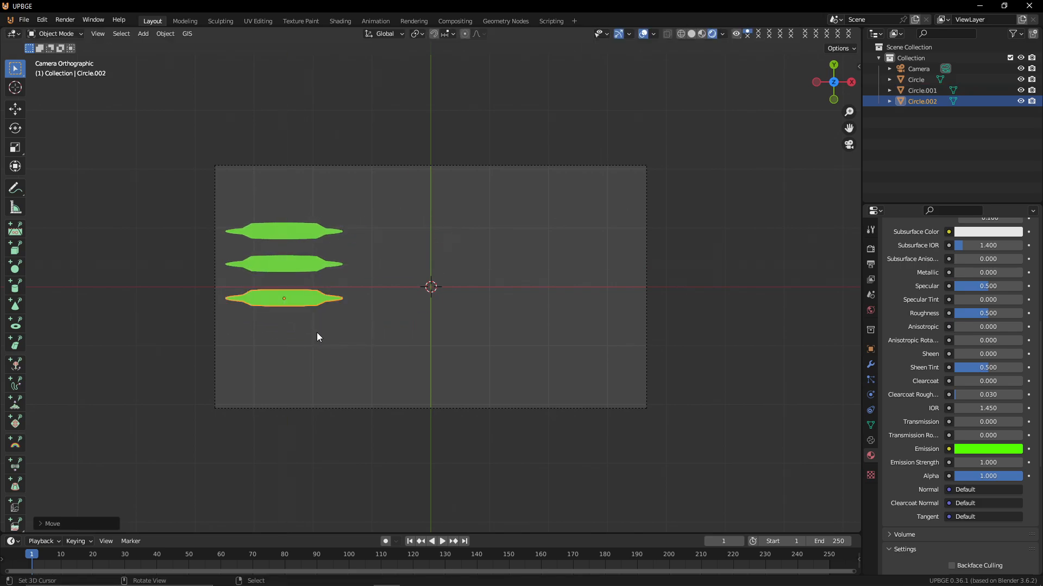
{"action": "key", "text": "shift+d"}
{"action": "key", "text": "y"}
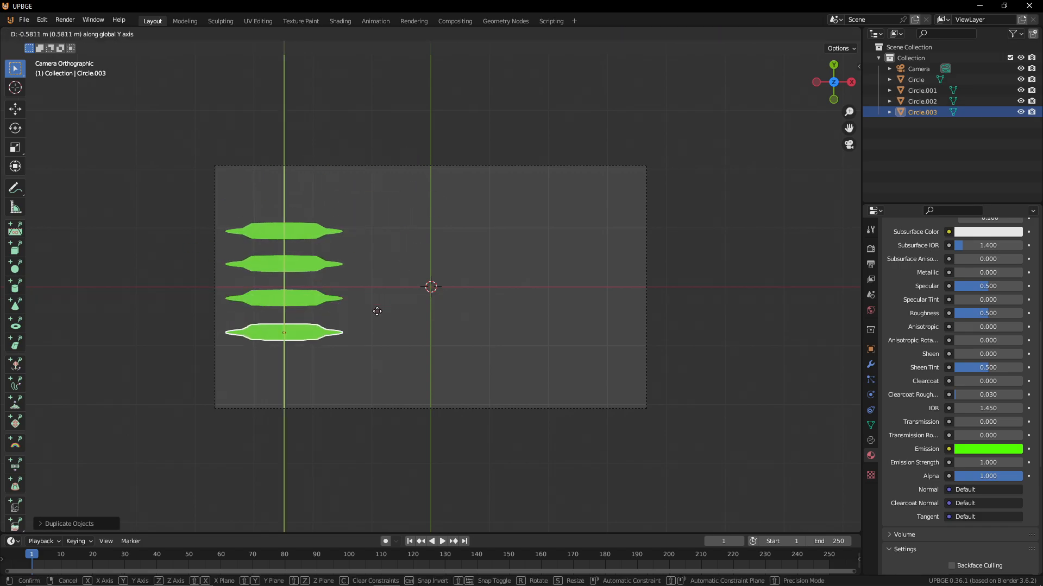
{"action": "left_click", "coordinate": [376, 312]}
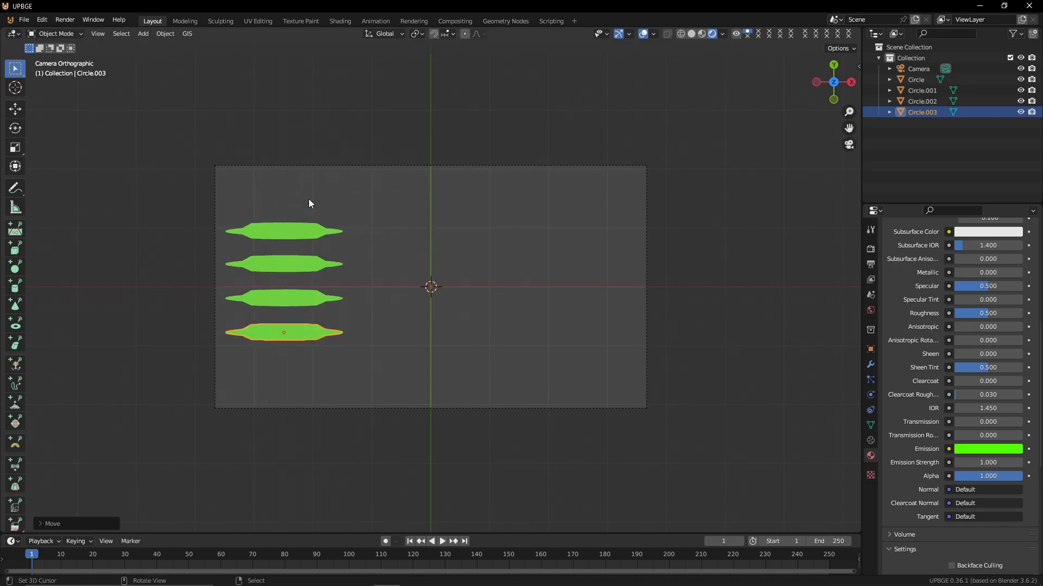
Add a fifth copy below the stack and adjust its vertical spacing along Y
{"action": "key", "text": "shift+d"}
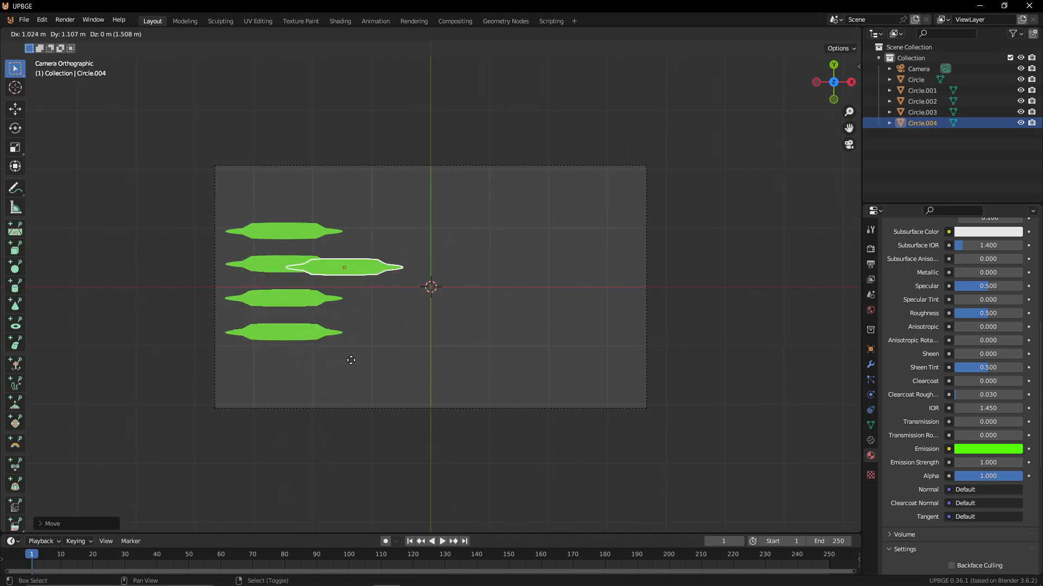
{"action": "key", "text": "y"}
{"action": "left_click", "coordinate": [389, 276]}
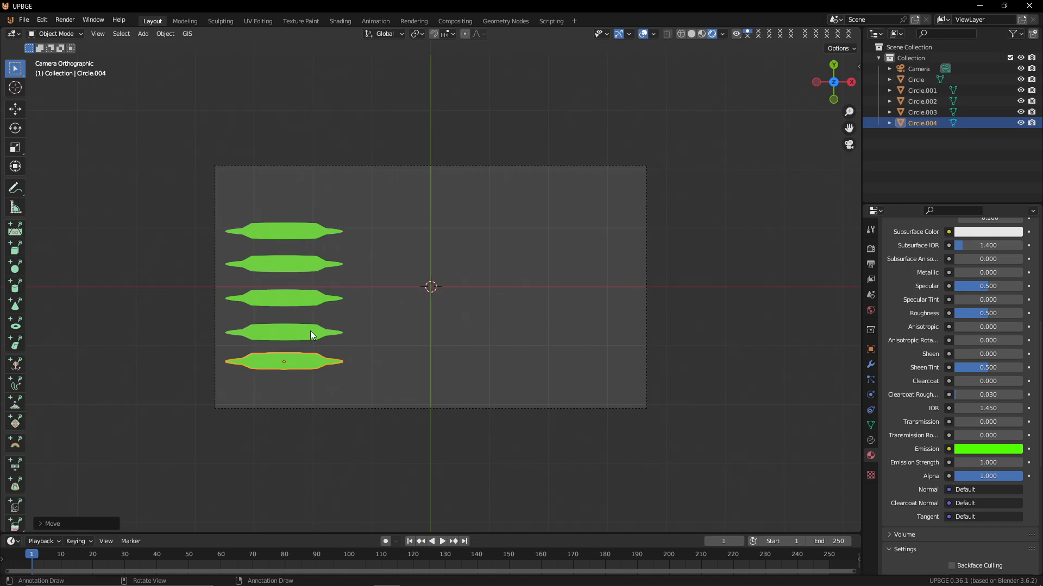
{"action": "key", "text": "g"}
{"action": "key", "text": "x"}
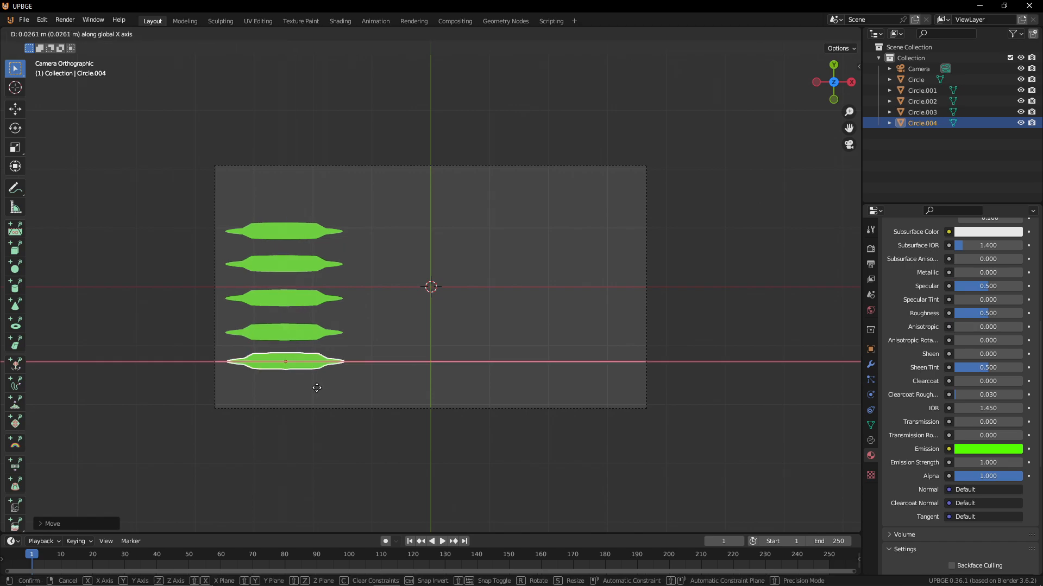
{"action": "key", "text": "y"}
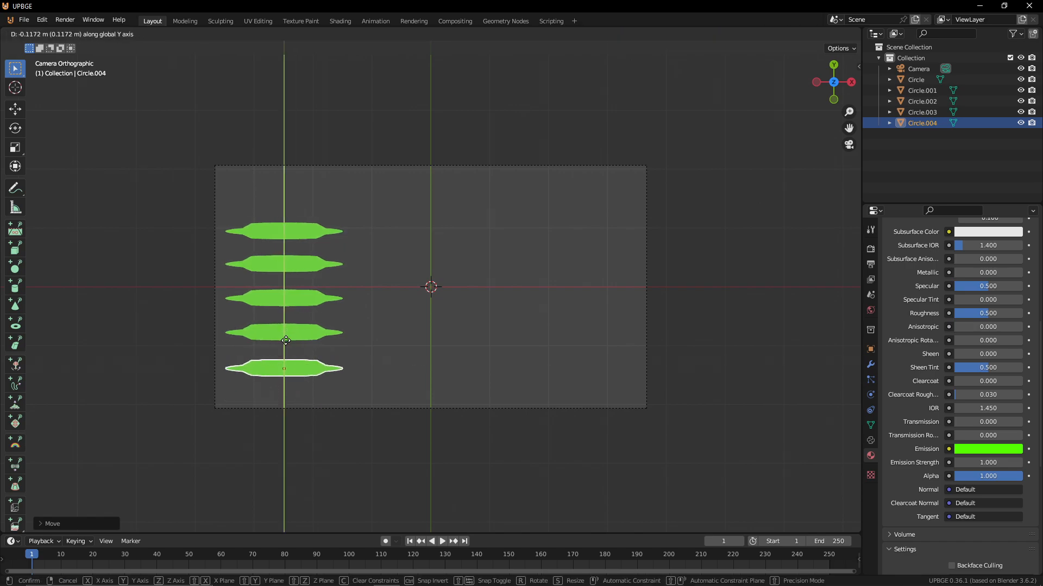
{"action": "left_click", "coordinate": [287, 345]}
Select all five green shapes and move them up together along Y
{"action": "left_click", "coordinate": [302, 230]}
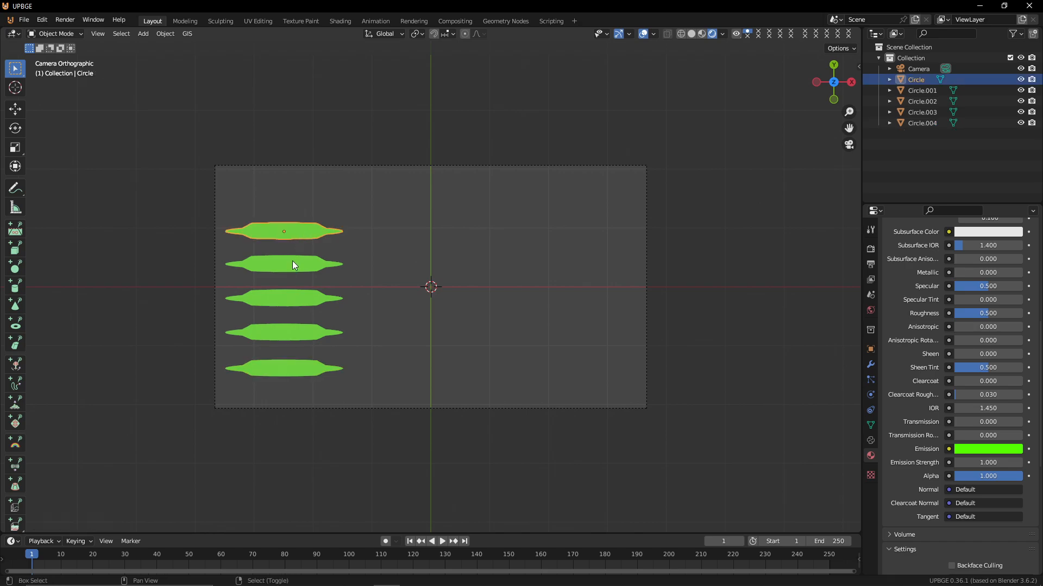
{"action": "left_click", "coordinate": [276, 269], "text": "shift"}
{"action": "left_click", "coordinate": [286, 297], "text": "shift"}
{"action": "left_click", "coordinate": [289, 332], "text": "shift"}
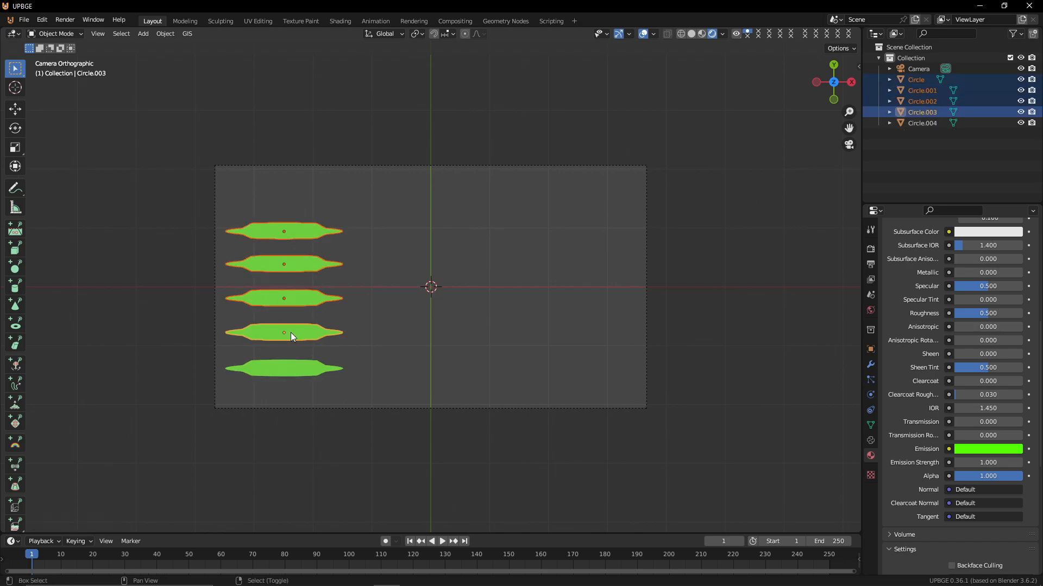
{"action": "left_click", "coordinate": [296, 360], "text": "shift"}
{"action": "key", "text": "g"}
{"action": "key", "text": "y"}
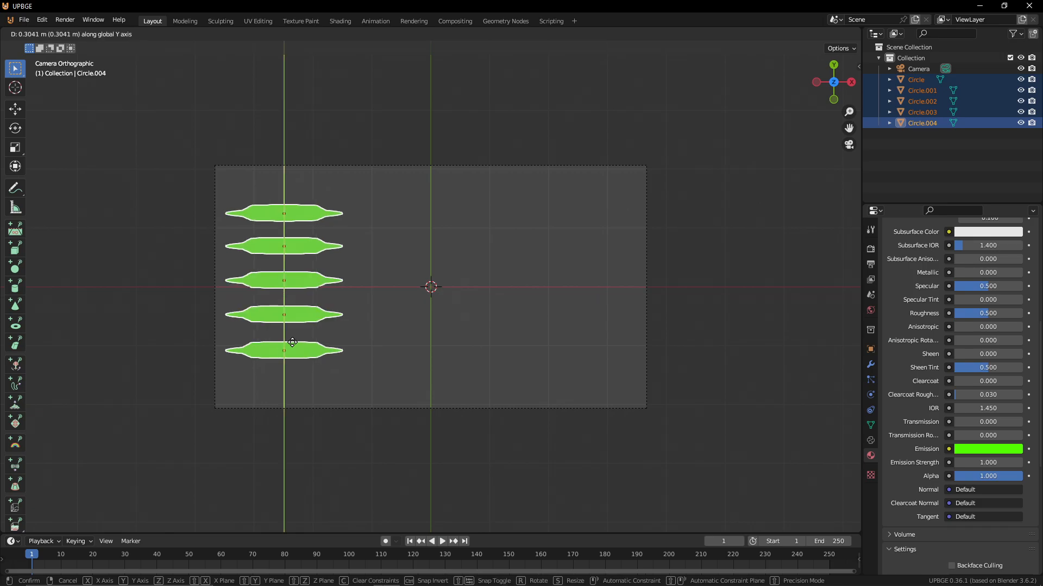
{"action": "left_click", "coordinate": [303, 348]}
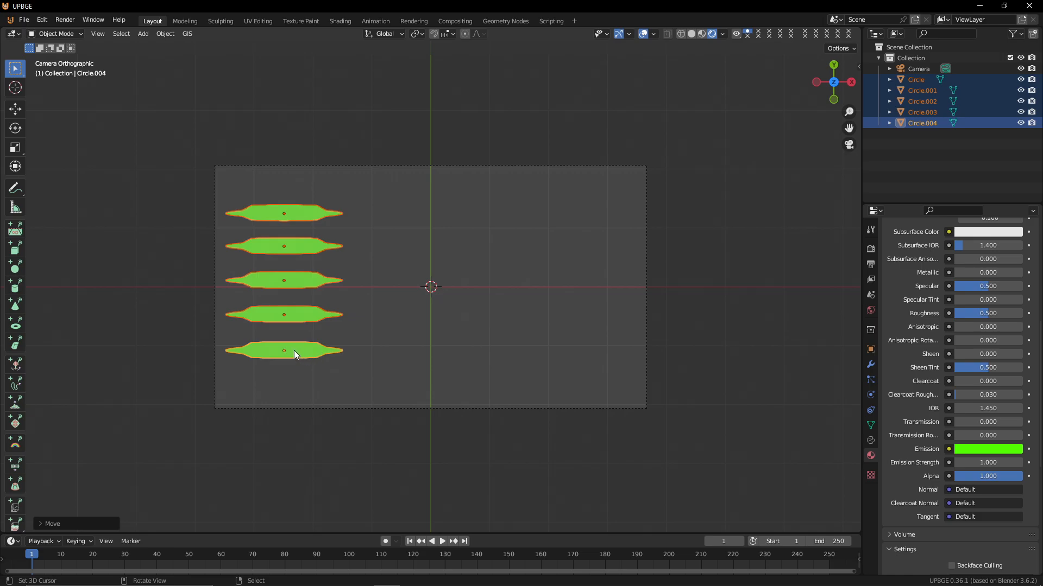
Add a plane mesh to the scene
{"action": "key", "text": "shift+a"}
{"action": "mouse_move", "coordinate": [474, 327]}
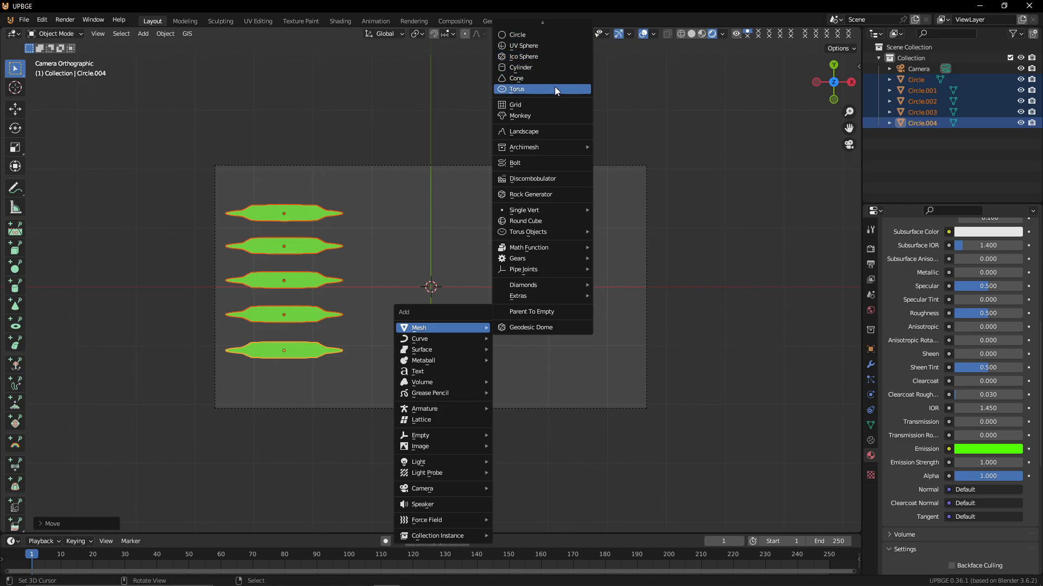
{"action": "scroll", "coordinate": [549, 38], "scroll_direction": "up", "scroll_amount": 5}
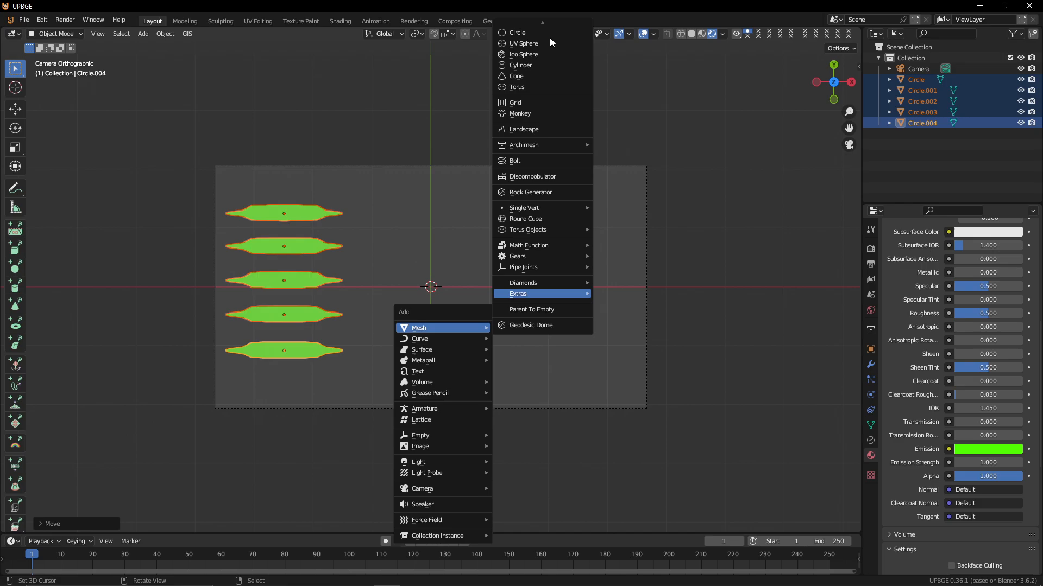
{"action": "scroll", "coordinate": [550, 38], "scroll_direction": "down", "scroll_amount": 3}
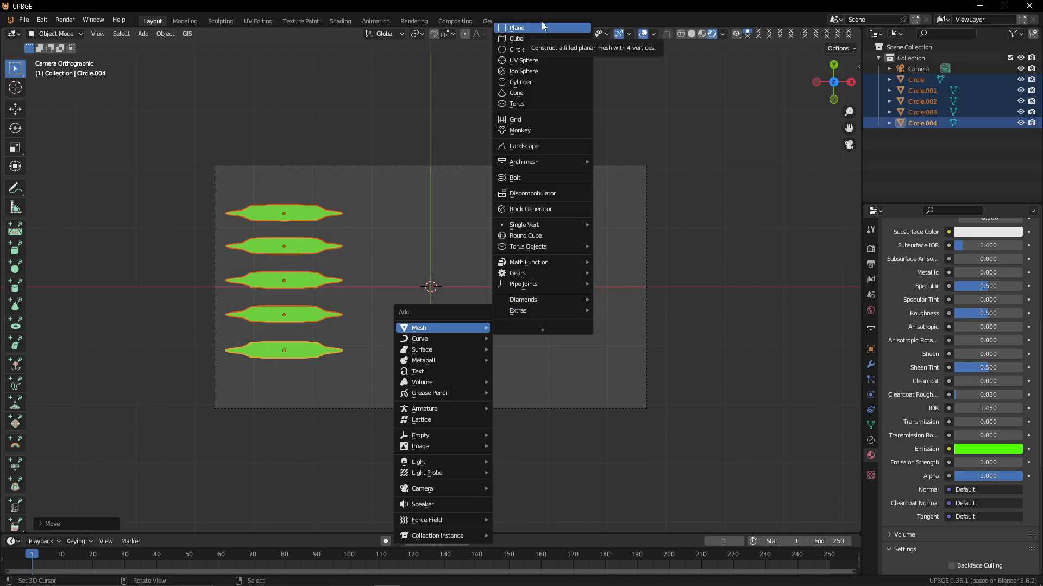
{"action": "left_click", "coordinate": [546, 29]}
Shrink the new plane and place it in the top-right corner of the camera frame
{"action": "key", "text": "g"}
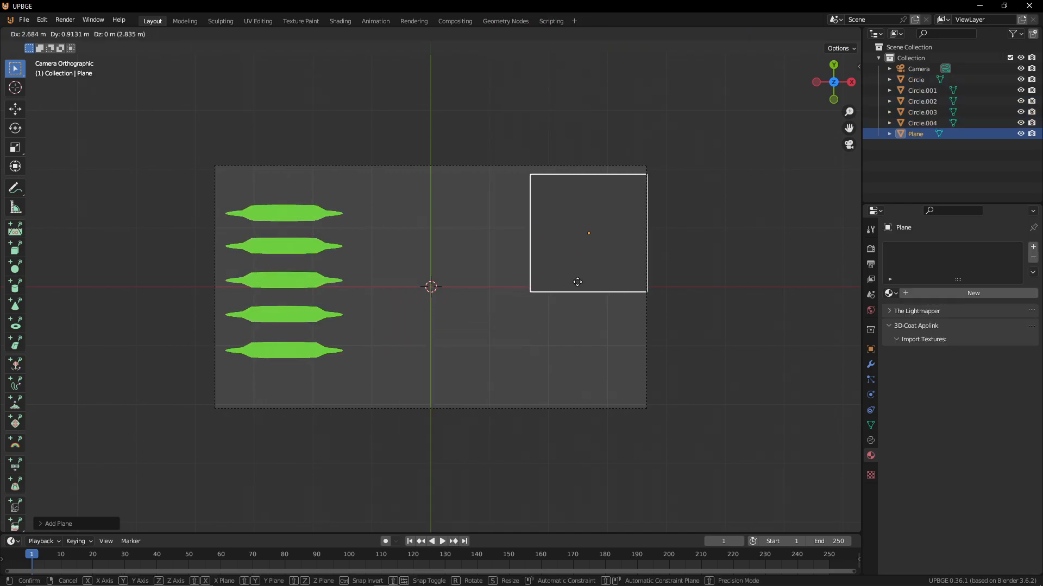
{"action": "left_click", "coordinate": [579, 269]}
{"action": "key", "text": "s"}
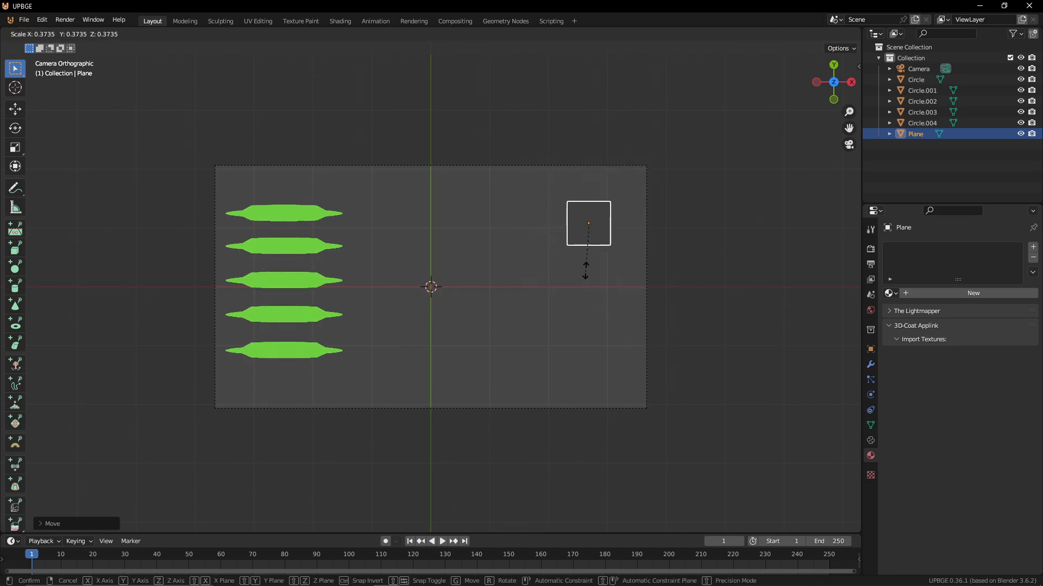
{"action": "left_click", "coordinate": [584, 261]}
{"action": "key", "text": "g"}
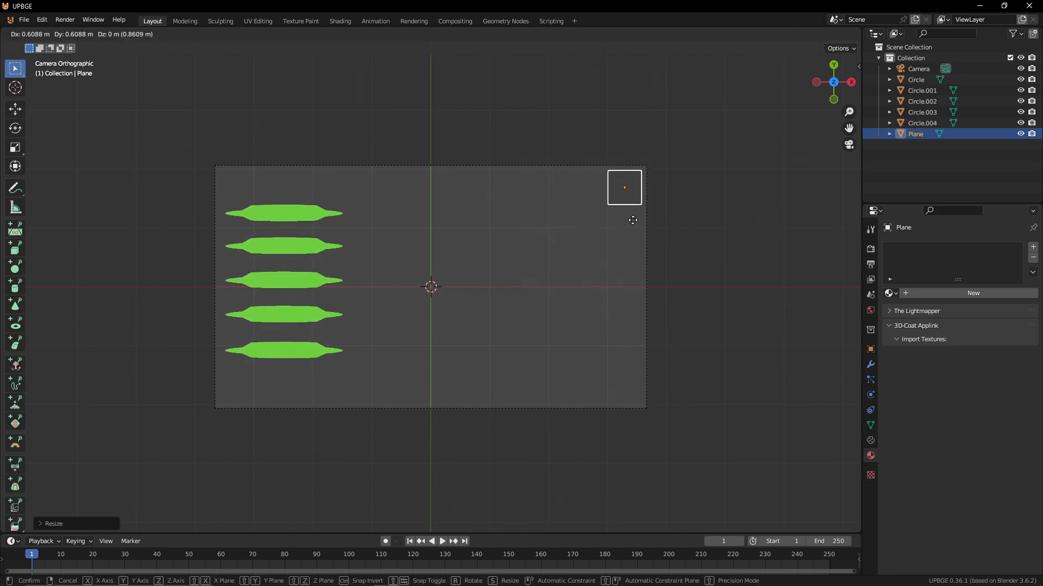
{"action": "left_click", "coordinate": [631, 220]}
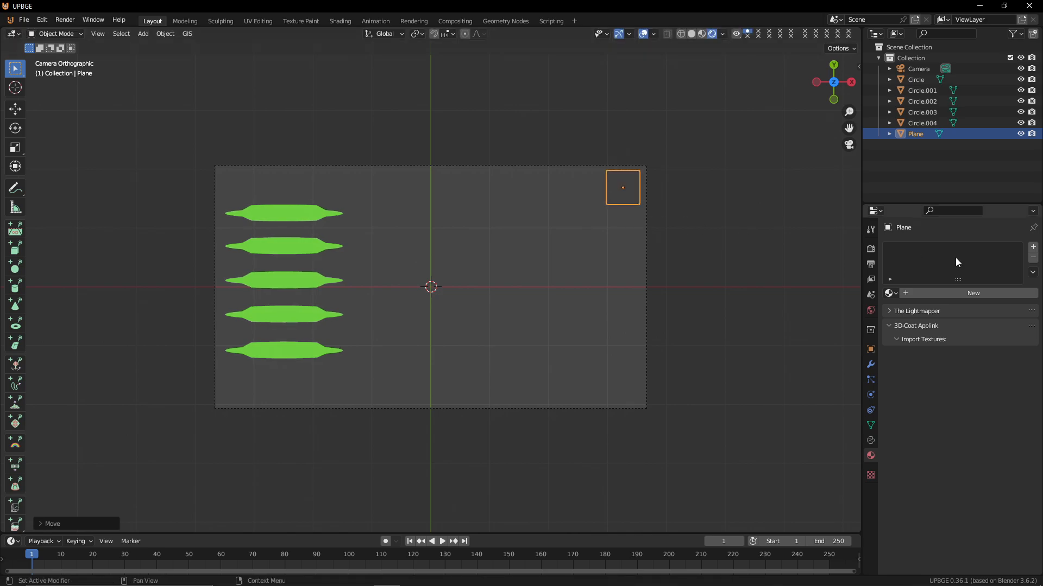
Create a new material for the plane and rename it x
{"action": "left_click", "coordinate": [955, 292]}
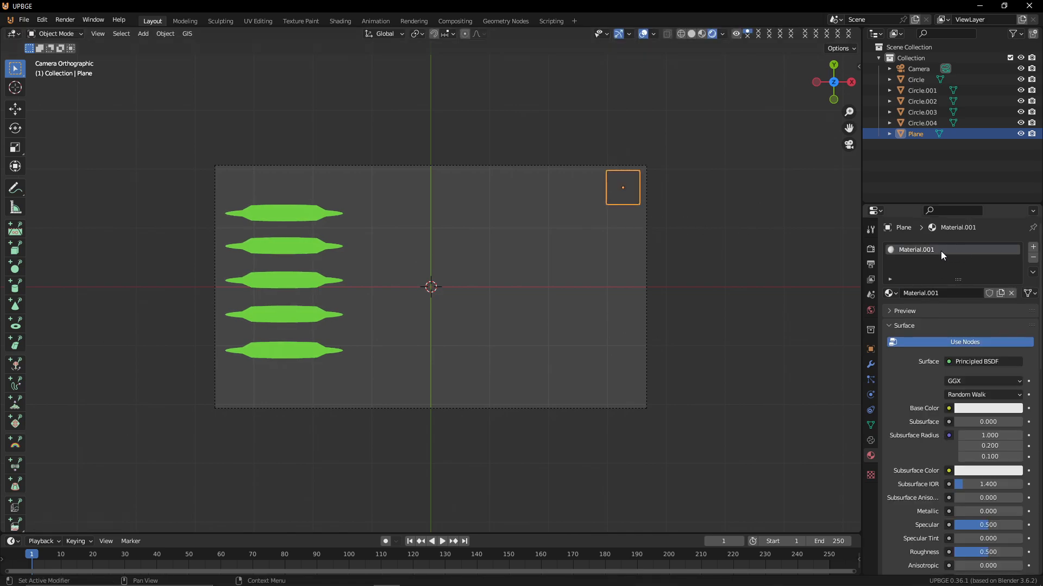
{"action": "double_click", "coordinate": [942, 253]}
{"action": "type", "text": "x"}
{"action": "key", "text": "Return"}
Make the shared material single-user on each of the second through fifth shapes
{"action": "left_click", "coordinate": [302, 240]}
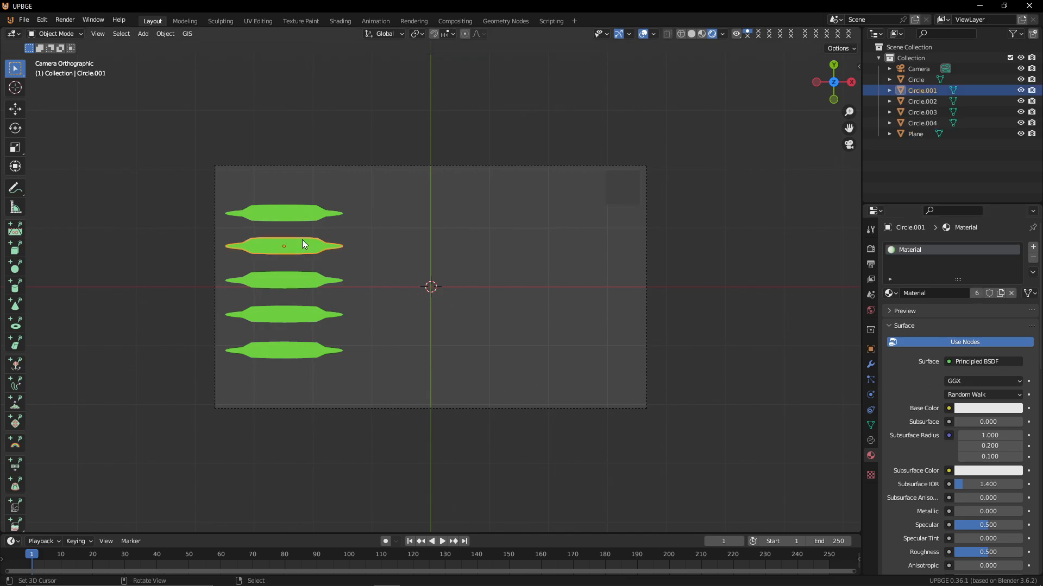
{"action": "left_click", "coordinate": [979, 292]}
{"action": "left_click", "coordinate": [277, 284]}
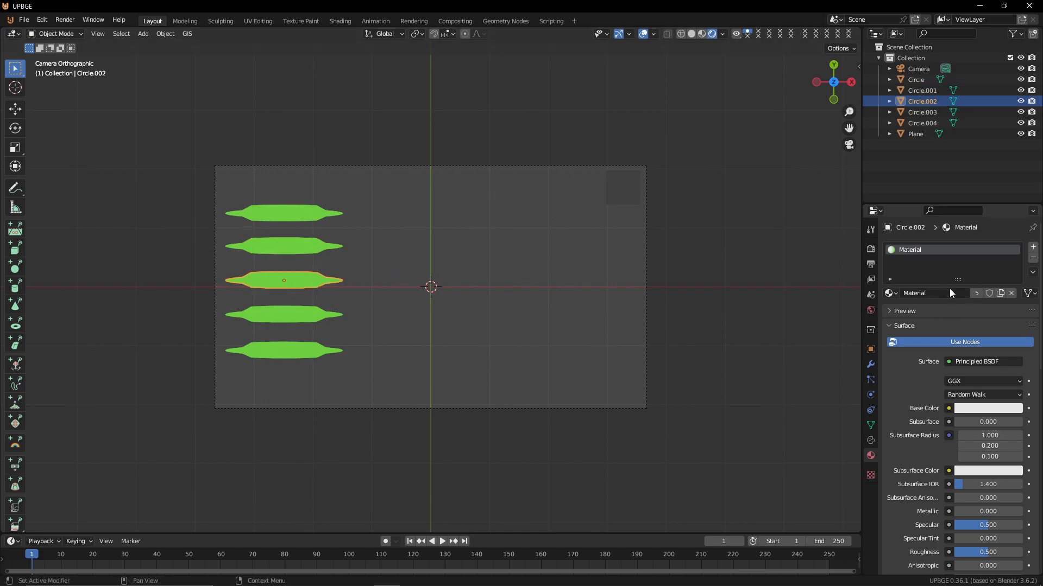
{"action": "left_click", "coordinate": [976, 292]}
{"action": "left_click", "coordinate": [295, 316]}
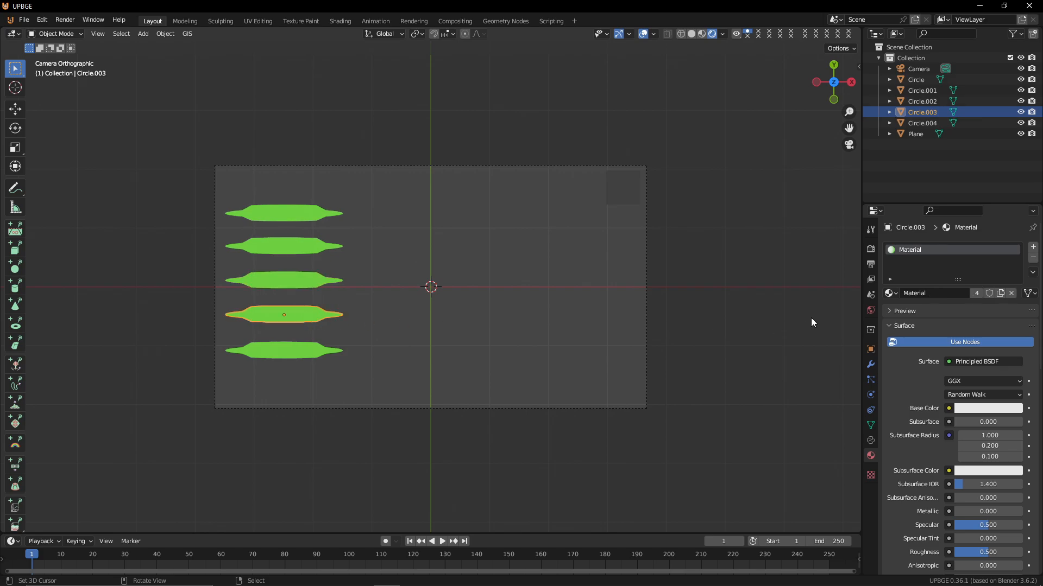
{"action": "left_click", "coordinate": [976, 294]}
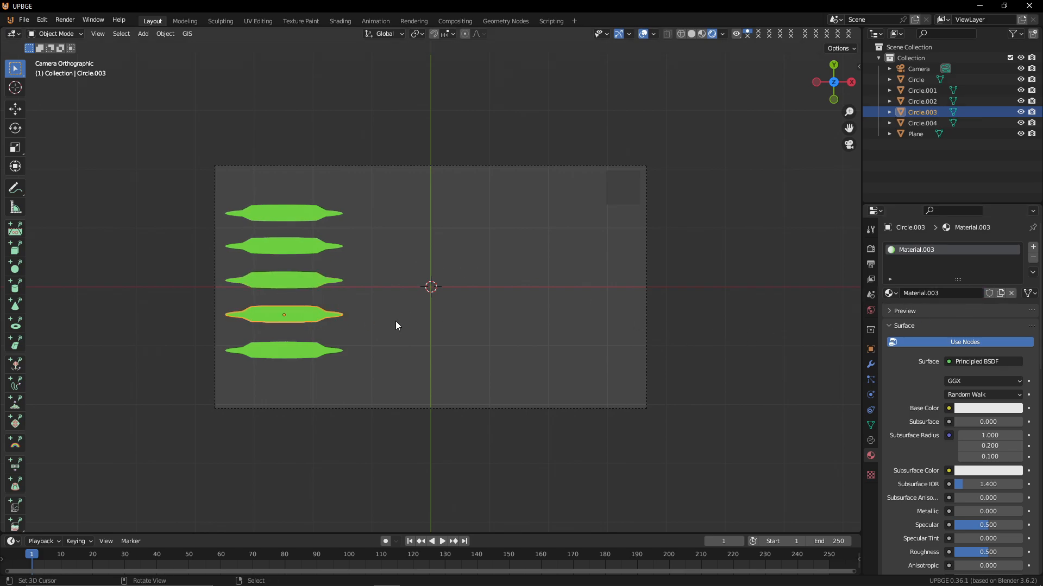
{"action": "left_click", "coordinate": [288, 349]}
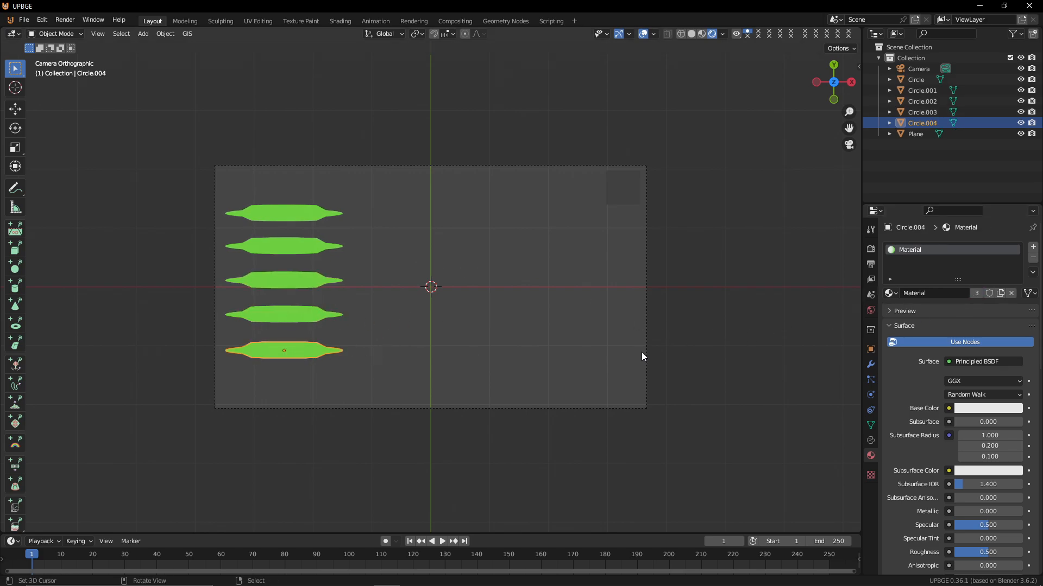
{"action": "left_click", "coordinate": [975, 293]}
Change the second shape's emission color to yellow
{"action": "left_click", "coordinate": [299, 255]}
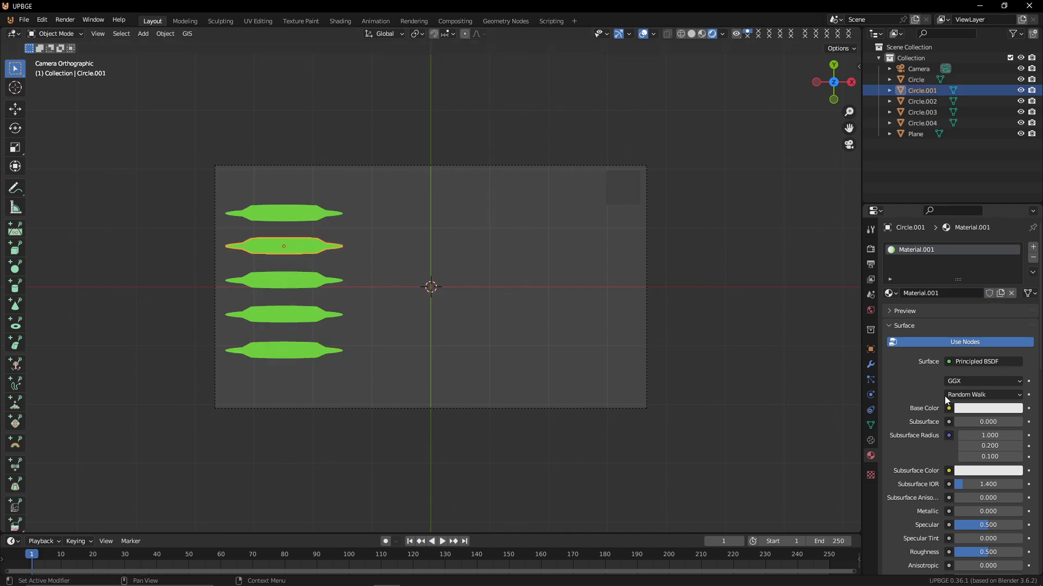
{"action": "scroll", "coordinate": [978, 486], "scroll_direction": "down", "scroll_amount": 10}
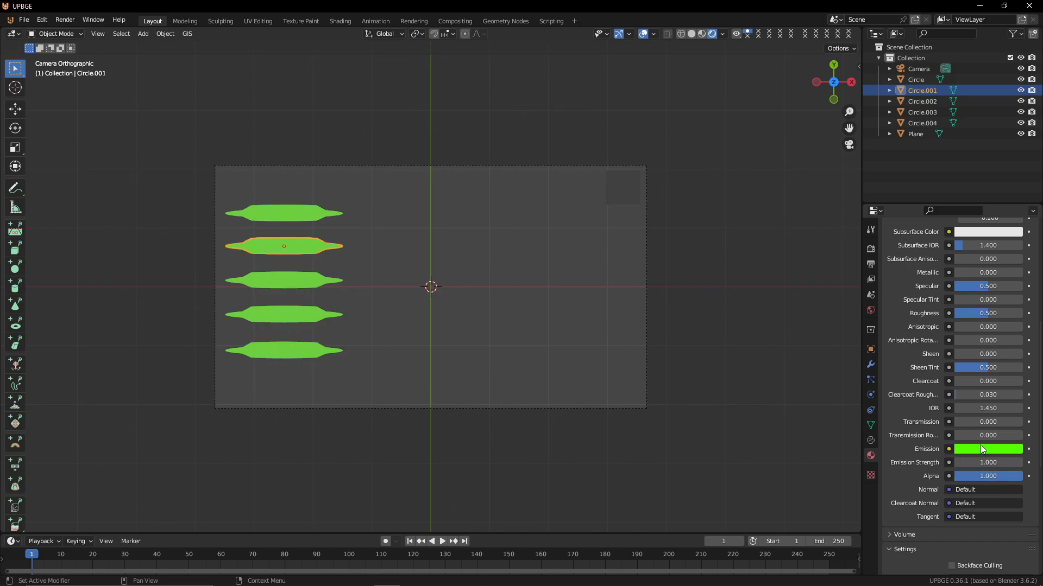
{"action": "left_click", "coordinate": [980, 446]}
{"action": "left_click_drag", "start_coordinate": [946, 365], "coordinate": [935, 359]}
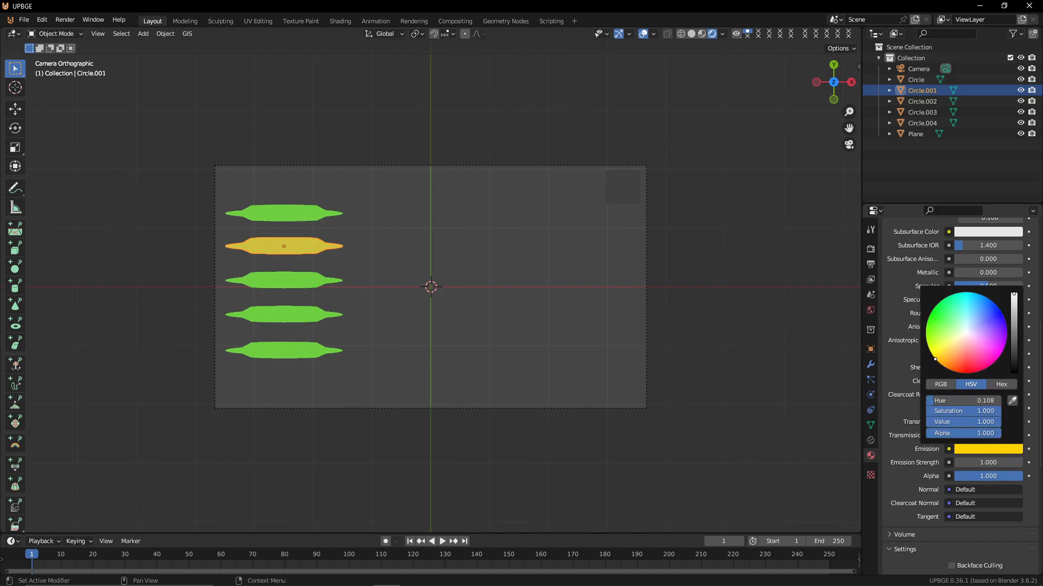
Set the third shape's emission color to a pale green
{"action": "left_click", "coordinate": [317, 272]}
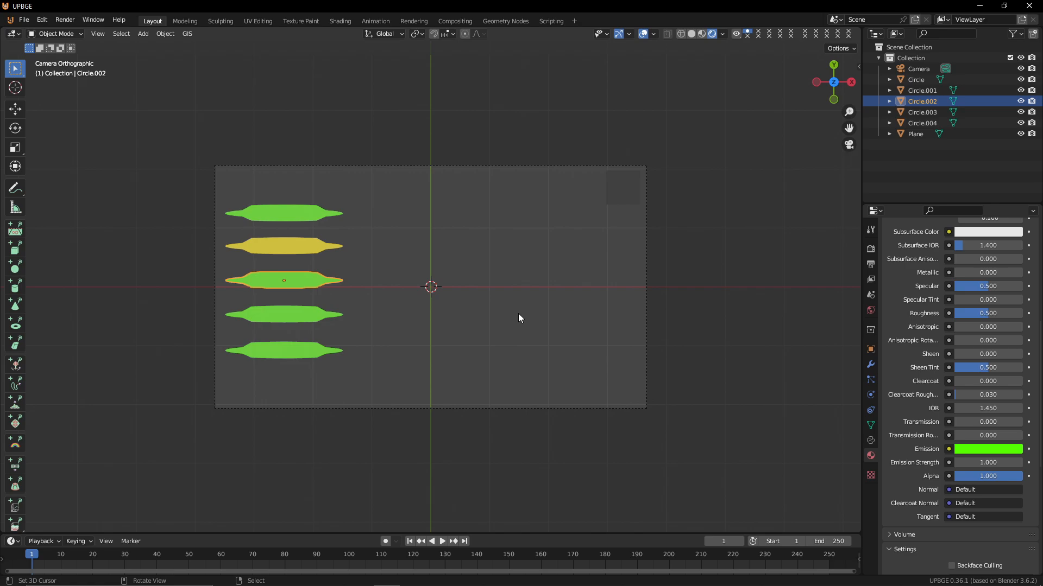
{"action": "left_click", "coordinate": [990, 449]}
{"action": "mouse_move", "coordinate": [957, 337]}
{"action": "left_mouse_down"}
{"action": "mouse_move", "coordinate": [928, 345]}
{"action": "mouse_move", "coordinate": [963, 332]}
{"action": "mouse_move", "coordinate": [955, 333]}
{"action": "left_mouse_up"}
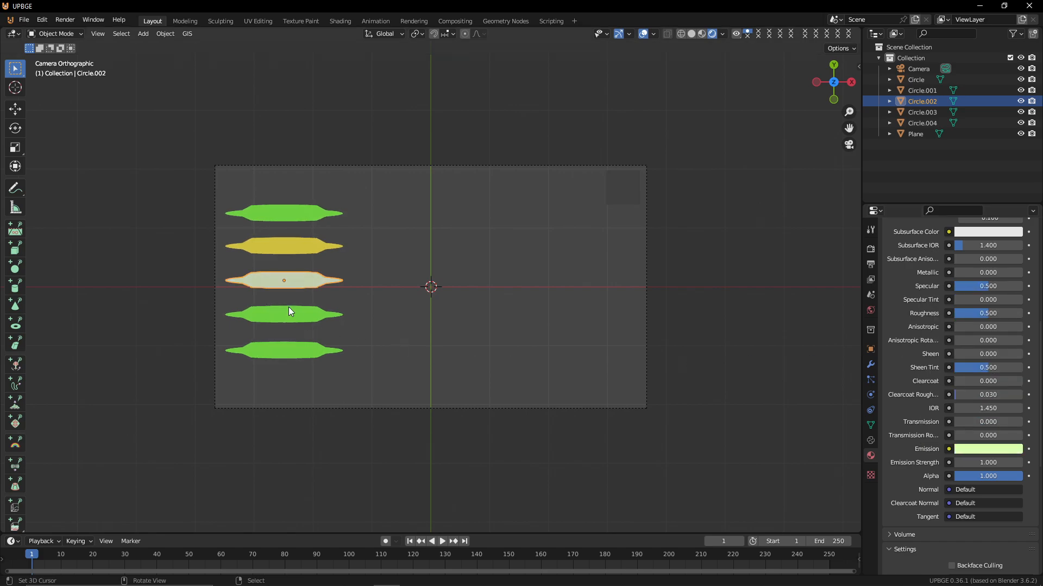
Set the fourth shape's emission color to a peach tone
{"action": "right_click", "coordinate": [289, 307]}
{"action": "left_click", "coordinate": [990, 451]}
{"action": "mouse_move", "coordinate": [970, 343]}
{"action": "left_mouse_down"}
{"action": "mouse_move", "coordinate": [927, 321]}
{"action": "mouse_move", "coordinate": [936, 356]}
{"action": "mouse_move", "coordinate": [974, 369]}
{"action": "mouse_move", "coordinate": [956, 340]}
{"action": "mouse_move", "coordinate": [957, 349]}
{"action": "left_mouse_up"}
Set the fifth shape's emission color to red
{"action": "left_click", "coordinate": [316, 344]}
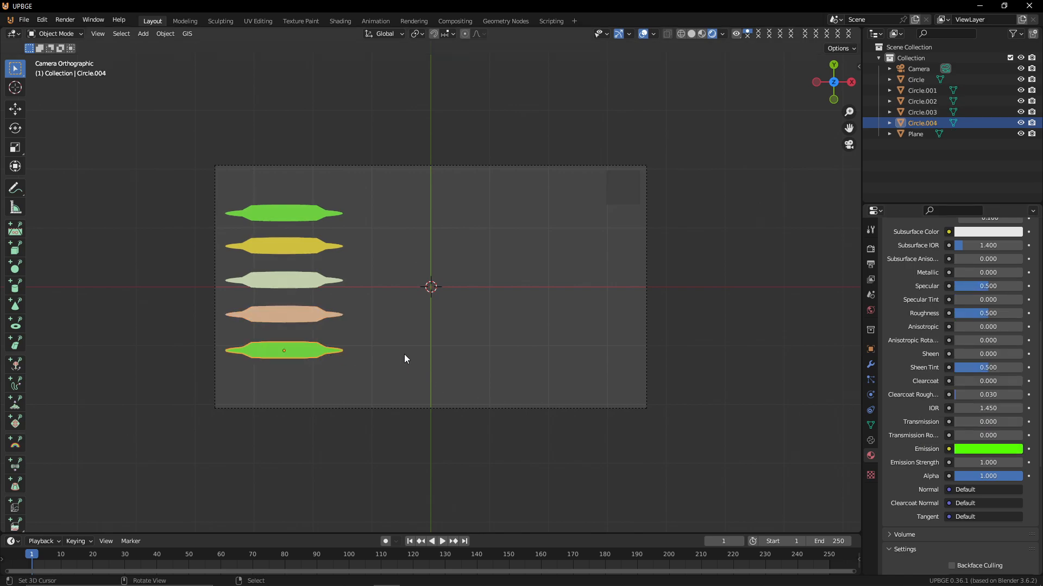
{"action": "left_click", "coordinate": [987, 450]}
{"action": "left_click_drag", "start_coordinate": [924, 322], "coordinate": [970, 374]}
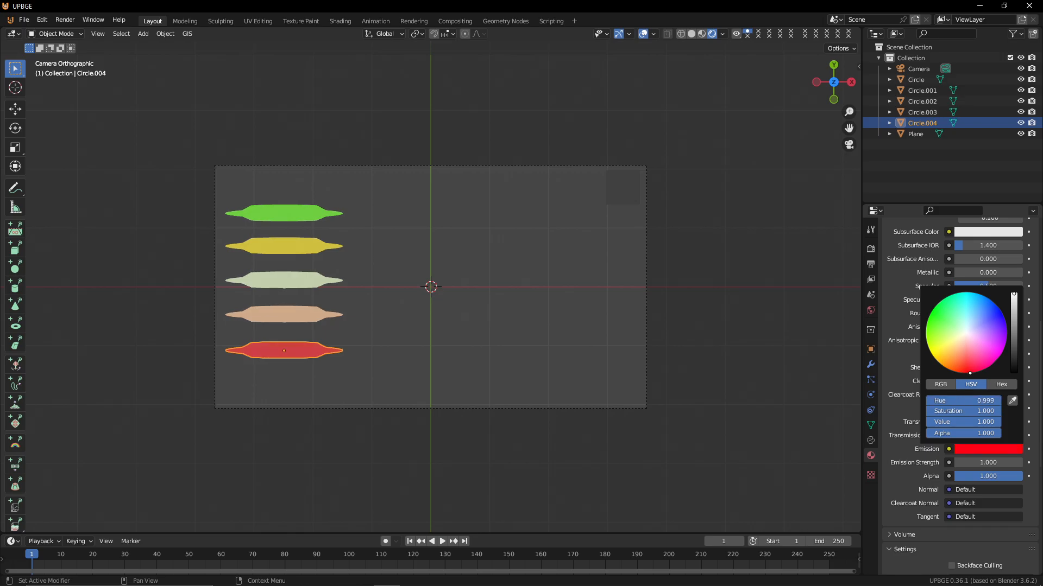
Edit the plane and add two loop cuts in each direction, dividing it into a 3×3 grid
{"action": "left_click", "coordinate": [619, 197]}
{"action": "key", "text": "Tab"}
{"action": "scroll", "coordinate": [619, 196], "scroll_direction": "up", "scroll_amount": 2}
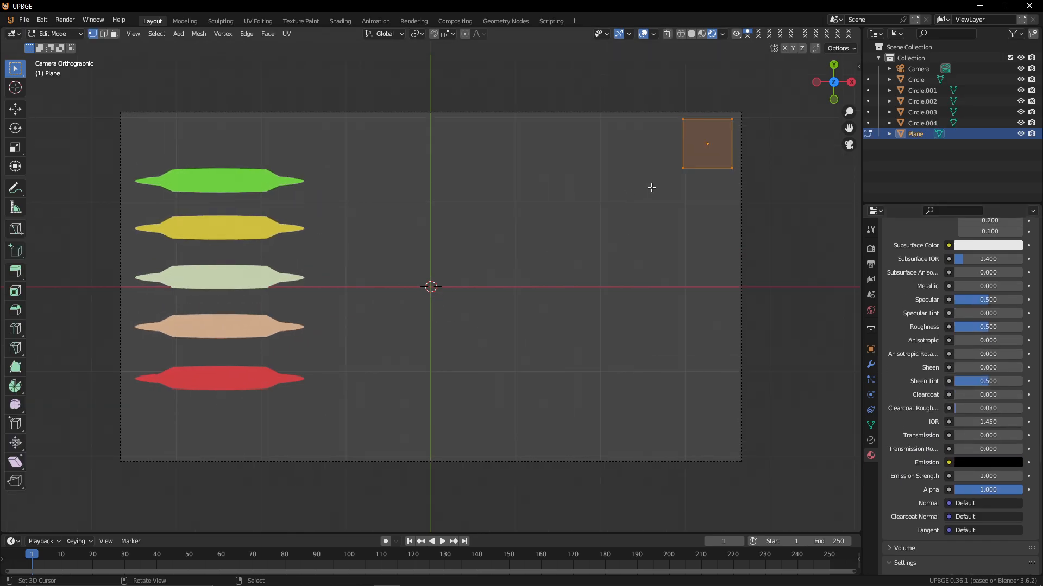
{"action": "key", "text": "ctrl+r"}
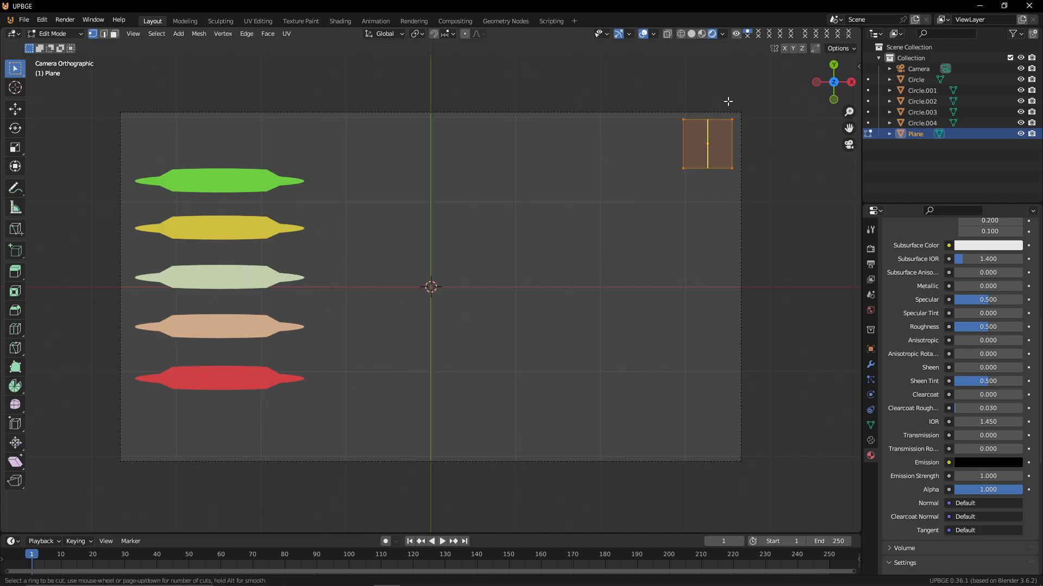
{"action": "scroll", "coordinate": [728, 102], "scroll_direction": "up", "scroll_amount": 1}
{"action": "left_click", "coordinate": [728, 102]}
{"action": "right_click", "coordinate": [728, 103]}
{"action": "key", "text": "ctrl+r"}
{"action": "scroll", "coordinate": [699, 137], "scroll_direction": "up", "scroll_amount": 1}
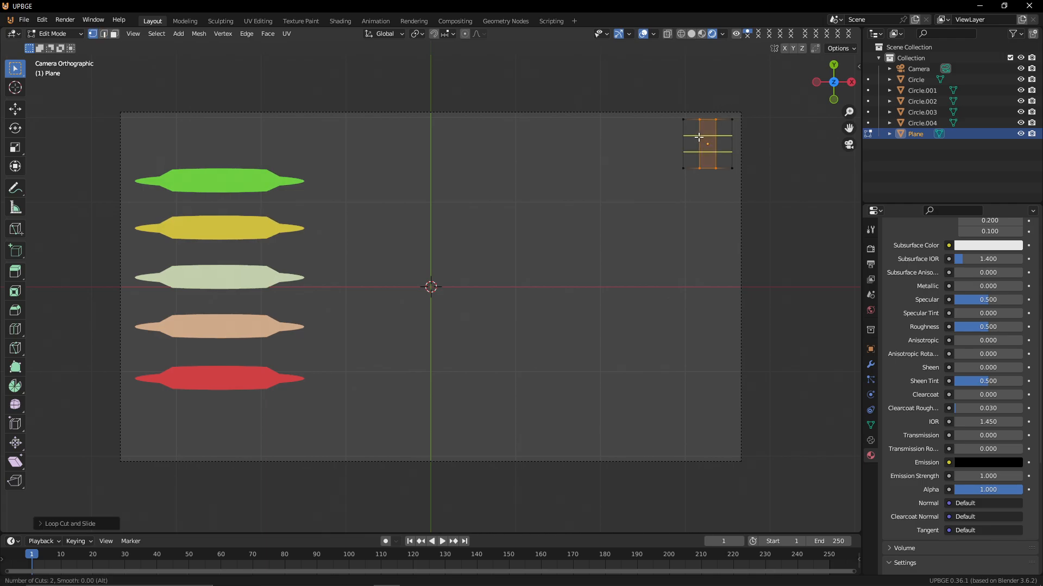
{"action": "left_click", "coordinate": [699, 138]}
{"action": "right_click", "coordinate": [699, 137]}
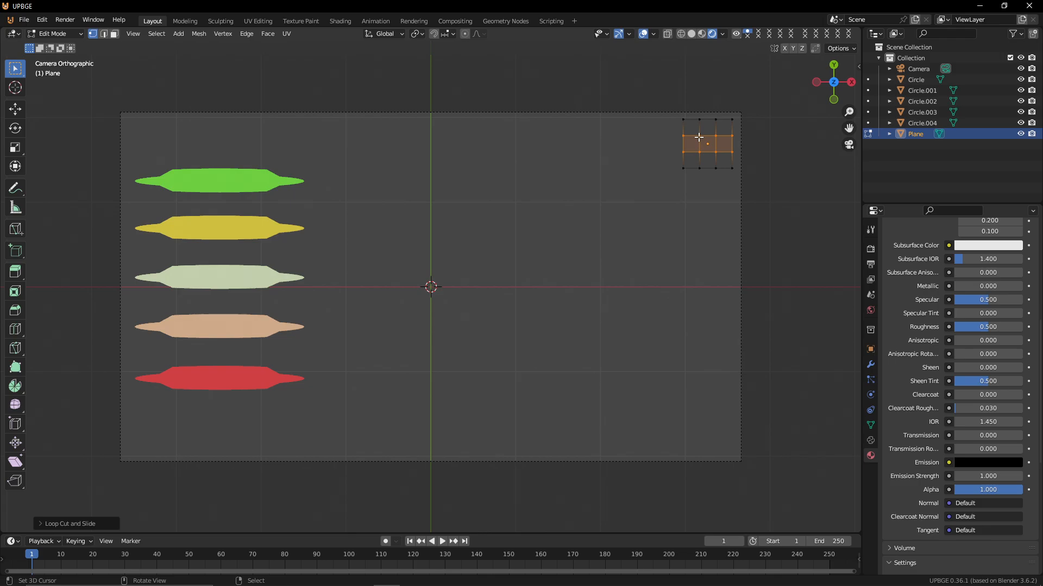
Delete the four corner faces of the plane, leaving a cross shape
{"action": "left_click", "coordinate": [114, 34]}
{"action": "left_click", "coordinate": [692, 133]}
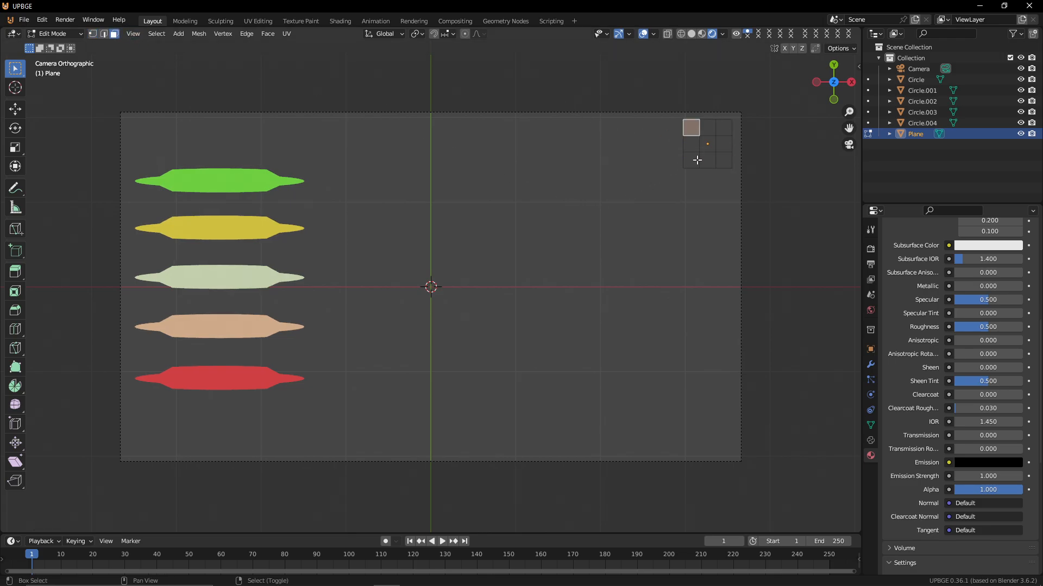
{"action": "left_click", "coordinate": [697, 160], "text": "shift"}
{"action": "left_click", "coordinate": [721, 158], "text": "shift"}
{"action": "left_click", "coordinate": [718, 129], "text": "shift"}
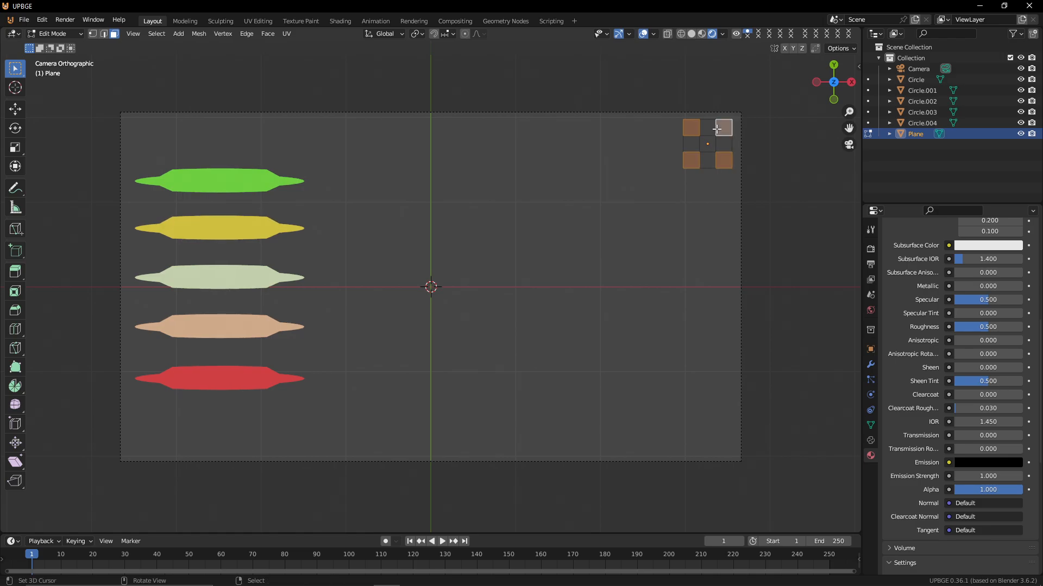
{"action": "key", "text": "x"}
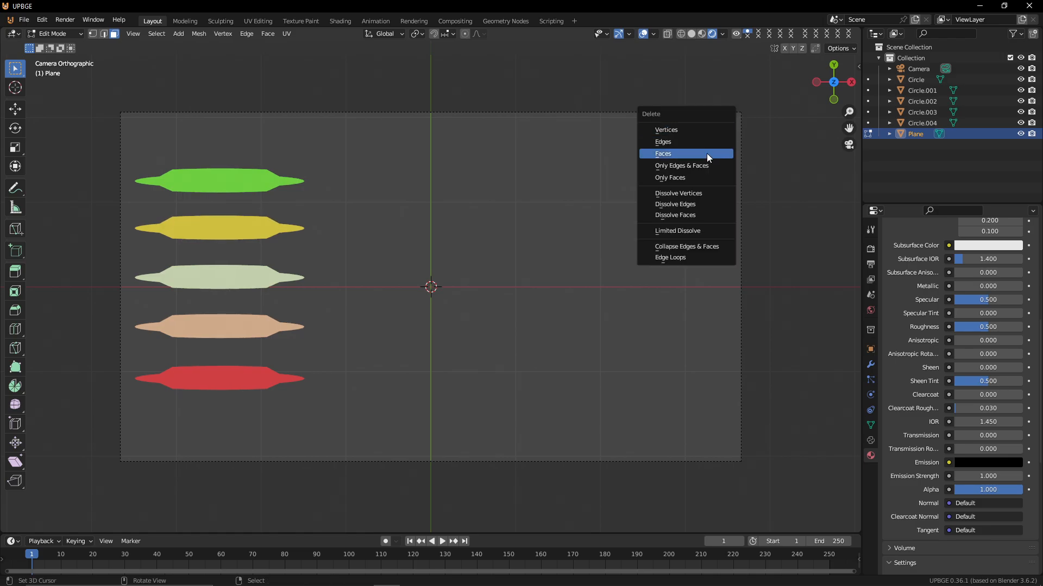
{"action": "left_click", "coordinate": [706, 153]}
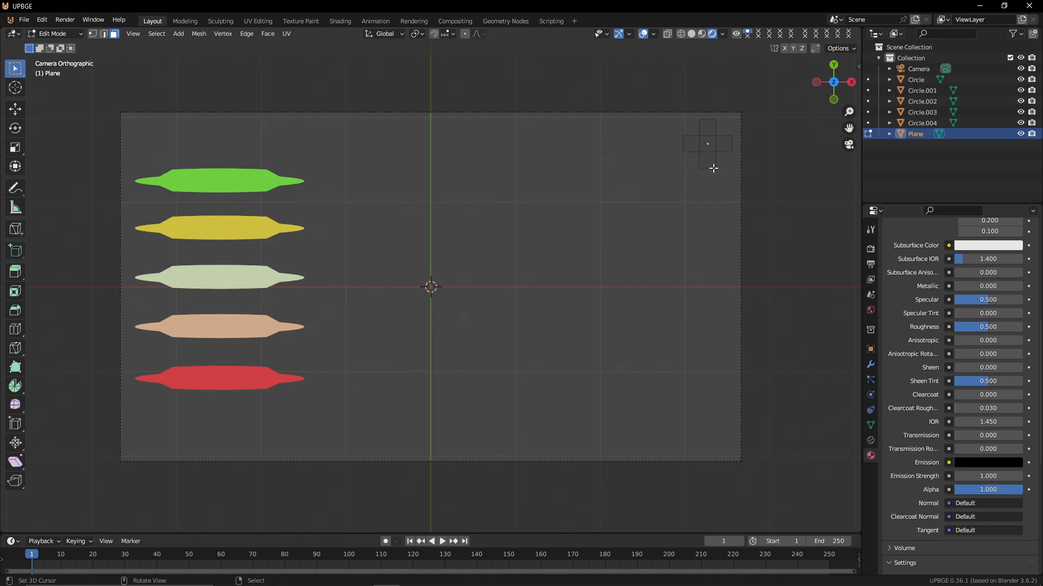
{"action": "key", "text": "a"}
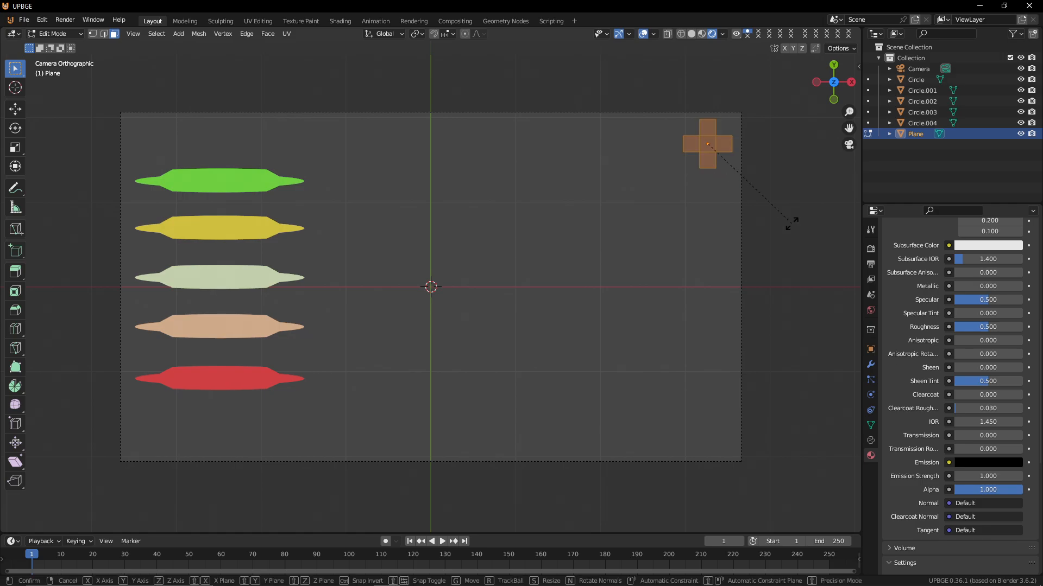
{"action": "key", "text": "r"}
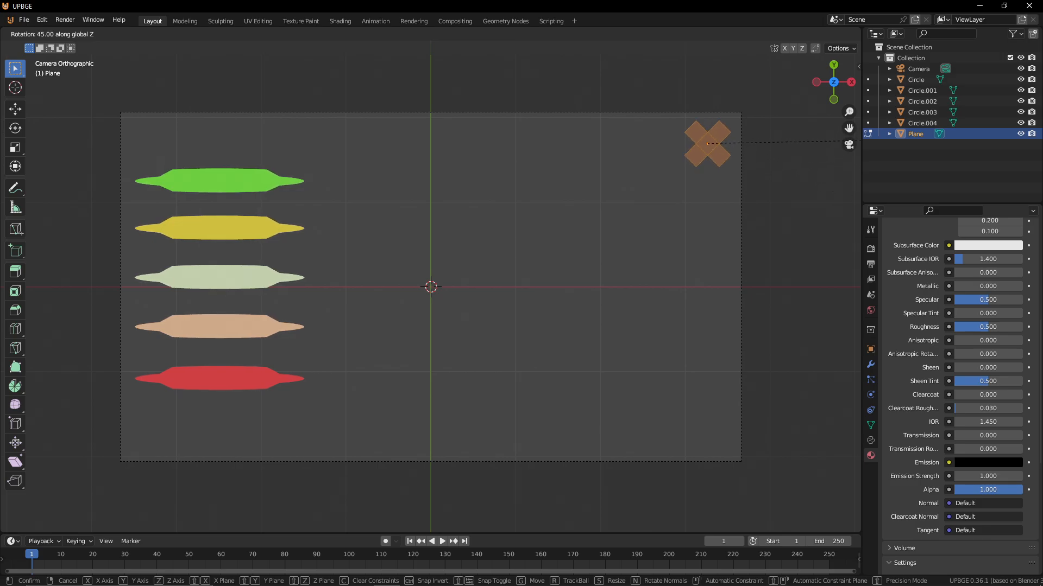
{"action": "key", "text": "Escape"}
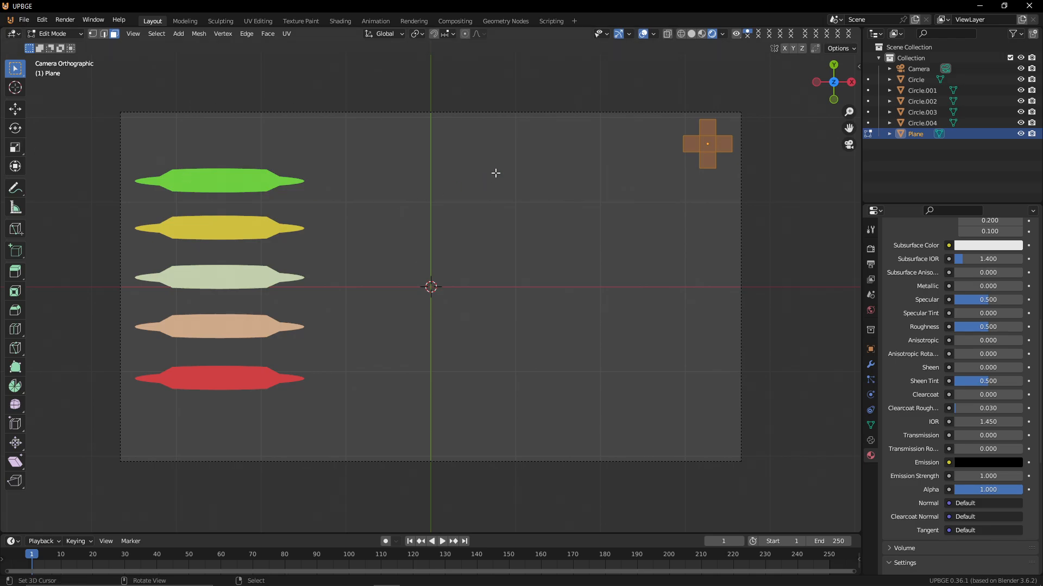
Select the vertical column of faces in the cross and scale it narrower along X
{"action": "scroll", "coordinate": [690, 162], "scroll_direction": "up", "scroll_amount": 2}
{"action": "middle_click_drag", "start_coordinate": [680, 167], "coordinate": [256, 353], "text": "shift"}
{"action": "scroll", "coordinate": [266, 351], "scroll_direction": "up", "scroll_amount": 4}
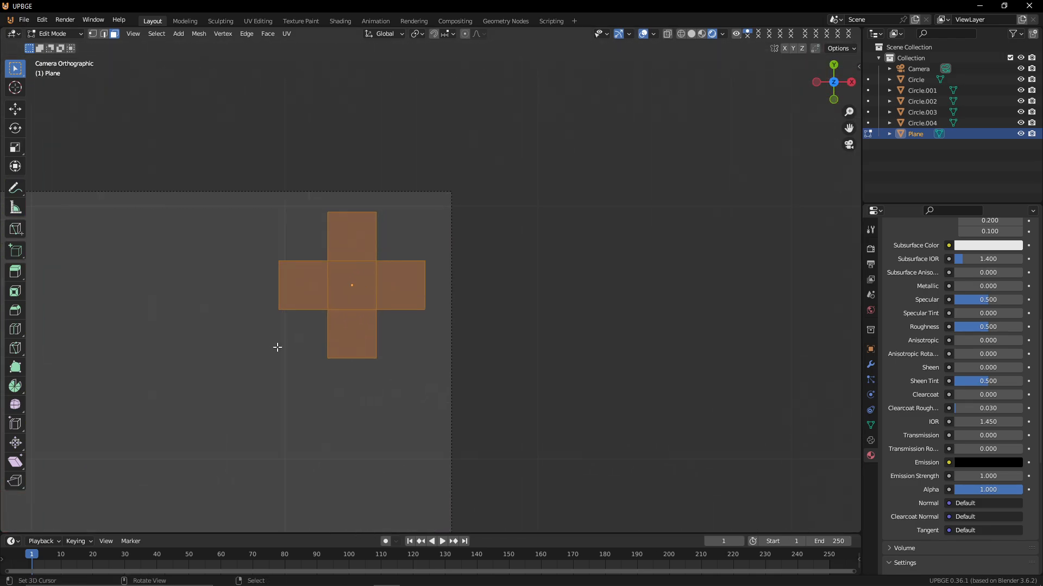
{"action": "scroll", "coordinate": [278, 347], "scroll_direction": "up", "scroll_amount": 3}
{"action": "key", "text": "Tab"}
{"action": "key", "text": "Tab"}
{"action": "right_click", "coordinate": [336, 267]}
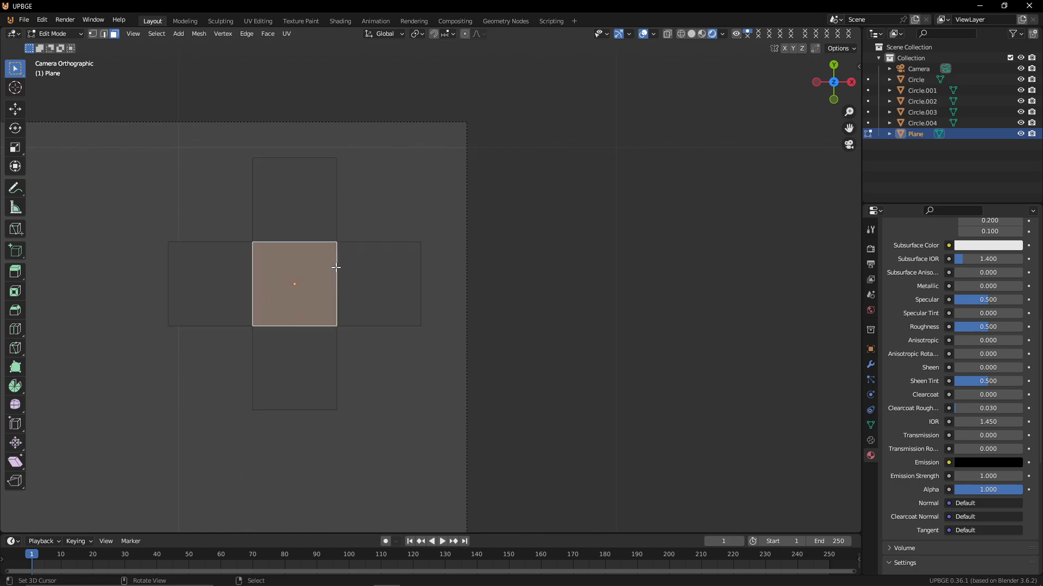
{"action": "right_click", "coordinate": [303, 187], "text": "shift"}
{"action": "right_click", "coordinate": [300, 365], "text": "shift"}
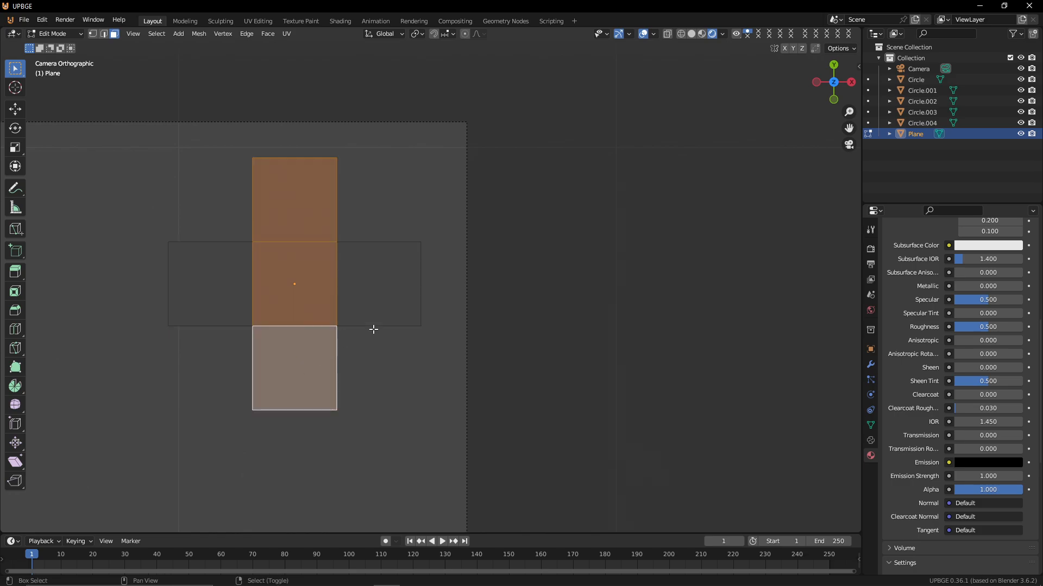
{"action": "key", "text": "s"}
{"action": "key", "text": "x"}
{"action": "left_click", "coordinate": [349, 295]}
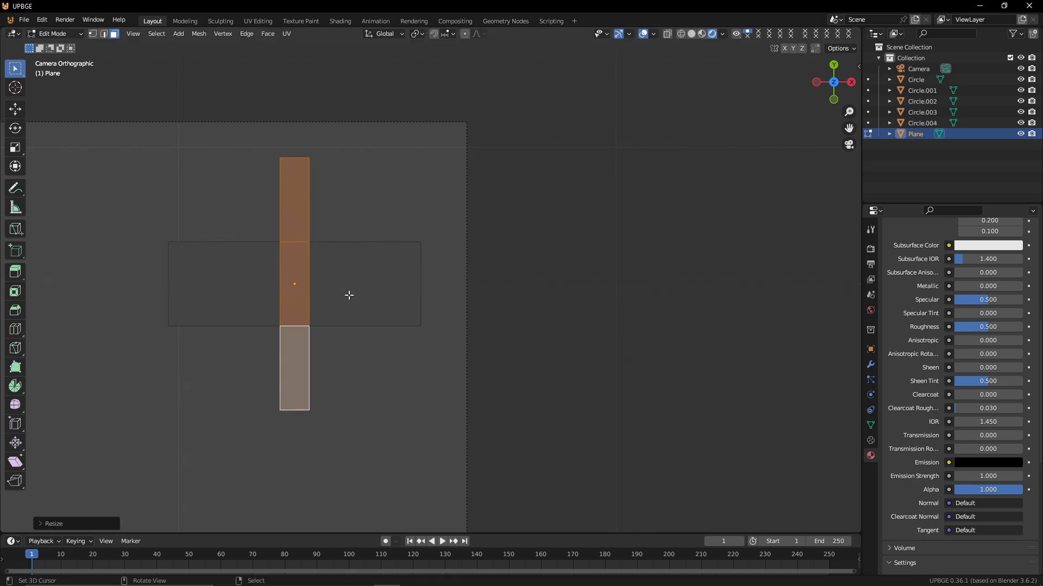
Select the horizontal row of faces, scale it thinner along Y, and return to Object Mode
{"action": "right_click", "coordinate": [362, 285]}
{"action": "right_click", "coordinate": [223, 288], "text": "shift"}
{"action": "right_click", "coordinate": [303, 277], "text": "shift"}
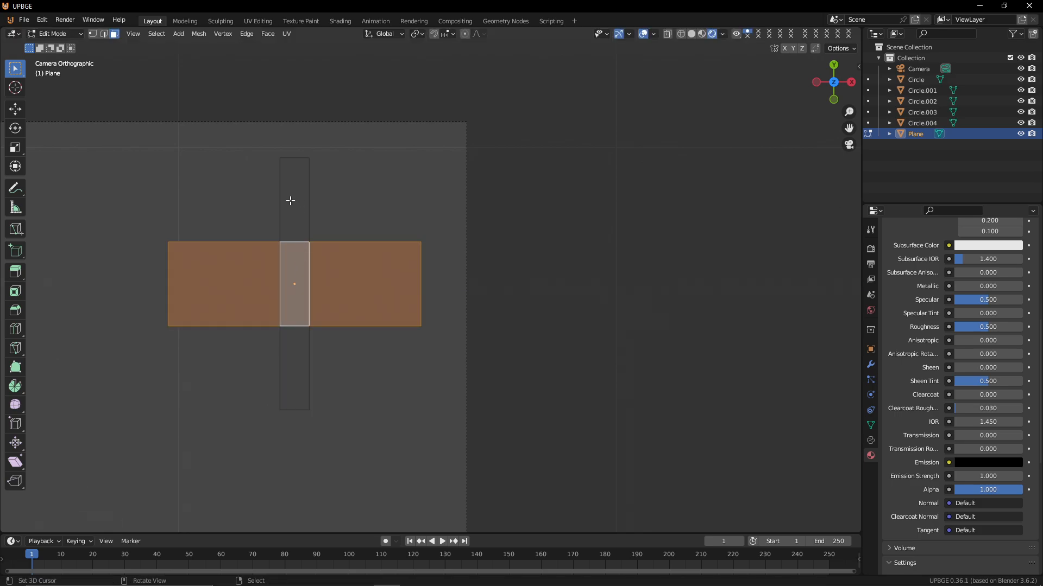
{"action": "key", "text": "s"}
{"action": "key", "text": "y"}
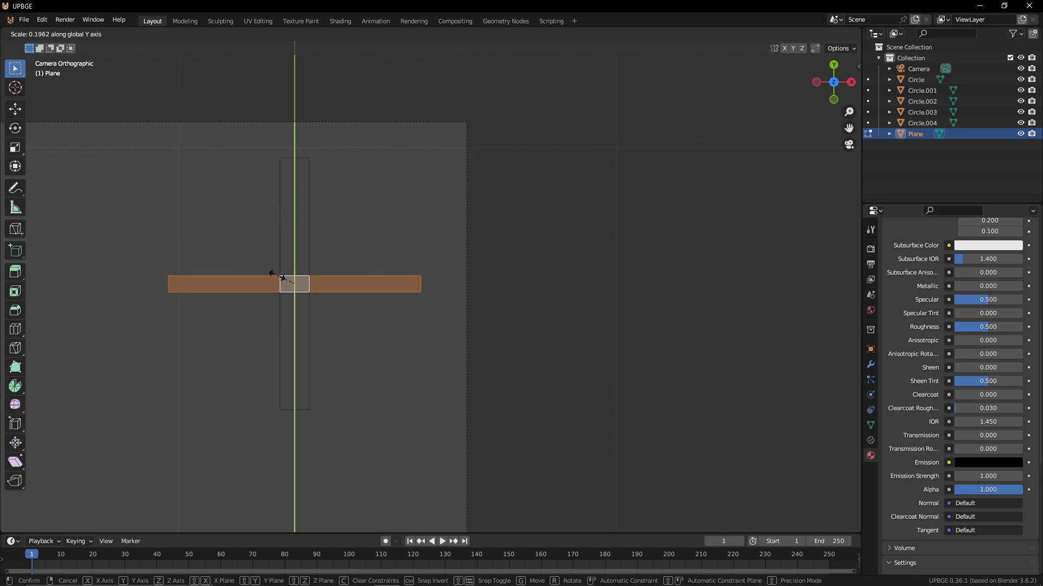
{"action": "left_click", "coordinate": [255, 261]}
{"action": "key", "text": "Tab"}
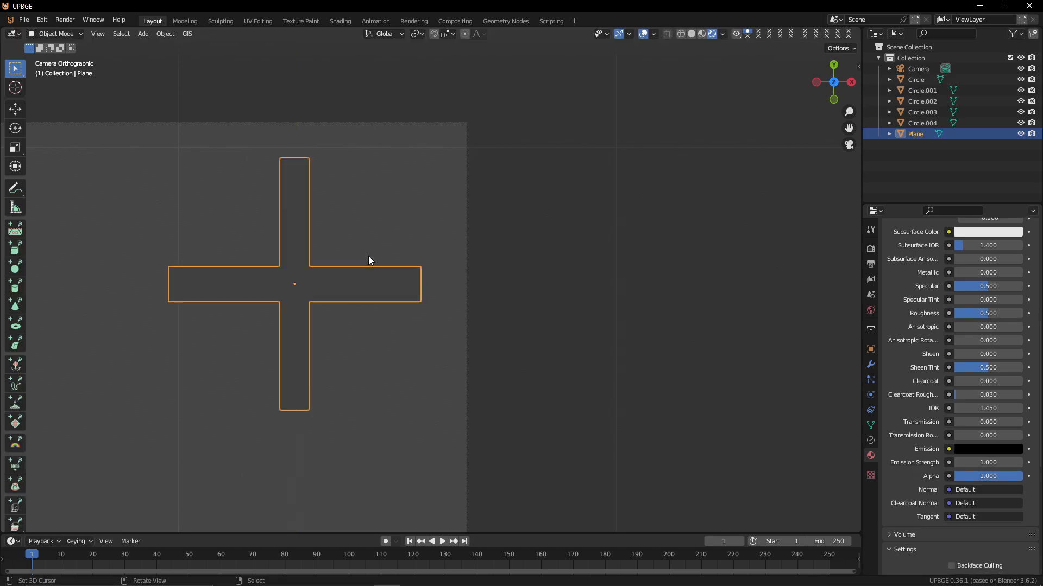
Thin the cross's horizontal arm a little more along Y, to about 0.88, and return to Object Mode
{"action": "key", "text": "Tab"}
{"action": "key", "text": "s"}
{"action": "key", "text": "y"}
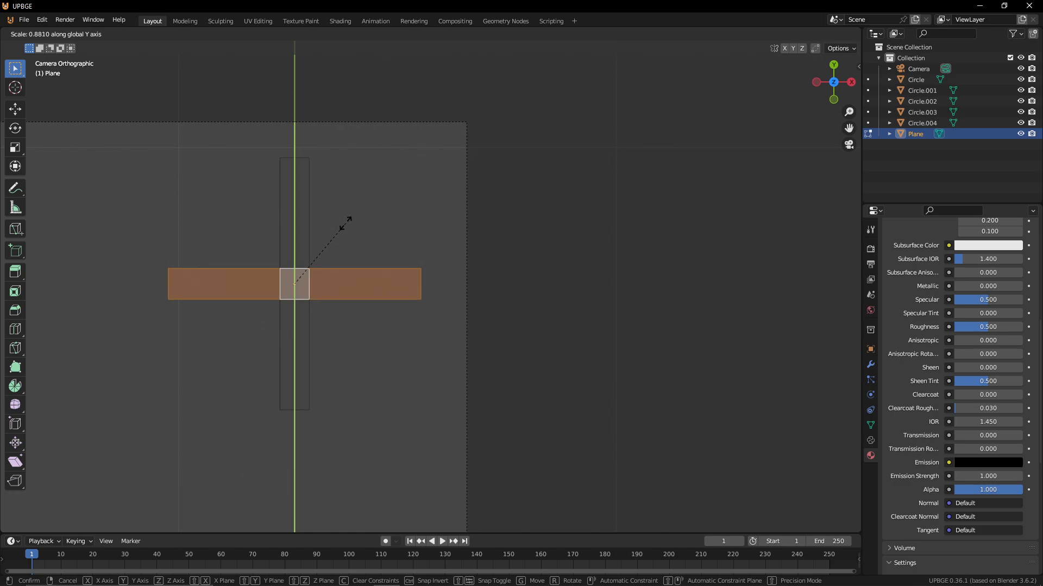
{"action": "left_click", "coordinate": [350, 231]}
{"action": "key", "text": "Tab"}
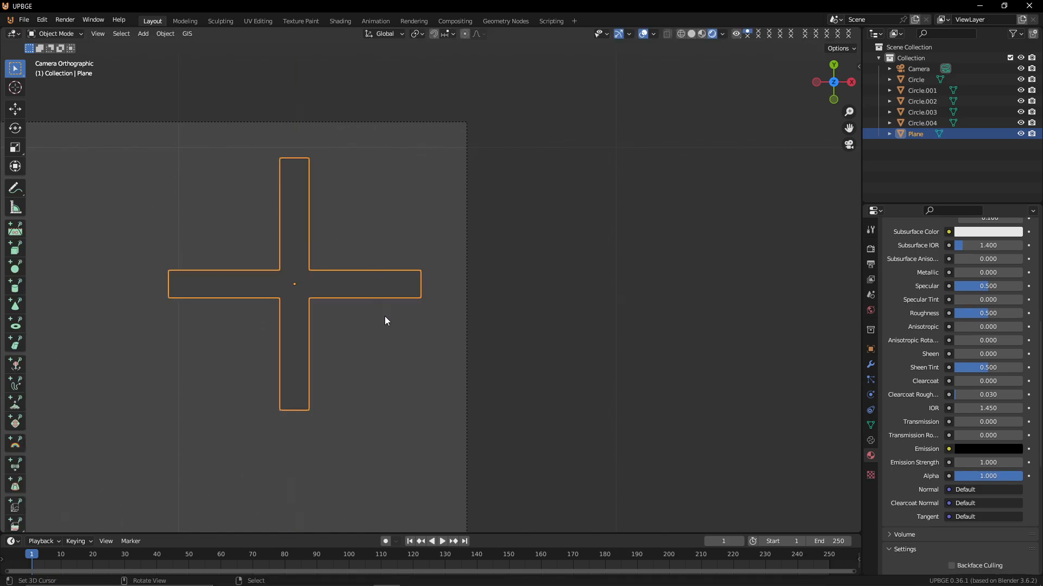
Select all of the plane's geometry in Edit Mode and rotate it diagonally into an X shape
{"action": "key", "text": "Tab"}
{"action": "key", "text": "a"}
{"action": "key", "text": "s"}
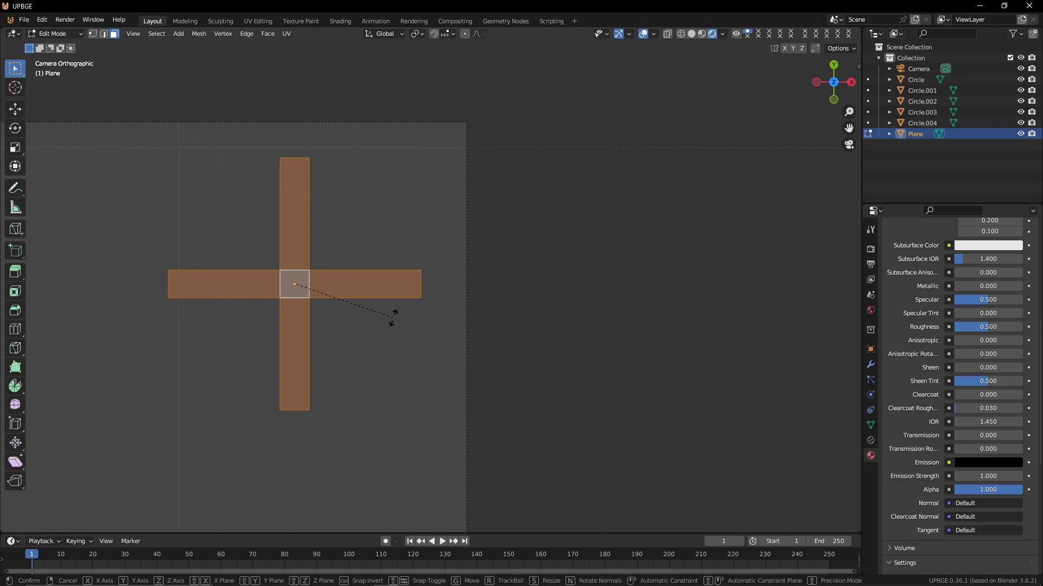
{"action": "key", "text": "r"}
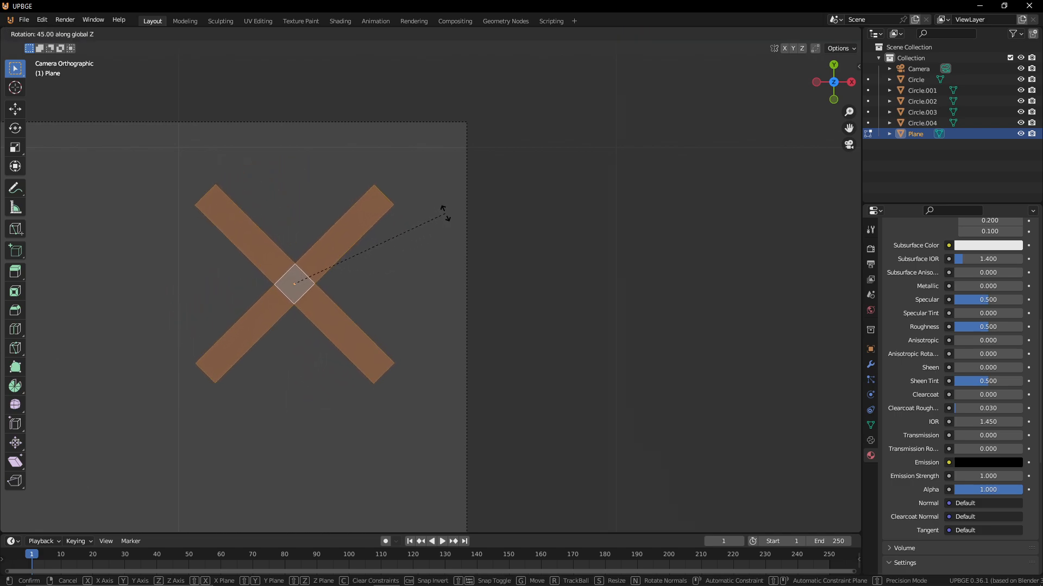
{"action": "right_click", "coordinate": [463, 301]}
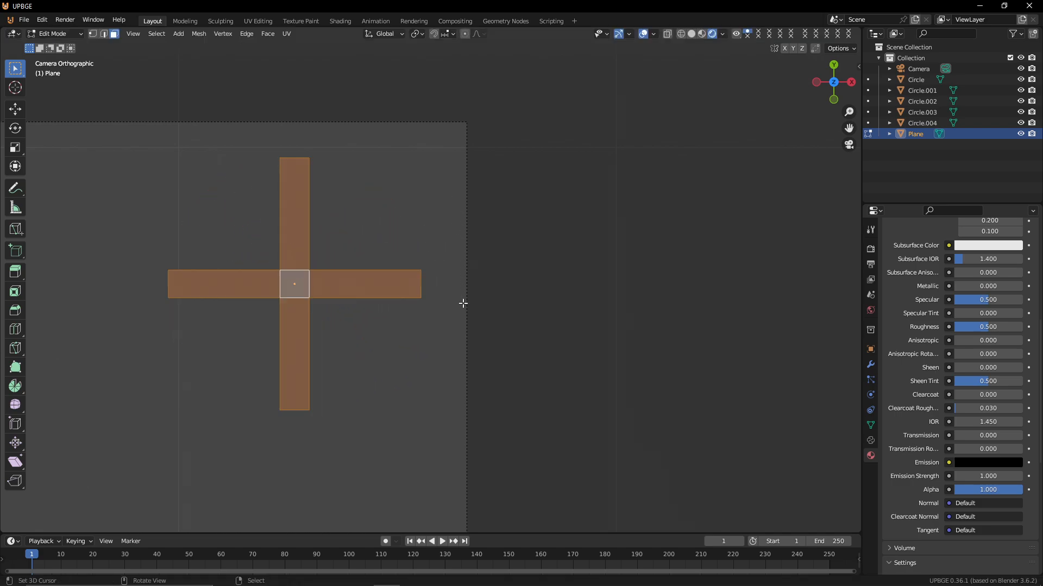
{"action": "key", "text": "r"}
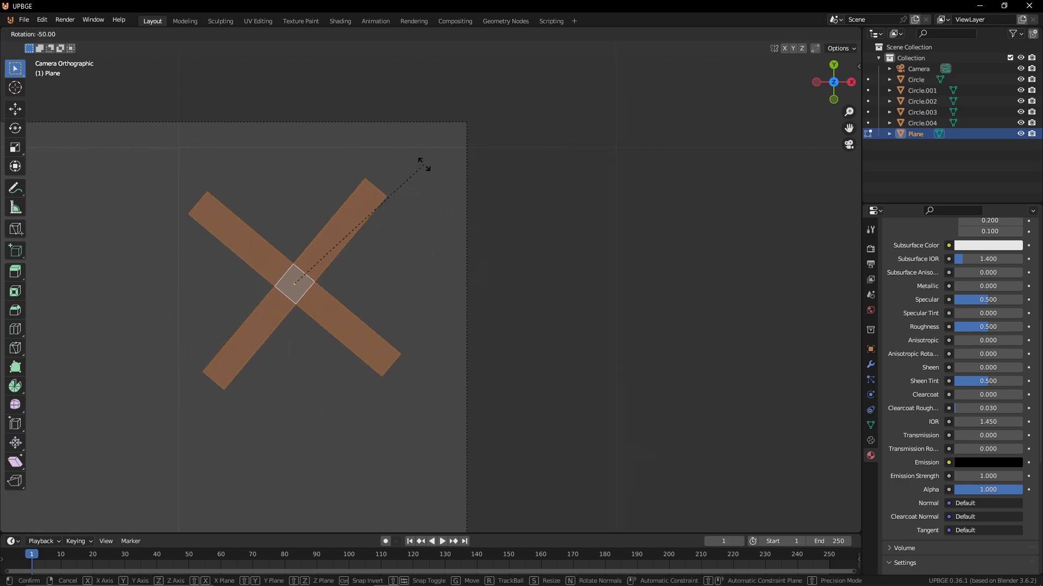
{"action": "left_click", "coordinate": [425, 170]}
Snap the 3D cursor to the selected geometry and return to Object Mode
{"action": "scroll", "coordinate": [316, 294], "scroll_direction": "down", "scroll_amount": 3}
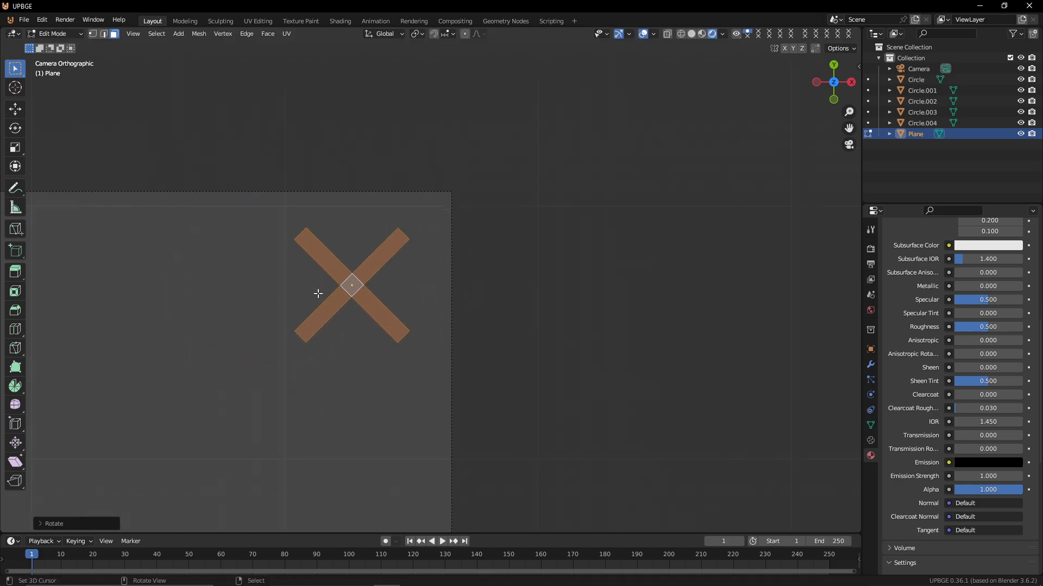
{"action": "scroll", "coordinate": [318, 293], "scroll_direction": "up", "scroll_amount": 2}
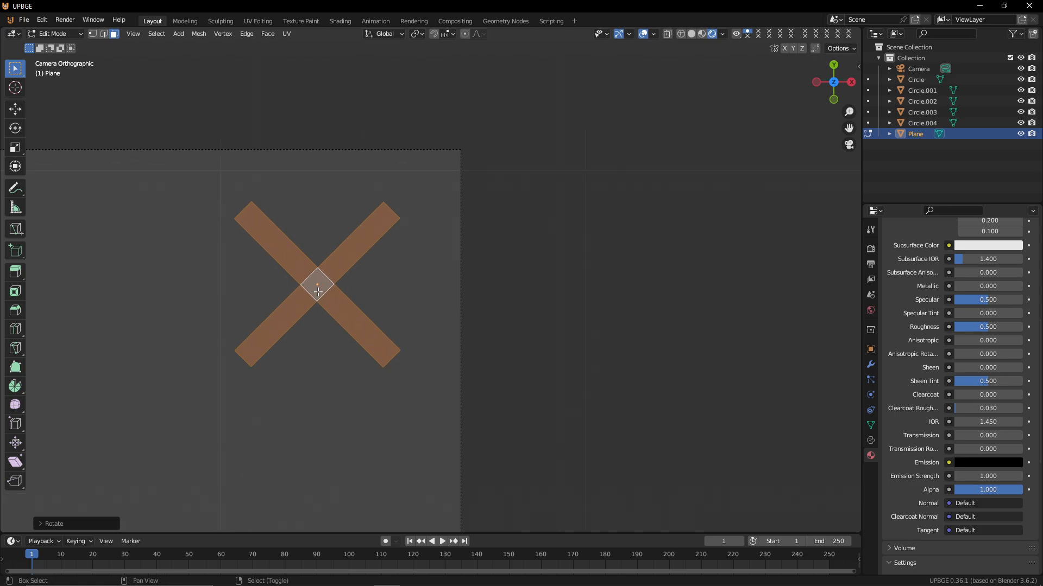
{"action": "key", "text": "shift+s"}
{"action": "left_click", "coordinate": [341, 362]}
{"action": "key", "text": "shift+s"}
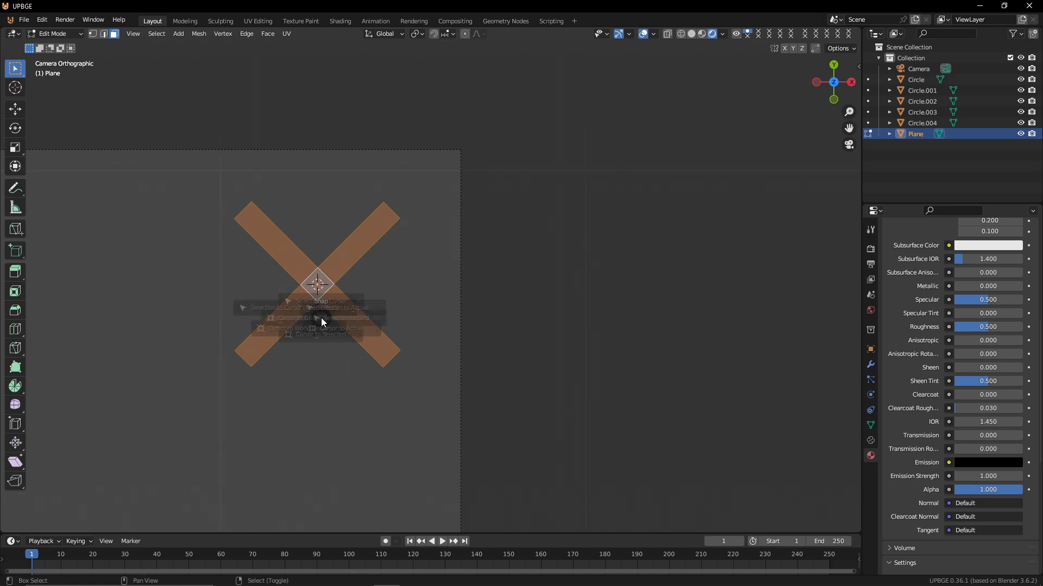
{"action": "key", "text": "Tab"}
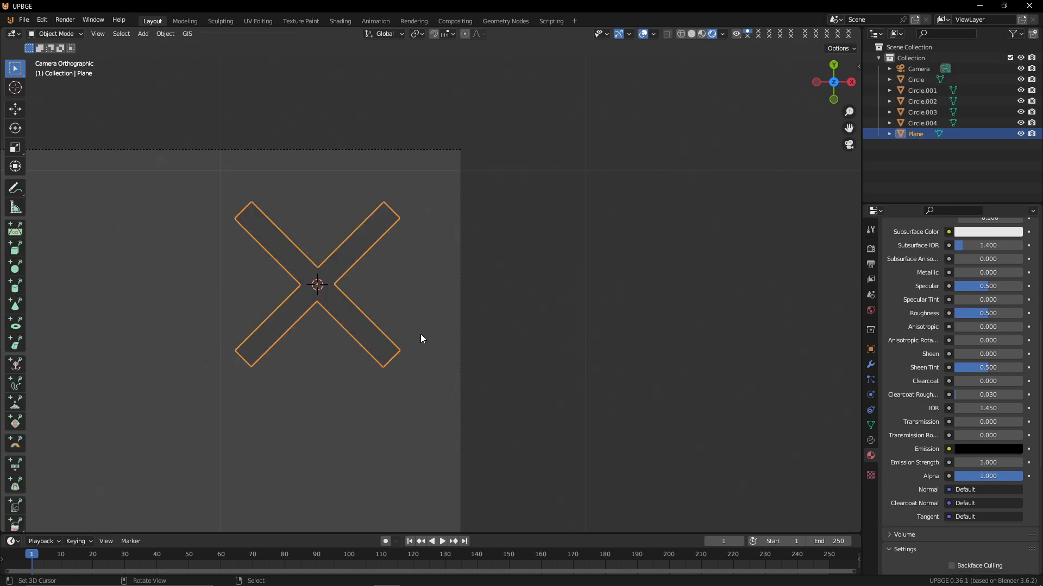
Add a new plane at the cursor and scale it down to a small square
{"action": "key", "text": "shift+a"}
{"action": "mouse_move", "coordinate": [358, 308]}
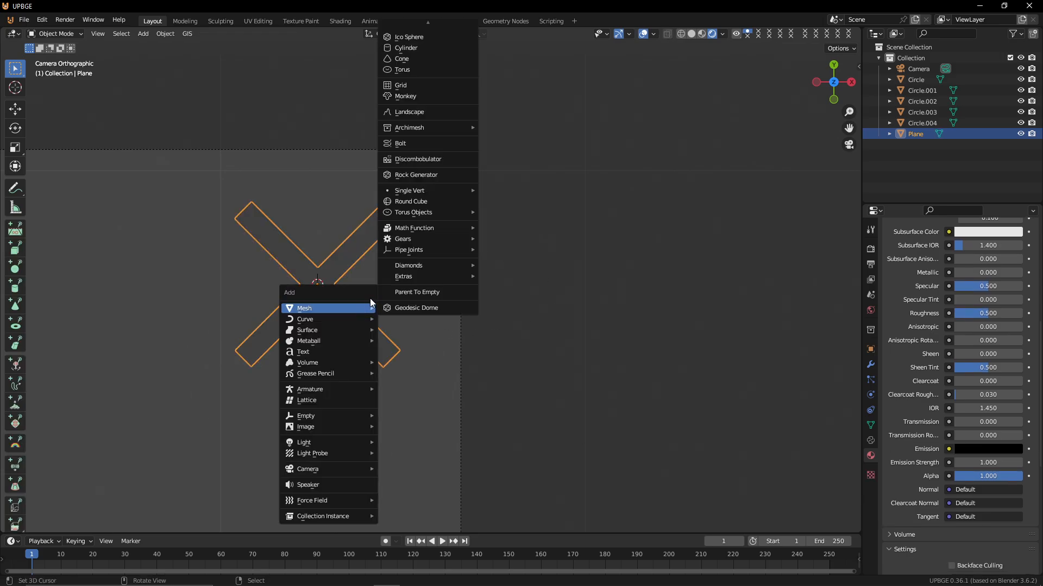
{"action": "scroll", "coordinate": [443, 52], "scroll_direction": "up", "scroll_amount": 9}
{"action": "scroll", "coordinate": [443, 52], "scroll_direction": "down", "scroll_amount": 5}
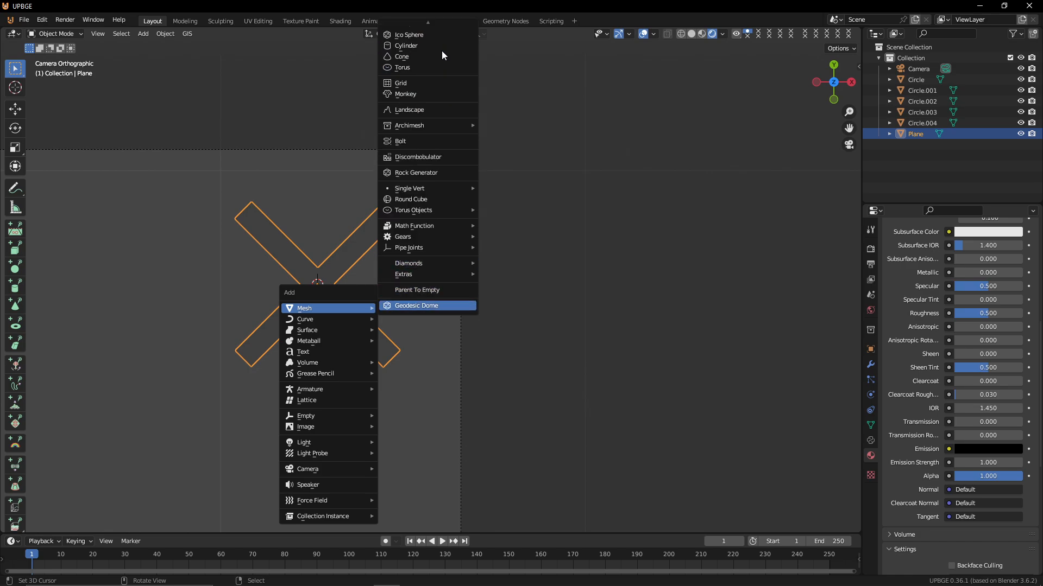
{"action": "left_click", "coordinate": [413, 28]}
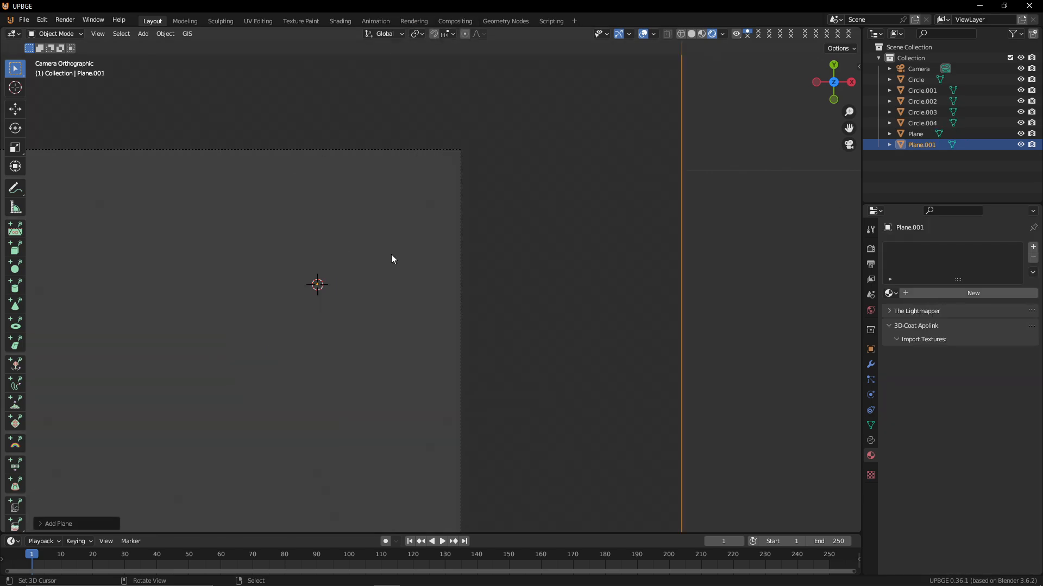
{"action": "key", "text": "s"}
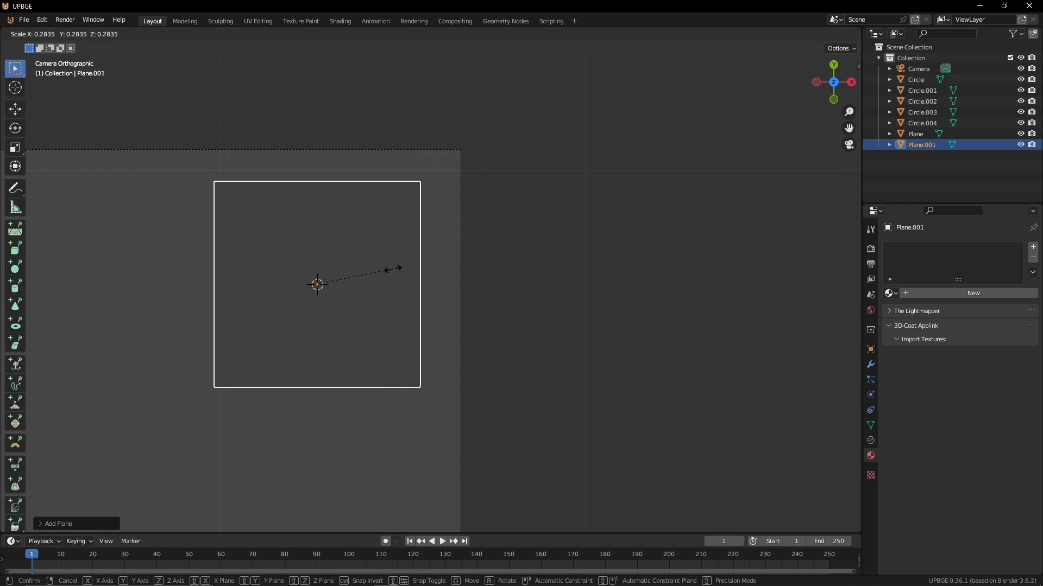
{"action": "left_click", "coordinate": [330, 273]}
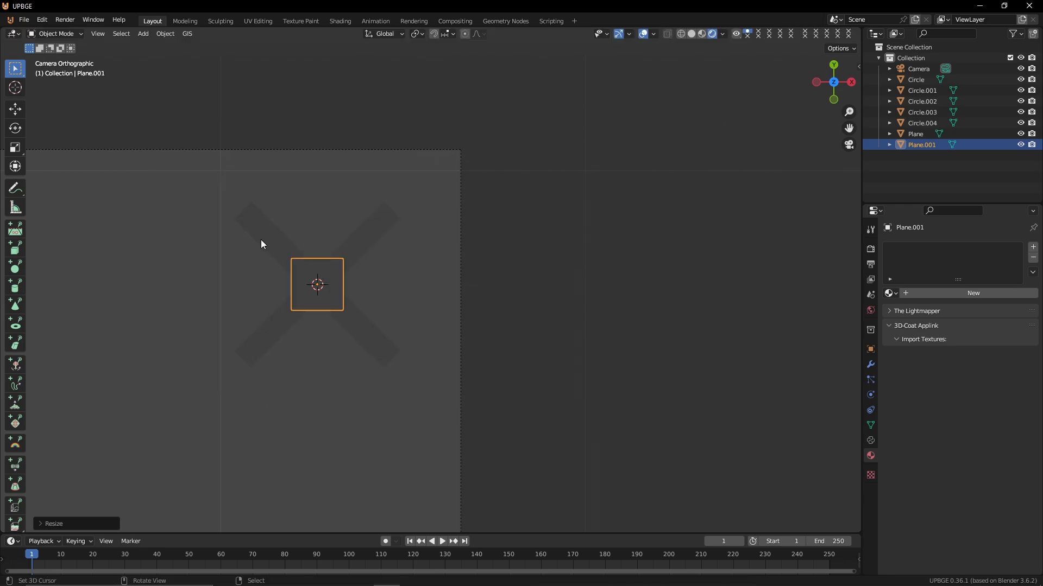
Select the X-shaped plane and set its material's emission color to bright red
{"action": "left_click", "coordinate": [260, 240]}
{"action": "scroll", "coordinate": [963, 479], "scroll_direction": "down", "scroll_amount": 12}
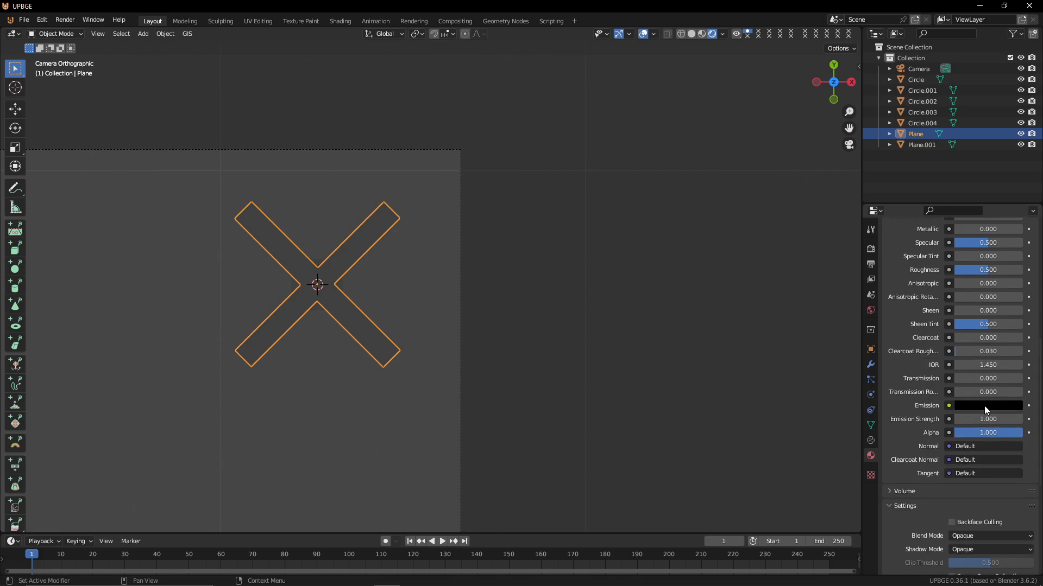
{"action": "left_click", "coordinate": [986, 407]}
{"action": "left_click_drag", "start_coordinate": [1014, 329], "coordinate": [1013, 250]}
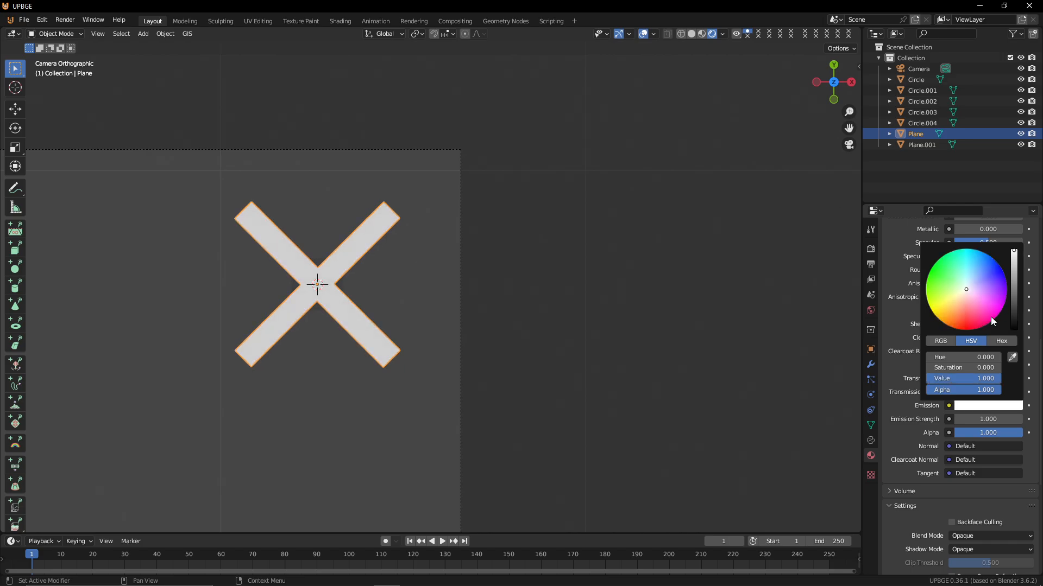
{"action": "left_click_drag", "start_coordinate": [990, 317], "coordinate": [966, 332]}
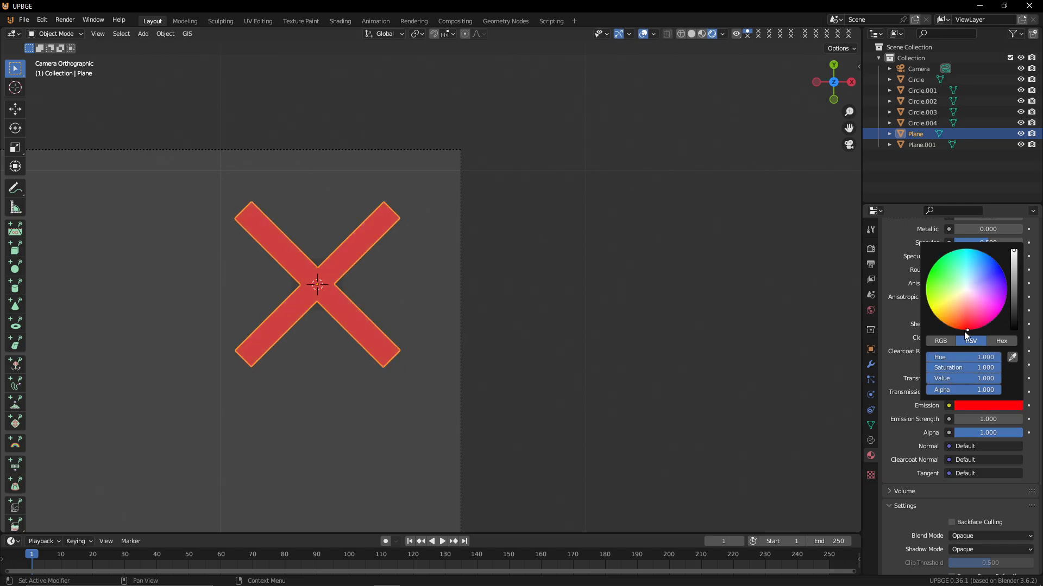
{"action": "left_click", "coordinate": [302, 217]}
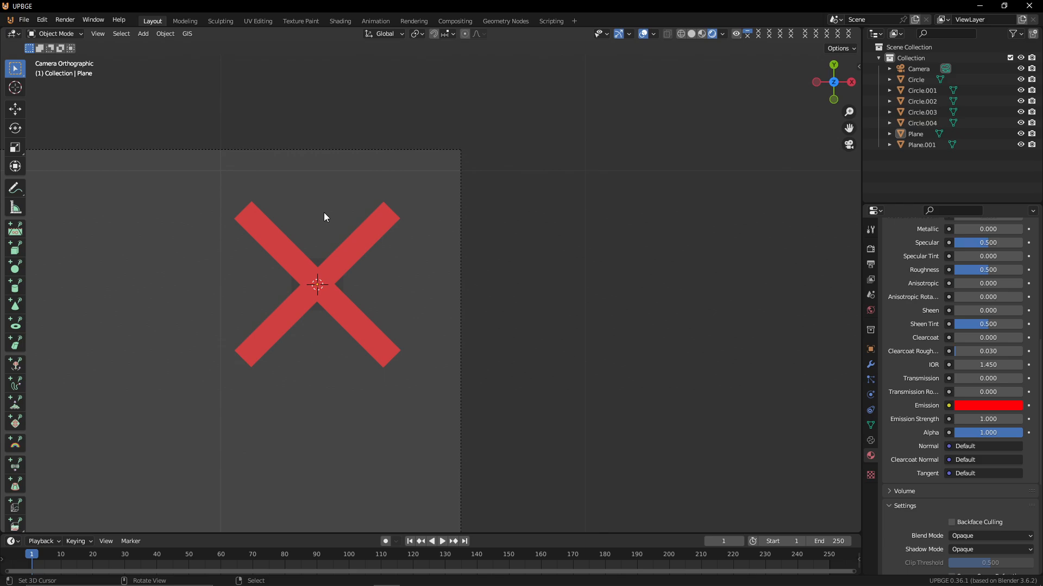
Select the new plane and scale it into a square backdrop slightly larger than the X
{"action": "key", "text": "Tab"}
{"action": "key", "text": "Tab"}
{"action": "key", "text": "KP_0"}
{"action": "key", "text": "shift+grave"}
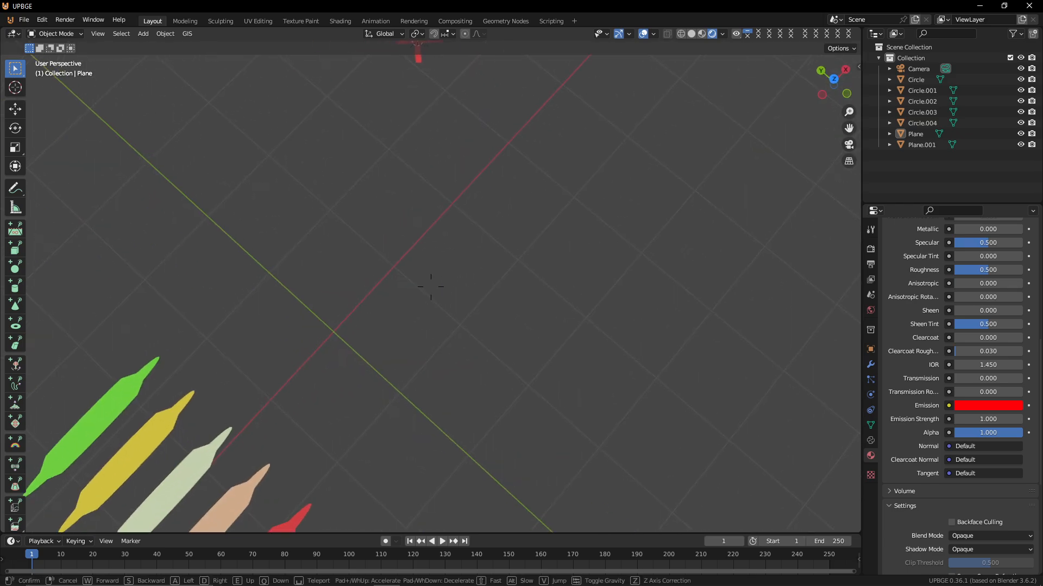
{"action": "key", "text": "w"}
{"action": "left_click", "coordinate": [431, 287]}
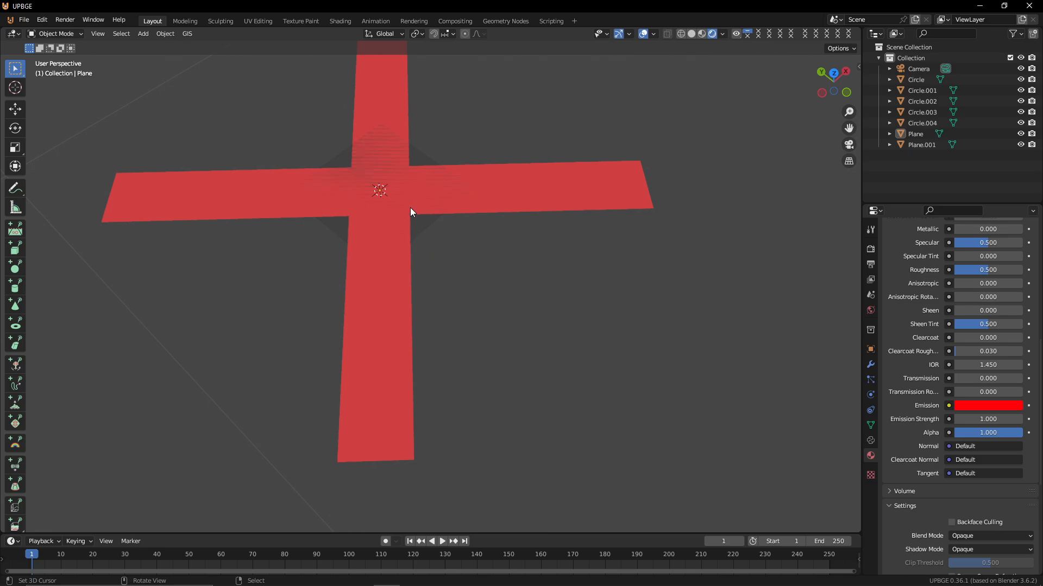
{"action": "left_click", "coordinate": [415, 229]}
{"action": "key", "text": "s"}
{"action": "left_click", "coordinate": [584, 282]}
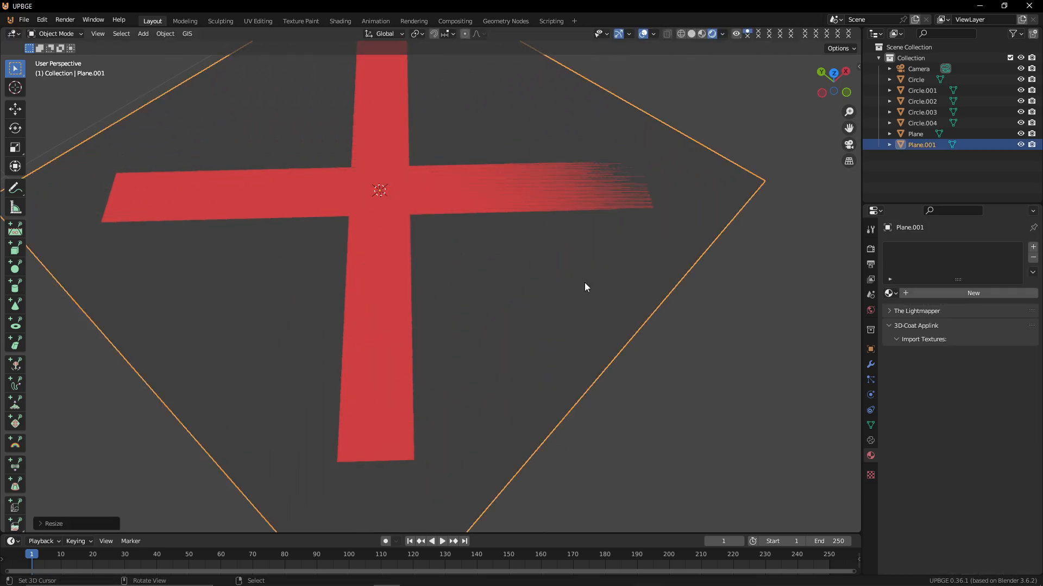
{"action": "key", "text": "KP_7"}
{"action": "key", "text": "KP_0"}
{"action": "key", "text": "s"}
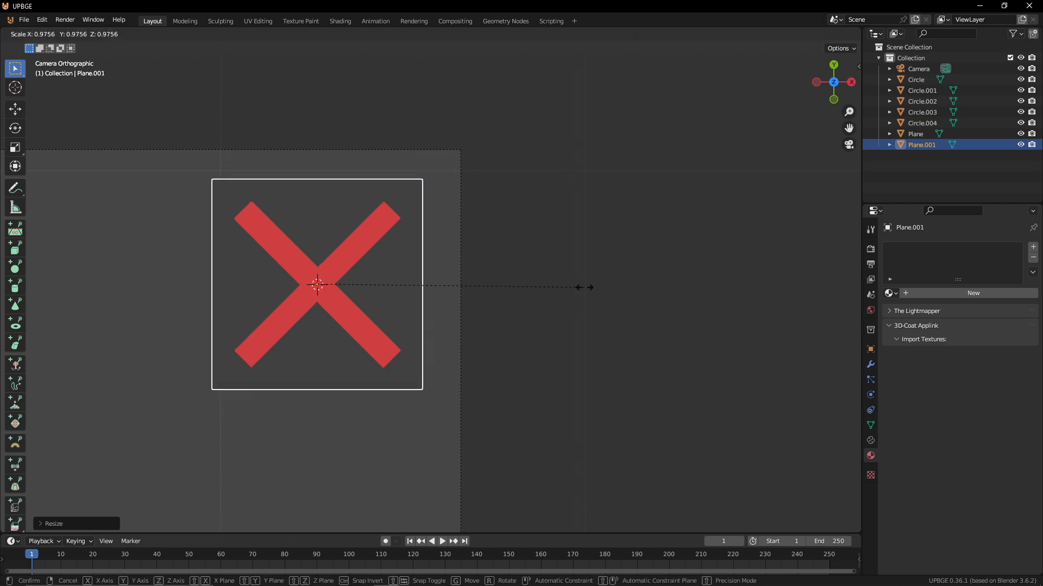
{"action": "left_click", "coordinate": [565, 280]}
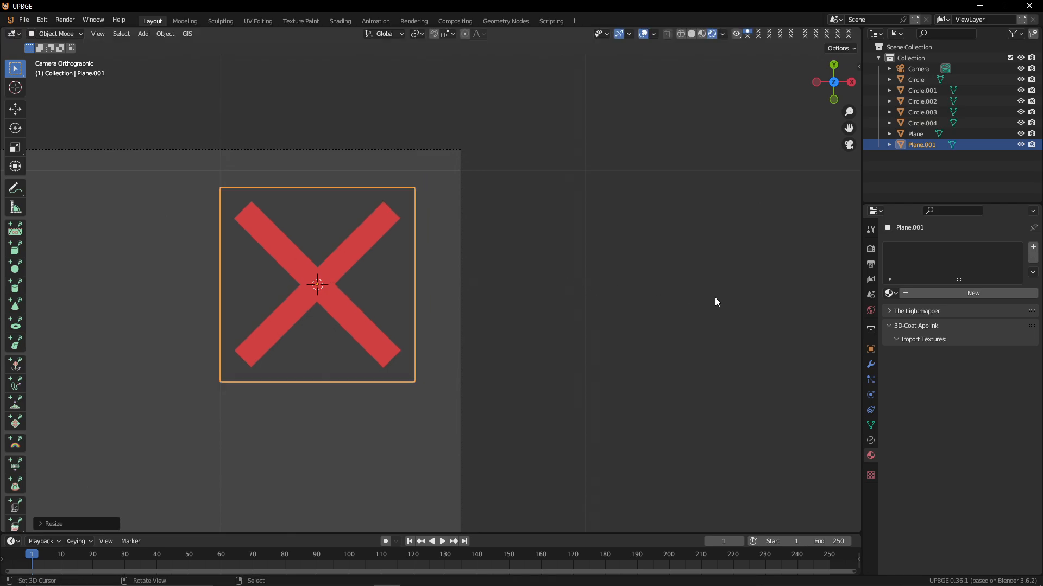
Create a new material for the backdrop plane and set its emission color to white
{"action": "left_click", "coordinate": [928, 292]}
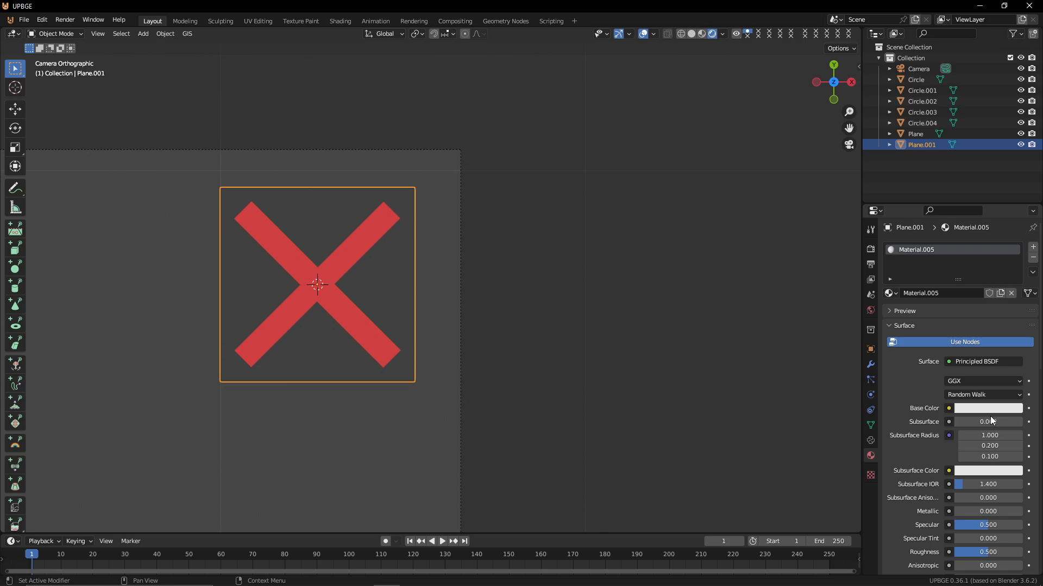
{"action": "scroll", "coordinate": [977, 467], "scroll_direction": "down", "scroll_amount": 8}
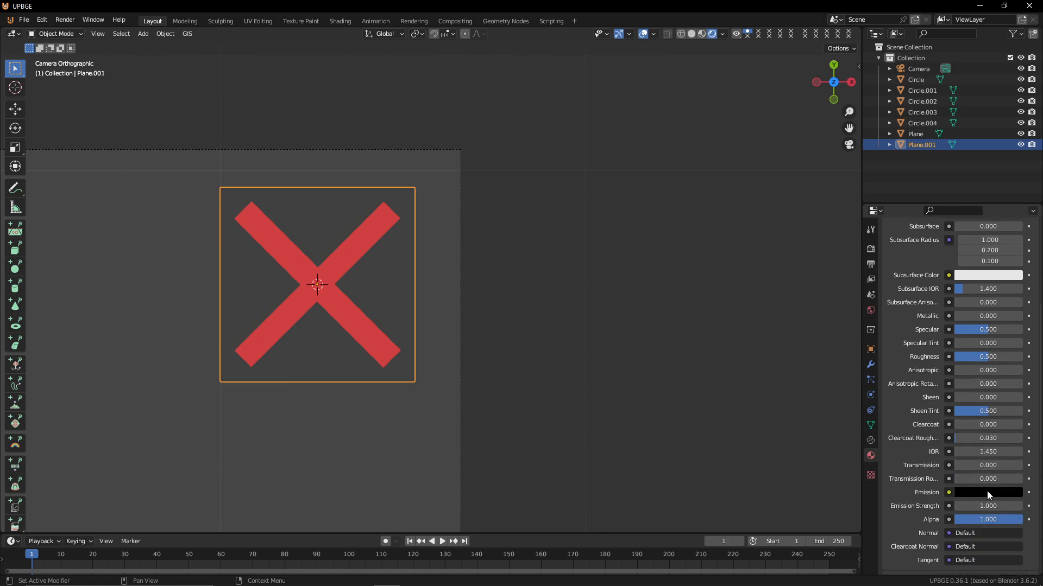
{"action": "left_click", "coordinate": [986, 492]}
{"action": "left_click_drag", "start_coordinate": [1014, 374], "coordinate": [1004, 327]}
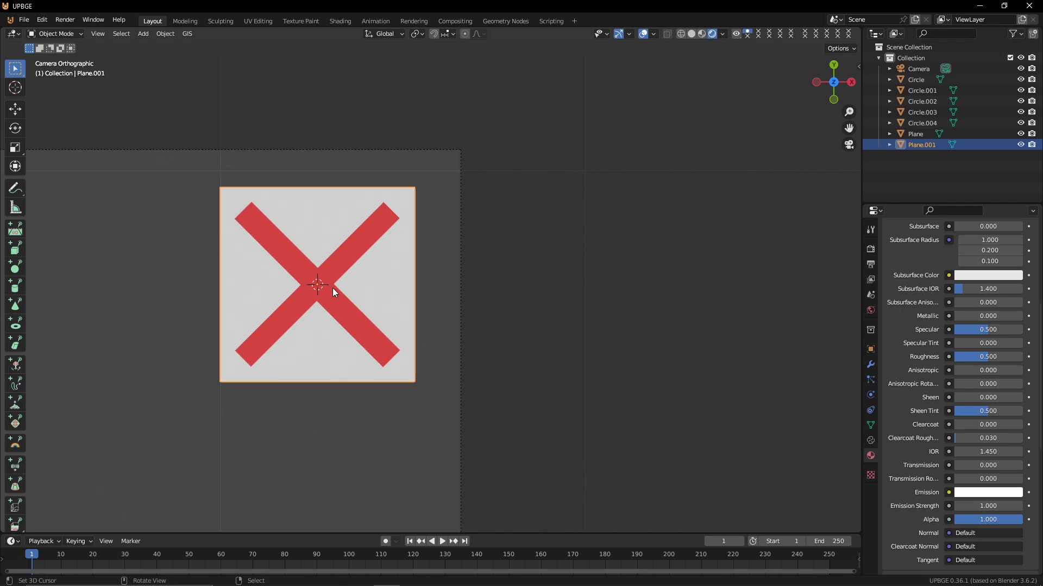
Raise the X-shaped plane about 0.026 m along Z so it sits above the white backdrop
{"action": "middle_click_drag", "start_coordinate": [318, 236], "coordinate": [318, 184]}
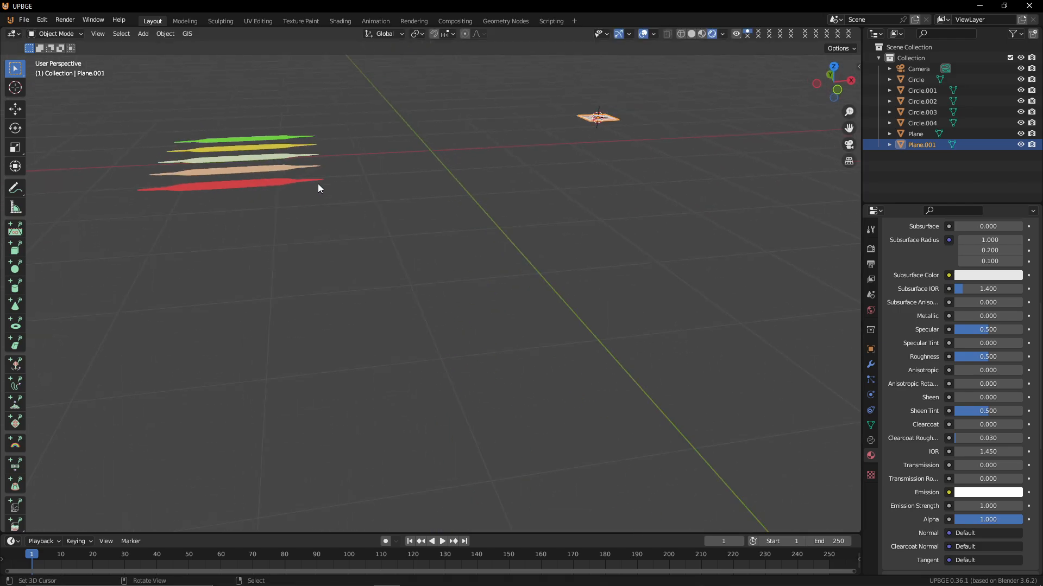
{"action": "key", "text": "shift+grave"}
{"action": "key", "text": "w"}
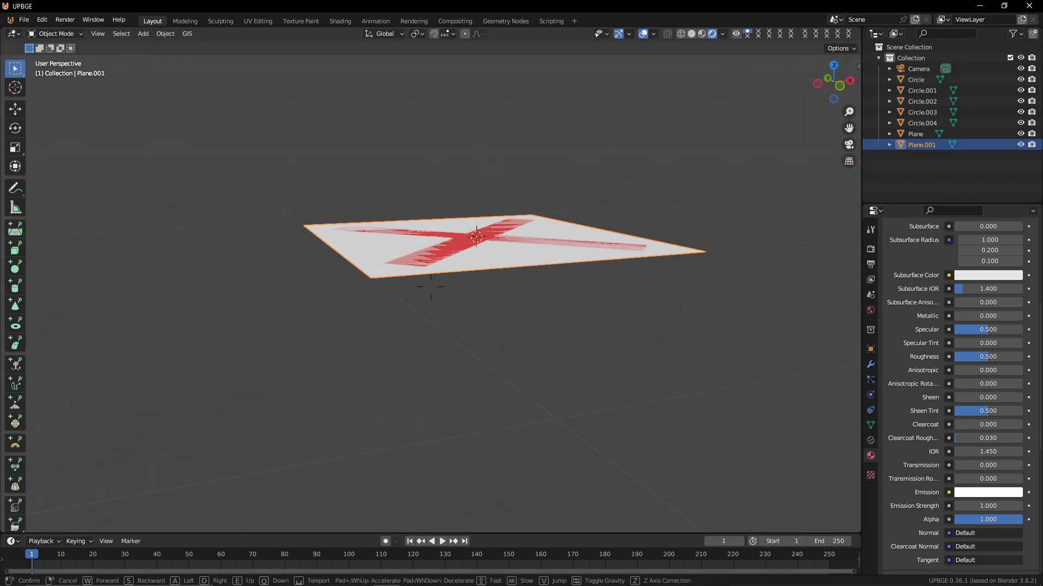
{"action": "key", "text": "Return"}
{"action": "left_click", "coordinate": [455, 244]}
{"action": "key", "text": "g"}
{"action": "key", "text": "z"}
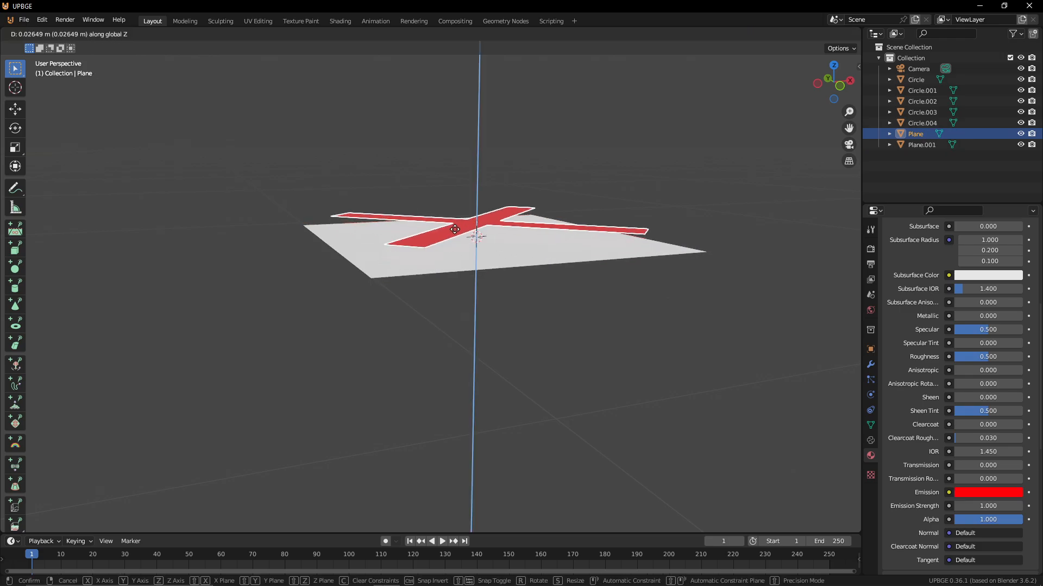
{"action": "left_click", "coordinate": [435, 233]}
{"action": "key", "text": "KP_0"}
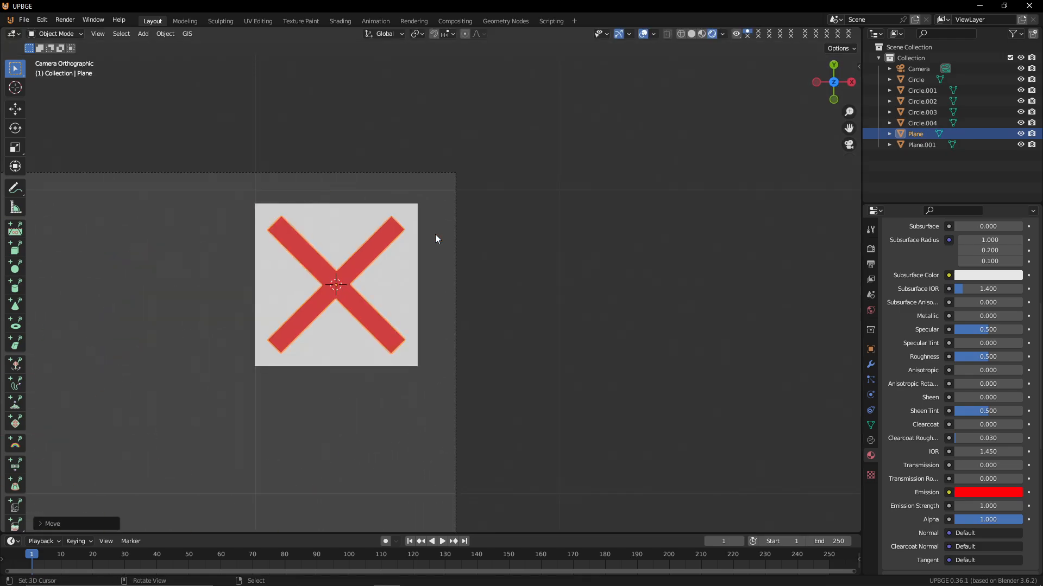
Delete the orange and red leaf shapes at the bottom of the stack
{"action": "right_click", "coordinate": [318, 235]}
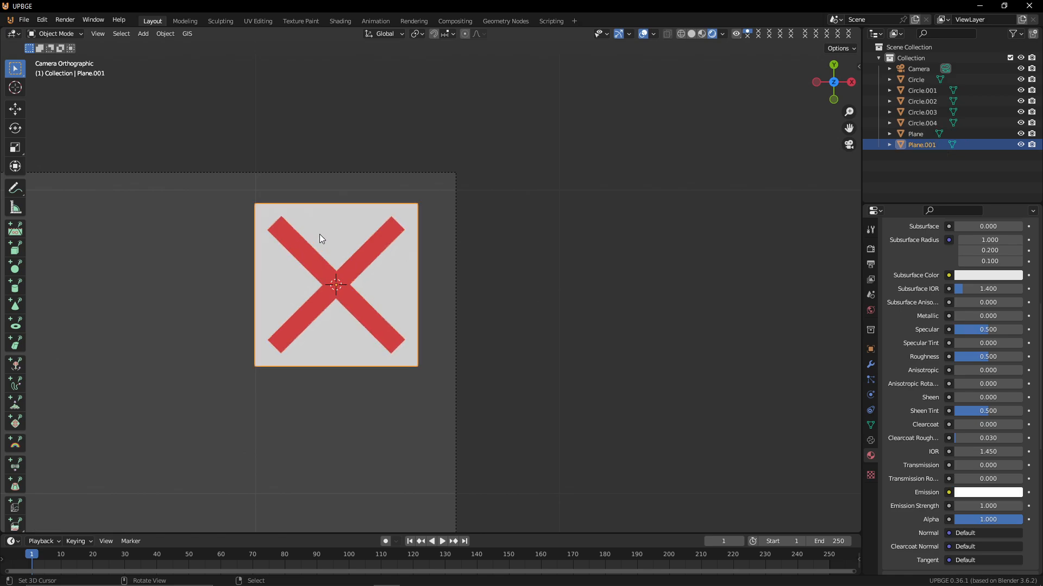
{"action": "scroll", "coordinate": [311, 253], "scroll_direction": "down", "scroll_amount": 8}
{"action": "middle_click_drag", "start_coordinate": [274, 345], "coordinate": [384, 238], "text": "shift"}
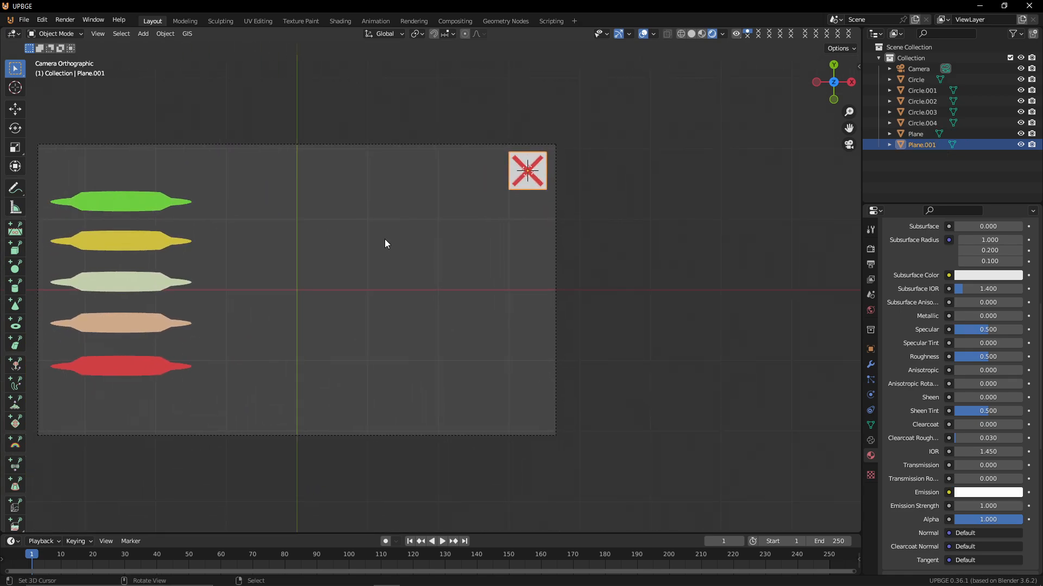
{"action": "scroll", "coordinate": [384, 239], "scroll_direction": "down", "scroll_amount": 3}
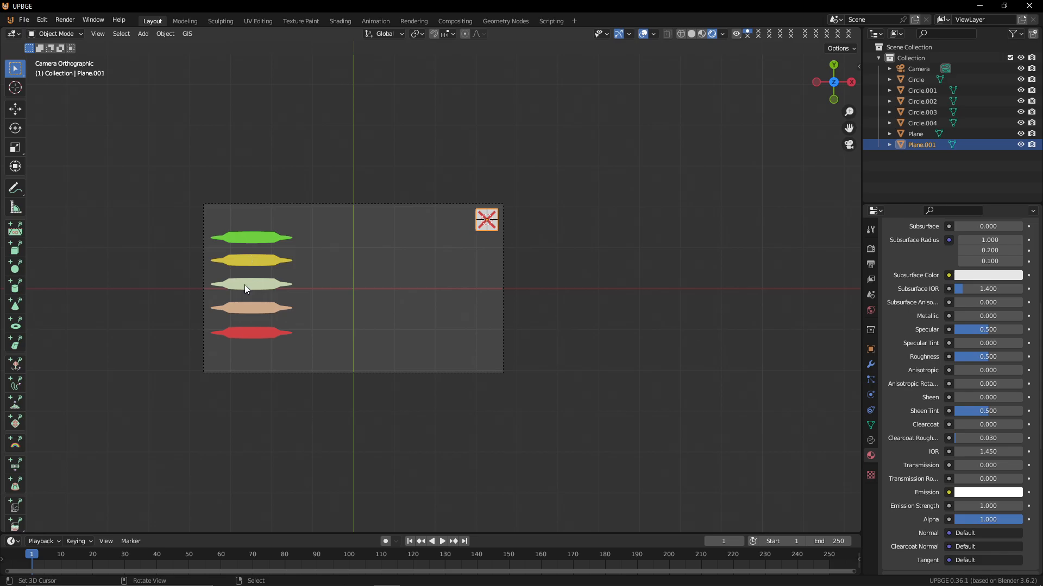
{"action": "left_click", "coordinate": [259, 335]}
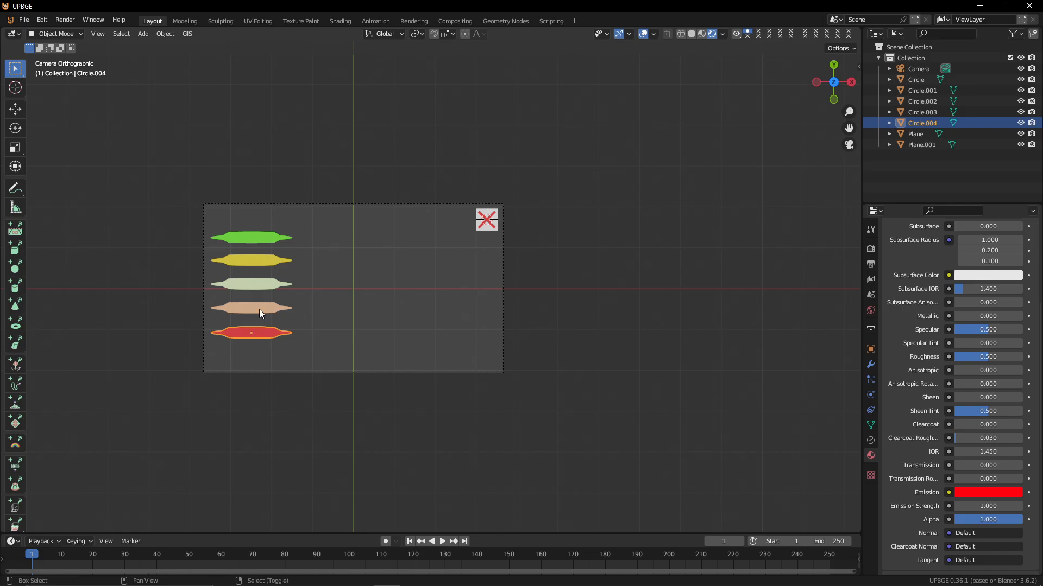
{"action": "left_click", "coordinate": [259, 308], "text": "shift"}
{"action": "key", "text": "Delete"}
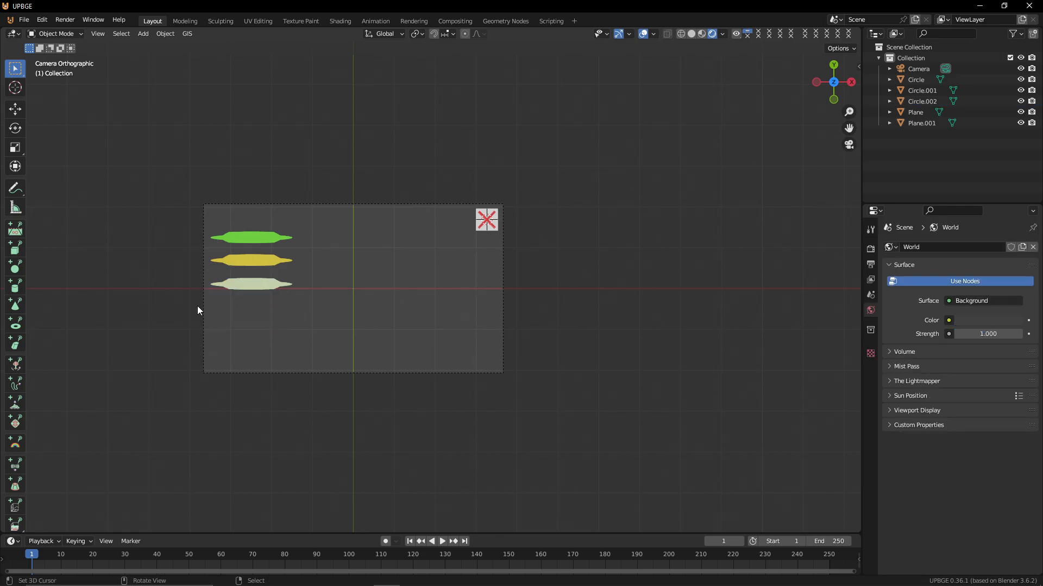
Select the three remaining leaves and move and scale them up about 1.54 times to spread them across the frame
{"action": "left_click", "coordinate": [255, 283]}
{"action": "left_click", "coordinate": [254, 238], "text": "shift"}
{"action": "left_click", "coordinate": [254, 257], "text": "shift"}
{"action": "key", "text": "g"}
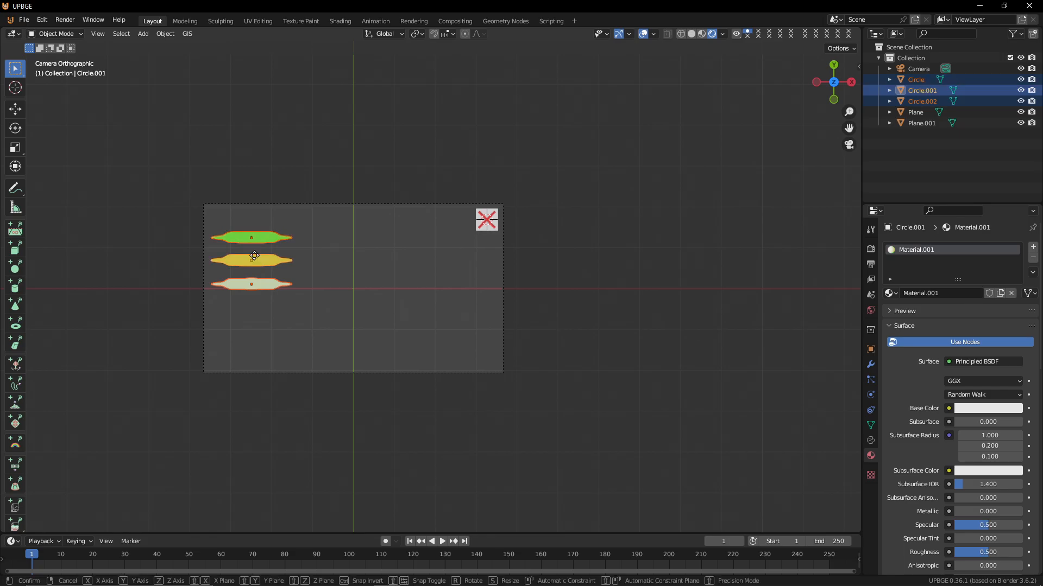
{"action": "left_click", "coordinate": [255, 273]}
{"action": "key", "text": "s"}
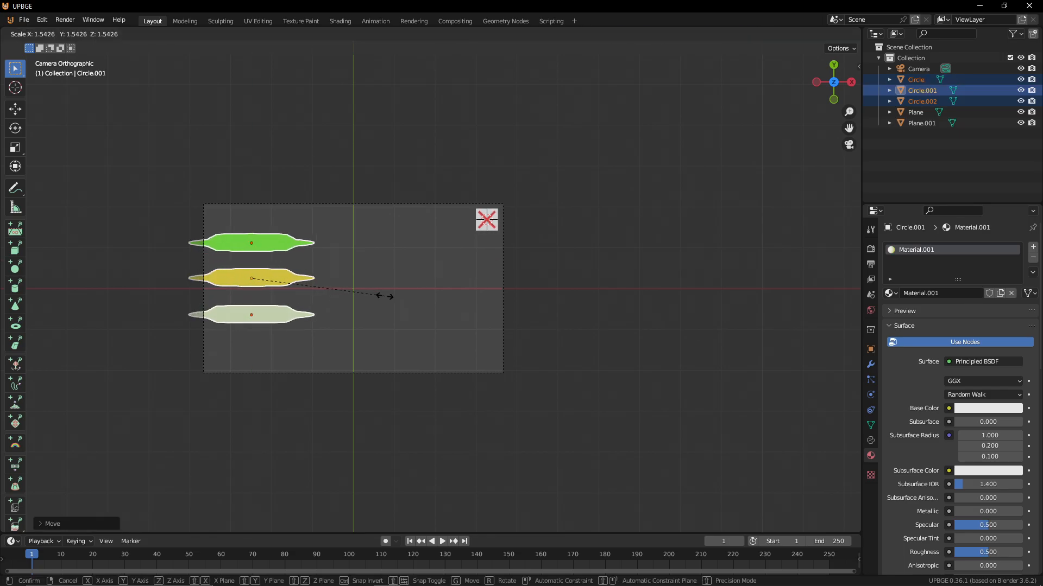
{"action": "key", "text": "Escape"}
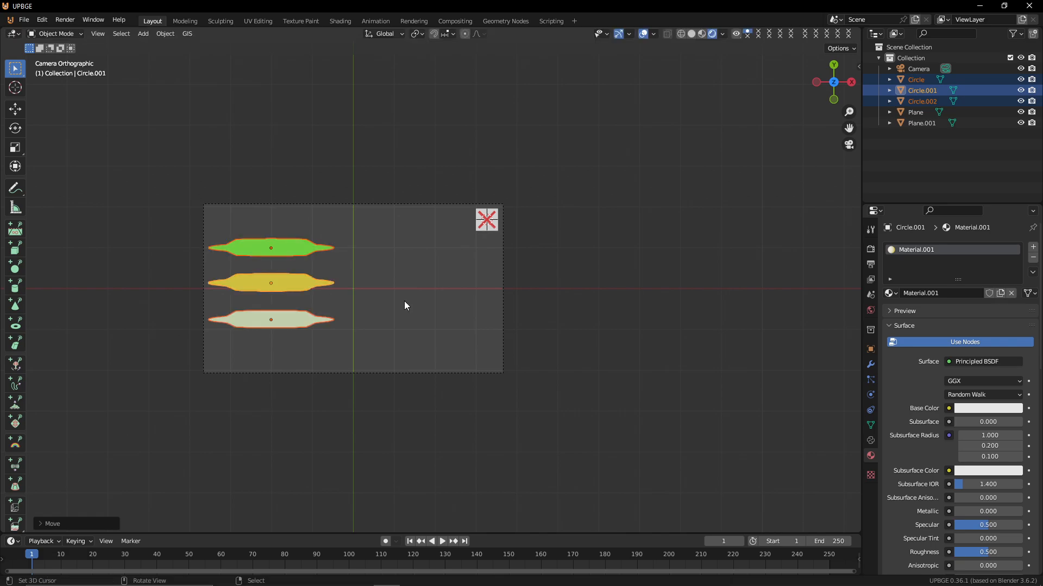
Snap the 3D cursor to the green leaf
{"action": "left_click", "coordinate": [298, 247]}
{"action": "key", "text": "shift+s"}
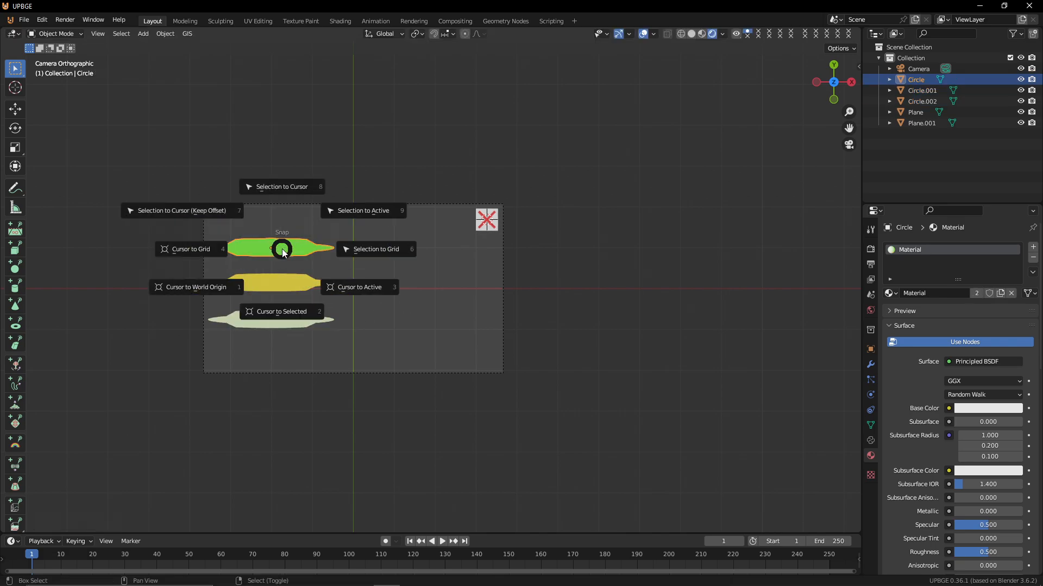
{"action": "left_click", "coordinate": [312, 305]}
Add a text object at the 3D cursor on the green leaf
{"action": "middle_click_drag", "start_coordinate": [417, 223], "coordinate": [290, 199]}
{"action": "middle_click_drag", "start_coordinate": [347, 201], "coordinate": [430, 282], "text": "shift"}
{"action": "scroll", "coordinate": [309, 215], "scroll_direction": "up", "scroll_amount": 4}
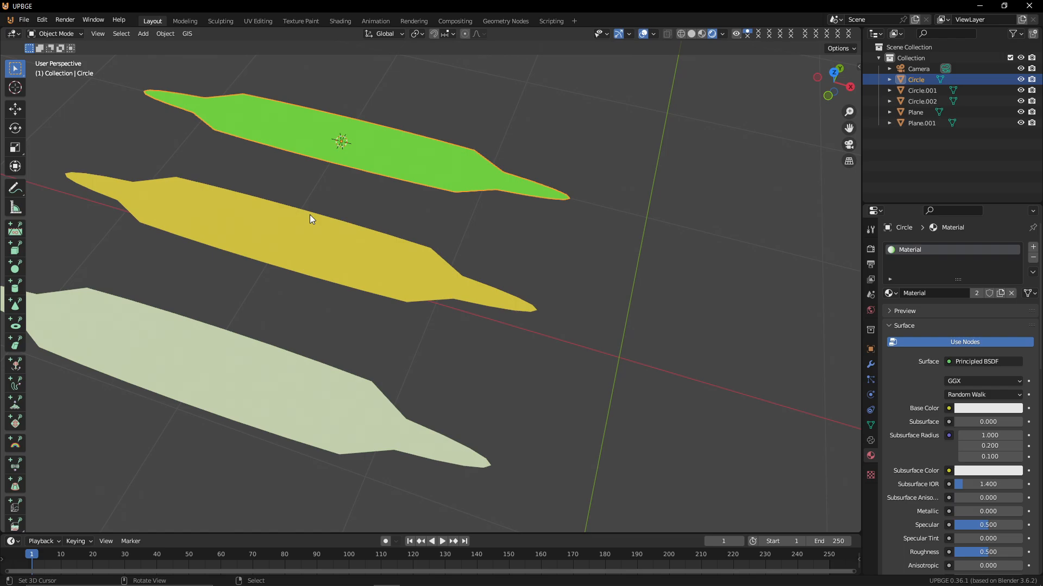
{"action": "key", "text": "a"}
{"action": "key", "text": "shift+a"}
{"action": "left_click", "coordinate": [357, 139]}
{"action": "key", "text": "shift+s"}
{"action": "left_click", "coordinate": [624, 292]}
{"action": "key", "text": "shift+a"}
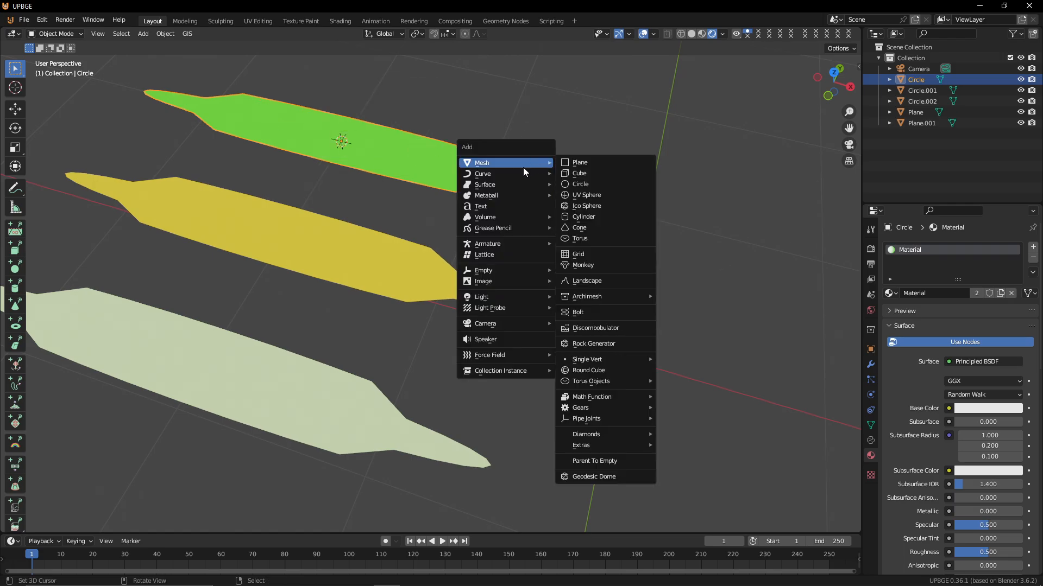
{"action": "left_click", "coordinate": [520, 208]}
Replace the text object's content with Start
{"action": "key", "text": "Tab"}
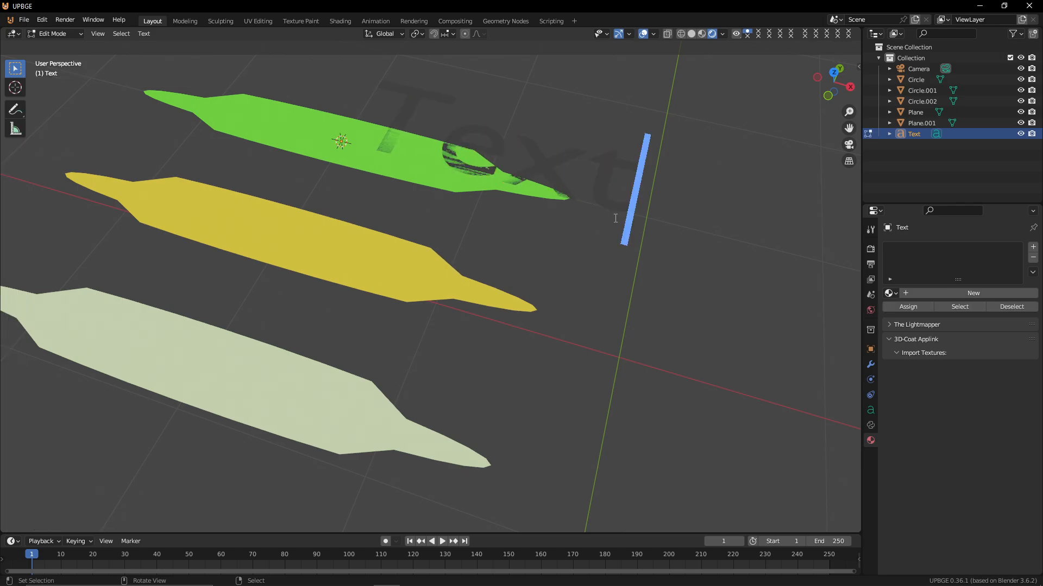
{"action": "key", "text": "BackSpace"}
{"action": "key", "text": "BackSpace"}
{"action": "key", "text": "BackSpace"}
{"action": "key", "text": "BackSpace"}
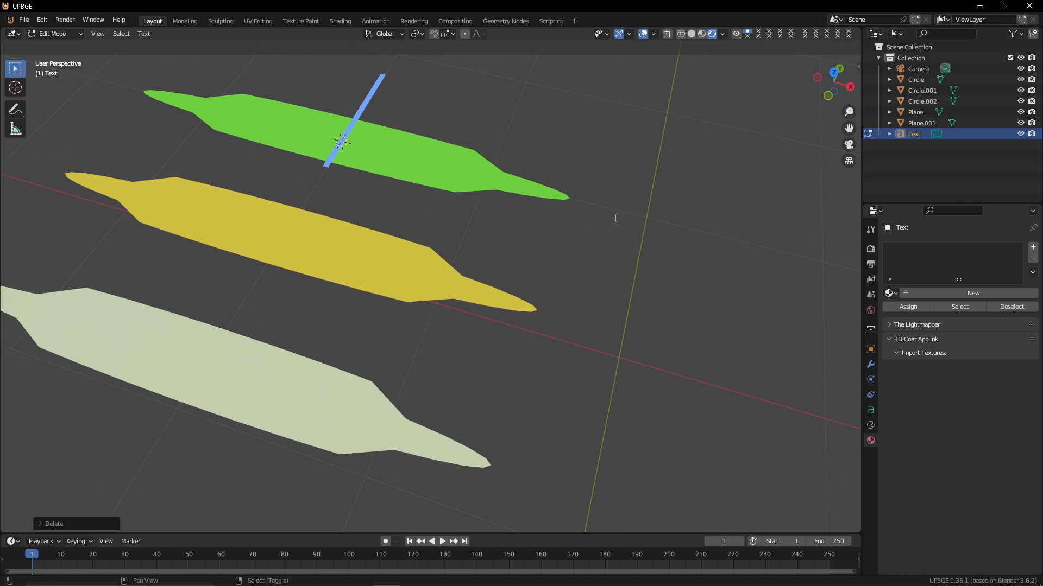
{"action": "type", "text": "Start"}
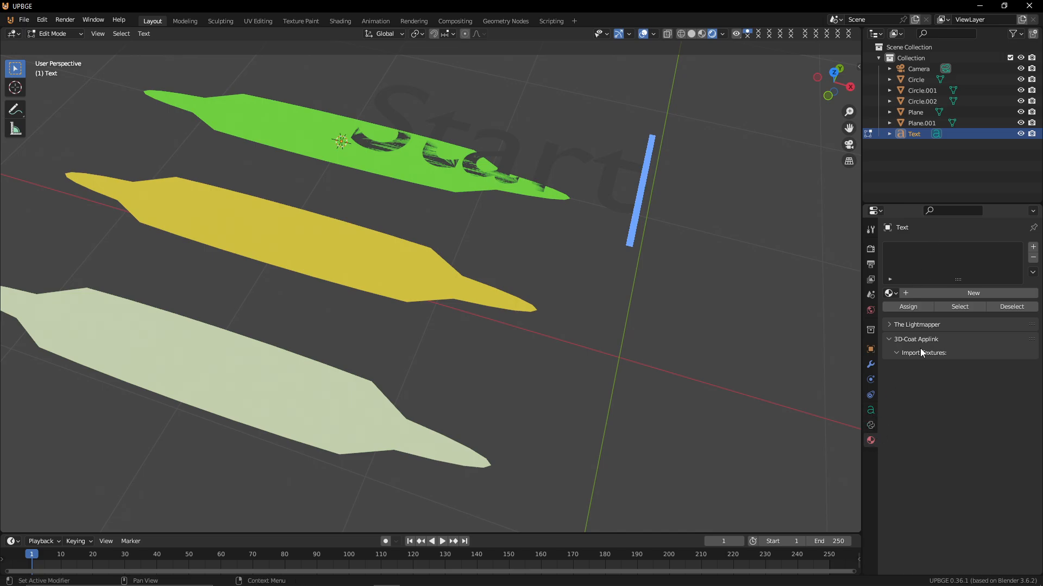
Create a new material named Text for the text and set its emission color to white
{"action": "left_click", "coordinate": [962, 291]}
{"action": "double_click", "coordinate": [938, 249]}
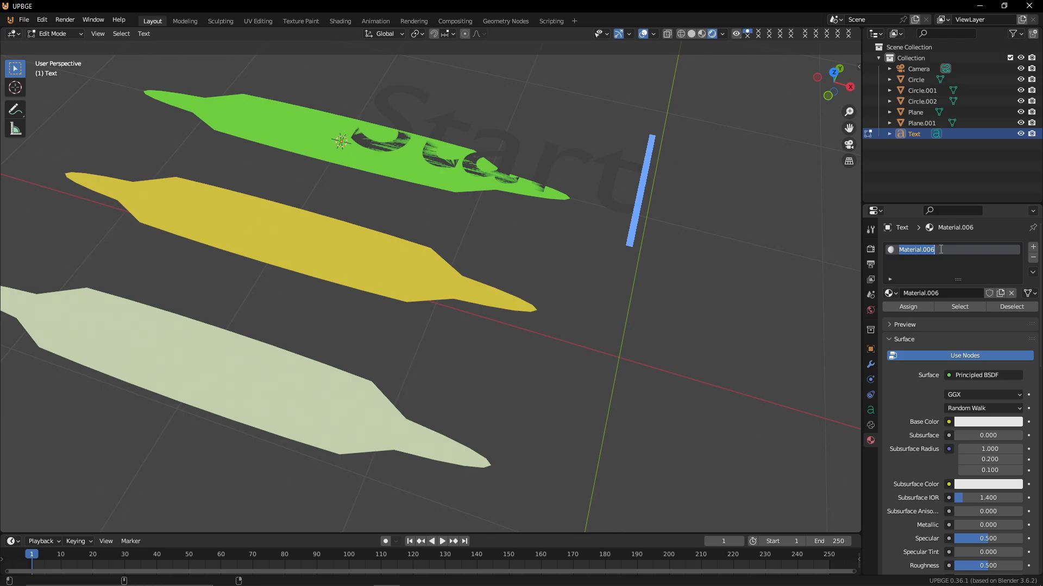
{"action": "type", "text": "Tr"}
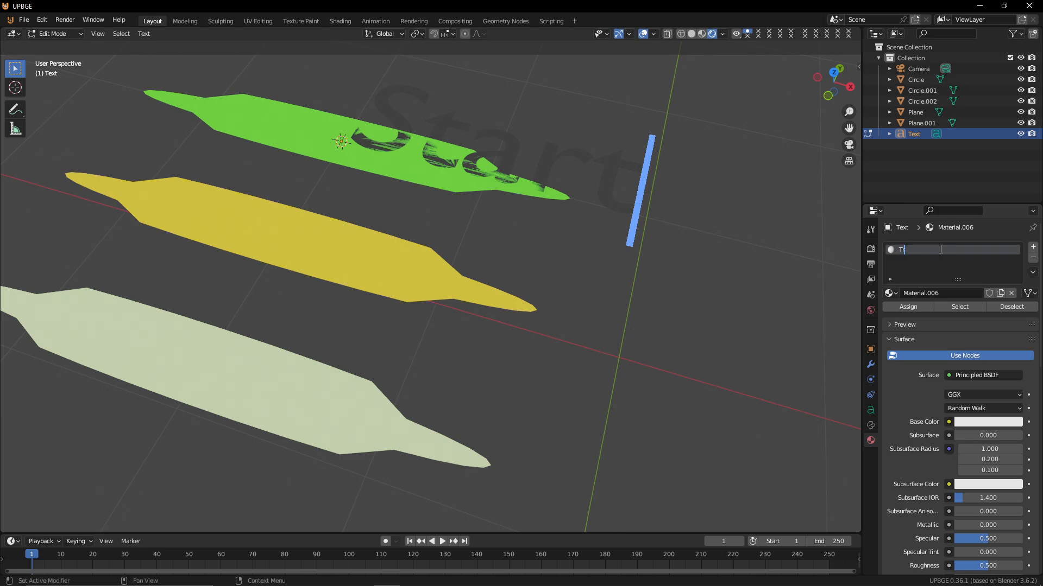
{"action": "key", "text": "BackSpace"}
{"action": "type", "text": "ext"}
{"action": "key", "text": "Return"}
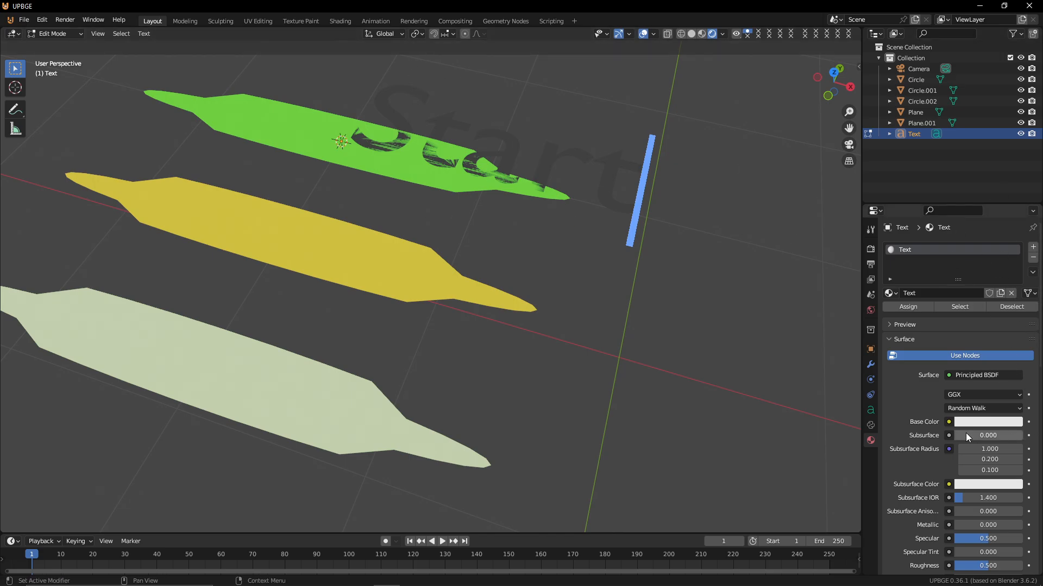
{"action": "scroll", "coordinate": [960, 536], "scroll_direction": "down", "scroll_amount": 13}
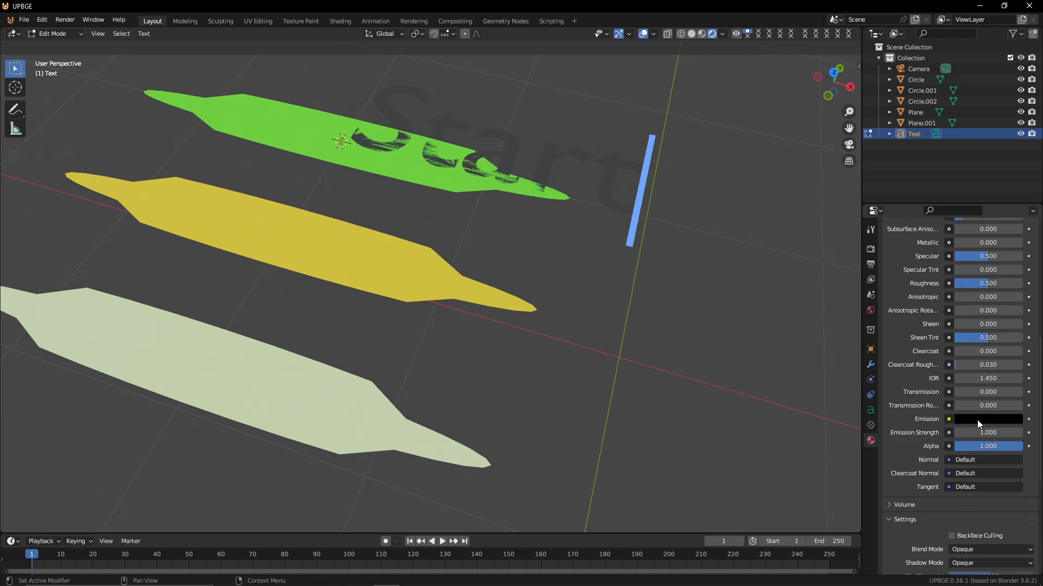
{"action": "left_click", "coordinate": [978, 419]}
{"action": "left_click_drag", "start_coordinate": [1017, 318], "coordinate": [1013, 266]}
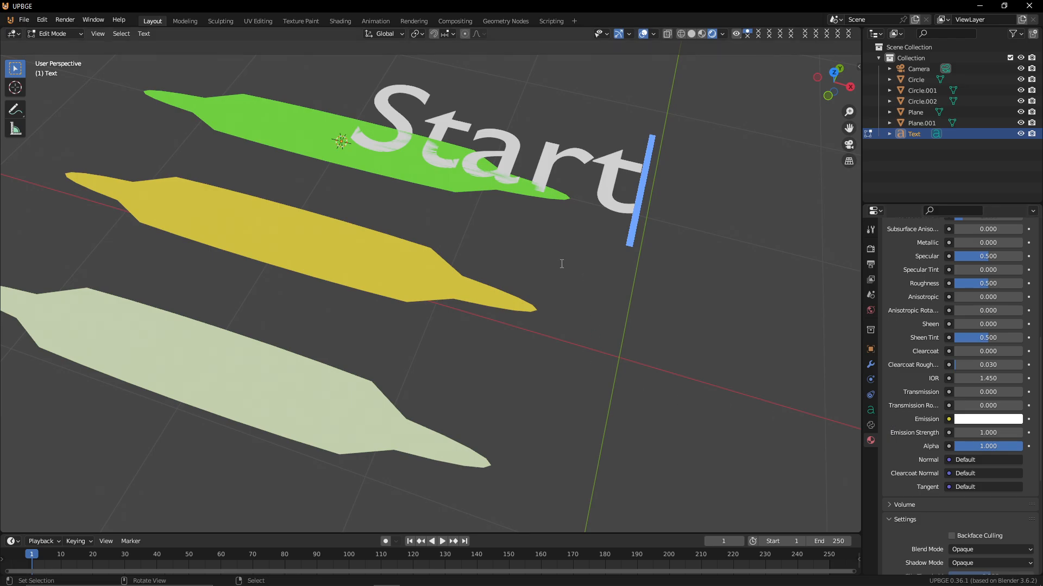
Raise the text object along Z so it sits above the green leaf
{"action": "key", "text": "Tab"}
{"action": "key", "text": "g"}
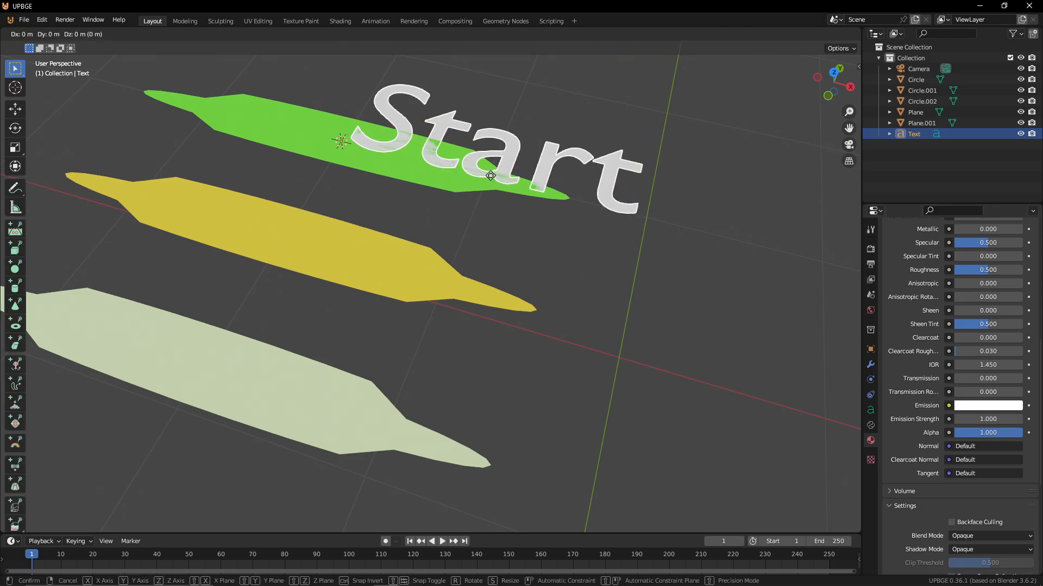
{"action": "key", "text": "z"}
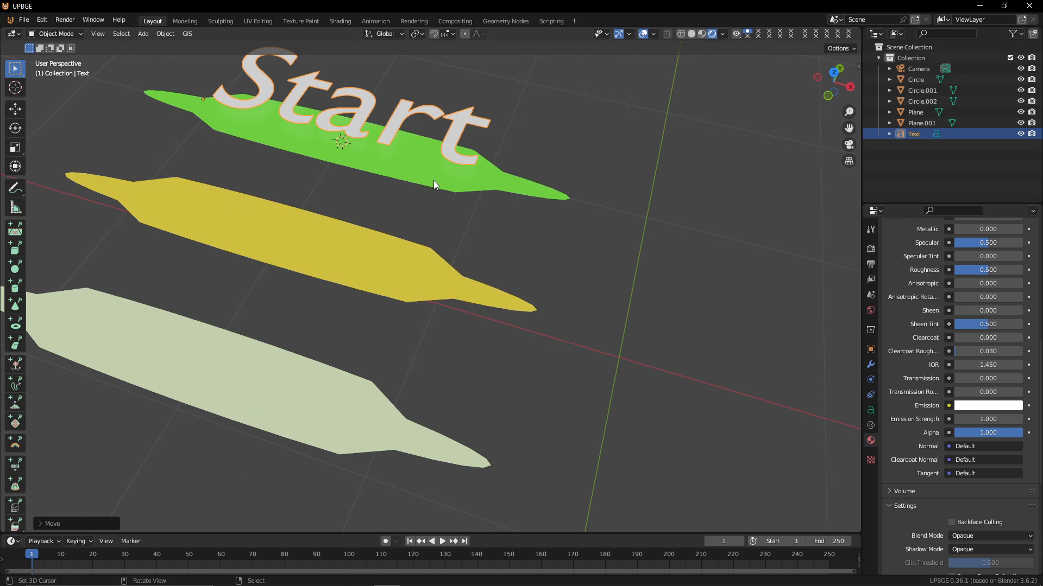
{"action": "left_click", "coordinate": [433, 180]}
Scale the text down and move it about 0.25 m along X to center it on the green leaf
{"action": "key", "text": "KP_0"}
{"action": "key", "text": "s"}
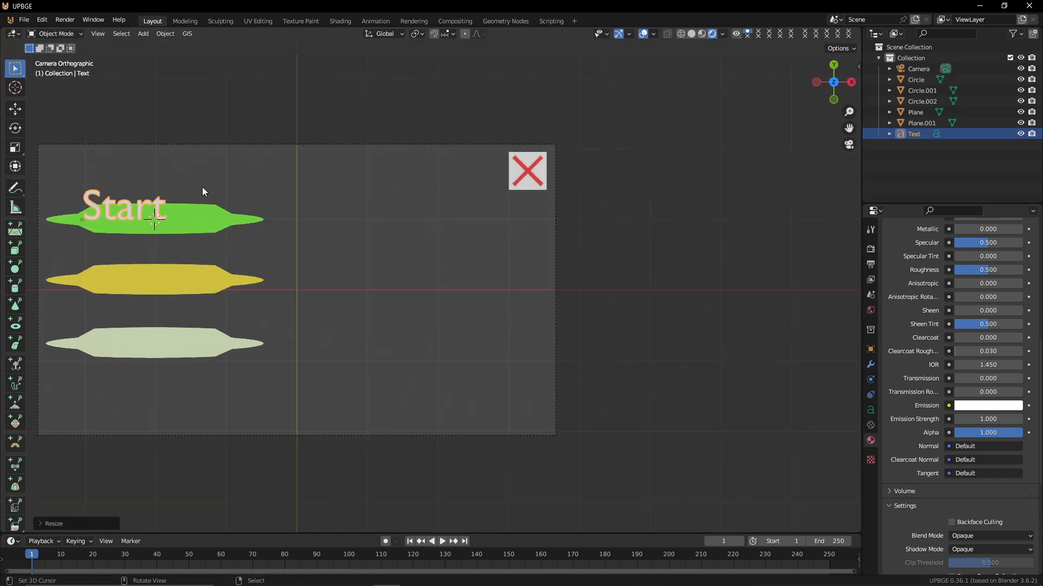
{"action": "left_click", "coordinate": [202, 187]}
{"action": "key", "text": "g"}
{"action": "key", "text": "x"}
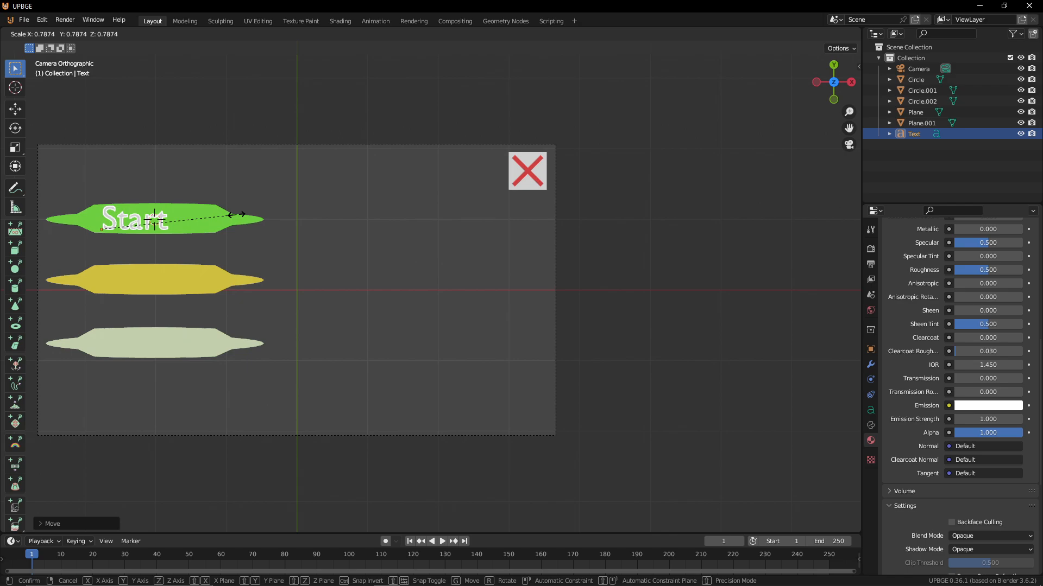
{"action": "left_click", "coordinate": [249, 240]}
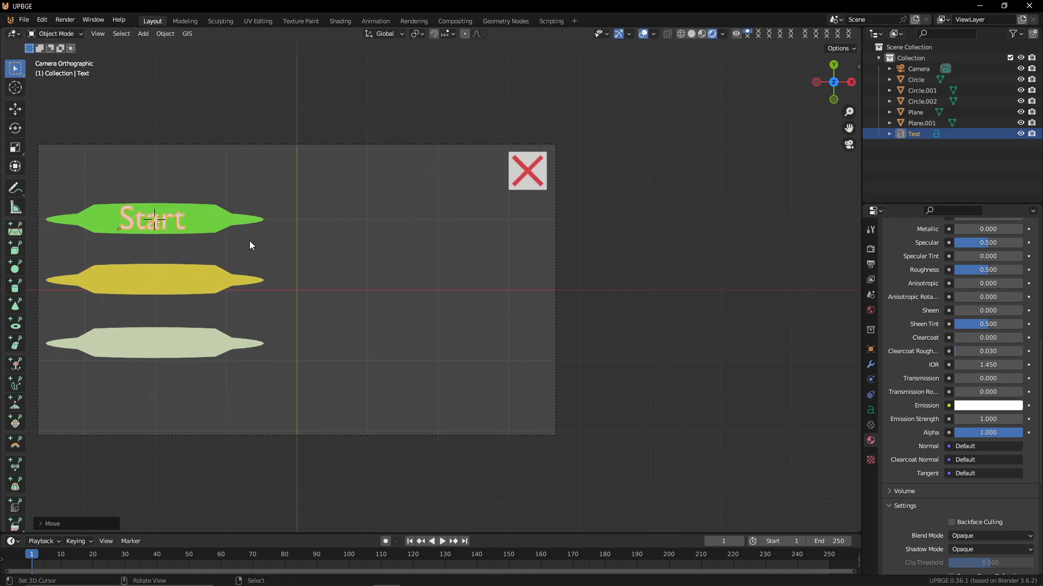
Adjust the text's position and duplicate it about 0.83 m down along Y onto the yellow leaf
{"action": "key", "text": "g"}
{"action": "left_click", "coordinate": [267, 252], "text": "shift"}
{"action": "key", "text": "shift+d"}
{"action": "key", "text": "y"}
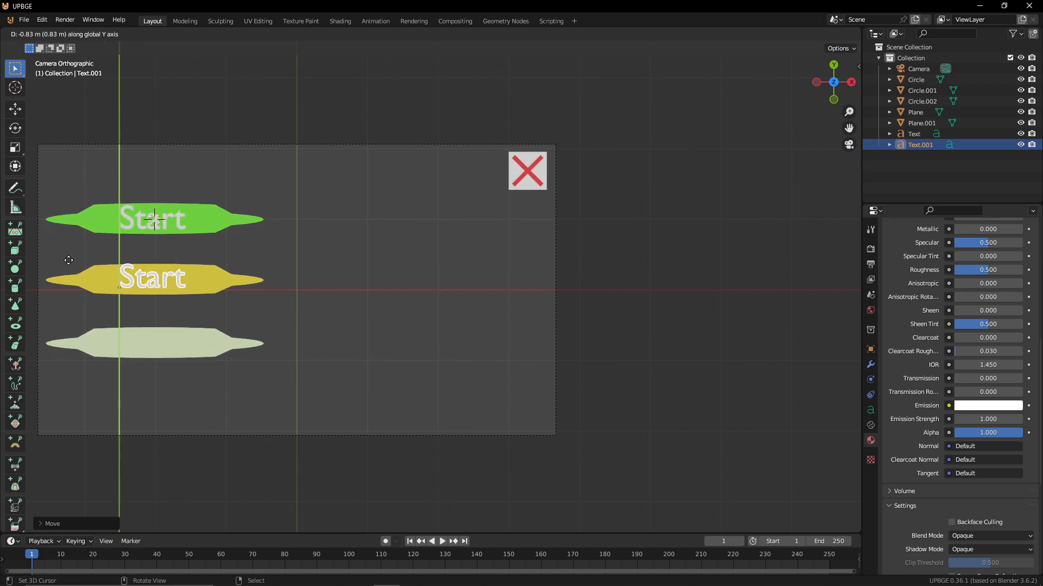
{"action": "left_click", "coordinate": [69, 260]}
Duplicate the second text about 0.95 m down along Y onto the bottom leaf
{"action": "key", "text": "shift+d"}
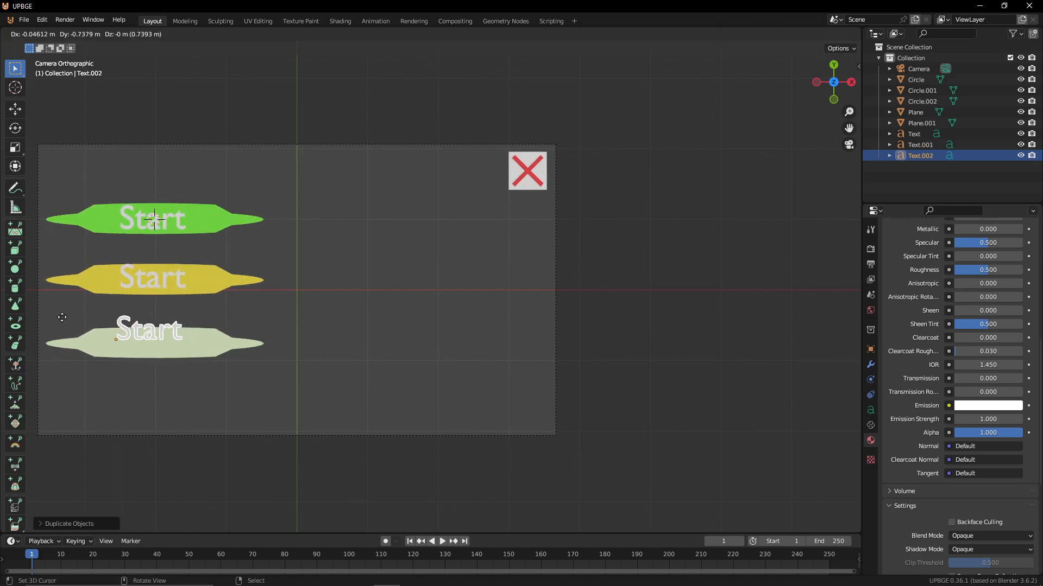
{"action": "key", "text": "y"}
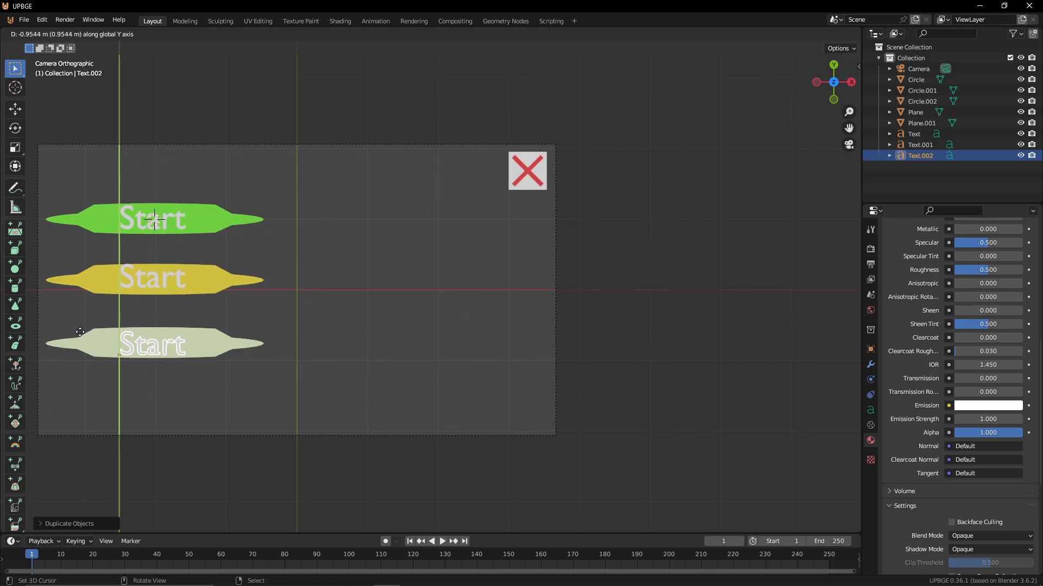
{"action": "left_click", "coordinate": [82, 331]}
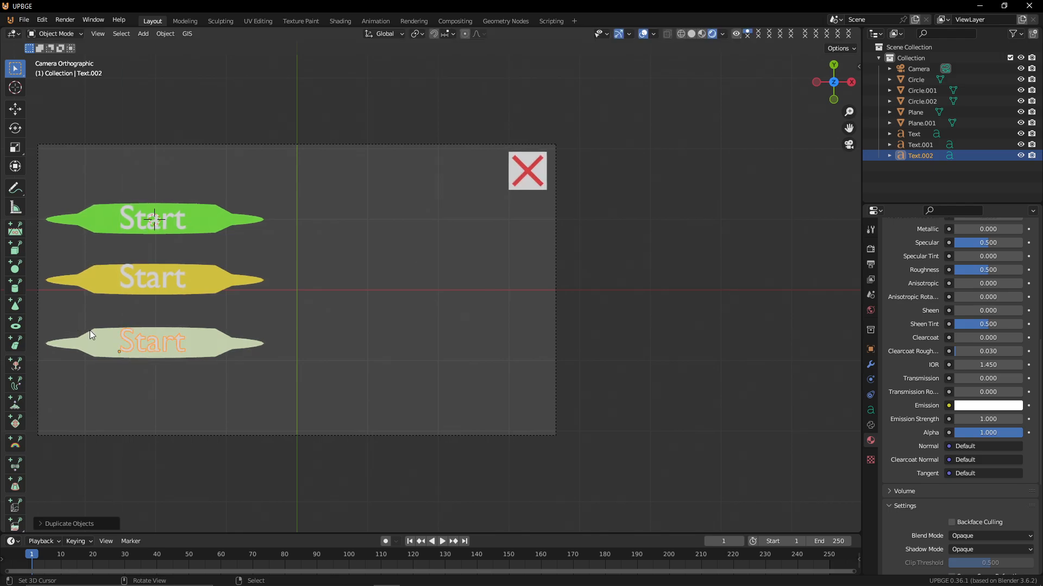
Change the bottom leaf's emission color to blue
{"action": "left_click", "coordinate": [209, 360]}
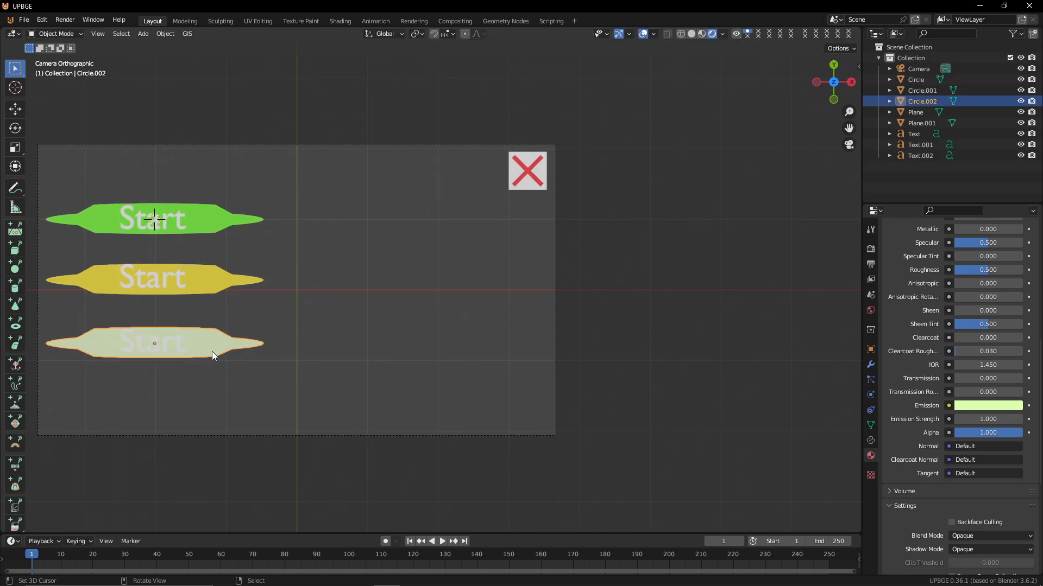
{"action": "left_click", "coordinate": [996, 411]}
{"action": "left_click", "coordinate": [950, 290]}
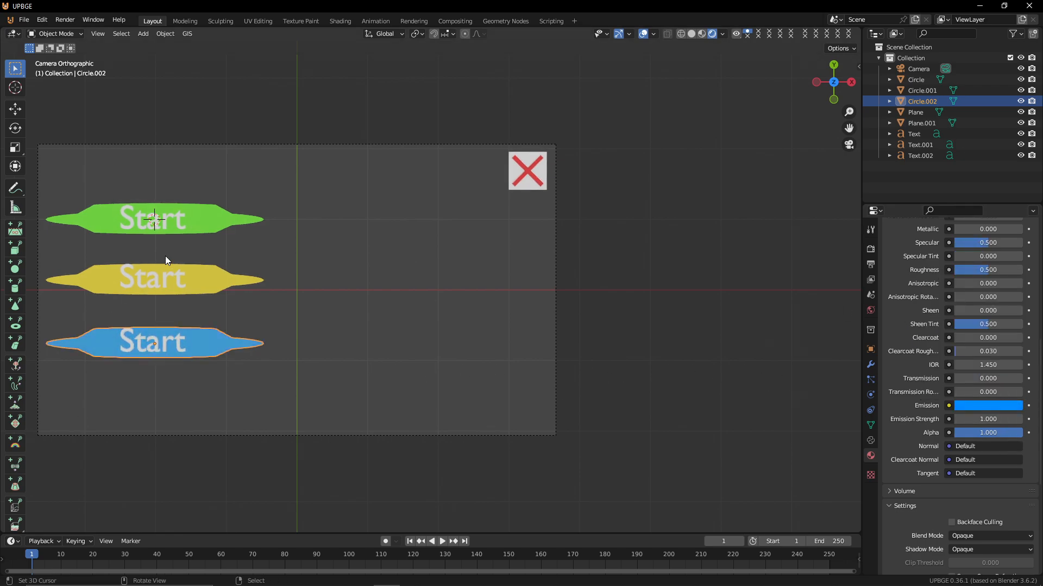
Change the text on the yellow leaf to Options
{"action": "left_click", "coordinate": [181, 282]}
{"action": "key", "text": "Tab"}
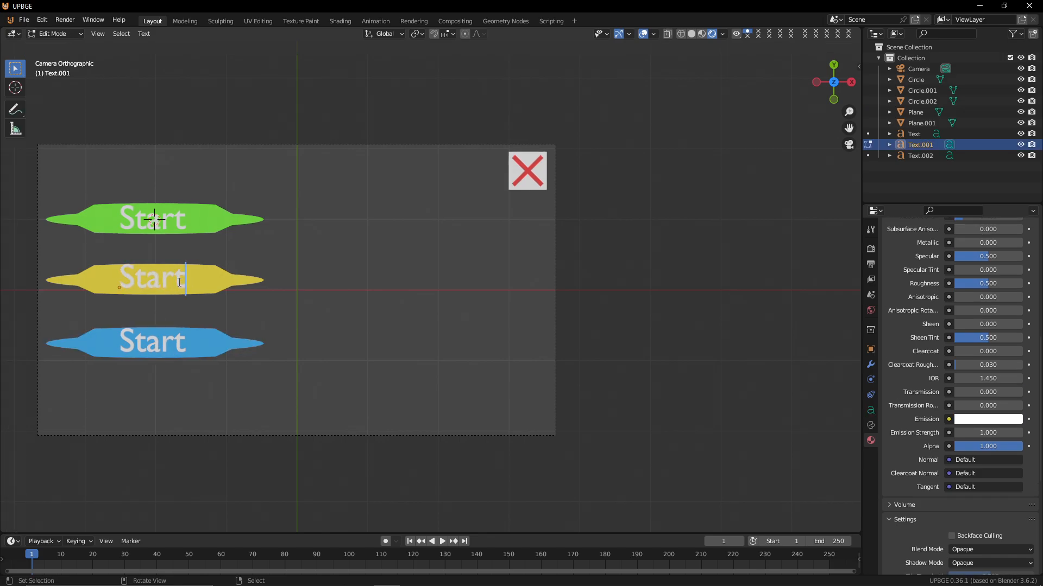
{"action": "key", "text": "BackSpace"}
{"action": "key", "text": "BackSpace"}
{"action": "key", "text": "BackSpace"}
{"action": "key", "text": "BackSpace"}
{"action": "key", "text": "BackSpace"}
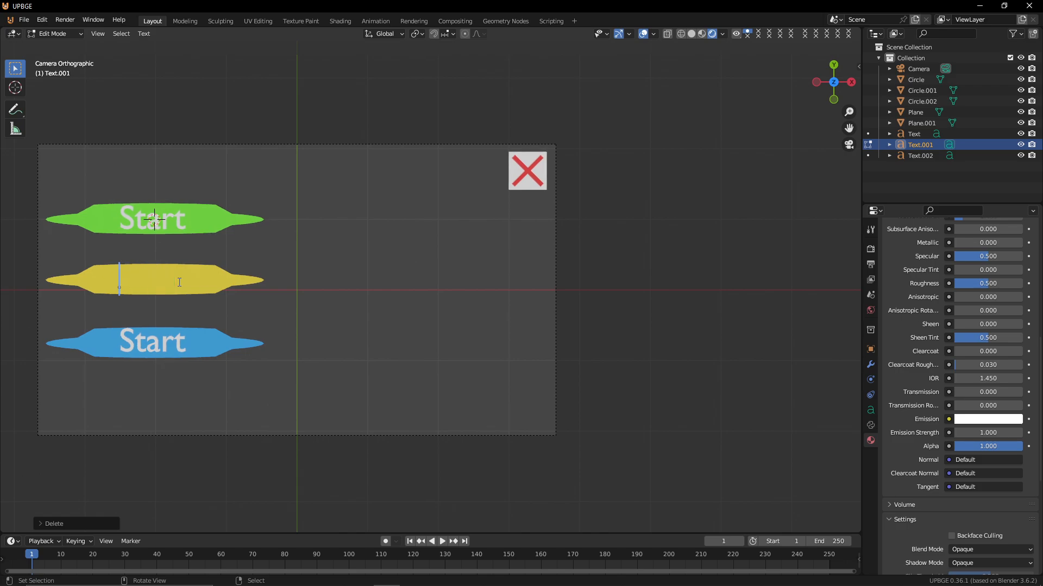
{"action": "type", "text": "O"}
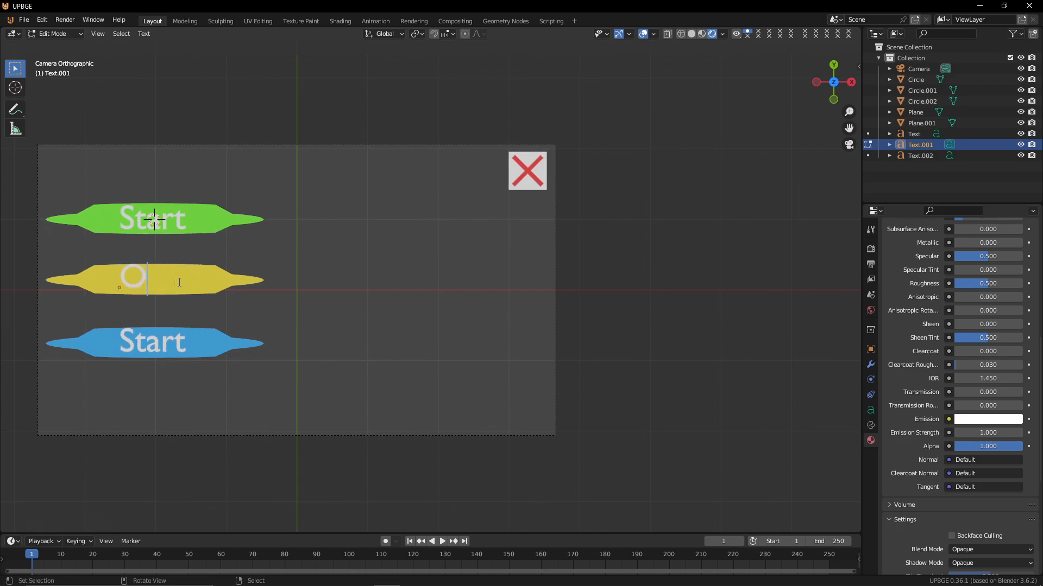
{"action": "type", "text": "ptions"}
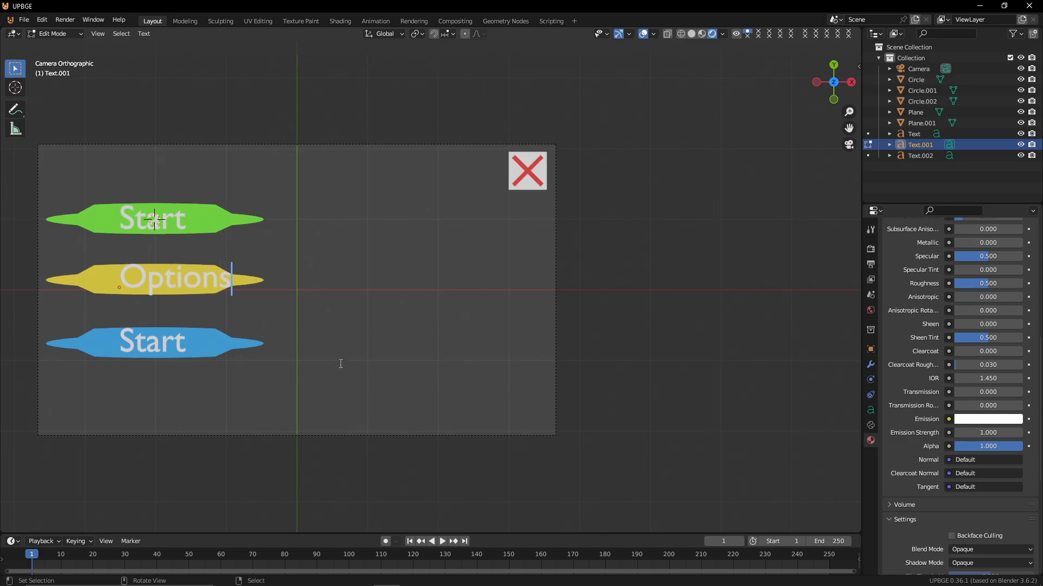
Scale the Options text down to about 0.87 and reposition it on the yellow leaf
{"action": "key", "text": "Tab"}
{"action": "key", "text": "s"}
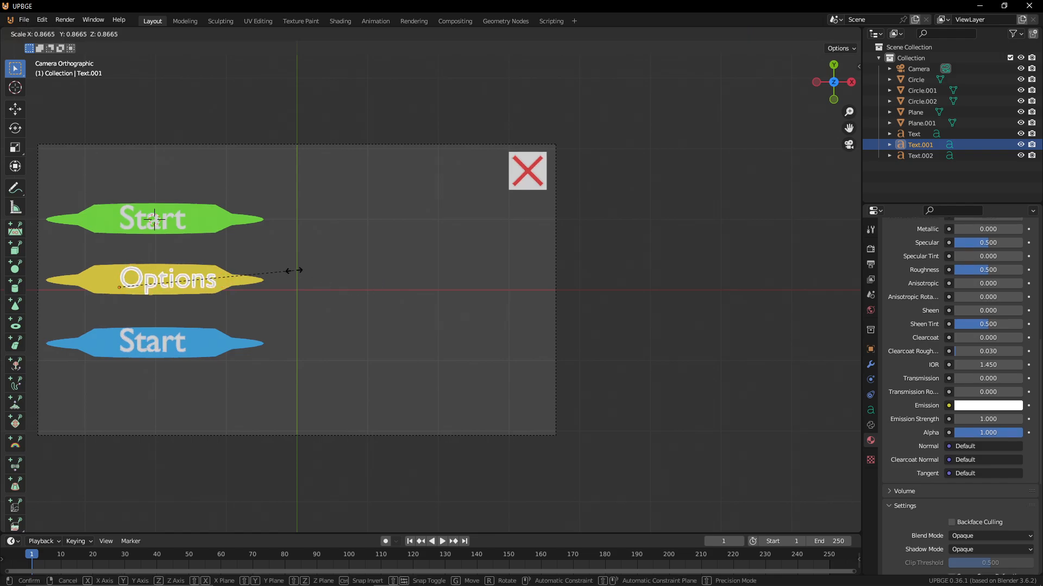
{"action": "left_click", "coordinate": [285, 272]}
{"action": "key", "text": "g"}
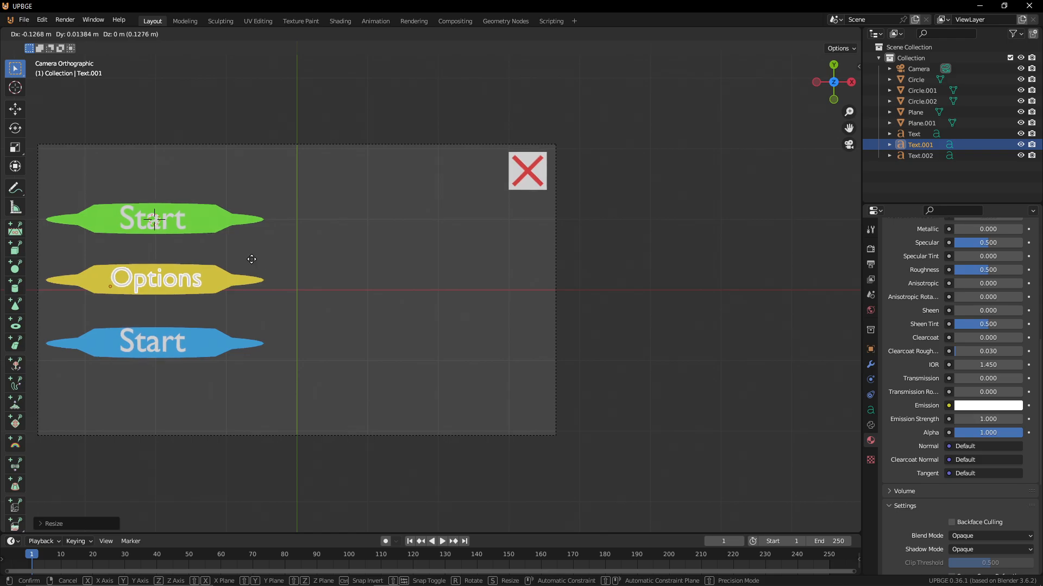
{"action": "left_click", "coordinate": [243, 274]}
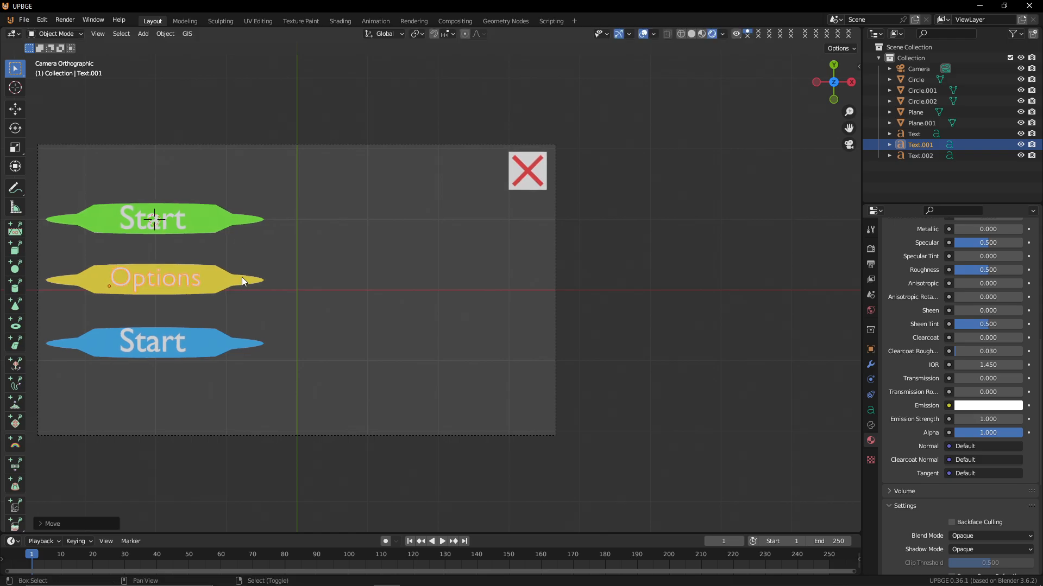
Edit the bottom leaf's text to read Credits
{"action": "left_click", "coordinate": [172, 343]}
{"action": "left_click", "coordinate": [155, 337]}
{"action": "key", "text": "Tab"}
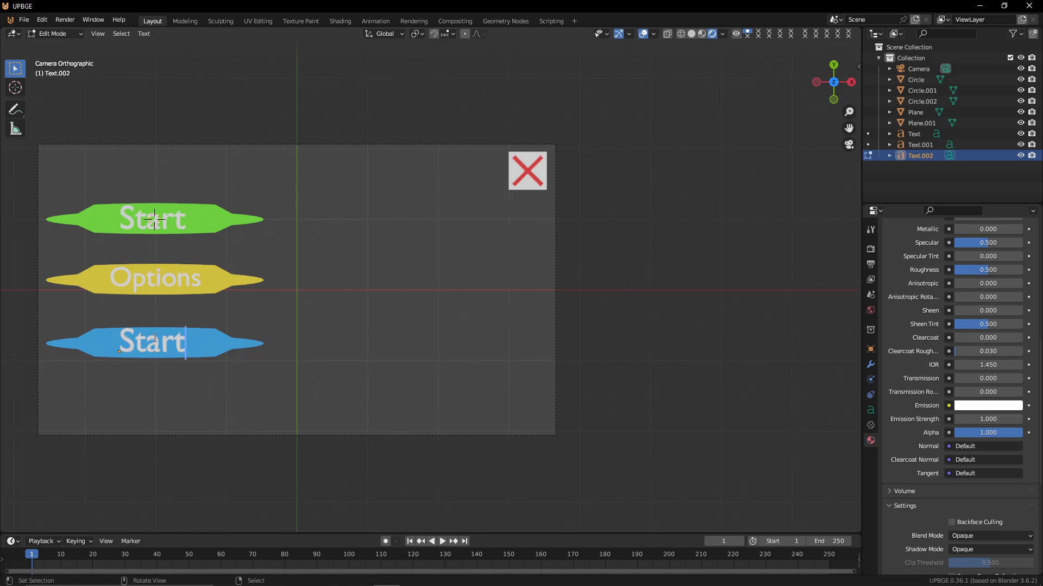
{"action": "key", "text": "BackSpace"}
{"action": "key", "text": "BackSpace"}
{"action": "key", "text": "BackSpace"}
{"action": "key", "text": "BackSpace"}
{"action": "key", "text": "BackSpace"}
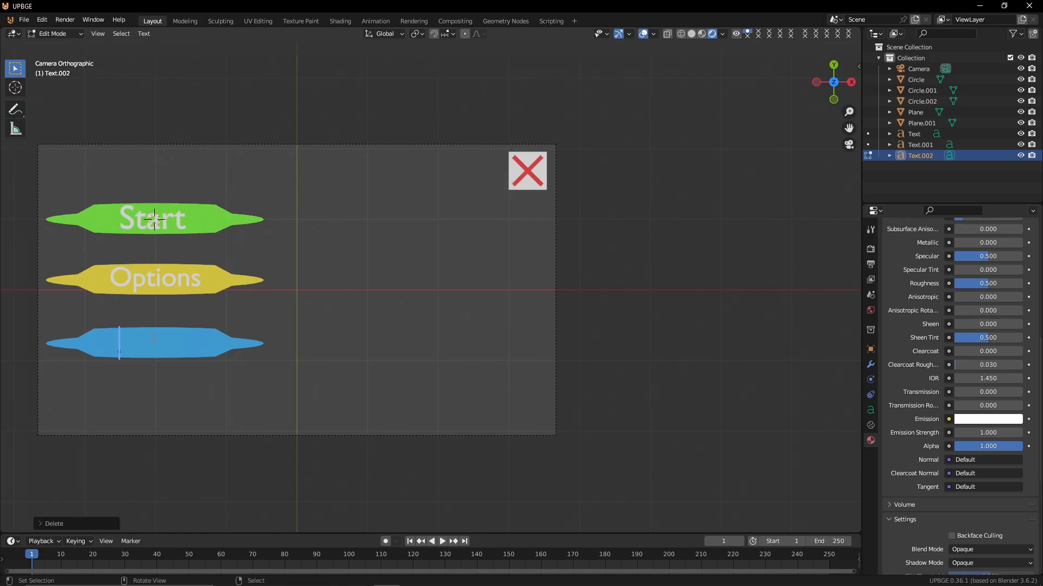
{"action": "type", "text": "Cre"}
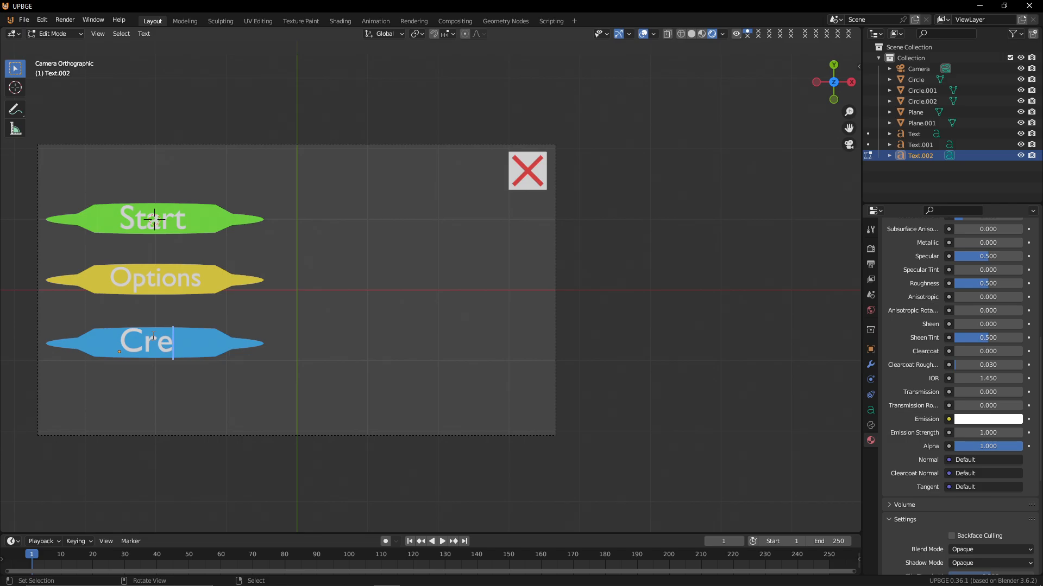
{"action": "type", "text": "dits"}
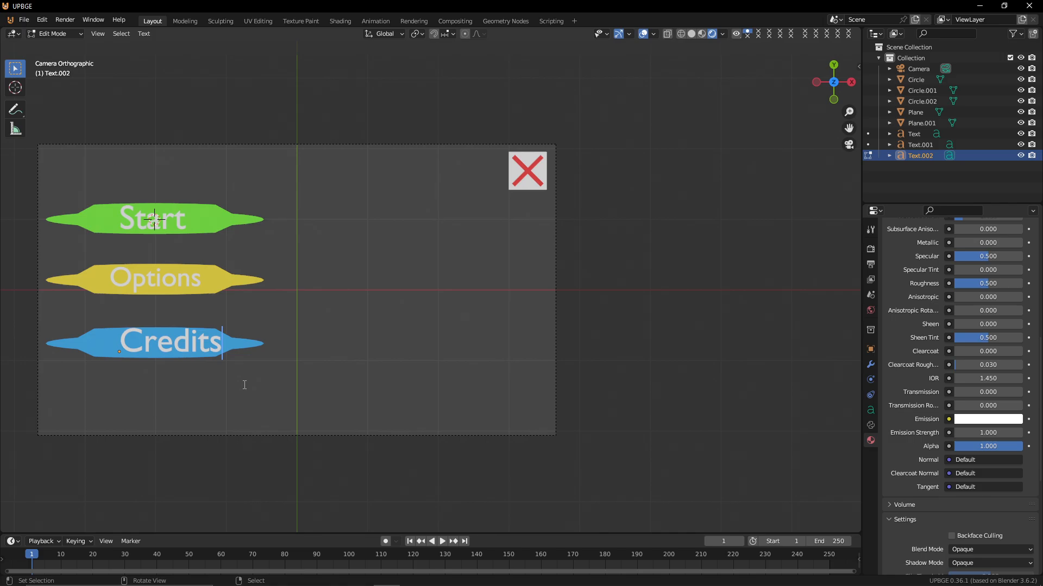
Scale the Credits text down to about 0.81 and center it on the blue leaf
{"action": "key", "text": "Tab"}
{"action": "key", "text": "s"}
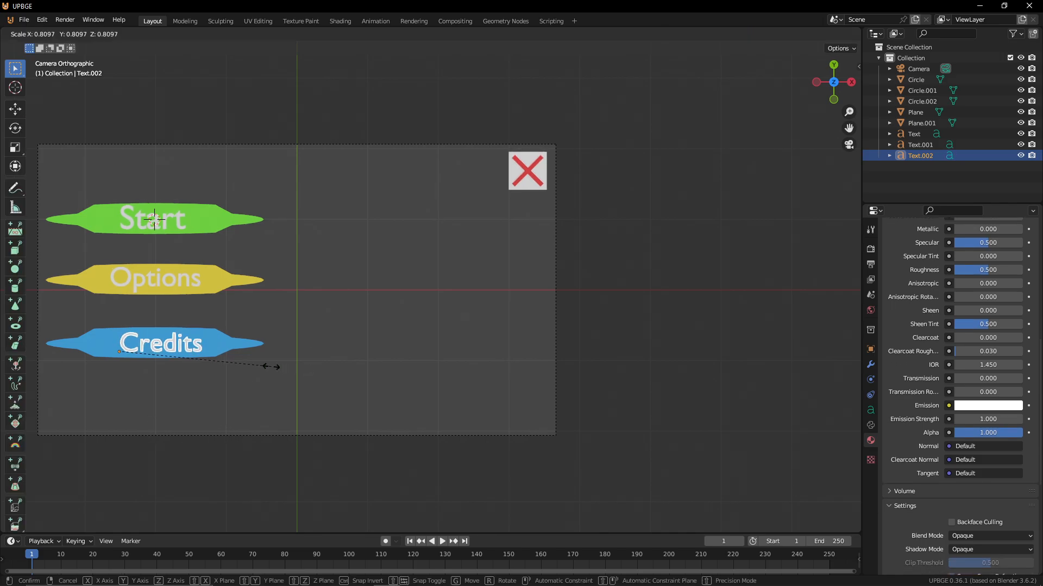
{"action": "left_click", "coordinate": [259, 367]}
{"action": "key", "text": "g"}
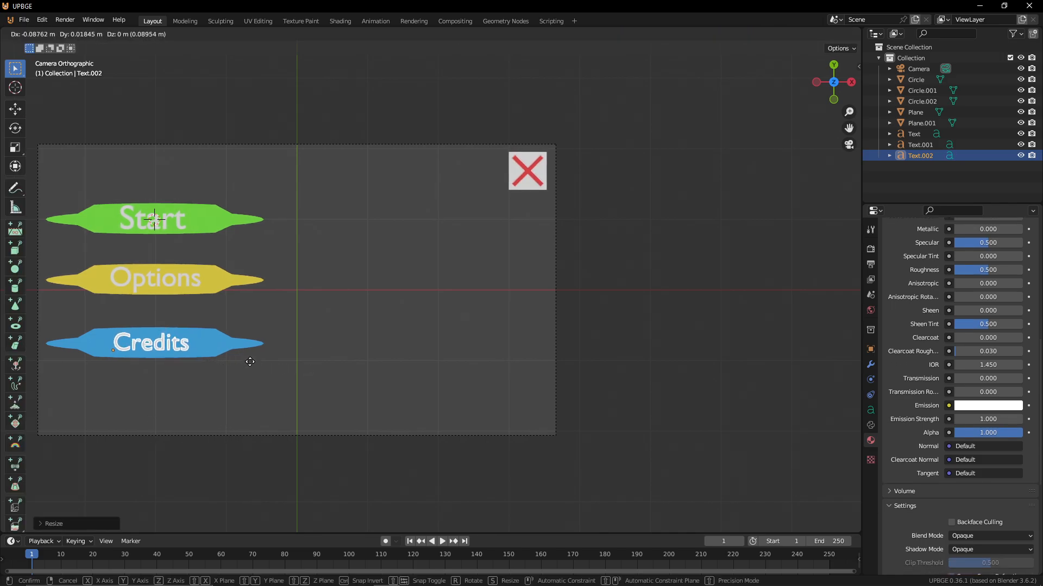
{"action": "left_click", "coordinate": [257, 348]}
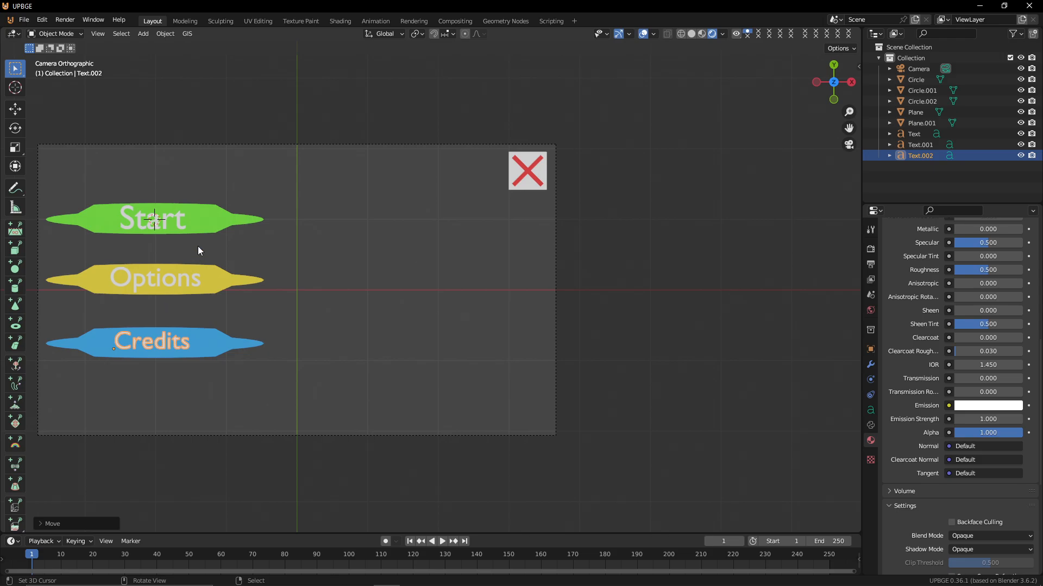
Load Segoe Script Bold from the Windows Fonts folder as the Start text's regular font
{"action": "left_click", "coordinate": [177, 214]}
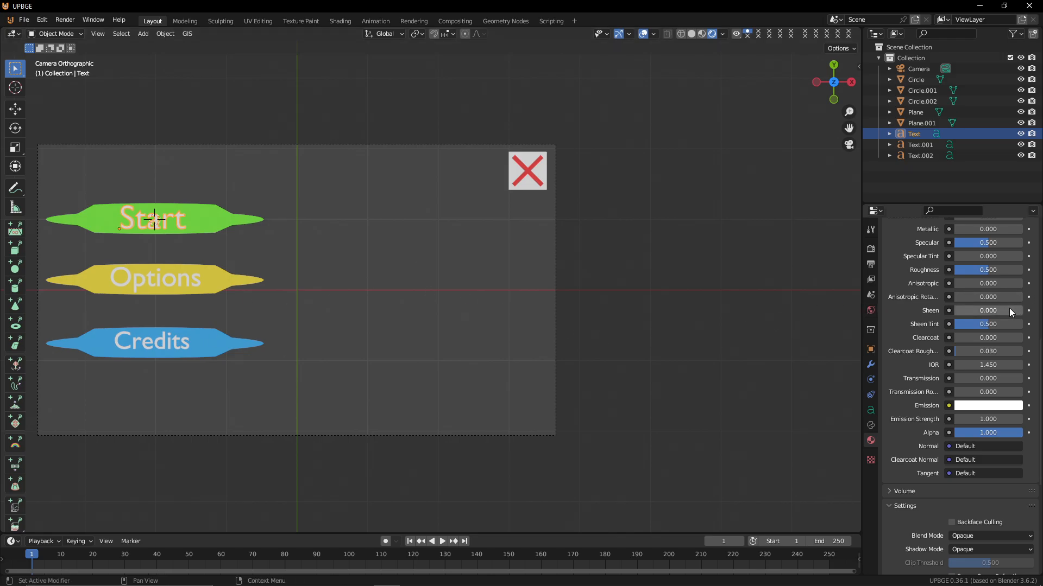
{"action": "left_click", "coordinate": [871, 410]}
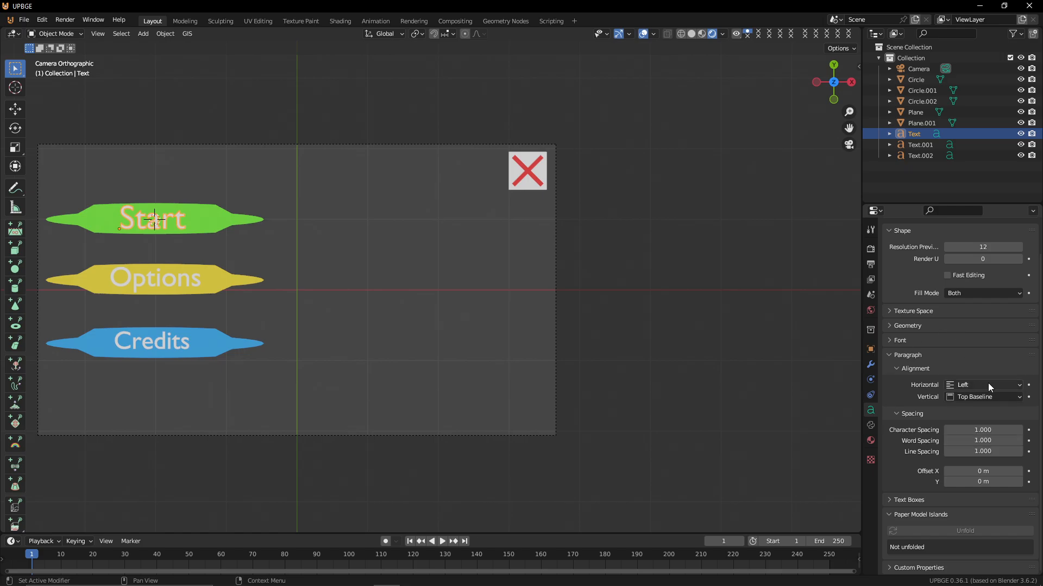
{"action": "scroll", "coordinate": [969, 417], "scroll_direction": "up", "scroll_amount": 2}
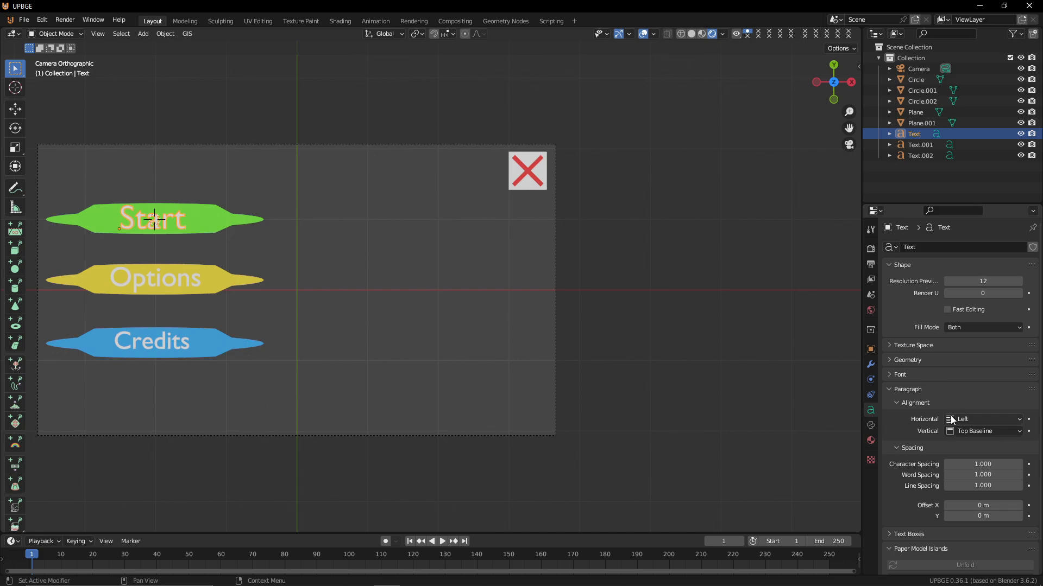
{"action": "scroll", "coordinate": [927, 444], "scroll_direction": "down", "scroll_amount": 2}
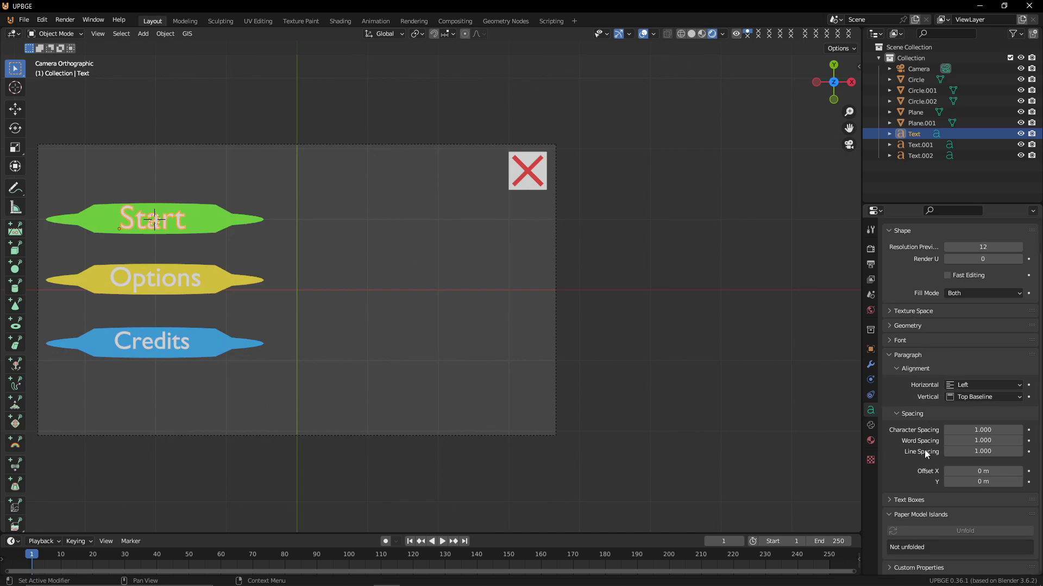
{"action": "scroll", "coordinate": [921, 496], "scroll_direction": "up", "scroll_amount": 2}
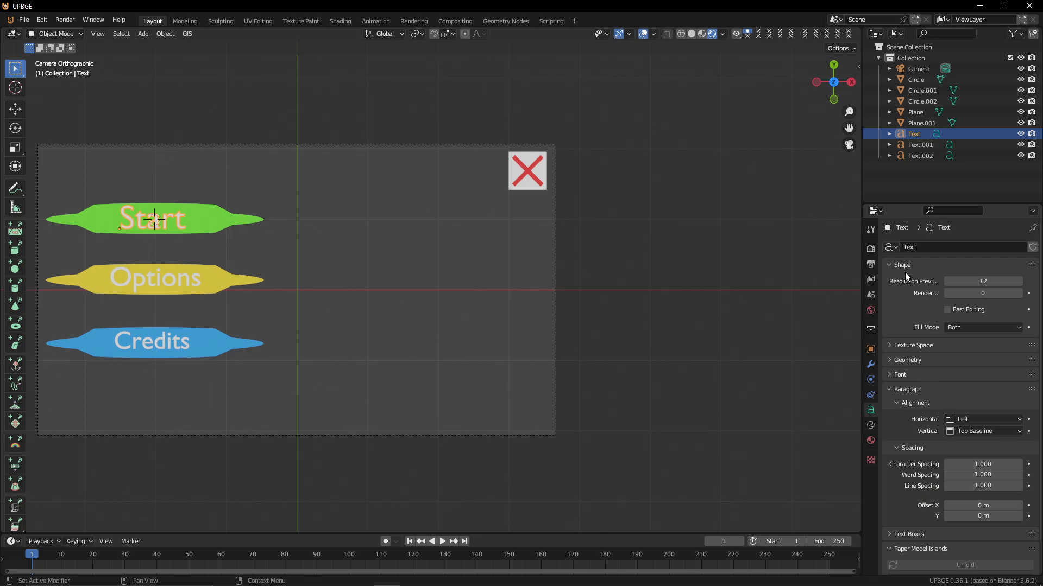
{"action": "left_click", "coordinate": [905, 271]}
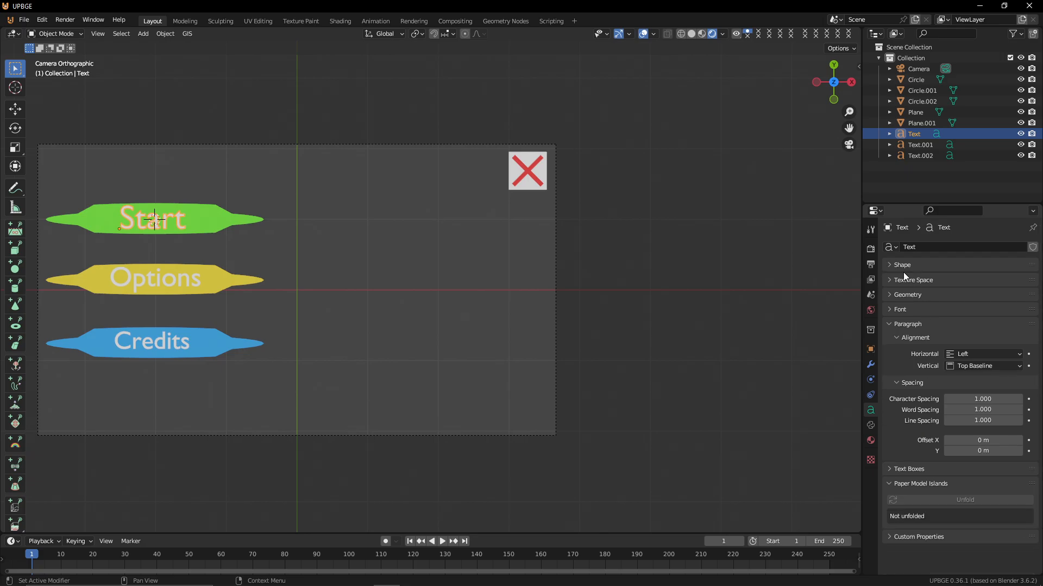
{"action": "left_click", "coordinate": [898, 310]}
{"action": "left_click", "coordinate": [898, 310]}
{"action": "left_click", "coordinate": [899, 310]}
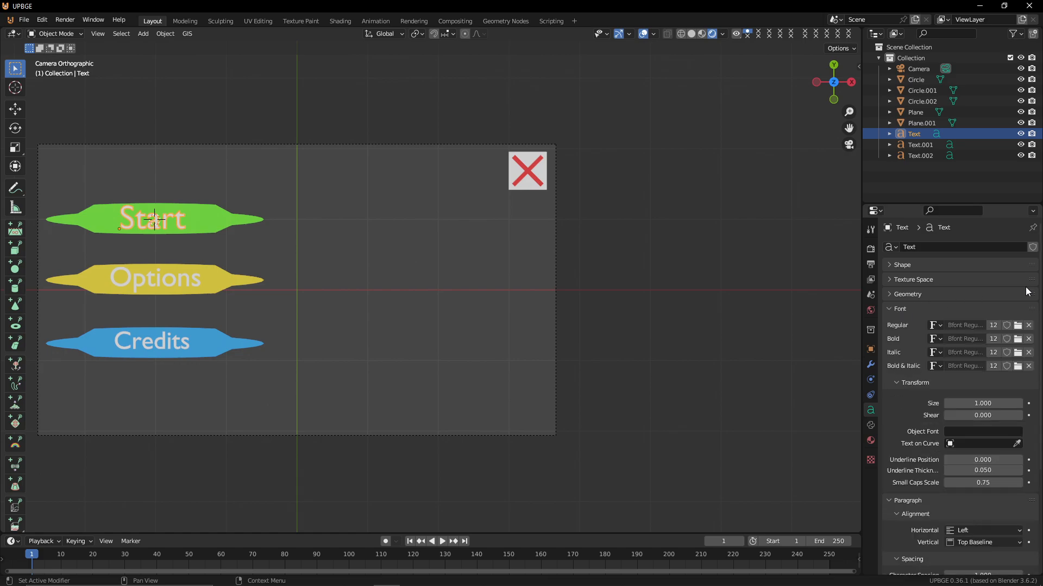
{"action": "left_click", "coordinate": [1018, 327]}
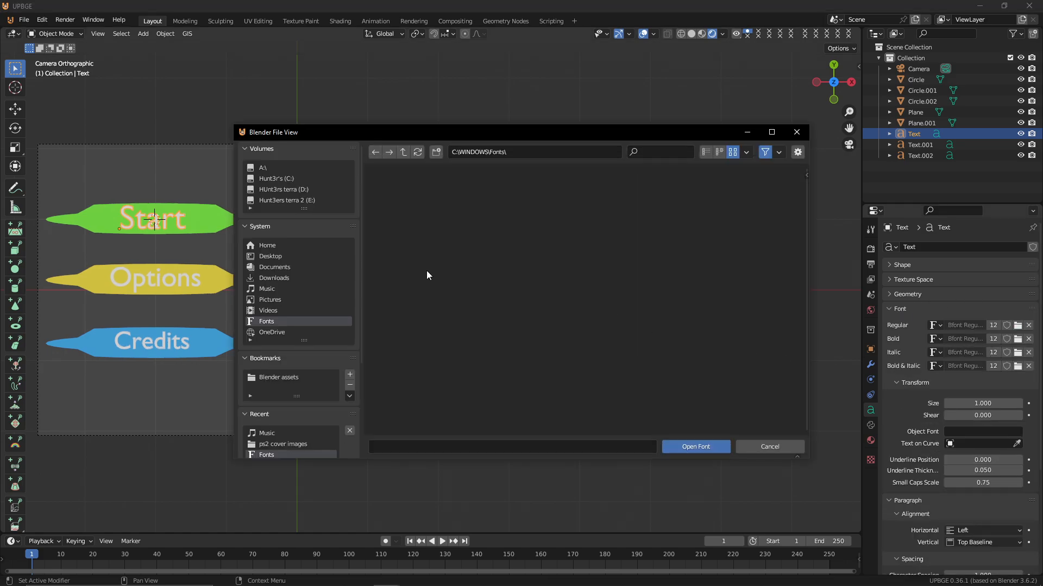
{"action": "scroll", "coordinate": [471, 230], "scroll_direction": "down", "scroll_amount": 8}
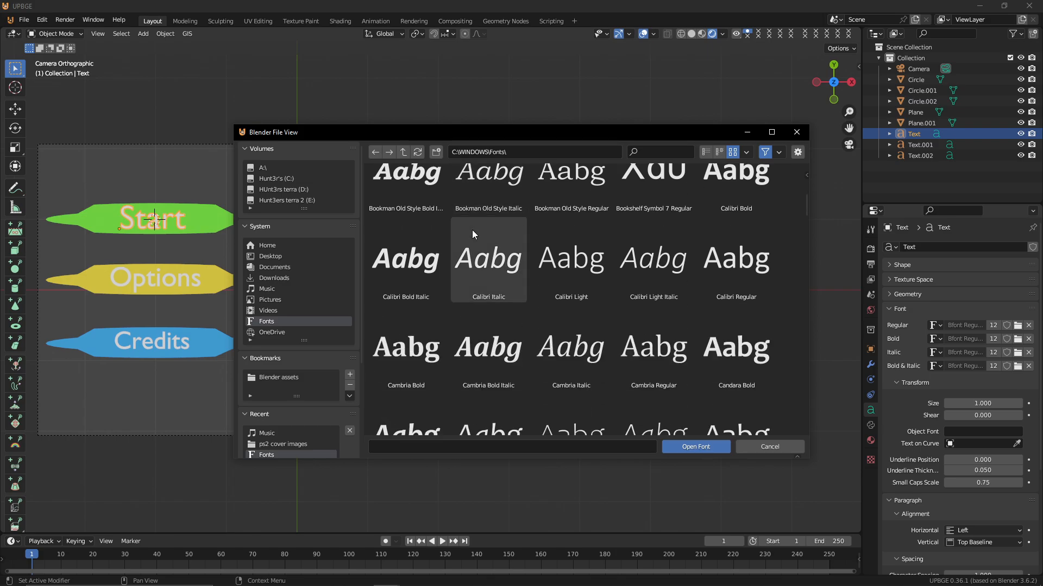
{"action": "scroll", "coordinate": [490, 237], "scroll_direction": "down", "scroll_amount": 10}
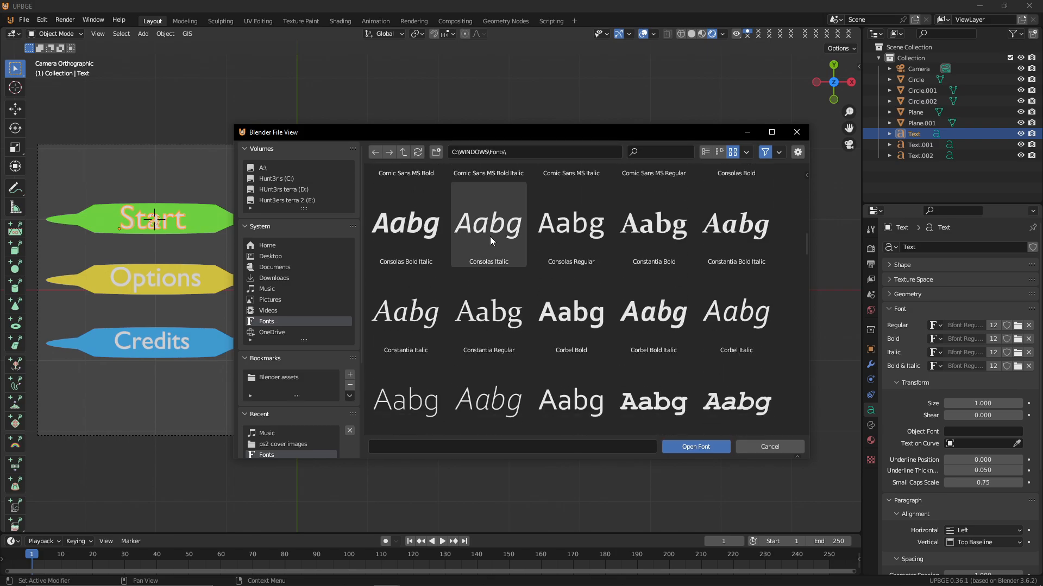
{"action": "scroll", "coordinate": [490, 236], "scroll_direction": "down", "scroll_amount": 5}
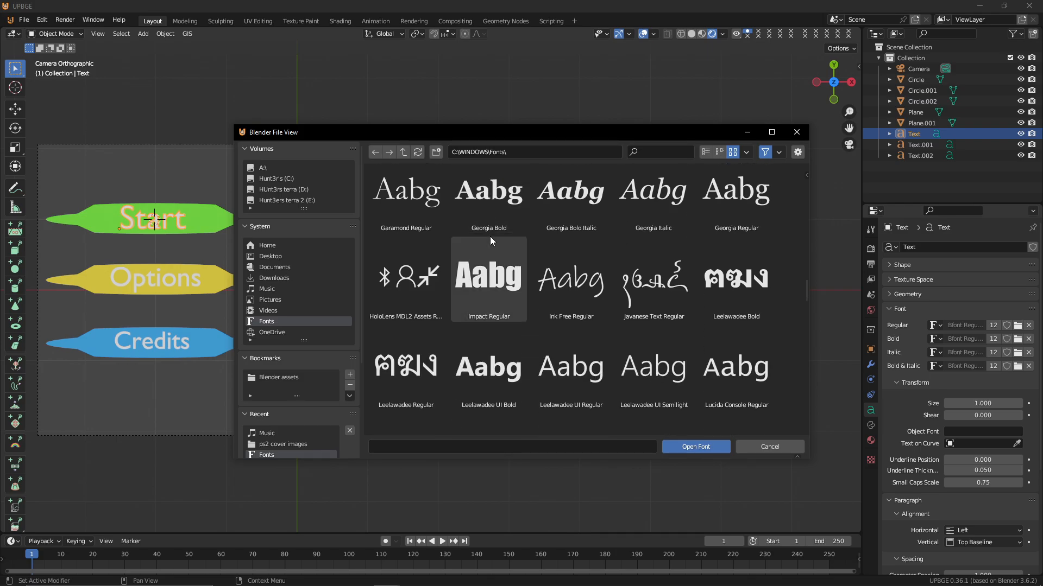
{"action": "scroll", "coordinate": [490, 236], "scroll_direction": "down", "scroll_amount": 10}
{"action": "scroll", "coordinate": [490, 238], "scroll_direction": "down", "scroll_amount": 15}
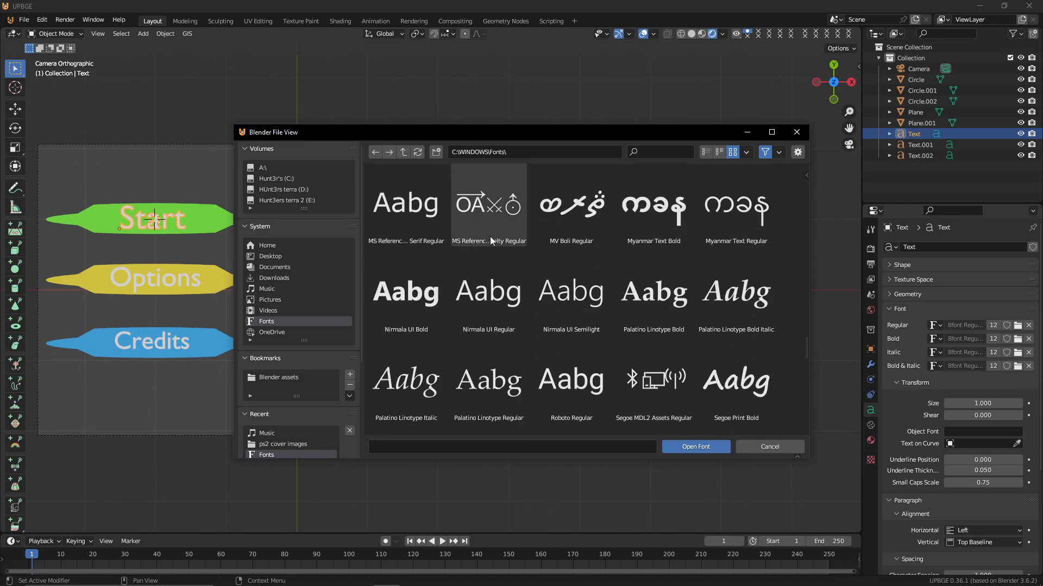
{"action": "scroll", "coordinate": [489, 236], "scroll_direction": "down", "scroll_amount": 9}
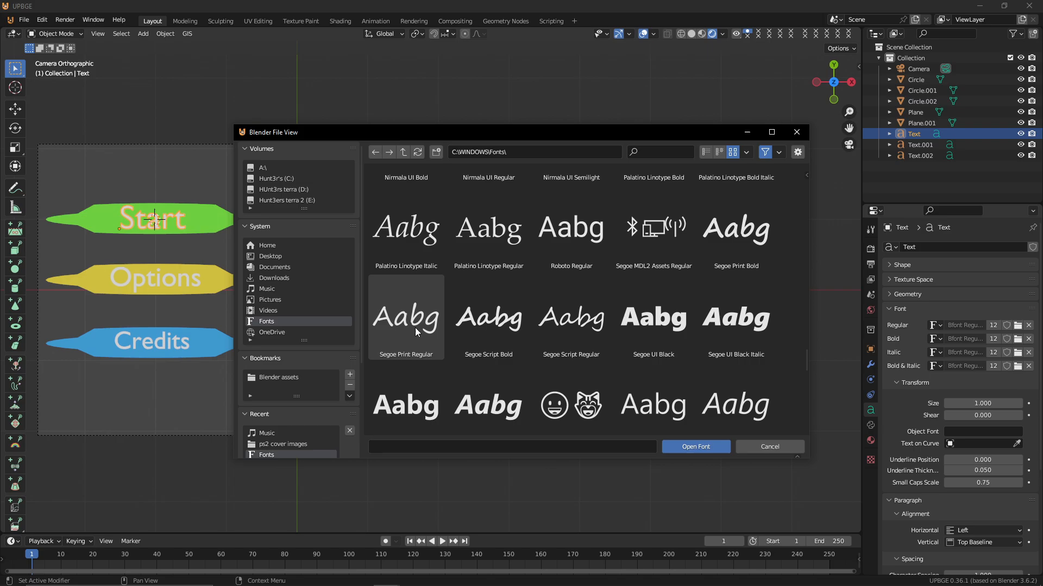
{"action": "left_click", "coordinate": [578, 338]}
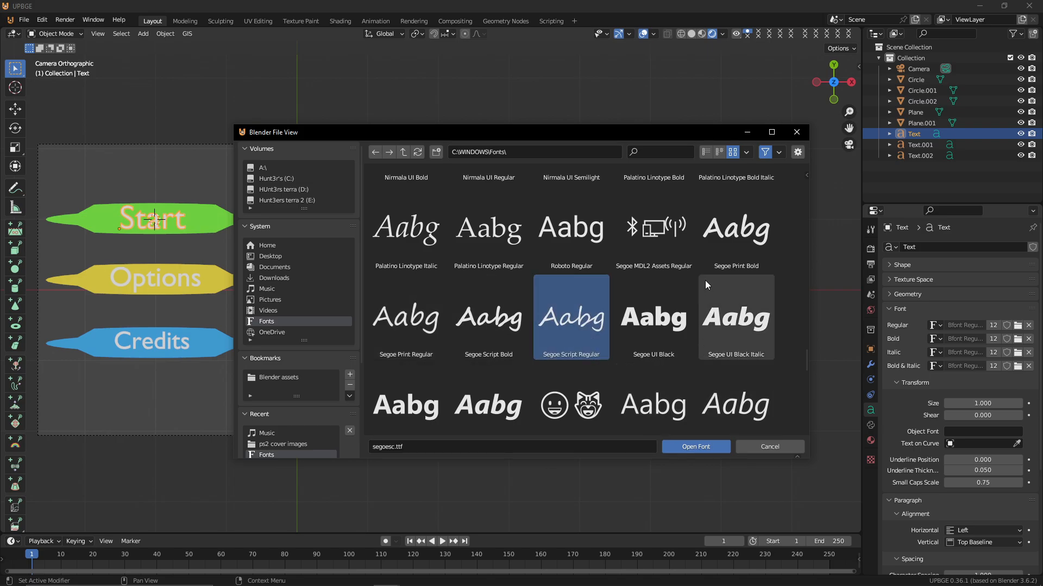
{"action": "double_click", "coordinate": [487, 315]}
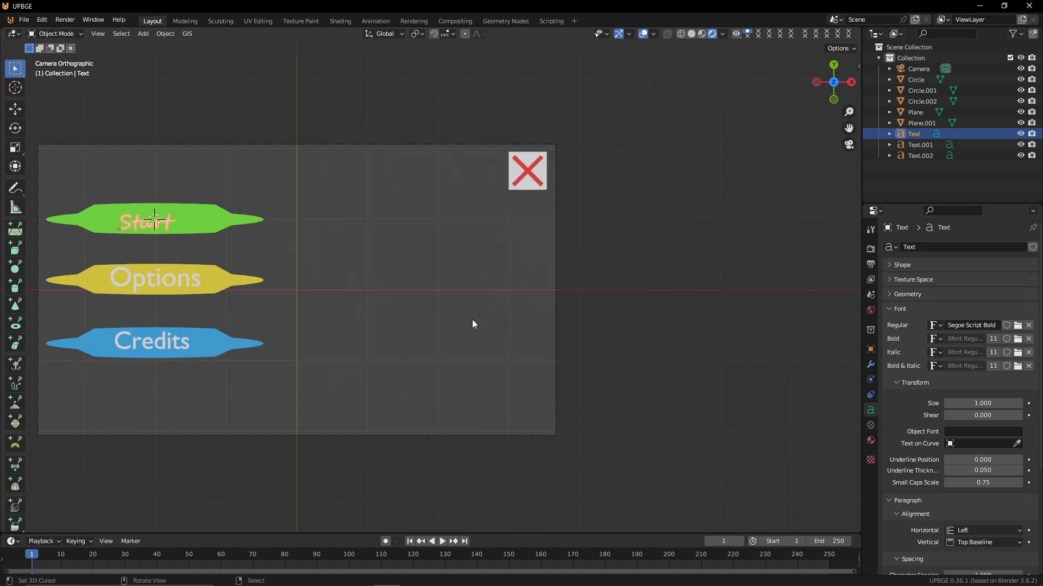
Scale up and reposition the Start text on the green leaf
{"action": "scroll", "coordinate": [282, 215], "scroll_direction": "up", "scroll_amount": 4}
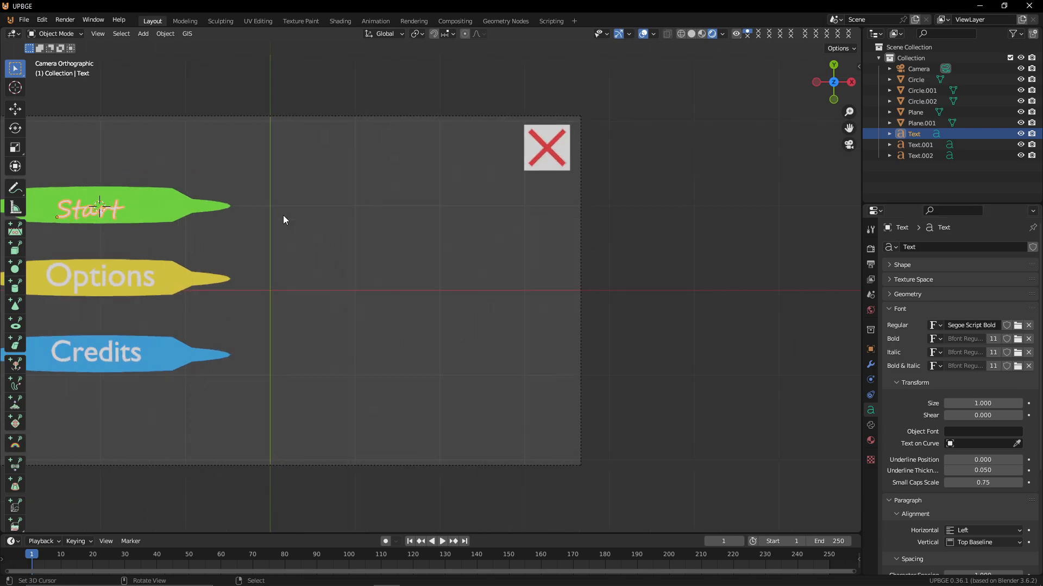
{"action": "middle_click_drag", "start_coordinate": [252, 215], "coordinate": [671, 347], "text": "shift"}
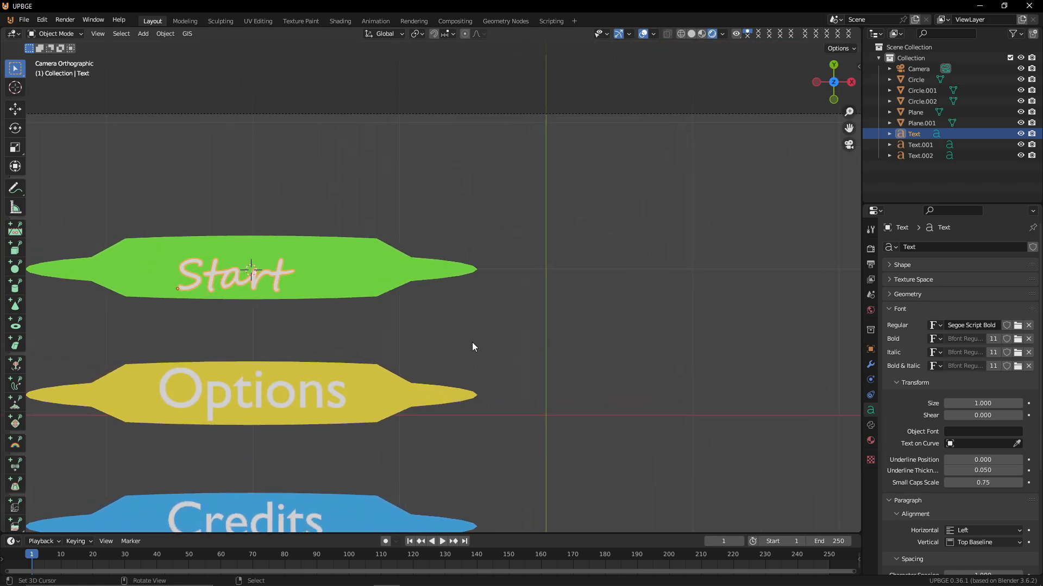
{"action": "key", "text": "s"}
{"action": "left_click", "coordinate": [576, 344]}
{"action": "key", "text": "g"}
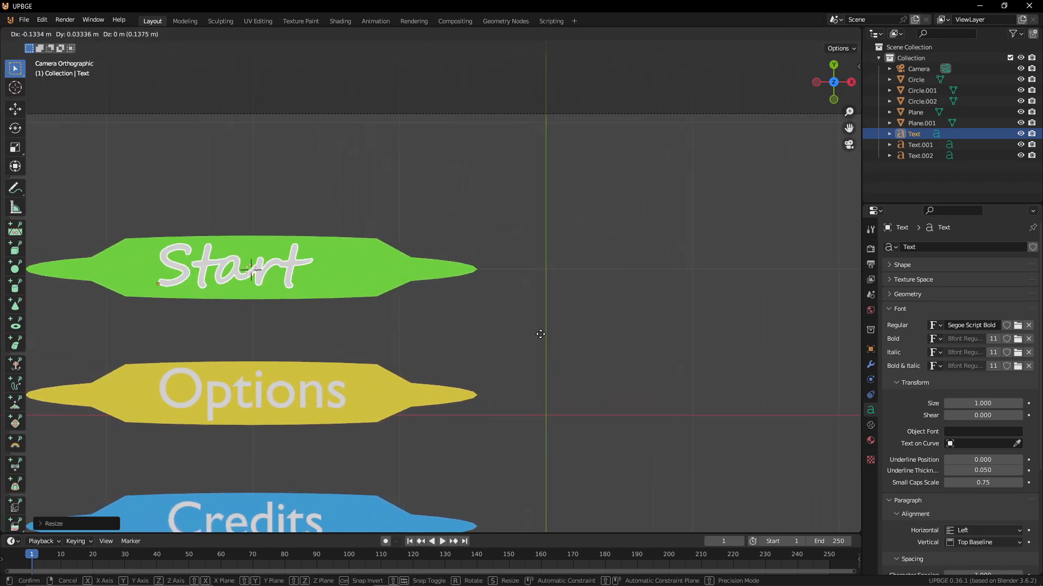
{"action": "left_click", "coordinate": [541, 334]}
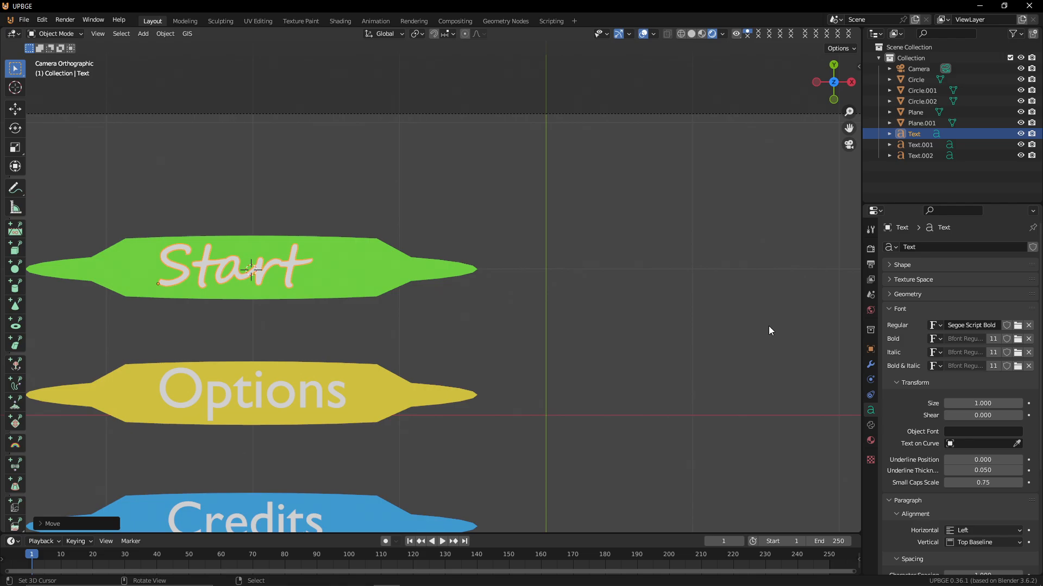
Assign the Segoe Script Bold font to the Options text
{"action": "left_click", "coordinate": [321, 401]}
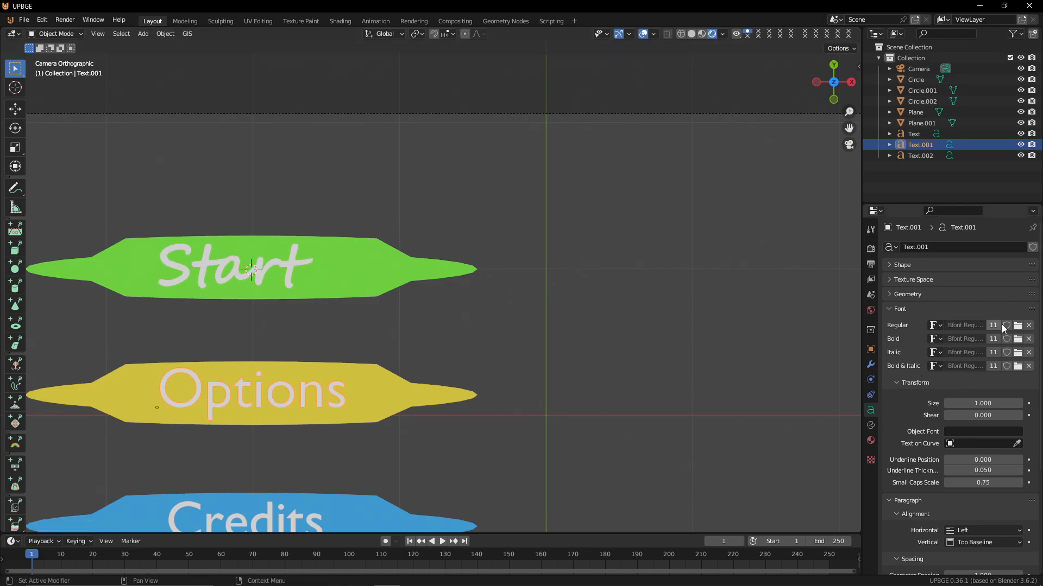
{"action": "left_click", "coordinate": [933, 326]}
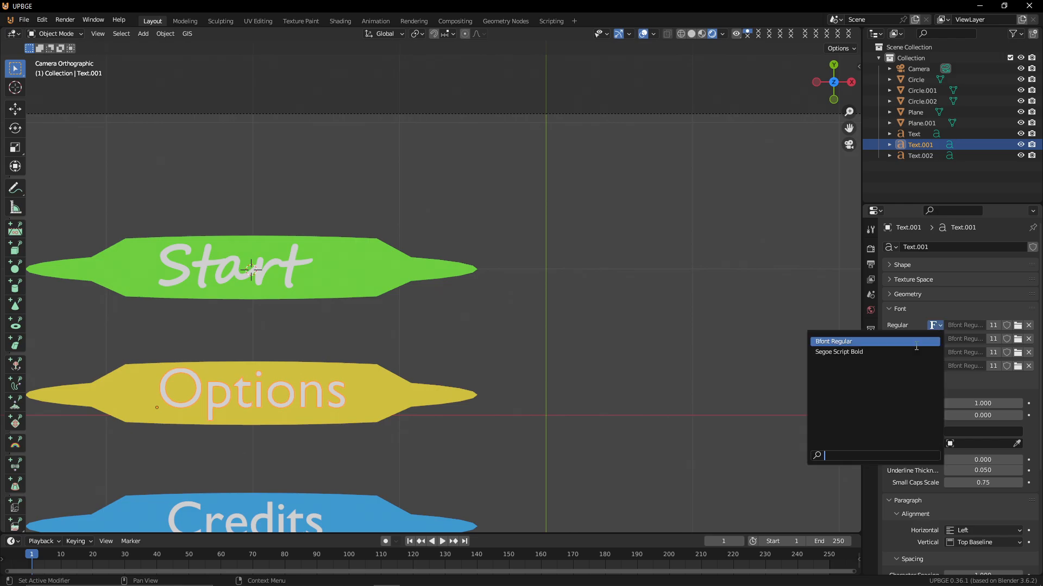
{"action": "left_click", "coordinate": [888, 352]}
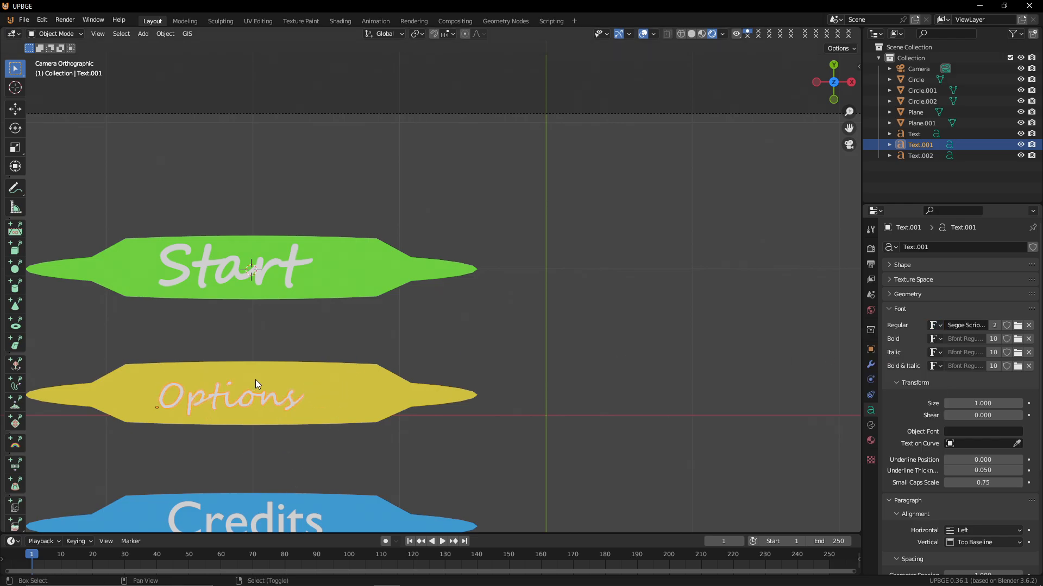
Enlarge the Options text to fill the yellow leaf
{"action": "right_click", "coordinate": [323, 401]}
{"action": "key", "text": "s"}
{"action": "right_click", "coordinate": [301, 401]}
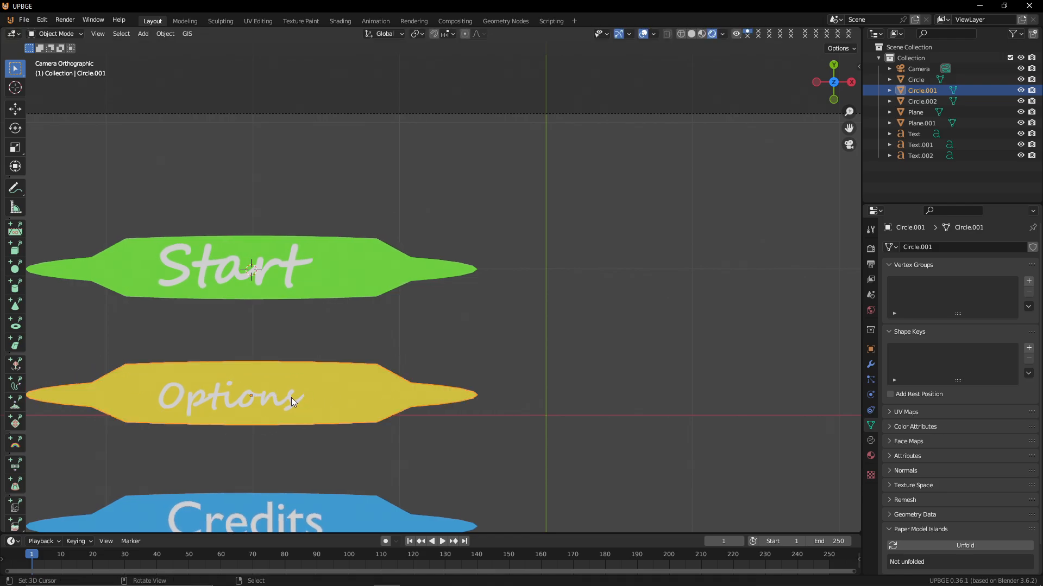
{"action": "right_click", "coordinate": [298, 400]}
{"action": "key", "text": "s"}
{"action": "left_click", "coordinate": [361, 403]}
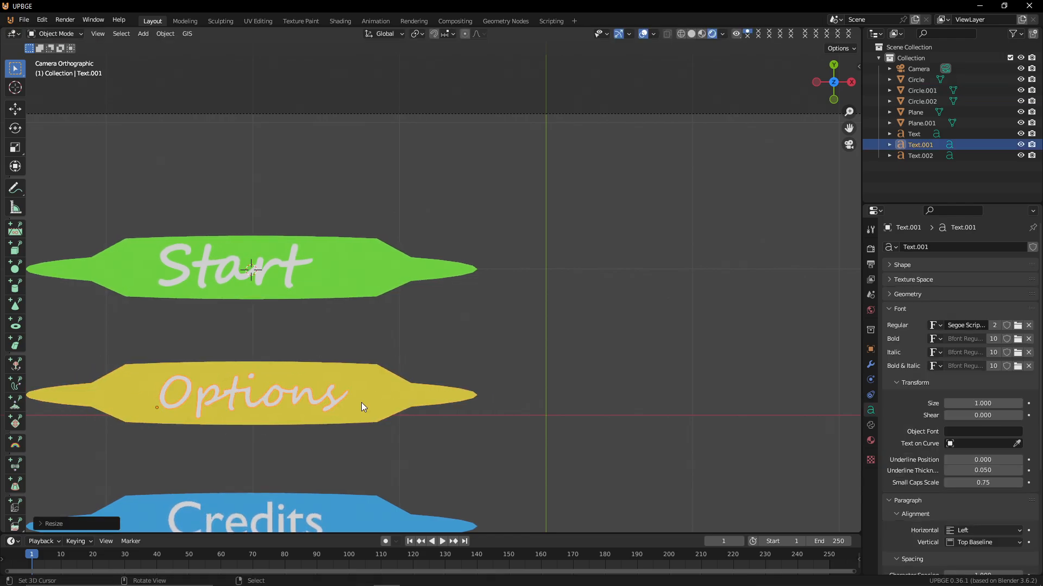
Select the Credits text and replace its regular font with Segoe Script Bold
{"action": "middle_click_drag", "start_coordinate": [312, 487], "coordinate": [325, 432], "text": "shift"}
{"action": "right_click", "coordinate": [291, 477]}
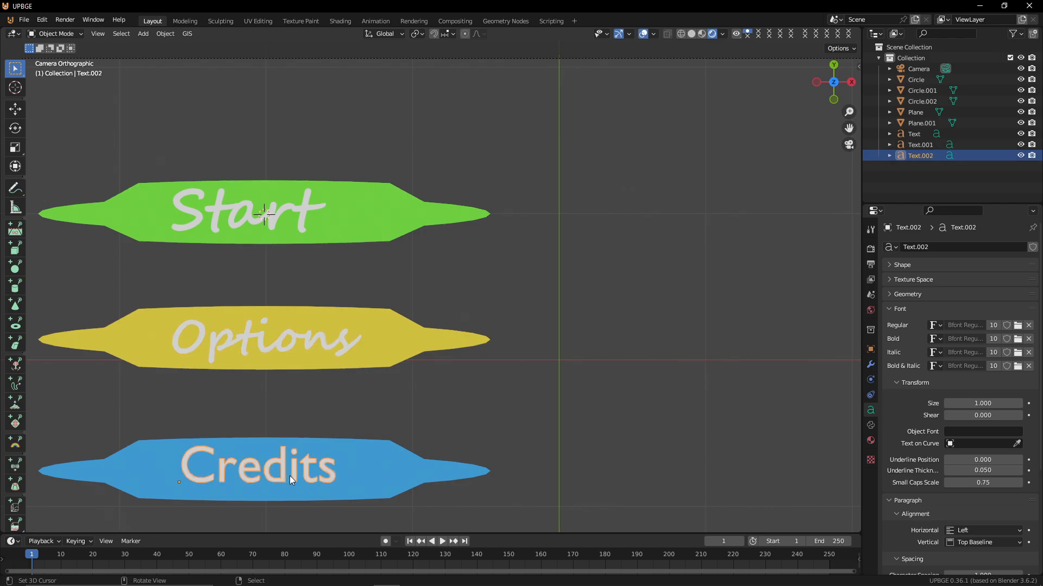
{"action": "left_click", "coordinate": [992, 326]}
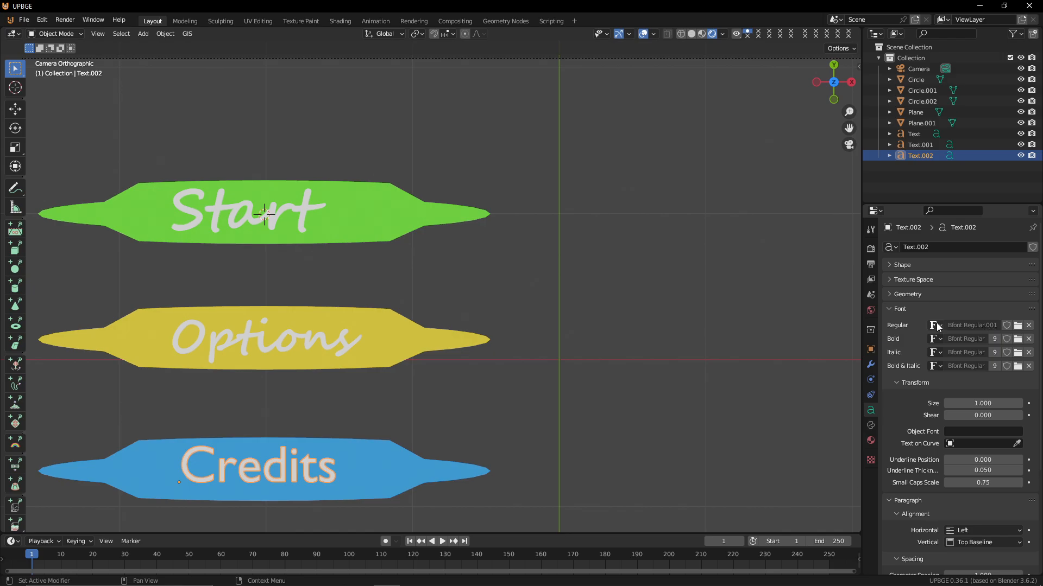
{"action": "left_click", "coordinate": [1028, 327]}
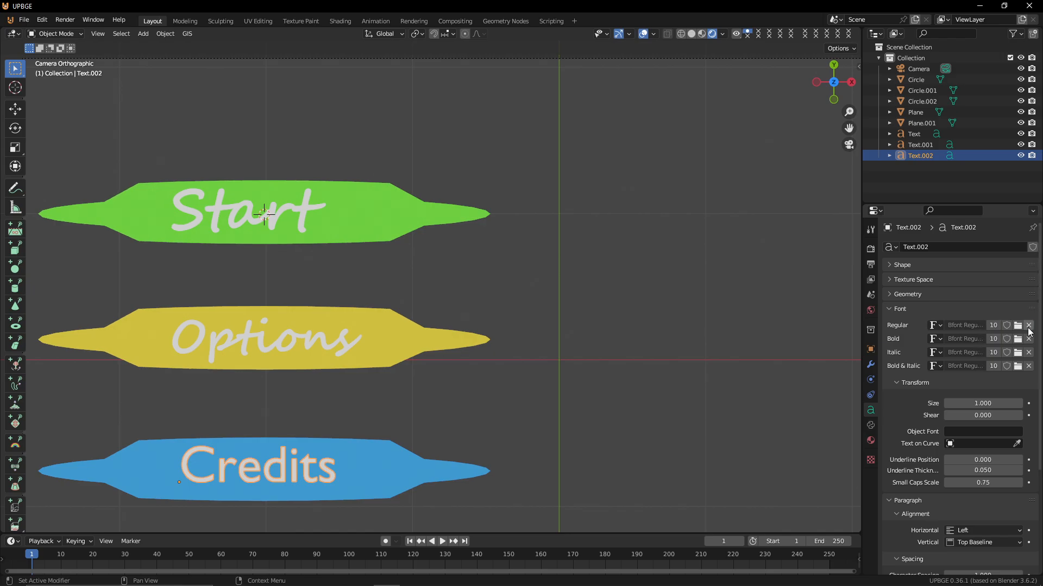
{"action": "left_click", "coordinate": [933, 325]}
{"action": "left_click", "coordinate": [858, 351]}
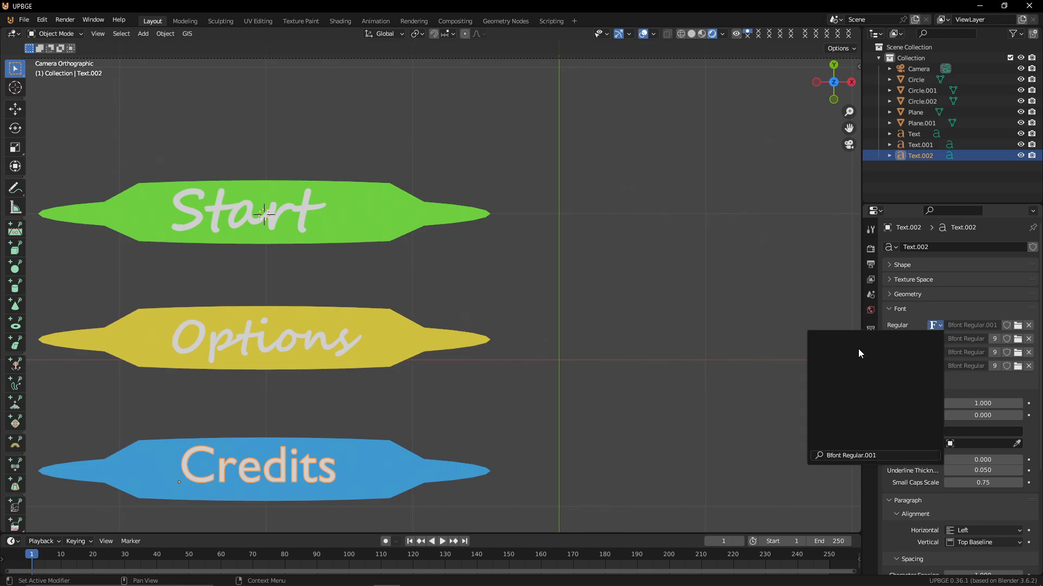
{"action": "left_click", "coordinate": [932, 325]}
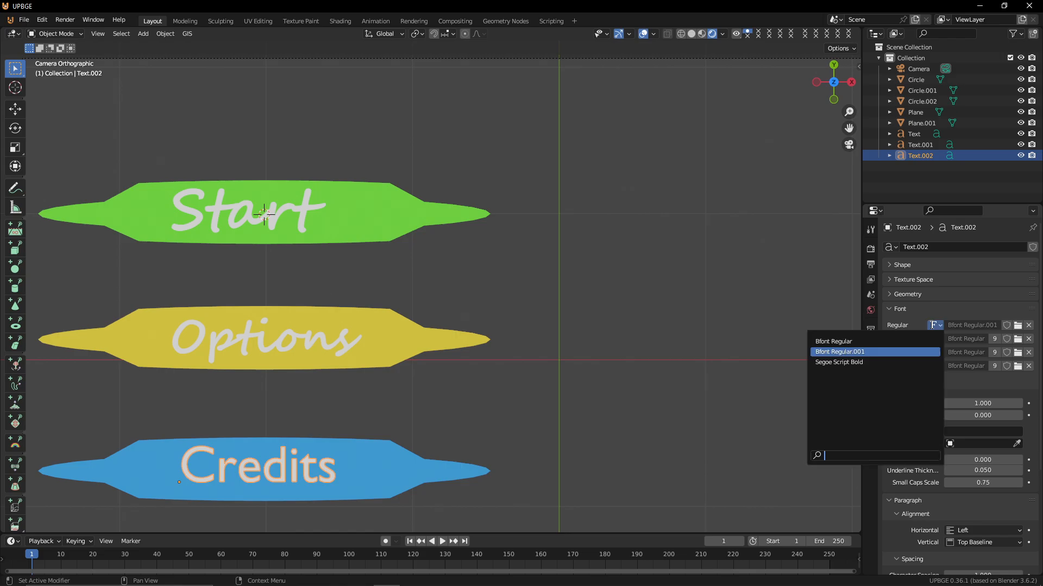
{"action": "left_click", "coordinate": [858, 362]}
Scale up and reposition the Credits text on the blue leaf
{"action": "key", "text": "s"}
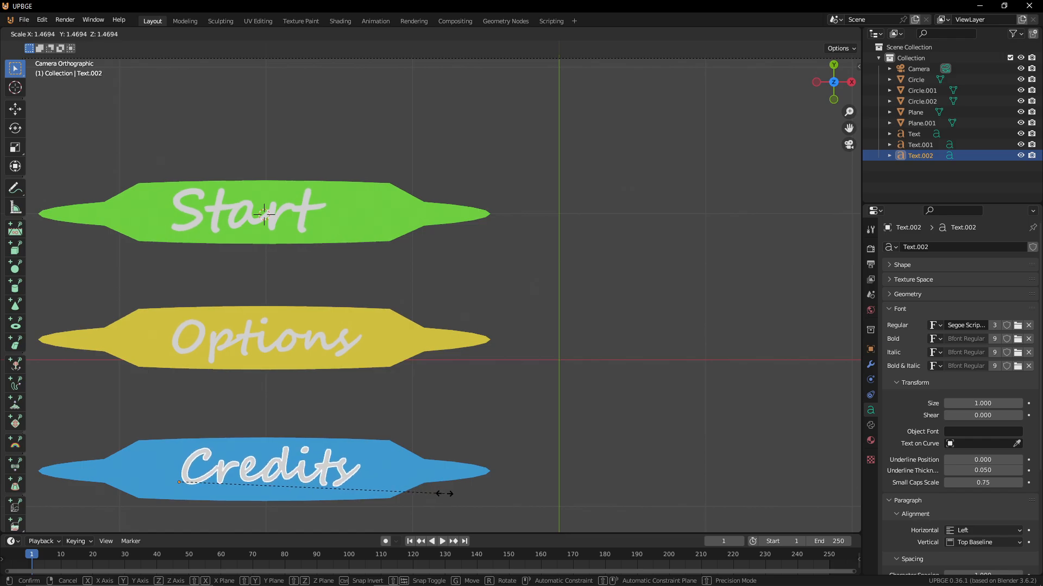
{"action": "left_click", "coordinate": [445, 493]}
{"action": "key", "text": "g"}
{"action": "left_click", "coordinate": [432, 494]}
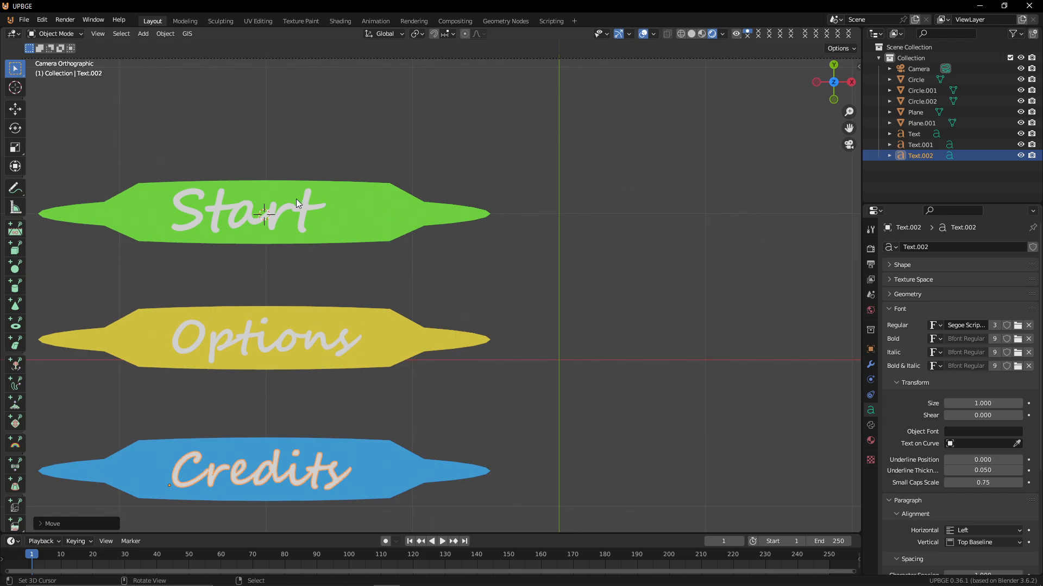
Try a bevel depth on the Start text's geometry, then reset the depth to 0 m
{"action": "left_click", "coordinate": [238, 208]}
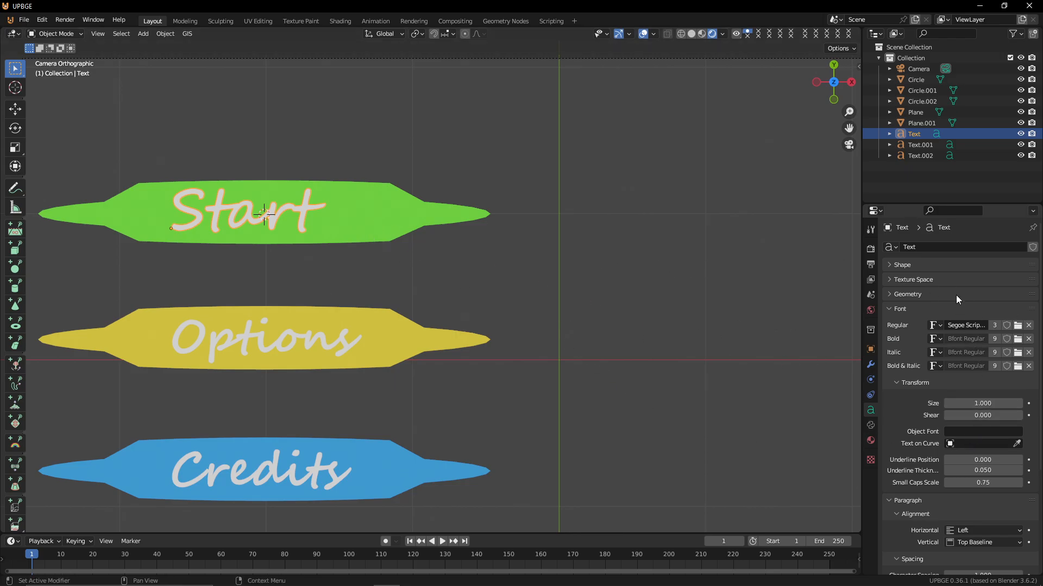
{"action": "left_click", "coordinate": [910, 296]}
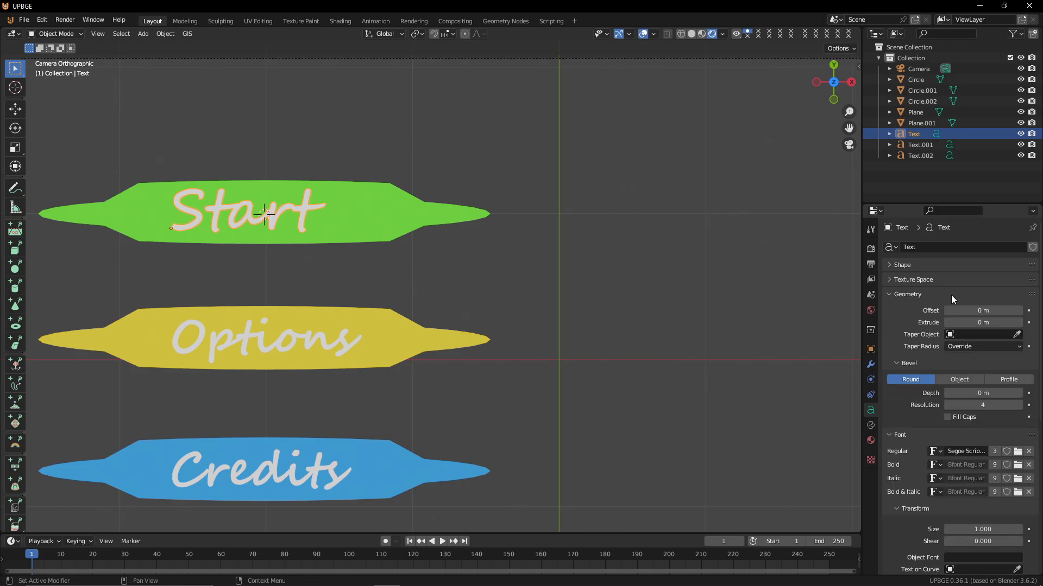
{"action": "mouse_move", "coordinate": [977, 322]}
{"action": "left_mouse_down"}
{"action": "mouse_move", "coordinate": [1021, 321]}
{"action": "mouse_move", "coordinate": [977, 321]}
{"action": "mouse_move", "coordinate": [1021, 310]}
{"action": "mouse_move", "coordinate": [981, 310]}
{"action": "left_mouse_up"}
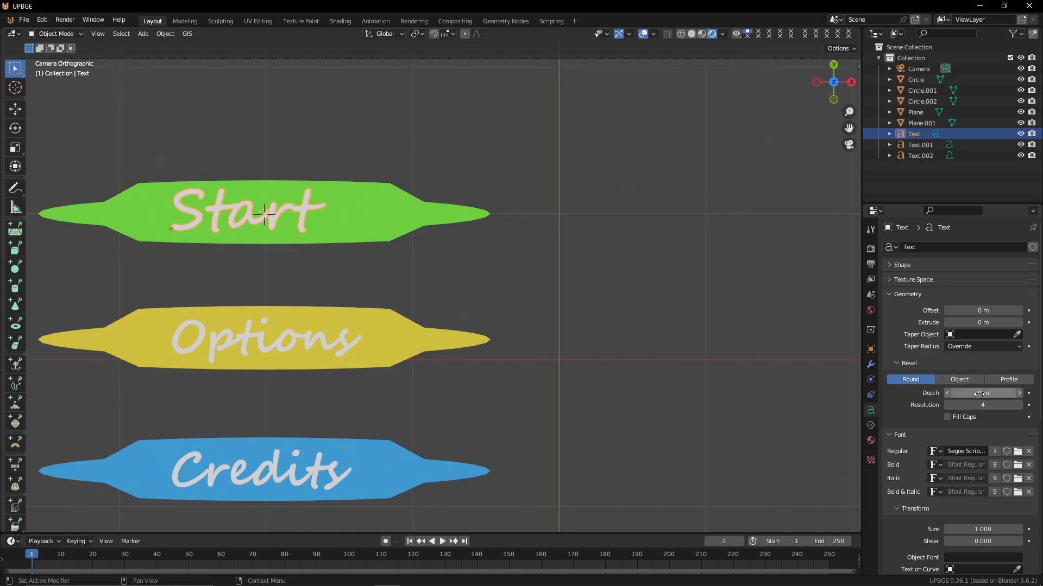
{"action": "mouse_move", "coordinate": [980, 393]}
{"action": "left_mouse_down"}
{"action": "mouse_move", "coordinate": [994, 393]}
{"action": "mouse_move", "coordinate": [976, 393]}
{"action": "left_mouse_up"}
{"action": "scroll", "coordinate": [247, 278], "scroll_direction": "up", "scroll_amount": 2}
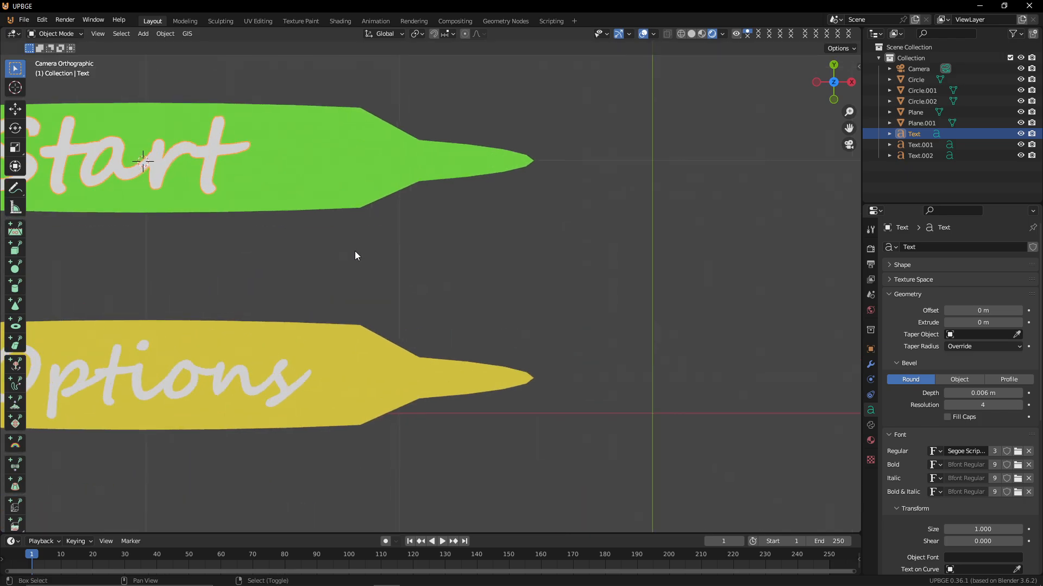
{"action": "scroll", "coordinate": [354, 250], "scroll_direction": "up", "scroll_amount": 2}
{"action": "scroll", "coordinate": [211, 234], "scroll_direction": "up", "scroll_amount": 4}
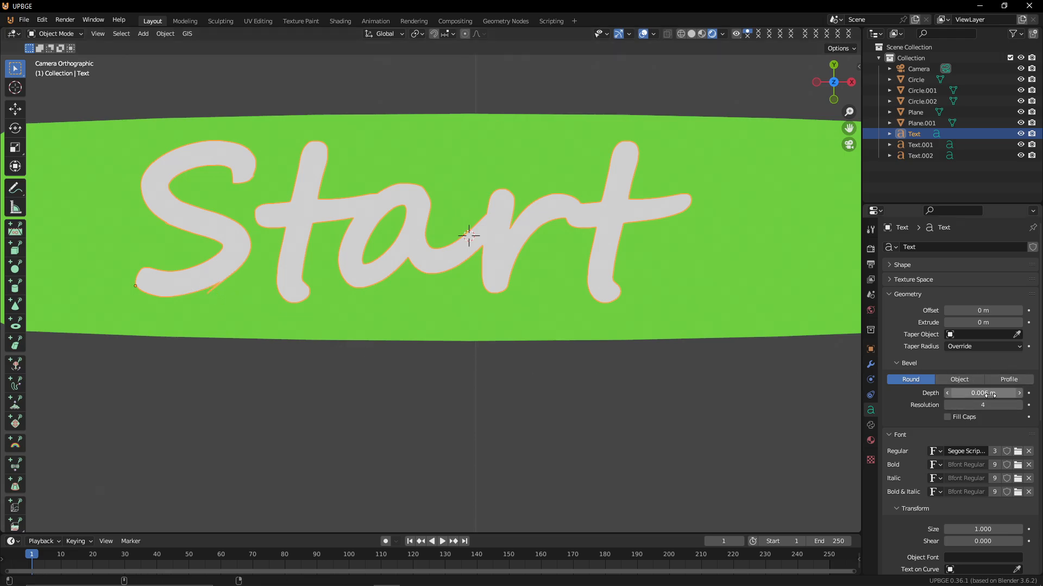
{"action": "mouse_move", "coordinate": [987, 394]}
{"action": "left_mouse_down"}
{"action": "mouse_move", "coordinate": [972, 394]}
{"action": "mouse_move", "coordinate": [995, 394]}
{"action": "mouse_move", "coordinate": [996, 405]}
{"action": "mouse_move", "coordinate": [980, 393]}
{"action": "mouse_move", "coordinate": [1007, 393]}
{"action": "mouse_move", "coordinate": [983, 394]}
{"action": "left_mouse_up"}
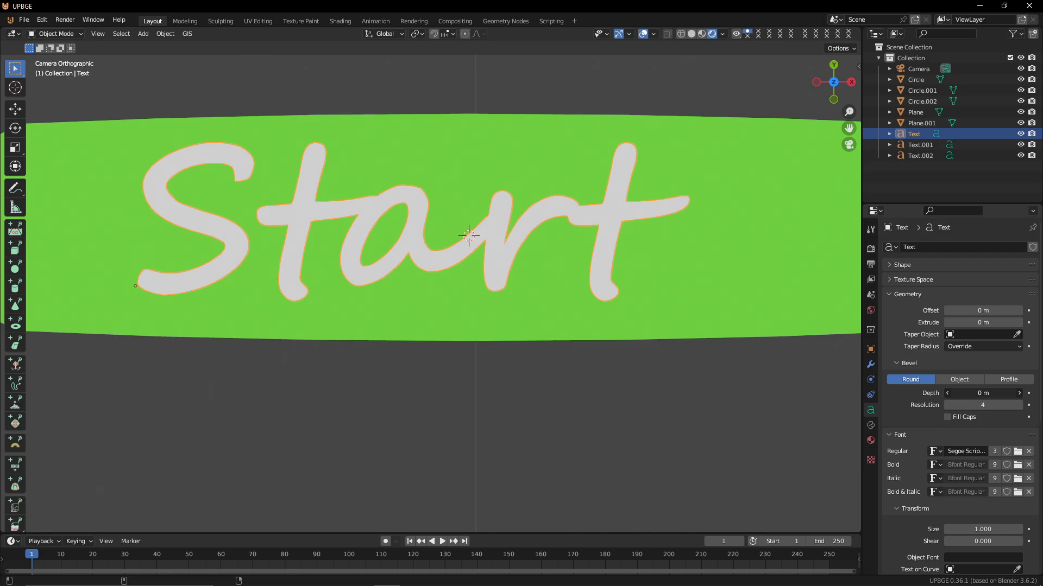
{"action": "scroll", "coordinate": [650, 300], "scroll_direction": "down", "scroll_amount": 8}
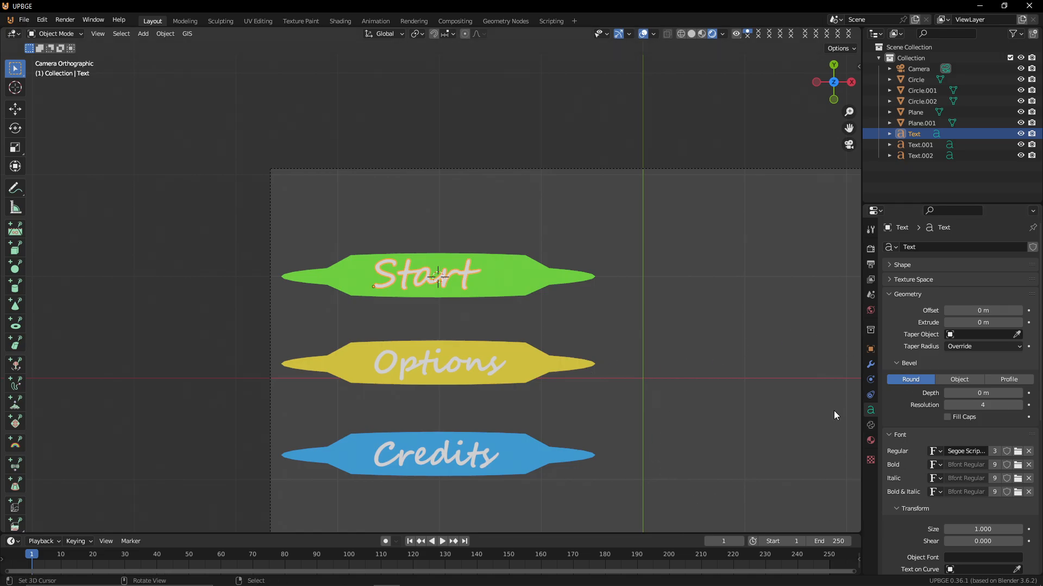
Set the emission color of the Credits text's shared text material to black
{"action": "left_click", "coordinate": [444, 466]}
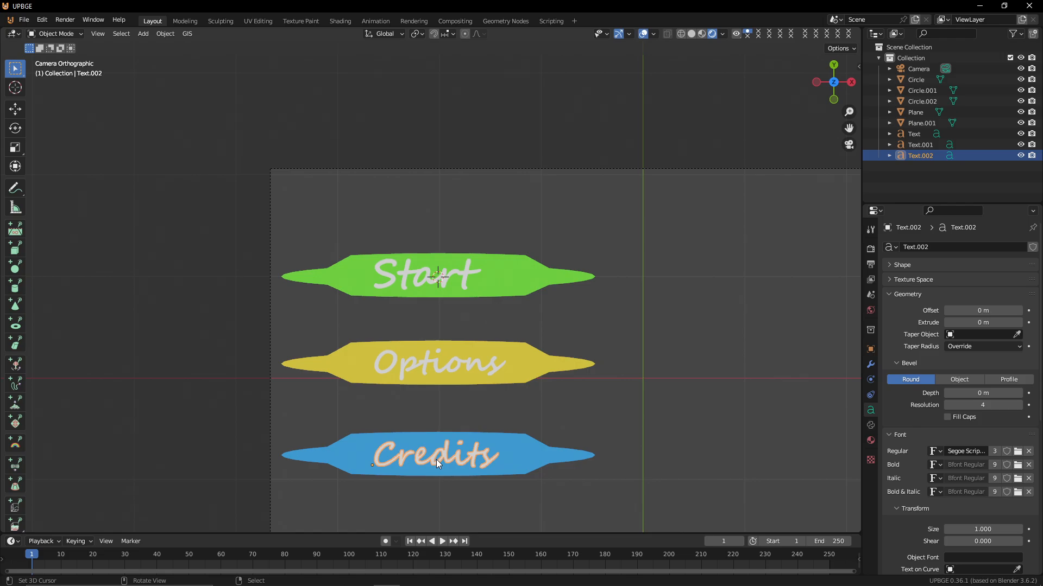
{"action": "left_click", "coordinate": [871, 439]}
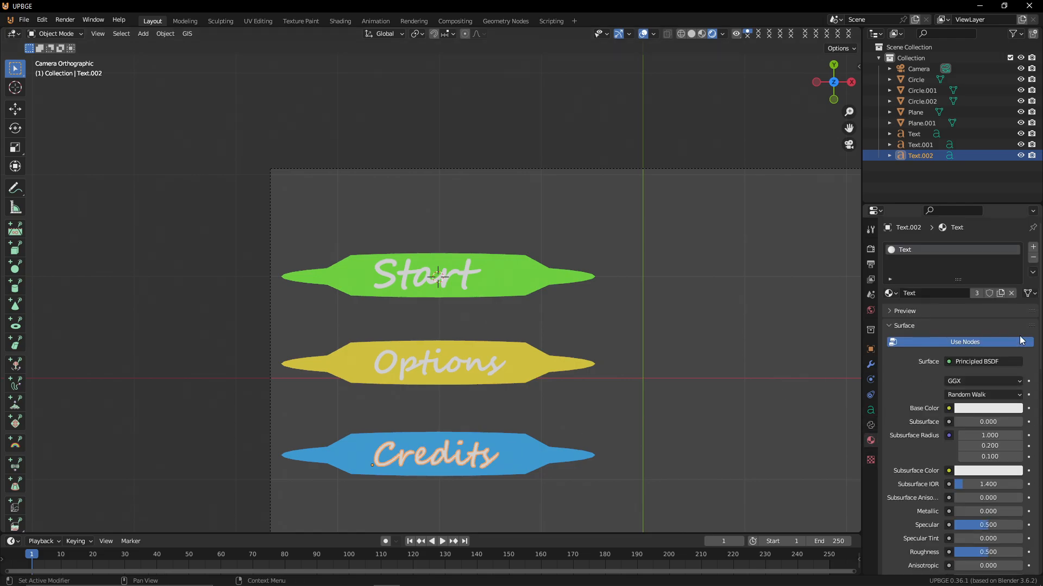
{"action": "scroll", "coordinate": [983, 570], "scroll_direction": "down", "scroll_amount": 10}
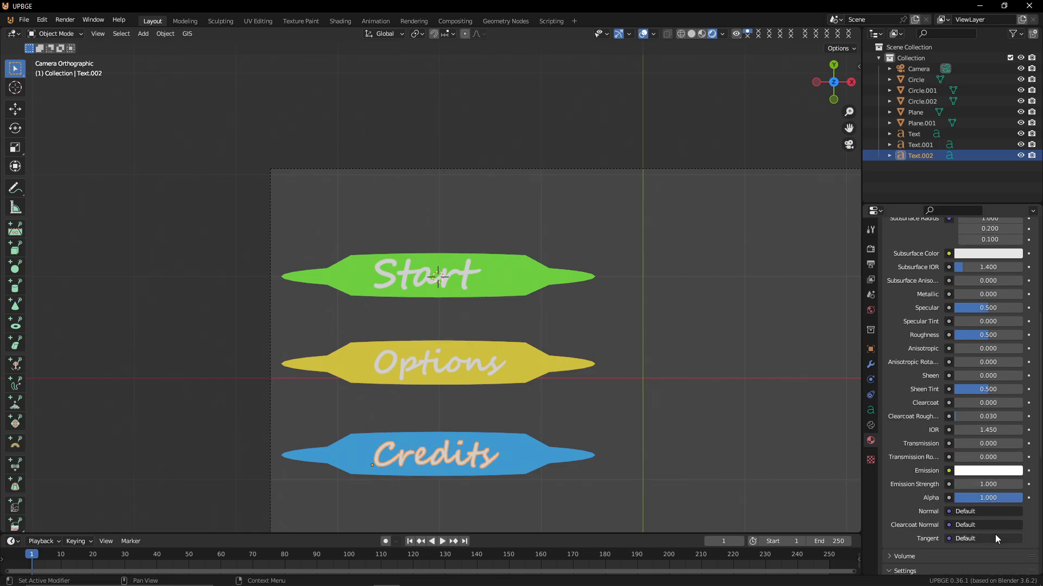
{"action": "left_click", "coordinate": [993, 470]}
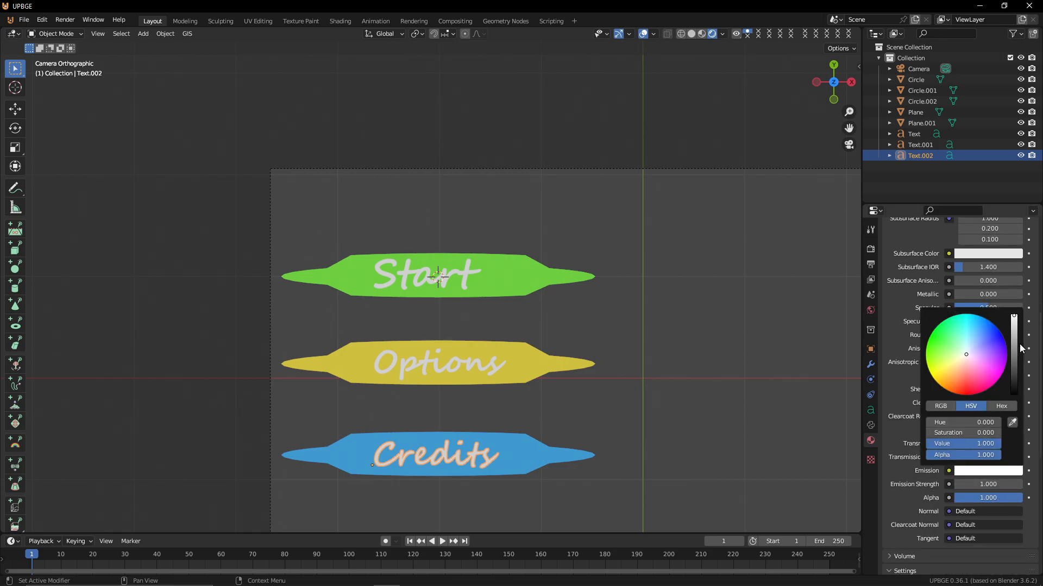
{"action": "left_click_drag", "start_coordinate": [1013, 347], "coordinate": [1013, 396]}
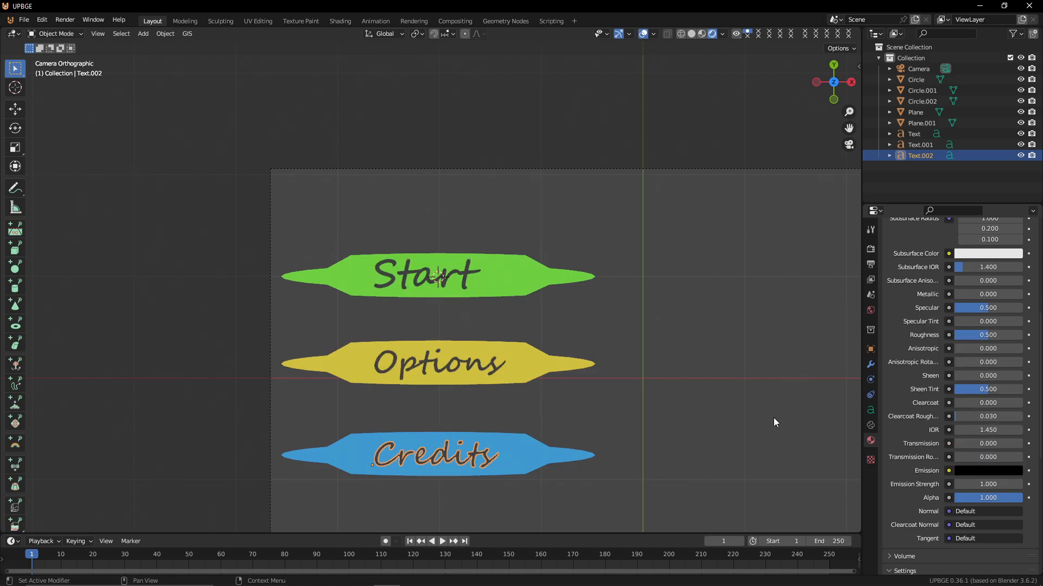
{"action": "key", "text": "Tab"}
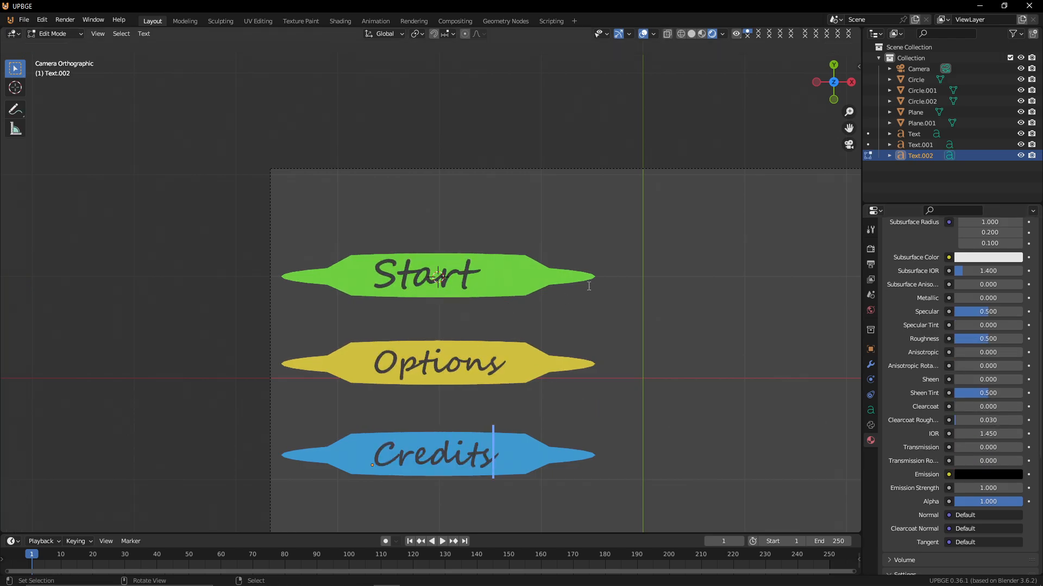
{"action": "scroll", "coordinate": [536, 332], "scroll_direction": "up", "scroll_amount": 1}
{"action": "key", "text": "Tab"}
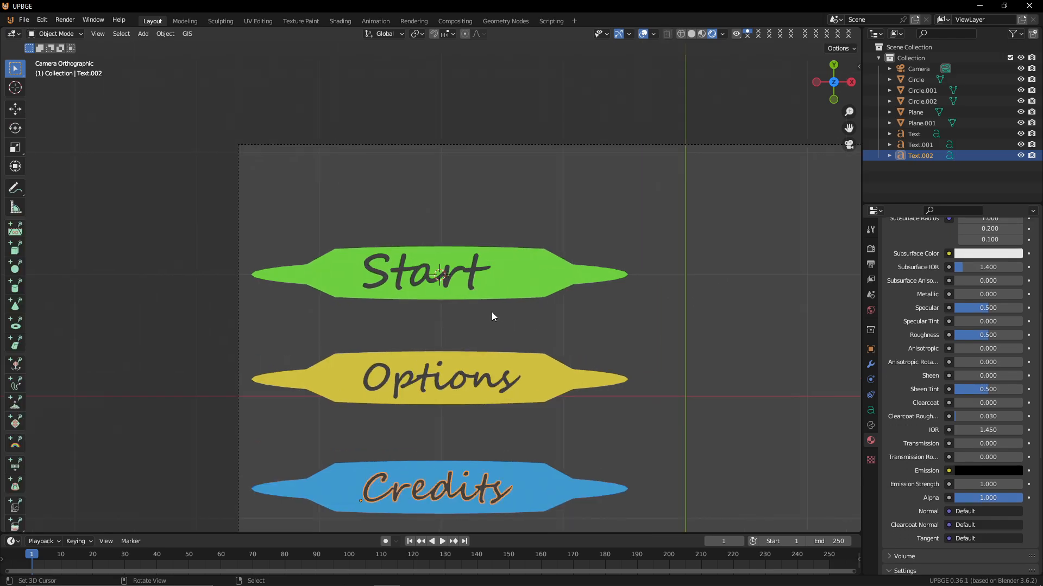
{"action": "left_click", "coordinate": [494, 343]}
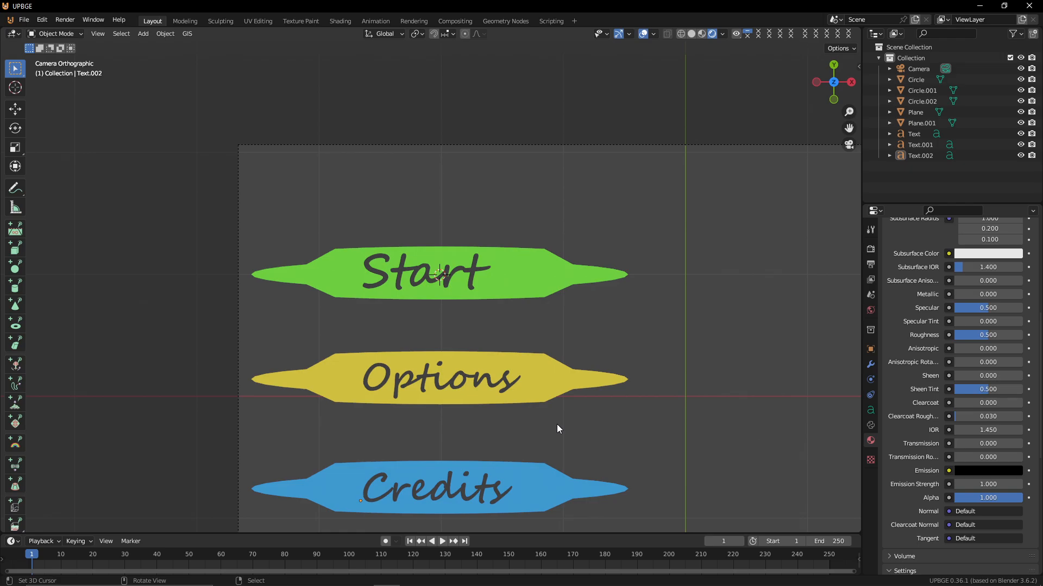
Select the Start text and scale it up very slightly
{"action": "left_click", "coordinate": [368, 265]}
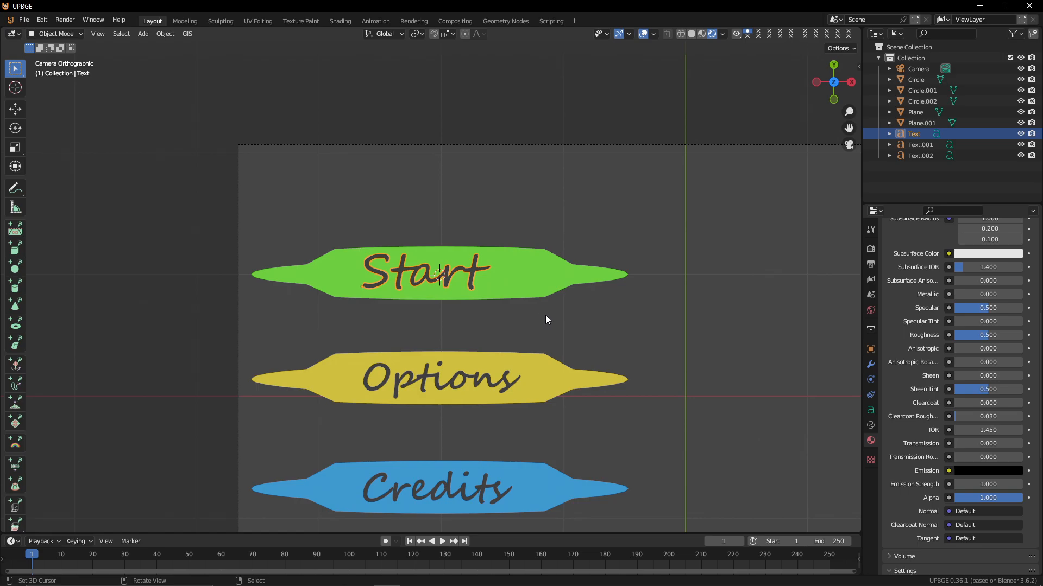
{"action": "key", "text": "s"}
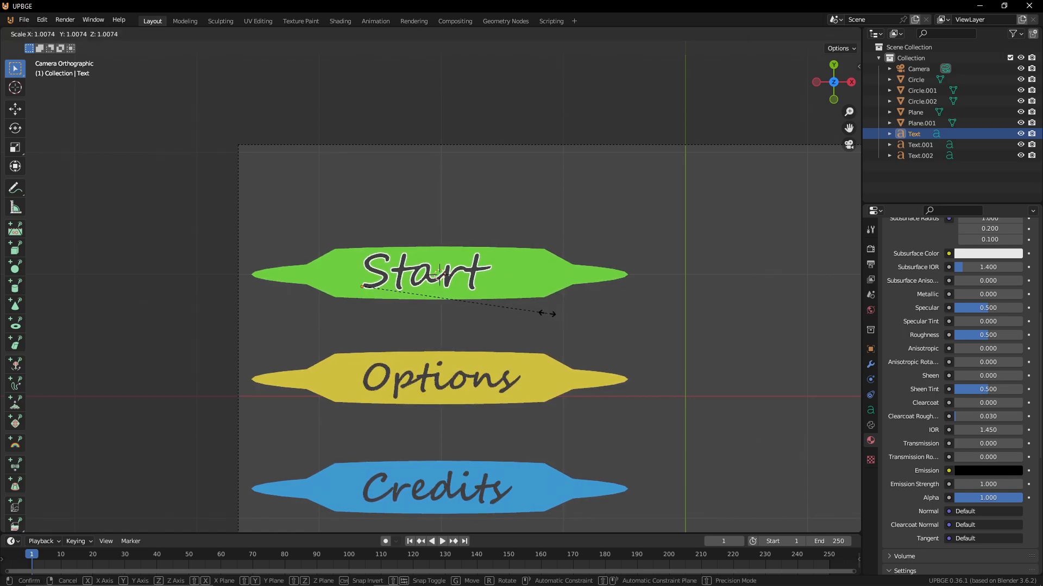
{"action": "left_click", "coordinate": [547, 313]}
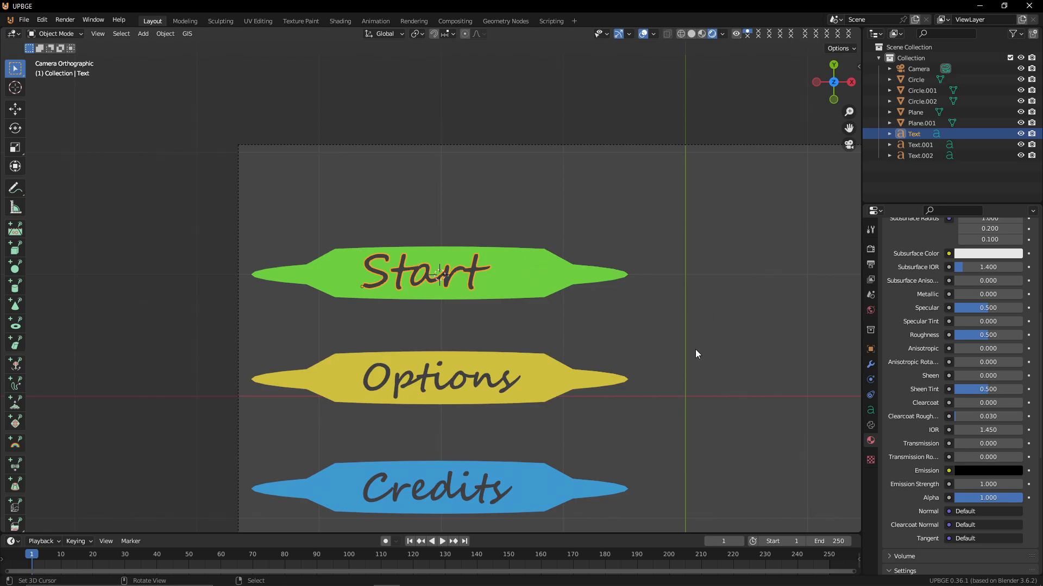
Set the Start text's paragraph alignment to Center horizontally and Middle vertically
{"action": "scroll", "coordinate": [934, 529], "scroll_direction": "down", "scroll_amount": 5}
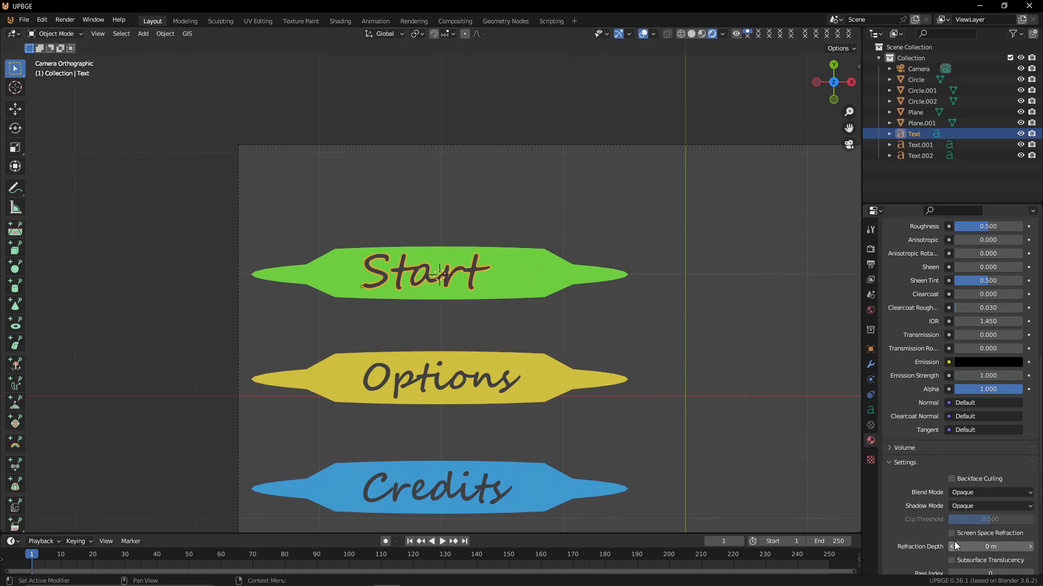
{"action": "scroll", "coordinate": [954, 542], "scroll_direction": "down", "scroll_amount": 5}
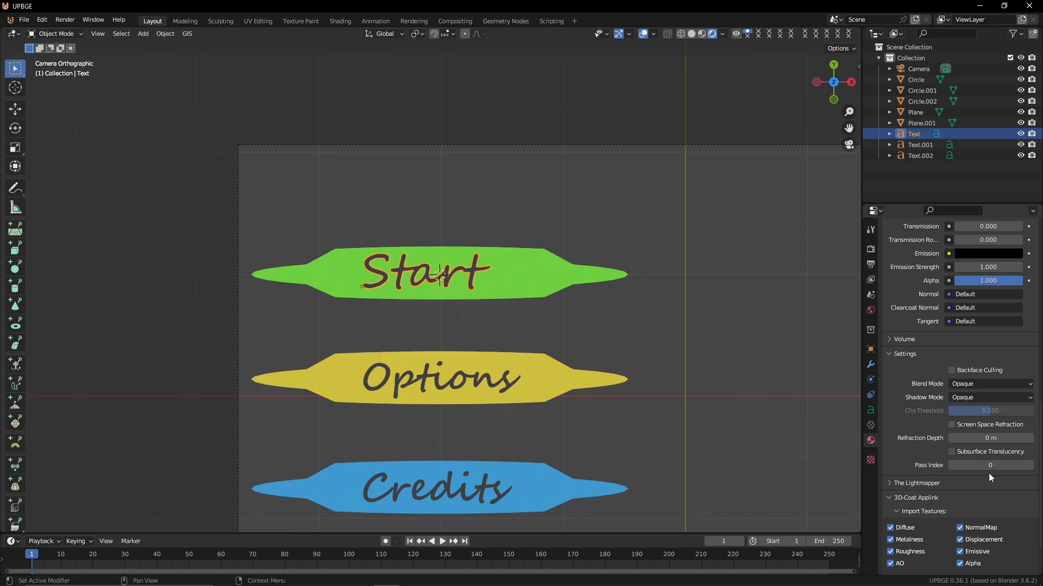
{"action": "scroll", "coordinate": [988, 473], "scroll_direction": "down", "scroll_amount": 3}
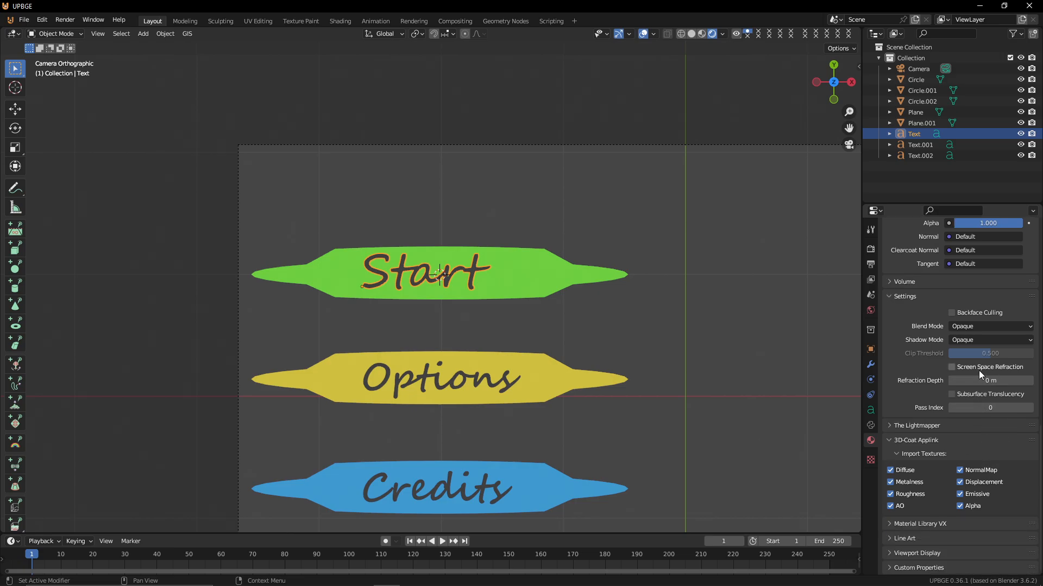
{"action": "scroll", "coordinate": [978, 367], "scroll_direction": "up", "scroll_amount": 13}
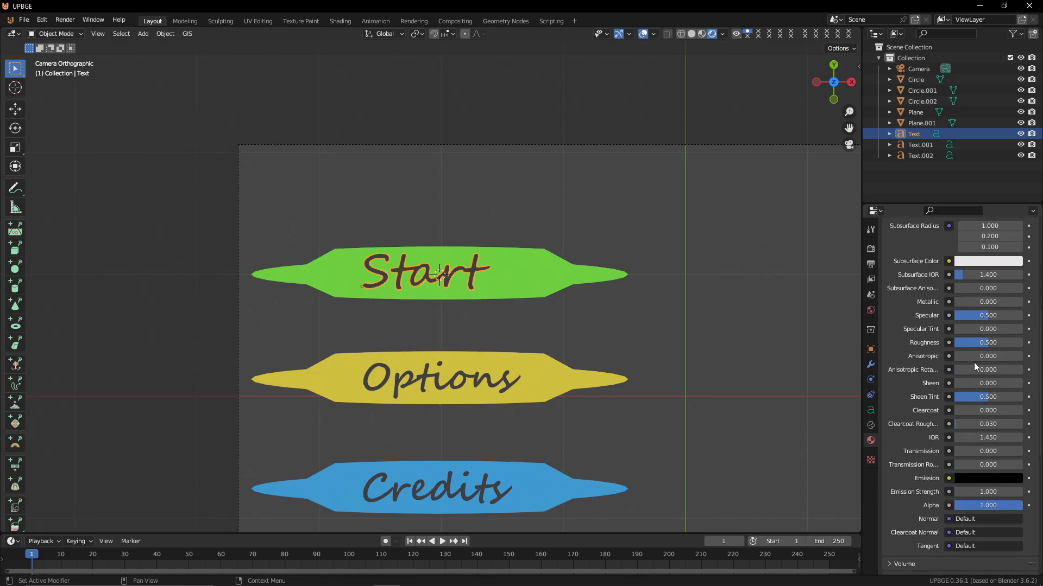
{"action": "scroll", "coordinate": [973, 362], "scroll_direction": "up", "scroll_amount": 4}
{"action": "left_click", "coordinate": [871, 412]}
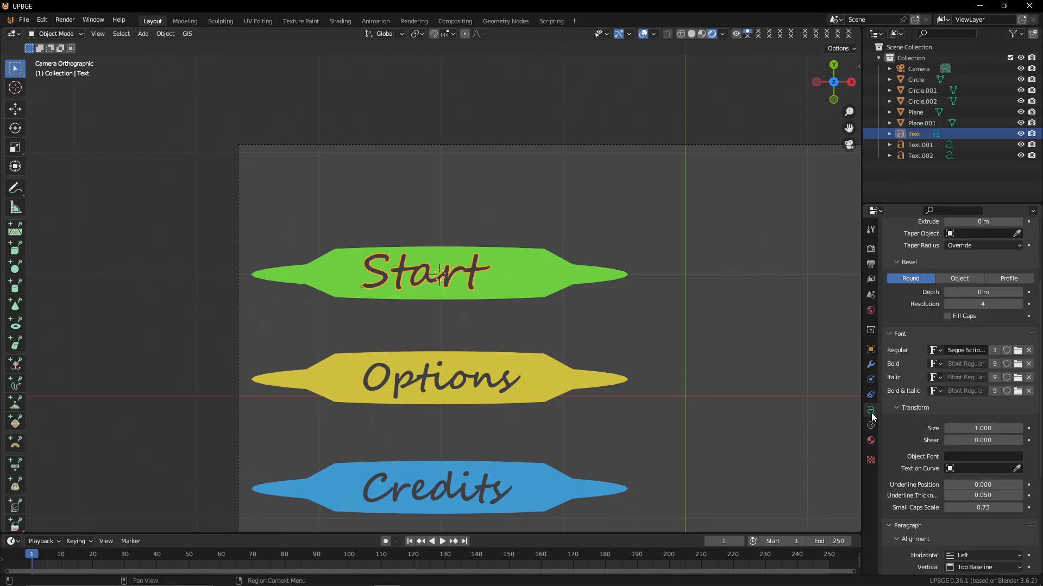
{"action": "scroll", "coordinate": [1018, 388], "scroll_direction": "down", "scroll_amount": 9}
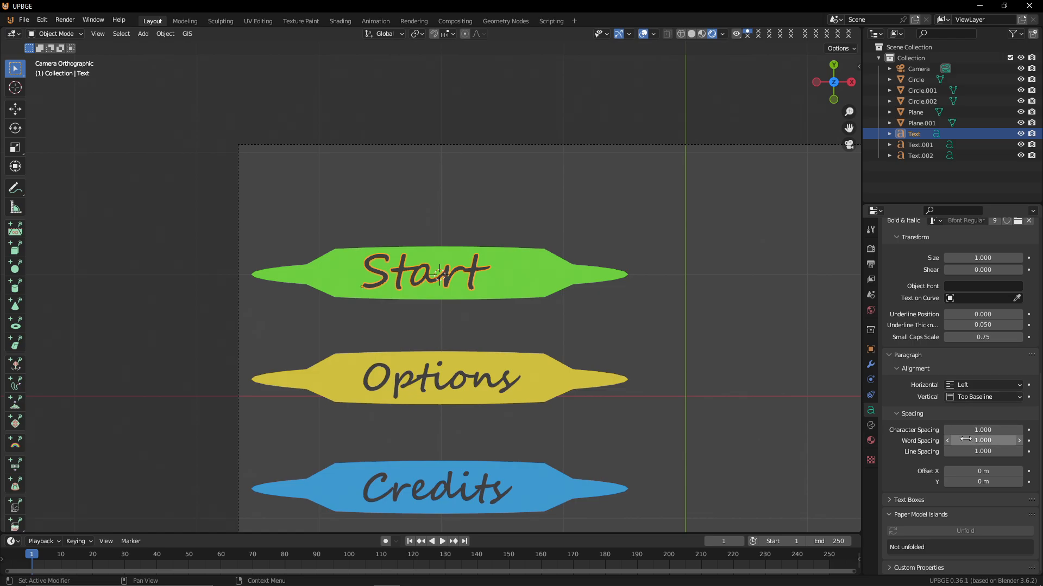
{"action": "left_click", "coordinate": [994, 386]}
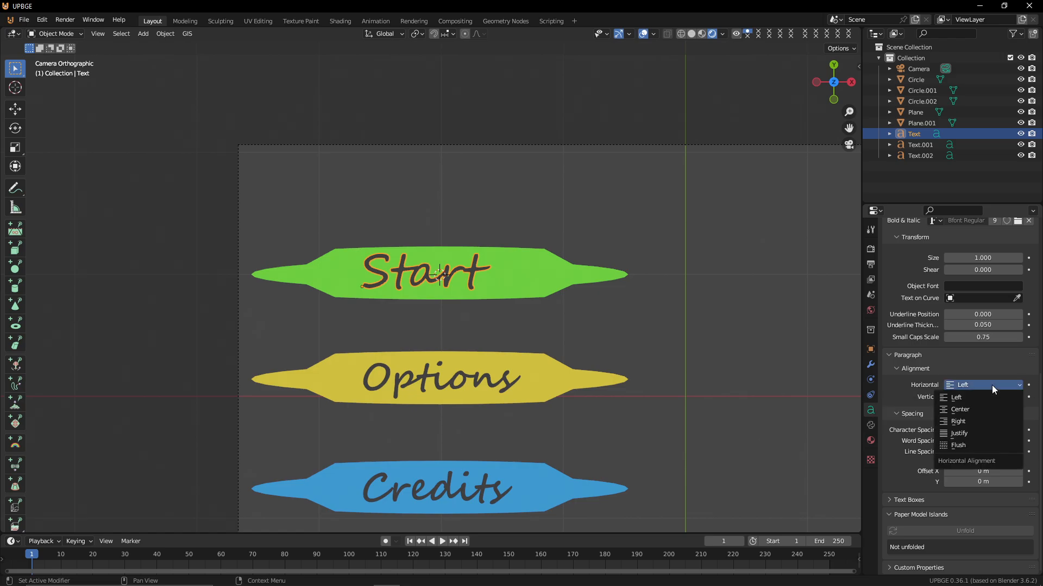
{"action": "left_click", "coordinate": [977, 409]}
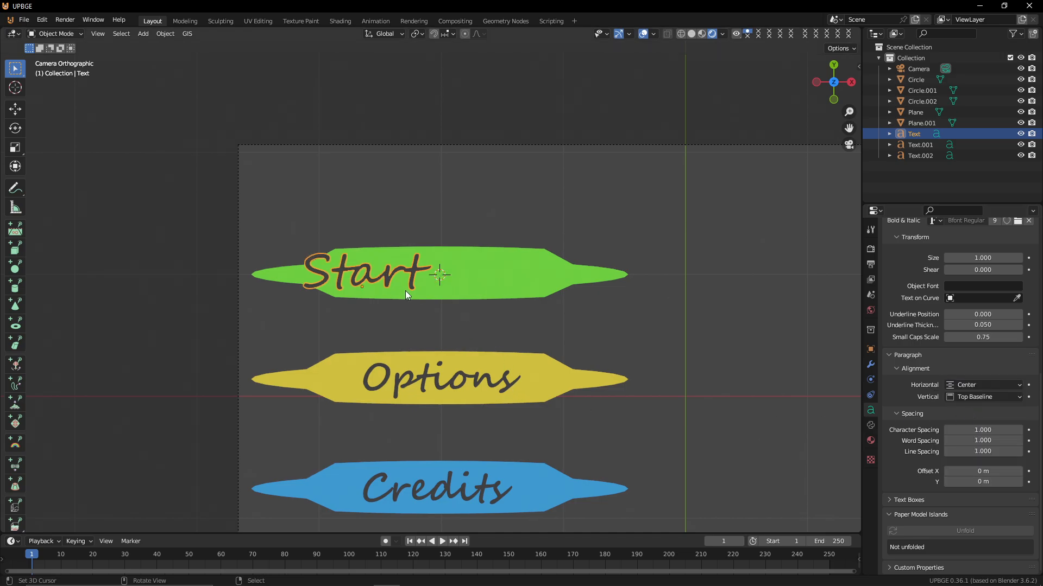
{"action": "left_click", "coordinate": [968, 397]}
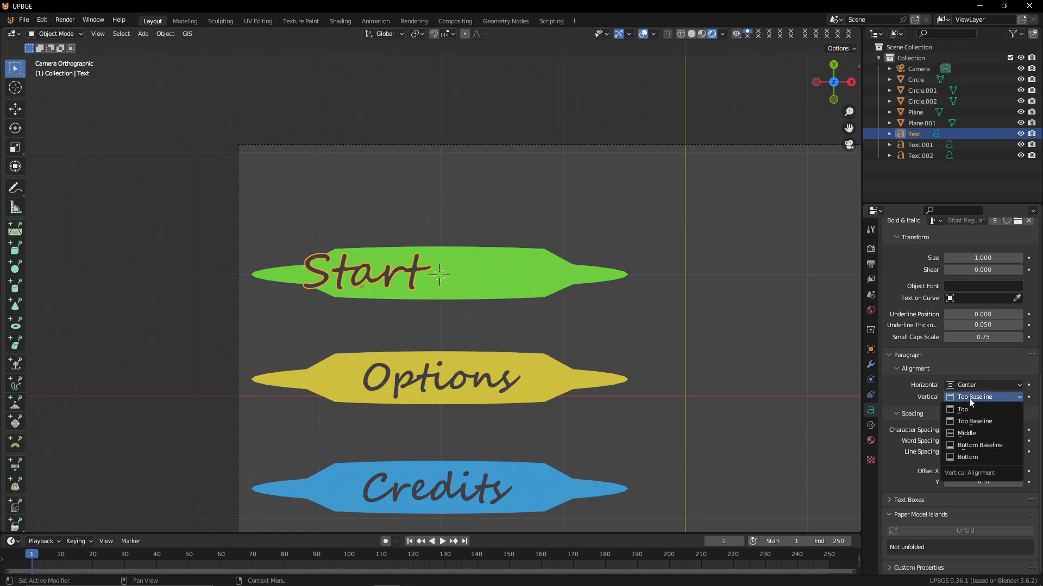
{"action": "left_click", "coordinate": [972, 433]}
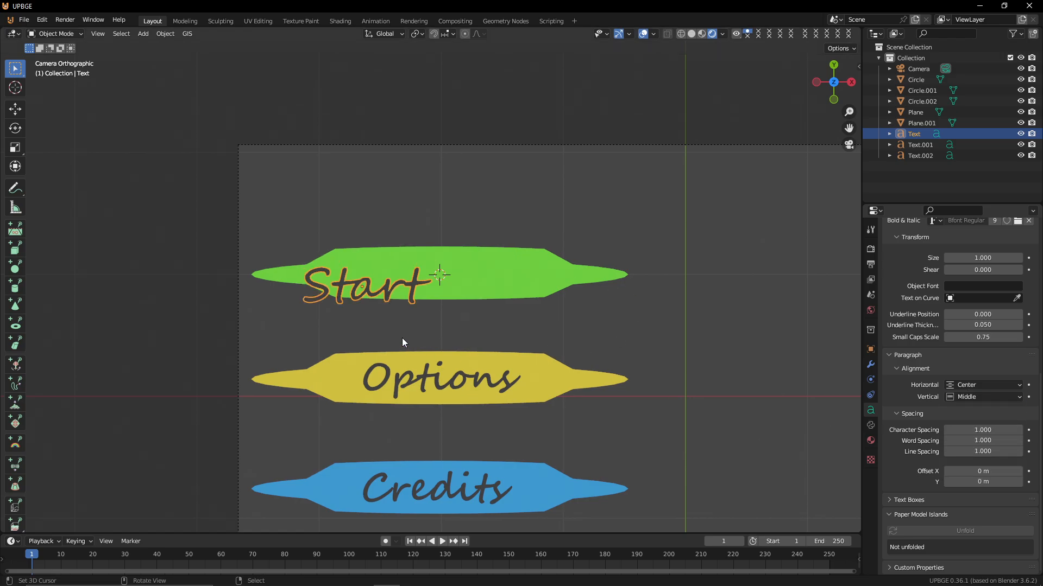
Move the Start text to centre it on the green leaf
{"action": "key", "text": "g"}
{"action": "left_click", "coordinate": [471, 321]}
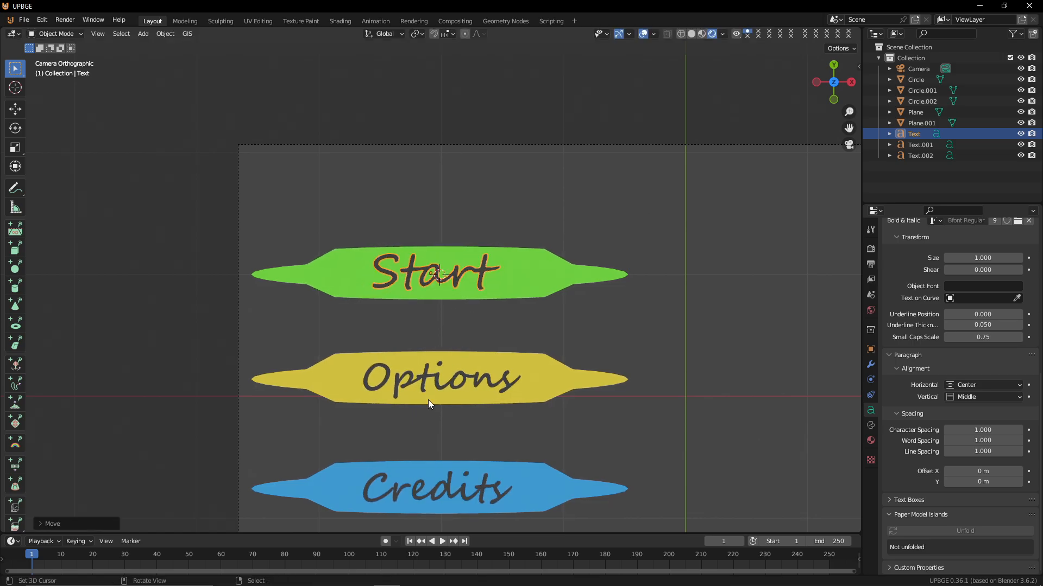
Set the Options text's alignment to Center and Middle and centre it on the yellow leaf
{"action": "left_click", "coordinate": [423, 385]}
{"action": "left_click", "coordinate": [990, 386]}
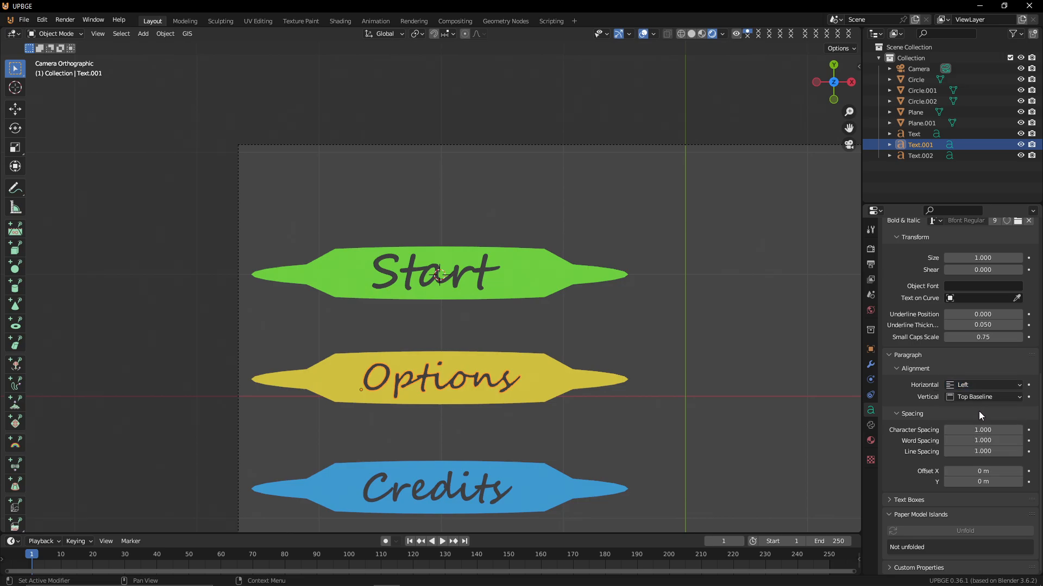
{"action": "left_click", "coordinate": [976, 386]}
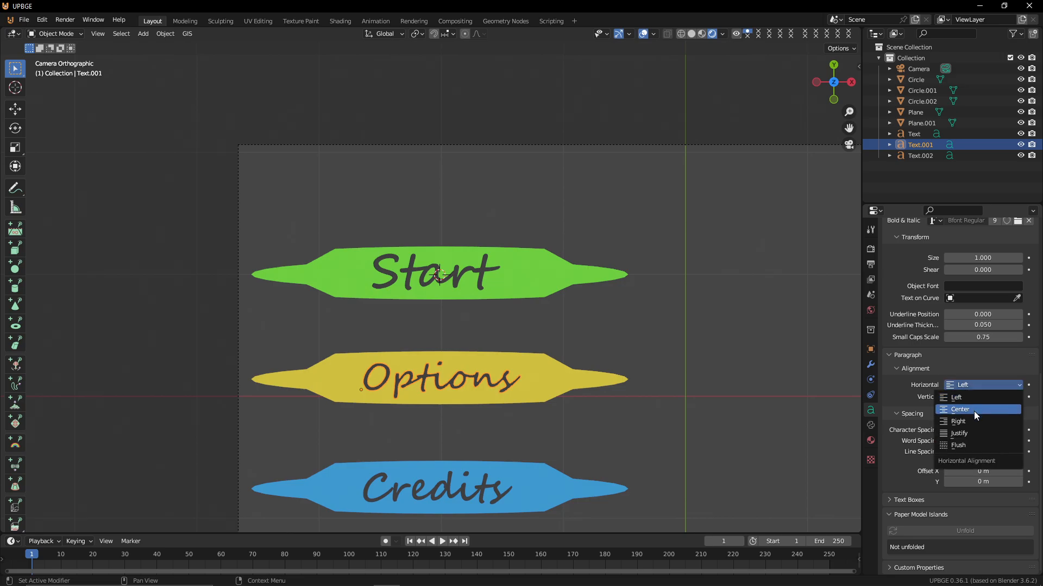
{"action": "left_click", "coordinate": [973, 411]}
{"action": "left_click", "coordinate": [972, 398]}
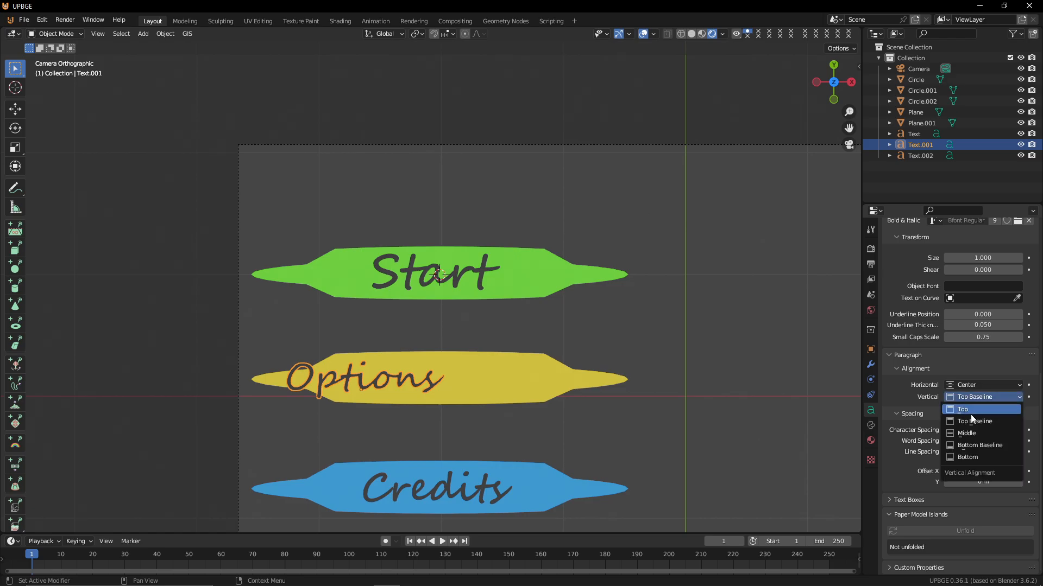
{"action": "left_click", "coordinate": [978, 432]}
{"action": "key", "text": "g"}
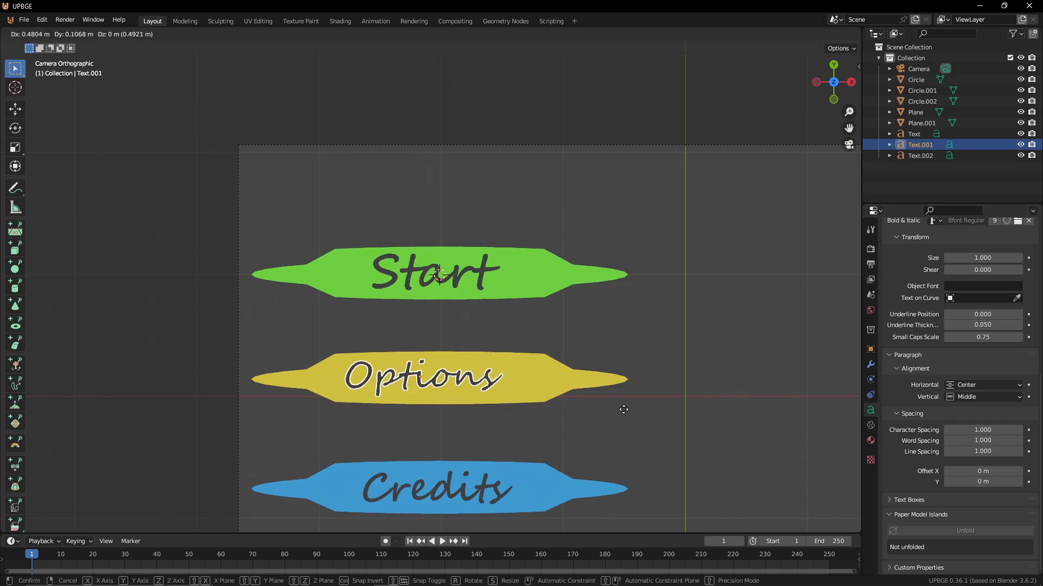
{"action": "left_click", "coordinate": [611, 439]}
Set the Credits text's alignment to Center and Middle and centre it on the blue leaf
{"action": "left_click", "coordinate": [475, 491]}
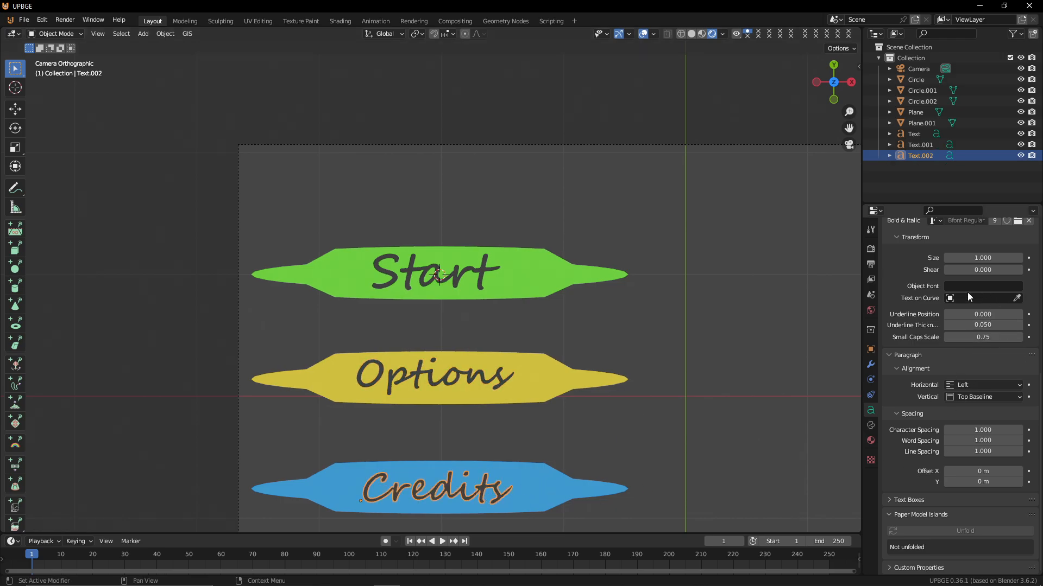
{"action": "left_click", "coordinate": [983, 384]}
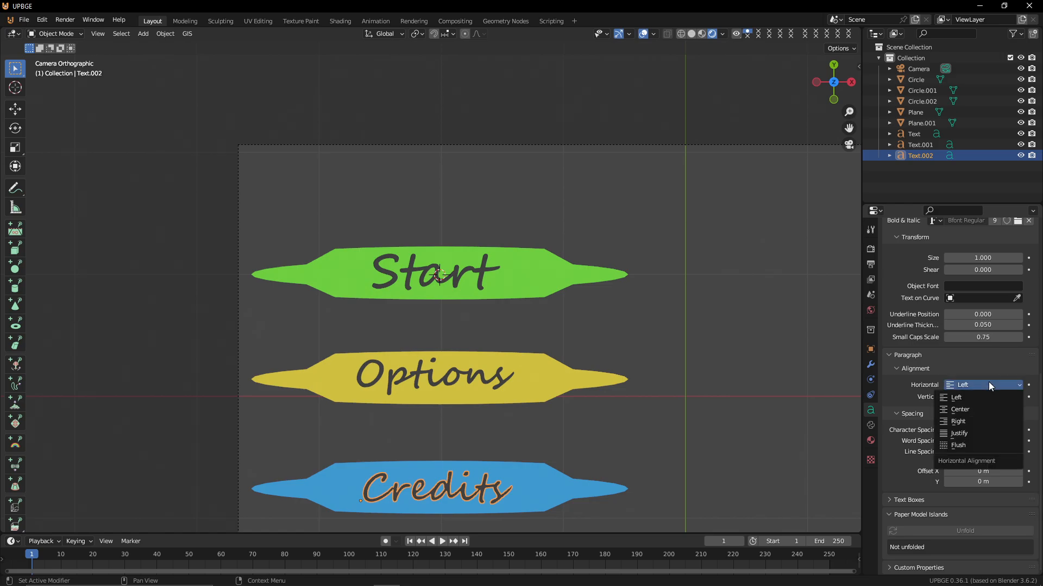
{"action": "left_click", "coordinate": [988, 412]}
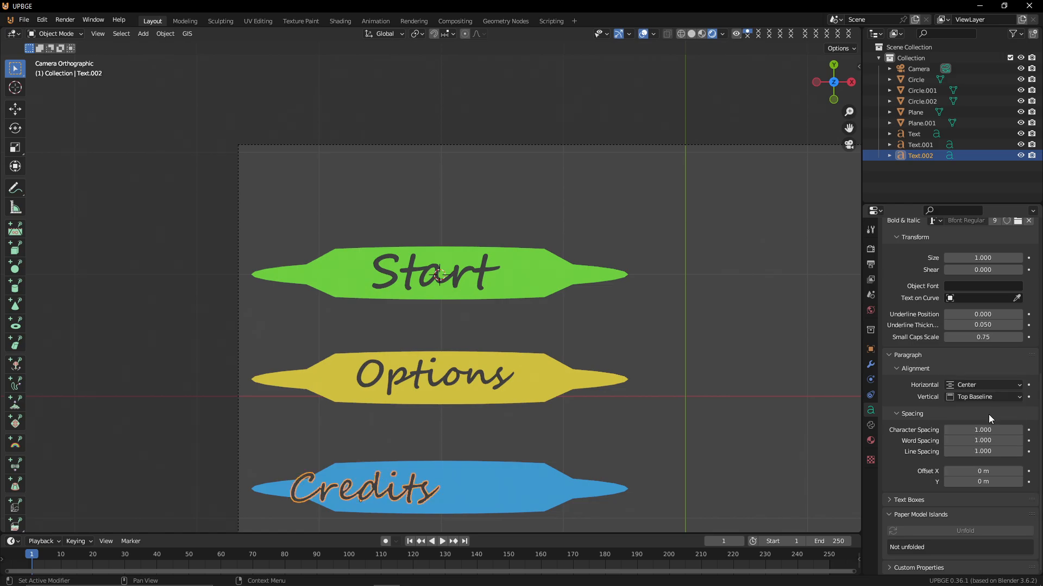
{"action": "left_click", "coordinate": [986, 396]}
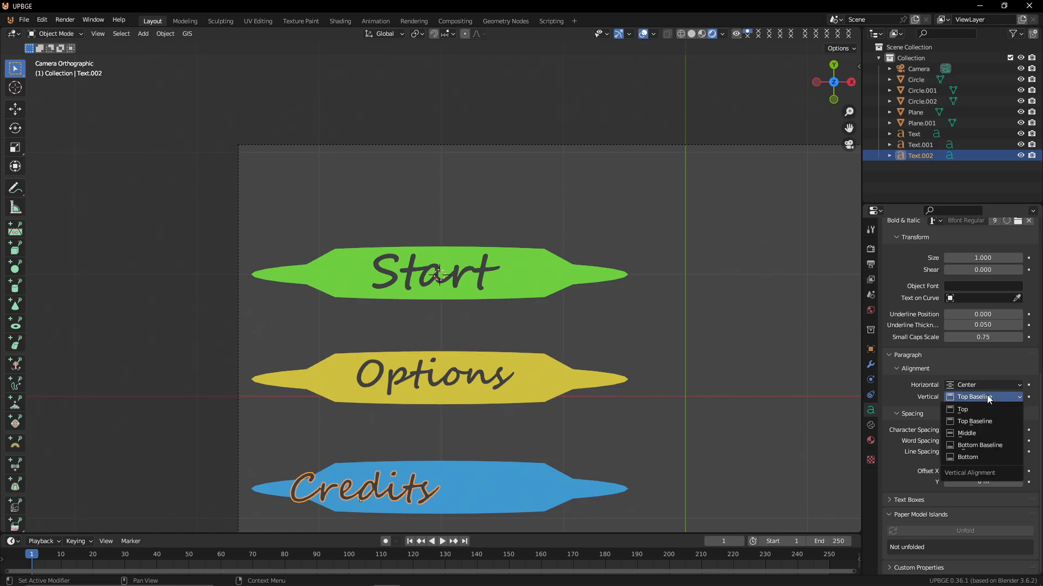
{"action": "left_click", "coordinate": [989, 433]}
{"action": "key", "text": "g"}
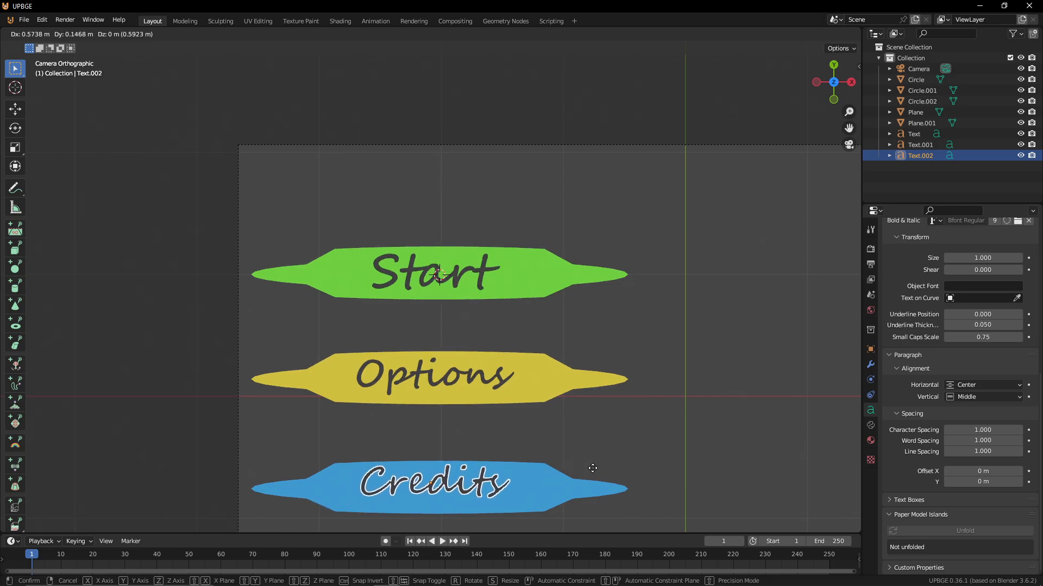
{"action": "left_click", "coordinate": [596, 478]}
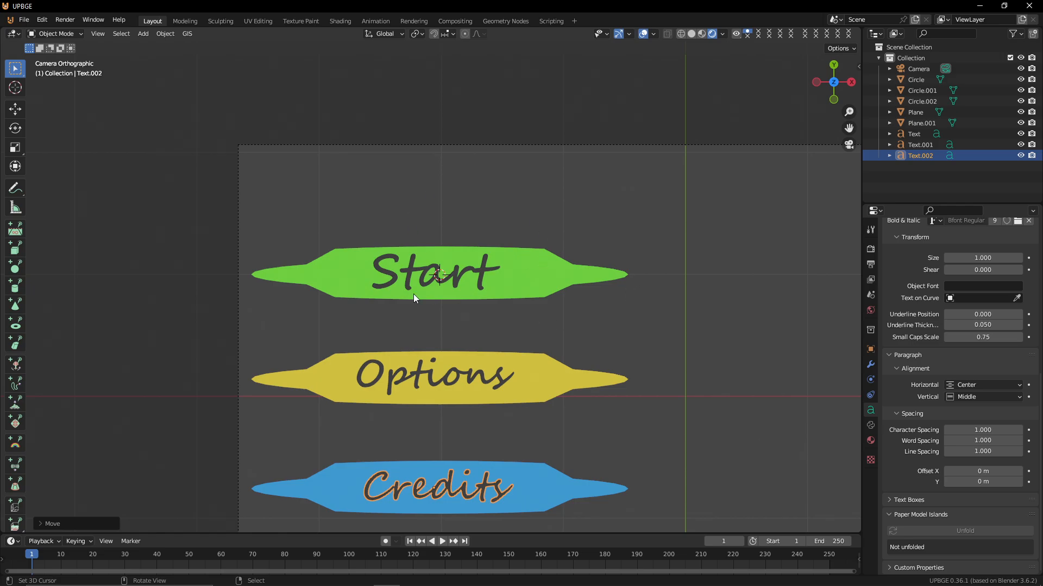
{"action": "left_click", "coordinate": [434, 390]}
{"action": "key", "text": "s"}
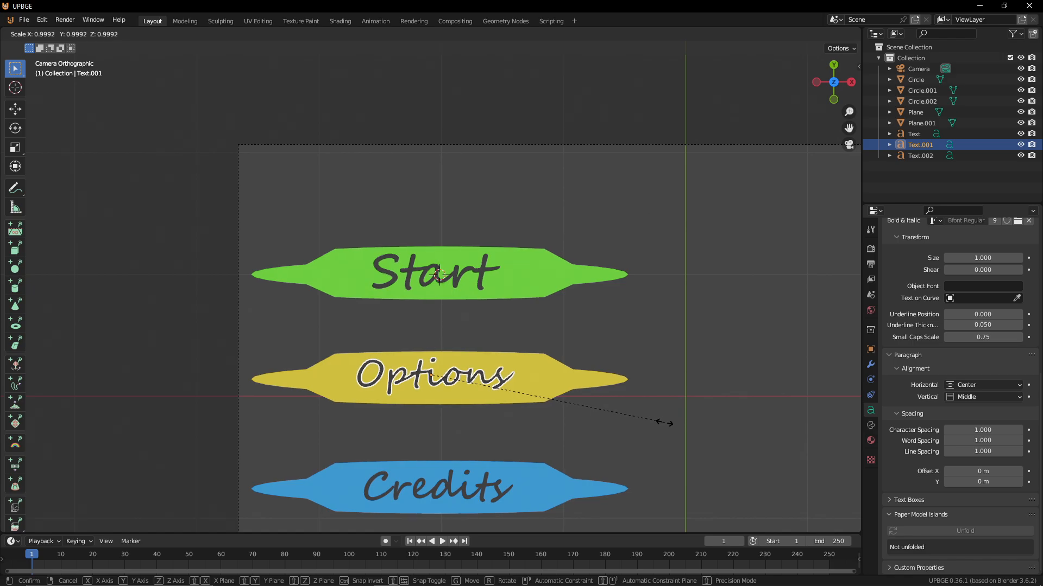
{"action": "right_click", "coordinate": [660, 423]}
{"action": "left_click", "coordinate": [543, 397]}
{"action": "key", "text": "s"}
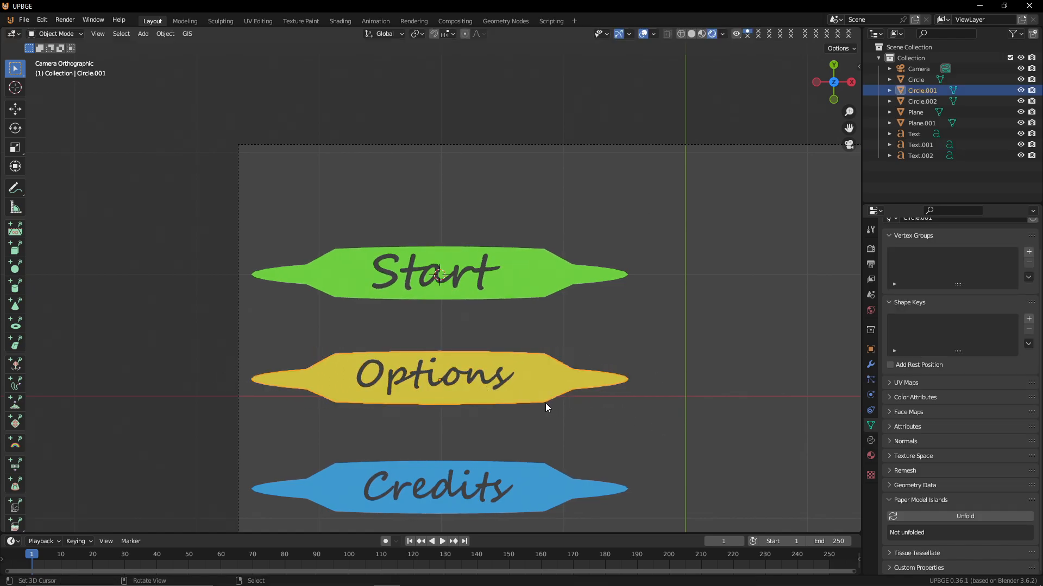
{"action": "right_click", "coordinate": [545, 403]}
{"action": "left_click", "coordinate": [500, 384]}
{"action": "key", "text": "s"}
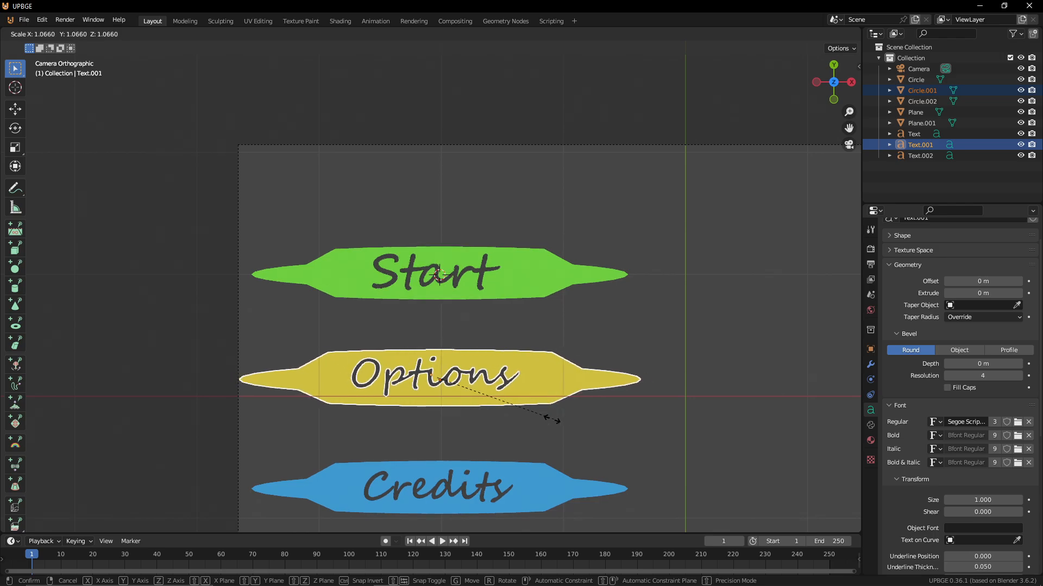
{"action": "right_click", "coordinate": [554, 419]}
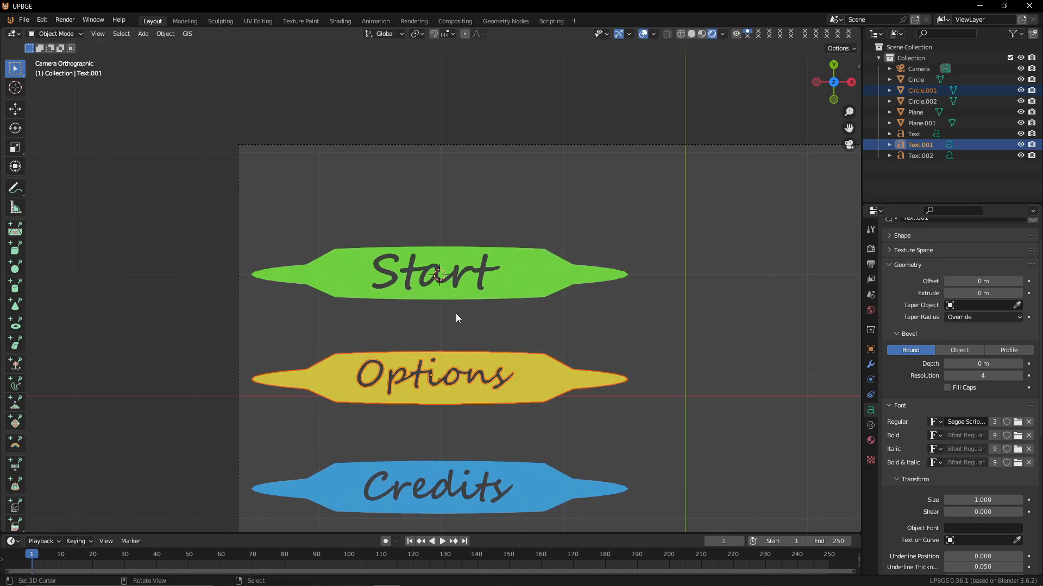
Parent the Start text to the green leaf object
{"action": "left_click", "coordinate": [451, 284]}
{"action": "left_click", "coordinate": [476, 287], "text": "shift"}
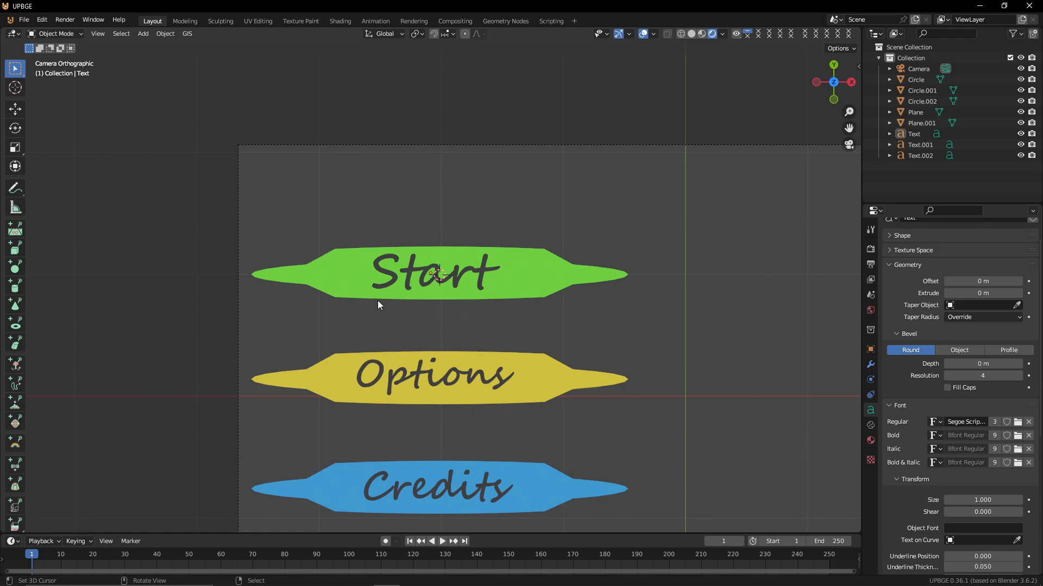
{"action": "left_click", "coordinate": [406, 271]}
{"action": "left_click", "coordinate": [367, 263], "text": "shift"}
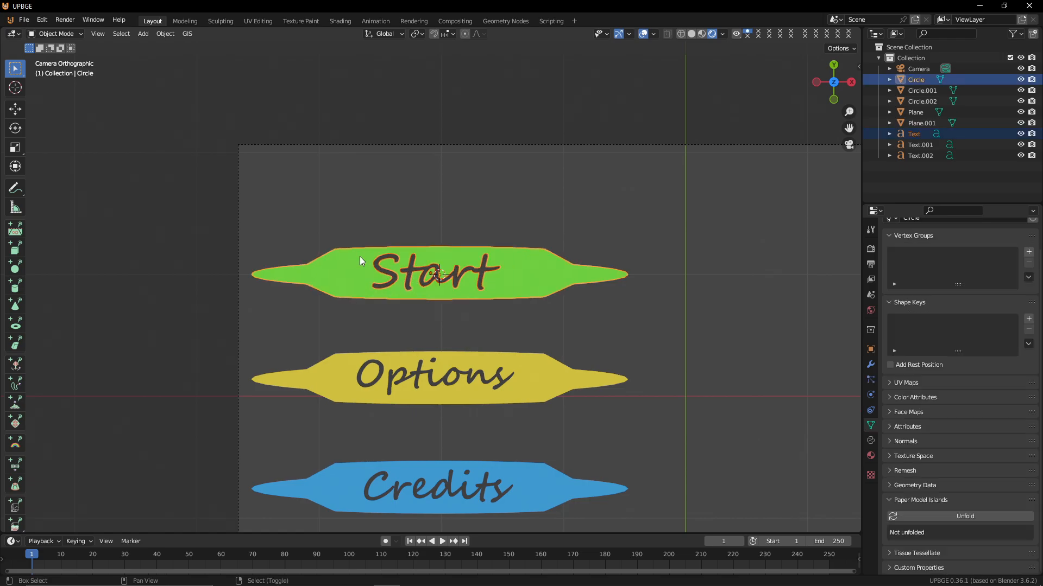
{"action": "key", "text": "ctrl+p"}
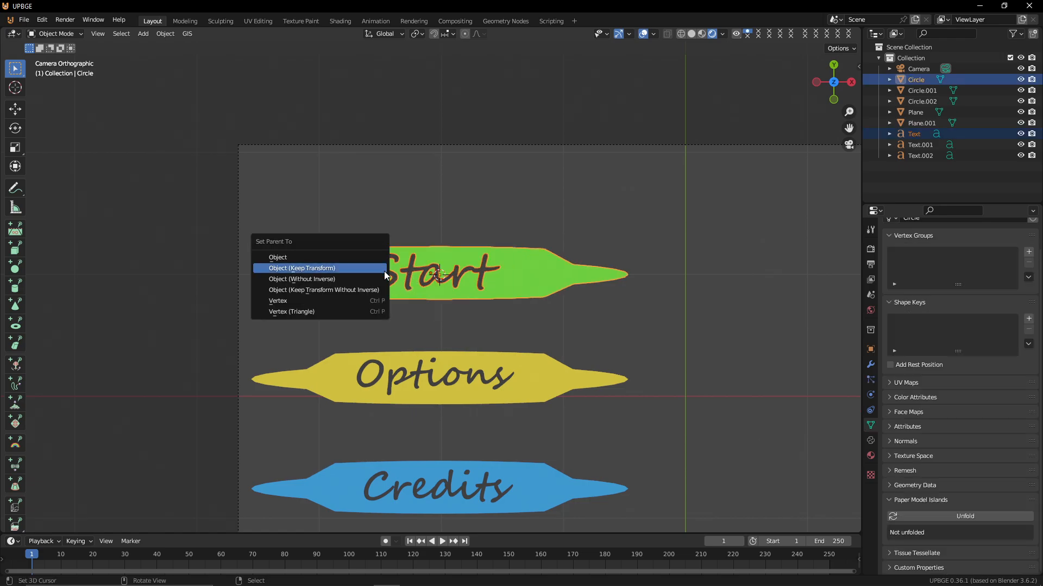
{"action": "left_click", "coordinate": [349, 259]}
Parent the Options text to the yellow leaf object
{"action": "left_click", "coordinate": [494, 374]}
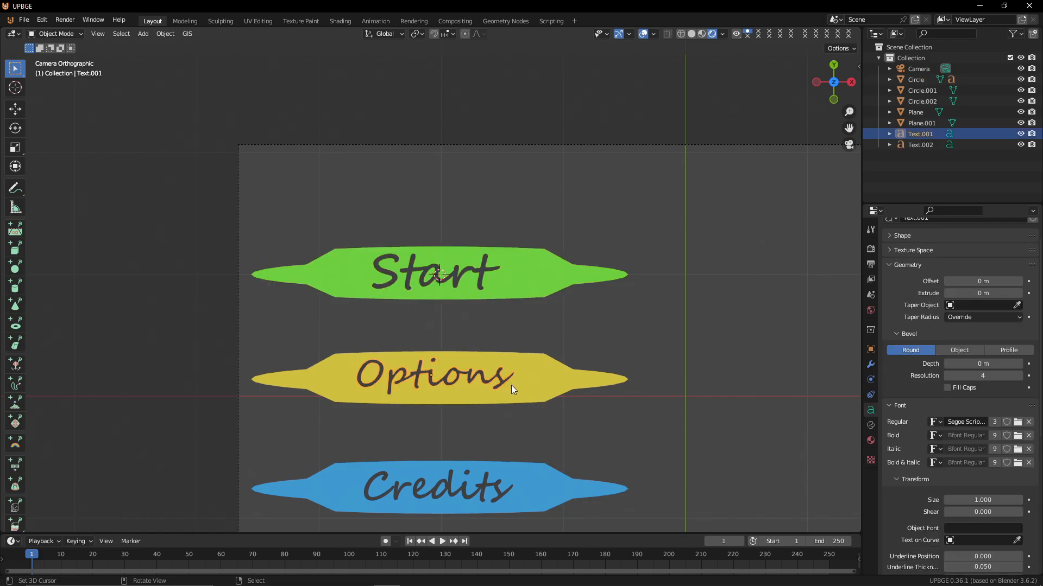
{"action": "left_click", "coordinate": [545, 387], "text": "shift"}
{"action": "key", "text": "ctrl+p"}
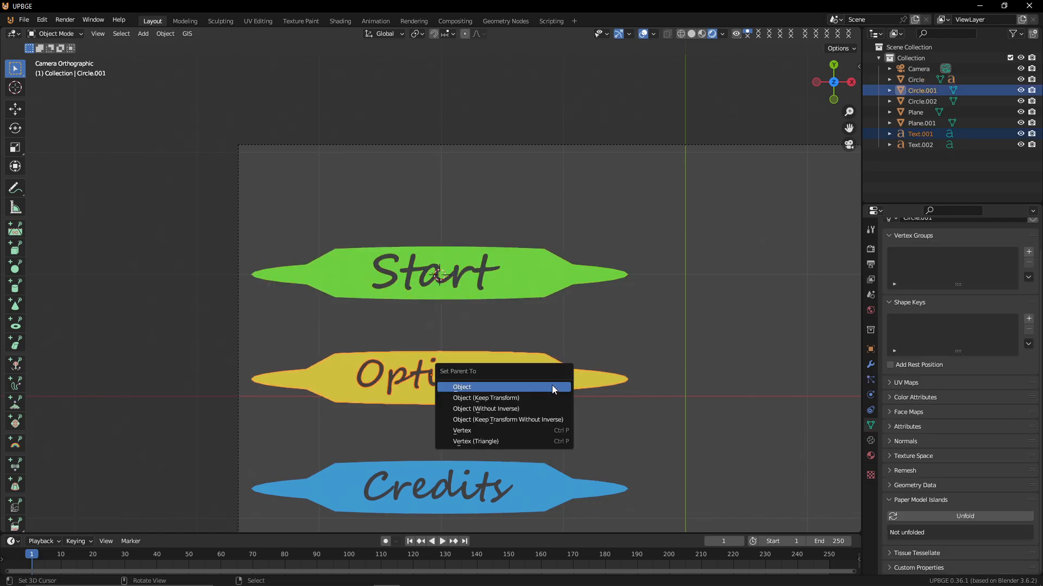
{"action": "left_click", "coordinate": [552, 385]}
Parent the Credits text to the blue leaf object
{"action": "left_click", "coordinate": [506, 495]}
{"action": "left_click", "coordinate": [535, 487], "text": "shift"}
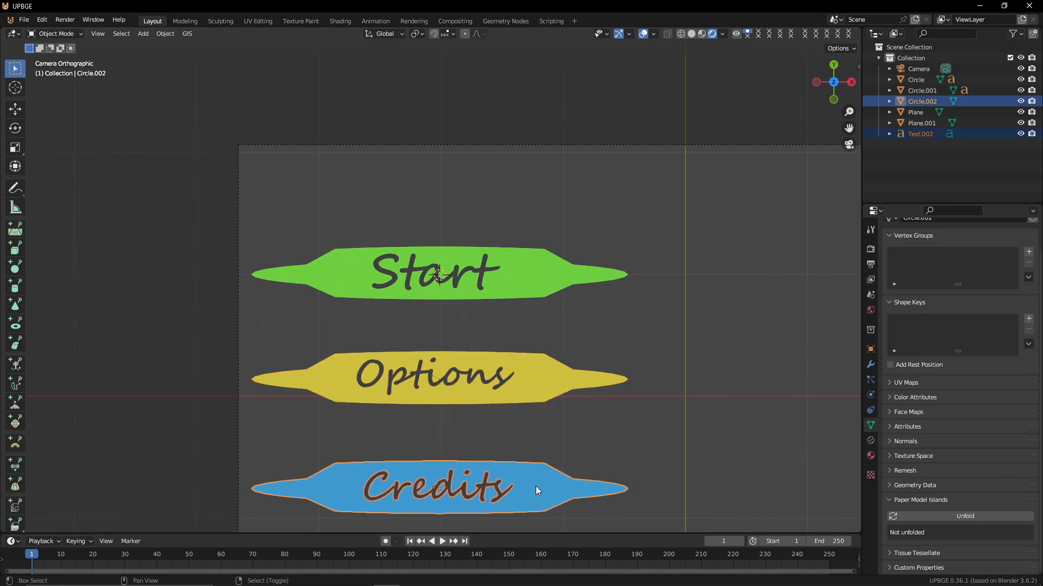
{"action": "key", "text": "ctrl+p"}
{"action": "left_click", "coordinate": [519, 490]}
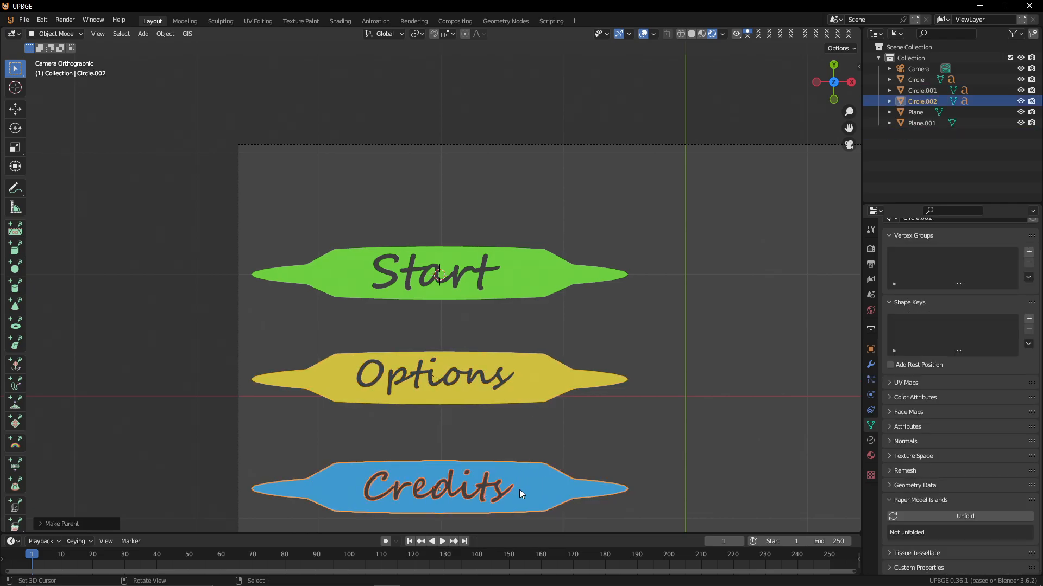
Select all three leaf buttons, enter Edit Mode on them and inset their faces about 0.017 m
{"action": "key", "text": "Tab"}
{"action": "key", "text": "Tab"}
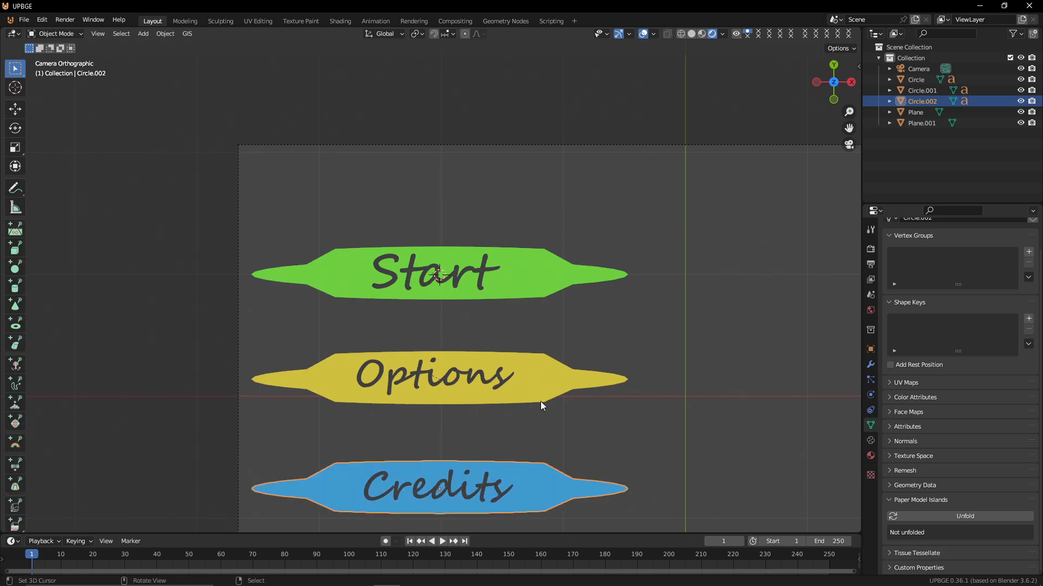
{"action": "left_click", "coordinate": [540, 377], "text": "shift"}
{"action": "left_click", "coordinate": [530, 283], "text": "shift"}
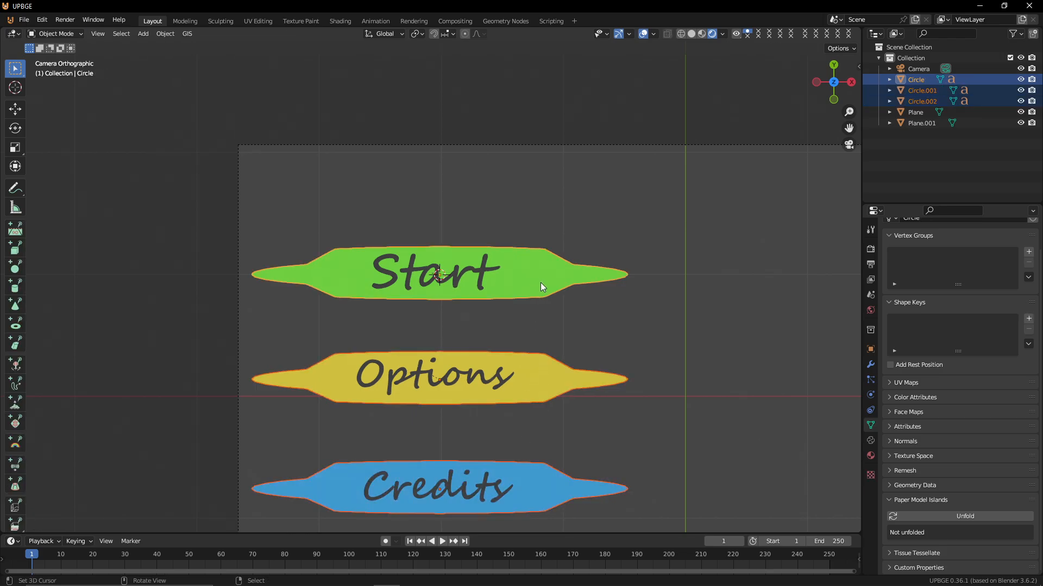
{"action": "key", "text": "Tab"}
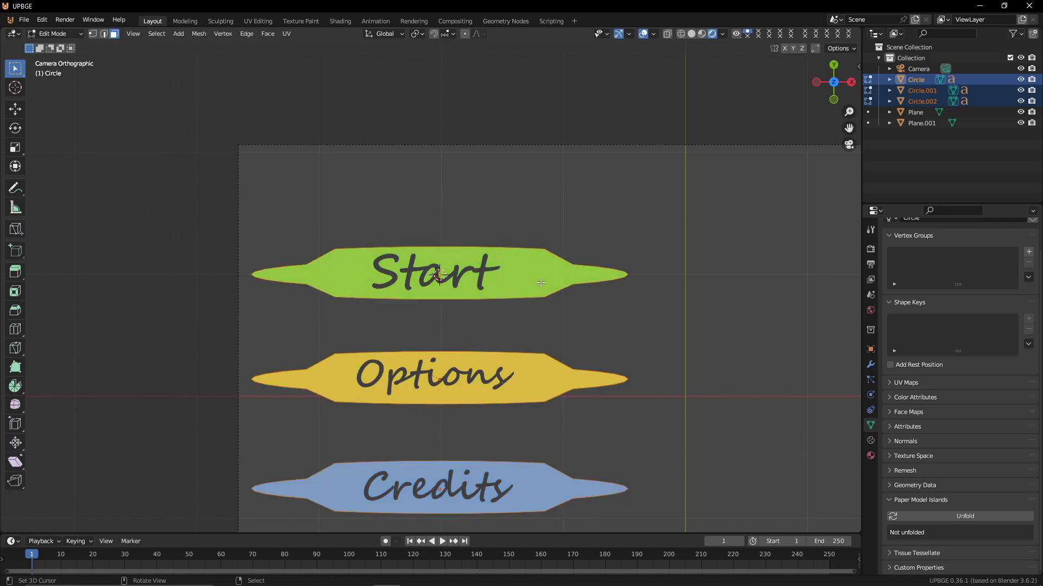
{"action": "key", "text": "a"}
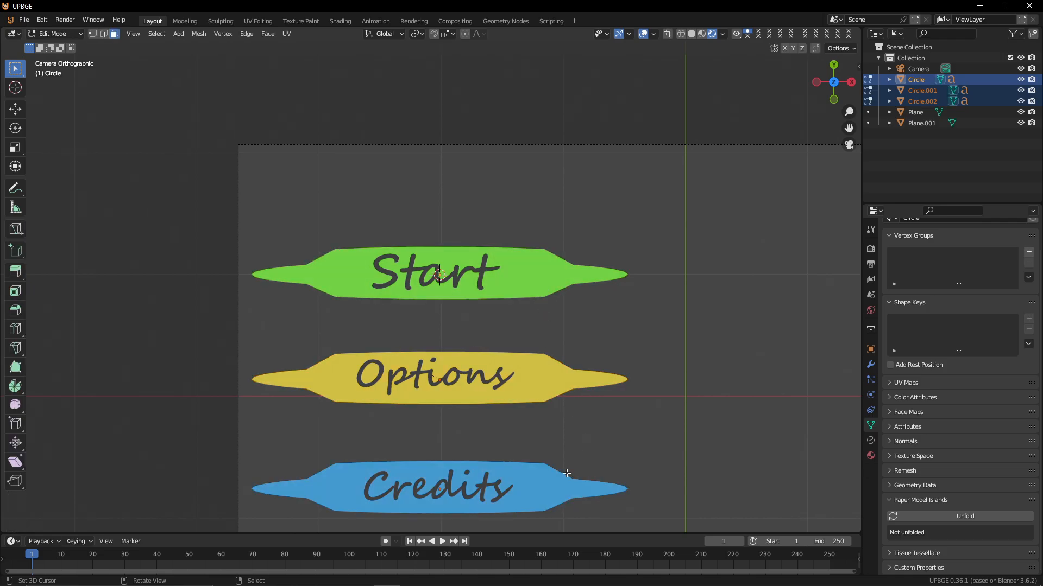
{"action": "key", "text": "a"}
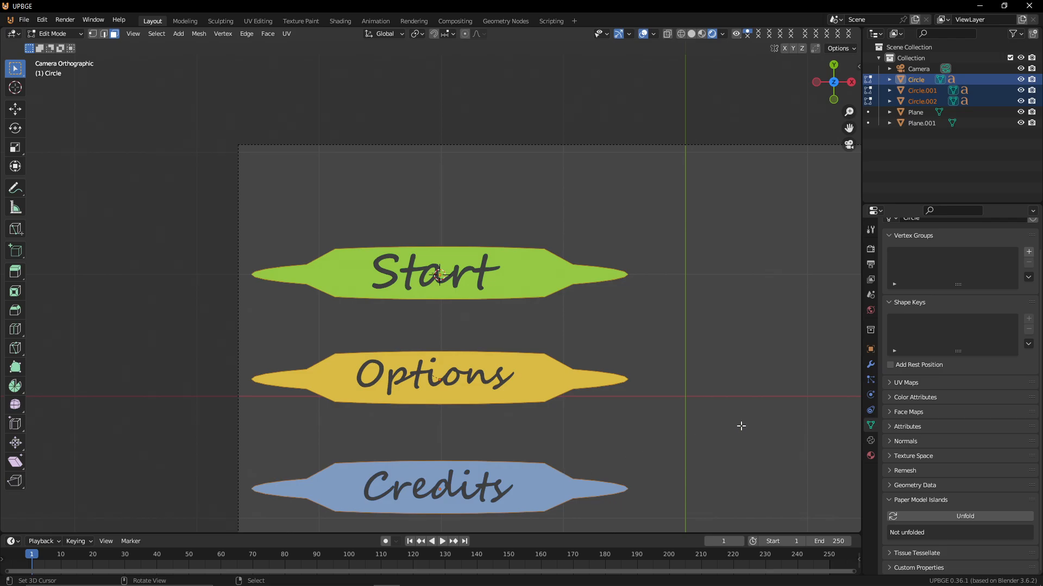
{"action": "key", "text": "i"}
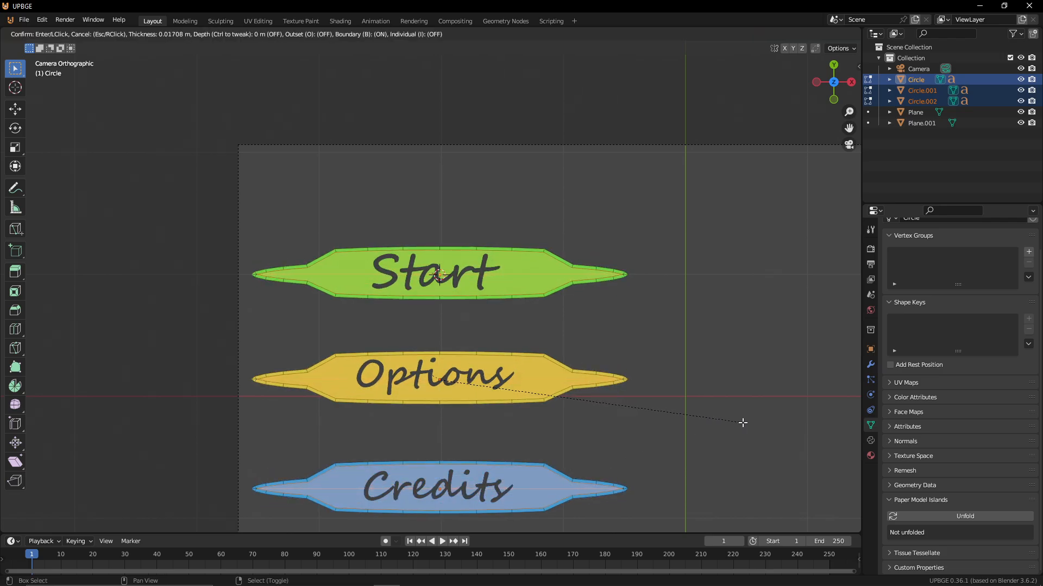
{"action": "left_click", "coordinate": [743, 422]}
Invert the face selection to the inset borders and add a new material slot with a new material
{"action": "key", "text": "ctrl+i"}
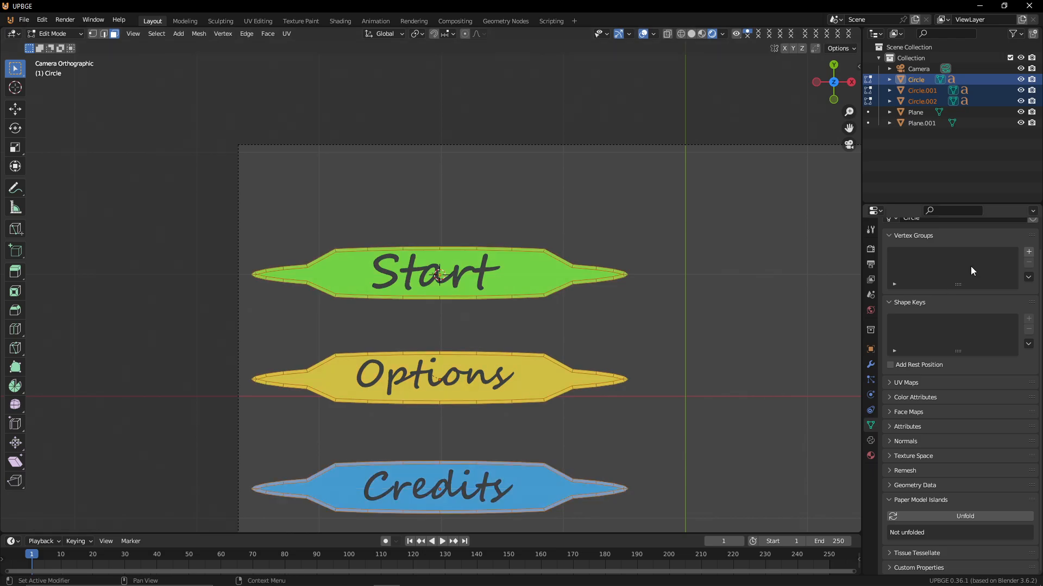
{"action": "left_click", "coordinate": [871, 455]}
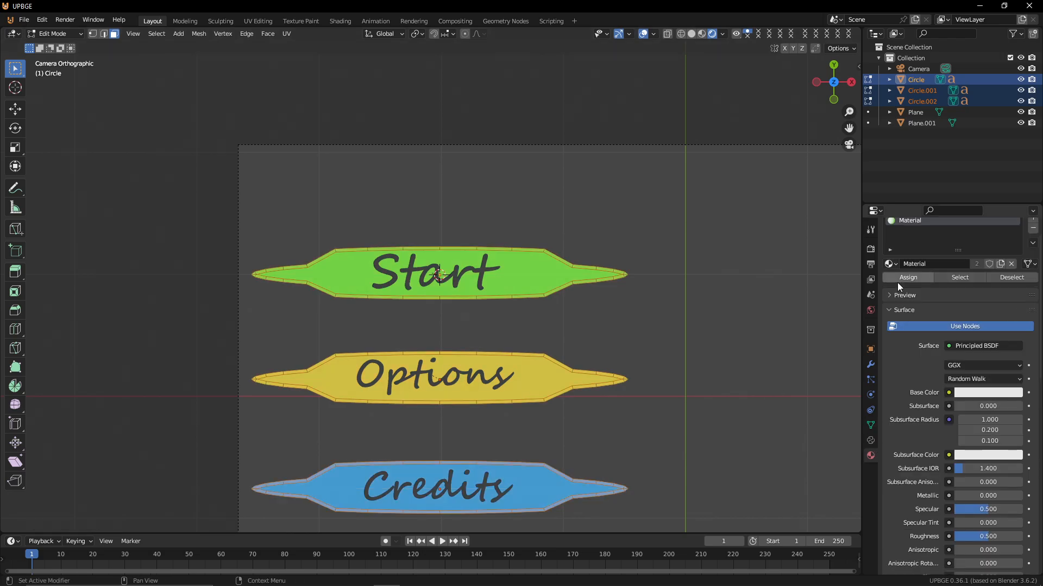
{"action": "scroll", "coordinate": [896, 283], "scroll_direction": "up", "scroll_amount": 1}
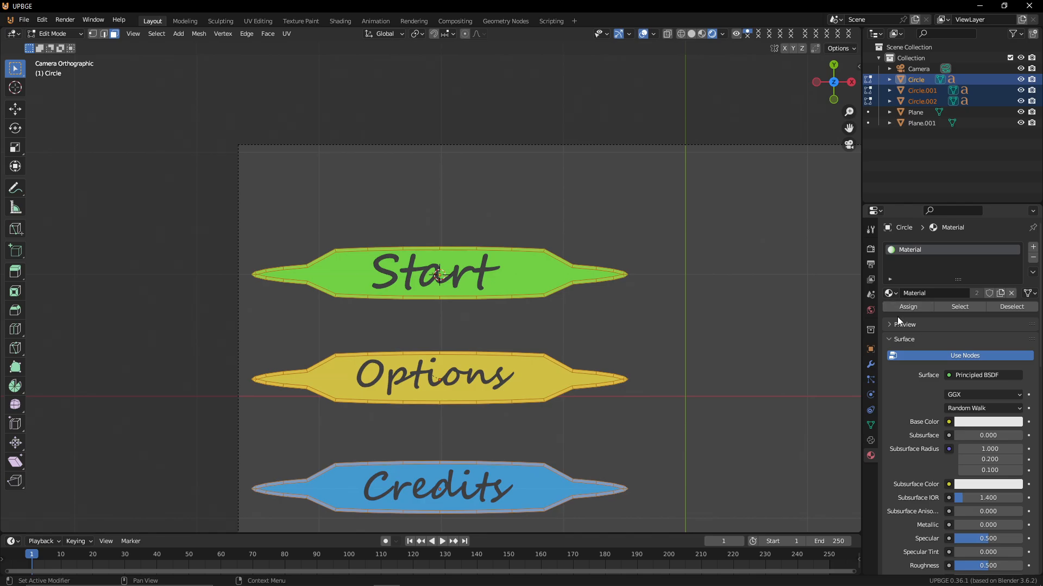
{"action": "left_click", "coordinate": [1033, 247]}
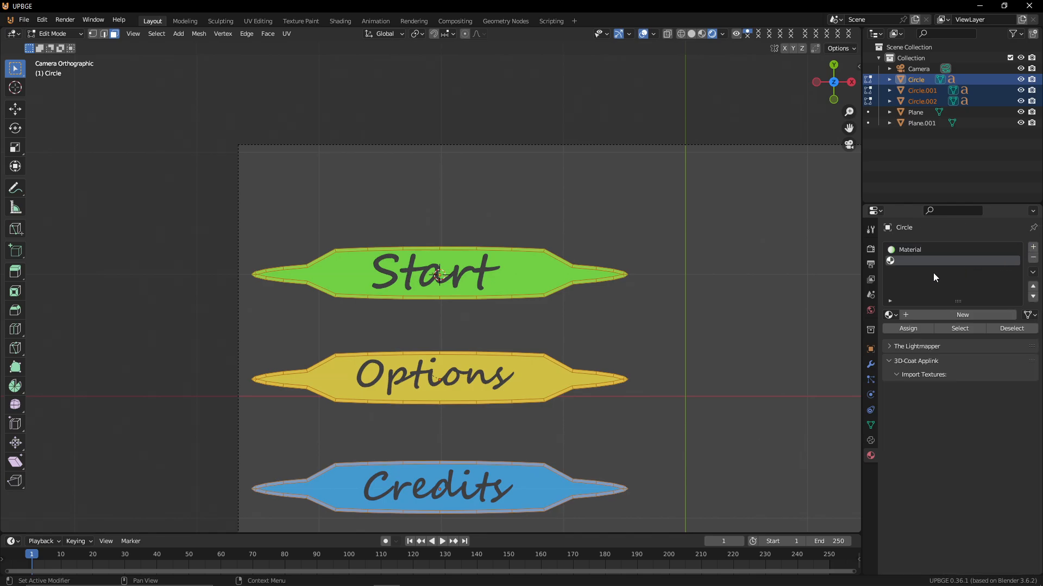
{"action": "left_click", "coordinate": [943, 317]}
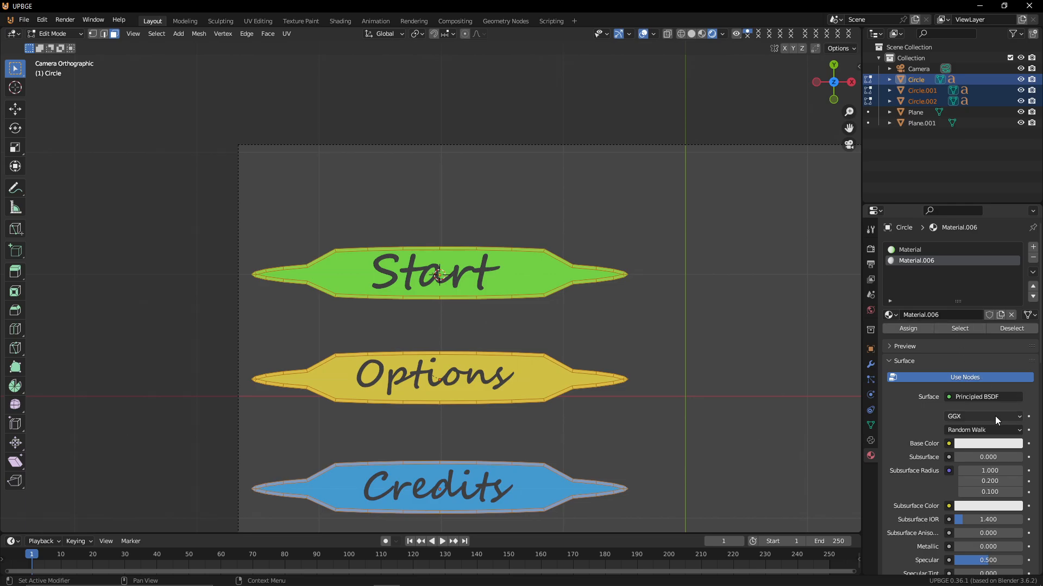
Set the new material's base color to black and assign it to the selected border faces
{"action": "left_click", "coordinate": [998, 444]}
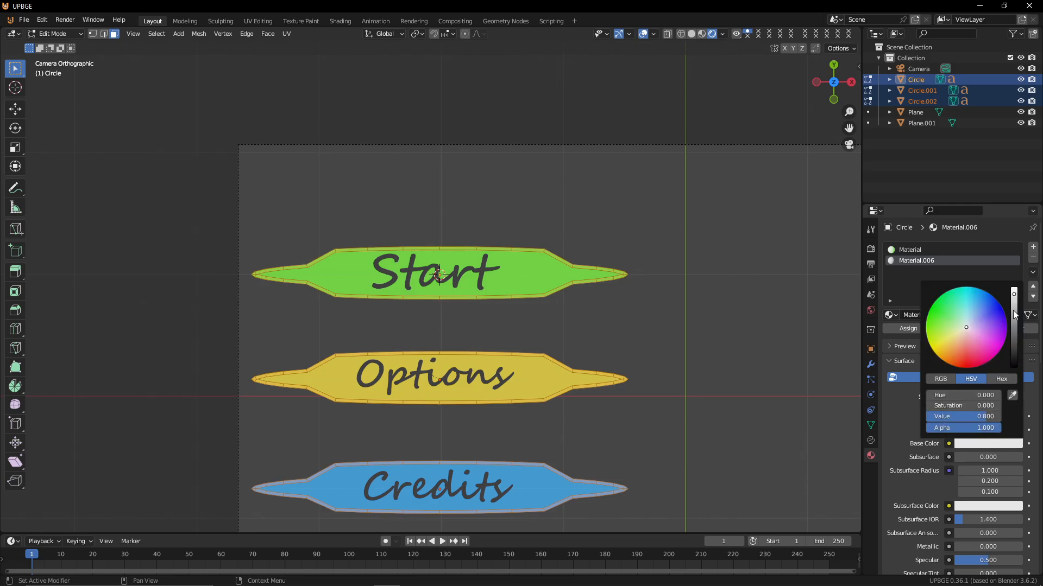
{"action": "left_click_drag", "start_coordinate": [1014, 315], "coordinate": [1013, 367]}
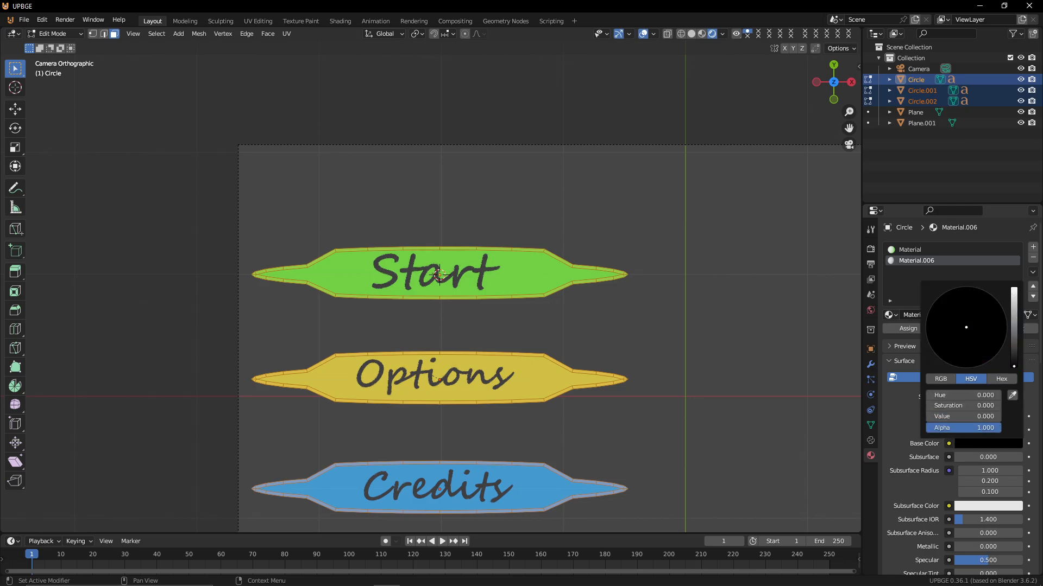
{"action": "left_click", "coordinate": [900, 326]}
{"action": "key", "text": "Tab"}
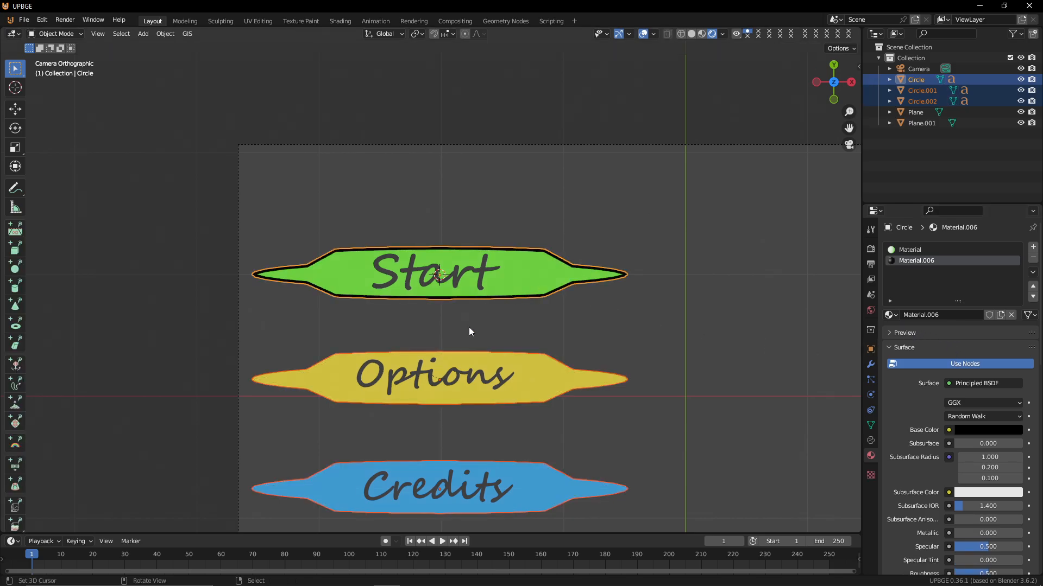
{"action": "key", "text": "Tab"}
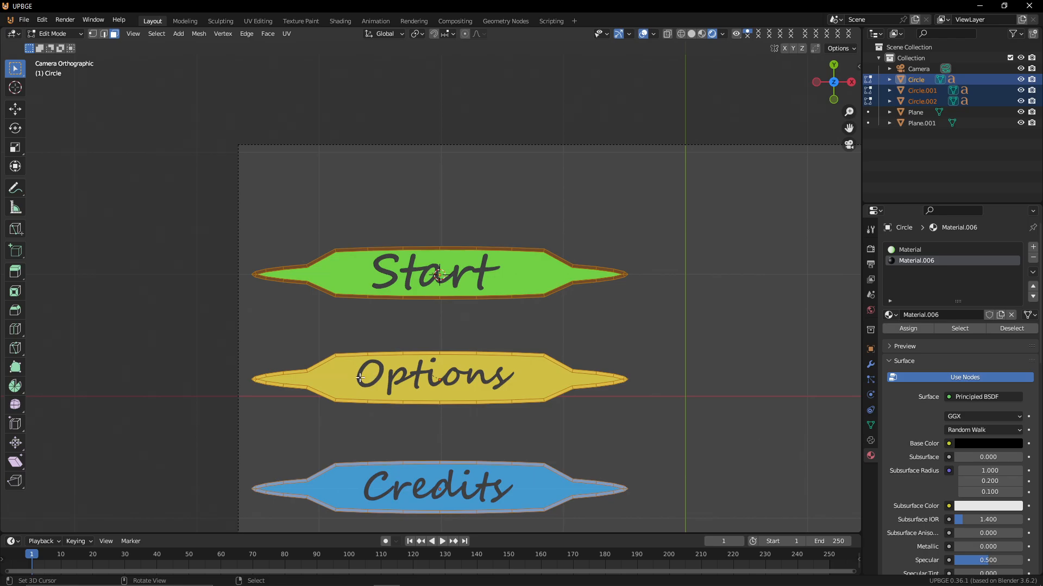
{"action": "key", "text": "alt+q"}
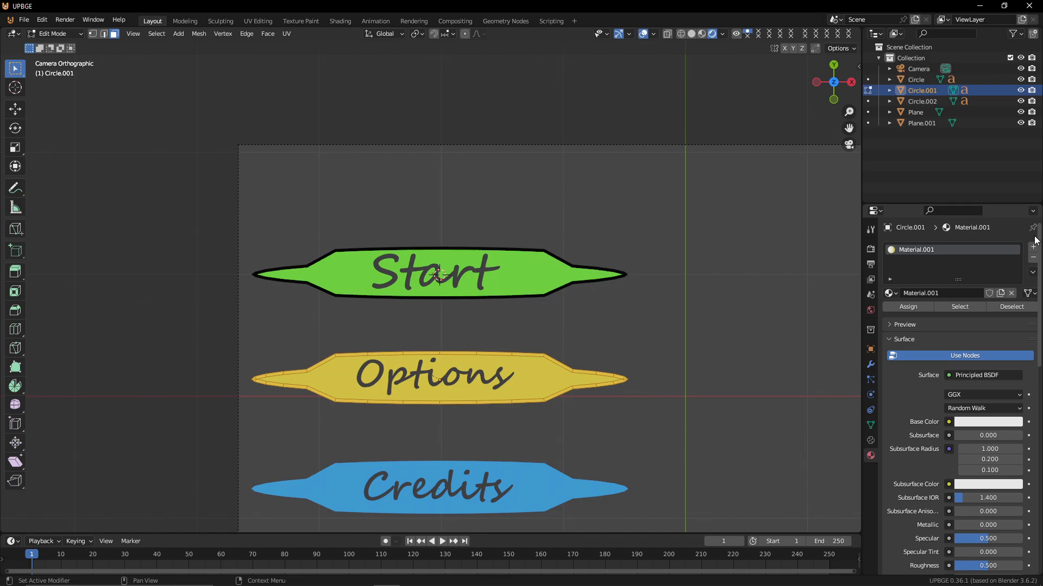
{"action": "left_click", "coordinate": [889, 298]}
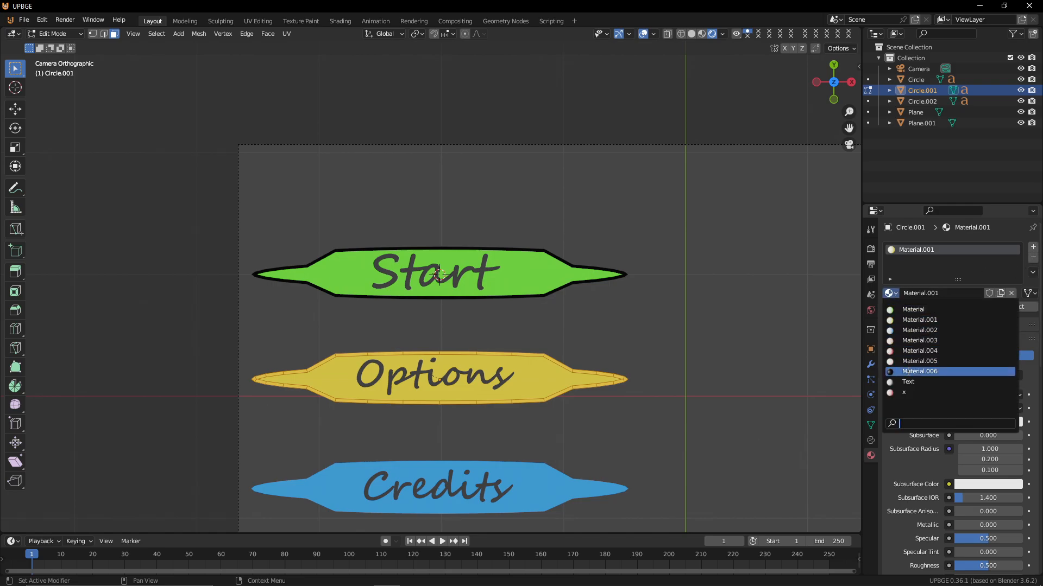
{"action": "left_click", "coordinate": [928, 372]}
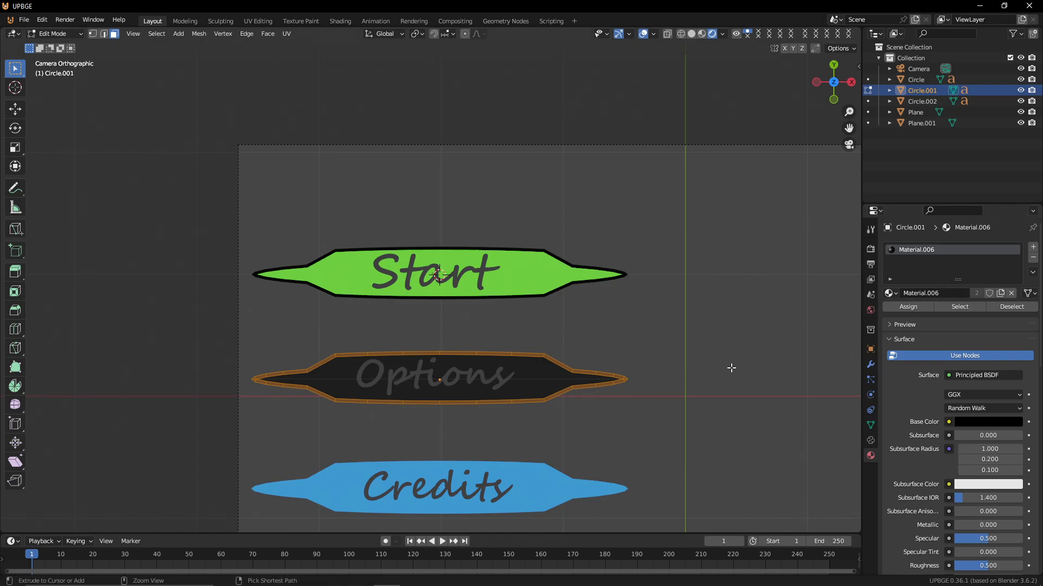
{"action": "key", "text": "Tab"}
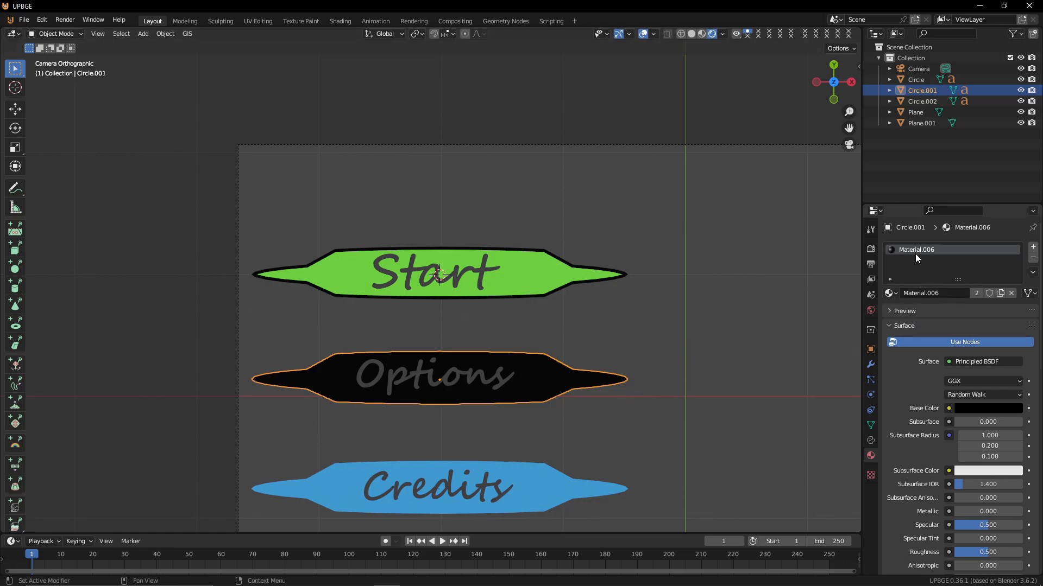
{"action": "left_click", "coordinate": [890, 294]}
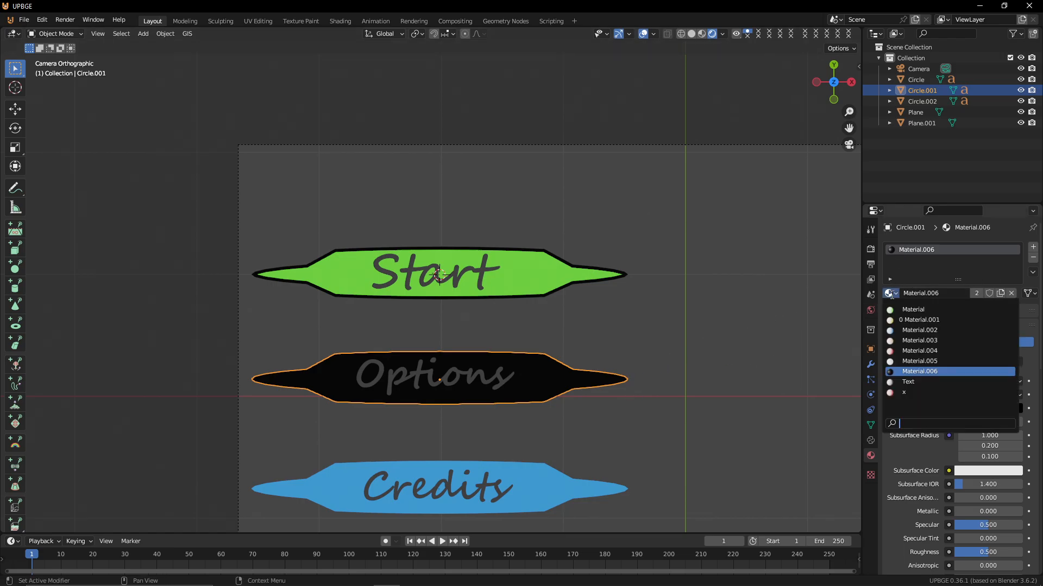
{"action": "left_click", "coordinate": [903, 350]}
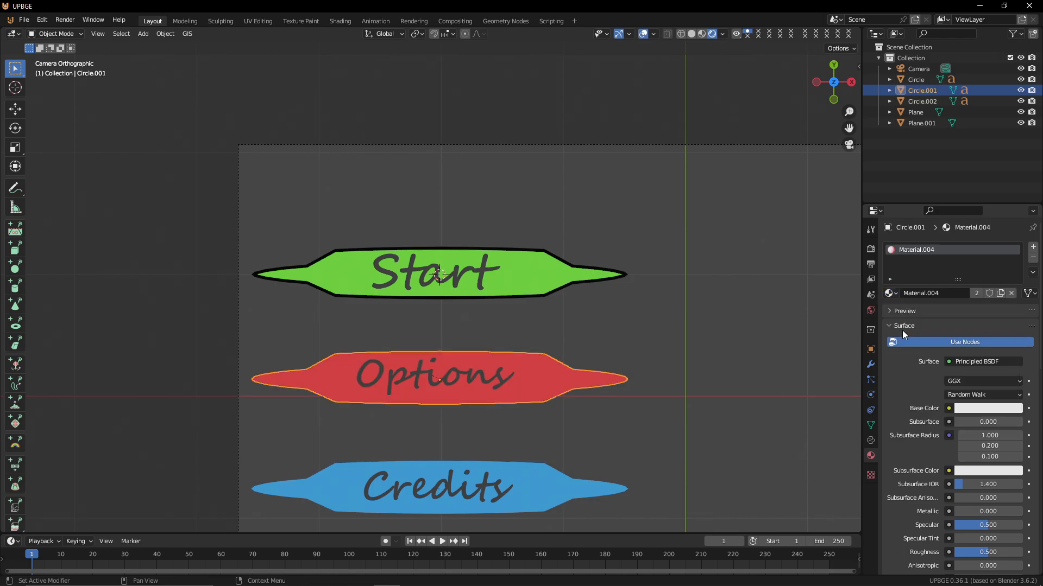
{"action": "left_click", "coordinate": [891, 294]}
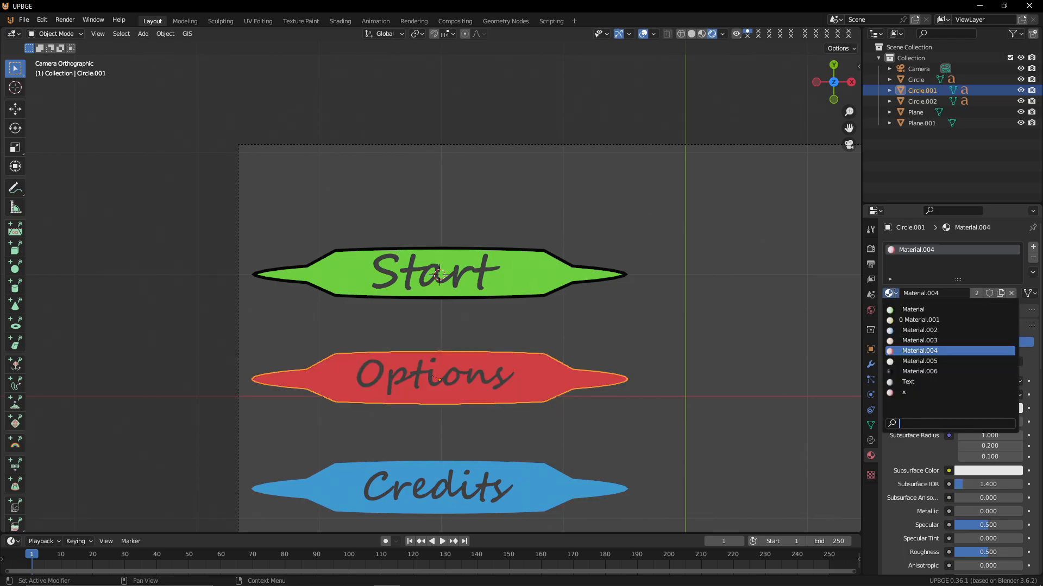
{"action": "left_click", "coordinate": [918, 320]}
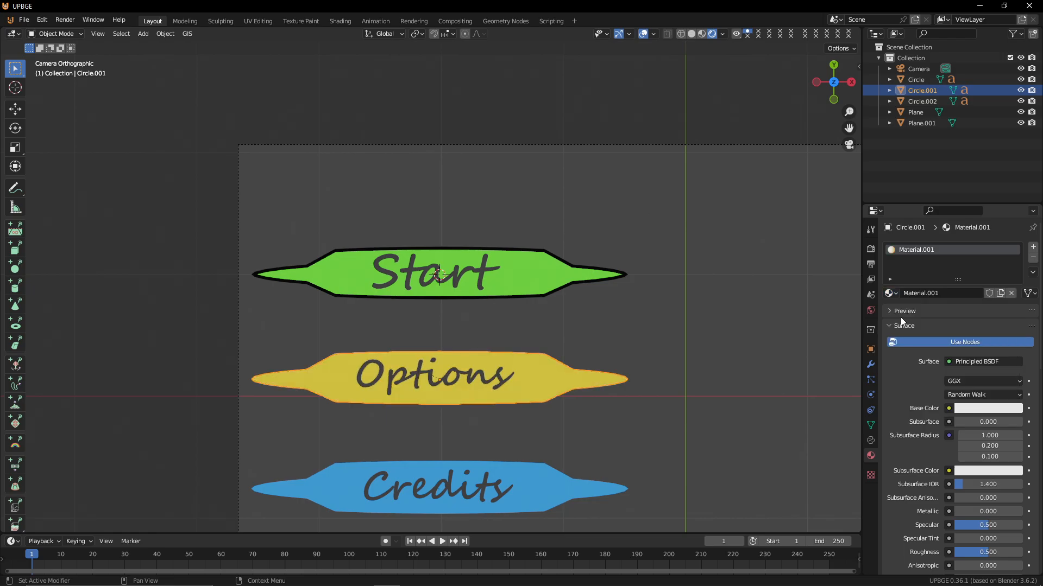
Add a new slot with Material.006 on the yellow leaf and assign it to its border faces
{"action": "key", "text": "Tab"}
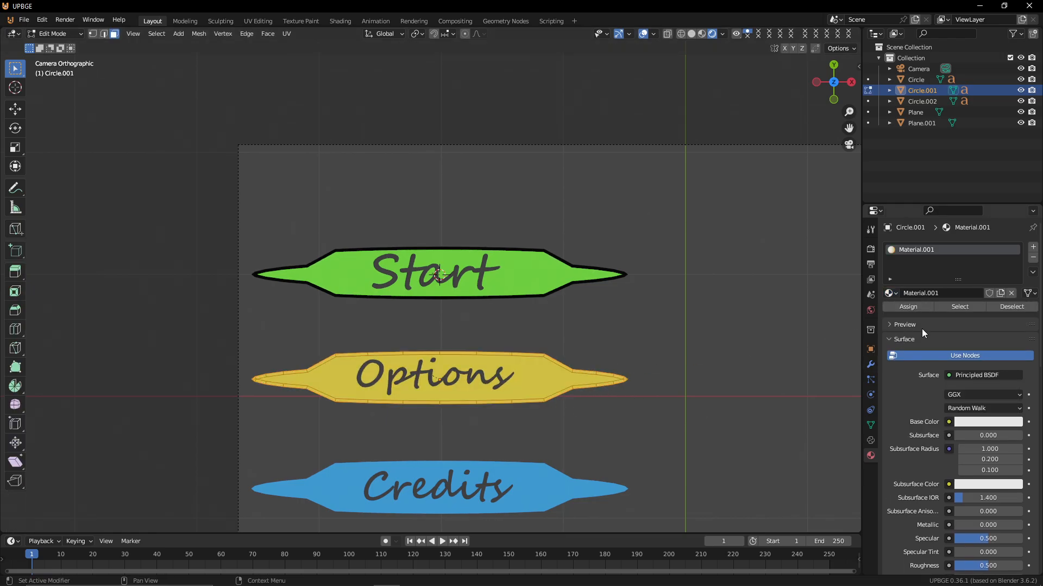
{"action": "left_click", "coordinate": [1032, 247]}
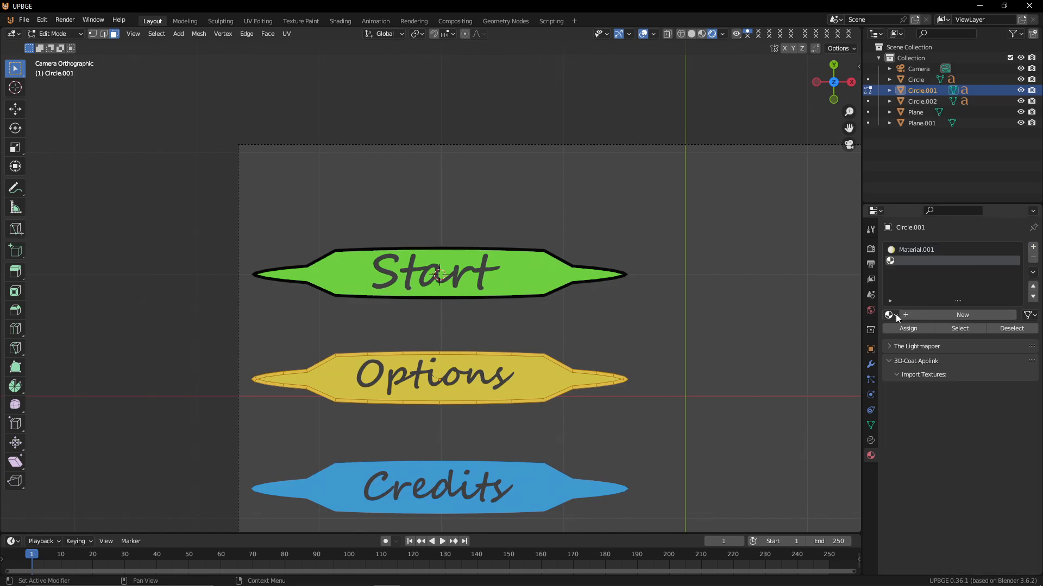
{"action": "left_click", "coordinate": [893, 315]}
{"action": "left_click", "coordinate": [918, 390]}
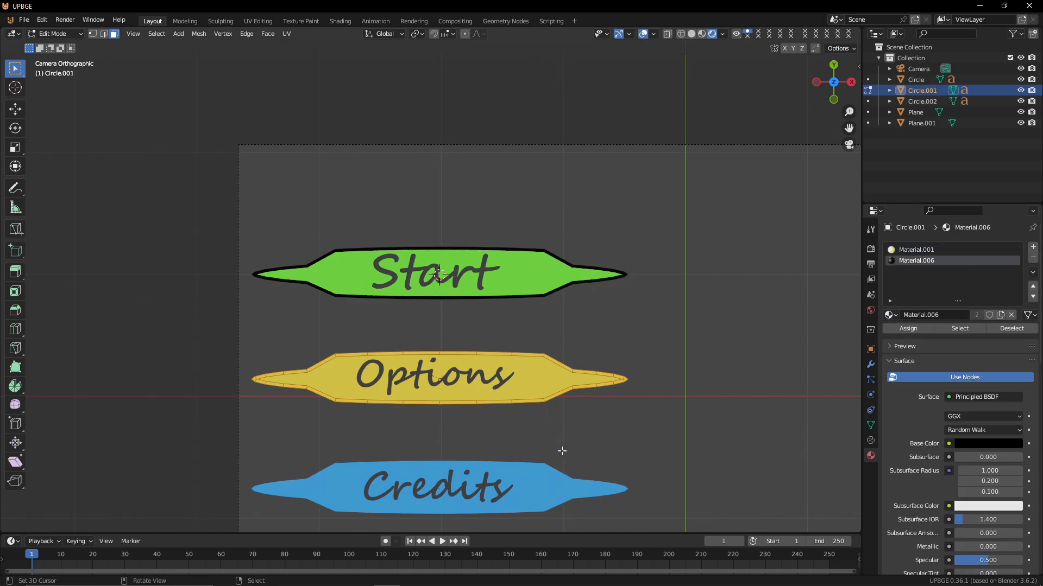
{"action": "left_click", "coordinate": [910, 329]}
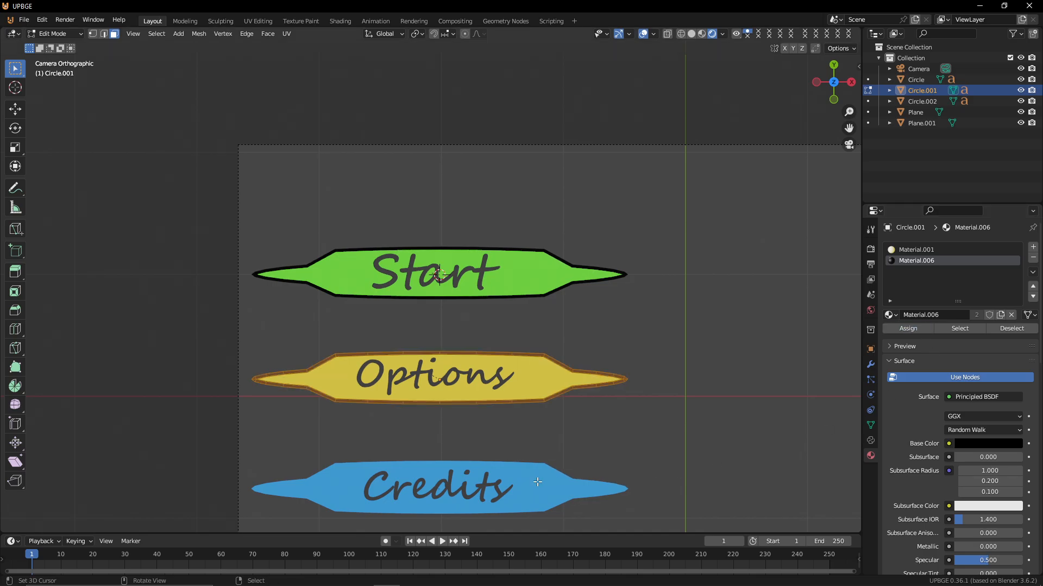
Add a new slot with Material.006 on the blue leaf and assign it to its border faces
{"action": "left_click", "coordinate": [525, 493]}
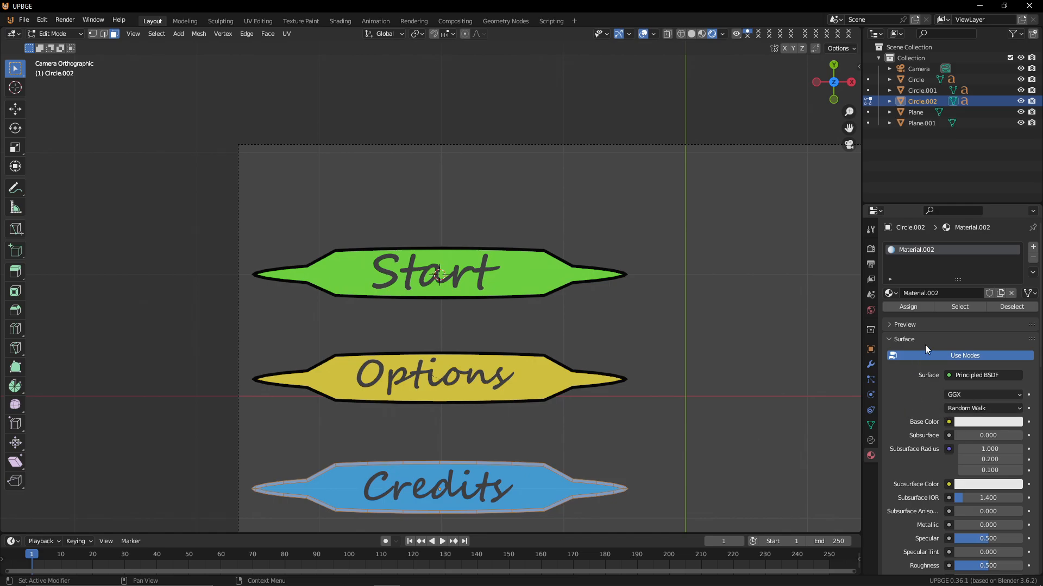
{"action": "left_click", "coordinate": [1032, 247]}
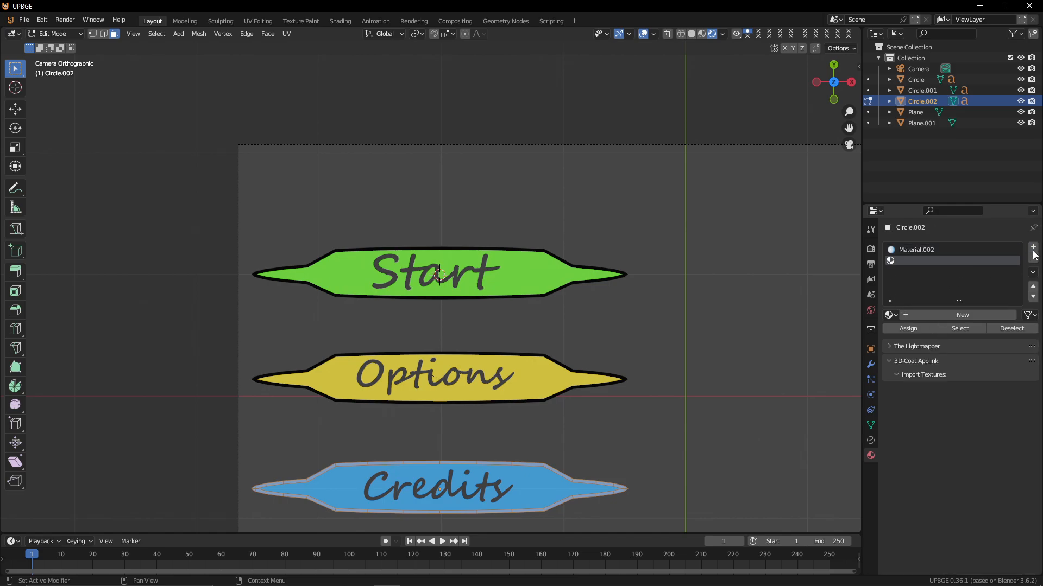
{"action": "left_click", "coordinate": [890, 314]}
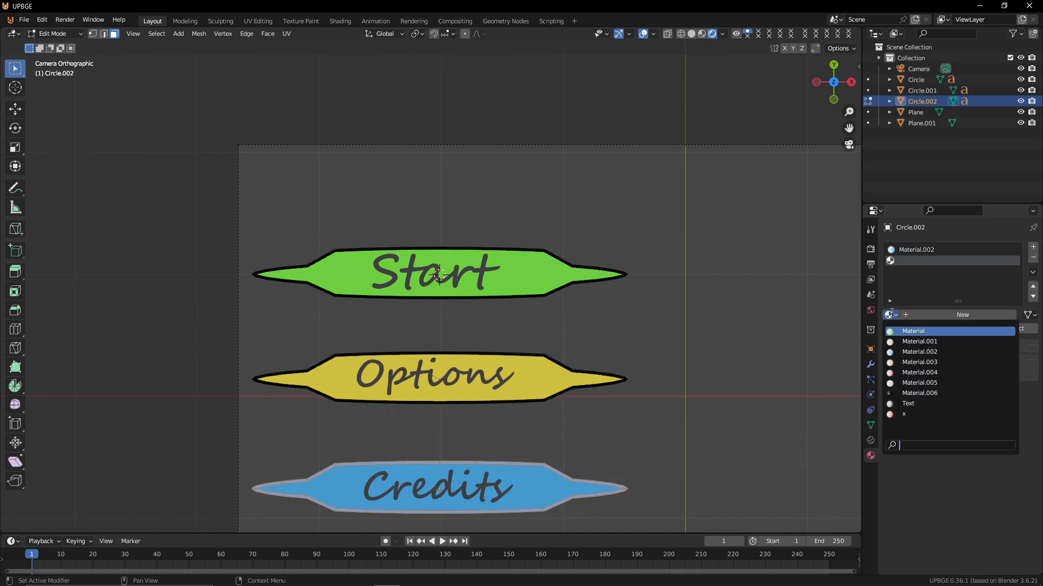
{"action": "left_click", "coordinate": [919, 392]}
{"action": "key", "text": "Tab"}
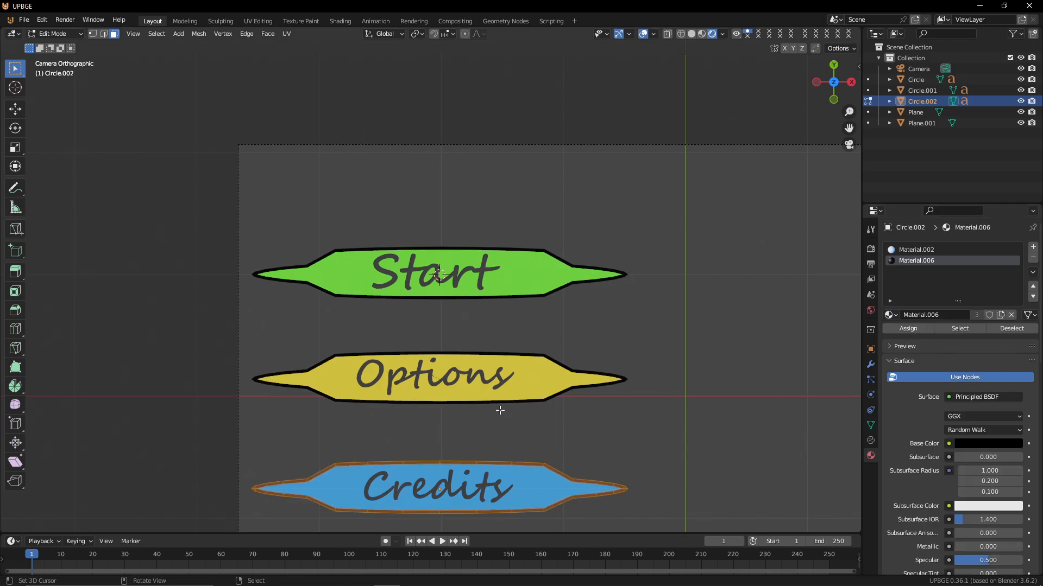
{"action": "scroll", "coordinate": [584, 246], "scroll_direction": "down", "scroll_amount": 3}
{"action": "scroll", "coordinate": [581, 246], "scroll_direction": "up", "scroll_amount": 3}
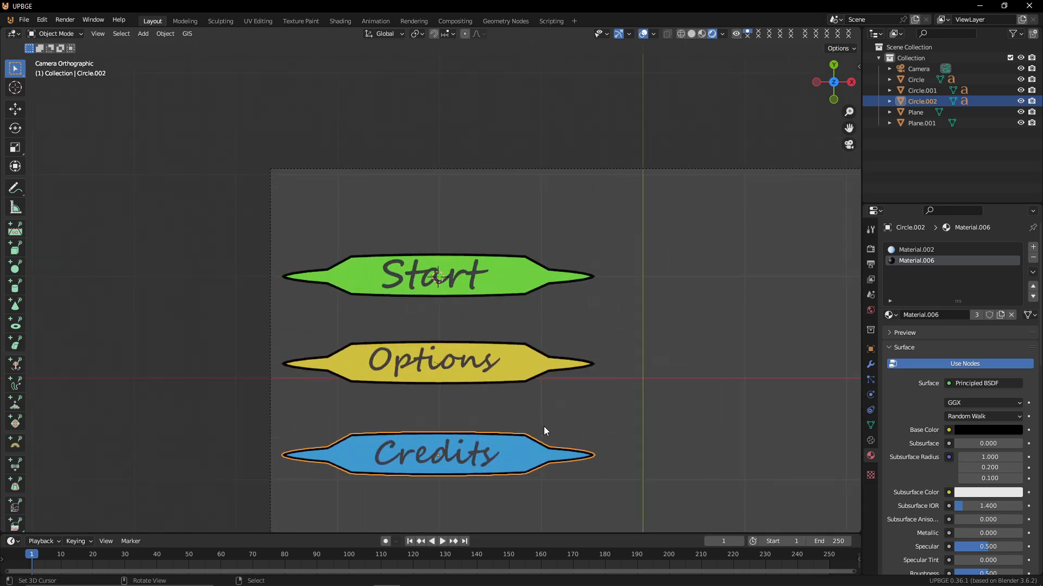
{"action": "key", "text": "s"}
{"action": "right_click", "coordinate": [553, 429]}
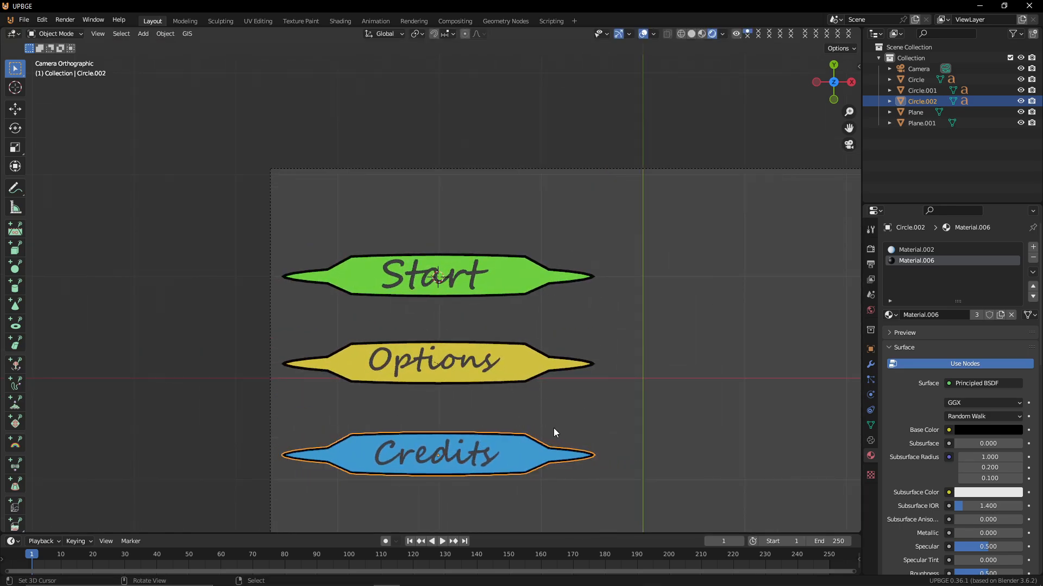
{"action": "left_click", "coordinate": [496, 288]}
{"action": "key", "text": "s"}
{"action": "right_click", "coordinate": [533, 298]}
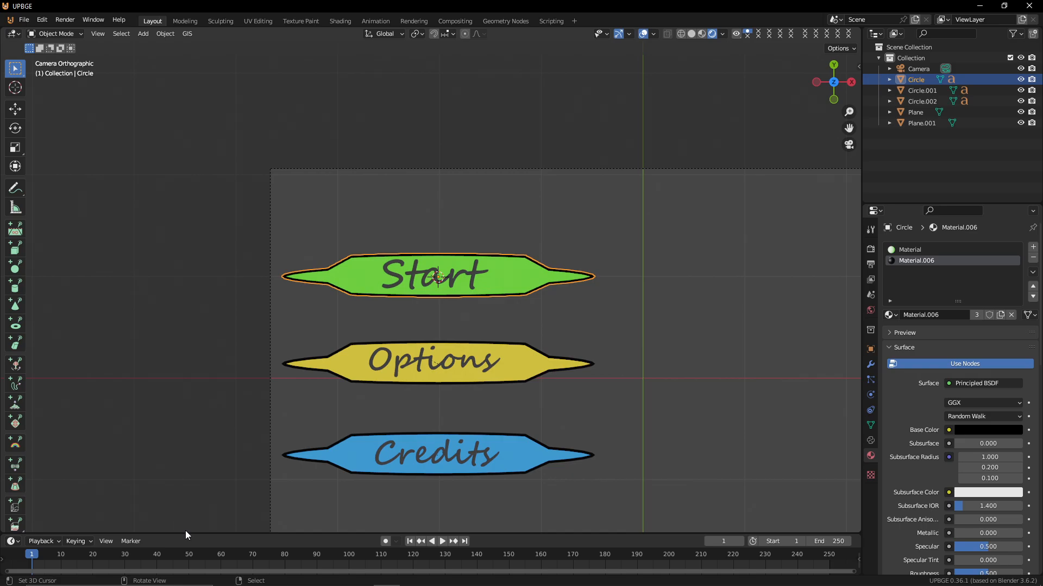
Enlarge the timeline, set the active keying set to Scale, and insert a scale keyframe on the green Start leaf
{"action": "left_click_drag", "start_coordinate": [184, 535], "coordinate": [201, 405]}
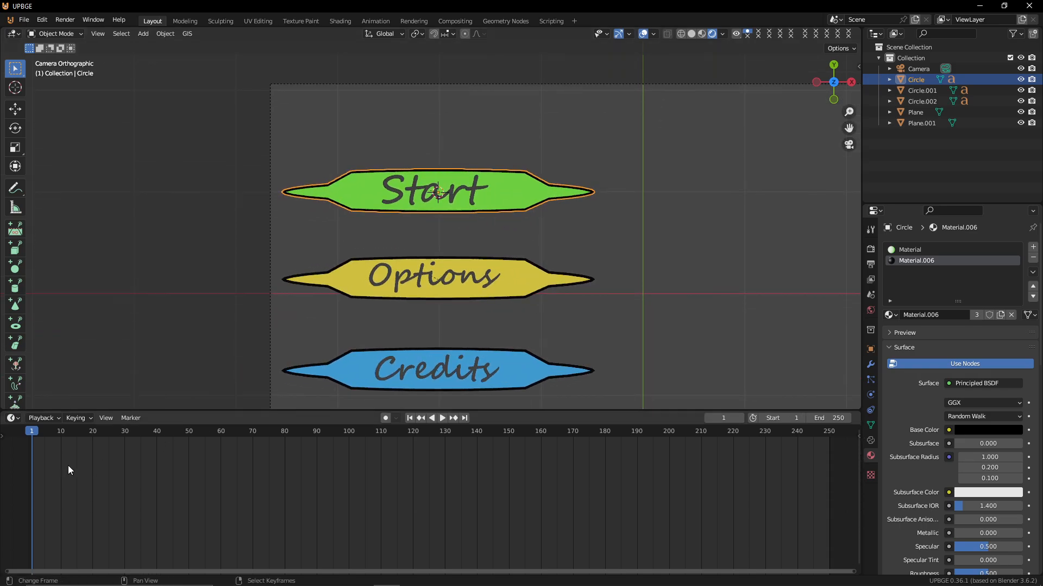
{"action": "left_click", "coordinate": [76, 416]}
{"action": "left_click", "coordinate": [72, 359]}
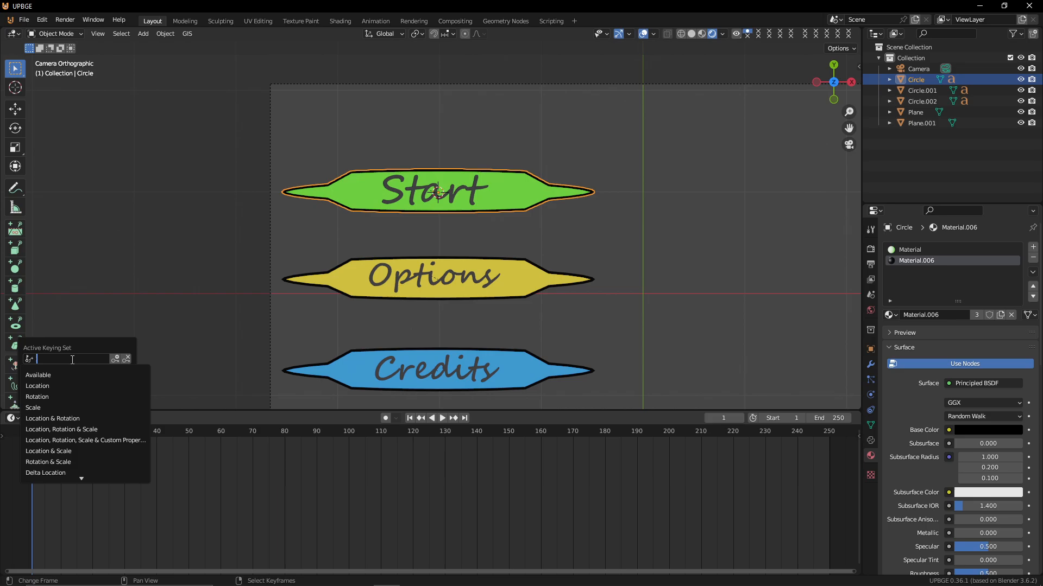
{"action": "left_click", "coordinate": [84, 410]}
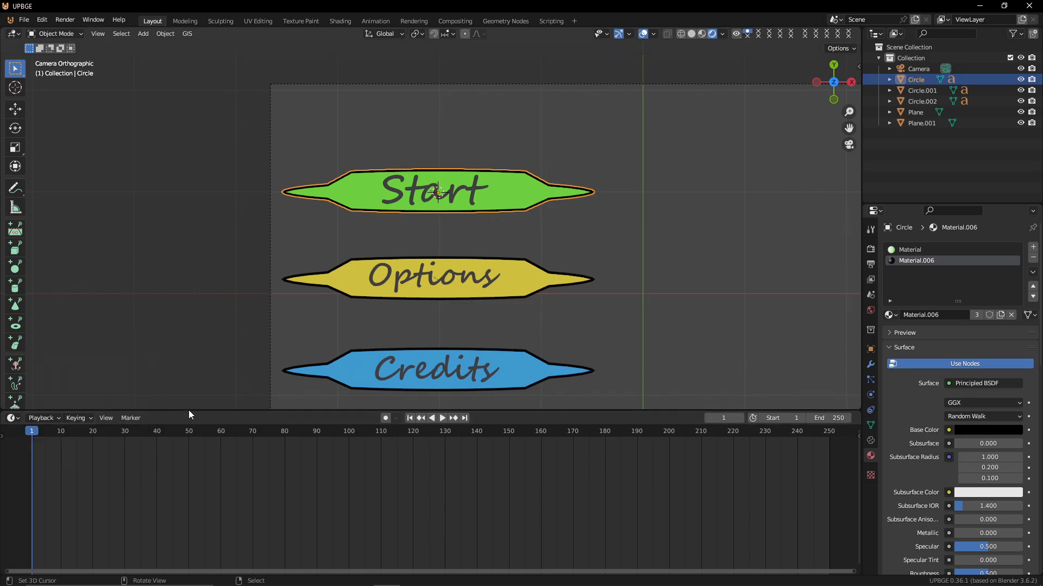
{"action": "key", "text": "i"}
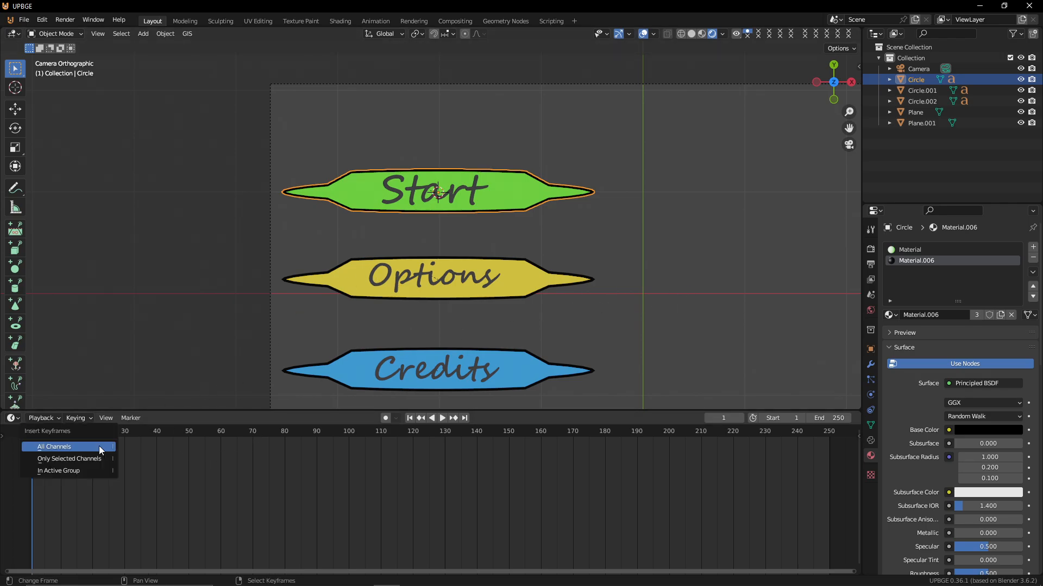
{"action": "key", "text": "i"}
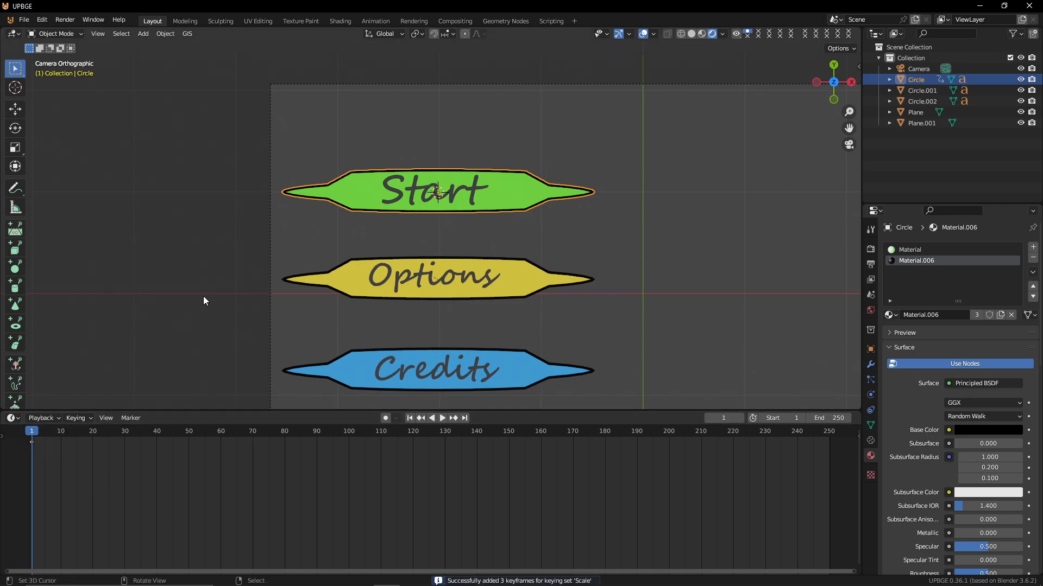
At frame 10, enable auto keying and scale the green leaf up to about 1.05
{"action": "key", "text": "Right"}
{"action": "key", "text": "Right"}
{"action": "key", "text": "Right"}
{"action": "key", "text": "Right"}
{"action": "key", "text": "Right"}
{"action": "key", "text": "Right"}
{"action": "key", "text": "Right"}
{"action": "key", "text": "Right"}
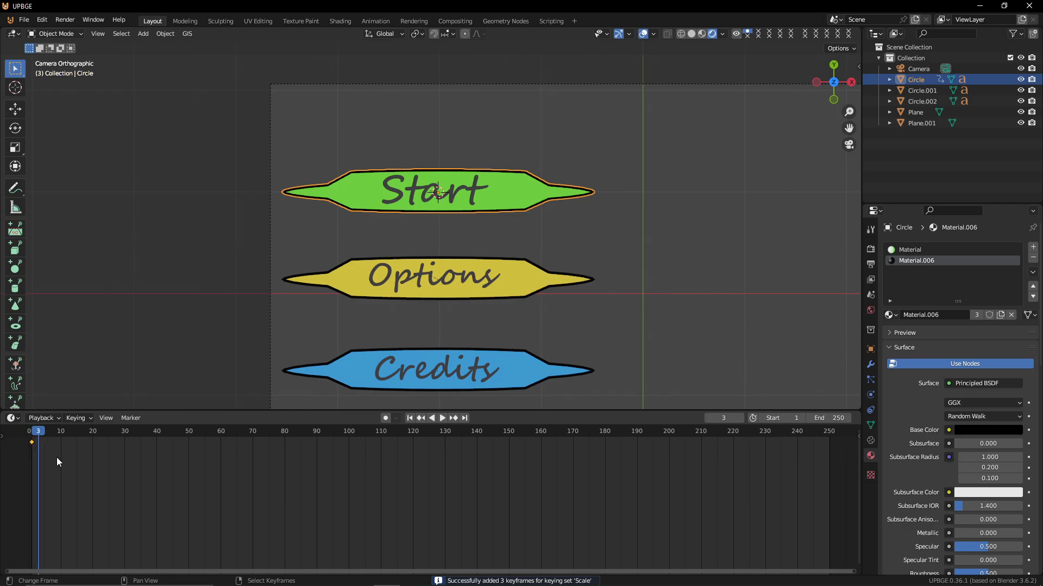
{"action": "key", "text": "Right"}
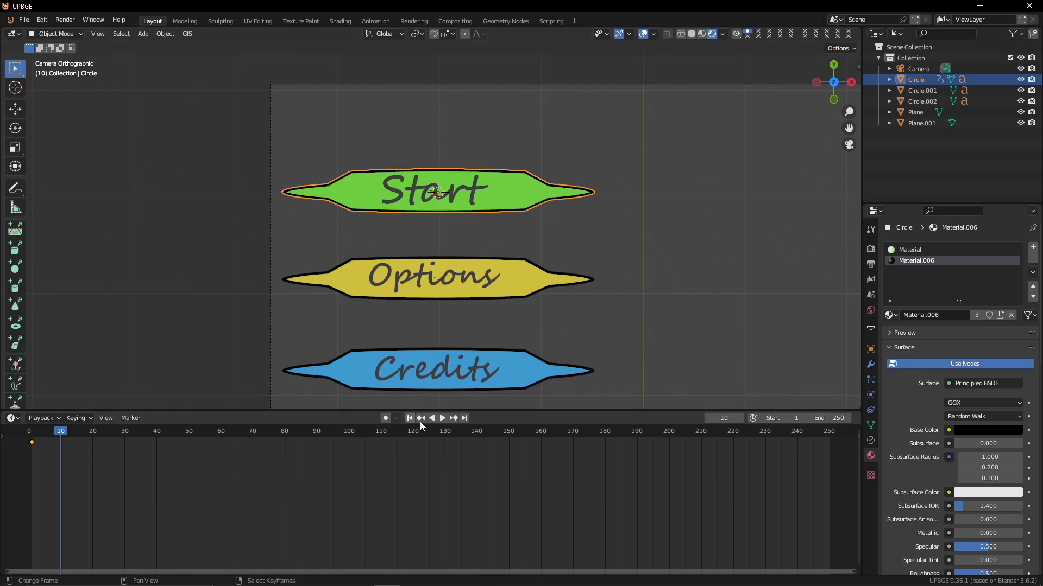
{"action": "left_click", "coordinate": [386, 418]}
{"action": "key", "text": "s"}
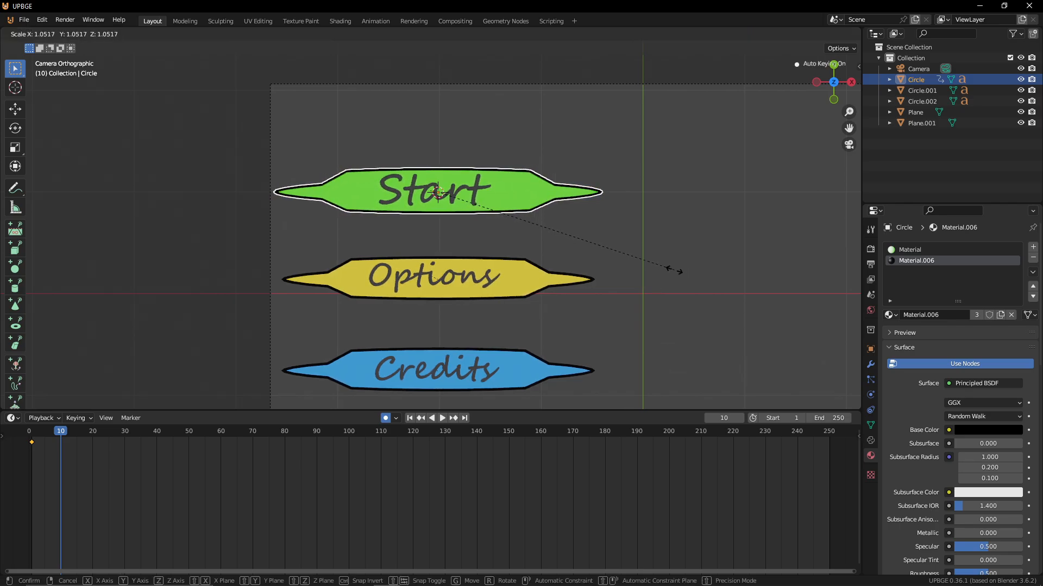
{"action": "left_click", "coordinate": [674, 271]}
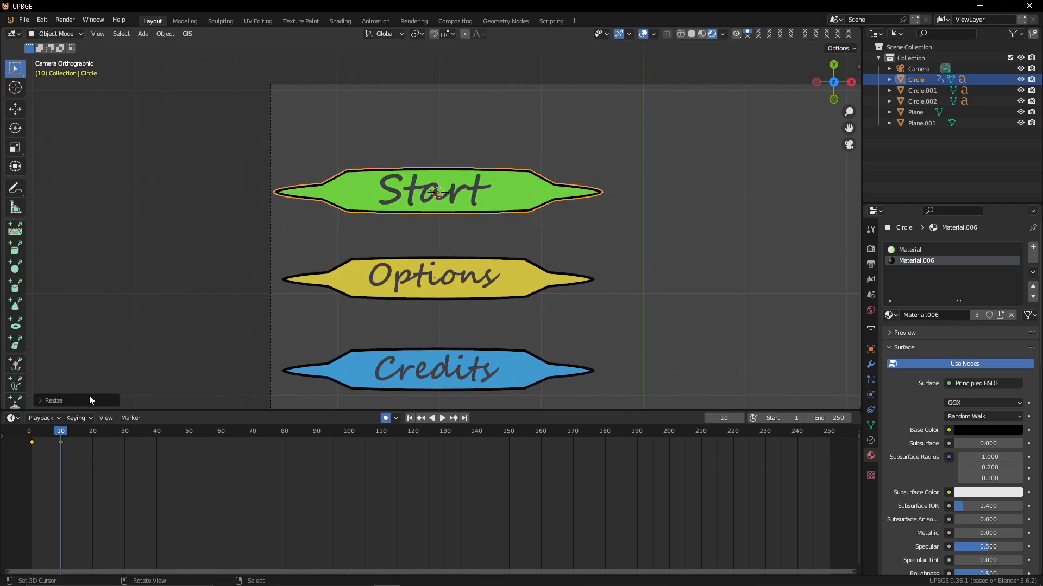
Duplicate the first scale keyframe to frame 20
{"action": "left_click", "coordinate": [32, 442]}
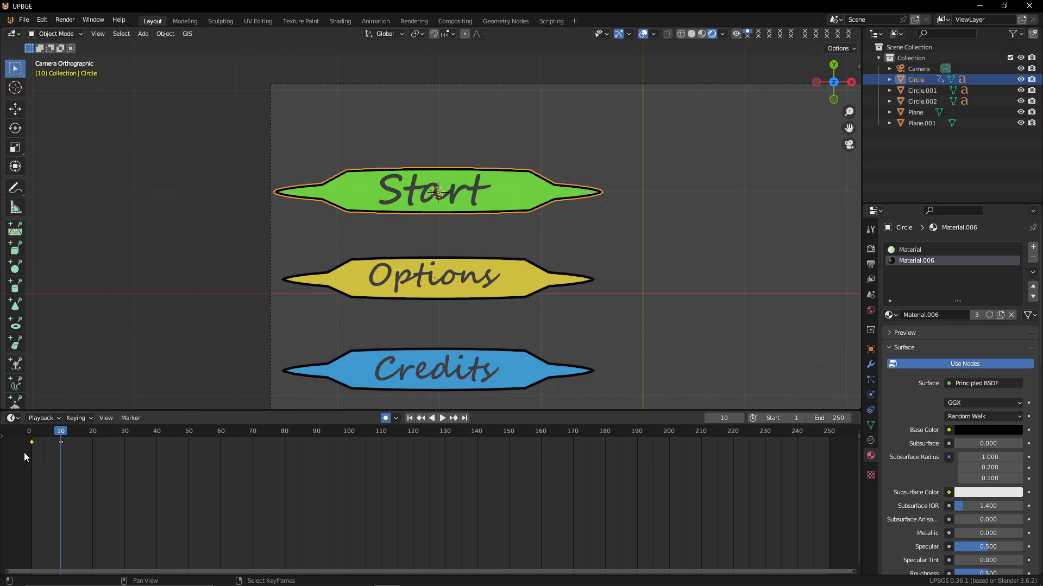
{"action": "key", "text": "shift+d"}
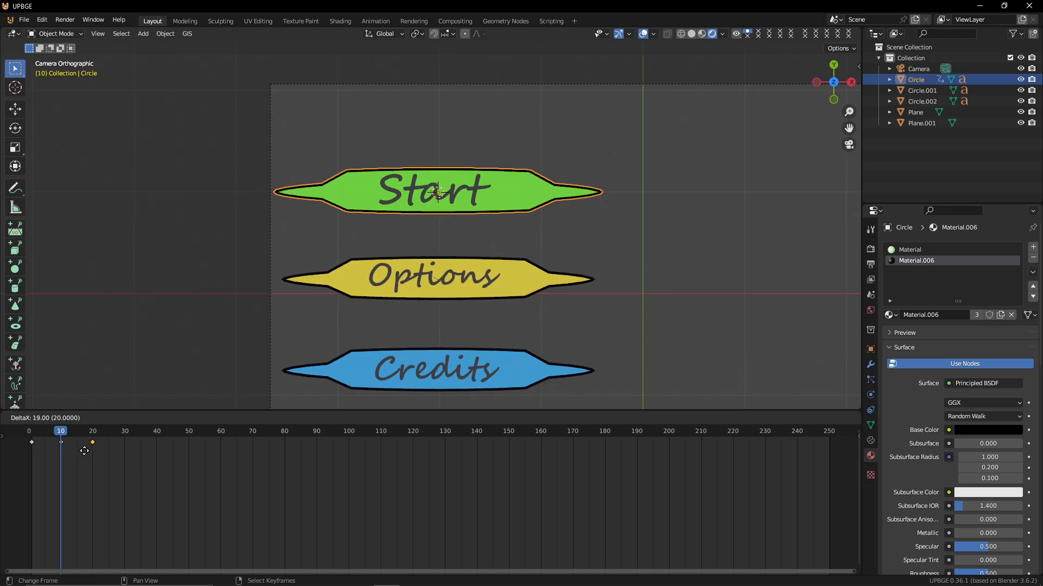
{"action": "left_click", "coordinate": [87, 452]}
Return to the start frame and switch the timeline area to the Action Editor
{"action": "key", "text": "shift+Left"}
{"action": "left_click_drag", "start_coordinate": [15, 458], "coordinate": [849, 486]}
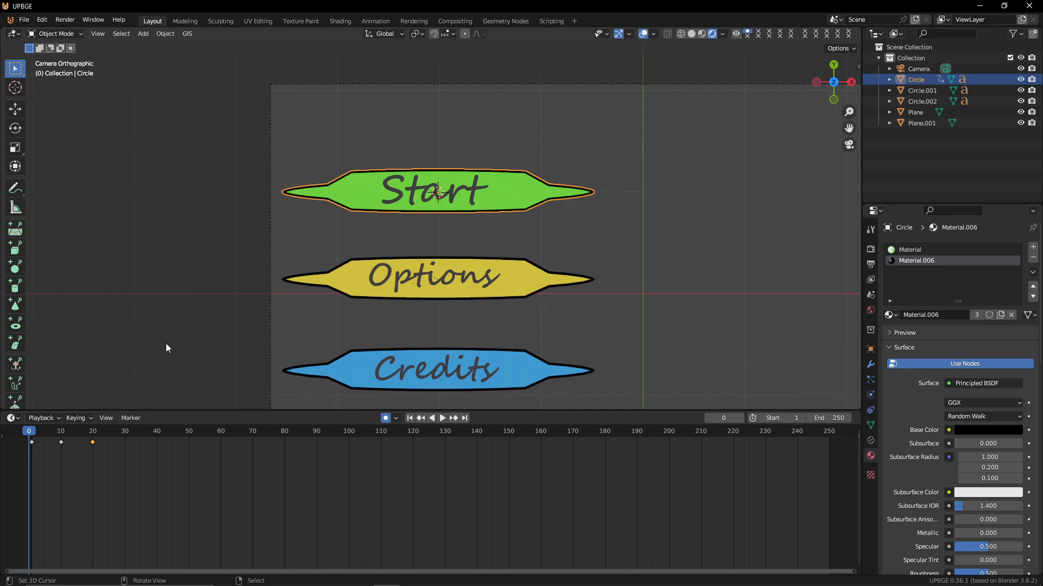
{"action": "left_click", "coordinate": [10, 419]}
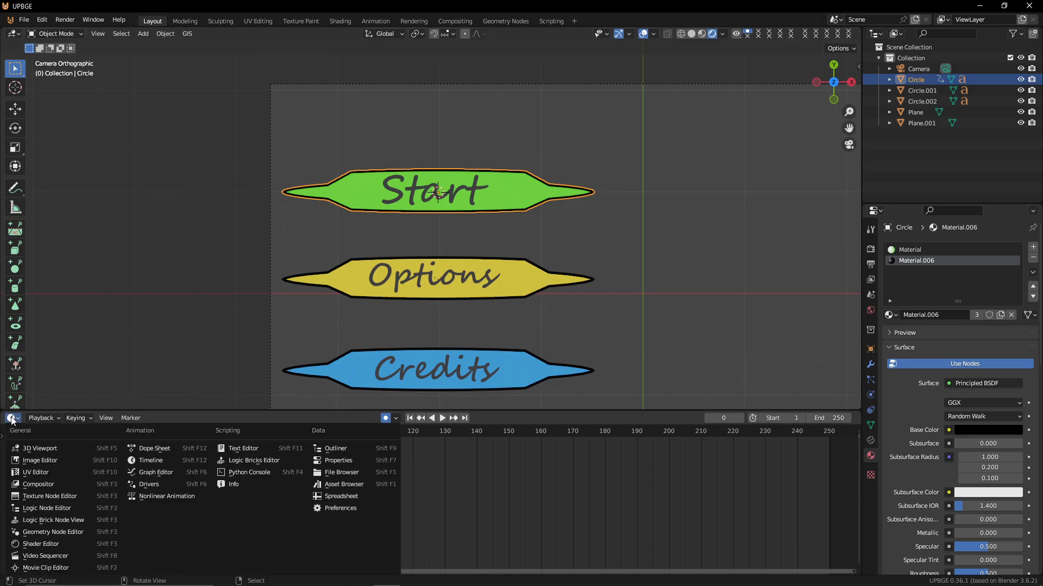
{"action": "left_click", "coordinate": [152, 448]}
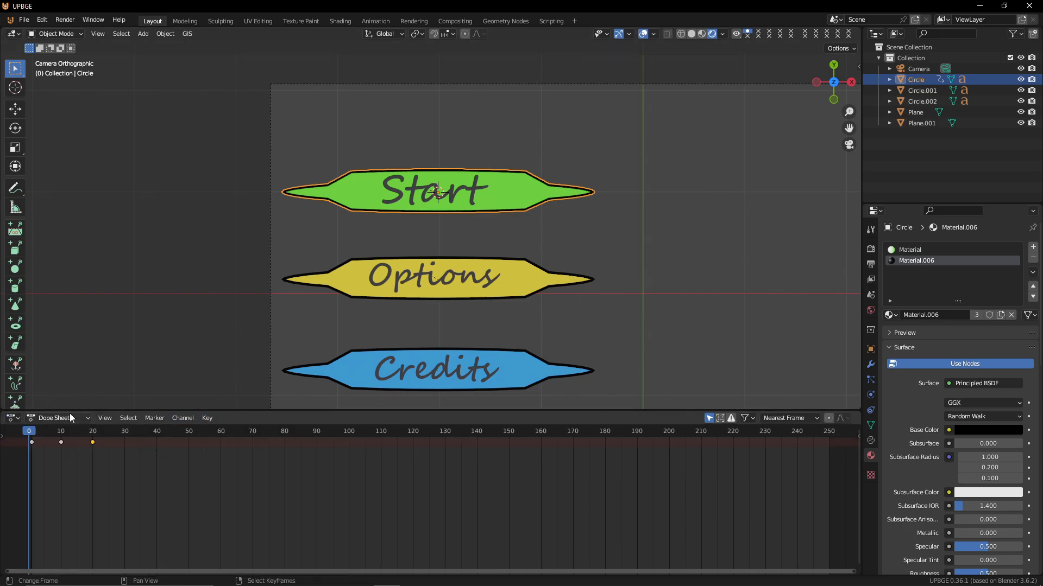
{"action": "left_click", "coordinate": [50, 420]}
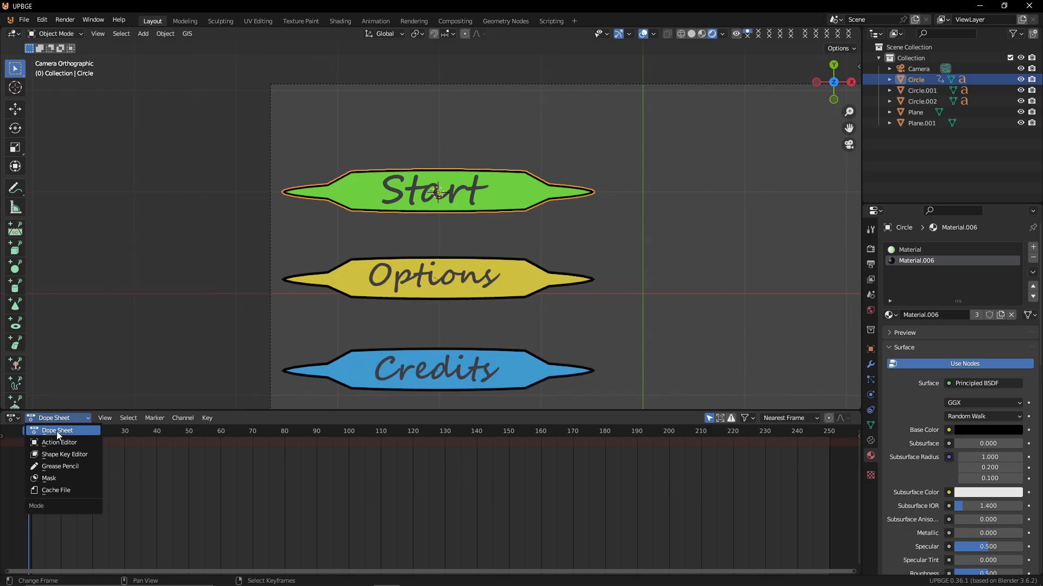
{"action": "left_click", "coordinate": [61, 442]}
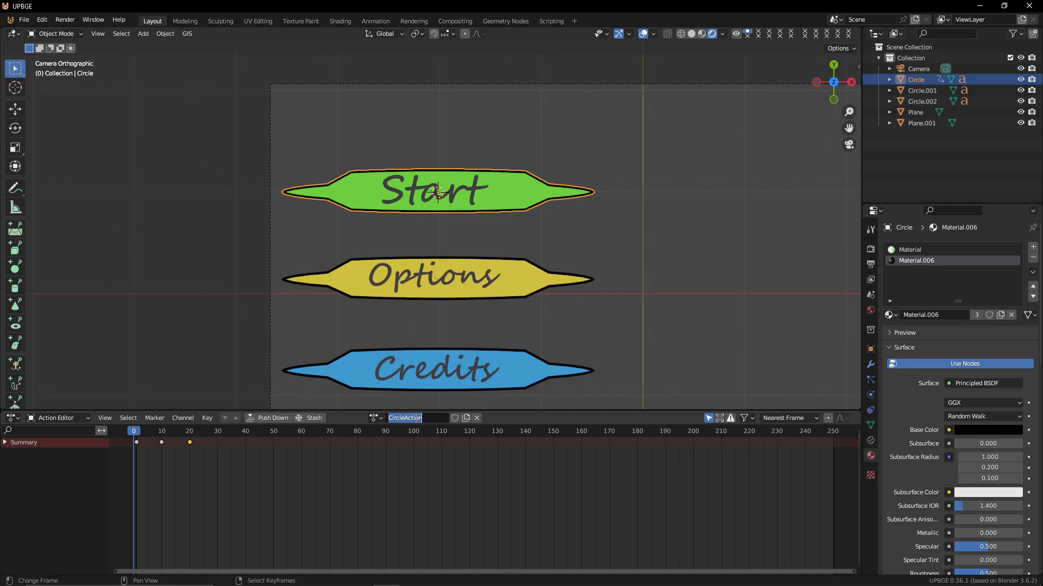
Rename the green leaf's action as its OVER hover animation and push it down
{"action": "type", "text": "UI UUUUUU"}
{"action": "key", "text": "BackSpace"}
{"action": "key", "text": "BackSpace"}
{"action": "key", "text": "BackSpace"}
{"action": "key", "text": "BackSpace"}
{"action": "key", "text": "BackSpace"}
{"action": "key", "text": "BackSpace"}
{"action": "key", "text": "BackSpace"}
{"action": "type", "text": "OVER"}
{"action": "key", "text": "Return"}
{"action": "left_click", "coordinate": [262, 420]}
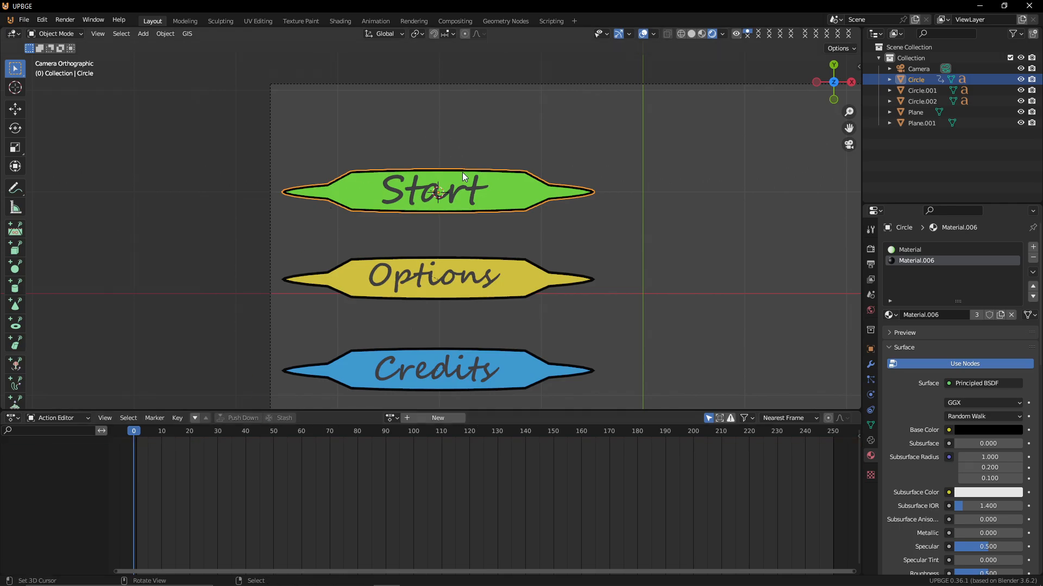
Inset the face of the red X icon's background plane and invert the selection to the inset border
{"action": "scroll", "coordinate": [461, 174], "scroll_direction": "down", "scroll_amount": 5}
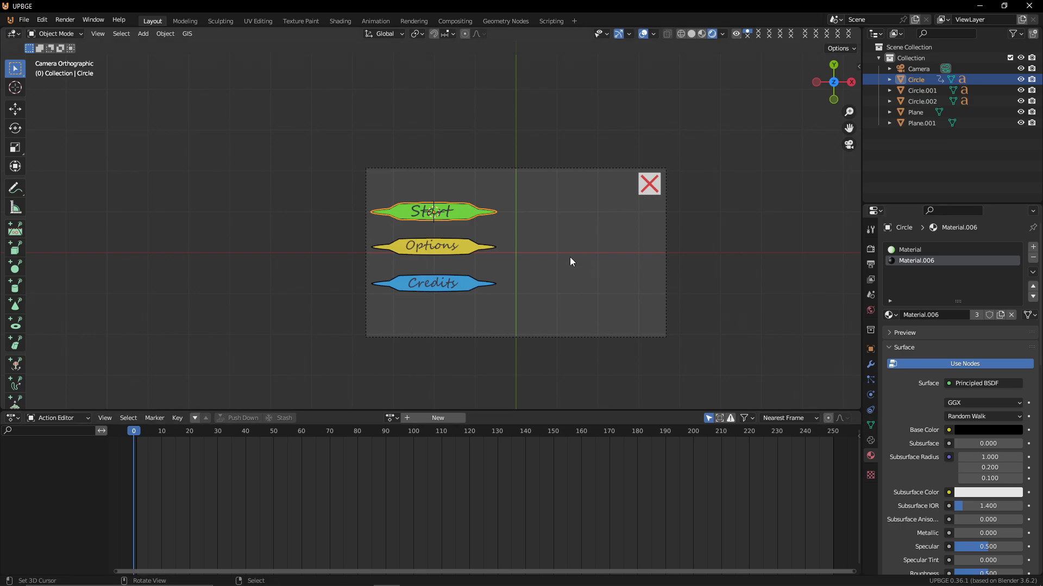
{"action": "scroll", "coordinate": [570, 260], "scroll_direction": "up", "scroll_amount": 1}
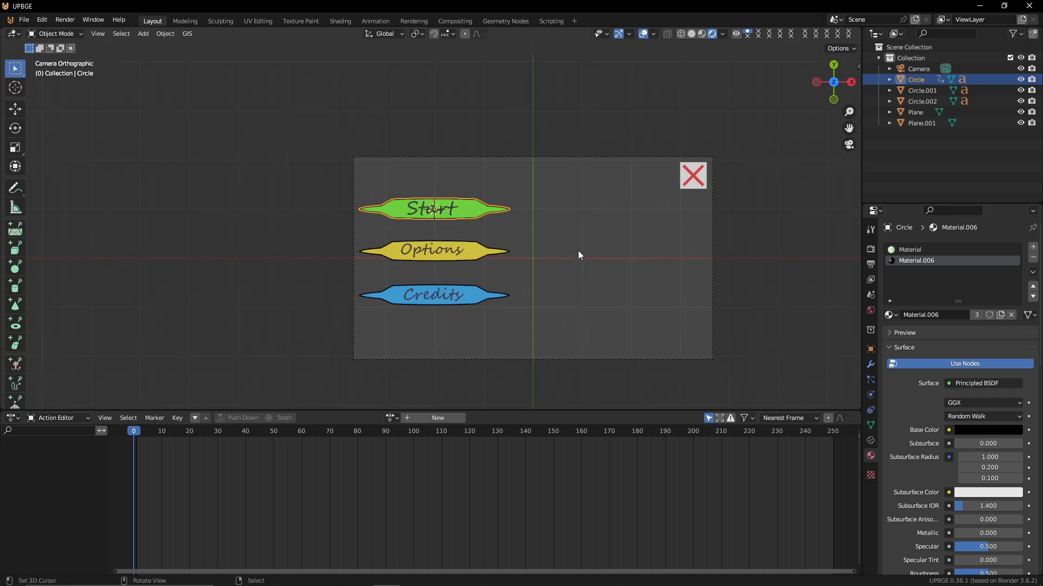
{"action": "right_click", "coordinate": [686, 188]}
{"action": "scroll", "coordinate": [686, 188], "scroll_direction": "up", "scroll_amount": 2}
{"action": "middle_click_drag", "start_coordinate": [680, 172], "coordinate": [305, 295], "text": "shift"}
{"action": "scroll", "coordinate": [468, 275], "scroll_direction": "up", "scroll_amount": 4}
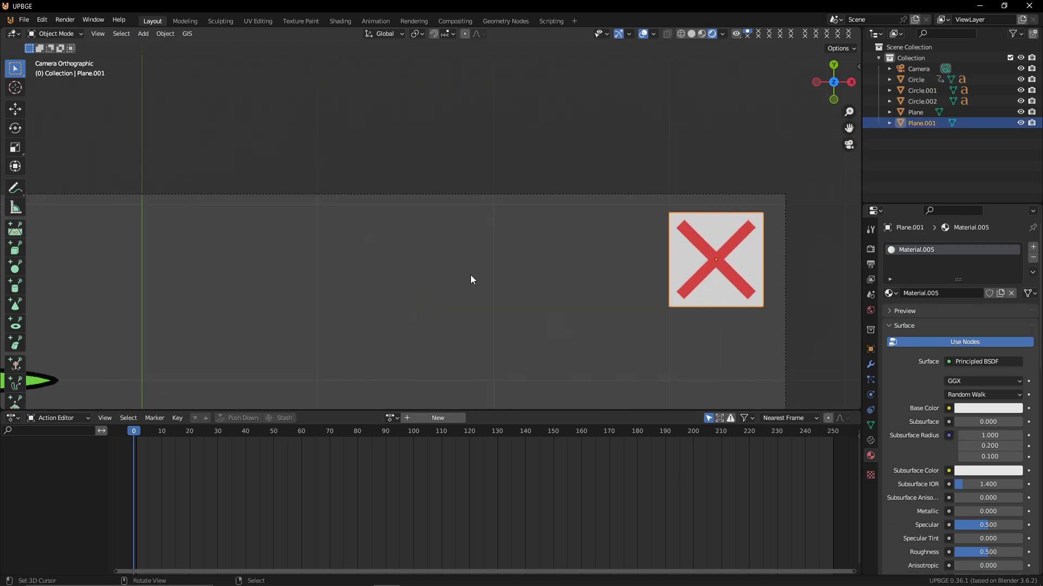
{"action": "key", "text": "Tab"}
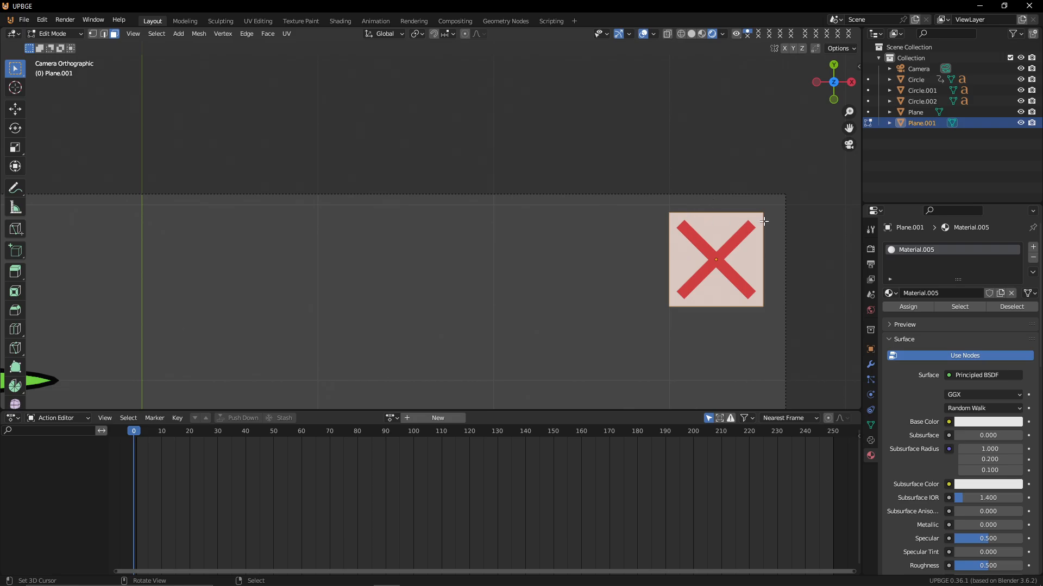
{"action": "key", "text": "i"}
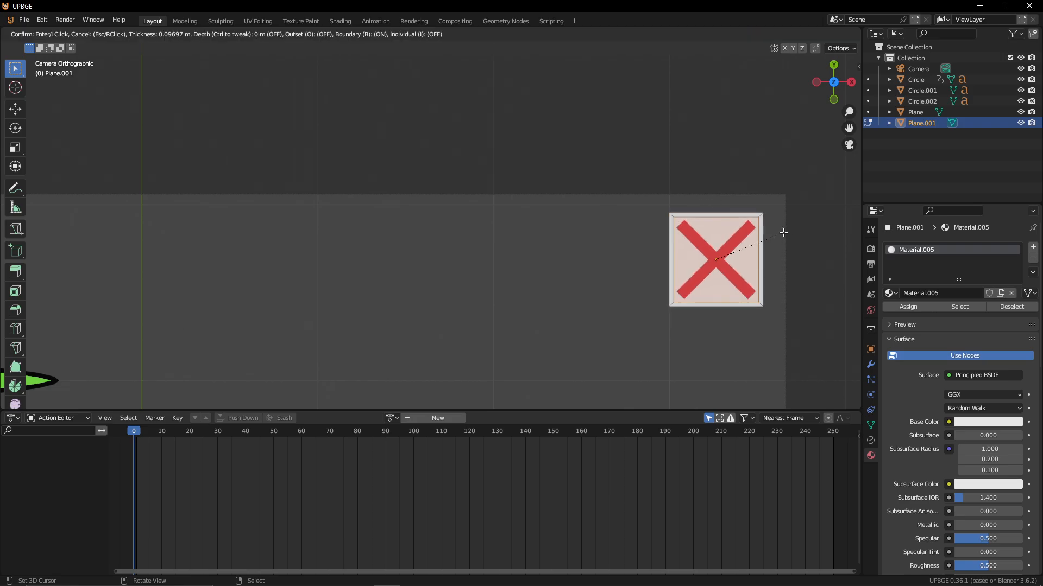
{"action": "left_click", "coordinate": [785, 233]}
{"action": "key", "text": "ctrl+i"}
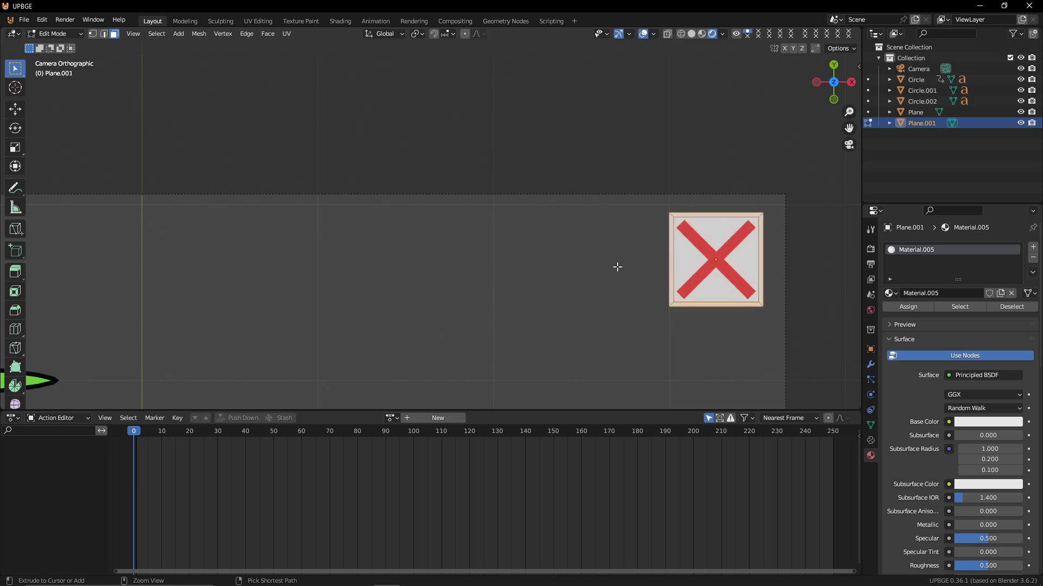
{"action": "left_click", "coordinate": [889, 293]}
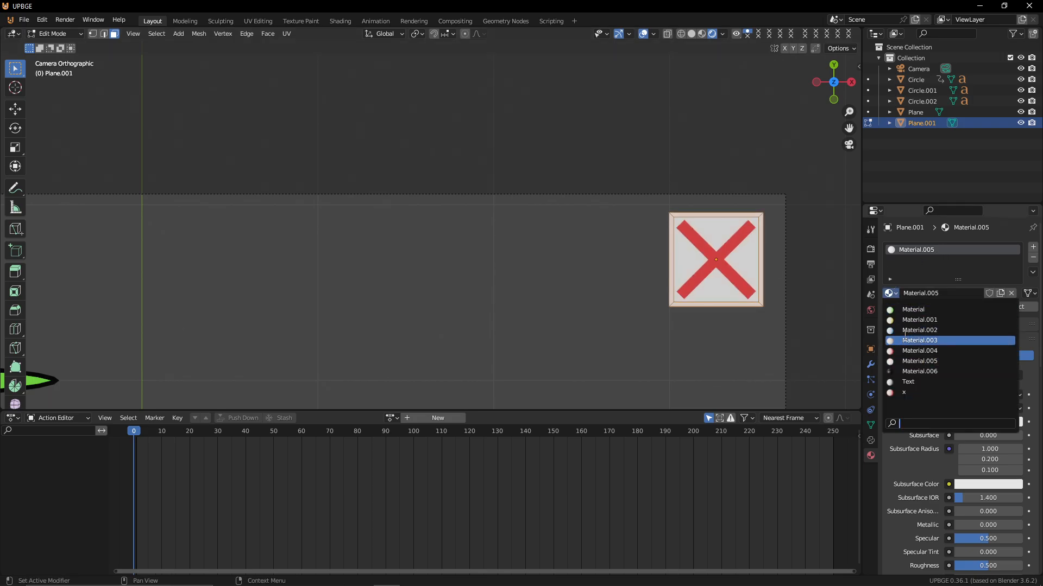
{"action": "left_click", "coordinate": [917, 372]}
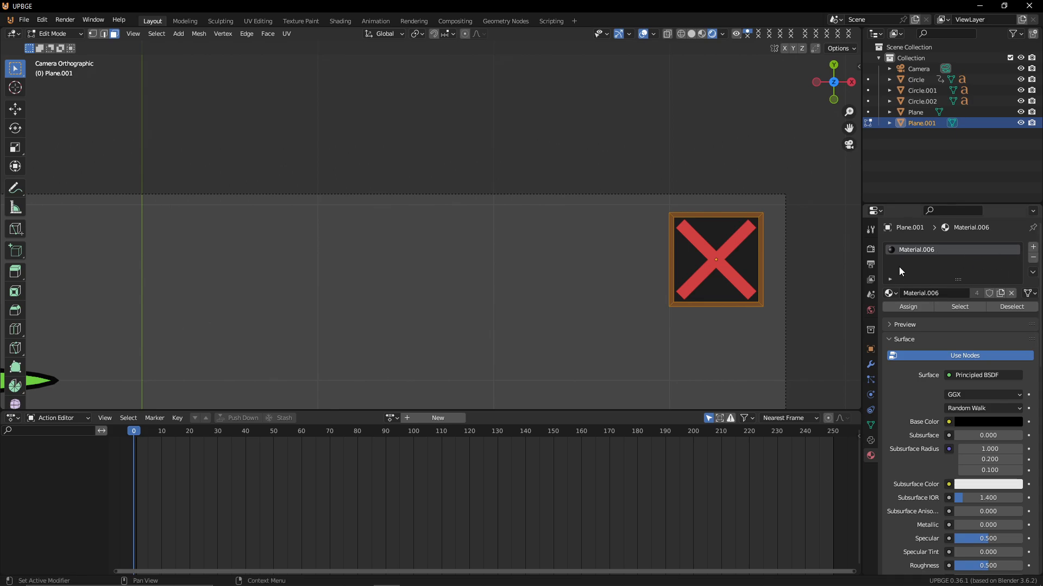
{"action": "left_click", "coordinate": [891, 293]}
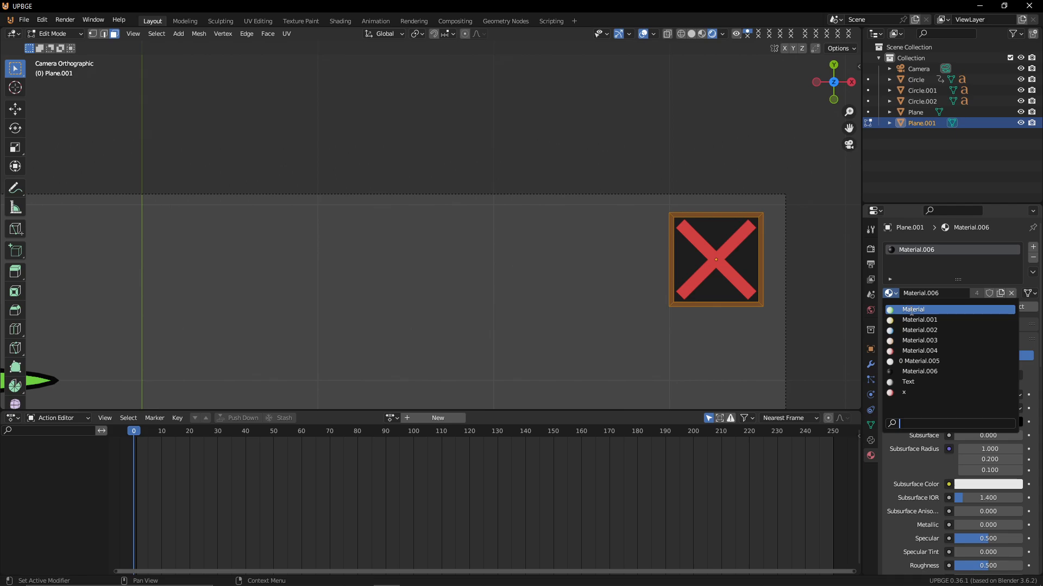
{"action": "left_click", "coordinate": [925, 361]}
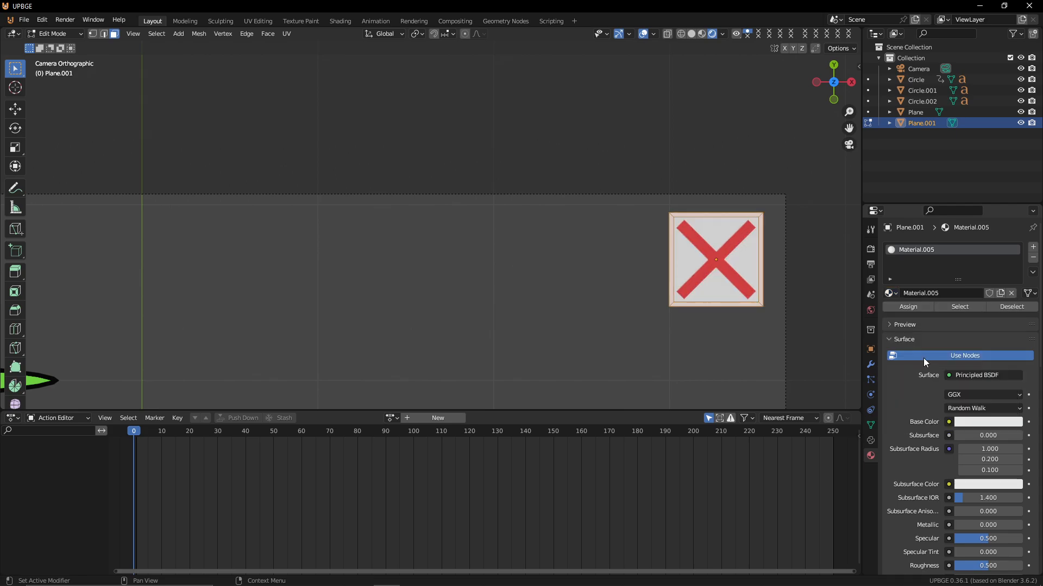
Add a new material slot with Material.006 to the icon's background plane to give its border black
{"action": "left_click", "coordinate": [1033, 248]}
{"action": "left_click", "coordinate": [891, 315]}
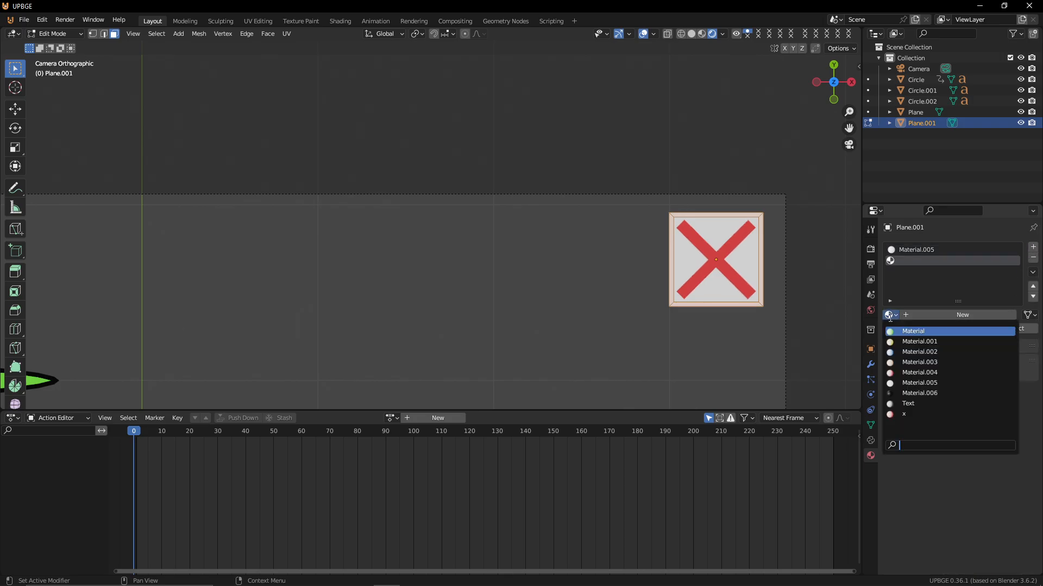
{"action": "left_click", "coordinate": [918, 393]}
{"action": "key", "text": "Tab"}
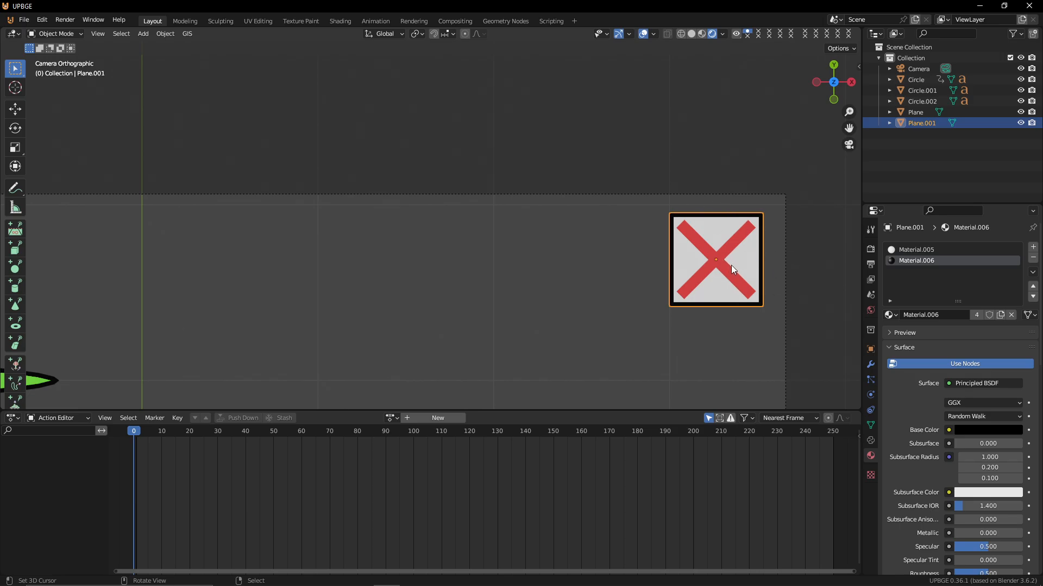
Select the red X shape, enter Edit Mode and inset its faces
{"action": "left_click", "coordinate": [731, 273]}
{"action": "key", "text": "Tab"}
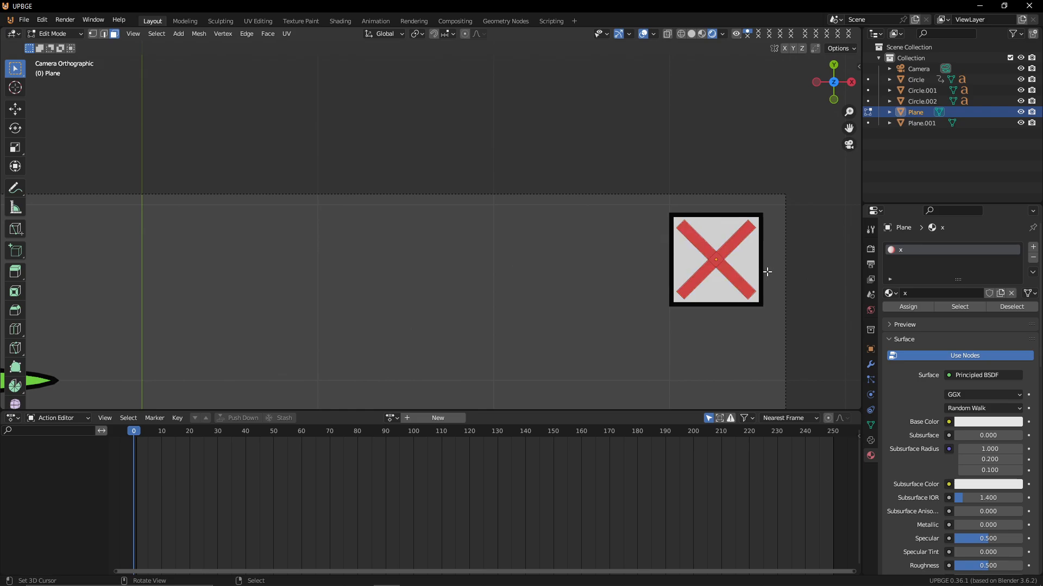
{"action": "key", "text": "i"}
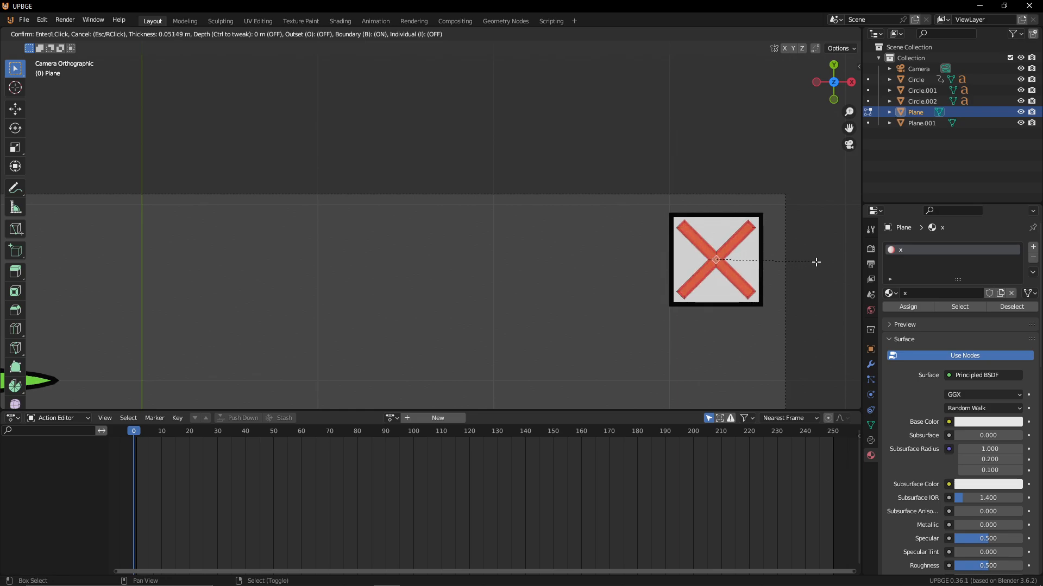
{"action": "left_click", "coordinate": [815, 262]}
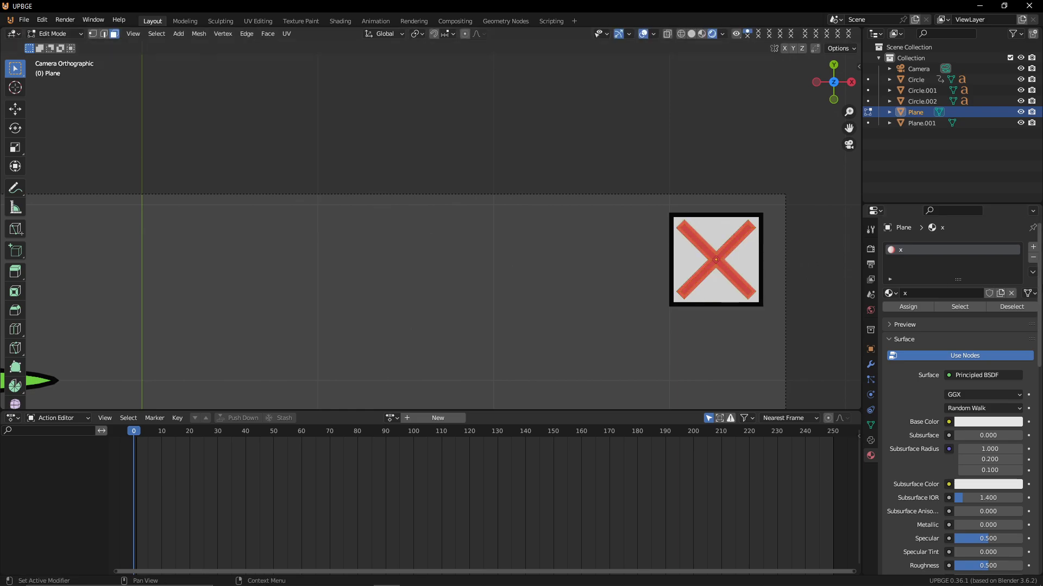
Add a new material slot with Material.006 on the X shape and assign it to the selected faces
{"action": "left_click", "coordinate": [1033, 247]}
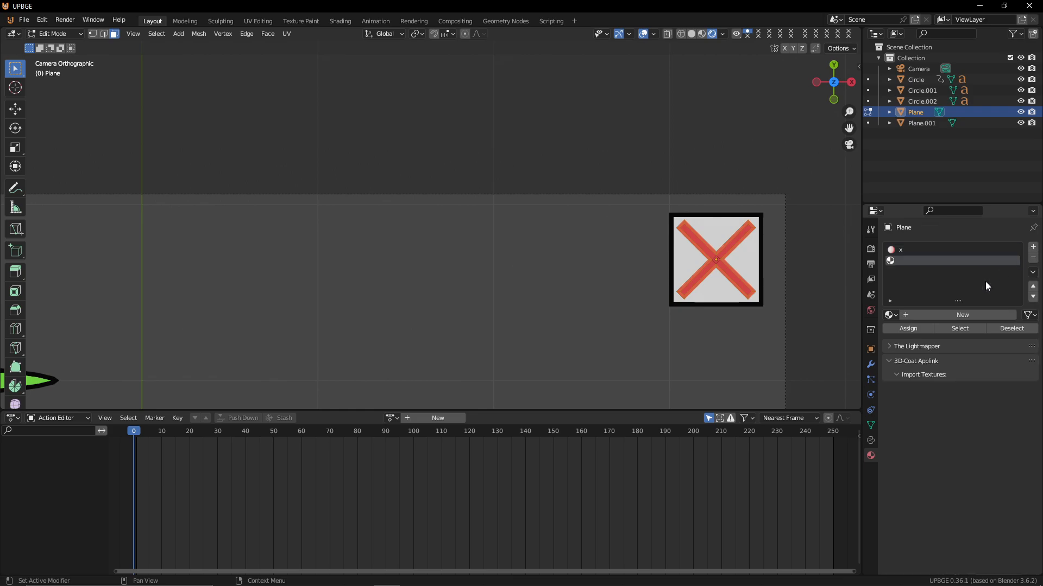
{"action": "left_click", "coordinate": [890, 314]}
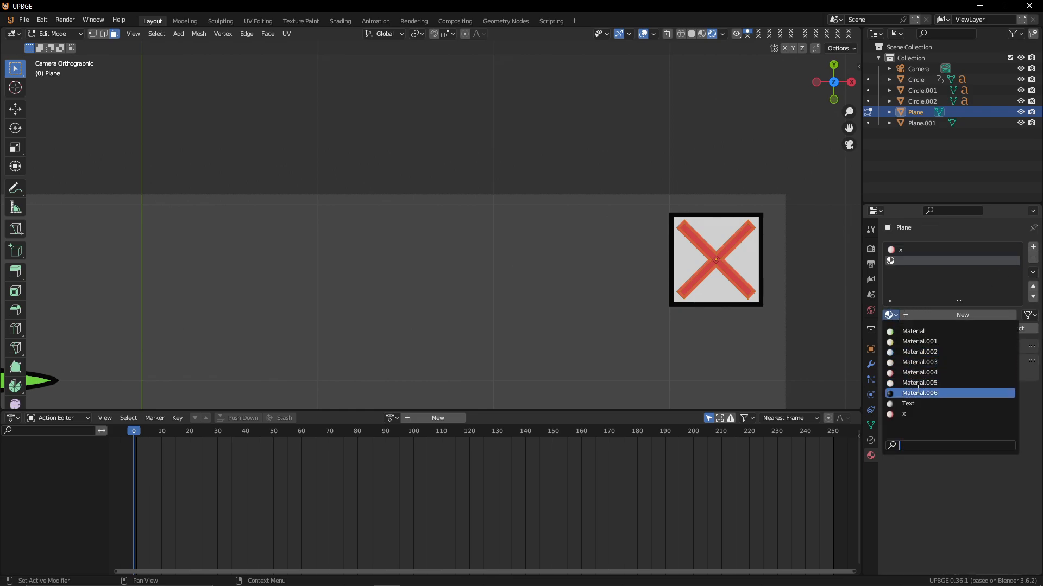
{"action": "left_click", "coordinate": [917, 386]}
{"action": "left_click", "coordinate": [904, 330]}
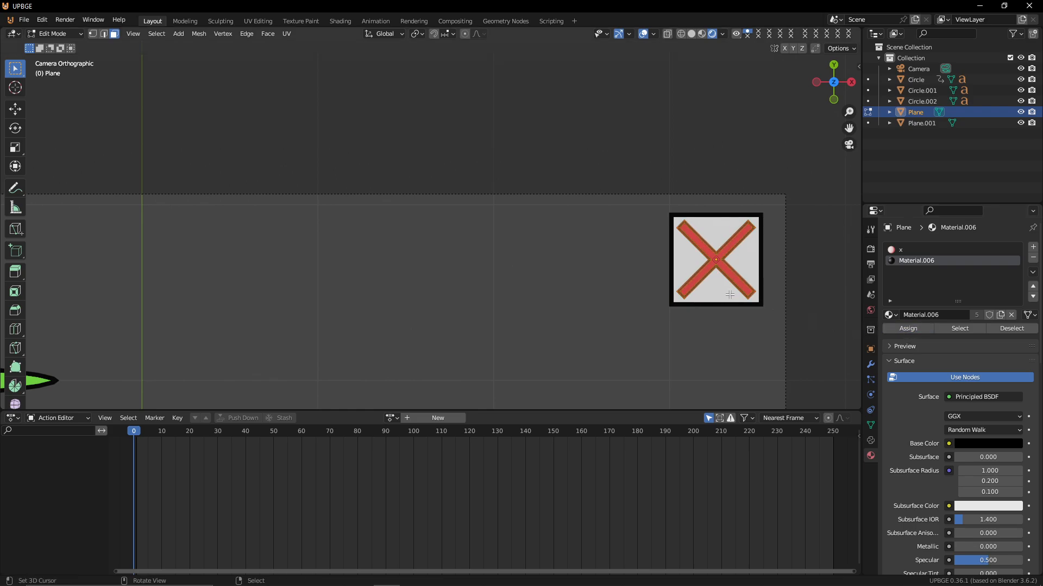
Exit Edit Mode and view the whole menu layout with the red X icon
{"action": "key", "text": "Tab"}
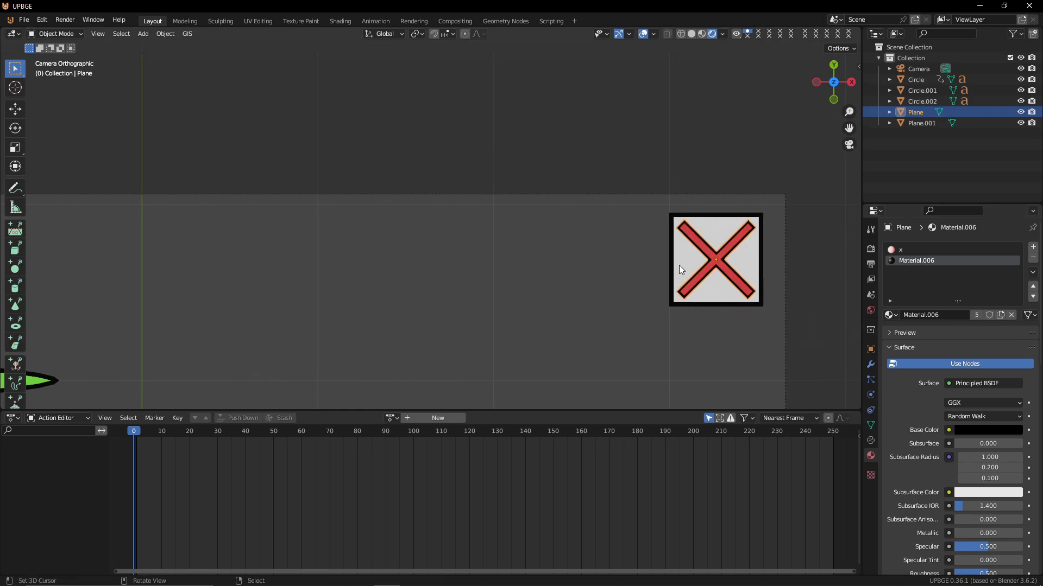
{"action": "scroll", "coordinate": [678, 265], "scroll_direction": "down", "scroll_amount": 5}
{"action": "middle_click_drag", "start_coordinate": [576, 285], "coordinate": [738, 216], "text": "shift"}
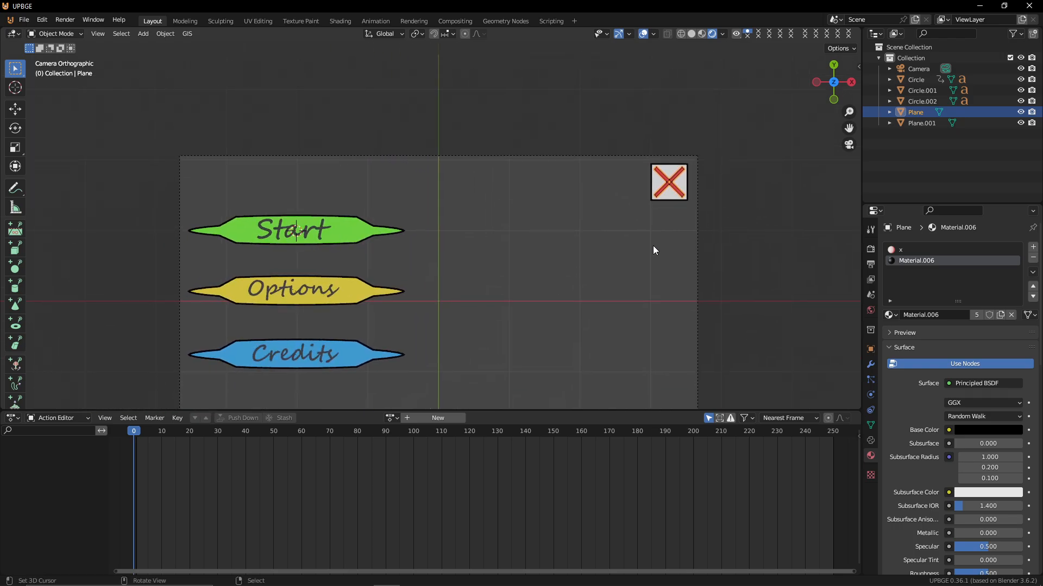
{"action": "scroll", "coordinate": [653, 246], "scroll_direction": "down", "scroll_amount": 2}
{"action": "scroll", "coordinate": [653, 245], "scroll_direction": "up", "scroll_amount": 2}
{"action": "scroll", "coordinate": [652, 246], "scroll_direction": "down", "scroll_amount": 1}
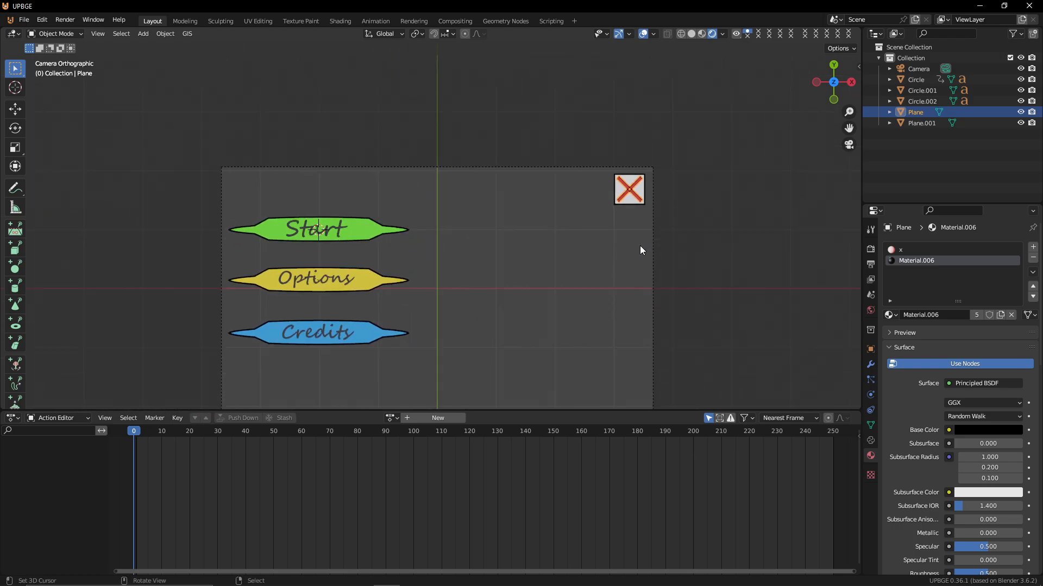
{"action": "left_click", "coordinate": [630, 201]}
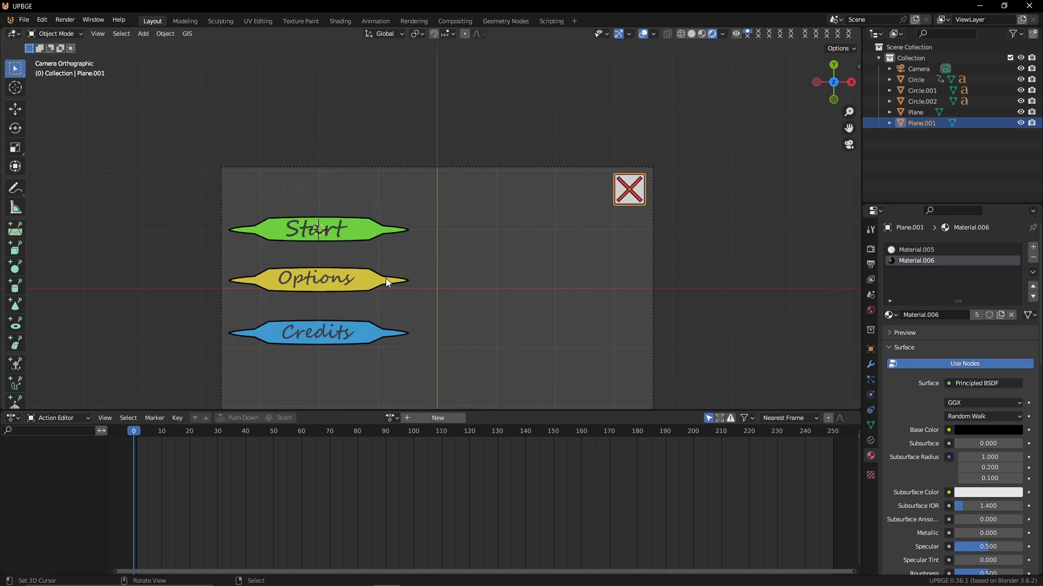
{"action": "left_click", "coordinate": [140, 462]}
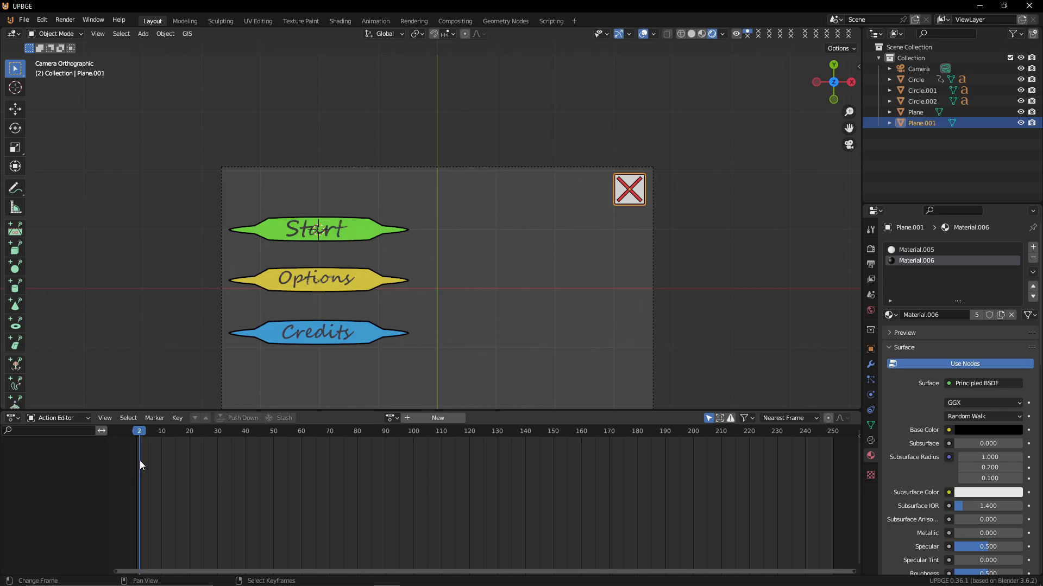
{"action": "left_click", "coordinate": [138, 461]}
{"action": "left_click", "coordinate": [638, 188]}
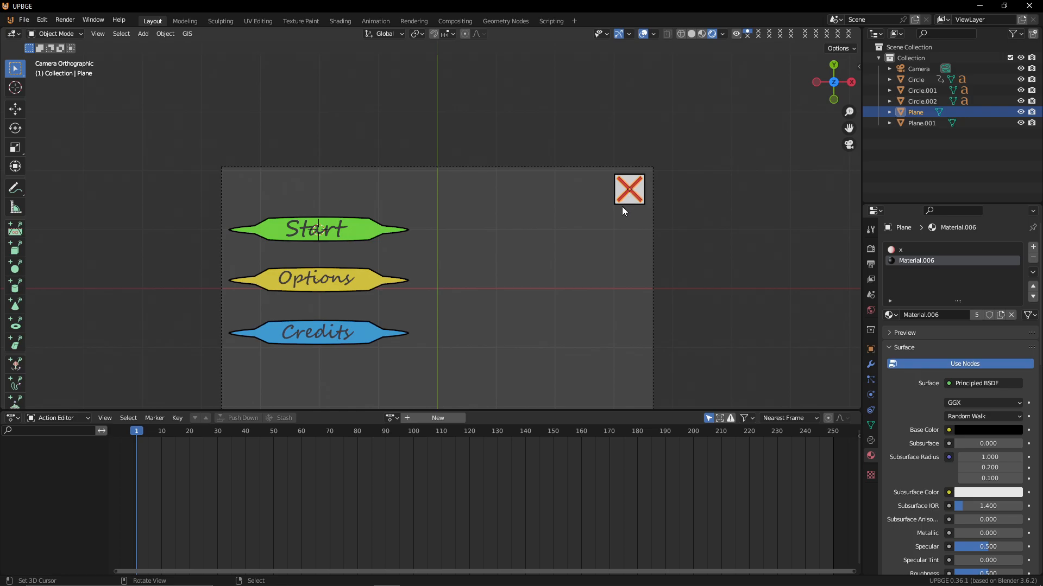
{"action": "left_click", "coordinate": [625, 199], "text": "shift"}
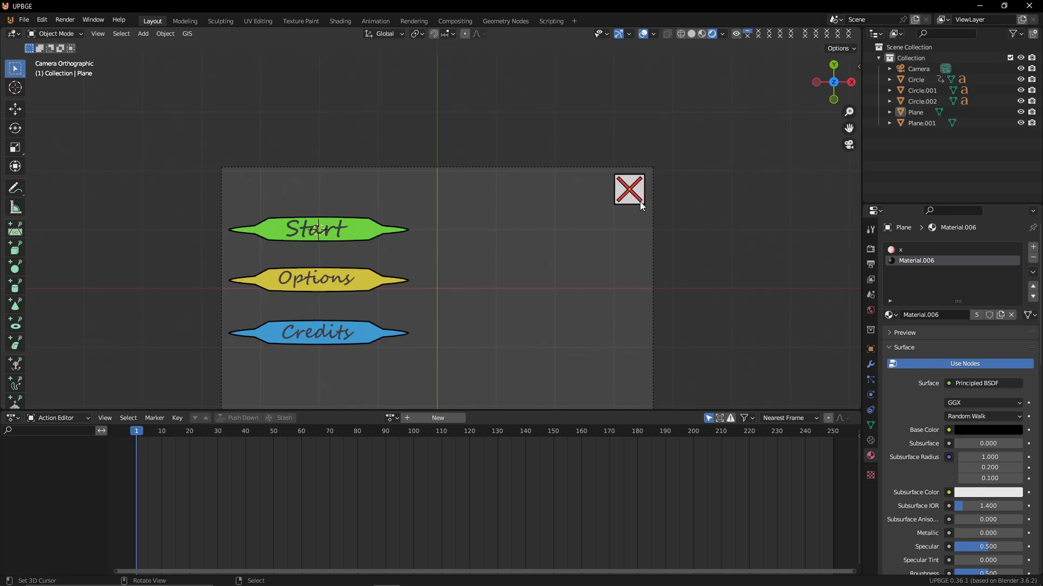
{"action": "scroll", "coordinate": [640, 201], "scroll_direction": "up", "scroll_amount": 6}
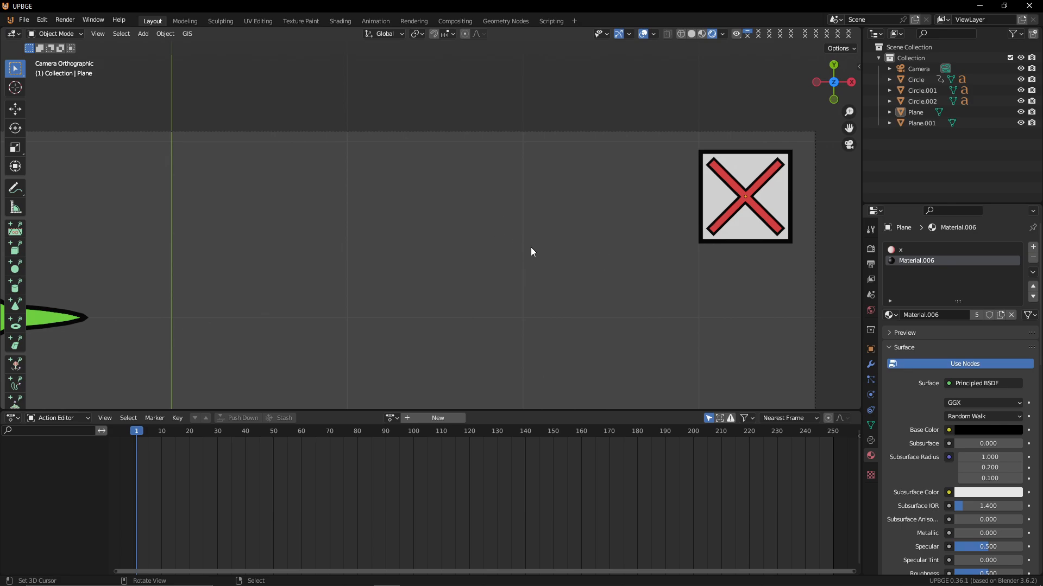
Select the X shape and its background plane and parent the X shape to the background plane
{"action": "left_click", "coordinate": [739, 200]}
{"action": "left_click", "coordinate": [717, 198], "text": "shift"}
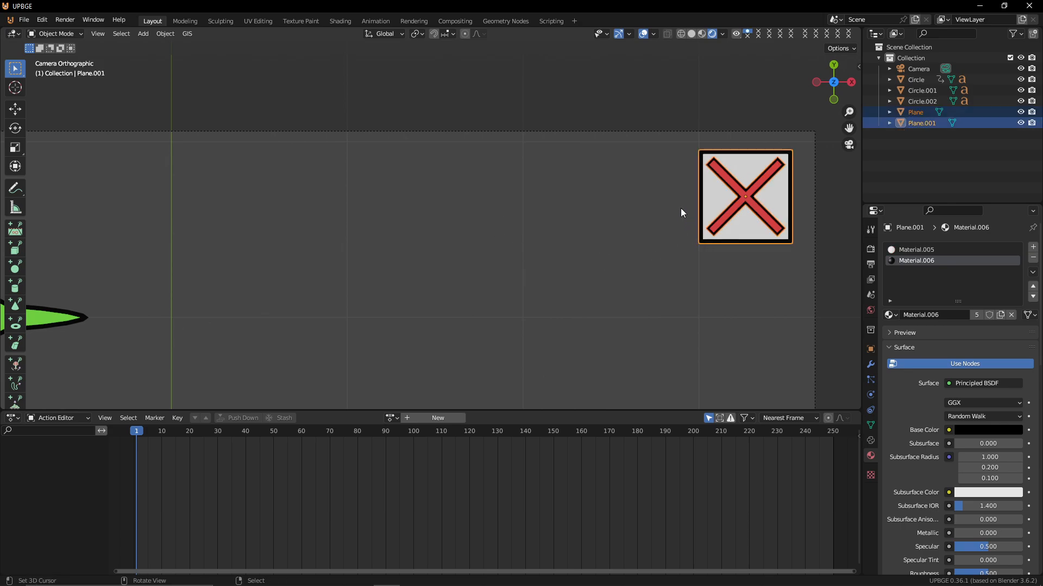
{"action": "key", "text": "ctrl+p"}
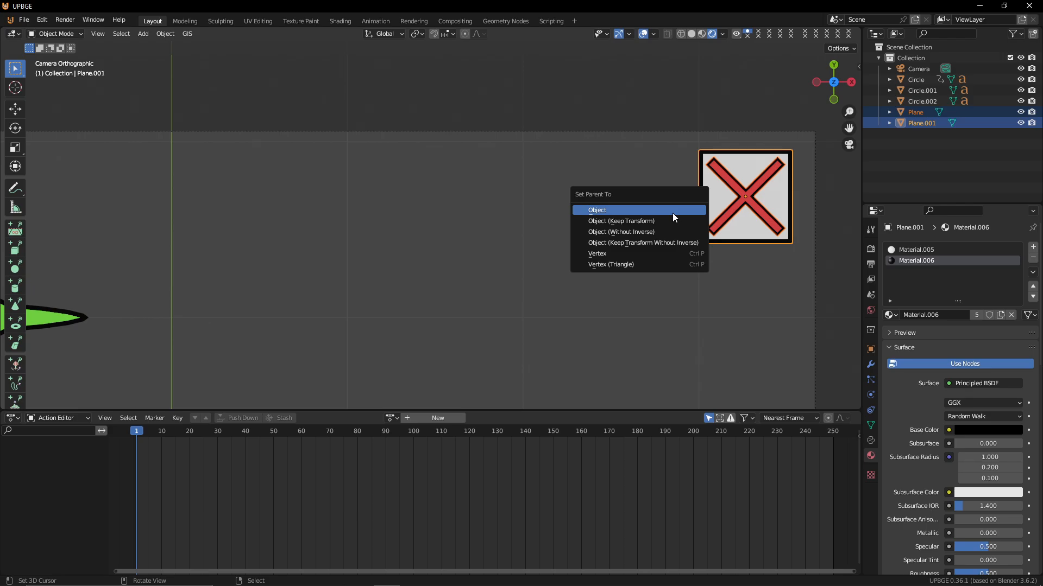
{"action": "left_click", "coordinate": [672, 214]}
Insert a scale keyframe on the icon's background plane at the first frame
{"action": "key", "text": "s"}
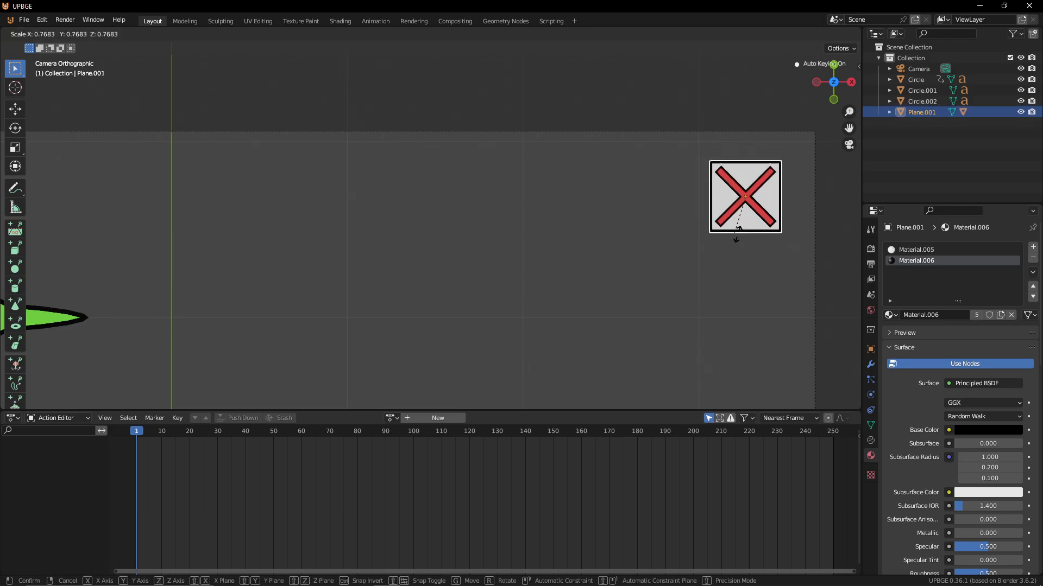
{"action": "left_click", "coordinate": [764, 246]}
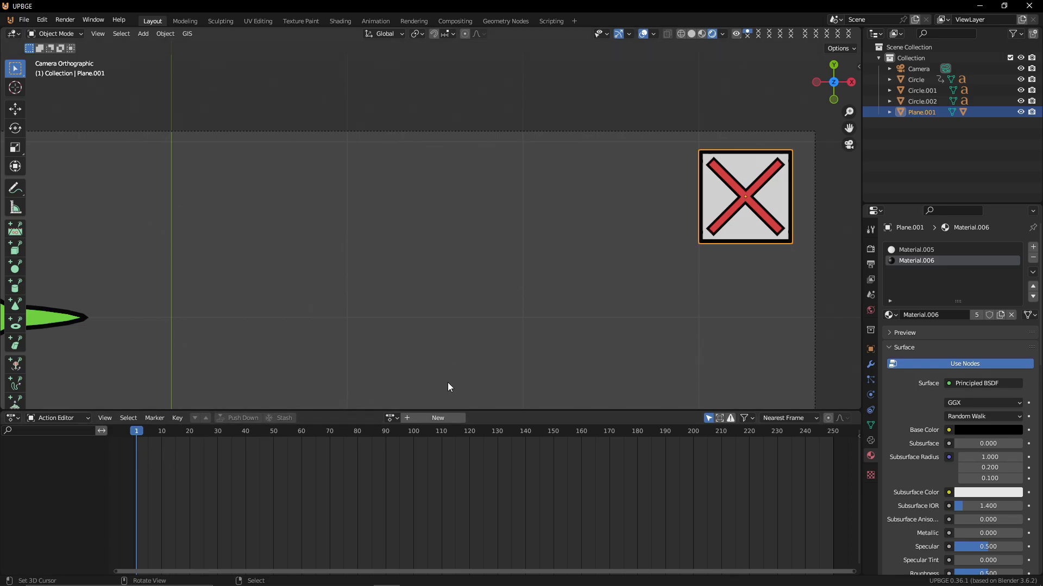
{"action": "key", "text": "i"}
Go to frame 10 and scale the icon up slightly, to about 1.02, for a hover keyframe
{"action": "left_click_drag", "start_coordinate": [144, 501], "coordinate": [160, 499]}
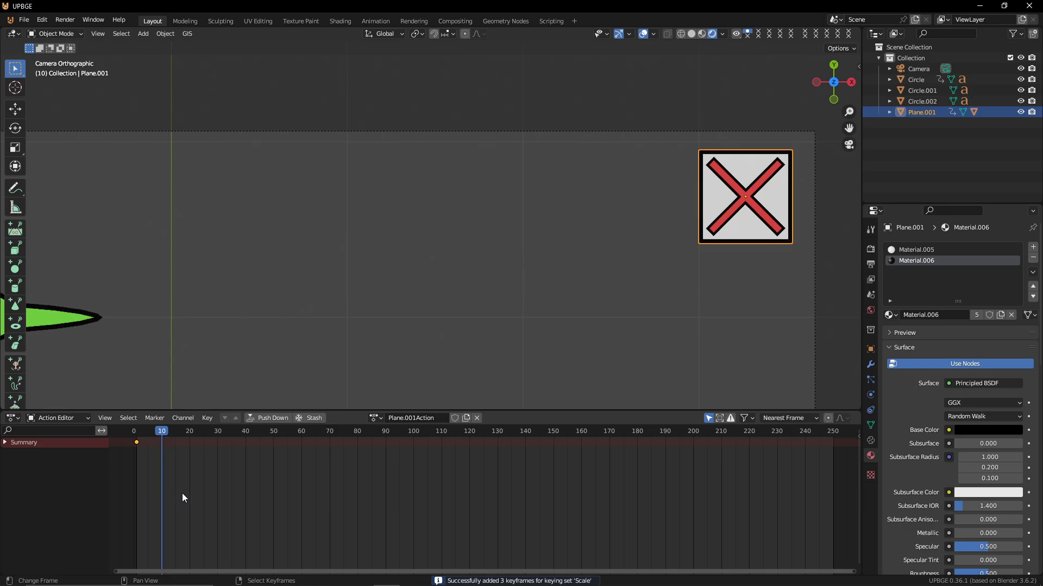
{"action": "key", "text": "s"}
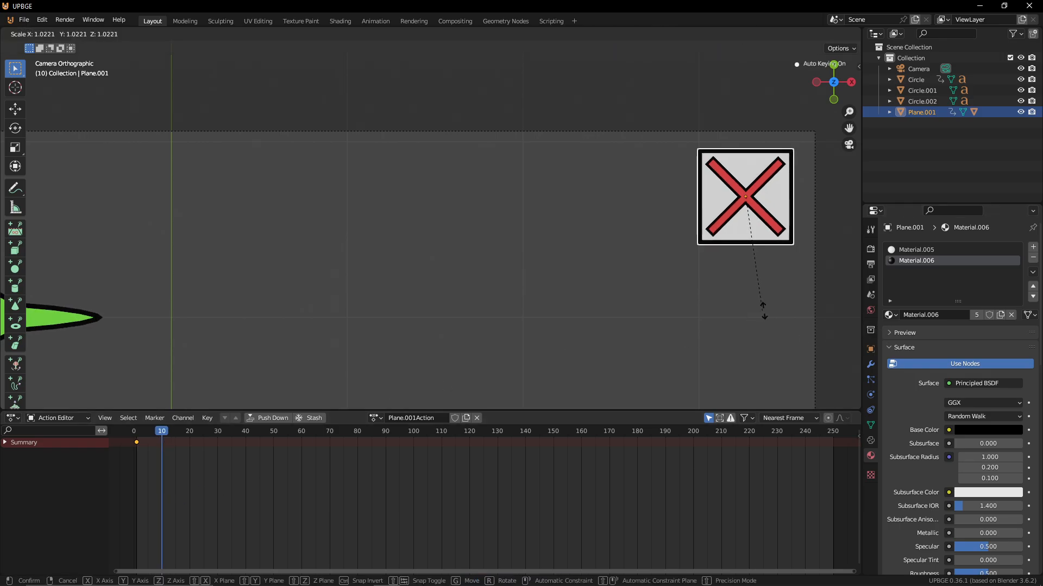
{"action": "left_click", "coordinate": [781, 319]}
Duplicate the first scale keyframe to frame 20 so the icon returns to its original size
{"action": "left_click_drag", "start_coordinate": [138, 474], "coordinate": [189, 464]}
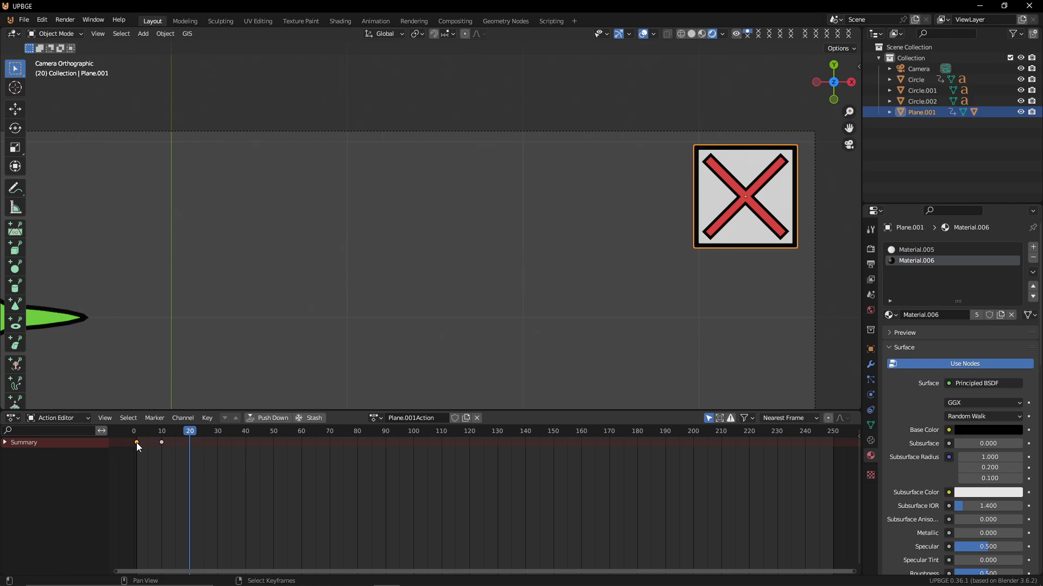
{"action": "key", "text": "shift+d"}
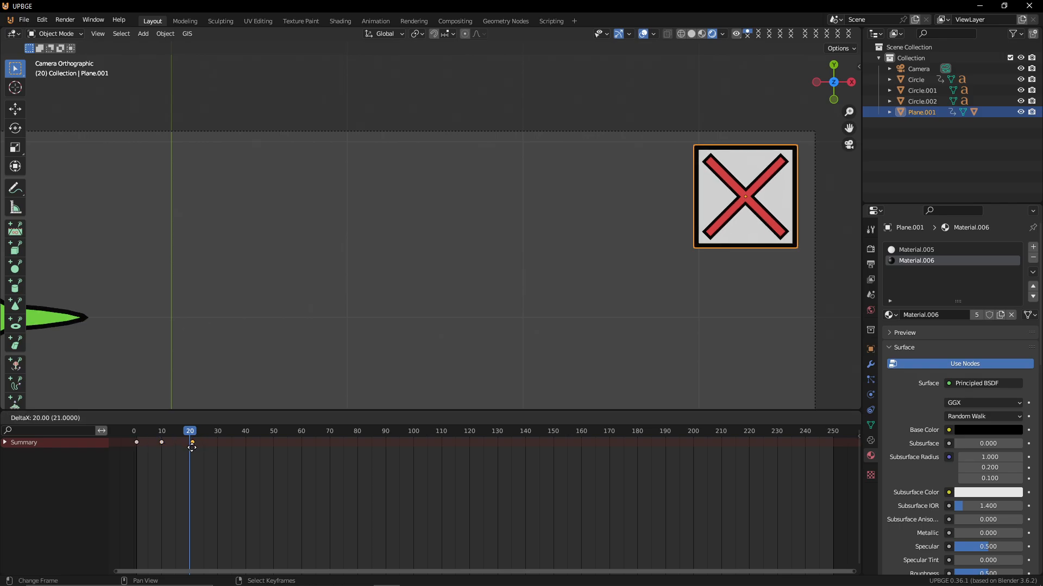
{"action": "left_click", "coordinate": [189, 449]}
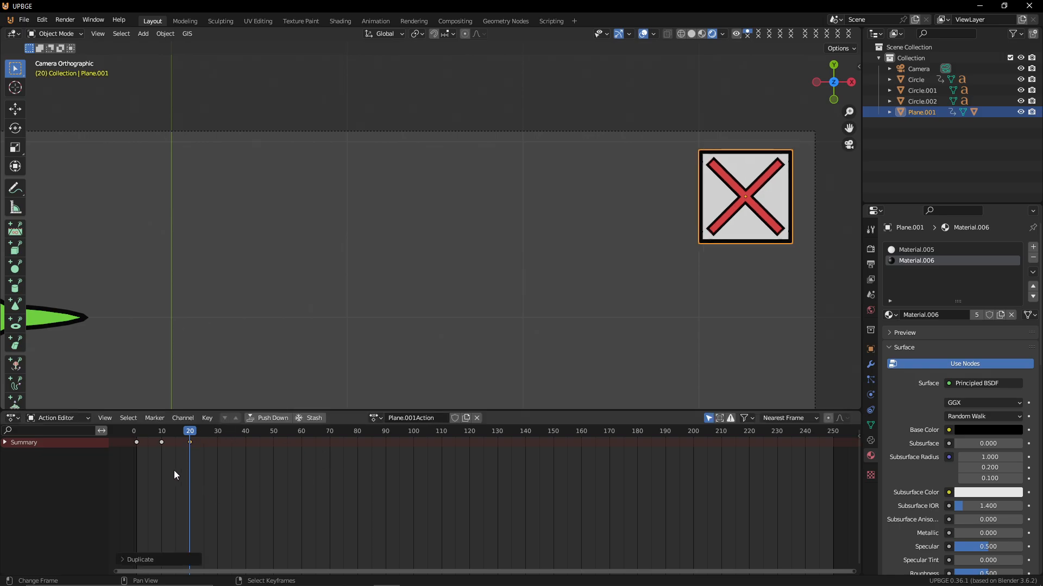
Return to the start frame, name the icon's action CROS SC, and push it down
{"action": "key", "text": "shift+Left"}
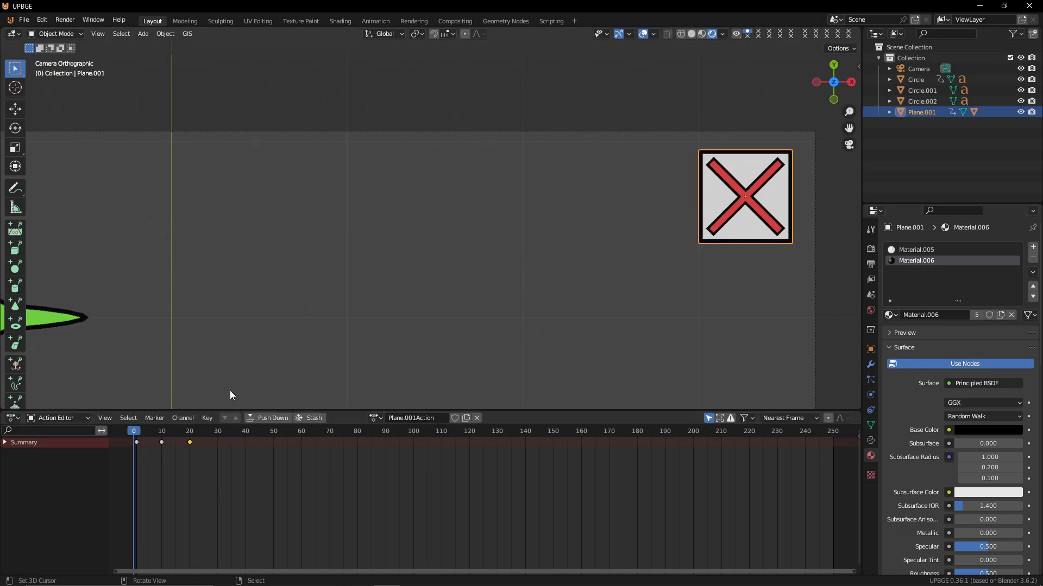
{"action": "left_click", "coordinate": [126, 467]}
{"action": "type", "text": "CROS SC"}
{"action": "key", "text": "Return"}
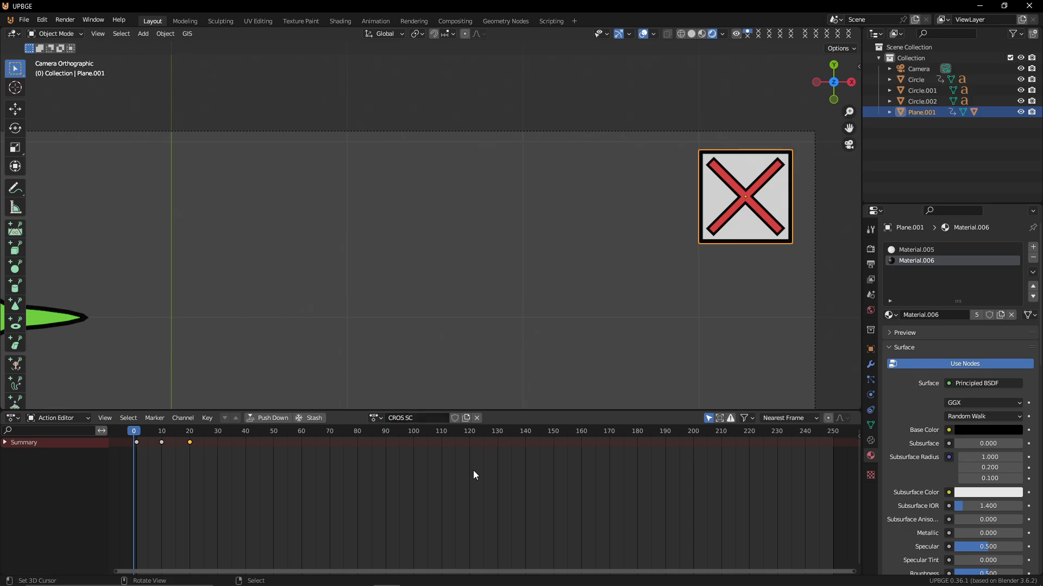
{"action": "left_click", "coordinate": [275, 418]}
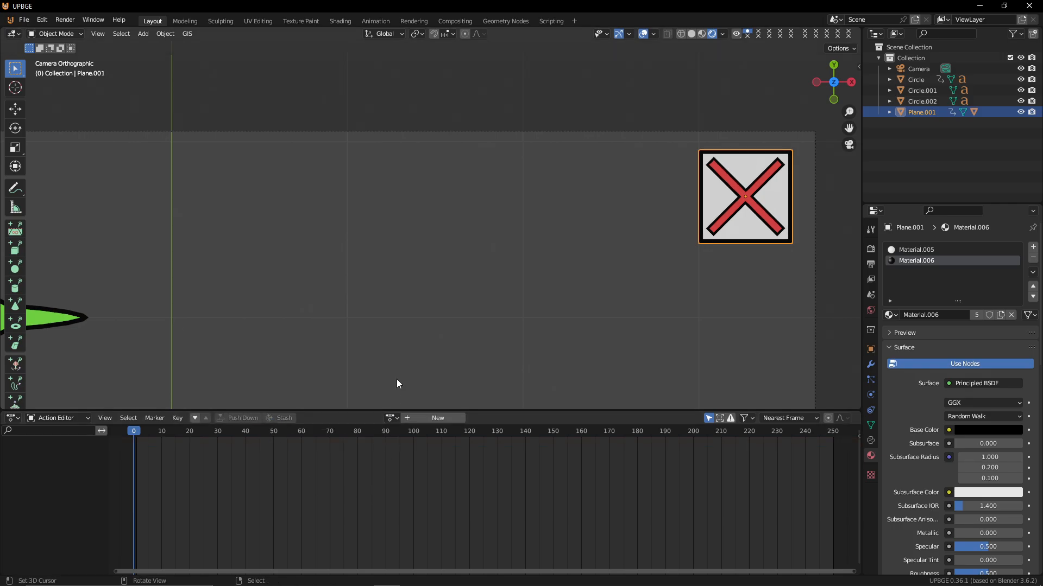
Enlarge the viewport and add a new plane to the scene
{"action": "scroll", "coordinate": [396, 379], "scroll_direction": "down", "scroll_amount": 7}
{"action": "scroll", "coordinate": [400, 314], "scroll_direction": "up", "scroll_amount": 1}
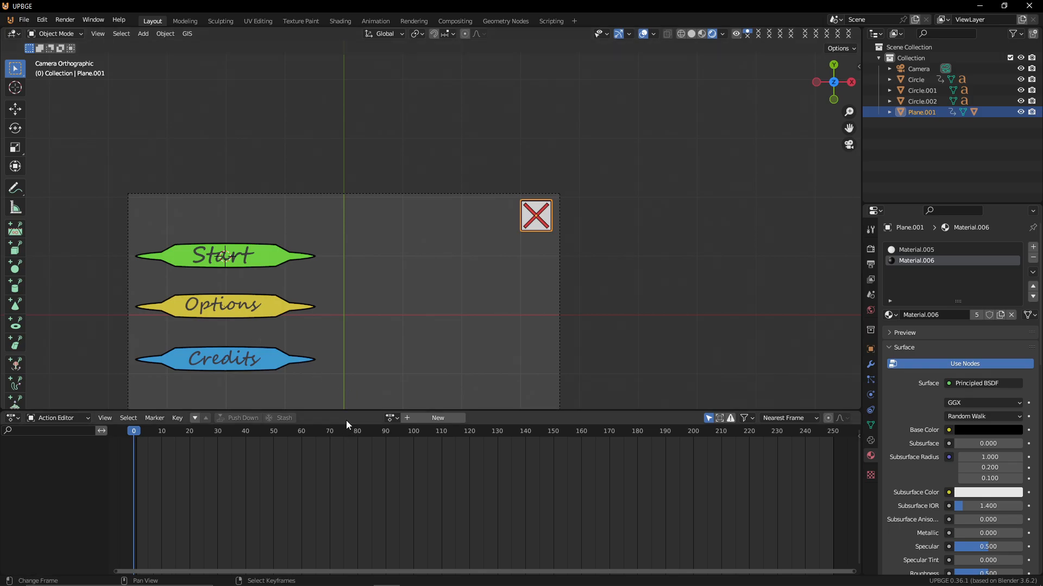
{"action": "left_click_drag", "start_coordinate": [344, 412], "coordinate": [369, 522]}
{"action": "middle_click_drag", "start_coordinate": [422, 278], "coordinate": [448, 188], "text": "shift"}
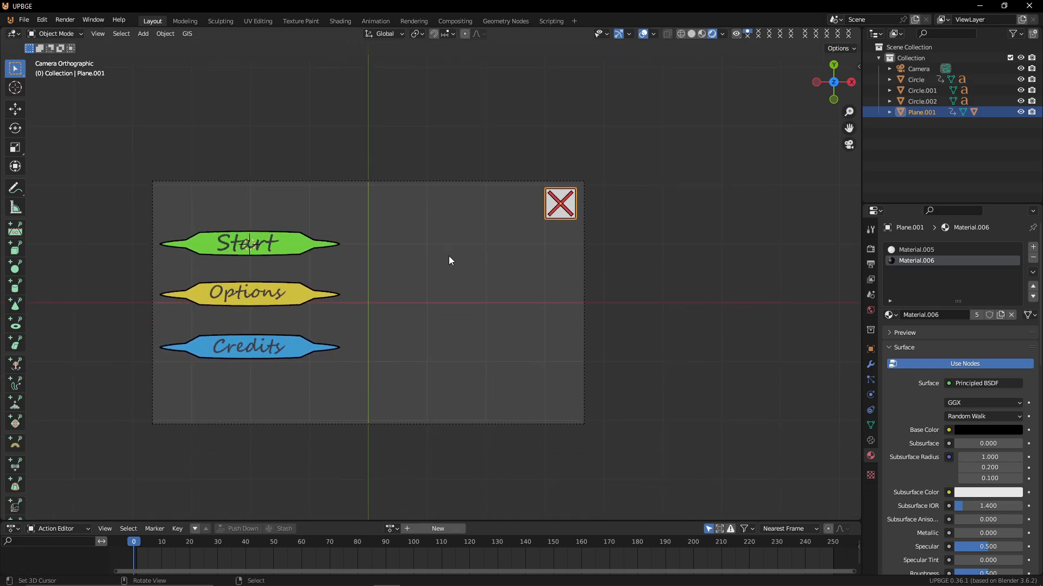
{"action": "scroll", "coordinate": [451, 258], "scroll_direction": "up", "scroll_amount": 2}
{"action": "middle_click_drag", "start_coordinate": [451, 257], "coordinate": [540, 268], "text": "shift"}
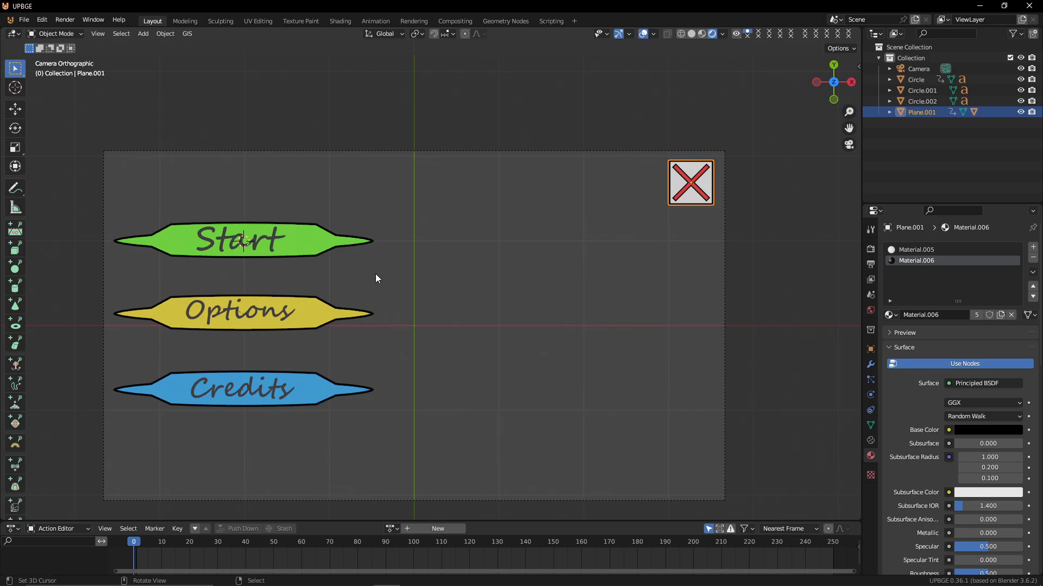
{"action": "key", "text": "shift+a"}
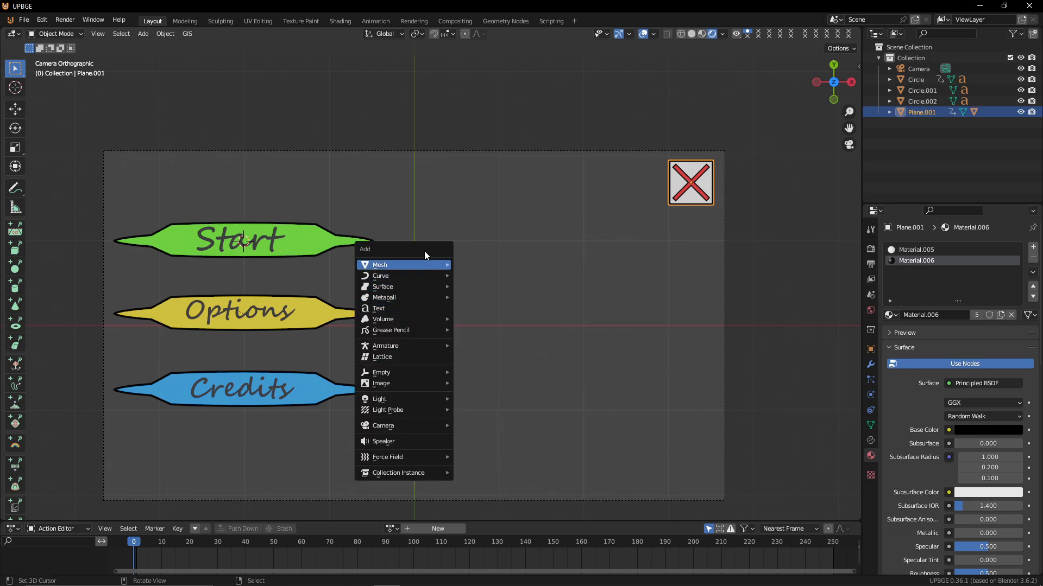
{"action": "mouse_move", "coordinate": [425, 264]}
{"action": "left_click", "coordinate": [499, 264]}
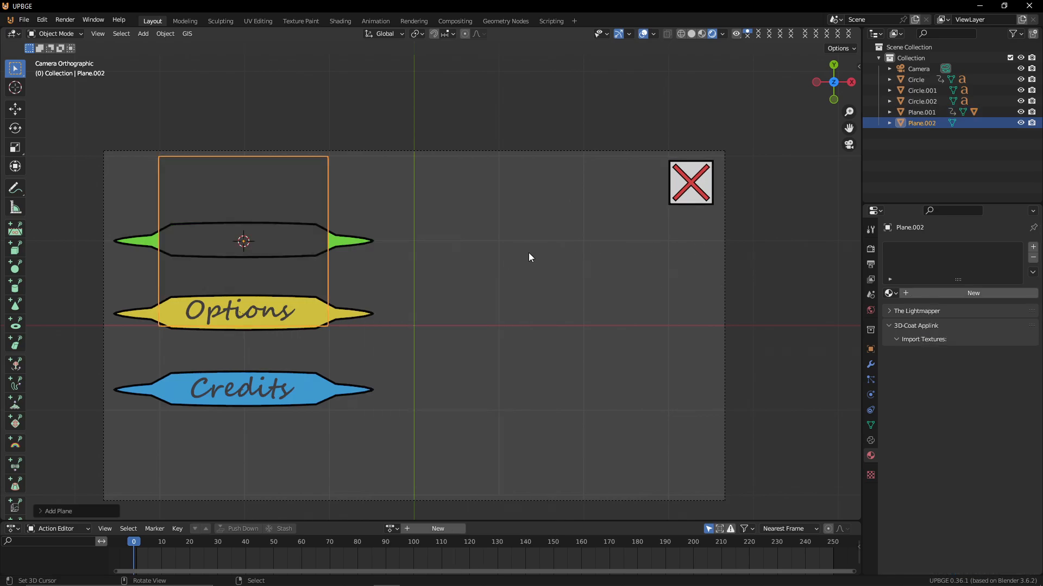
Clear the new plane's location to the origin and scale it up, about 1.7 times
{"action": "key", "text": "alt+g"}
{"action": "key", "text": "s"}
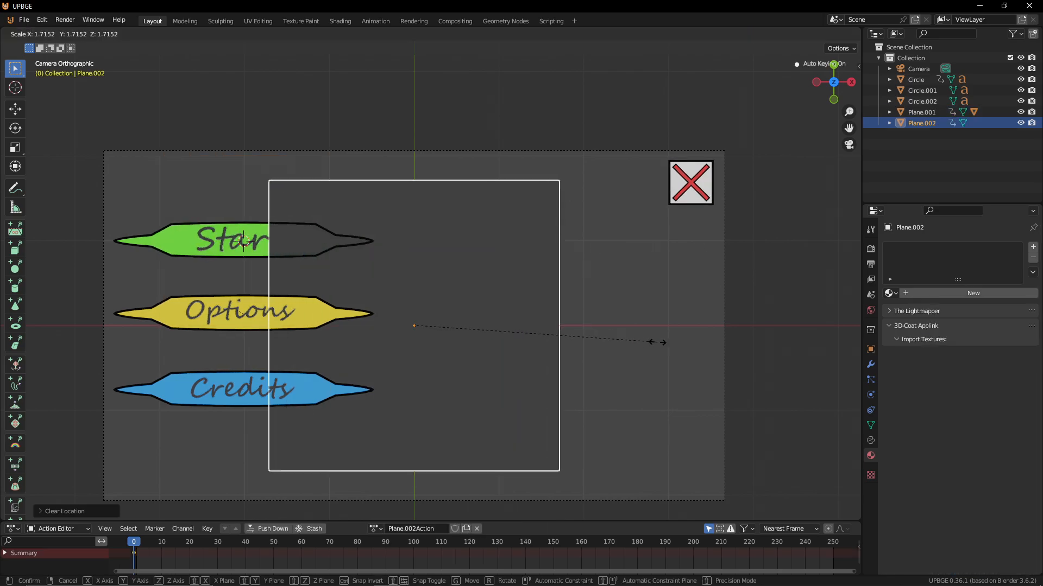
{"action": "left_click", "coordinate": [95, 296]}
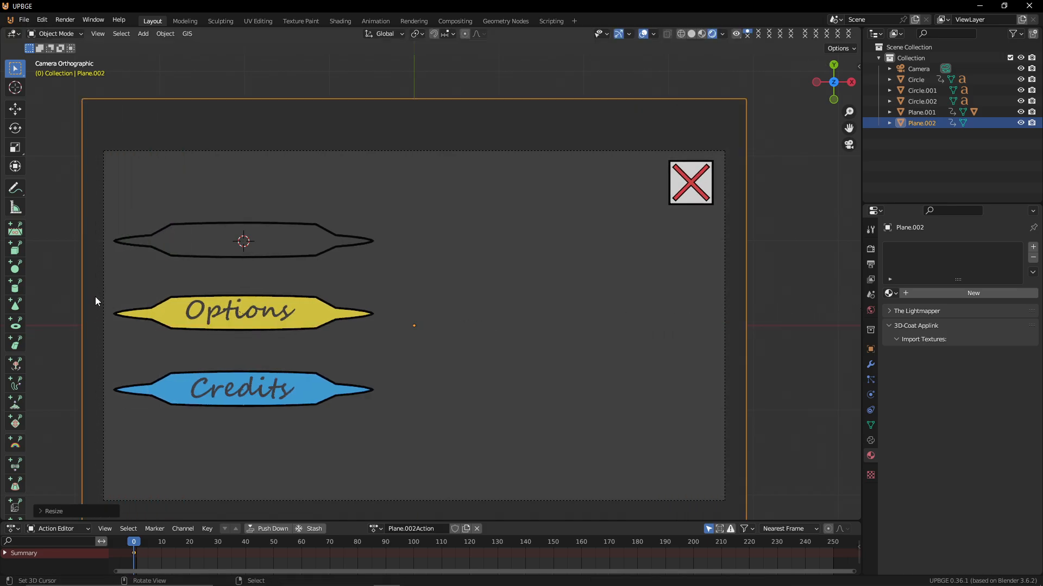
Move the new plane down along the Z axis behind the menu elements, then return to camera view
{"action": "key", "text": "g"}
{"action": "key", "text": "z"}
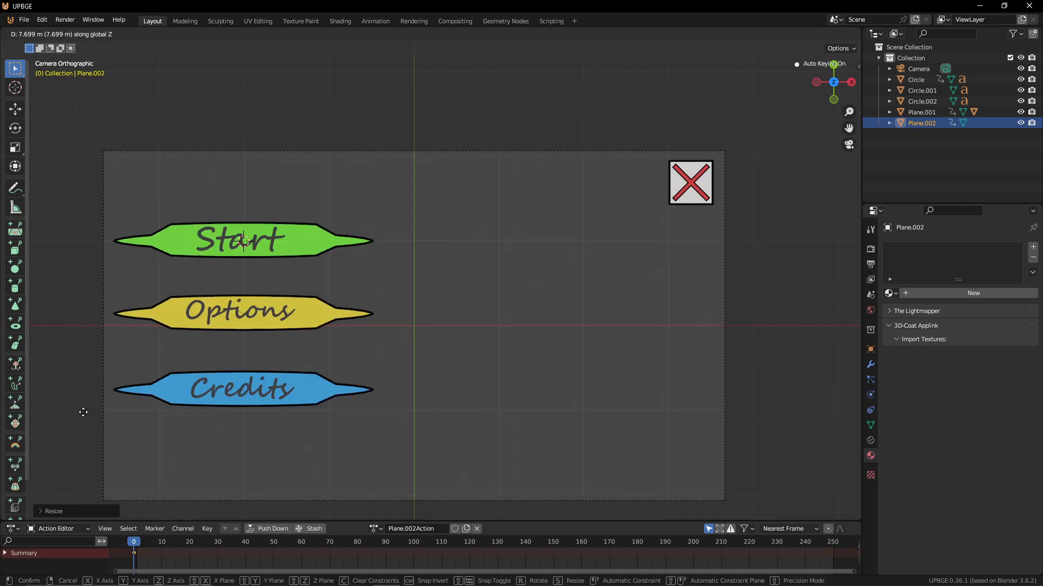
{"action": "left_click", "coordinate": [81, 413]}
{"action": "middle_click_drag", "start_coordinate": [257, 382], "coordinate": [295, 251]}
{"action": "key", "text": "g"}
{"action": "key", "text": "z"}
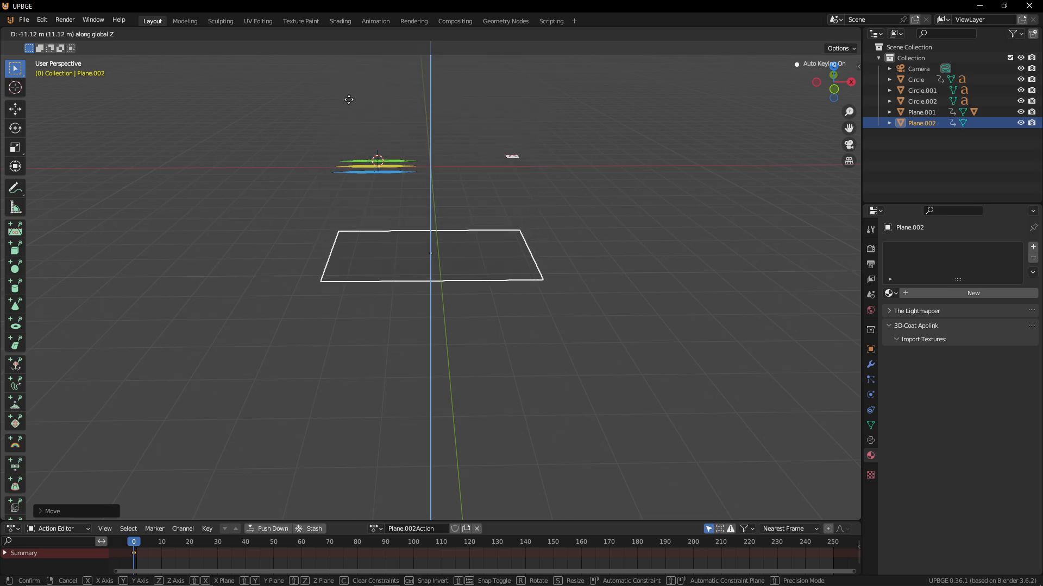
{"action": "left_click", "coordinate": [339, 517]}
{"action": "key", "text": "KP_0"}
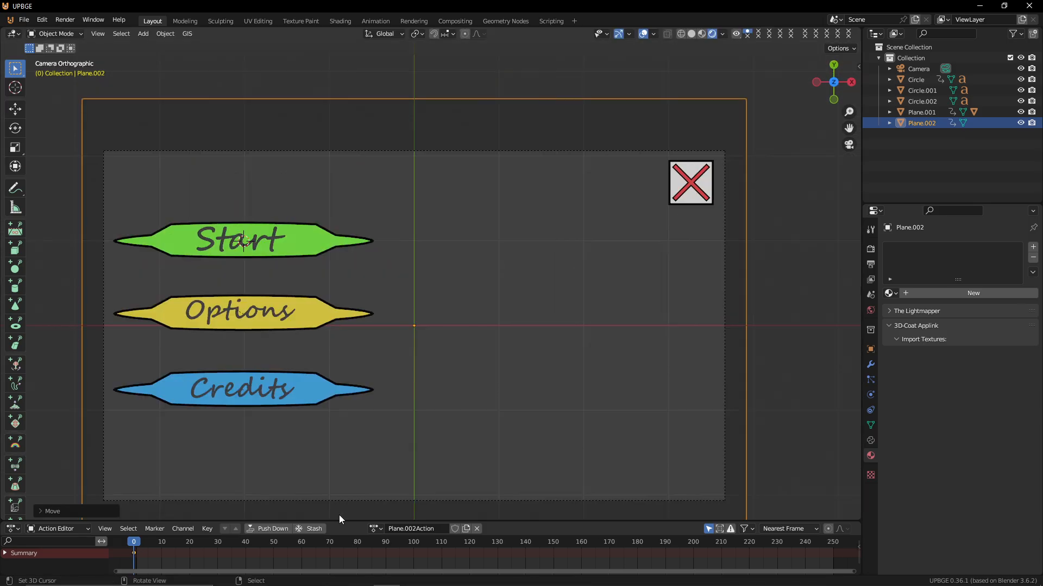
Scale the plane to fill the camera frame, adjusting its height along Y
{"action": "key", "text": "s"}
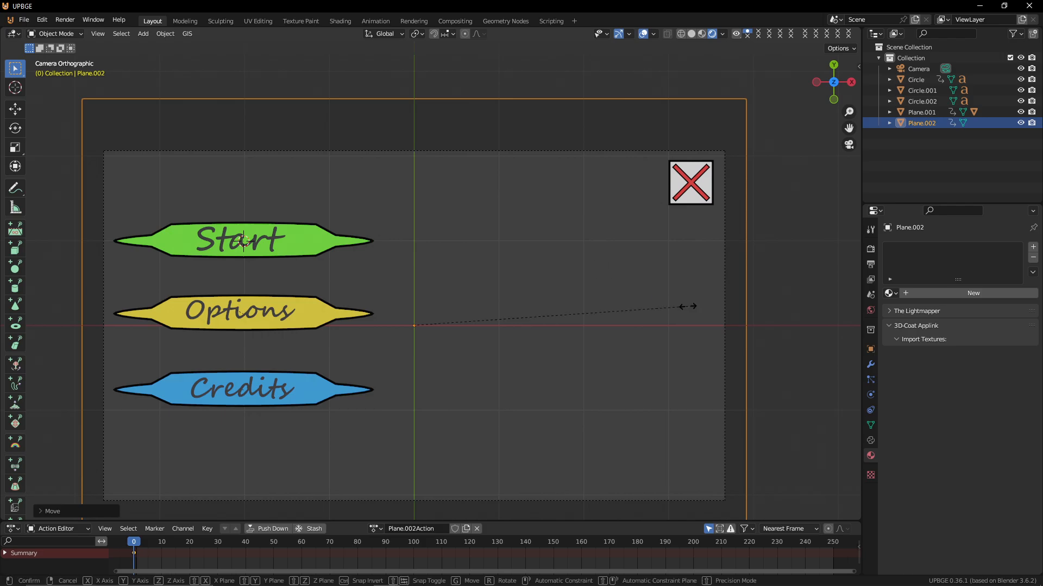
{"action": "left_click", "coordinate": [670, 293]}
{"action": "middle_click_drag", "start_coordinate": [670, 283], "coordinate": [666, 220], "text": "shift"}
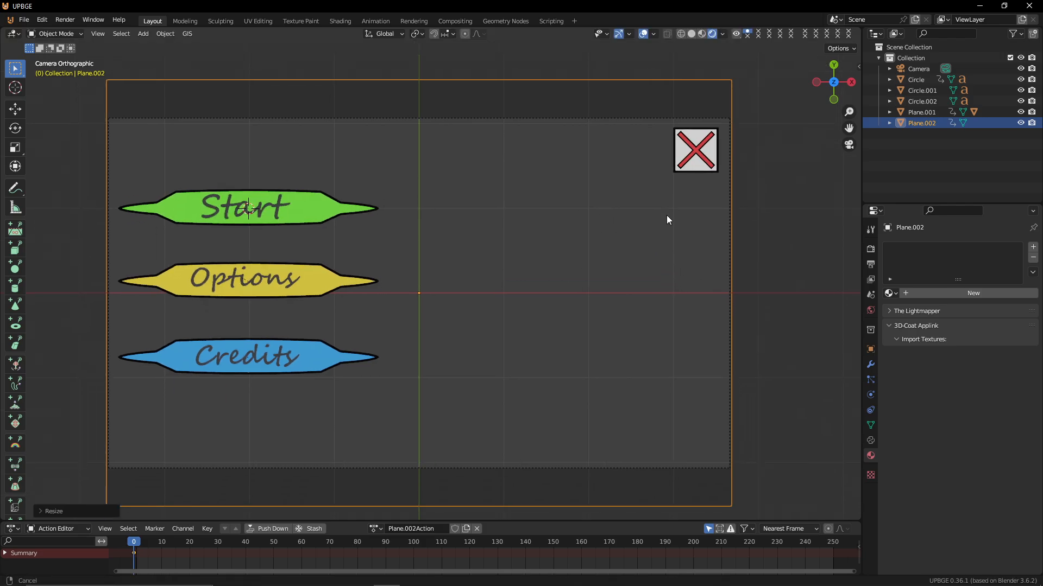
{"action": "key", "text": "s"}
{"action": "key", "text": "y"}
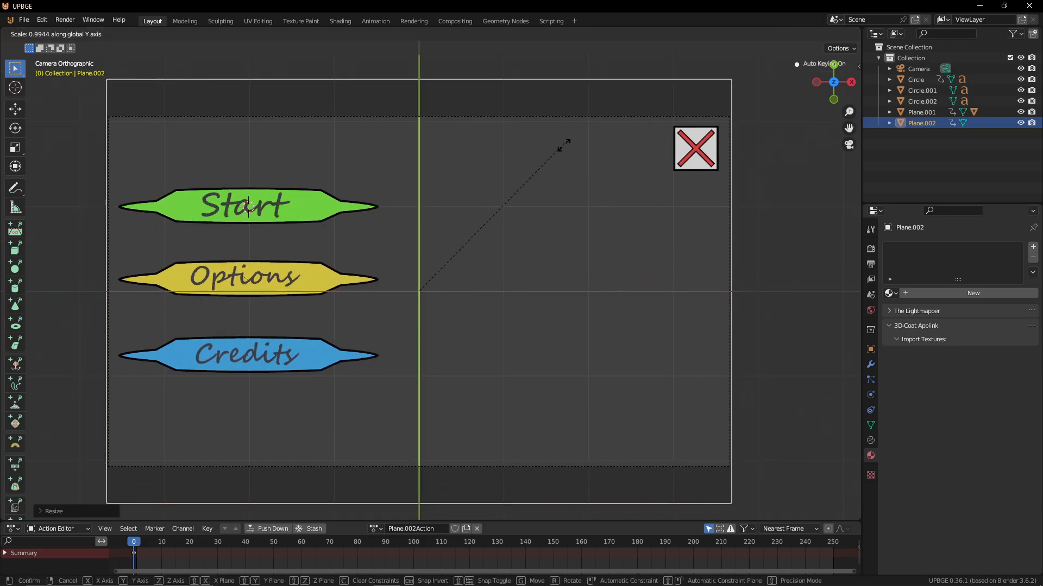
{"action": "left_click", "coordinate": [565, 198]}
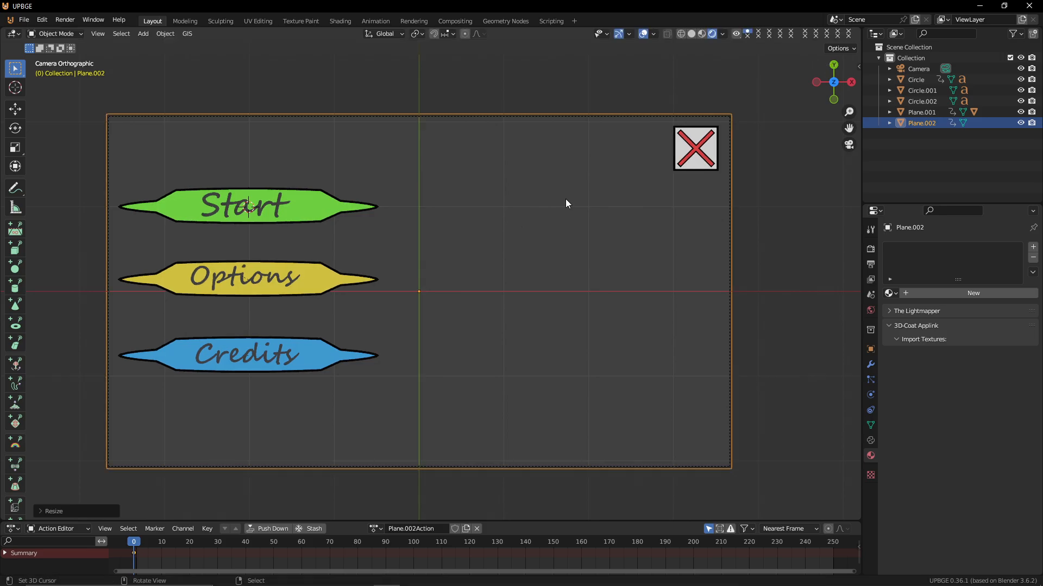
Add a new material to the background plane and open it in an enlarged Shader Editor
{"action": "left_click", "coordinate": [940, 291]}
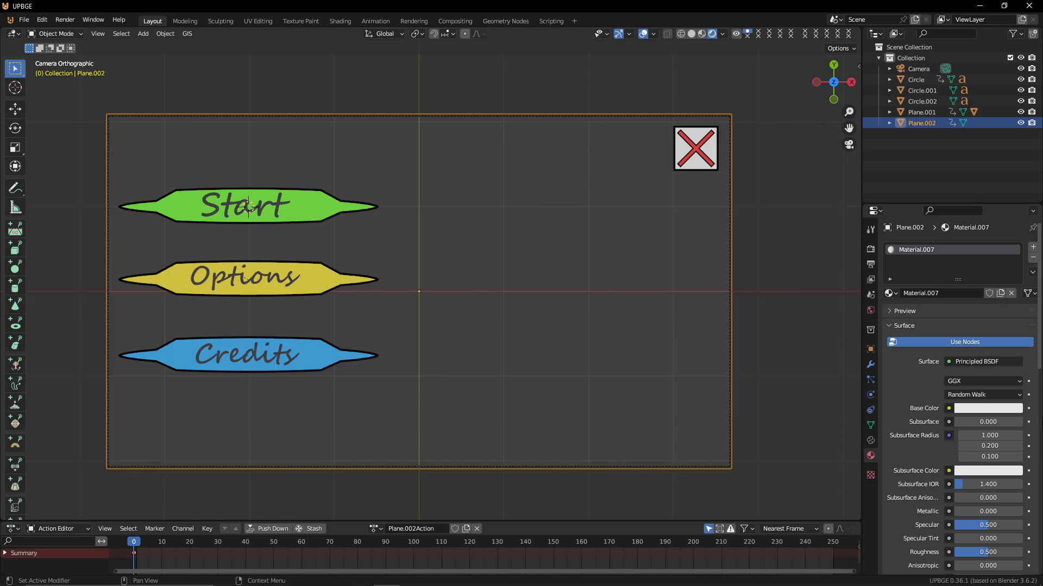
{"action": "left_click", "coordinate": [11, 530]}
{"action": "left_click", "coordinate": [11, 530]}
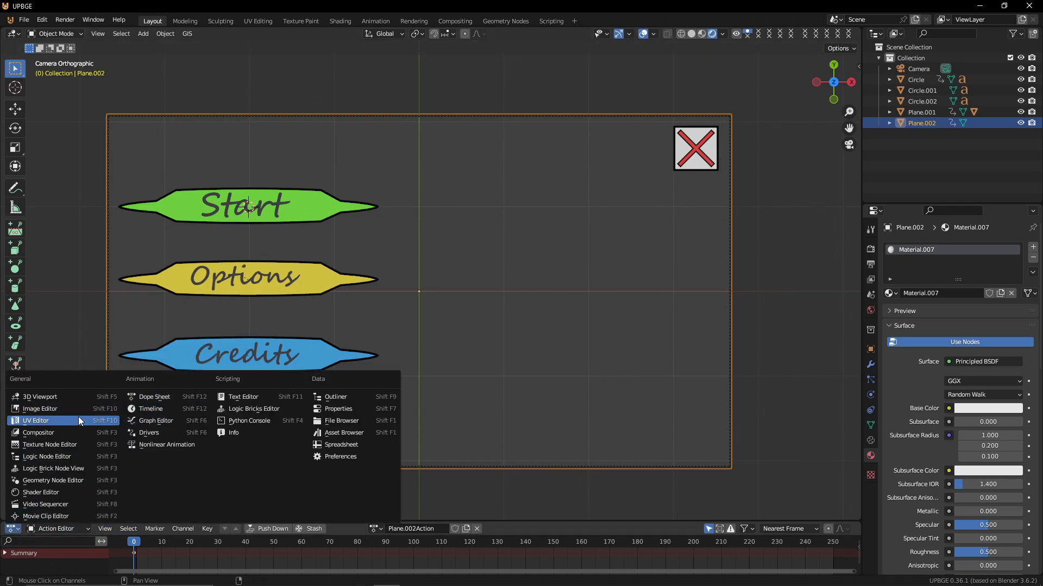
{"action": "left_click", "coordinate": [74, 492]}
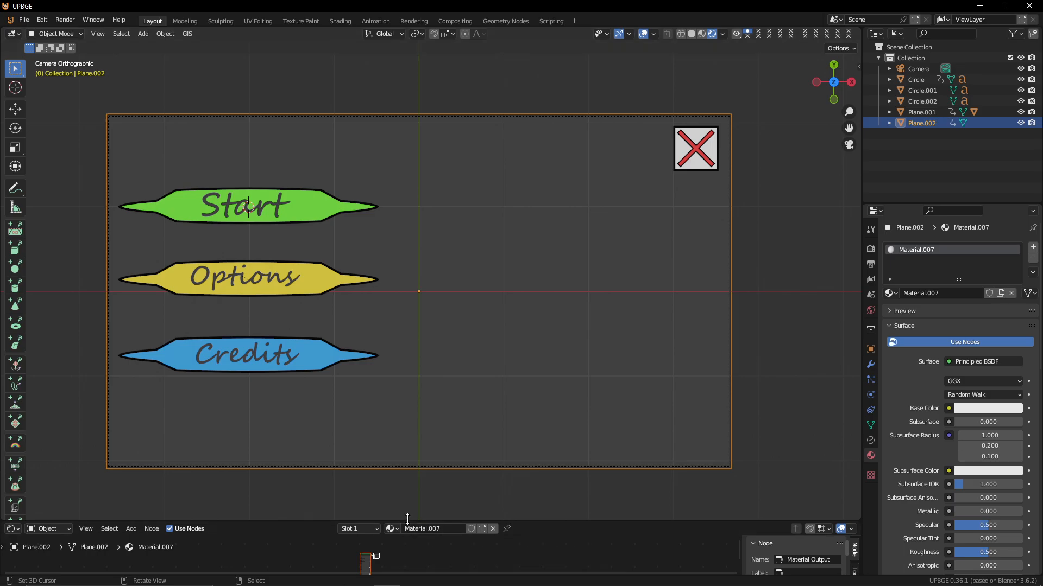
{"action": "left_click_drag", "start_coordinate": [407, 519], "coordinate": [425, 254]}
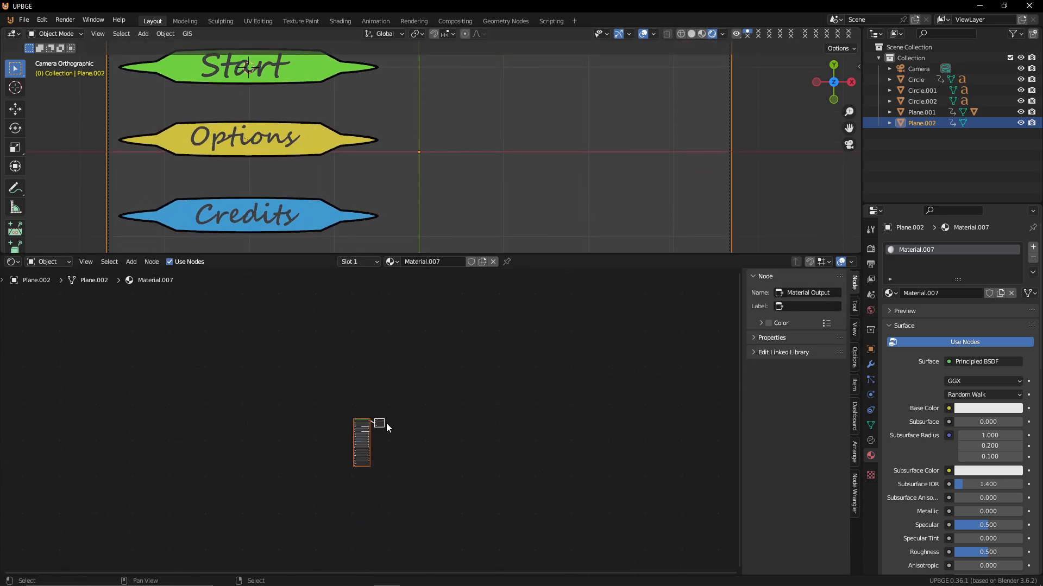
{"action": "scroll", "coordinate": [386, 427], "scroll_direction": "up", "scroll_amount": 7}
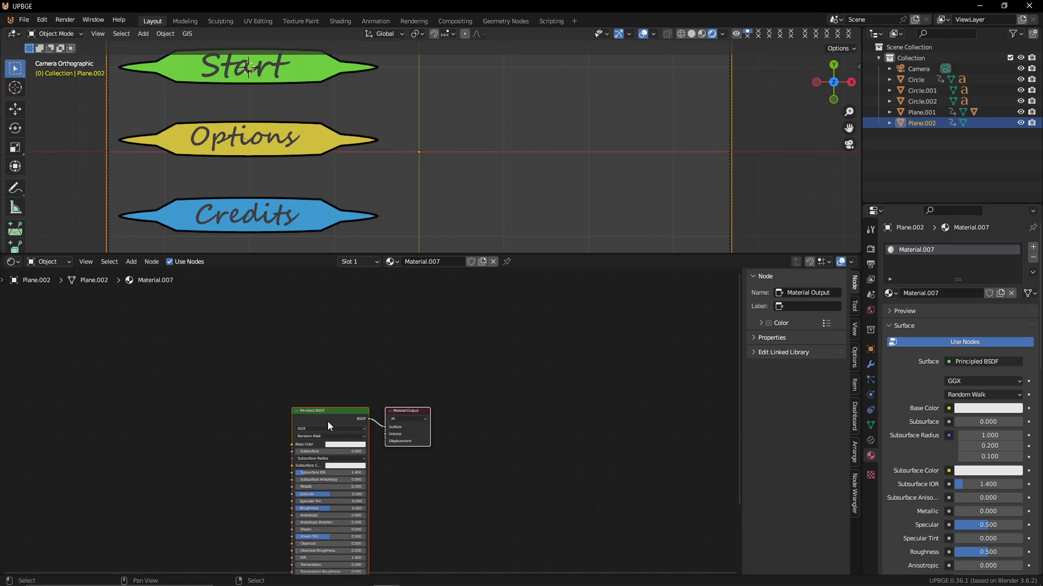
{"action": "key", "text": "ctrl+t"}
{"action": "key", "text": "ctrl+t"}
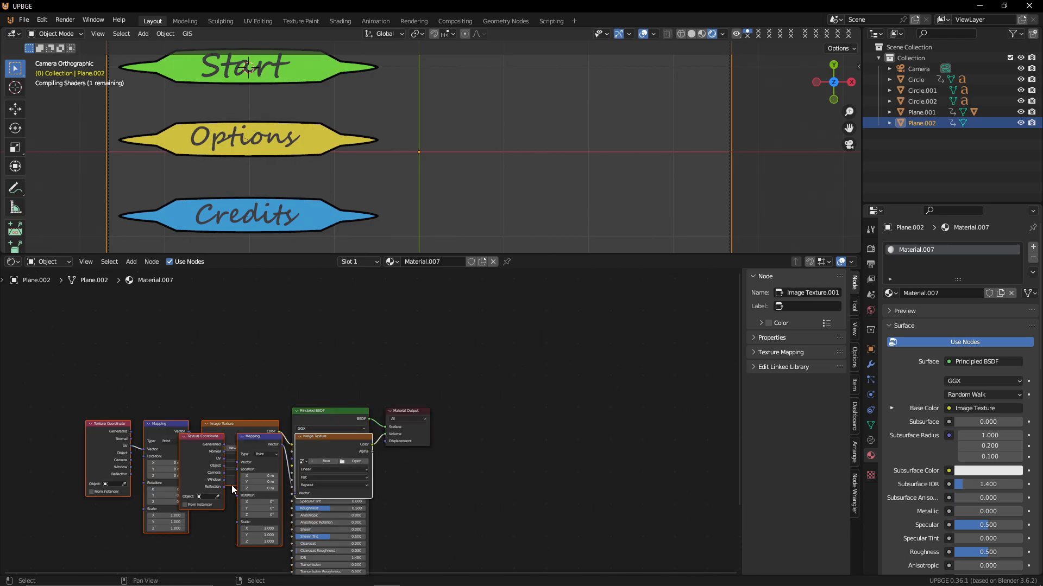
{"action": "key", "text": "g"}
{"action": "left_click", "coordinate": [169, 439]}
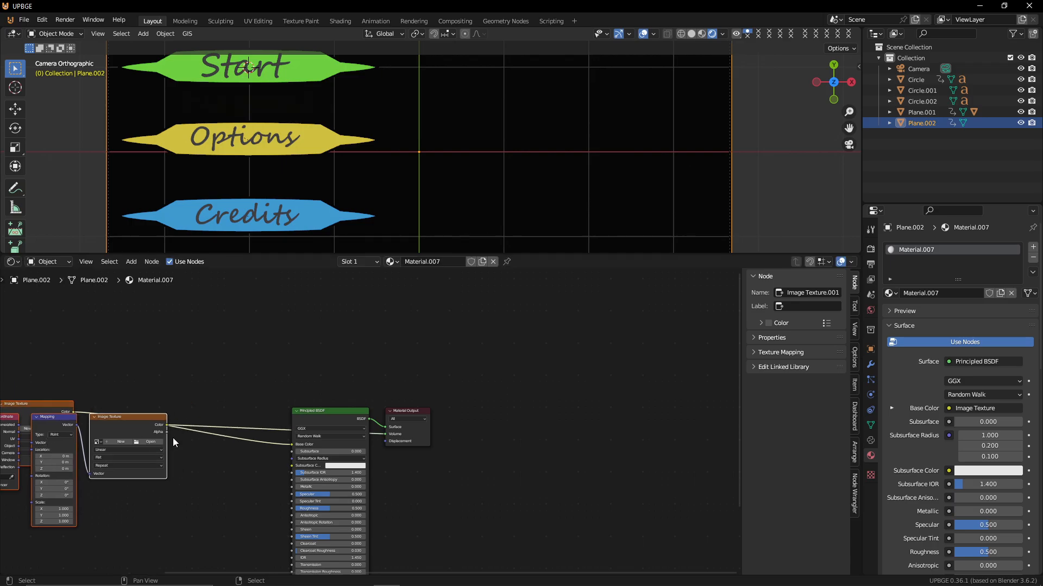
{"action": "key", "text": "ctrl+z"}
{"action": "key", "text": "ctrl+z"}
{"action": "key", "text": "ctrl+z"}
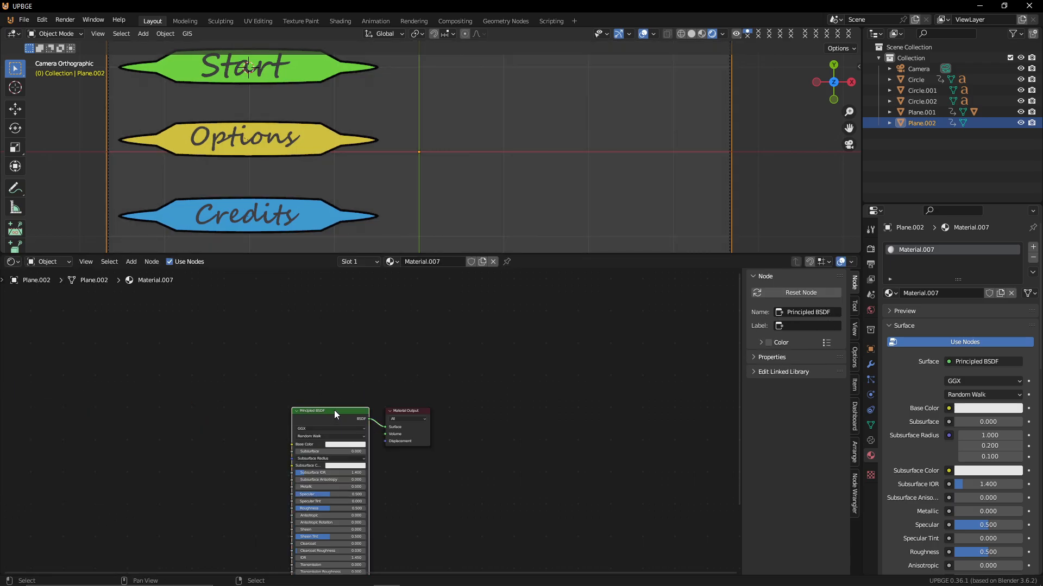
Add a texture coordinate, mapping and image texture setup to the plane's material, loading the image 1735056.jpg
{"action": "key", "text": "ctrl+t"}
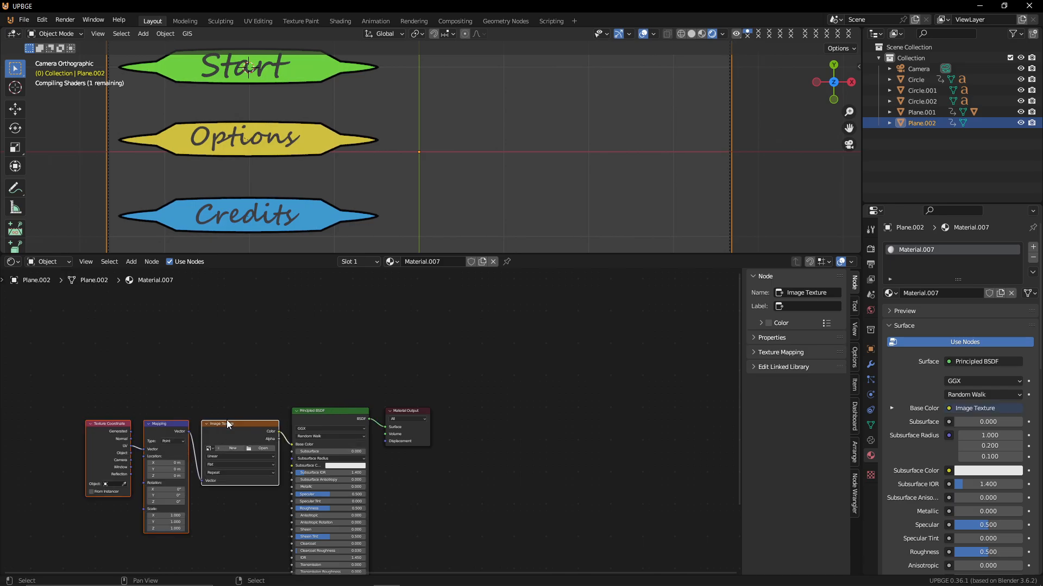
{"action": "key", "text": "shift+s"}
{"action": "mouse_move", "coordinate": [213, 440]}
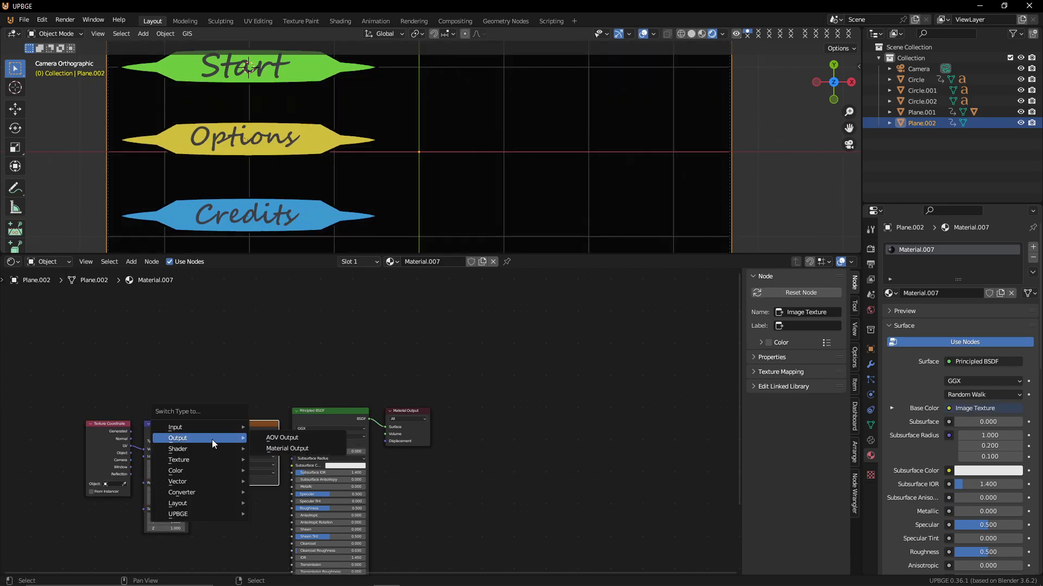
{"action": "mouse_move", "coordinate": [213, 459]}
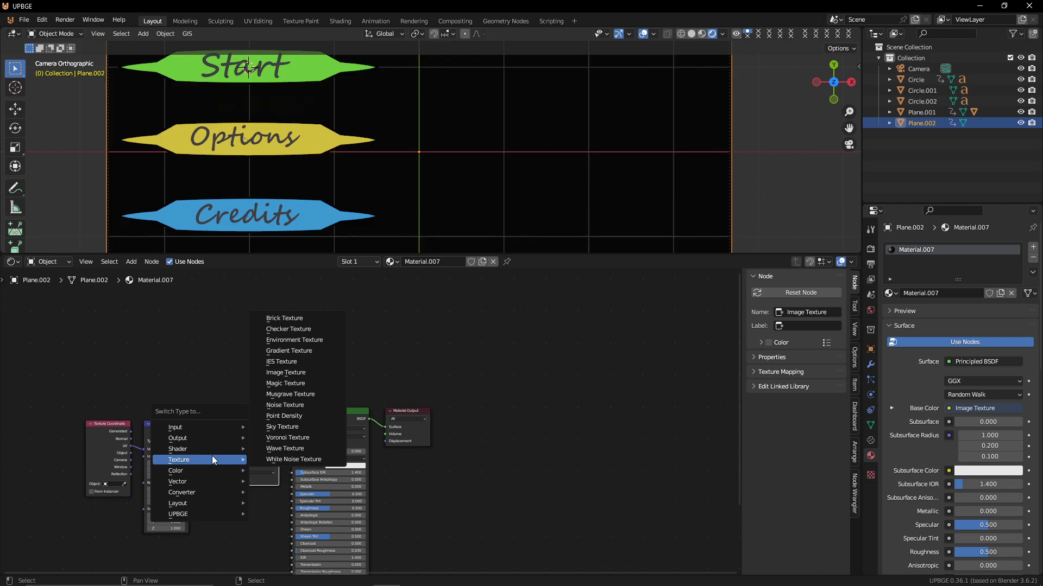
{"action": "left_click", "coordinate": [315, 374]}
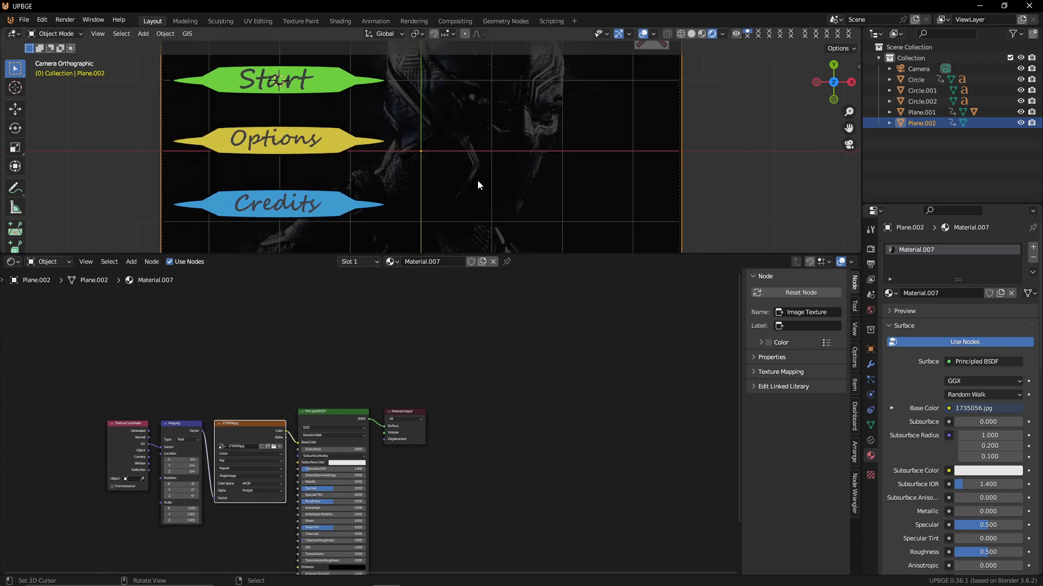
{"action": "scroll", "coordinate": [508, 120], "scroll_direction": "down", "scroll_amount": 4}
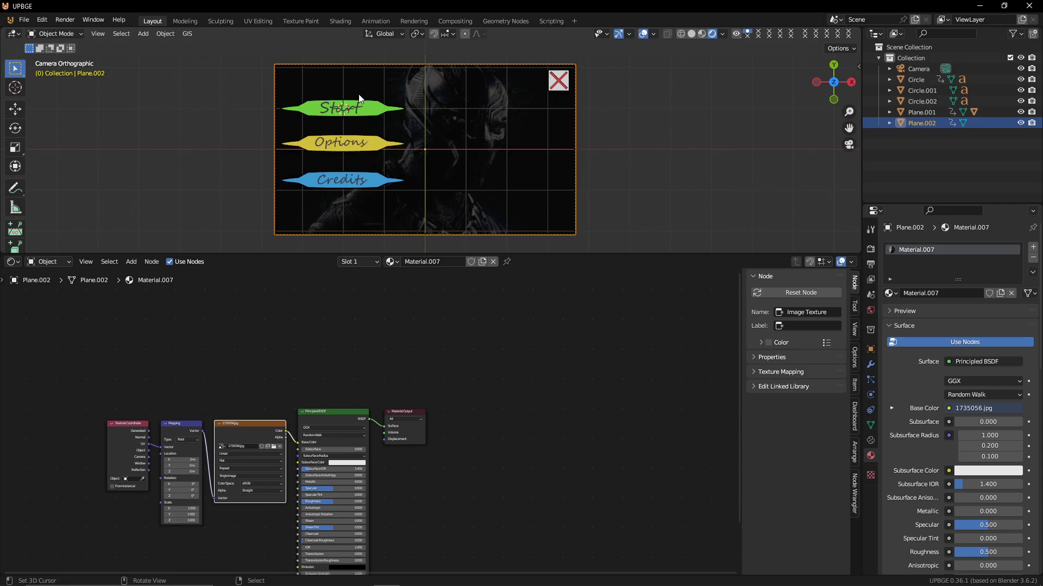
Shift the texture nodes aside and connect the image's Color output to the Principled BSDF Emission input
{"action": "scroll", "coordinate": [504, 125], "scroll_direction": "up", "scroll_amount": 4}
{"action": "scroll", "coordinate": [503, 126], "scroll_direction": "down", "scroll_amount": 4}
{"action": "scroll", "coordinate": [479, 155], "scroll_direction": "up", "scroll_amount": 2}
{"action": "scroll", "coordinate": [479, 156], "scroll_direction": "down", "scroll_amount": 2}
{"action": "scroll", "coordinate": [331, 462], "scroll_direction": "up", "scroll_amount": 1}
{"action": "middle_click_drag", "start_coordinate": [331, 461], "coordinate": [318, 376]}
{"action": "left_click", "coordinate": [156, 347], "text": "shift"}
{"action": "left_click", "coordinate": [111, 348], "text": "shift"}
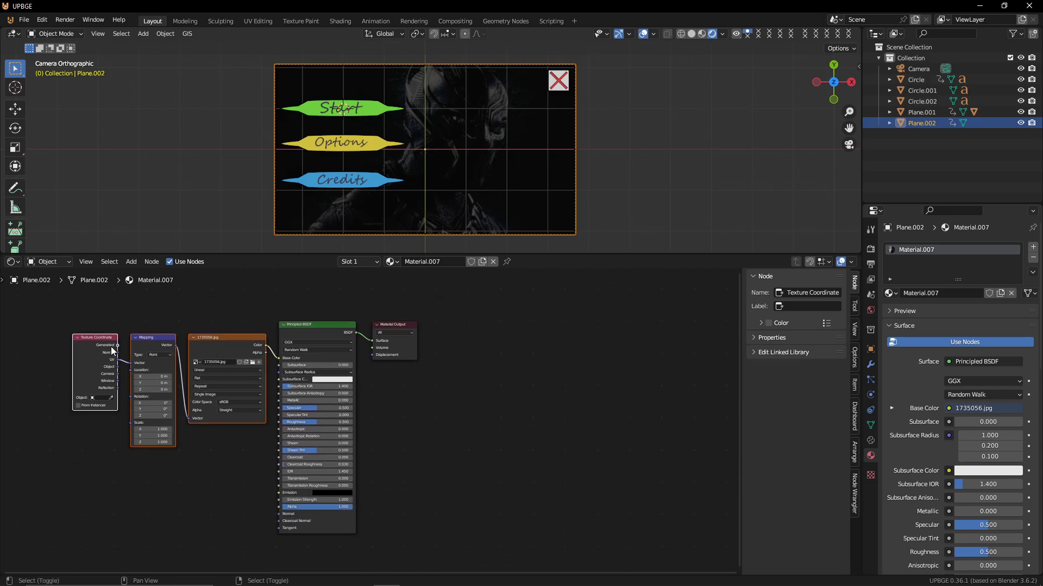
{"action": "key", "text": "g"}
{"action": "left_click", "coordinate": [43, 359]}
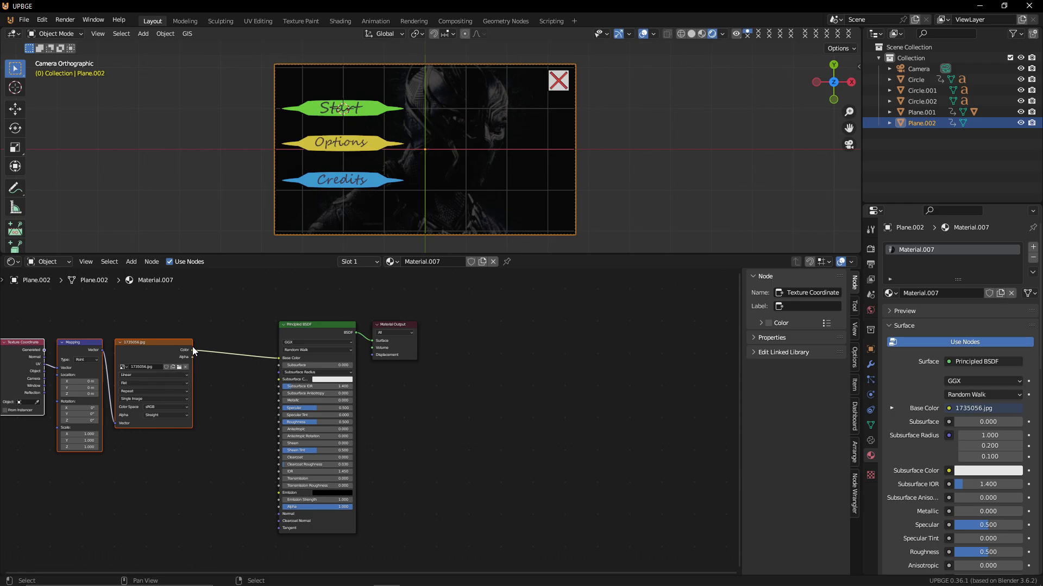
{"action": "left_click_drag", "start_coordinate": [192, 350], "coordinate": [279, 493]}
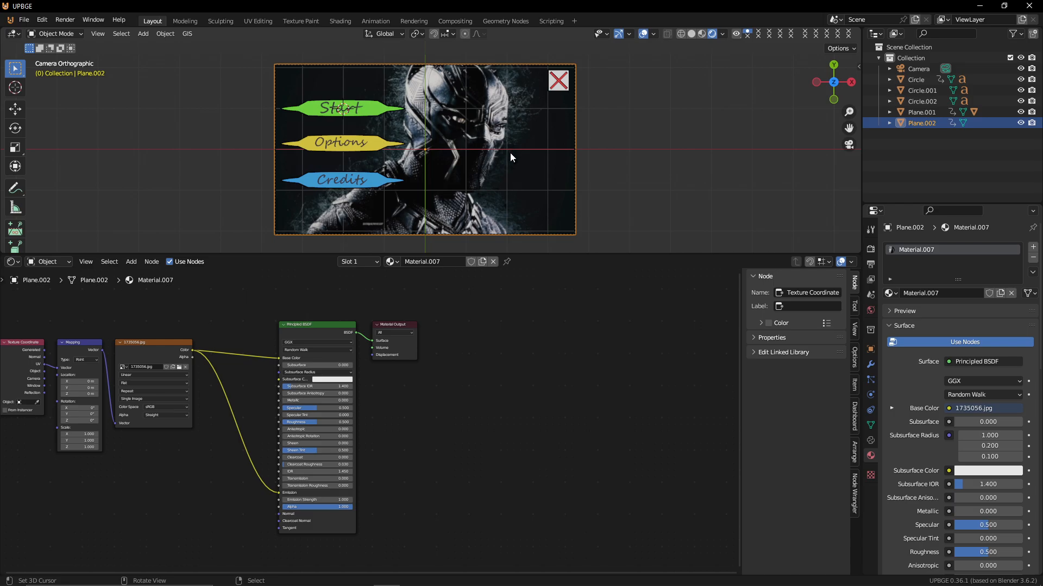
Select the Start button and switch the lower editor to the Logic Bricks Editor
{"action": "scroll", "coordinate": [510, 152], "scroll_direction": "up", "scroll_amount": 4}
{"action": "scroll", "coordinate": [509, 152], "scroll_direction": "down", "scroll_amount": 4}
{"action": "scroll", "coordinate": [513, 159], "scroll_direction": "up", "scroll_amount": 1}
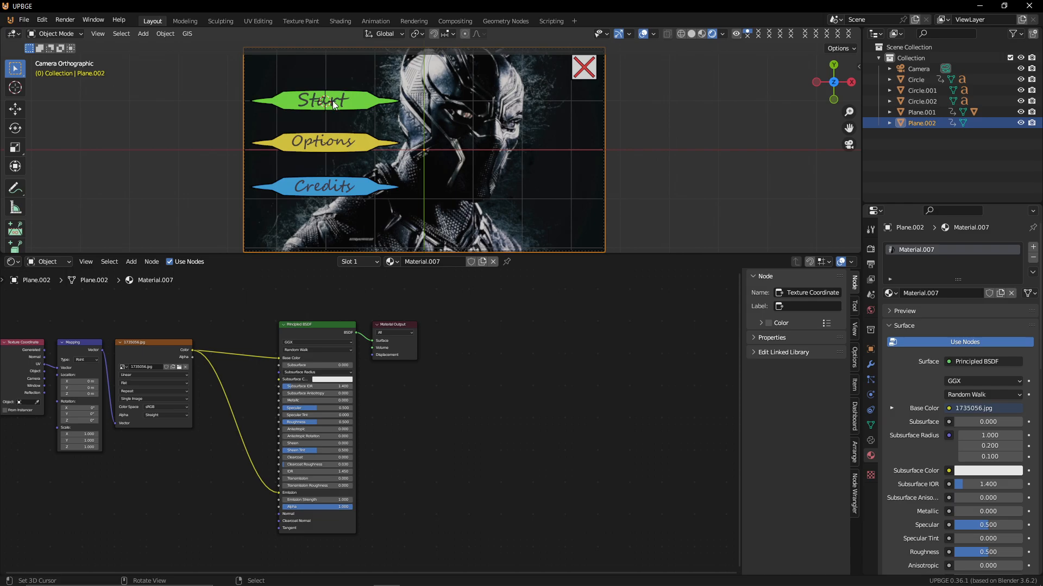
{"action": "left_click", "coordinate": [373, 107]}
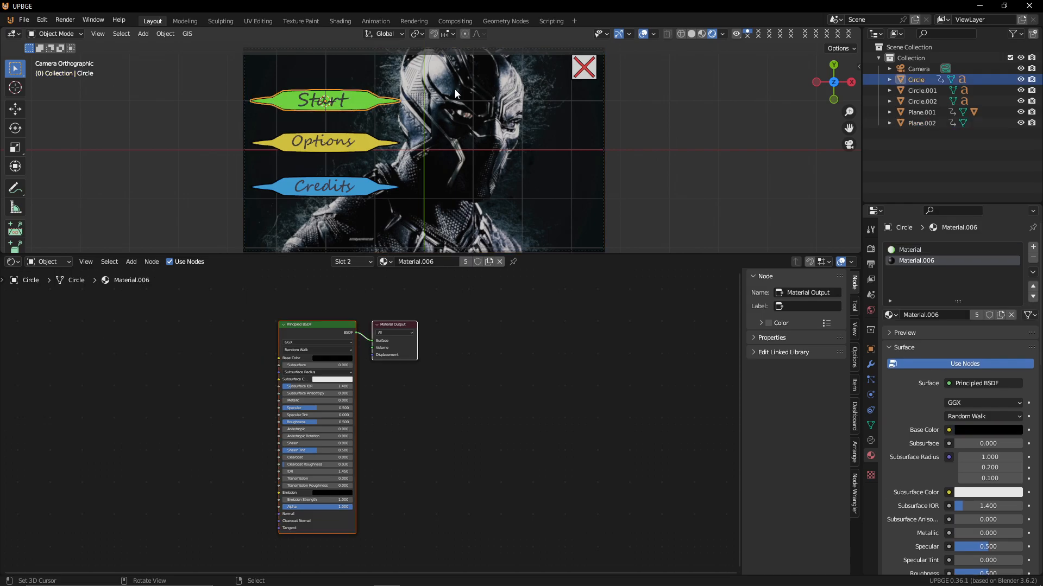
{"action": "left_click", "coordinate": [360, 144]}
{"action": "left_click", "coordinate": [363, 183]}
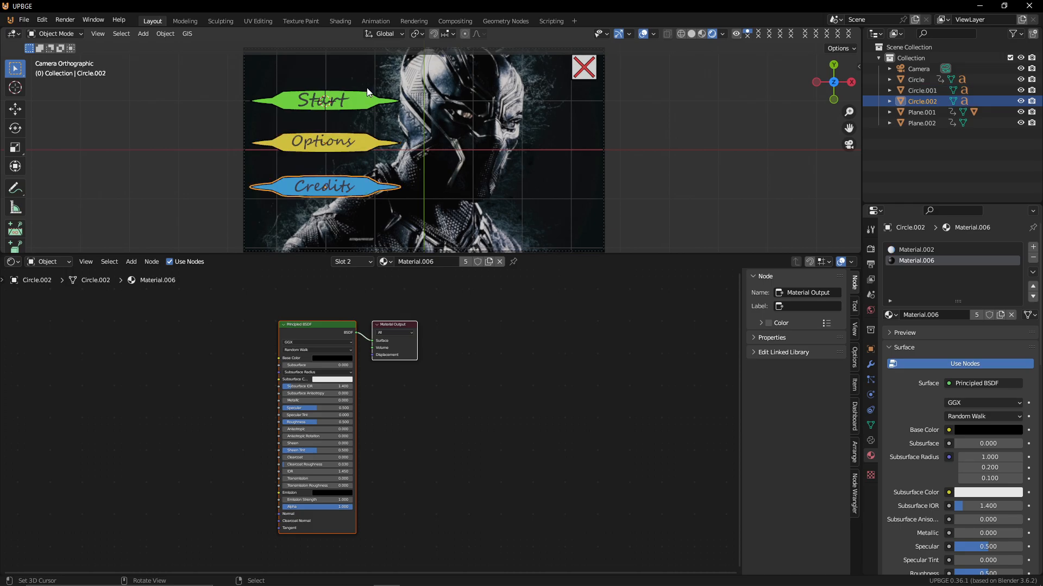
{"action": "left_click", "coordinate": [371, 109]}
{"action": "left_click", "coordinate": [13, 262]}
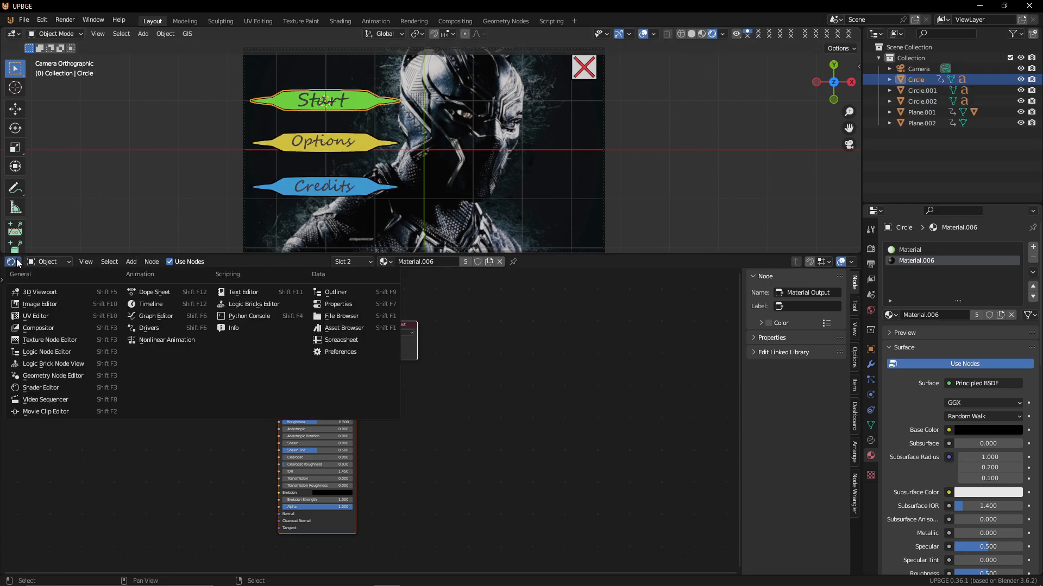
{"action": "left_click", "coordinate": [256, 304]}
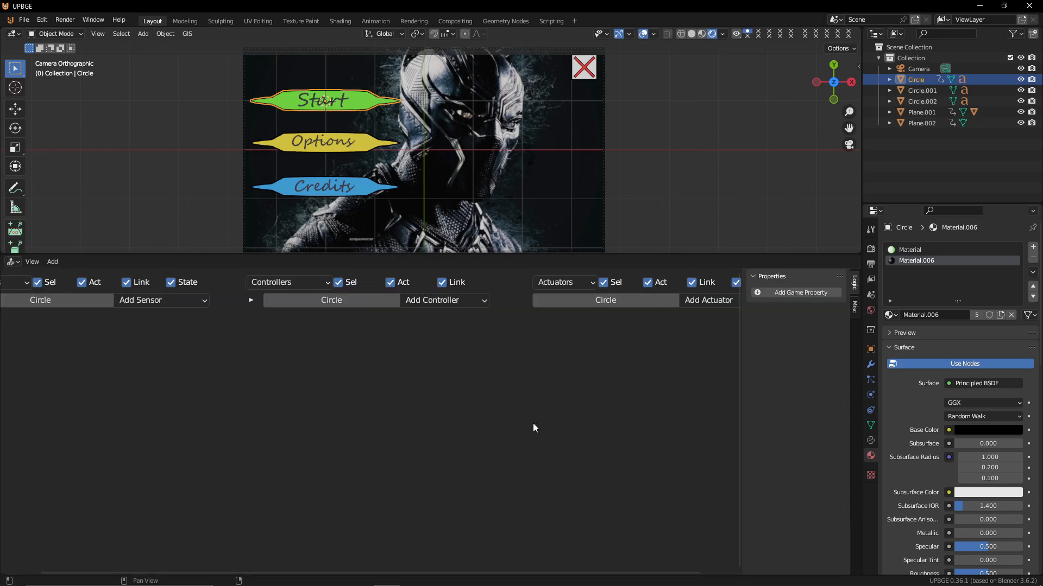
{"action": "middle_click_drag", "start_coordinate": [319, 371], "coordinate": [419, 450]}
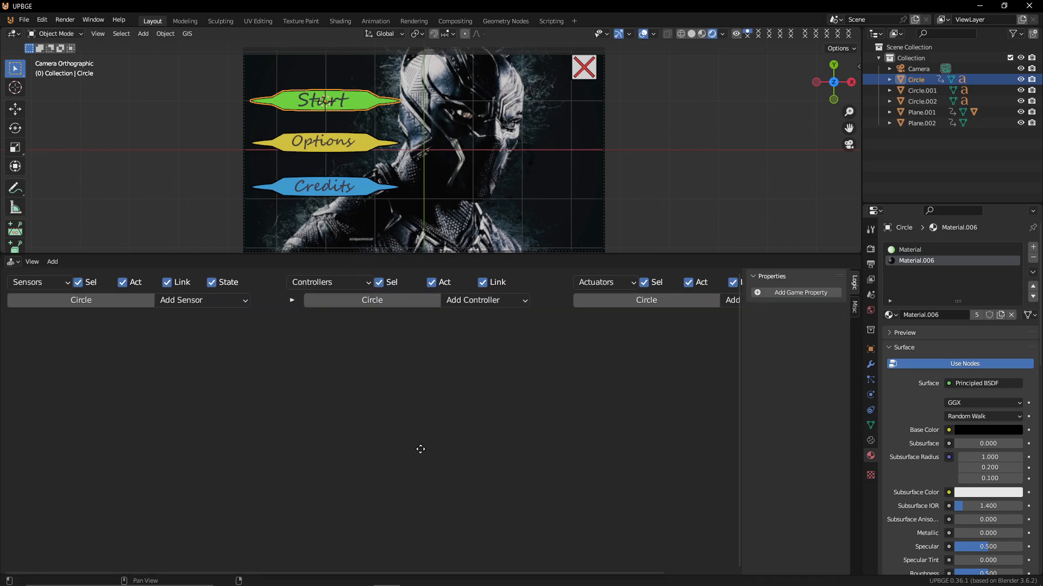
Add two Mouse sensors to the Start button
{"action": "left_click", "coordinate": [201, 298]}
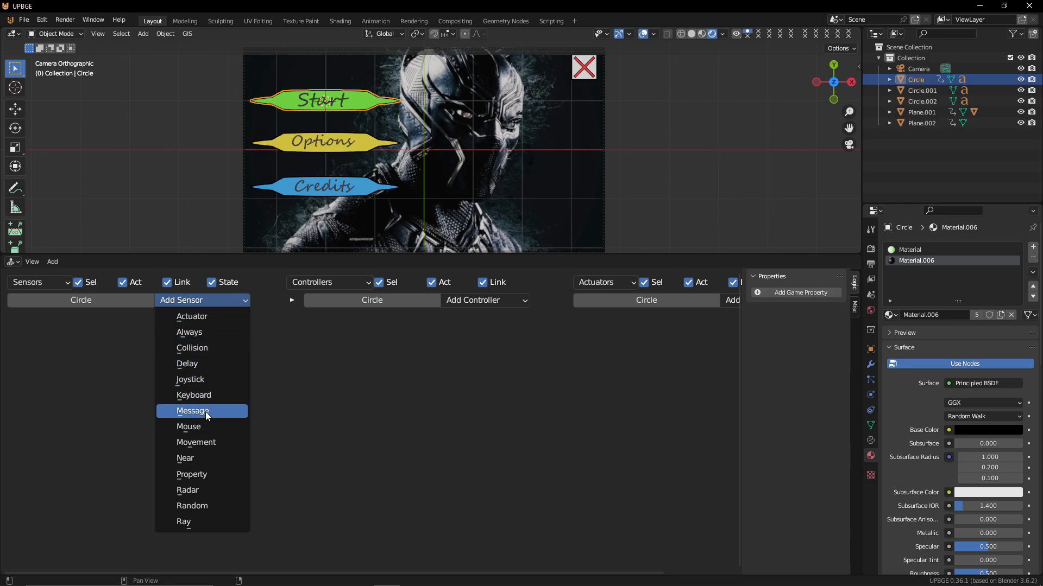
{"action": "left_click", "coordinate": [200, 426]}
{"action": "left_click", "coordinate": [203, 302]}
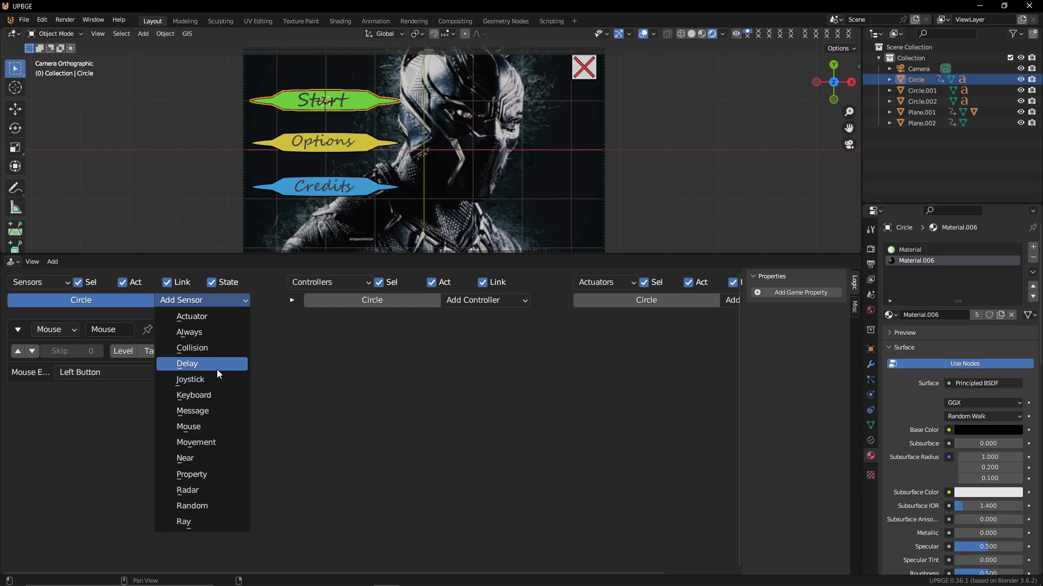
{"action": "left_click", "coordinate": [216, 427]}
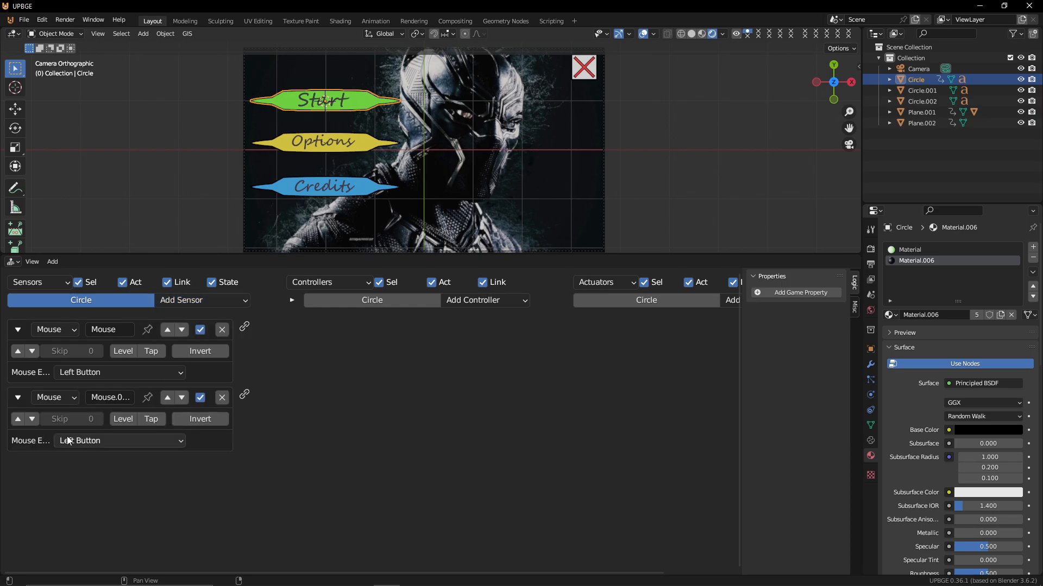
Set the second Mouse sensor to Tap, and enable pulse on the first with its event set to Mouse Over
{"action": "left_click", "coordinate": [152, 419]}
{"action": "left_click", "coordinate": [18, 352]}
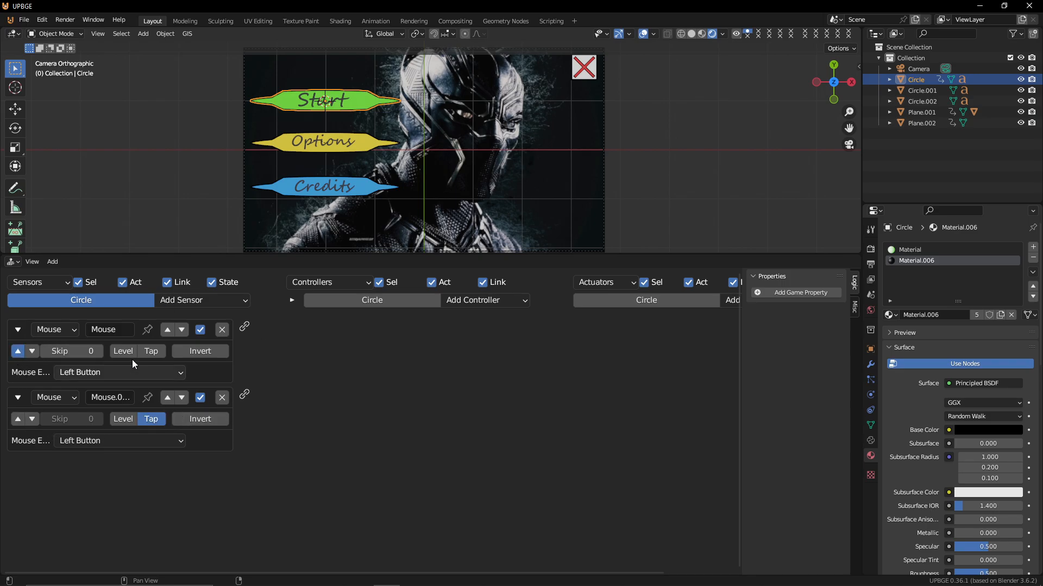
{"action": "left_click", "coordinate": [119, 374]}
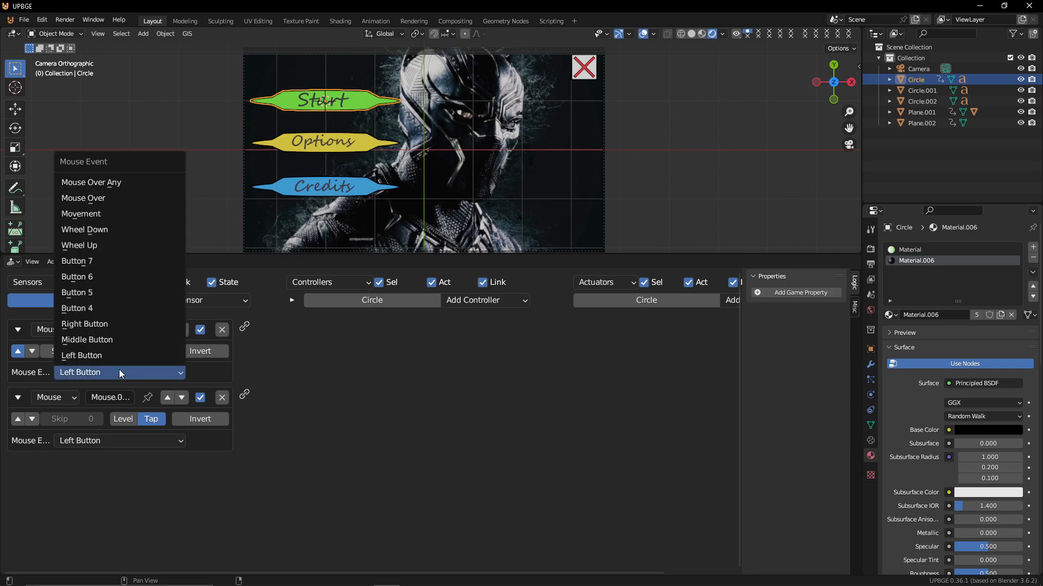
{"action": "left_click", "coordinate": [119, 194]}
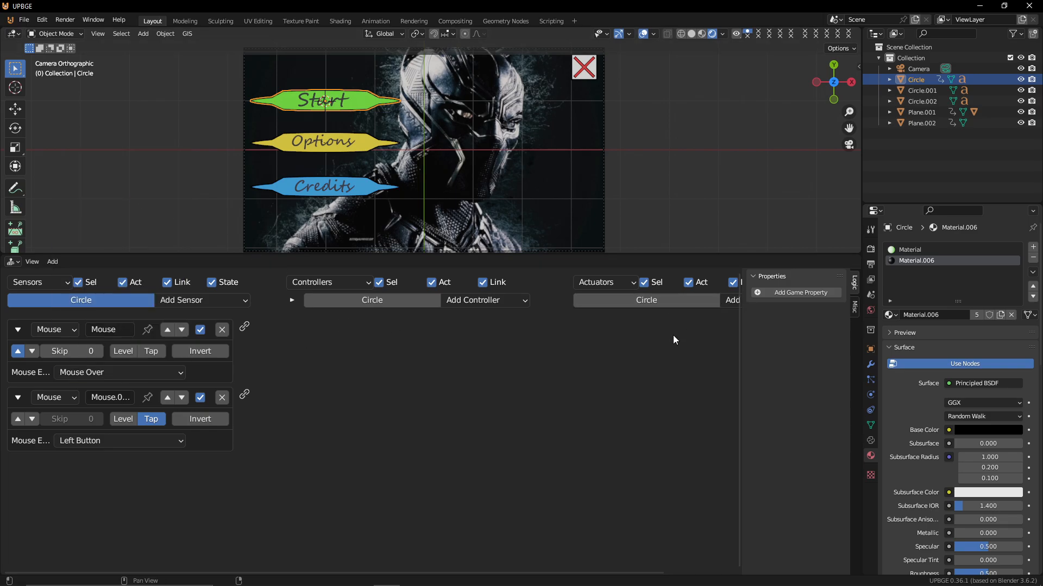
Add an Always sensor and move it to the top of the sensor list
{"action": "middle_click_drag", "start_coordinate": [676, 340], "coordinate": [575, 347]}
{"action": "left_click", "coordinate": [668, 300]}
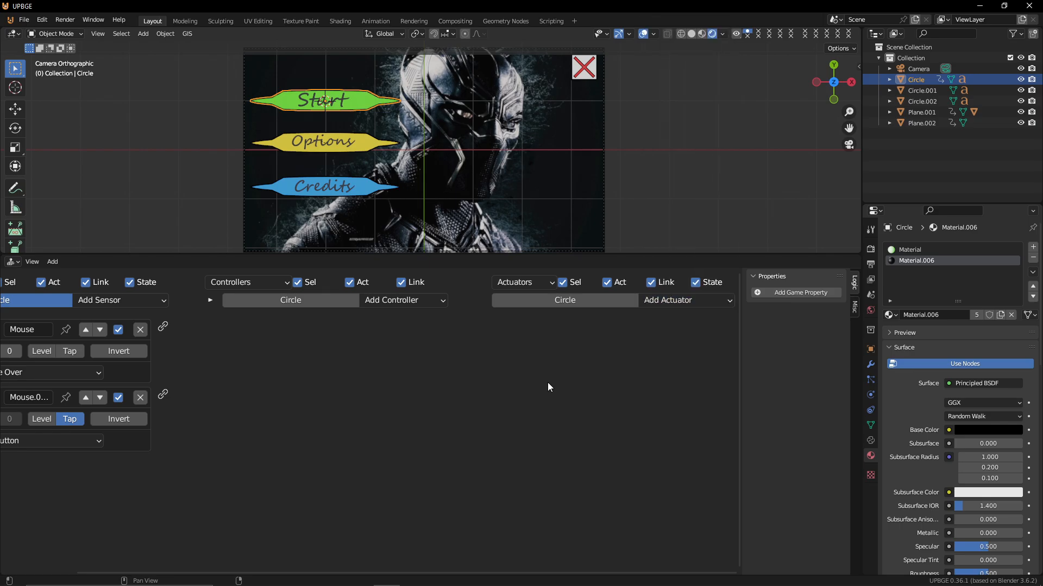
{"action": "left_click", "coordinate": [94, 301]}
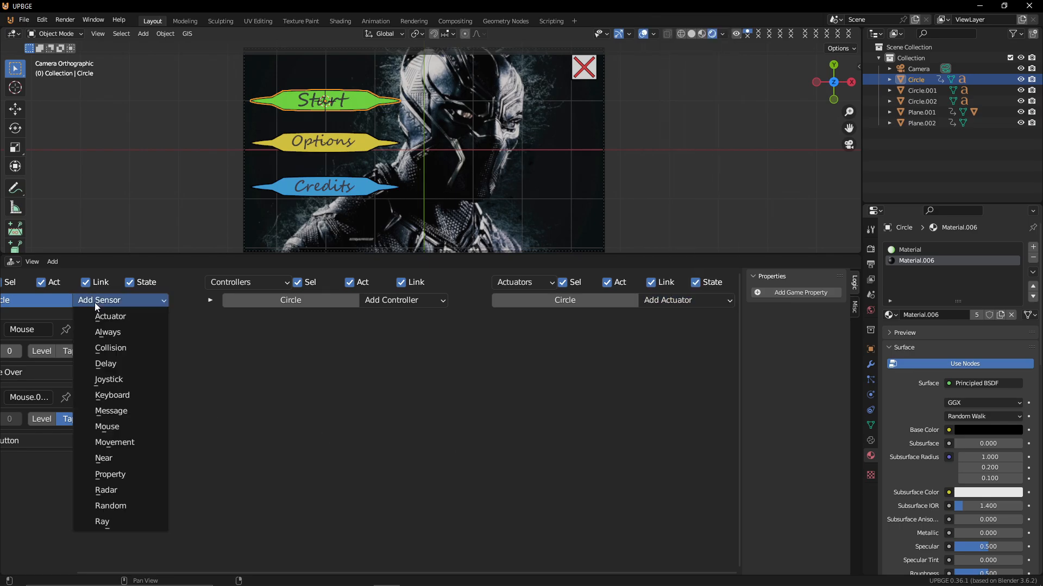
{"action": "left_click", "coordinate": [124, 330]}
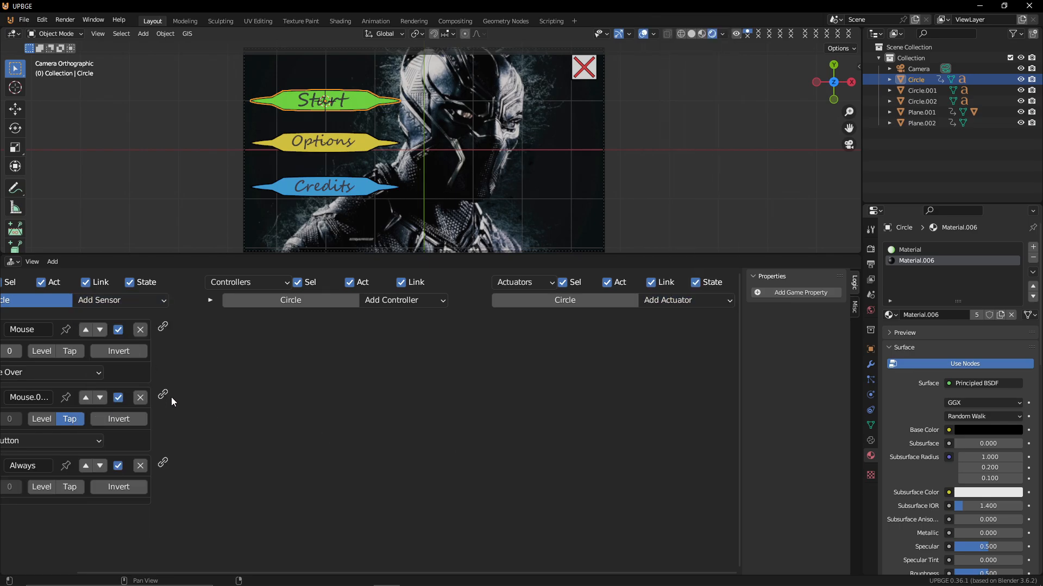
{"action": "left_click", "coordinate": [86, 466]}
{"action": "left_click", "coordinate": [86, 398]}
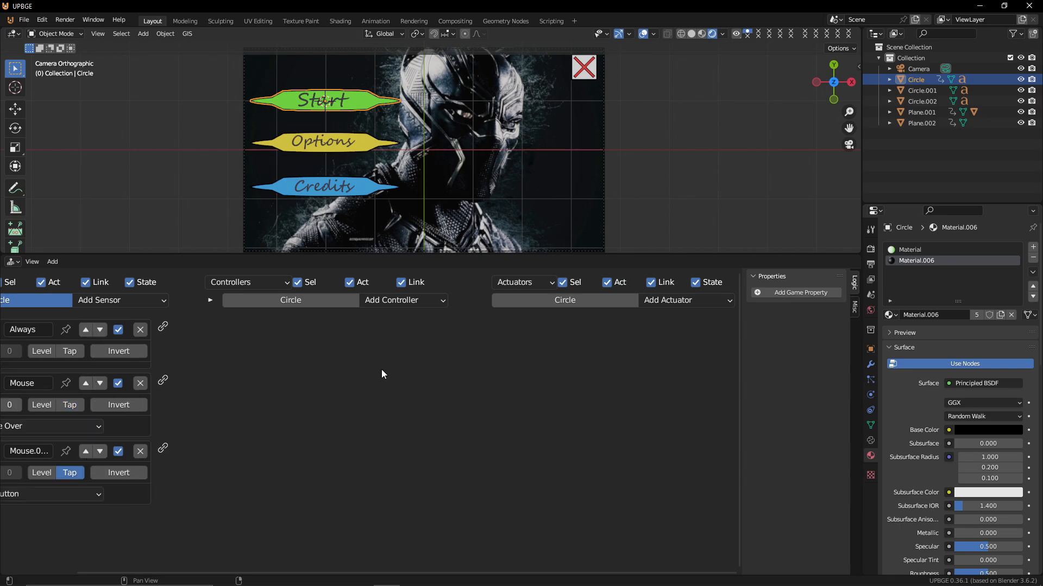
Enable pulse mode on the Always sensor
{"action": "middle_click_drag", "start_coordinate": [113, 362], "coordinate": [327, 379]}
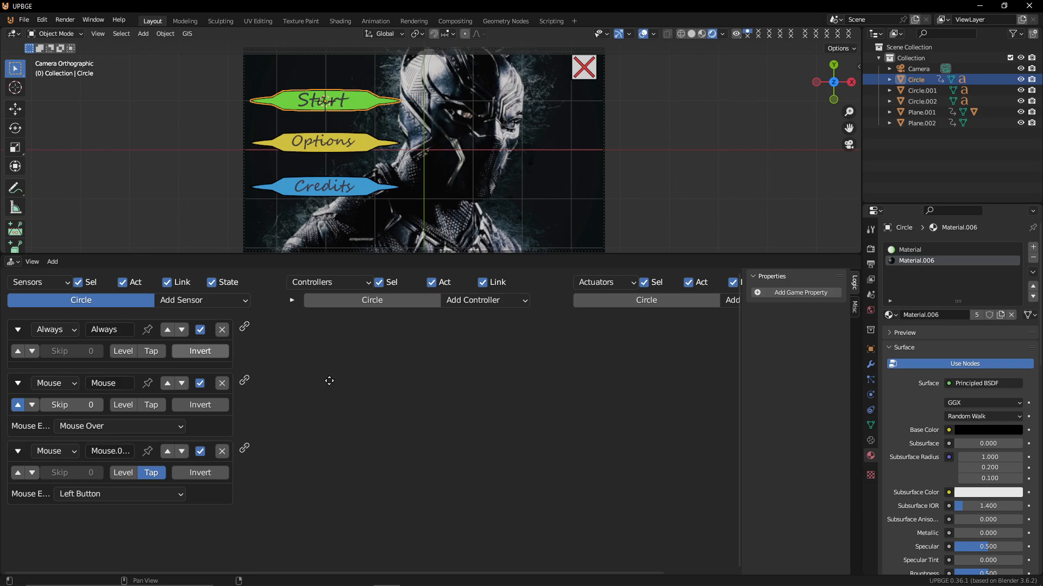
{"action": "left_click", "coordinate": [17, 351]}
{"action": "middle_click_drag", "start_coordinate": [414, 361], "coordinate": [288, 377]}
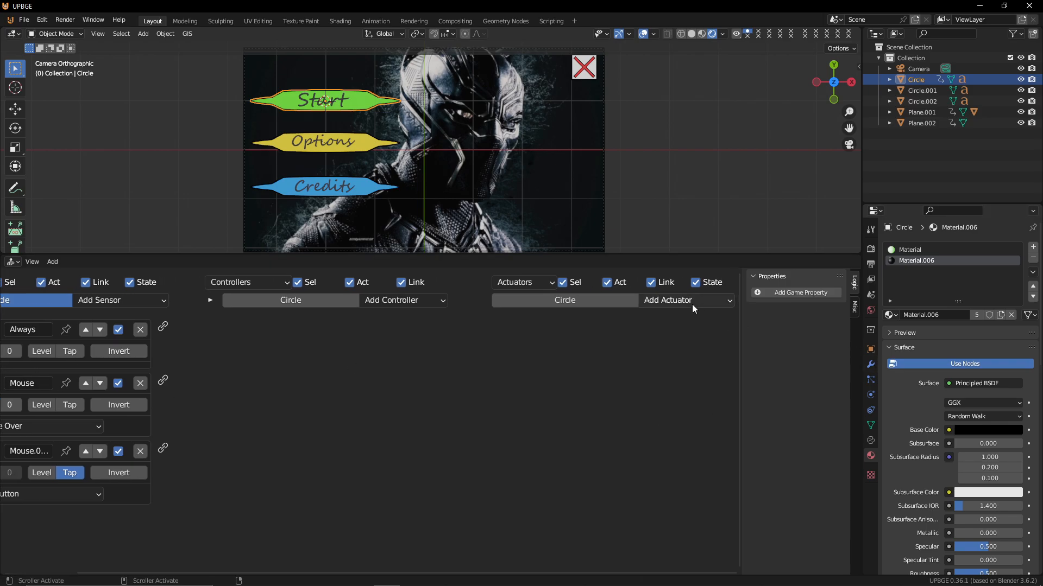
Add a Mouse actuator in Visibility mode and link the Always sensor to it through a new And controller
{"action": "left_click", "coordinate": [676, 300]}
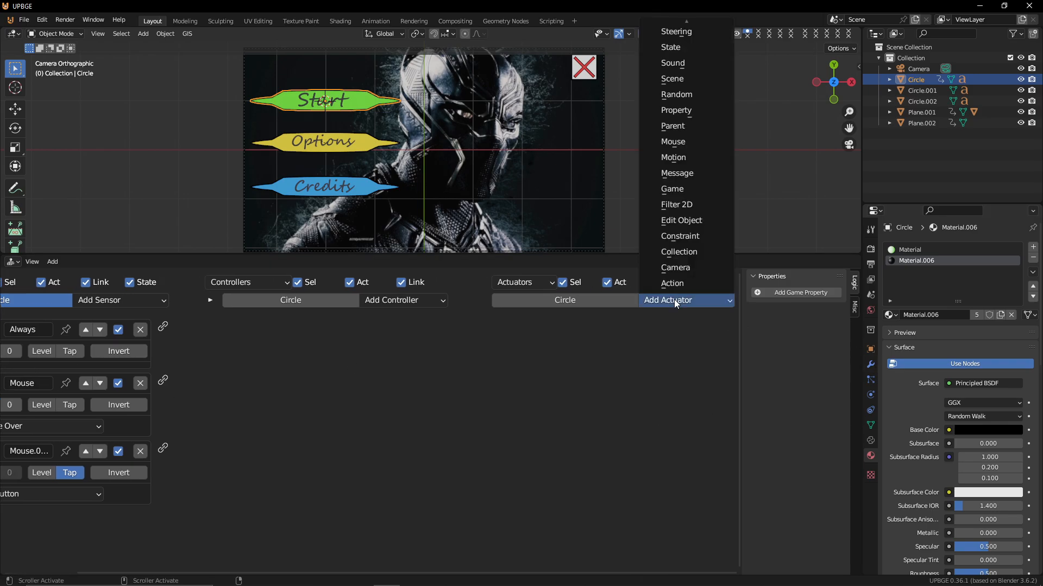
{"action": "left_click", "coordinate": [678, 141]}
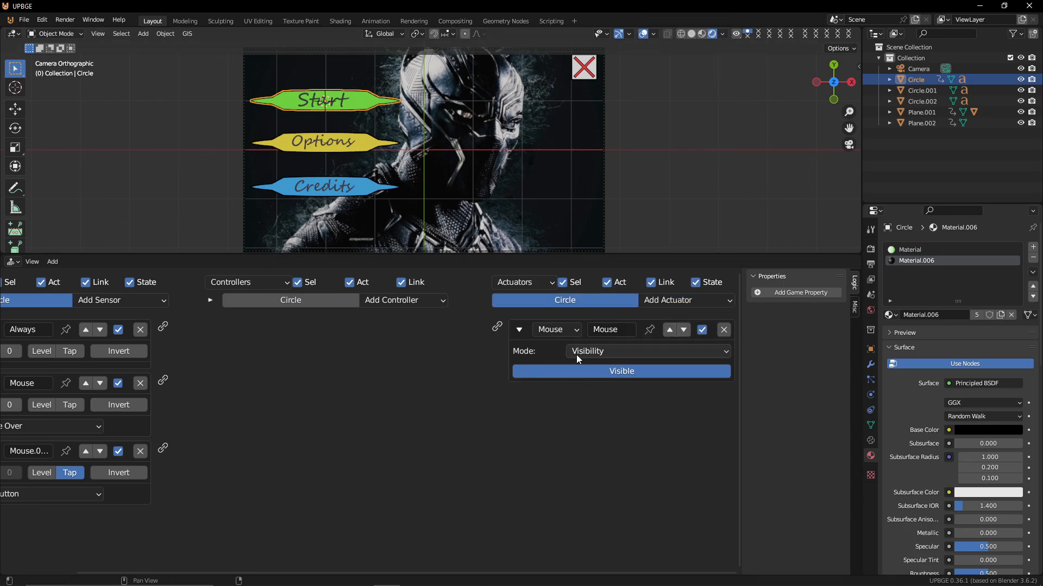
{"action": "left_click", "coordinate": [589, 367]}
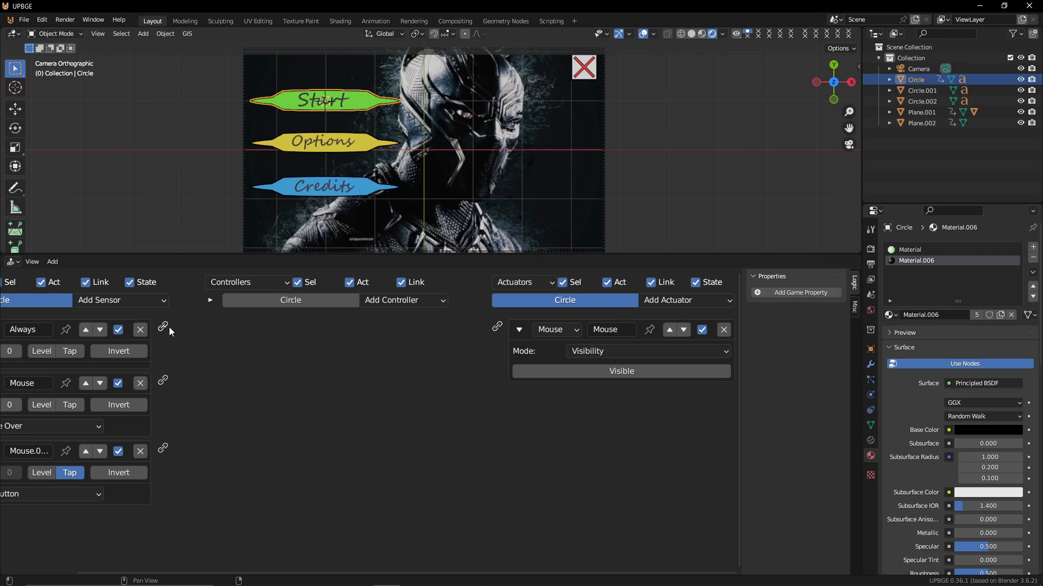
{"action": "left_click_drag", "start_coordinate": [165, 327], "coordinate": [496, 327]}
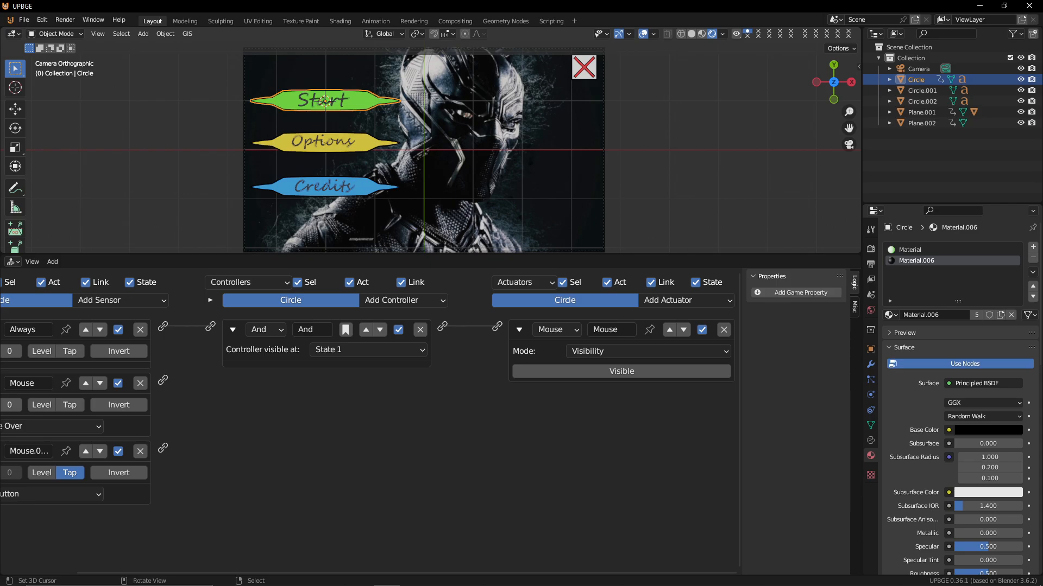
Play the game to check the mouse cursor visibility, then stop it
{"action": "key", "text": "p"}
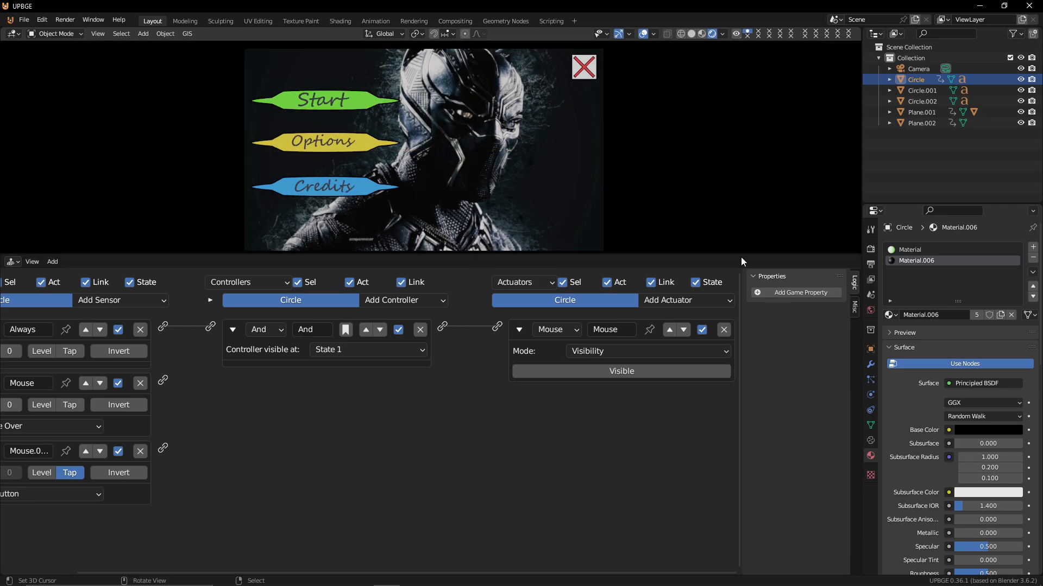
{"action": "key", "text": "Escape"}
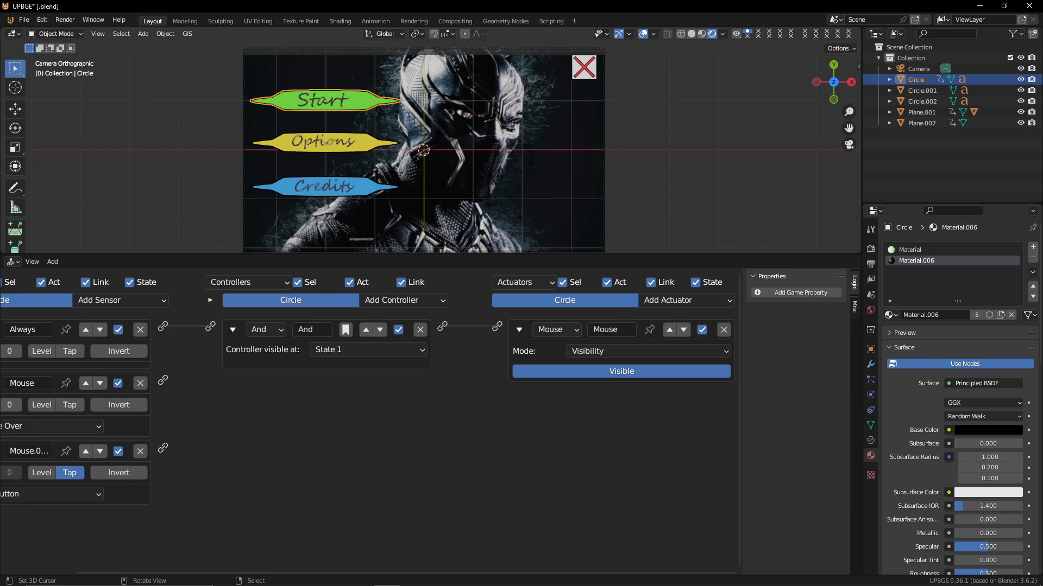
{"action": "key", "text": "p"}
{"action": "key", "text": "Escape"}
{"action": "scroll", "coordinate": [499, 181], "scroll_direction": "up", "scroll_amount": 3}
{"action": "scroll", "coordinate": [519, 135], "scroll_direction": "down", "scroll_amount": 1}
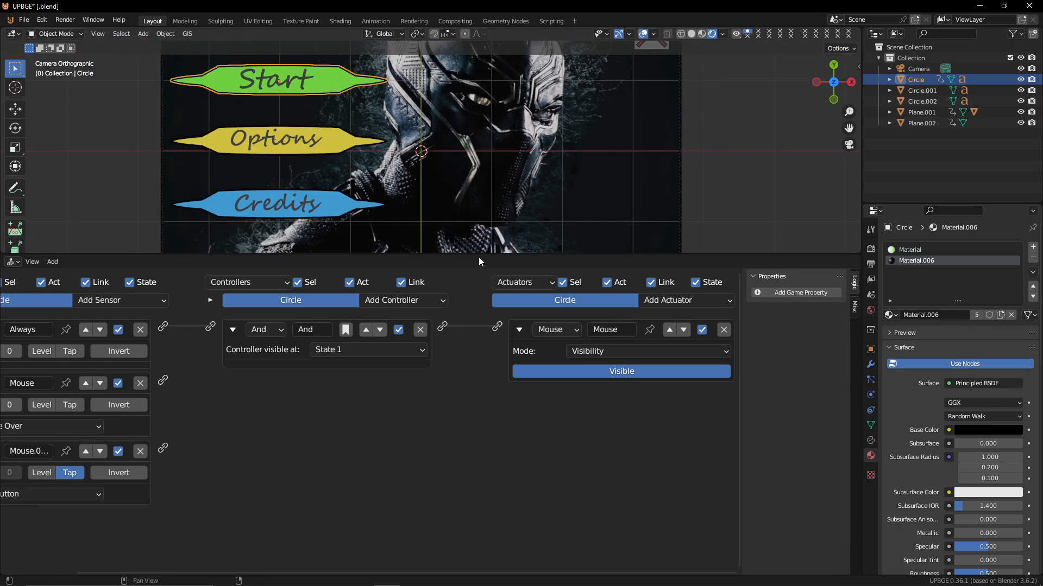
{"action": "scroll", "coordinate": [455, 208], "scroll_direction": "down", "scroll_amount": 1}
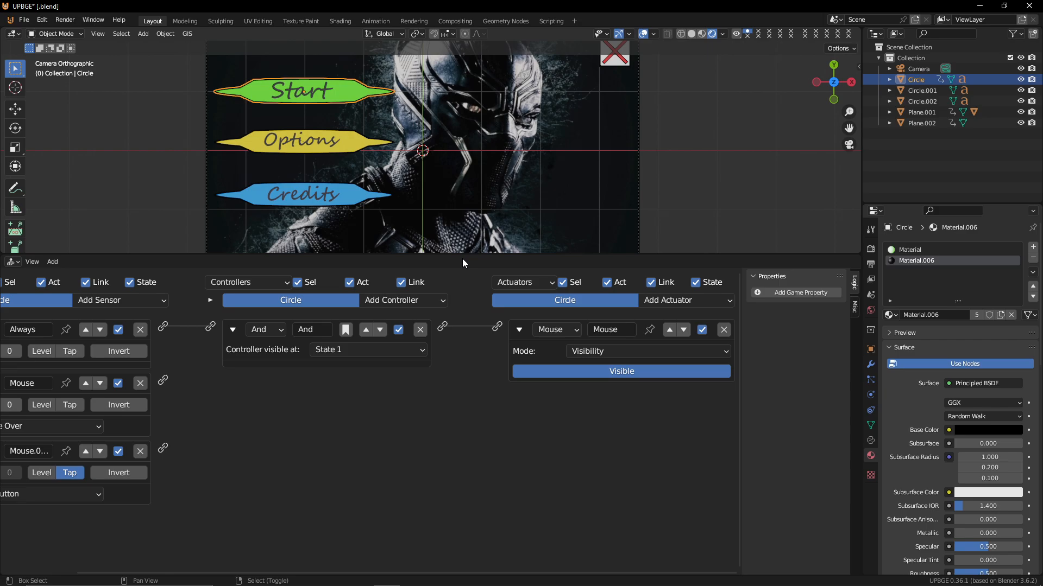
{"action": "left_click_drag", "start_coordinate": [457, 255], "coordinate": [457, 320]}
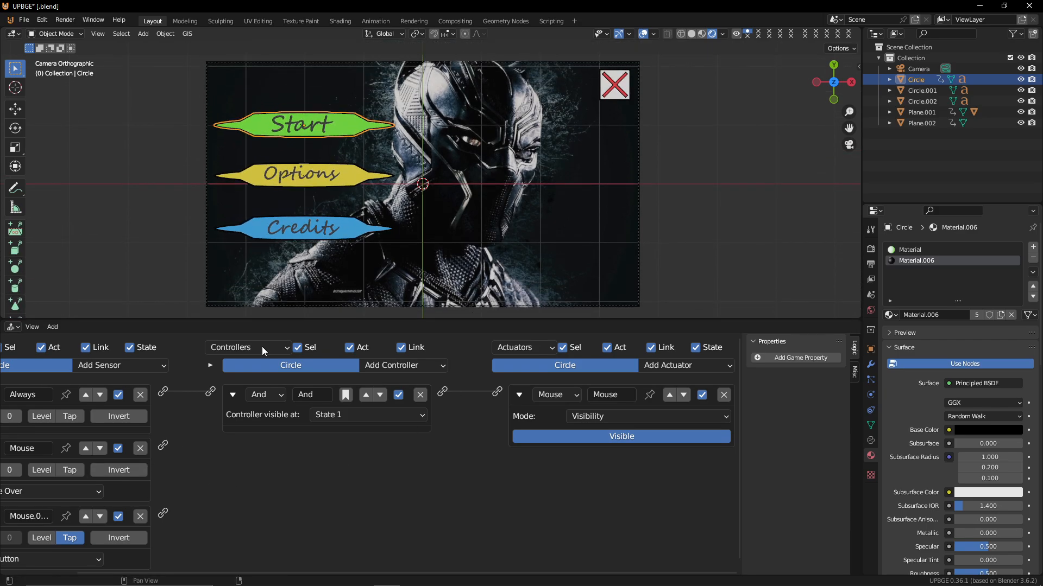
{"action": "key", "text": "g"}
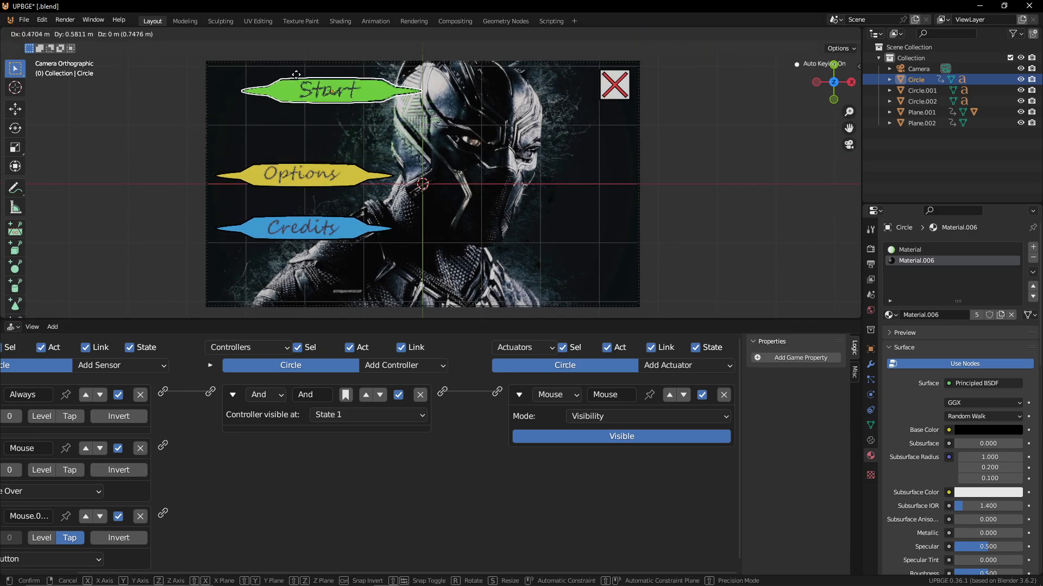
{"action": "right_click", "coordinate": [304, 121]}
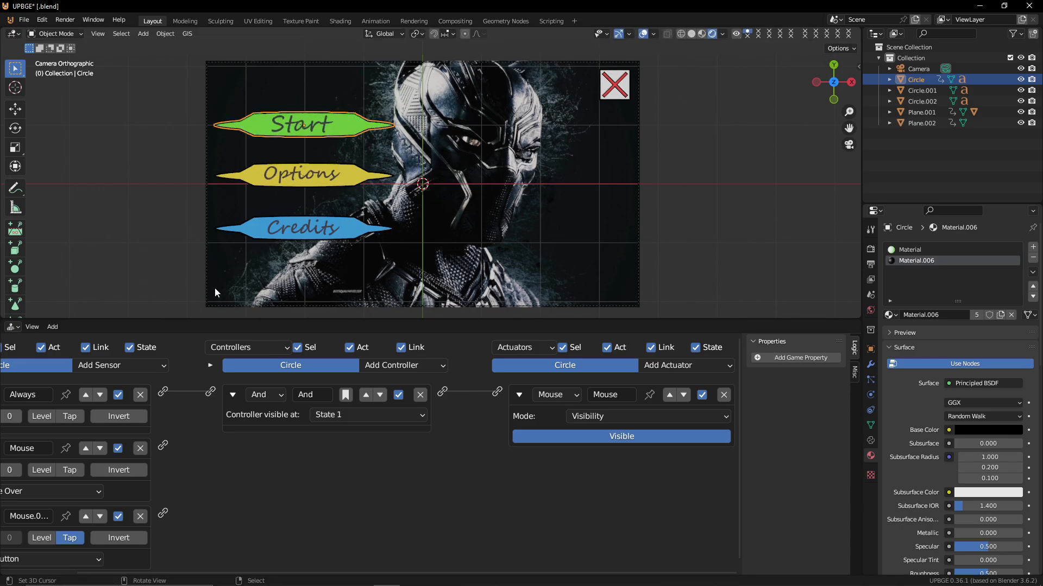
Add an Action actuator to the Start button and collapse it
{"action": "left_click", "coordinate": [699, 363]}
{"action": "left_click", "coordinate": [685, 349]}
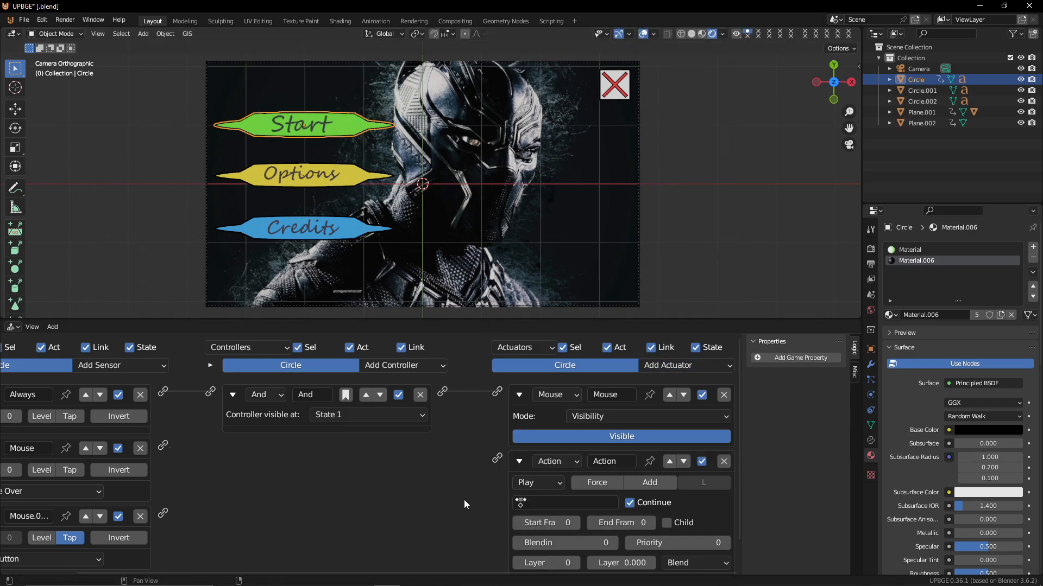
{"action": "left_click", "coordinate": [519, 461]}
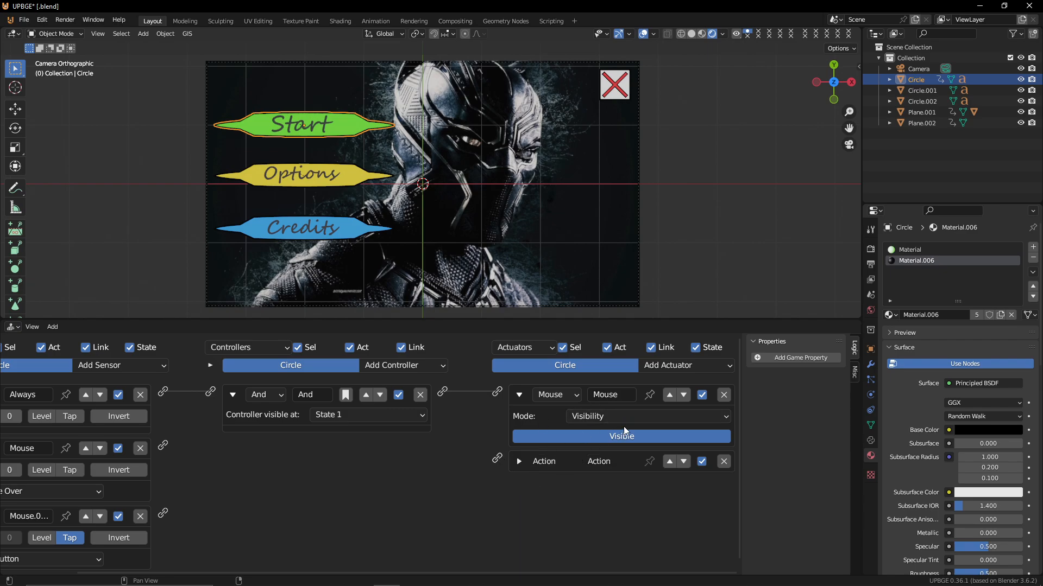
Add another actuator, change its type to Game, and set it to Quit Game
{"action": "left_click", "coordinate": [672, 369]}
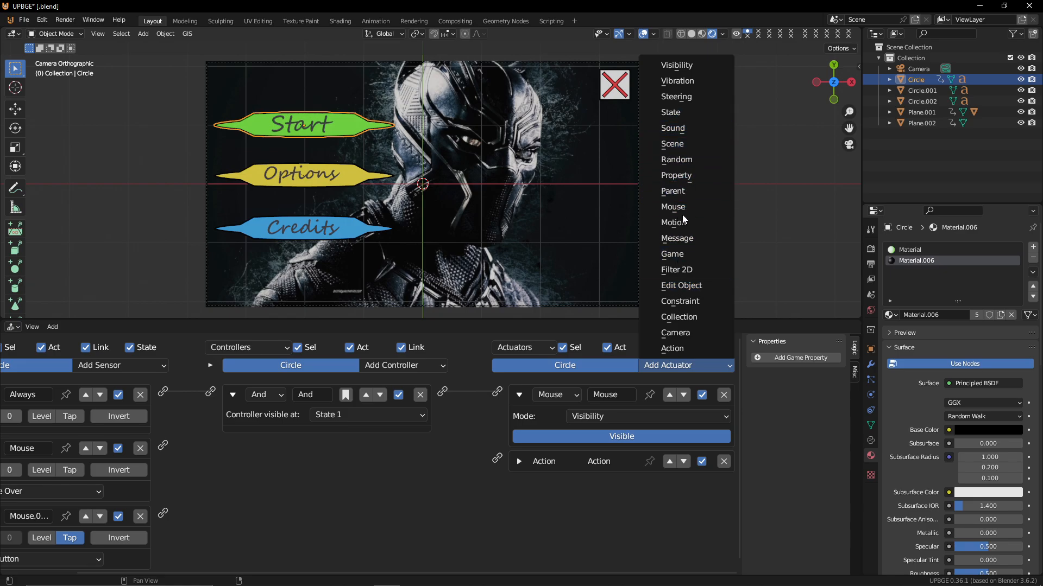
{"action": "left_click", "coordinate": [675, 145]}
{"action": "left_click", "coordinate": [606, 509]}
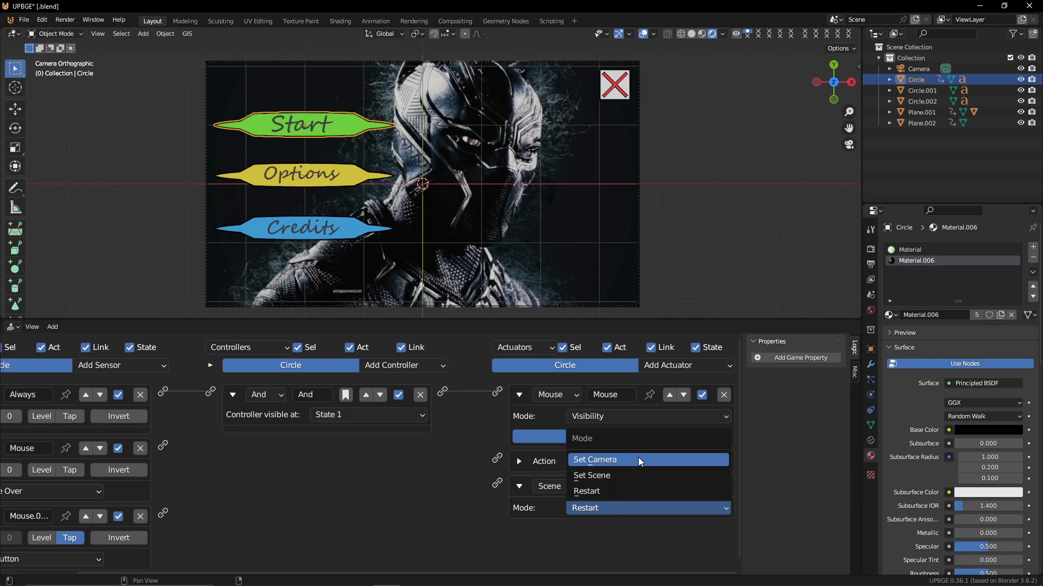
{"action": "left_click", "coordinate": [595, 508]}
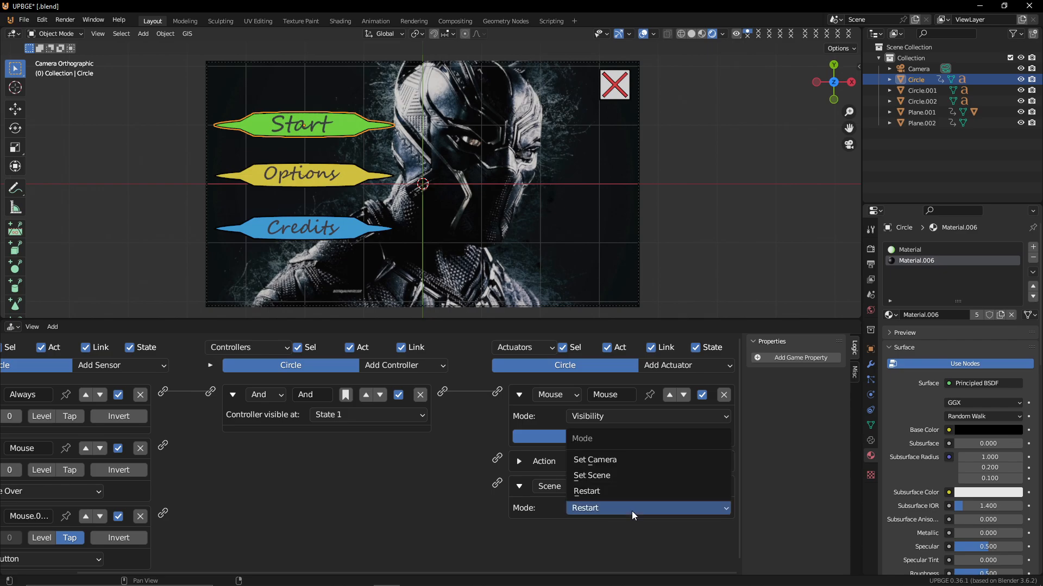
{"action": "left_click", "coordinate": [555, 489]}
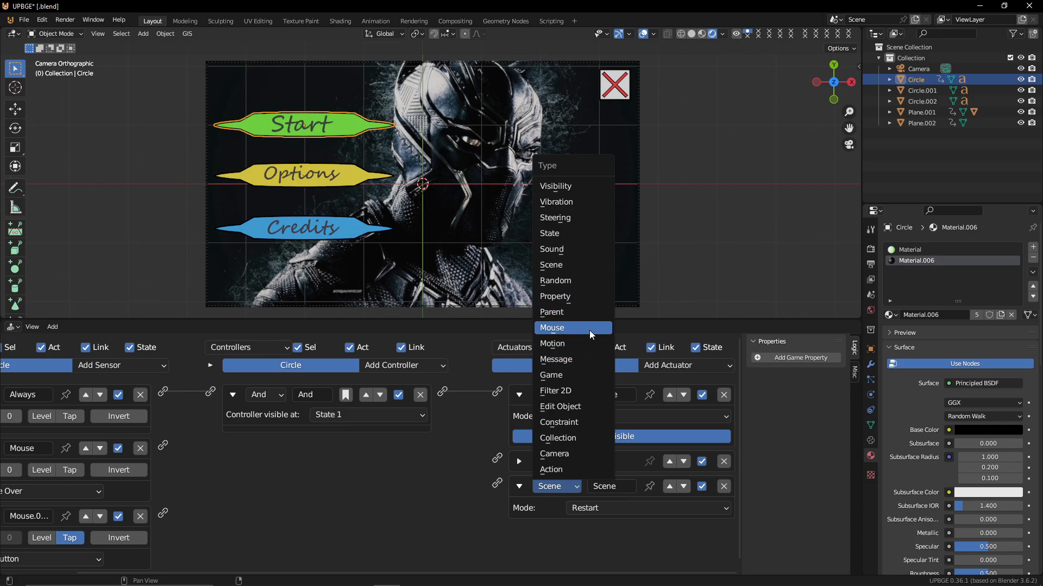
{"action": "left_click", "coordinate": [589, 378]}
{"action": "left_click", "coordinate": [619, 508]}
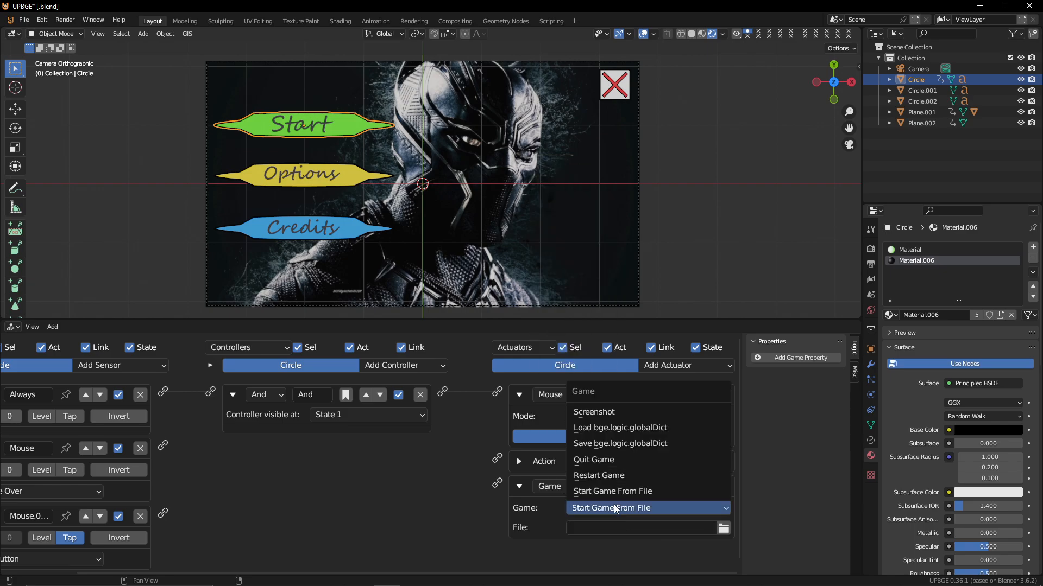
{"action": "left_click", "coordinate": [618, 461]}
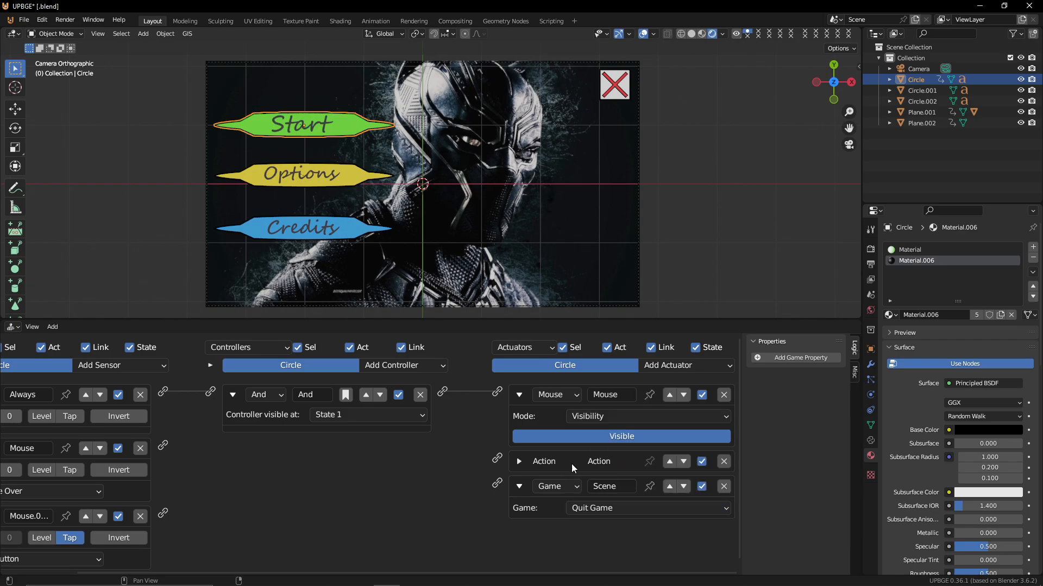
Wire the Mouse Over and left-button Mouse sensors through a second And controller to the Action and Game actuators
{"action": "left_click_drag", "start_coordinate": [163, 449], "coordinate": [496, 458]}
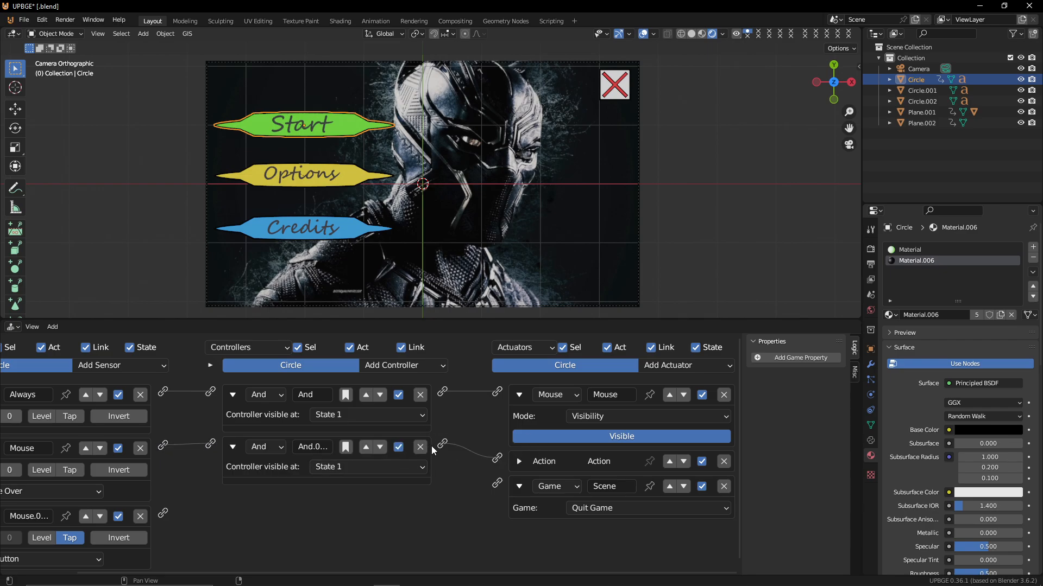
{"action": "left_click_drag", "start_coordinate": [163, 513], "coordinate": [210, 444]}
{"action": "left_click_drag", "start_coordinate": [440, 443], "coordinate": [497, 458]}
Play the game and click the Start button to test the quit behaviour
{"action": "key", "text": "p"}
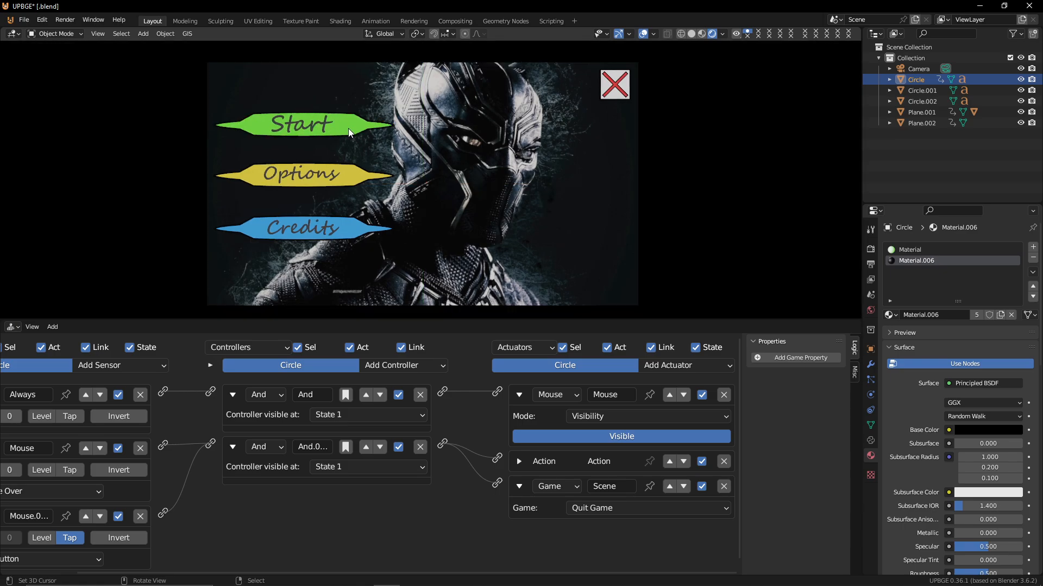
{"action": "left_click", "coordinate": [278, 131]}
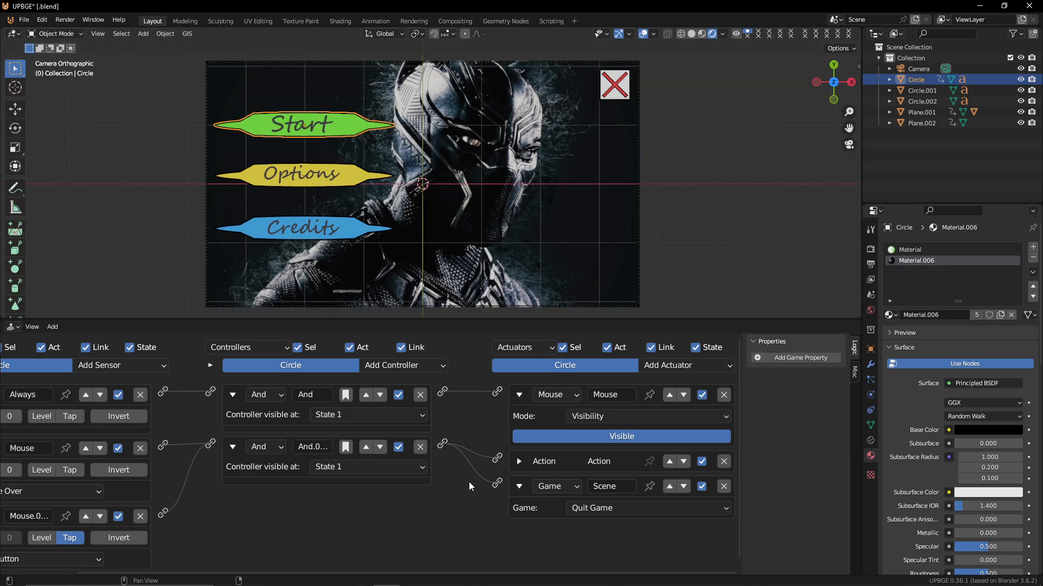
Assign the UI OVER action to the Action actuator and set its play mode to Loop End
{"action": "middle_click_drag", "start_coordinate": [123, 466], "coordinate": [361, 447]}
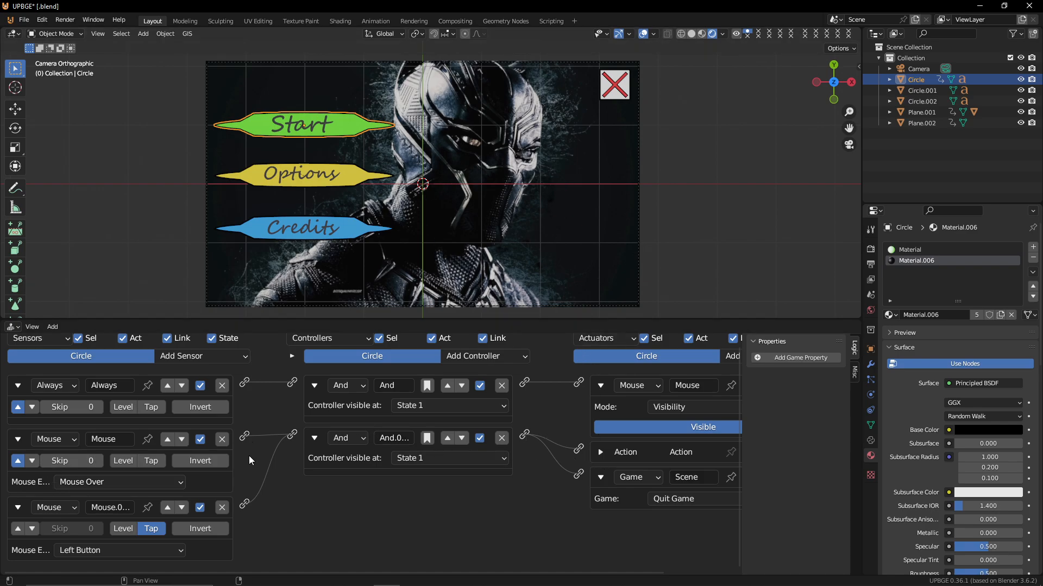
{"action": "left_click", "coordinate": [602, 452]}
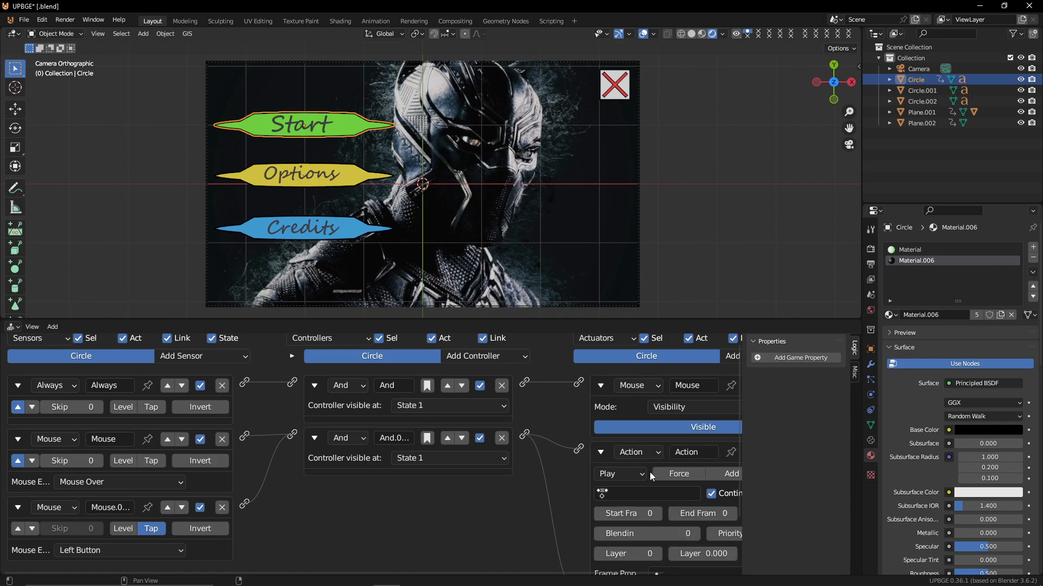
{"action": "left_click", "coordinate": [624, 494]}
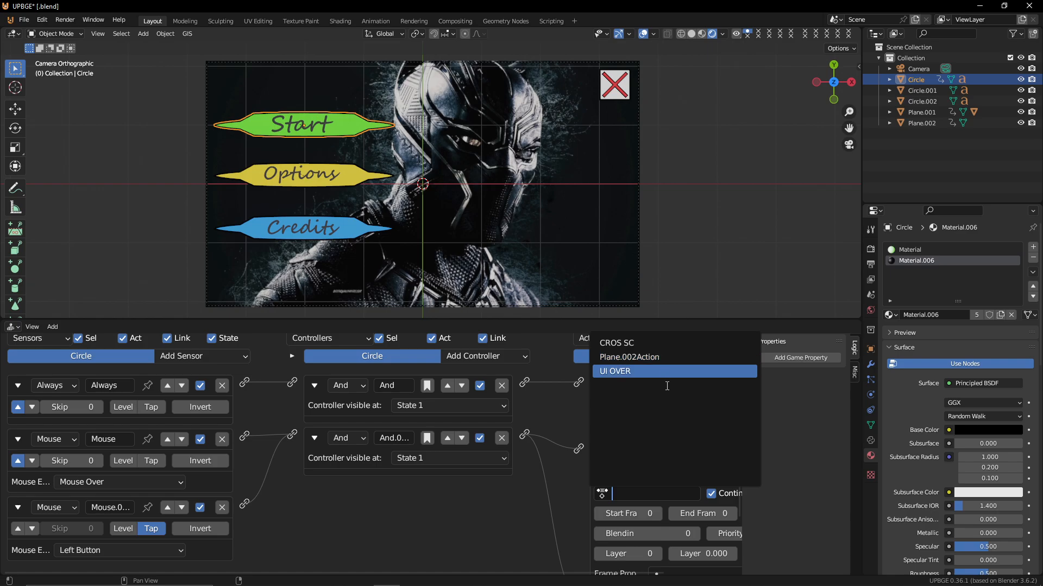
{"action": "left_click", "coordinate": [643, 372]}
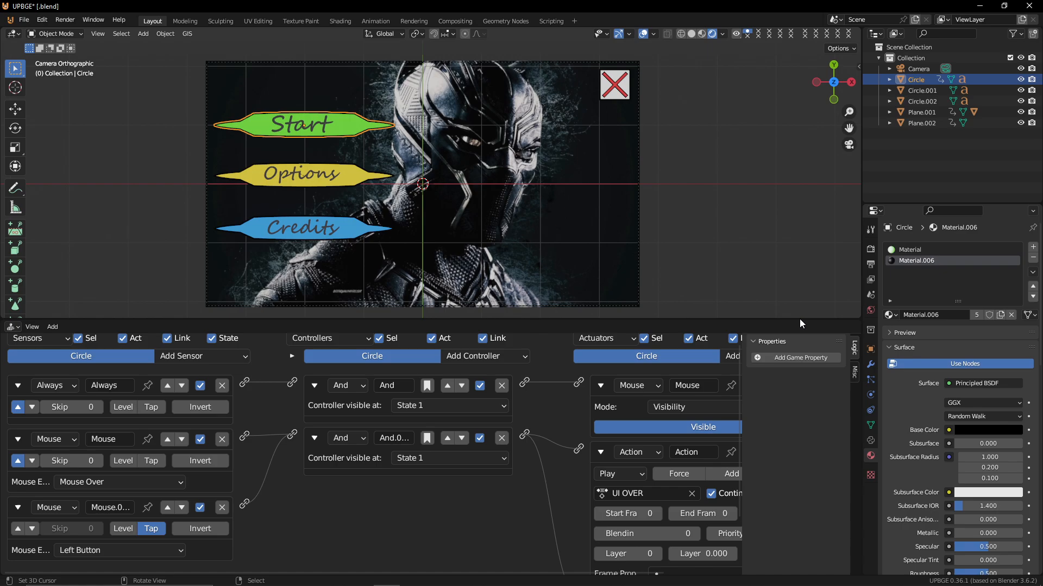
{"action": "left_click", "coordinate": [623, 474]}
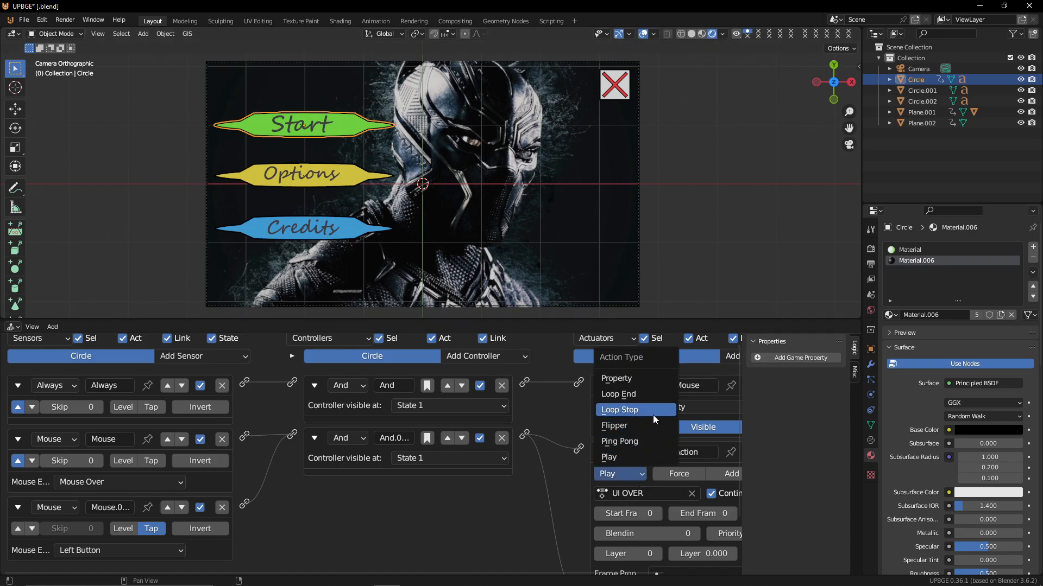
{"action": "left_click", "coordinate": [644, 397]}
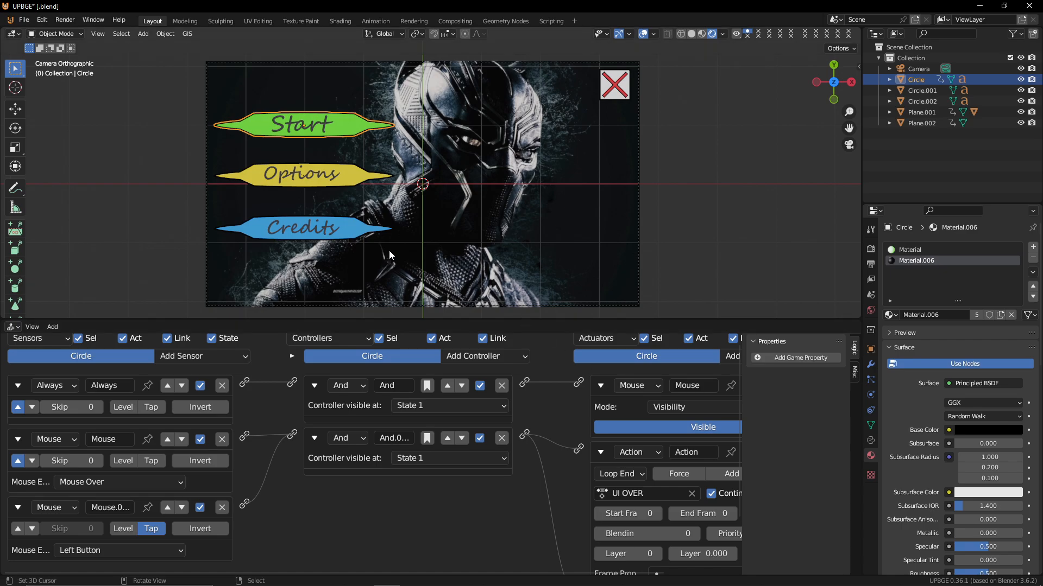
Play the game to test the hover animation, then stop it
{"action": "key", "text": "p"}
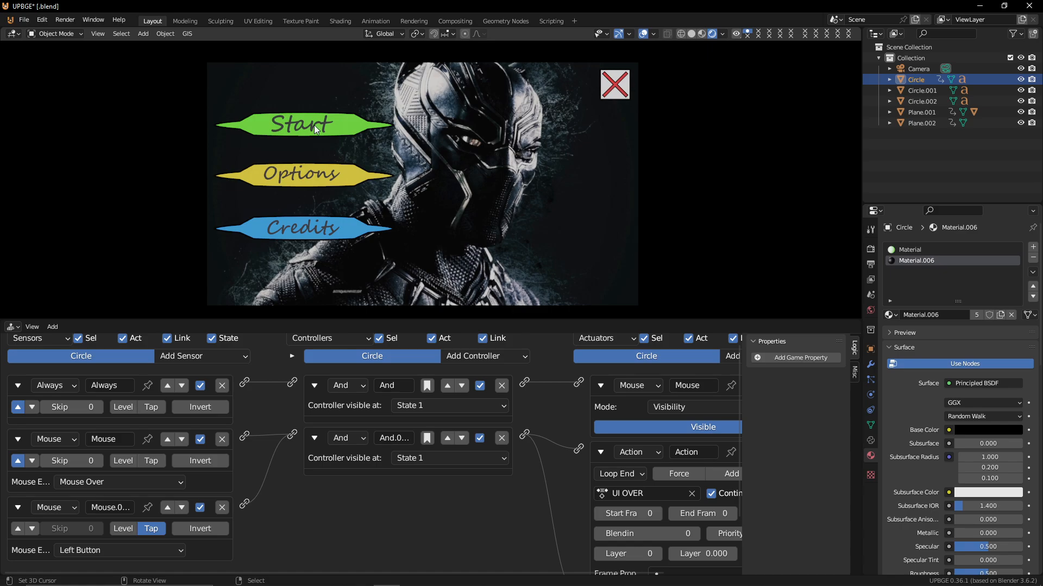
{"action": "key", "text": "Escape"}
Set the Action actuator's start frame to 1 and end frame to 20, then play the game to test
{"action": "middle_click_drag", "start_coordinate": [651, 502], "coordinate": [569, 511]}
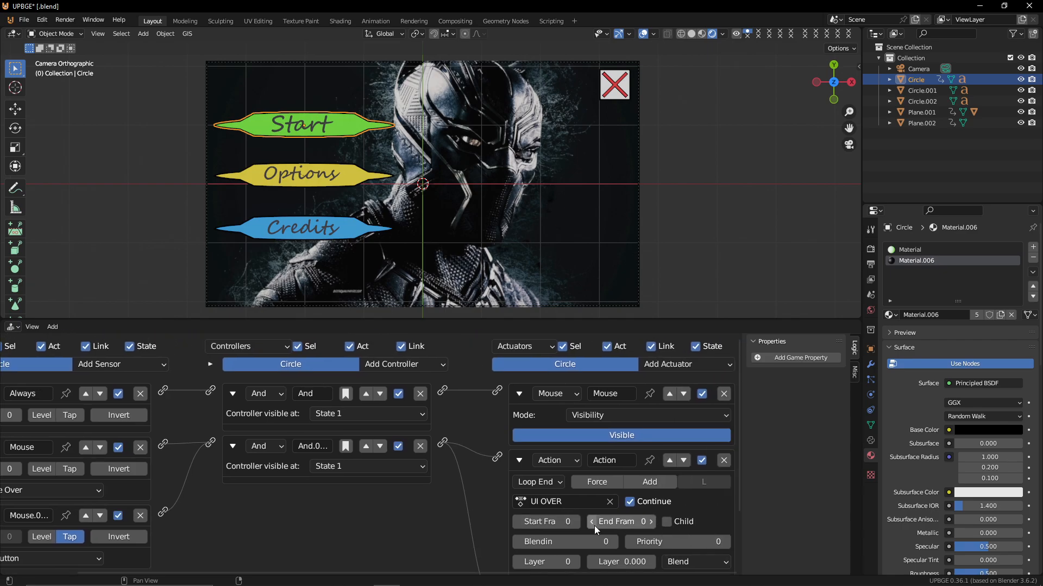
{"action": "left_click", "coordinate": [576, 522]}
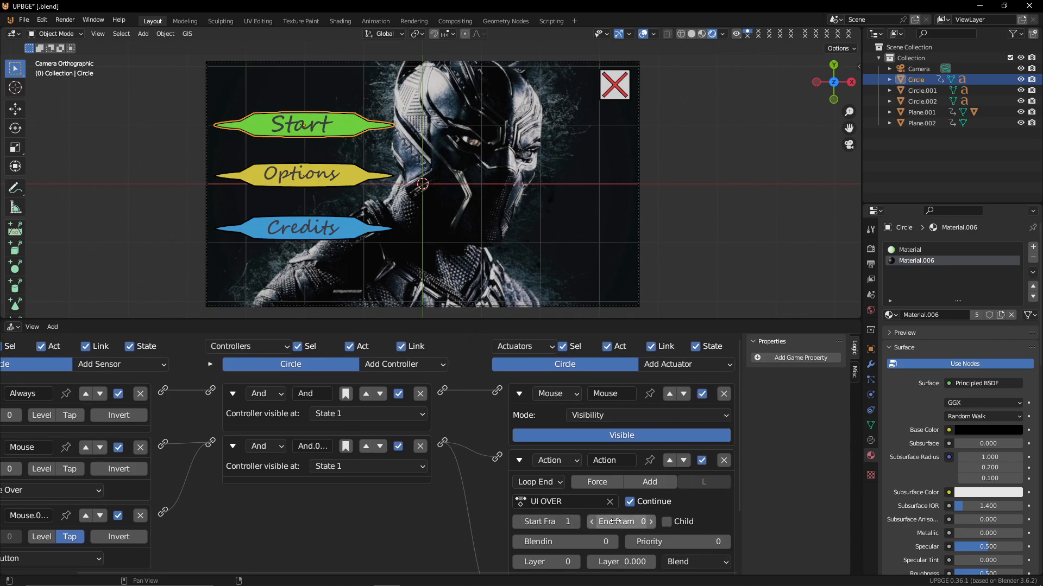
{"action": "left_click", "coordinate": [645, 521]}
{"action": "type", "text": "20"}
{"action": "key", "text": "Return"}
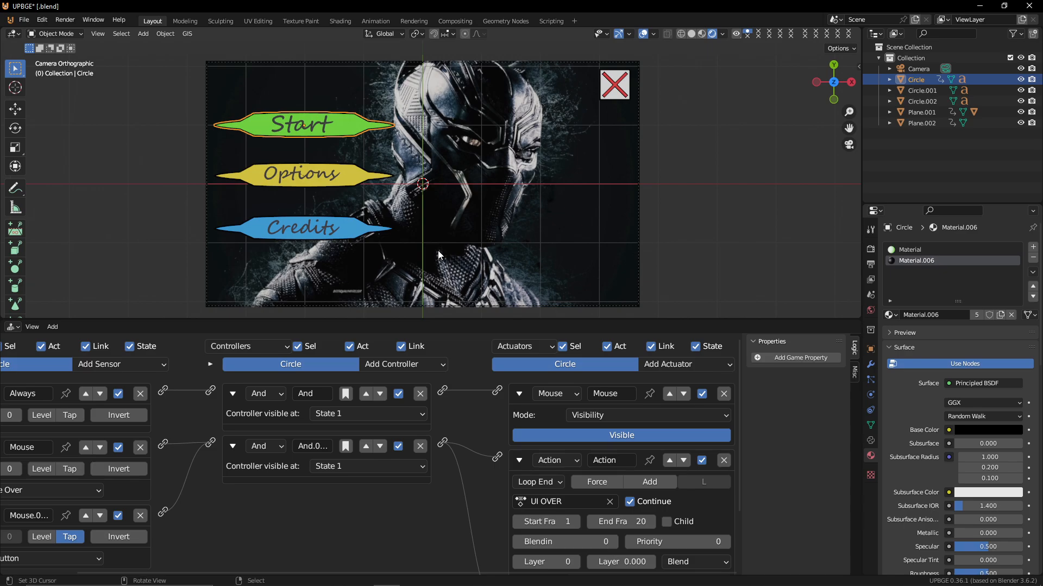
{"action": "key", "text": "p"}
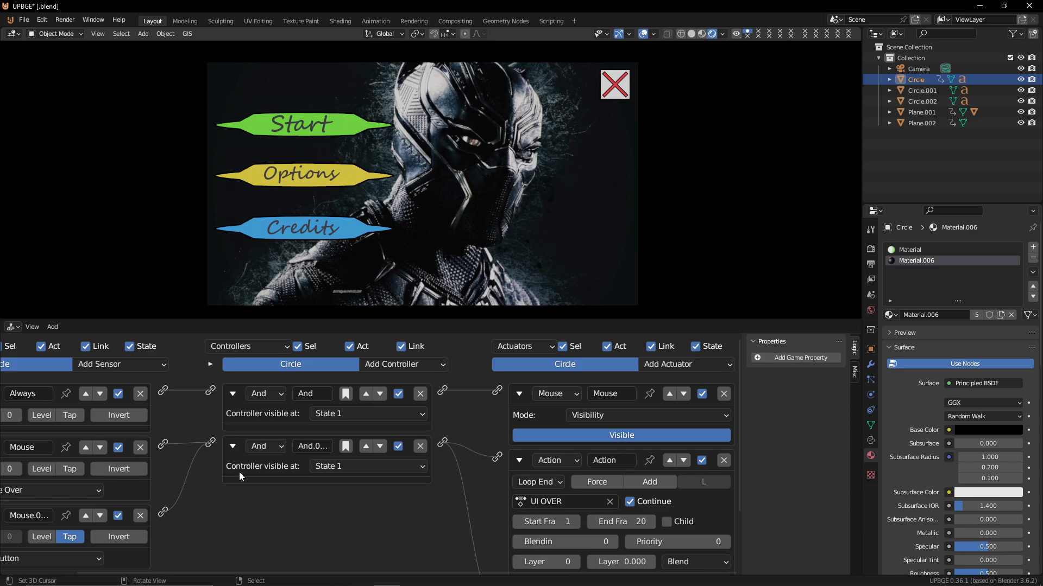
Disconnect the left-click Mouse sensor and the Quit Game actuator from the hover controller, then test-play the game
{"action": "key", "text": "Escape"}
{"action": "middle_click_drag", "start_coordinate": [253, 533], "coordinate": [335, 533]}
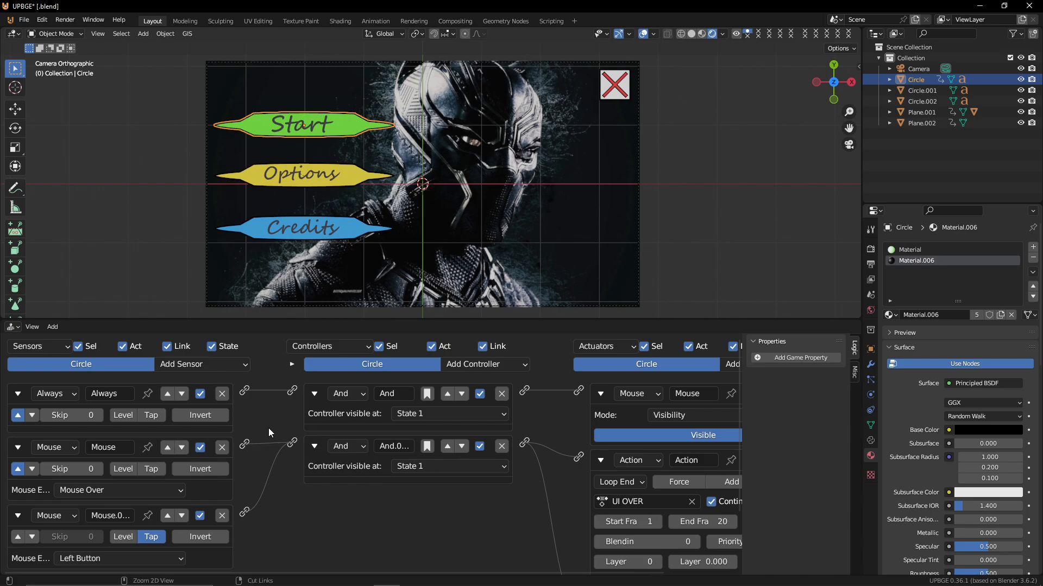
{"action": "right_click_drag", "start_coordinate": [278, 427], "coordinate": [283, 489], "text": "ctrl"}
{"action": "right_click_drag", "start_coordinate": [569, 438], "coordinate": [563, 505], "text": "ctrl"}
{"action": "left_click", "coordinate": [501, 446]}
{"action": "left_click_drag", "start_coordinate": [244, 447], "coordinate": [578, 457]}
{"action": "key", "text": "p"}
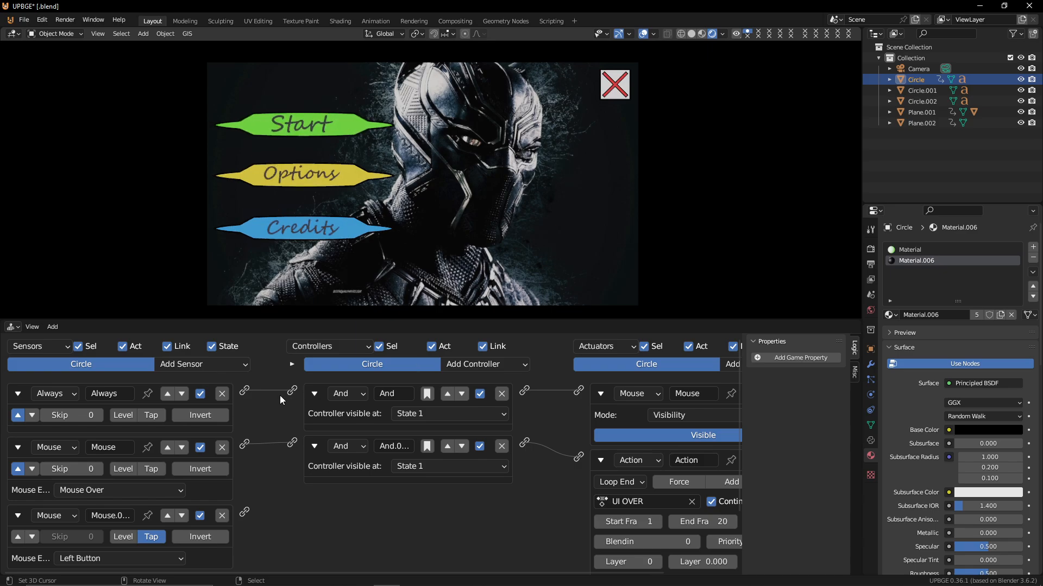
{"action": "key", "text": "Escape"}
Add a new And controller and link the left-click Mouse sensor through it to the Quit Game actuator
{"action": "scroll", "coordinate": [333, 546], "scroll_direction": "down", "scroll_amount": 3}
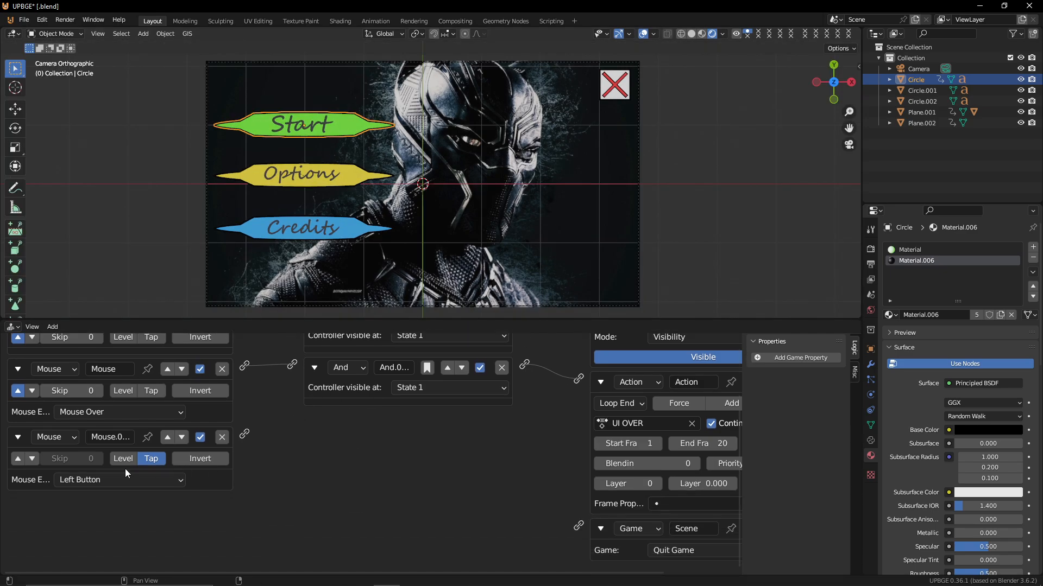
{"action": "scroll", "coordinate": [170, 348], "scroll_direction": "up", "scroll_amount": 3}
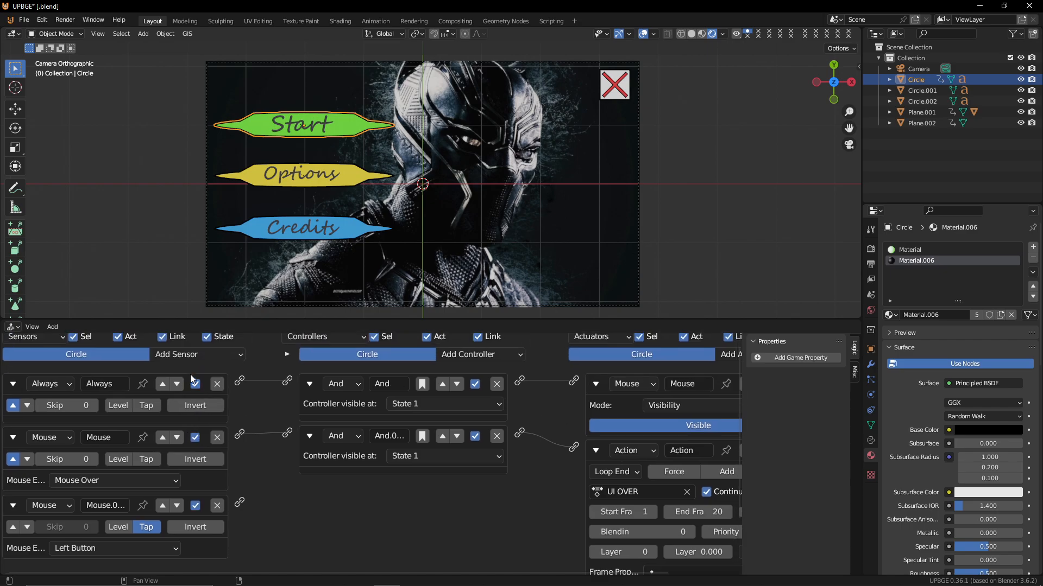
{"action": "left_click", "coordinate": [171, 355]}
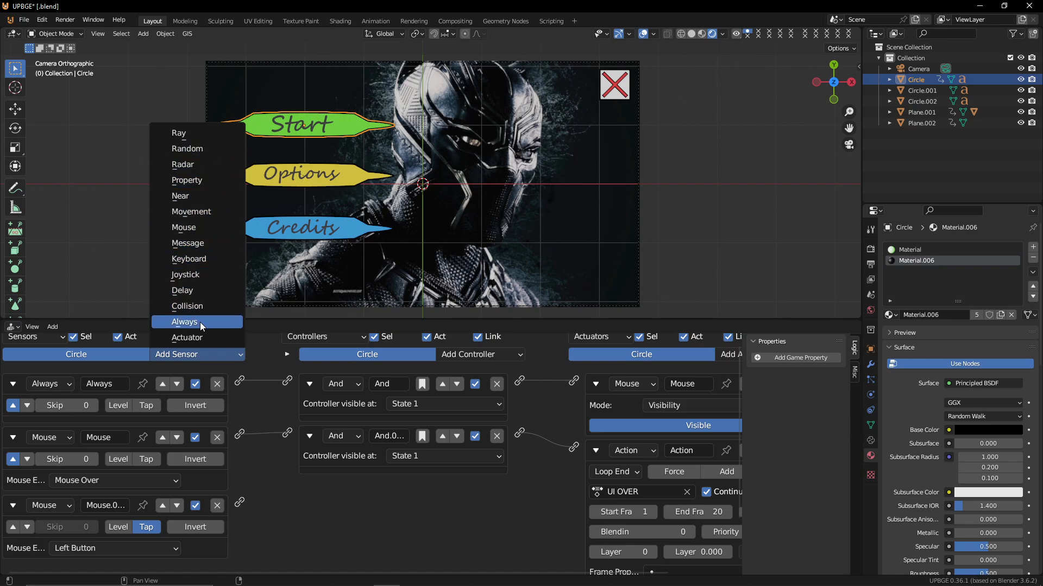
{"action": "left_click", "coordinate": [215, 293]}
{"action": "middle_click_drag", "start_coordinate": [441, 480], "coordinate": [410, 412]}
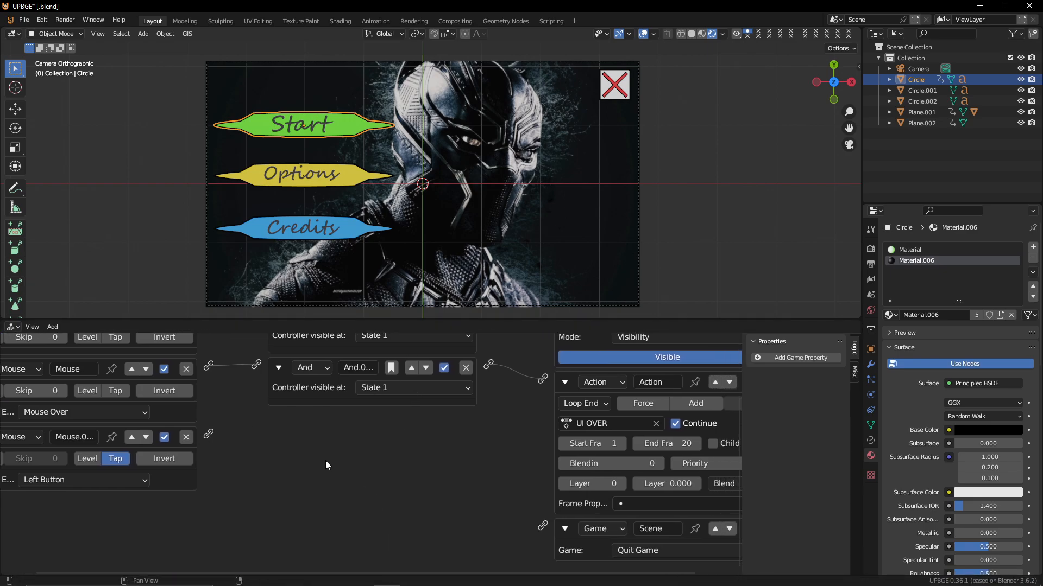
{"action": "left_click_drag", "start_coordinate": [211, 437], "coordinate": [543, 526]}
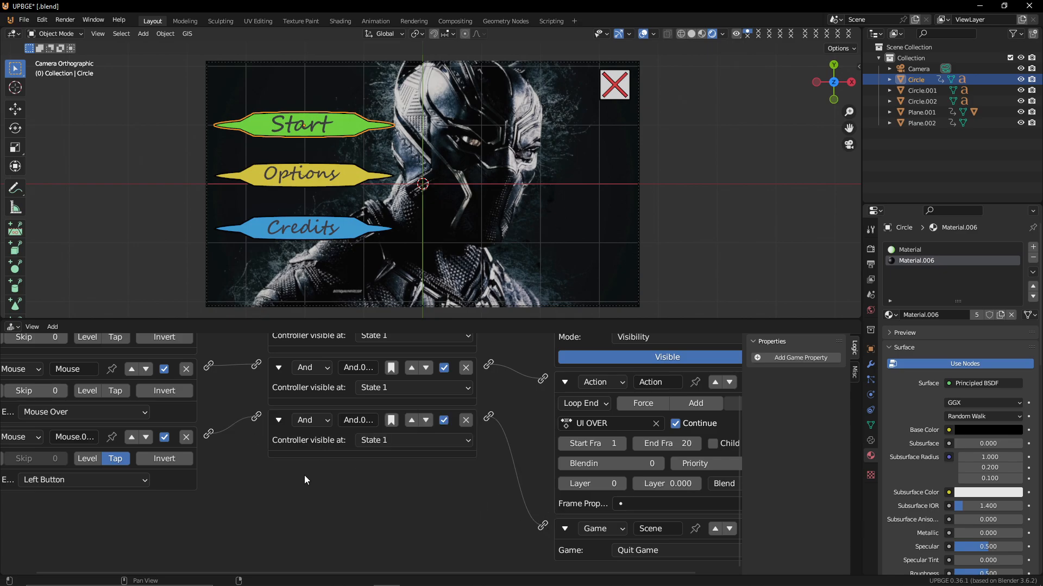
Also connect the Mouse Over sensor to the new And controller, then test-play the game
{"action": "middle_click_drag", "start_coordinate": [305, 421], "coordinate": [343, 495]}
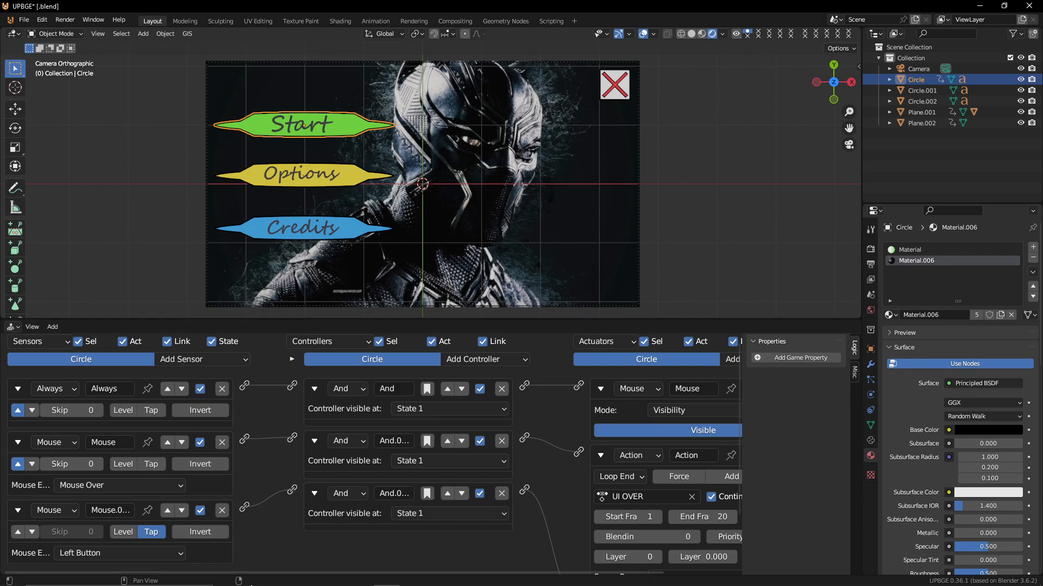
{"action": "left_click_drag", "start_coordinate": [244, 438], "coordinate": [291, 487]}
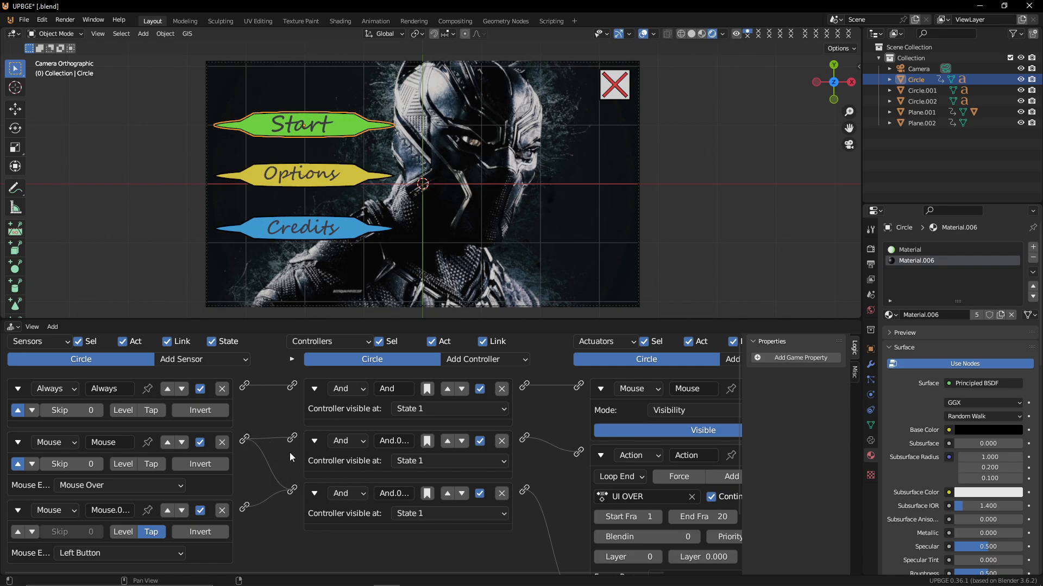
{"action": "key", "text": "p"}
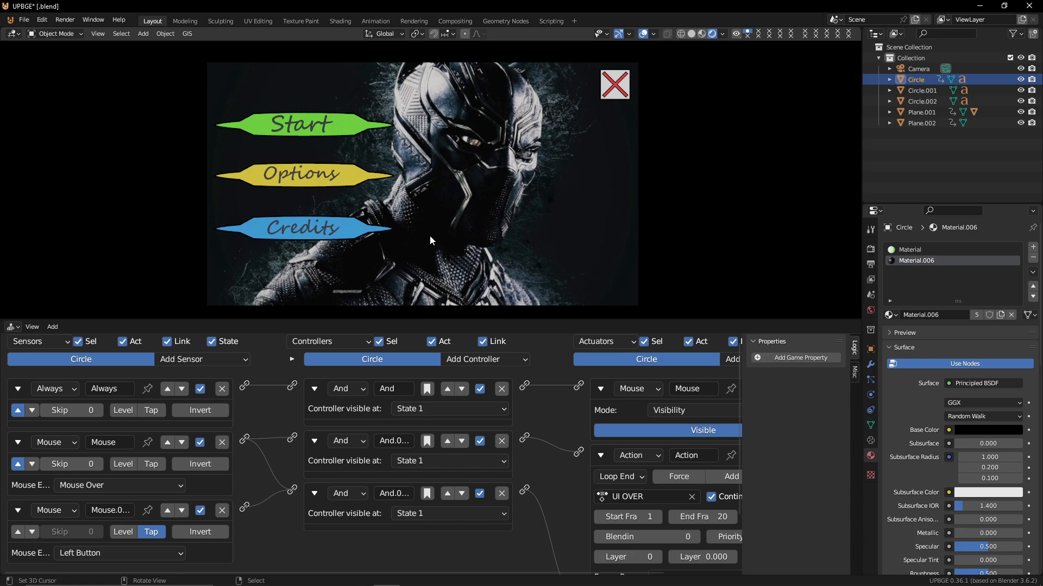
{"action": "key", "text": "Escape"}
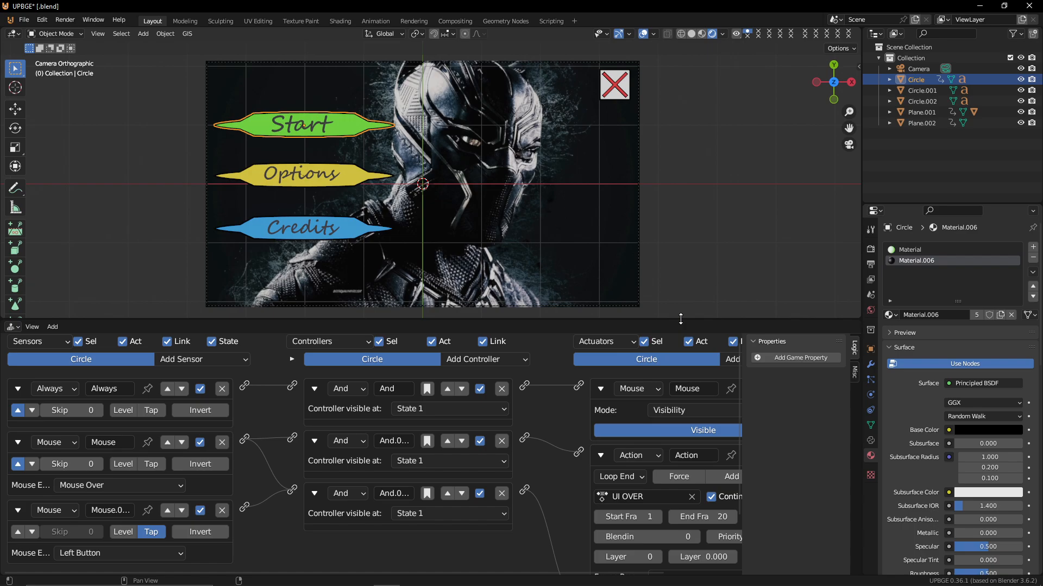
Switch the Start button's Game actuator to Start Game From File and choose the fps yt tutorial 1.blend file
{"action": "scroll", "coordinate": [666, 487], "scroll_direction": "down", "scroll_amount": 4, "text": "ctrl"}
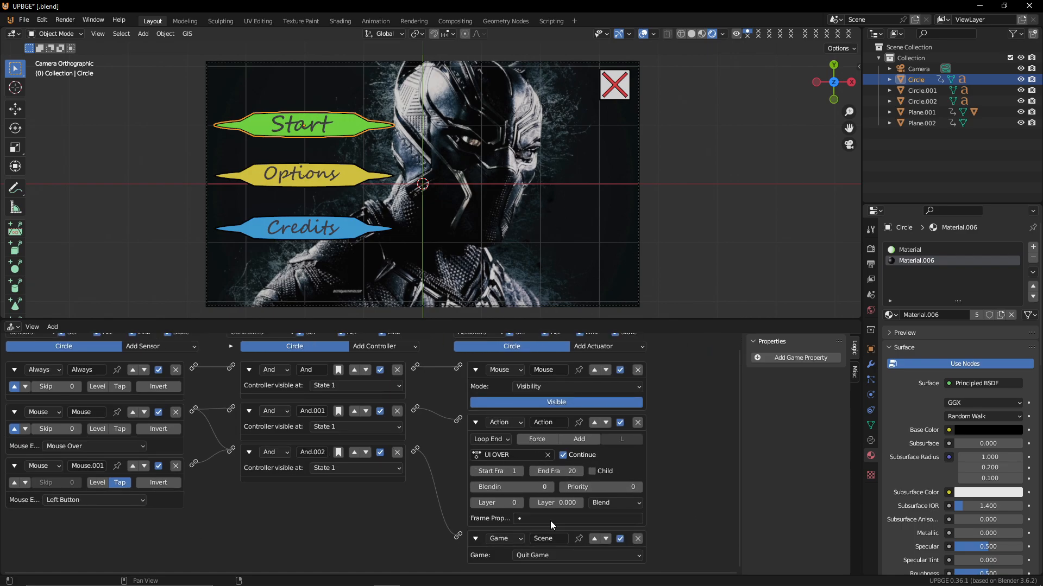
{"action": "left_click", "coordinate": [553, 555]}
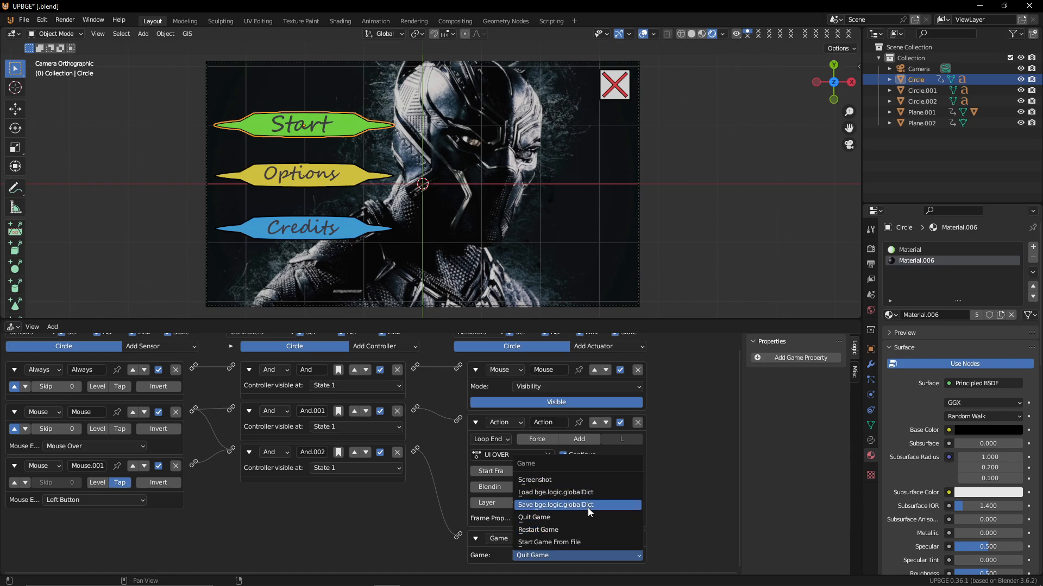
{"action": "left_click", "coordinate": [559, 544]}
{"action": "scroll", "coordinate": [592, 541], "scroll_direction": "down", "scroll_amount": 3}
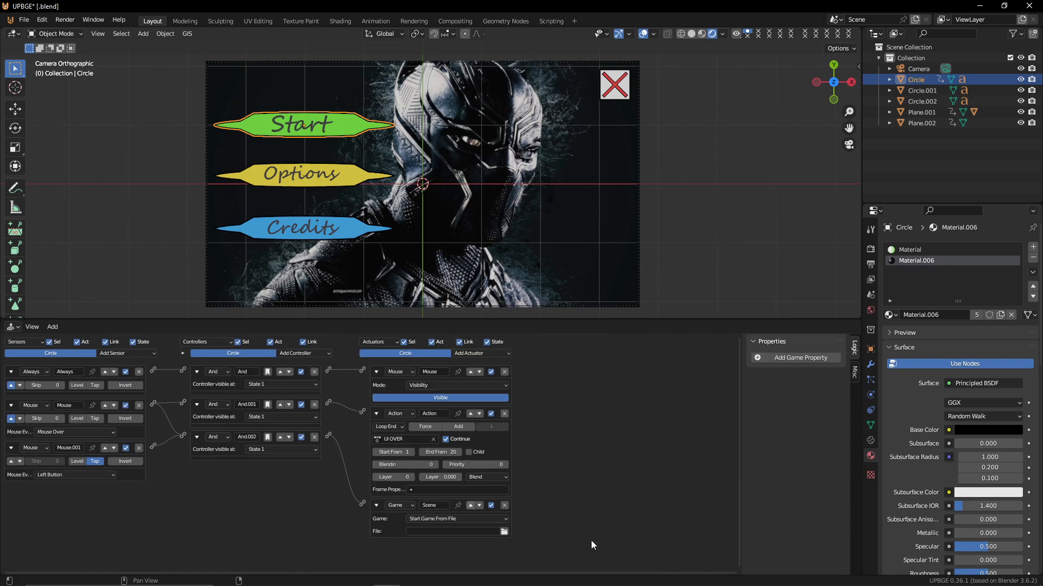
{"action": "left_click", "coordinate": [504, 532]}
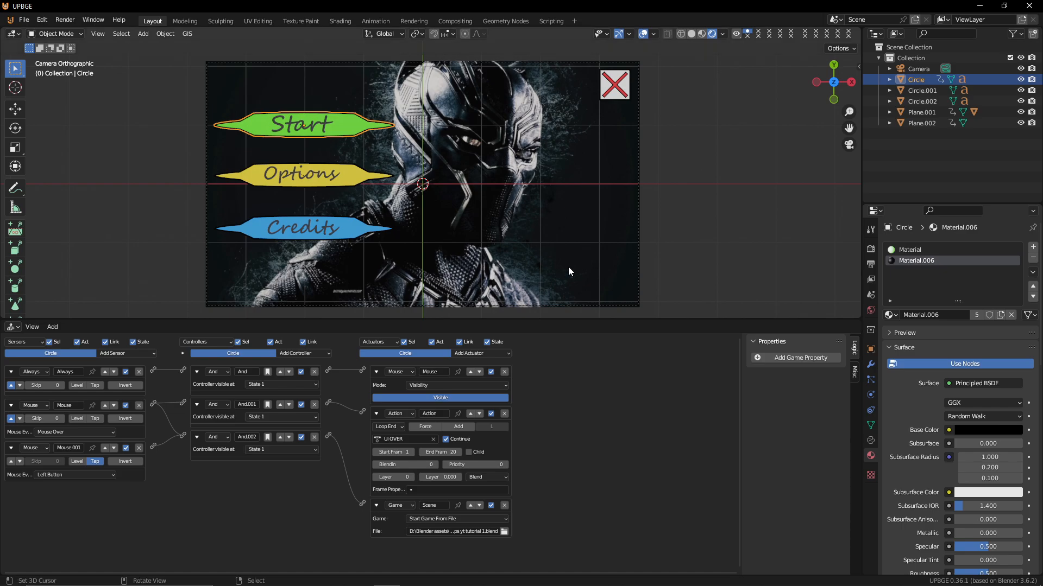
Enlarge the viewport, return to the camera view and test-play the game to load the linked level, then exit
{"action": "left_click_drag", "start_coordinate": [592, 321], "coordinate": [592, 549]}
{"action": "scroll", "coordinate": [534, 398], "scroll_direction": "up", "scroll_amount": 4}
{"action": "scroll", "coordinate": [534, 394], "scroll_direction": "down", "scroll_amount": 2}
{"action": "scroll", "coordinate": [520, 379], "scroll_direction": "up", "scroll_amount": 1}
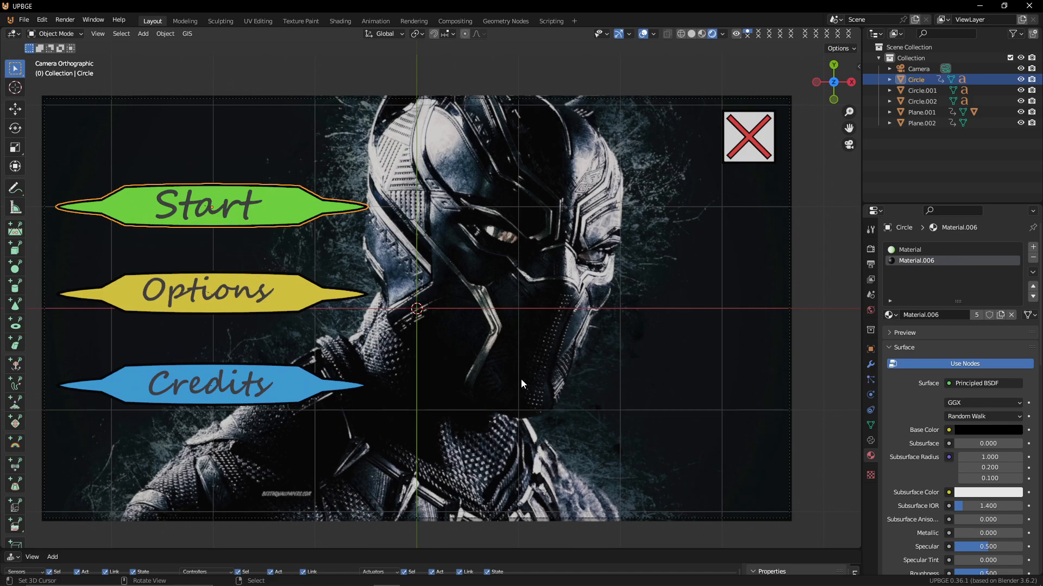
{"action": "middle_click_drag", "start_coordinate": [520, 379], "coordinate": [526, 353]}
{"action": "key", "text": "KP_0"}
{"action": "key", "text": "p"}
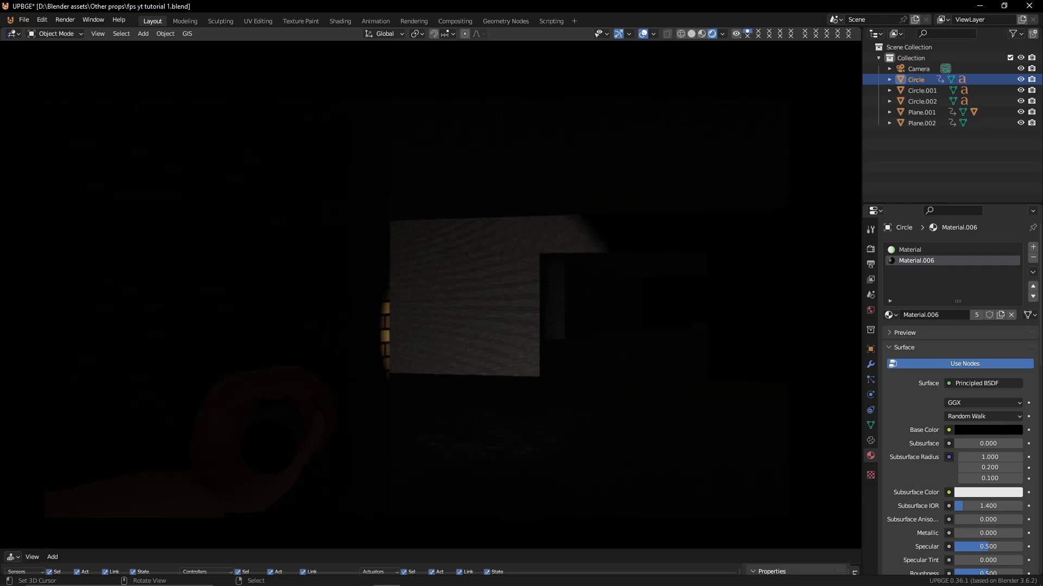
{"action": "key", "text": "w"}
{"action": "key", "text": "w"}
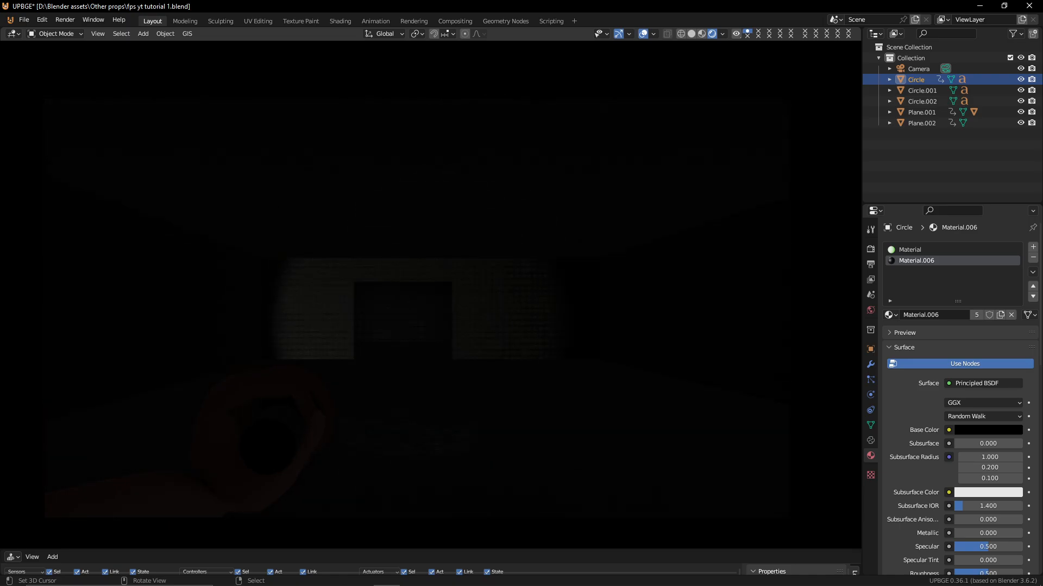
{"action": "key", "text": "Escape"}
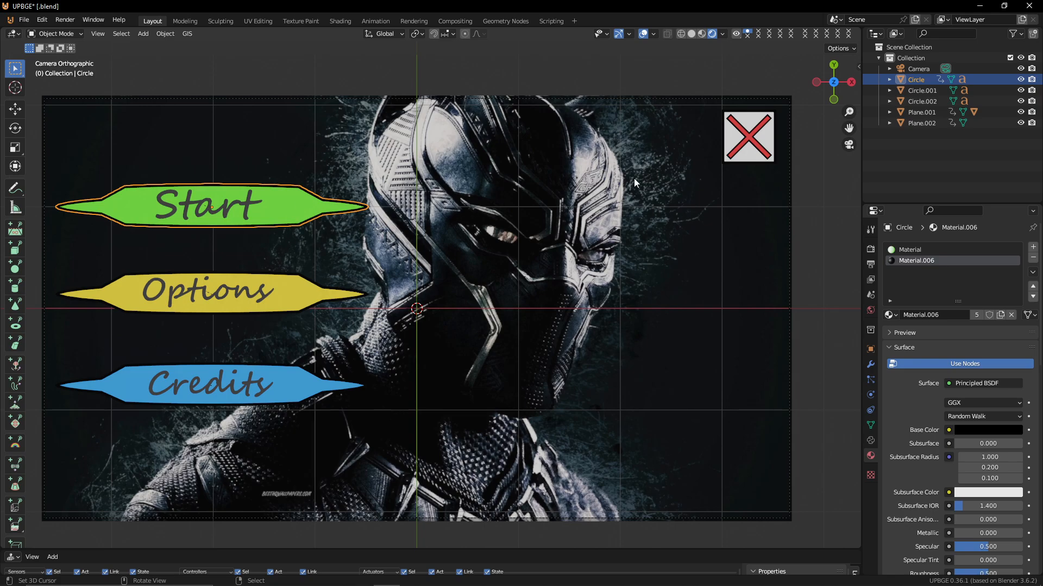
Select the menu buttons and the X icon in turn to inspect the X icon's logic bricks
{"action": "left_click", "coordinate": [751, 139]}
{"action": "left_click", "coordinate": [753, 151]}
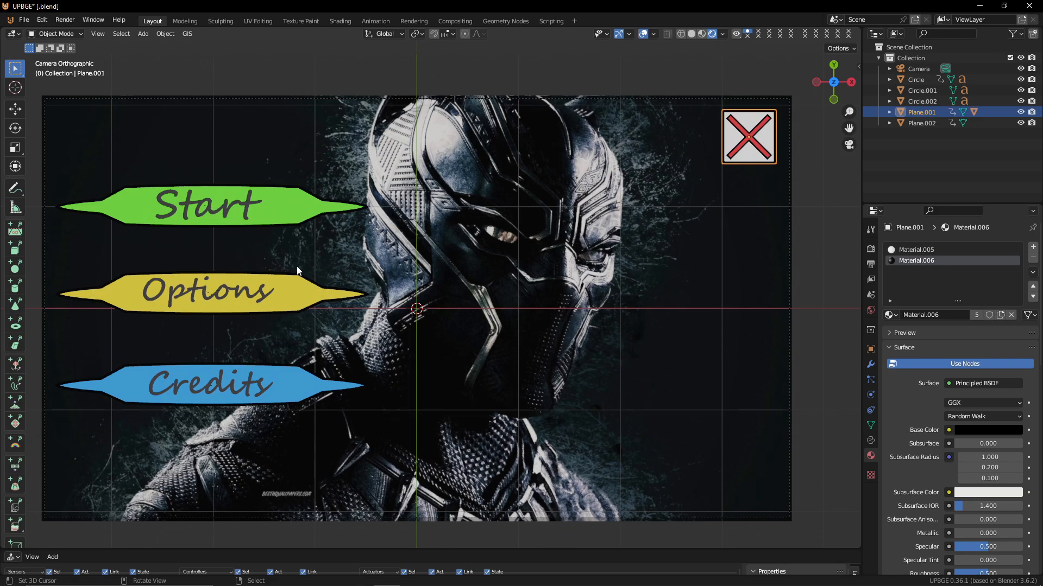
{"action": "left_click", "coordinate": [310, 295]}
{"action": "left_click", "coordinate": [299, 367]}
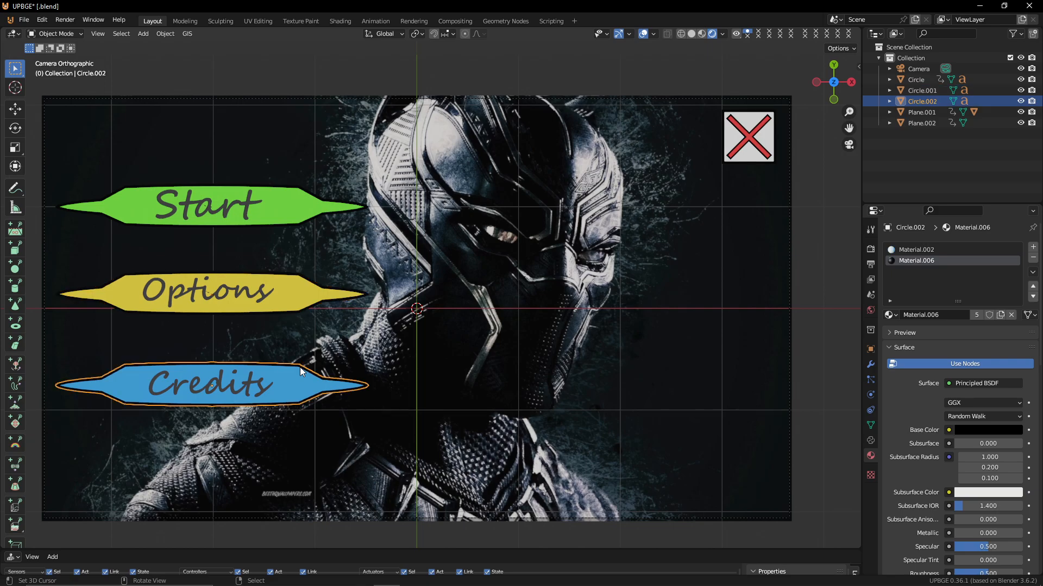
{"action": "left_click", "coordinate": [290, 299]}
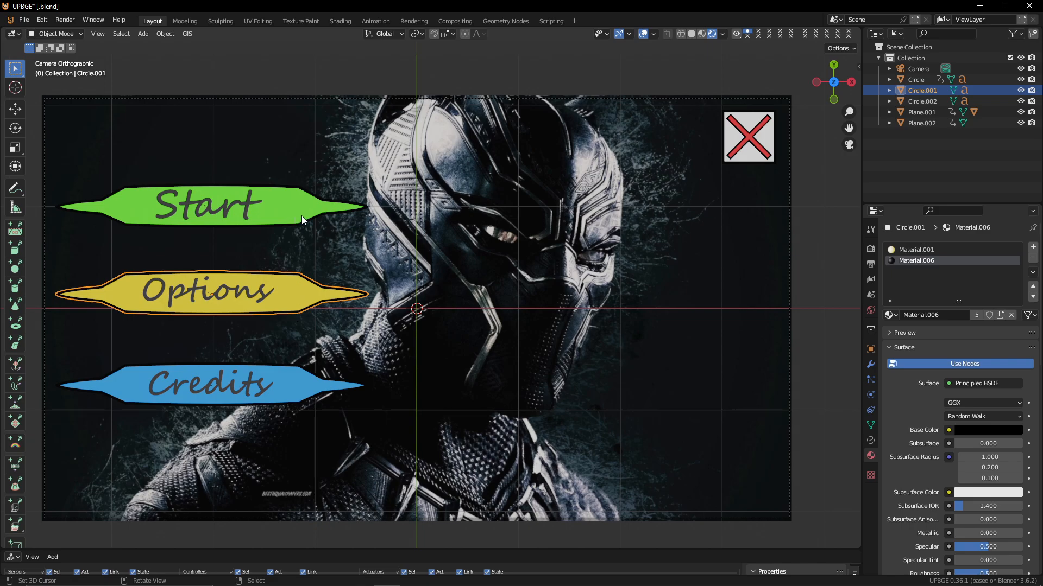
{"action": "left_click", "coordinate": [746, 160]}
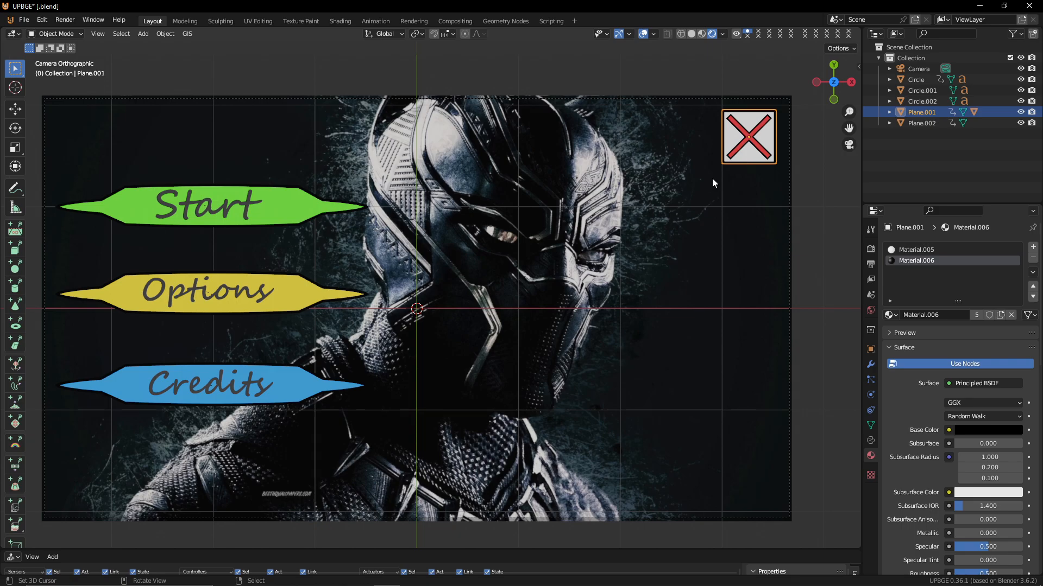
{"action": "left_click_drag", "start_coordinate": [420, 548], "coordinate": [305, 349]}
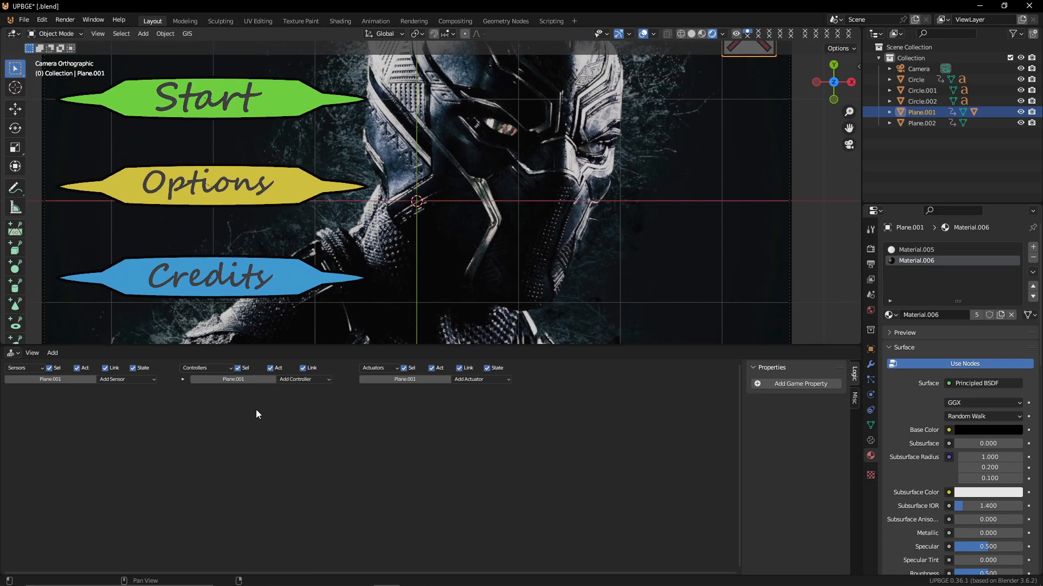
Select the X icon with the Start button active and copy the Start button's logic bricks to it
{"action": "left_click", "coordinate": [282, 99]}
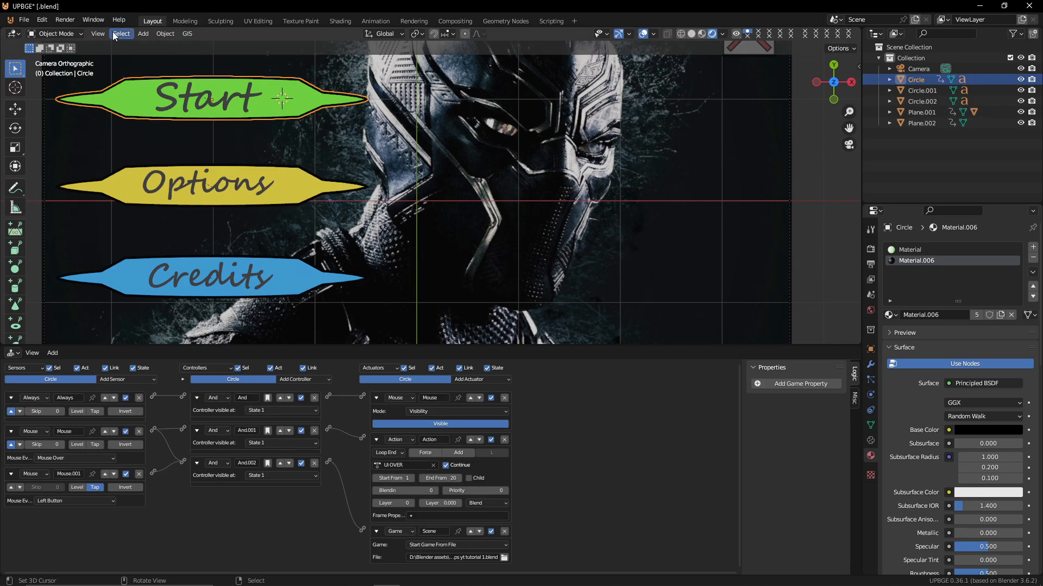
{"action": "middle_click_drag", "start_coordinate": [627, 123], "coordinate": [633, 175]}
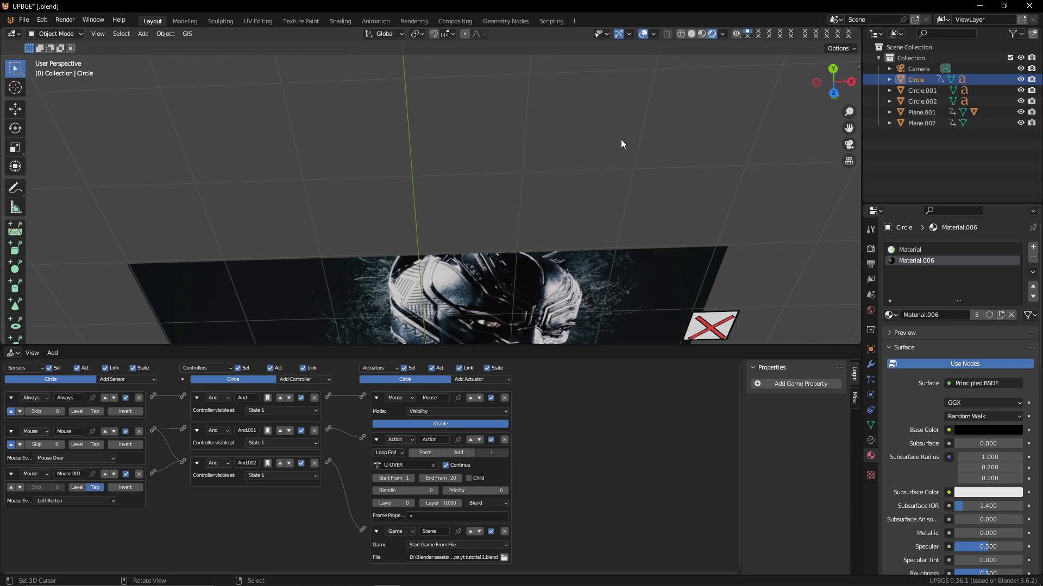
{"action": "key", "text": "KP_0"}
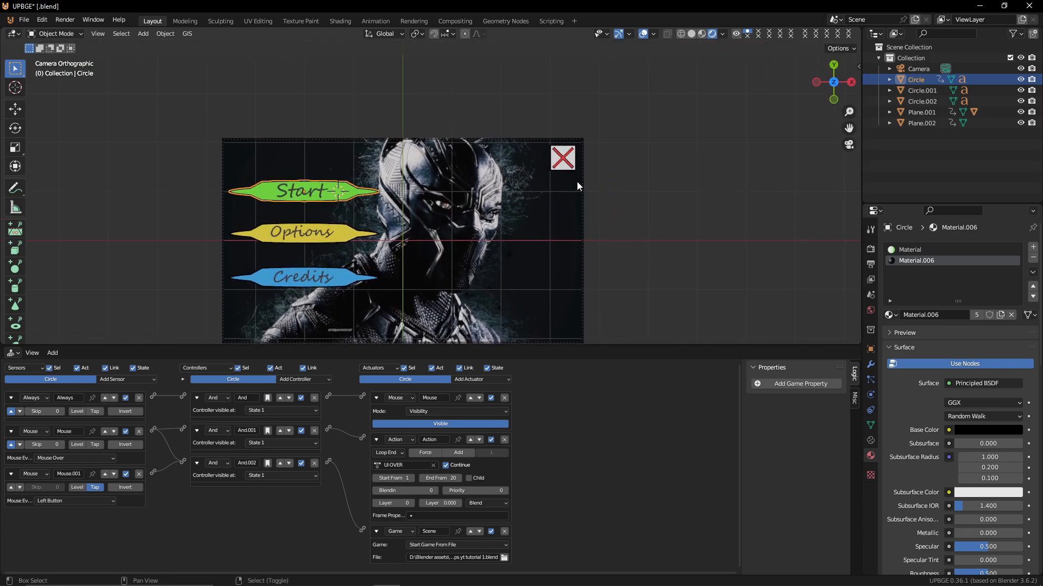
{"action": "scroll", "coordinate": [582, 164], "scroll_direction": "up", "scroll_amount": 2}
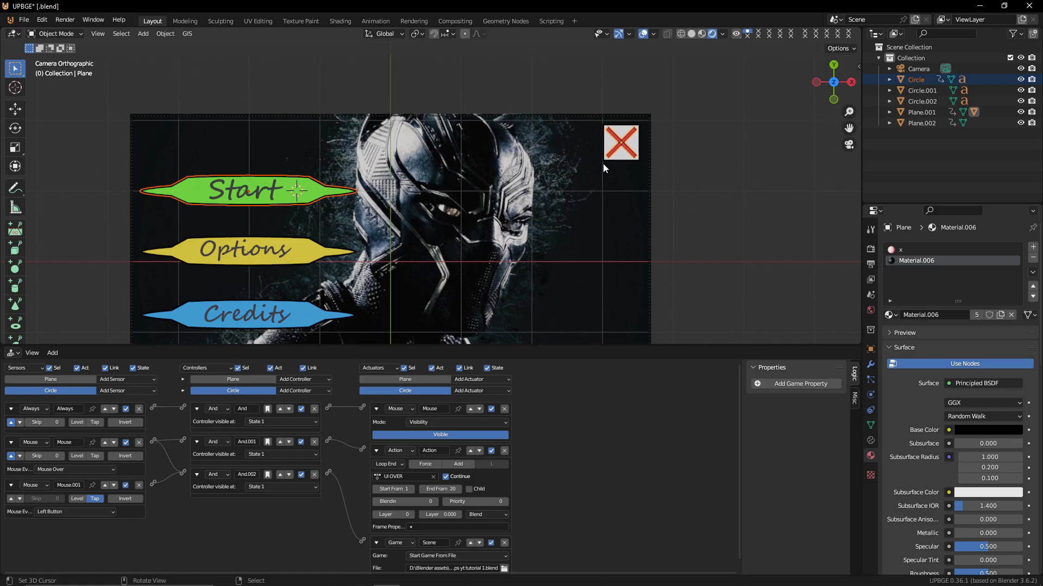
{"action": "left_click", "coordinate": [620, 162]}
{"action": "left_click", "coordinate": [281, 185], "text": "shift"}
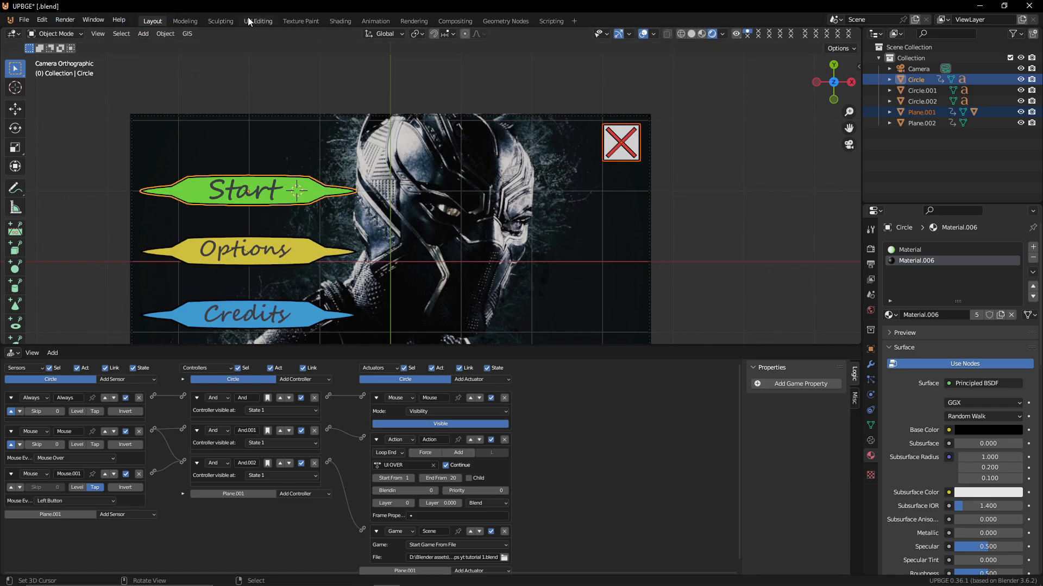
{"action": "left_click", "coordinate": [164, 34]}
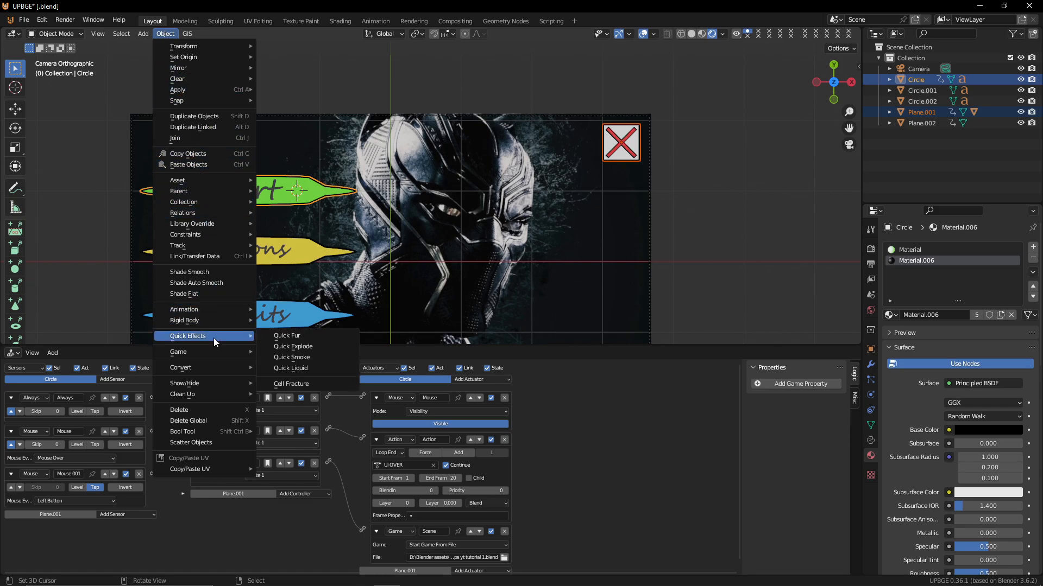
{"action": "mouse_move", "coordinate": [214, 328]}
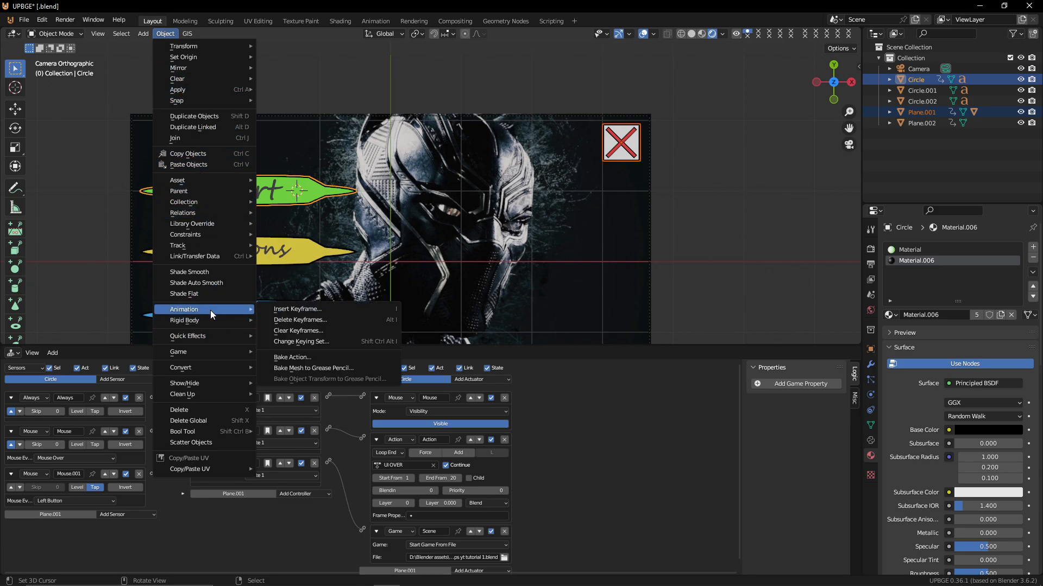
{"action": "mouse_move", "coordinate": [219, 256]}
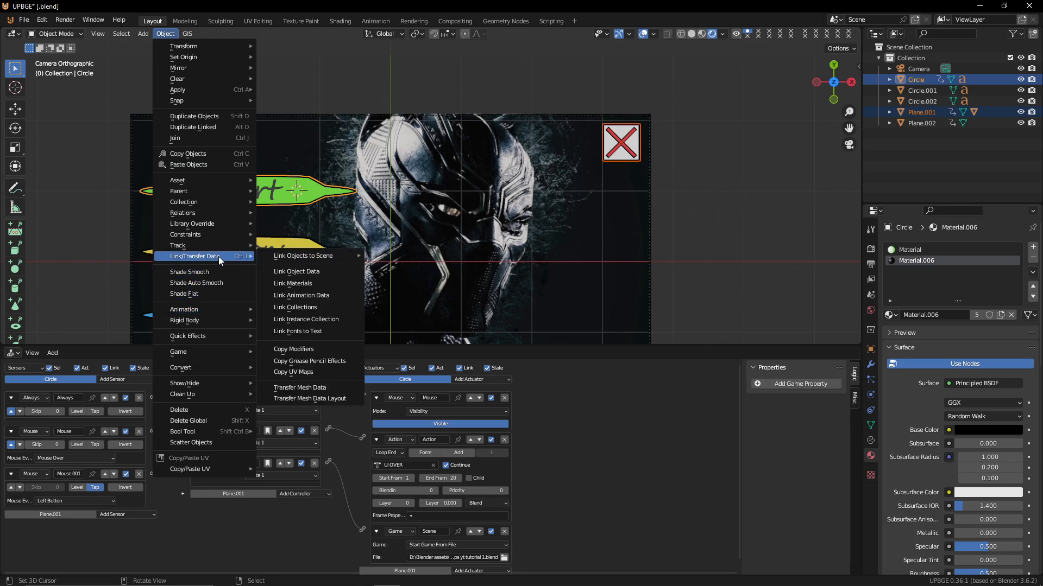
{"action": "mouse_move", "coordinate": [337, 256]}
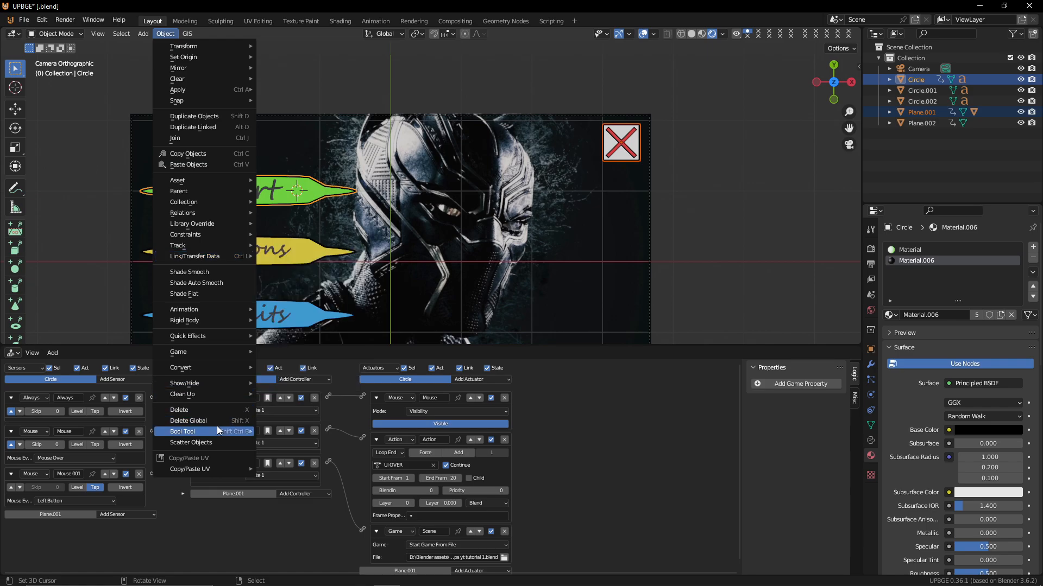
{"action": "mouse_move", "coordinate": [225, 432]}
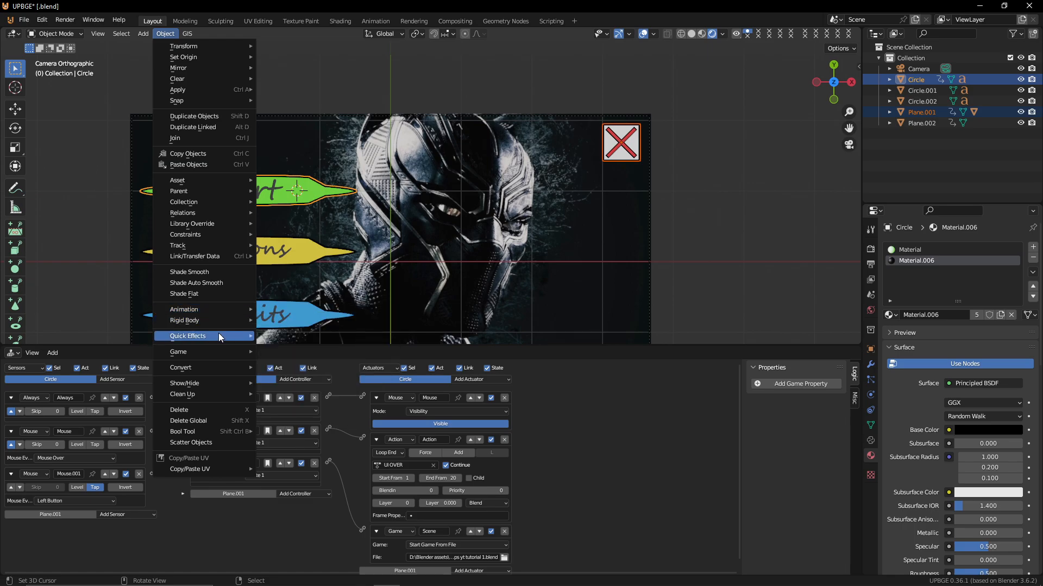
{"action": "mouse_move", "coordinate": [220, 353]}
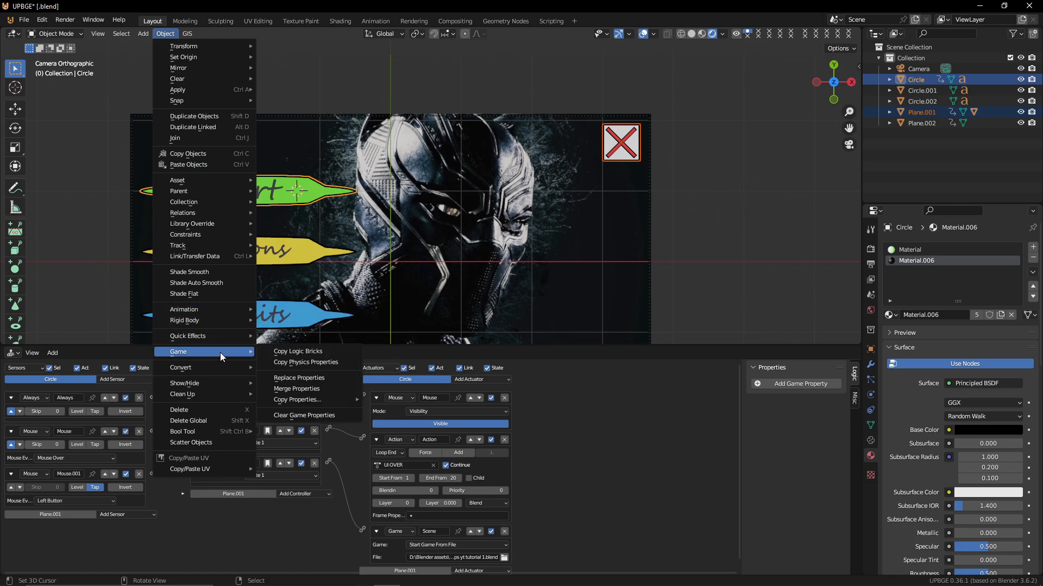
{"action": "left_click", "coordinate": [313, 350]}
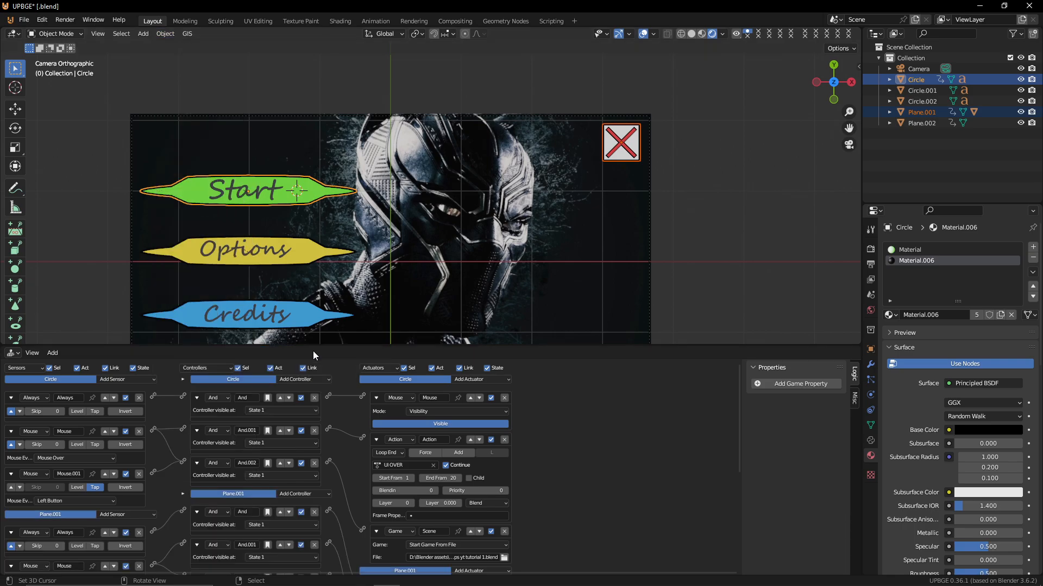
Set the X icon's Game actuator to Quit Game, then test-play the game
{"action": "left_click", "coordinate": [615, 159]}
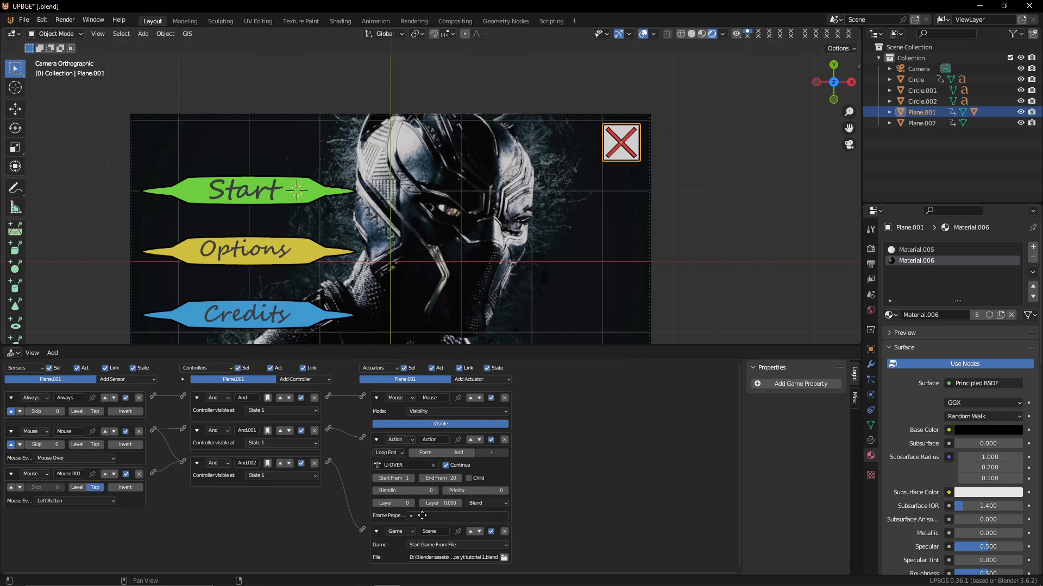
{"action": "left_click", "coordinate": [446, 543]}
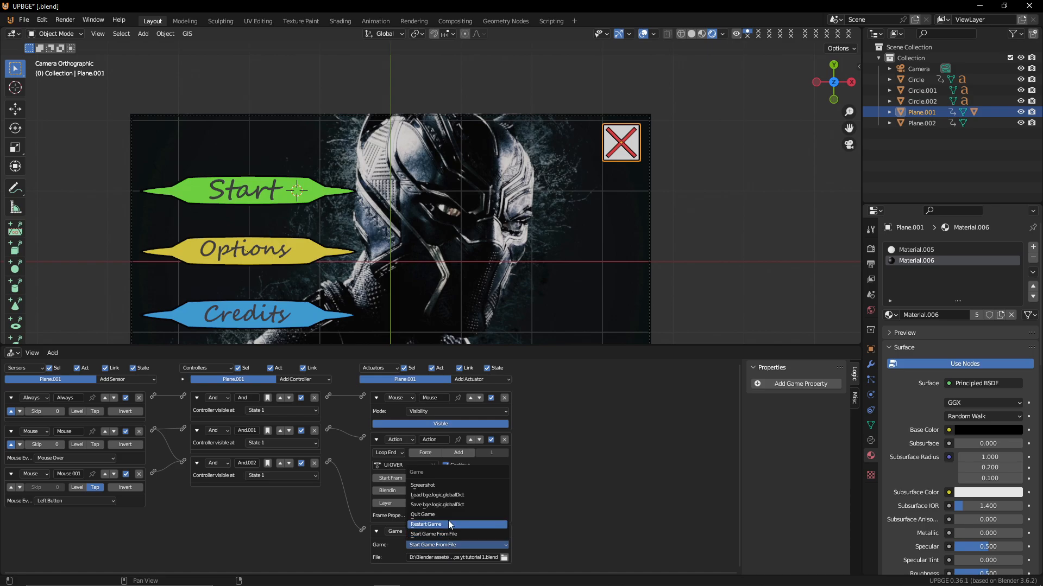
{"action": "left_click", "coordinate": [444, 514]}
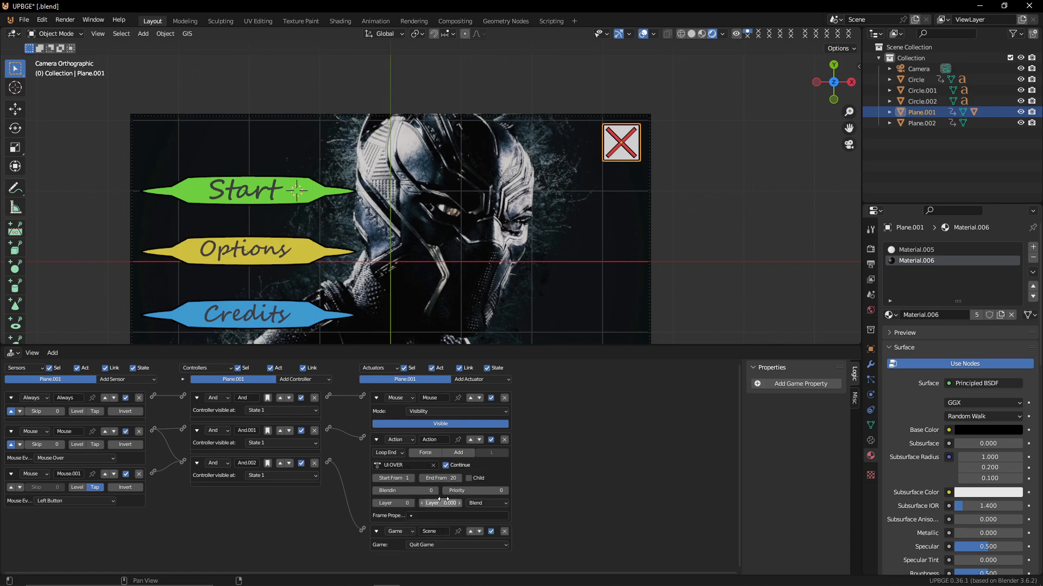
{"action": "key", "text": "p"}
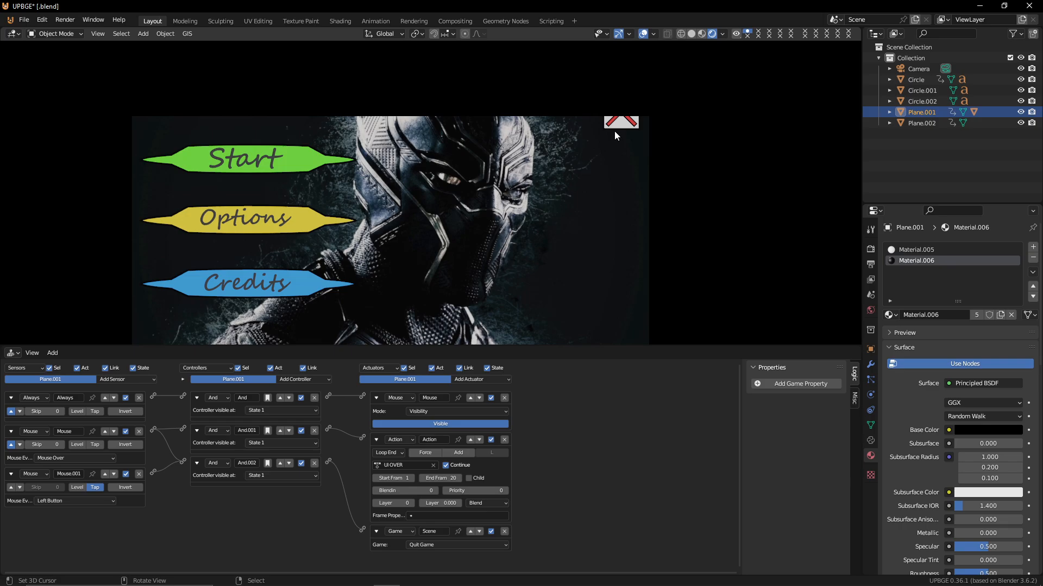
{"action": "key", "text": "Escape"}
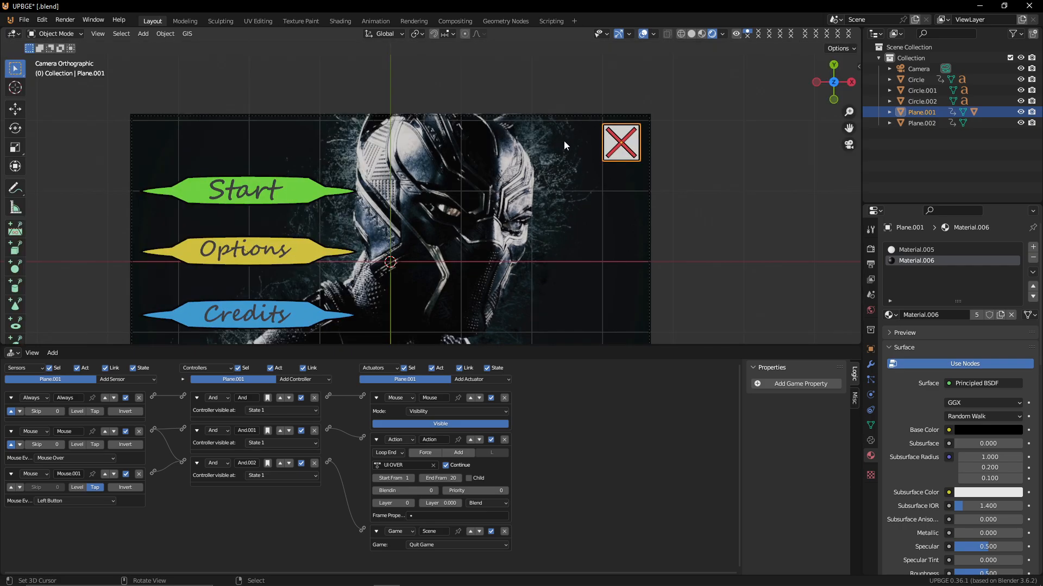
Test-play the game again and use the X icon to quit it
{"action": "scroll", "coordinate": [681, 123], "scroll_direction": "up", "scroll_amount": 4}
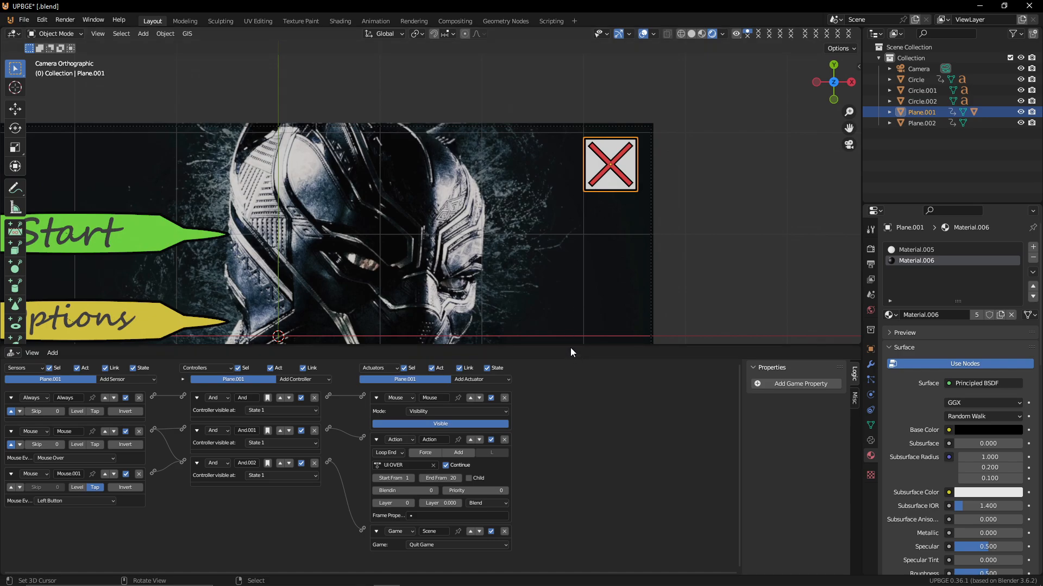
{"action": "left_click_drag", "start_coordinate": [570, 352], "coordinate": [537, 485]}
{"action": "scroll", "coordinate": [522, 401], "scroll_direction": "down", "scroll_amount": 2}
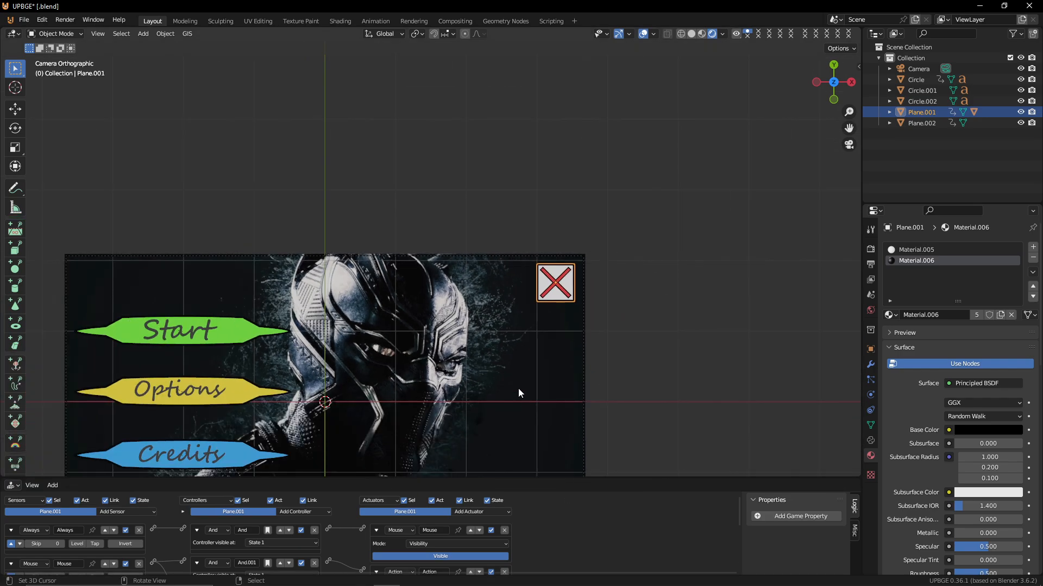
{"action": "middle_click_drag", "start_coordinate": [518, 389], "coordinate": [502, 312], "text": "shift"}
{"action": "key", "text": "p"}
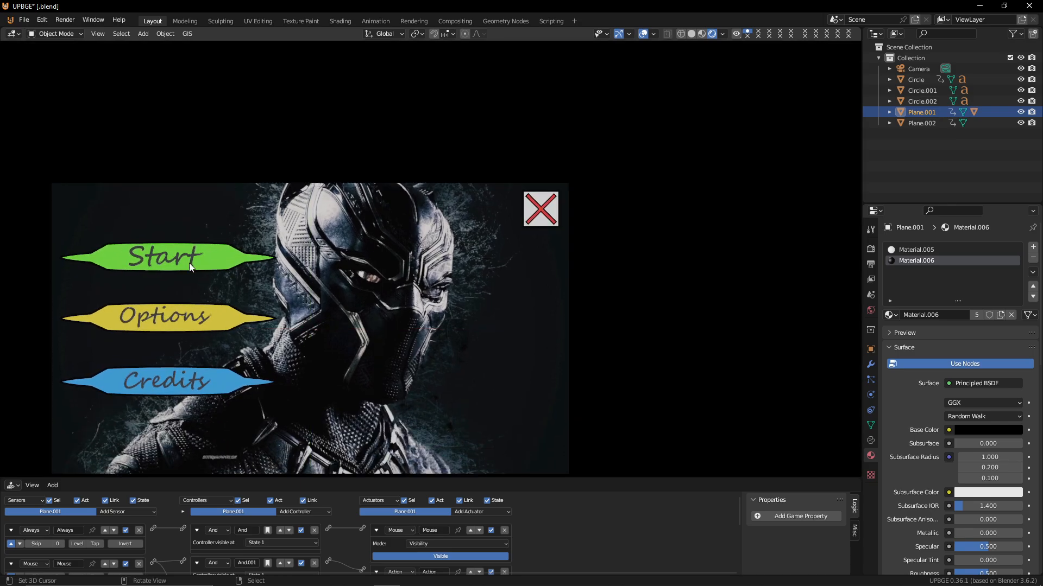
{"action": "mouse_move", "coordinate": [552, 201]}
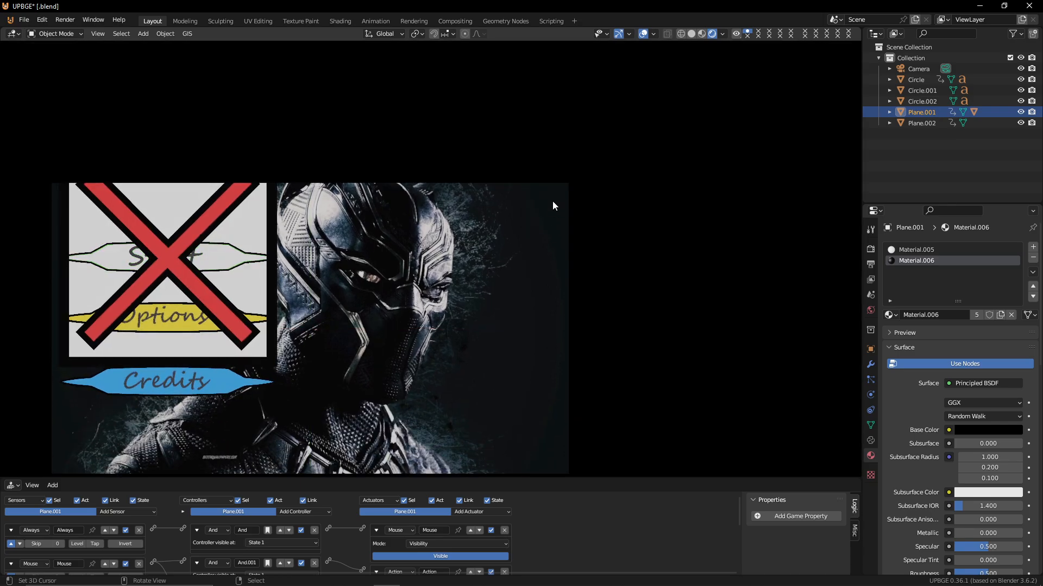
{"action": "left_click", "coordinate": [124, 281]}
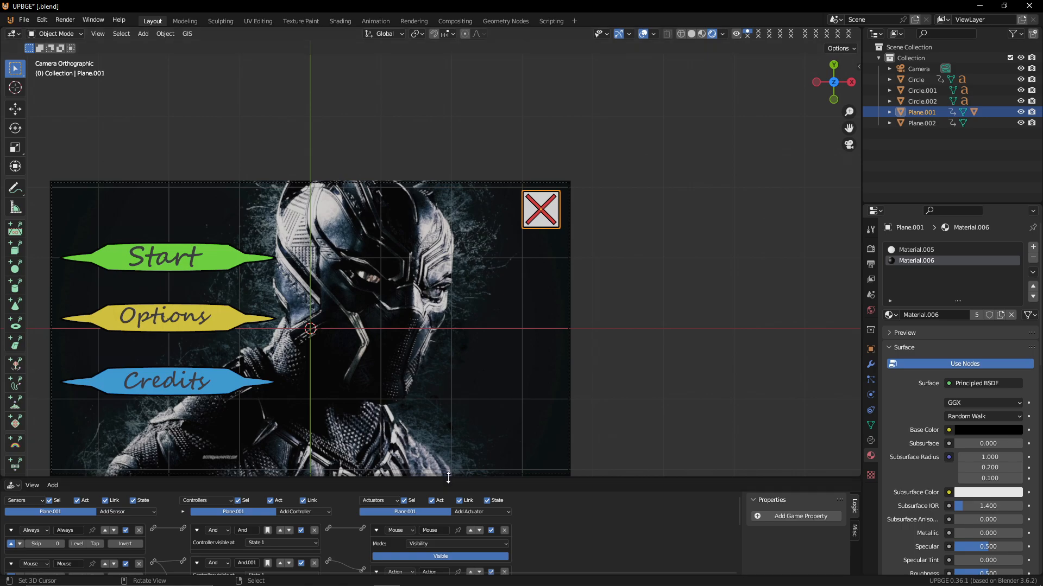
Select the X icon and set its Action actuator's action to CROS SC
{"action": "left_click_drag", "start_coordinate": [445, 474], "coordinate": [478, 480]}
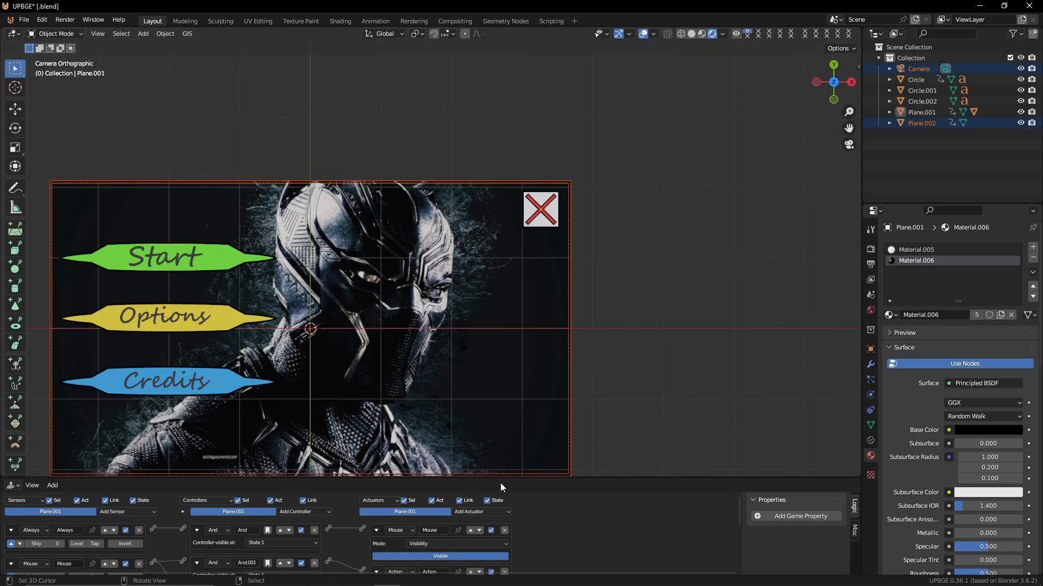
{"action": "left_click", "coordinate": [539, 224]}
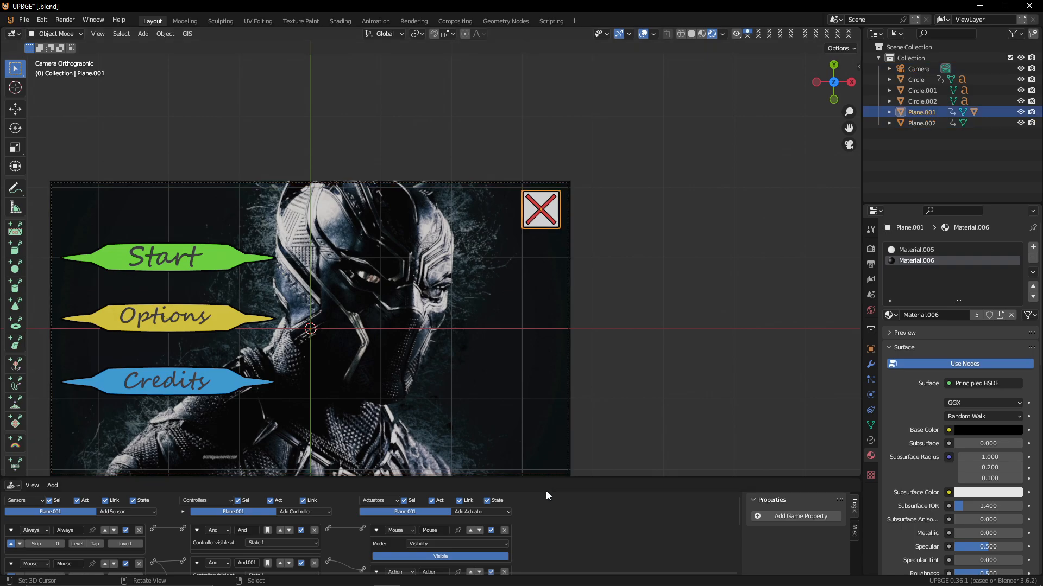
{"action": "left_click_drag", "start_coordinate": [546, 480], "coordinate": [546, 243]}
{"action": "scroll", "coordinate": [451, 346], "scroll_direction": "up", "scroll_amount": 3, "text": "ctrl"}
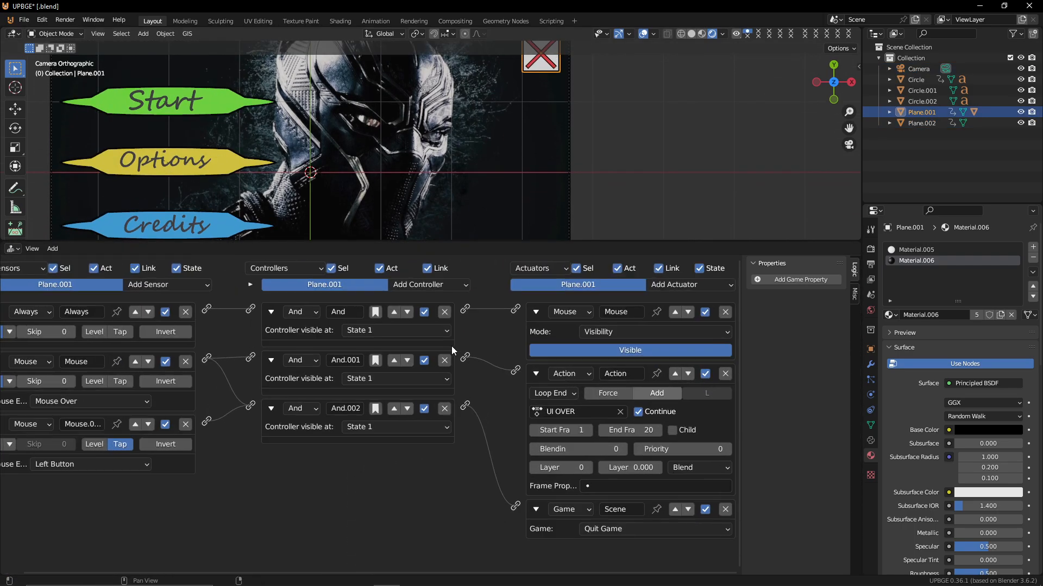
{"action": "left_click", "coordinate": [576, 413]}
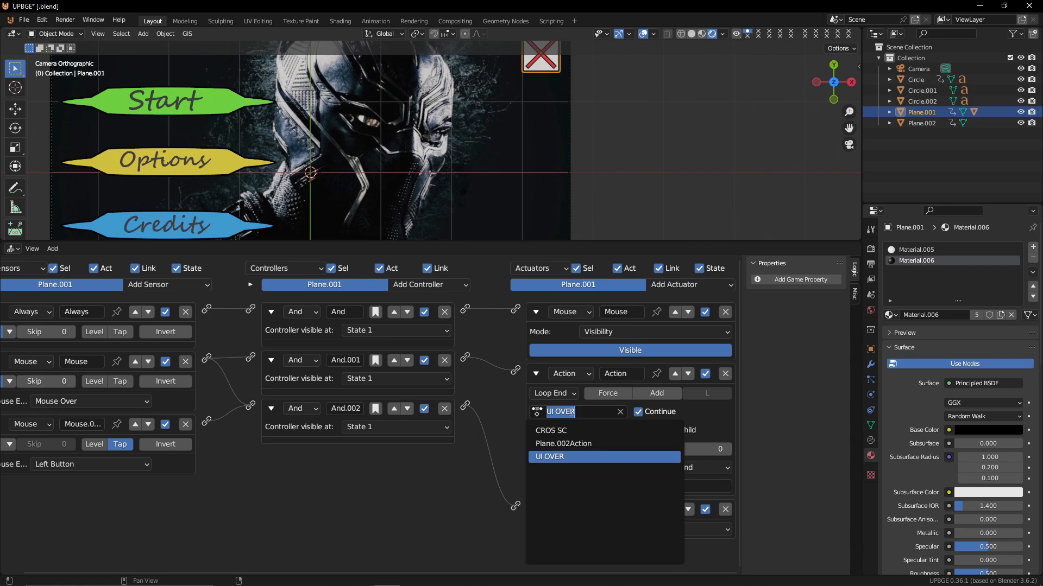
{"action": "left_click", "coordinate": [588, 432]}
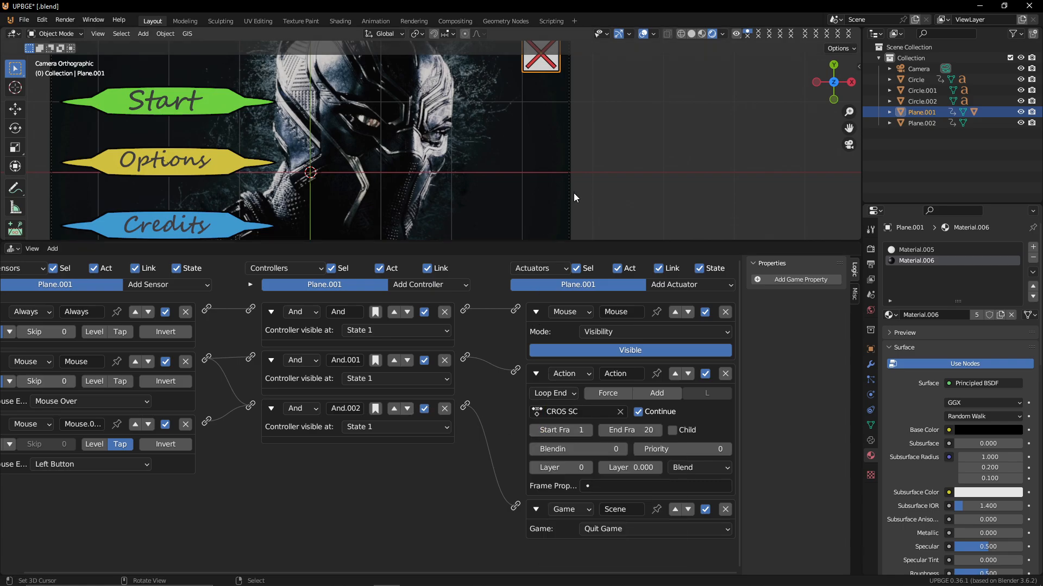
Test-play the game several times, hovering over the X icon and quitting through it
{"action": "key", "text": "p"}
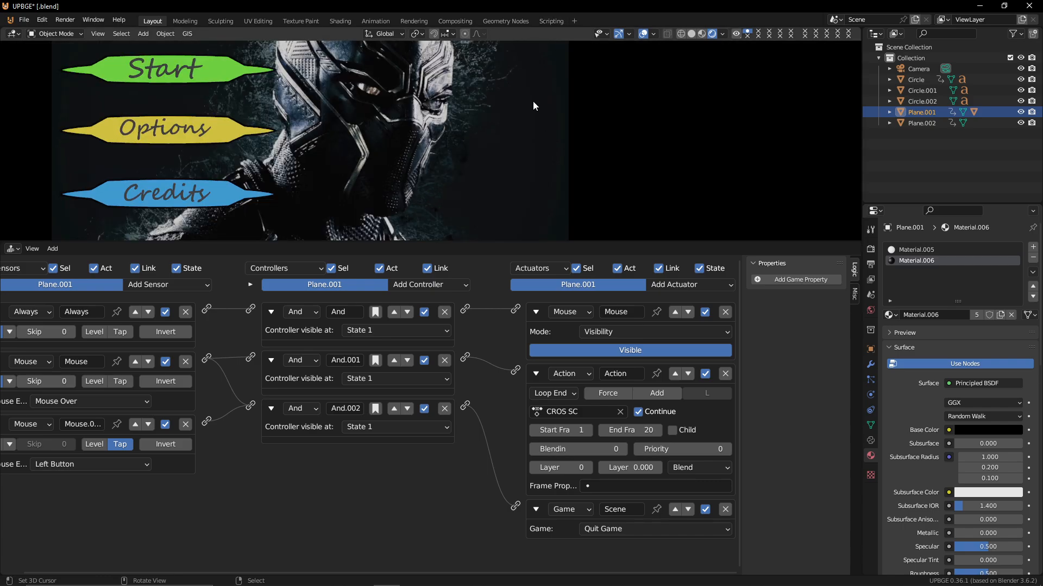
{"action": "key", "text": "Escape"}
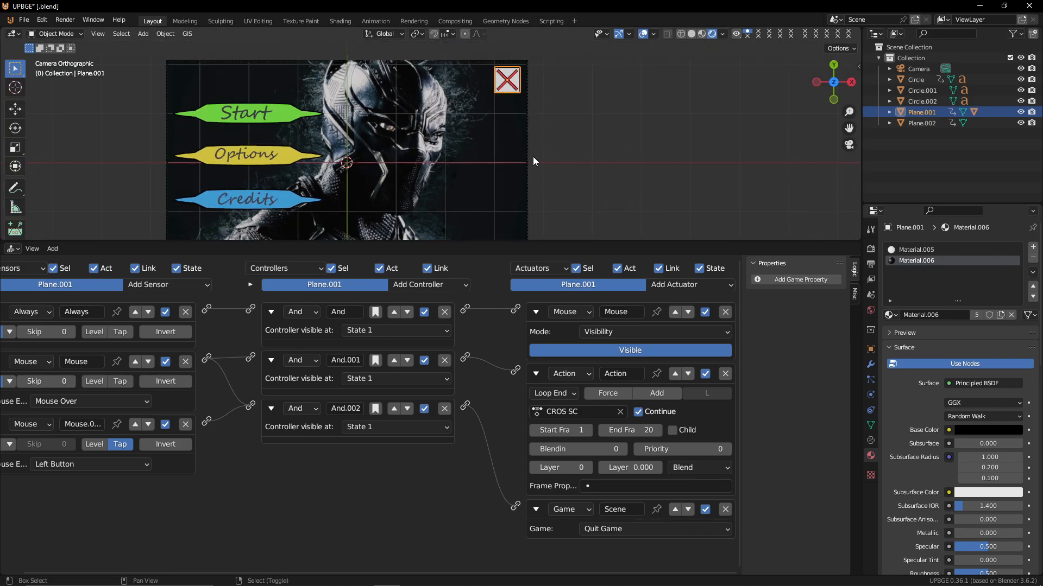
{"action": "key", "text": "p"}
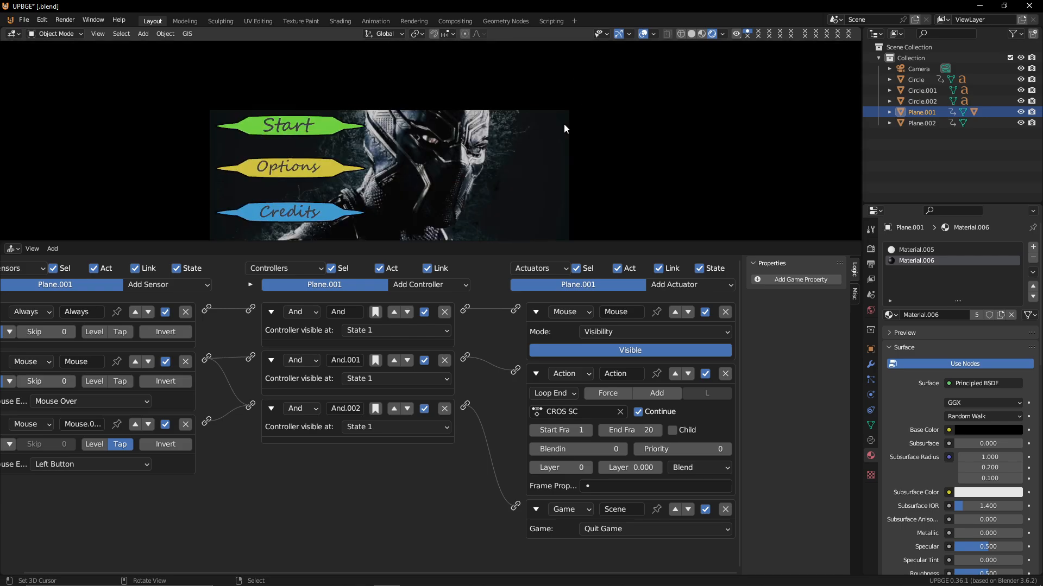
{"action": "left_click", "coordinate": [550, 124]}
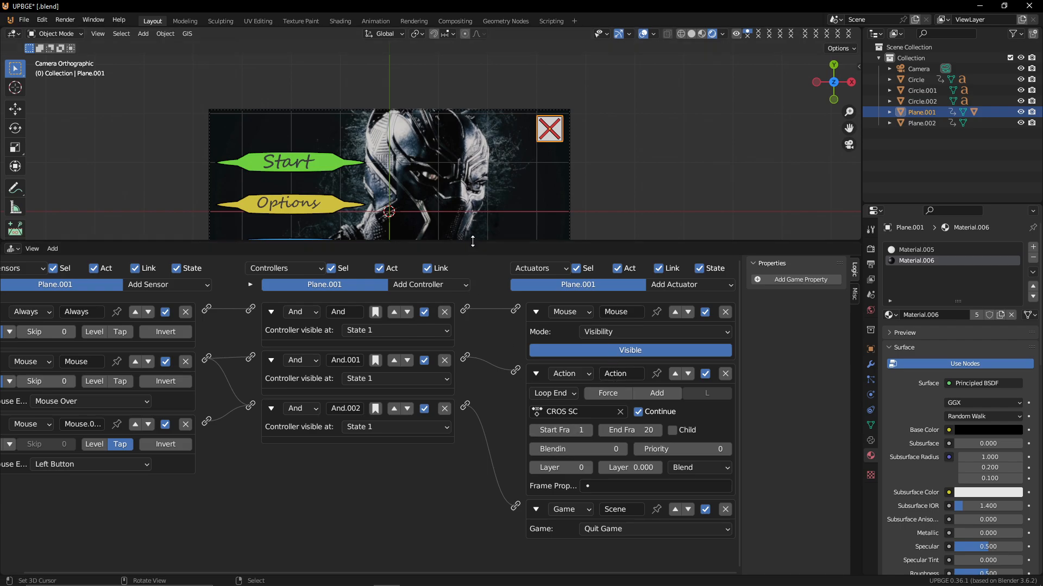
{"action": "left_click_drag", "start_coordinate": [472, 241], "coordinate": [472, 452]}
{"action": "scroll", "coordinate": [443, 312], "scroll_direction": "down", "scroll_amount": 1}
{"action": "middle_click_drag", "start_coordinate": [440, 307], "coordinate": [423, 233], "text": "shift"}
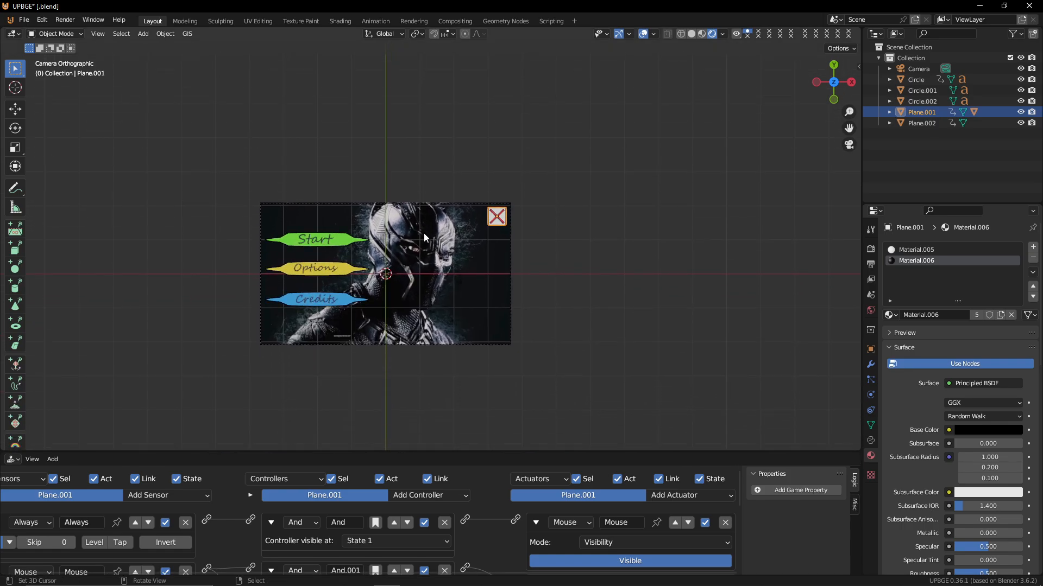
{"action": "key", "text": "p"}
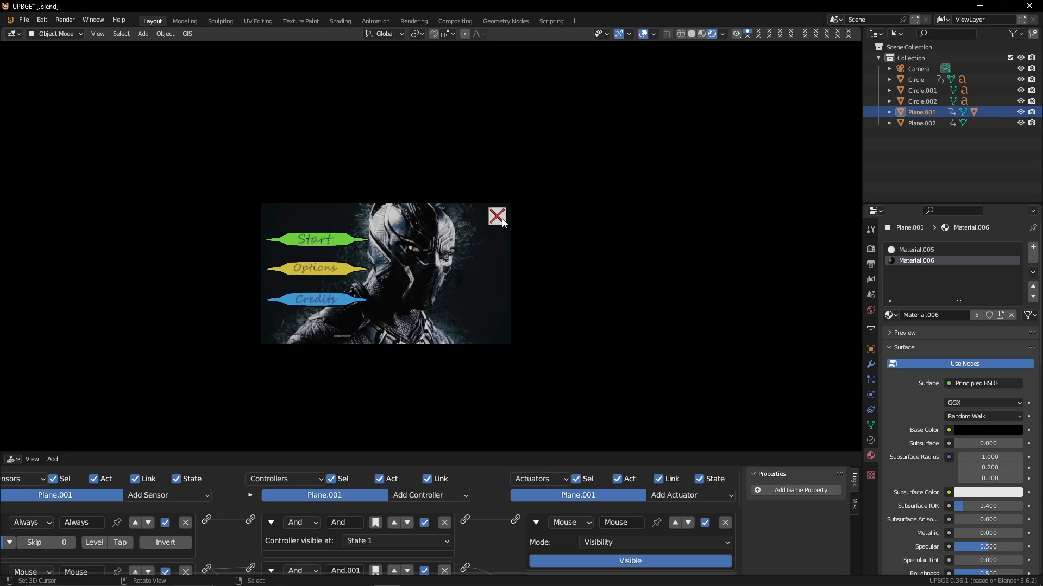
{"action": "left_click", "coordinate": [501, 220]}
Select the Options and Credits buttons with Start active and copy the Start button's logic bricks to them
{"action": "scroll", "coordinate": [447, 233], "scroll_direction": "up", "scroll_amount": 2}
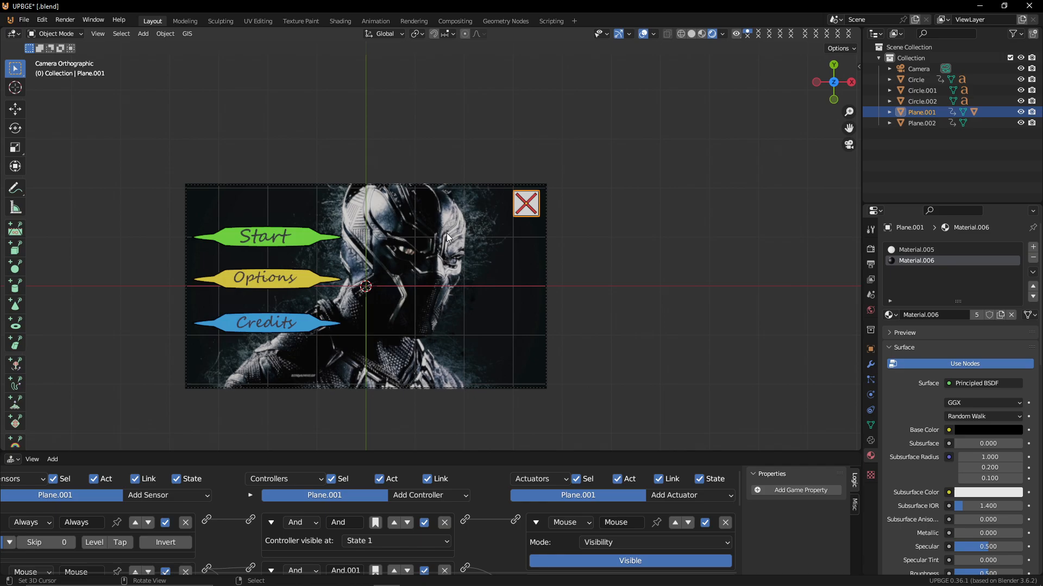
{"action": "middle_click_drag", "start_coordinate": [448, 231], "coordinate": [470, 198], "text": "shift"}
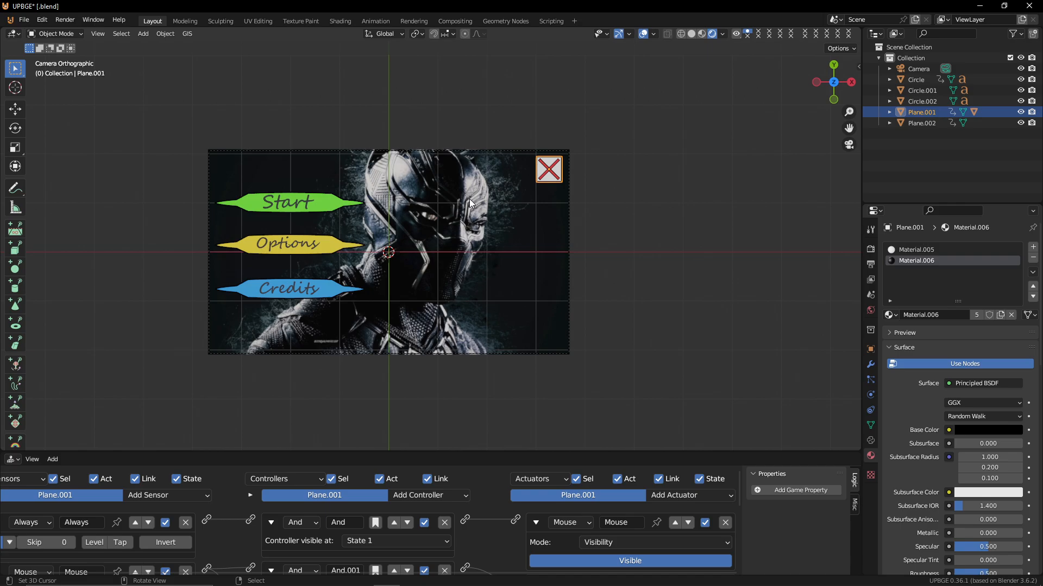
{"action": "scroll", "coordinate": [469, 199], "scroll_direction": "up", "scroll_amount": 3}
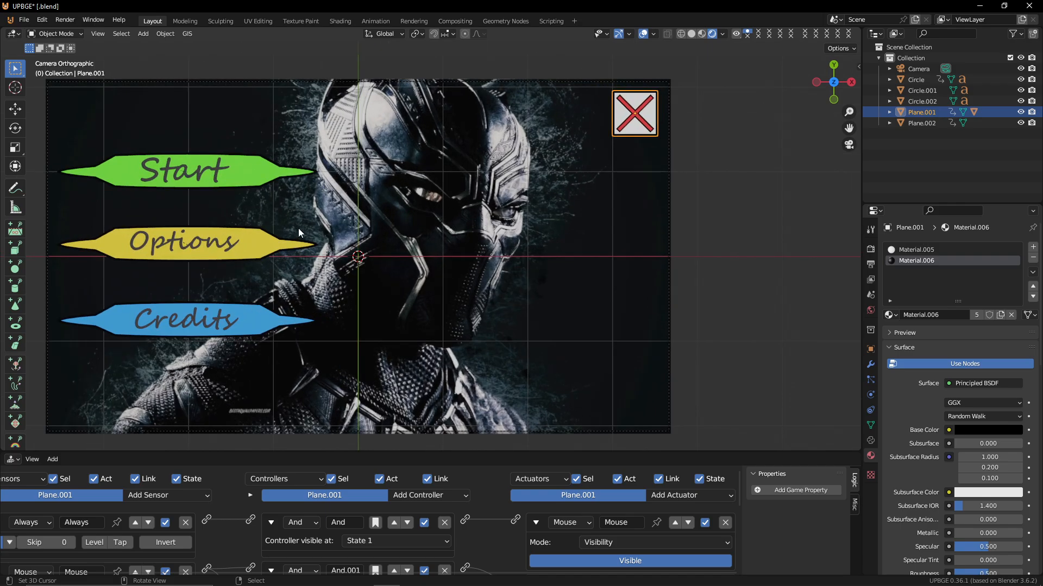
{"action": "left_click", "coordinate": [263, 168]}
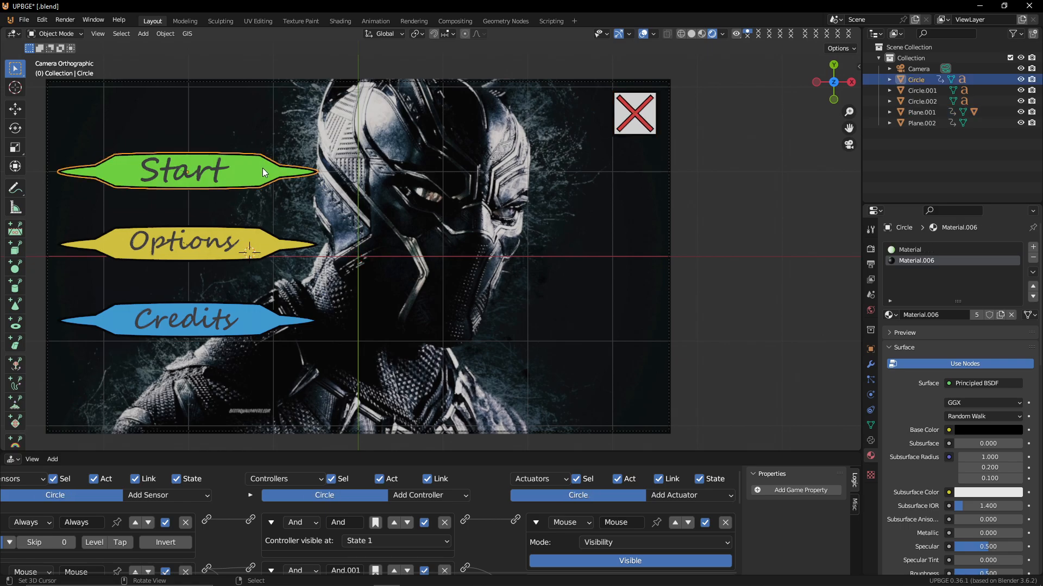
{"action": "left_click", "coordinate": [260, 237], "text": "shift"}
{"action": "left_click", "coordinate": [246, 321], "text": "shift"}
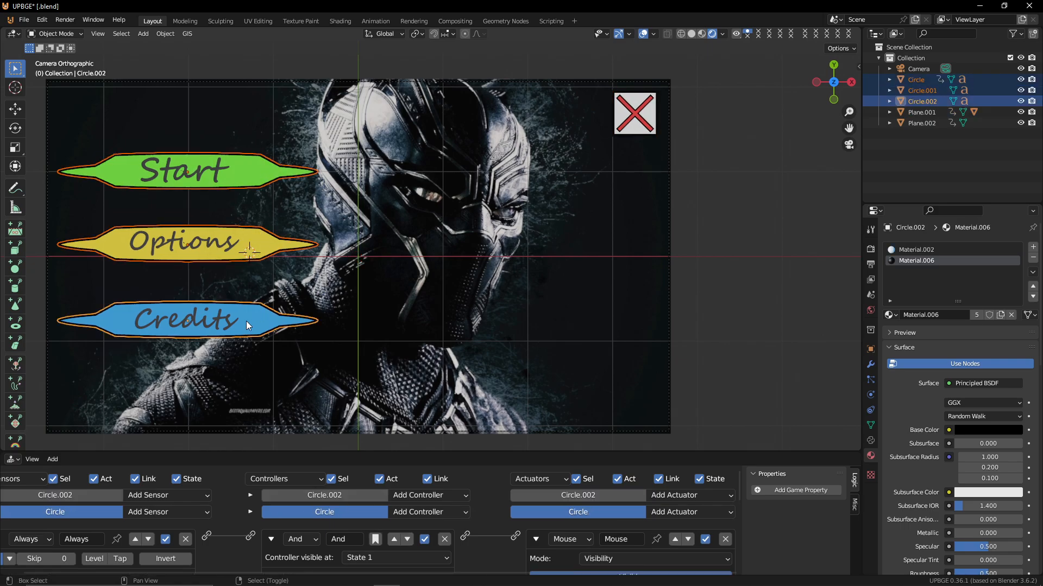
{"action": "left_click", "coordinate": [253, 164], "text": "shift"}
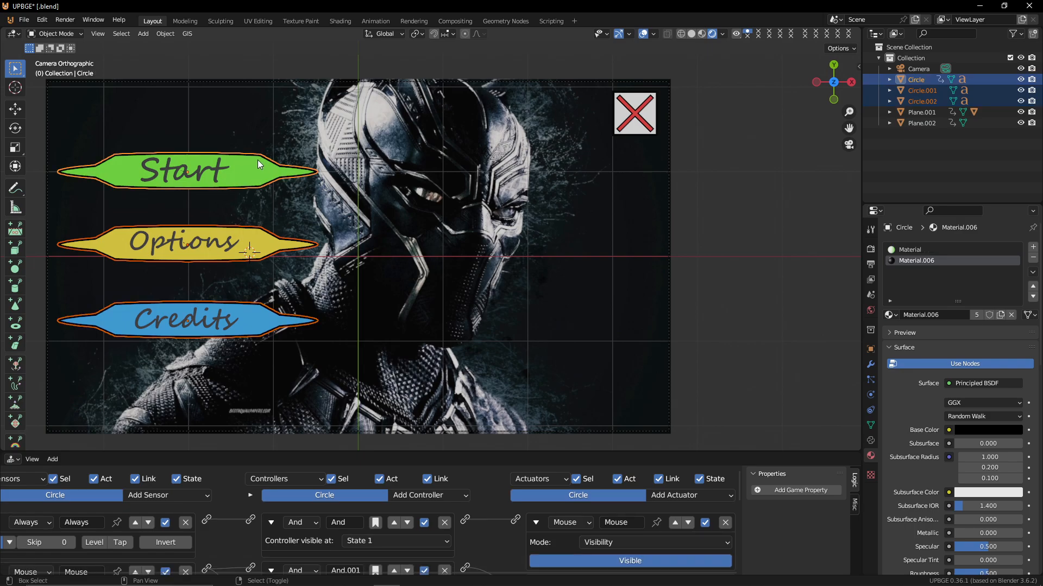
{"action": "left_click", "coordinate": [165, 33]}
{"action": "mouse_move", "coordinate": [225, 351]}
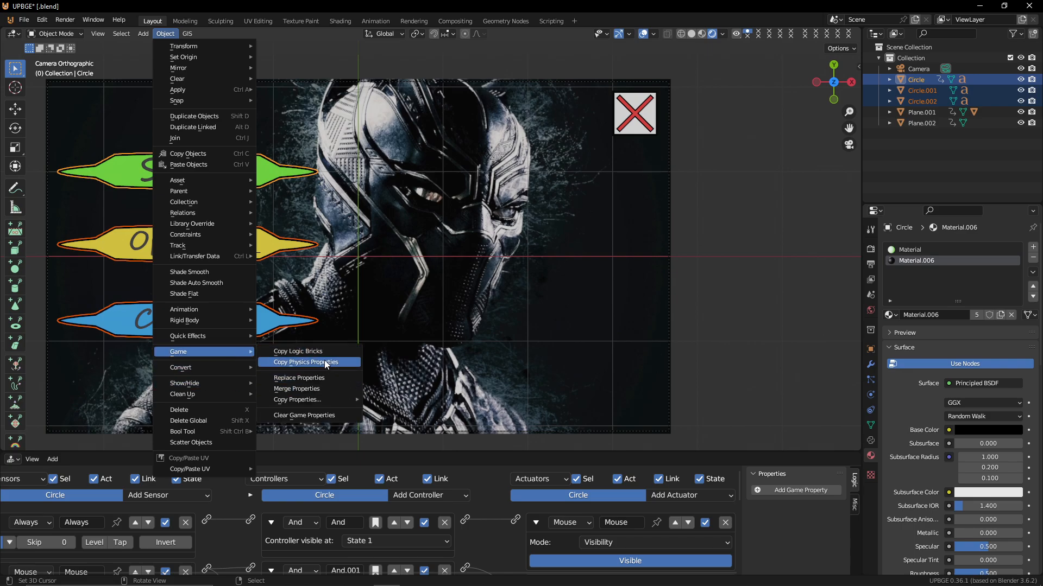
{"action": "left_click", "coordinate": [339, 355]}
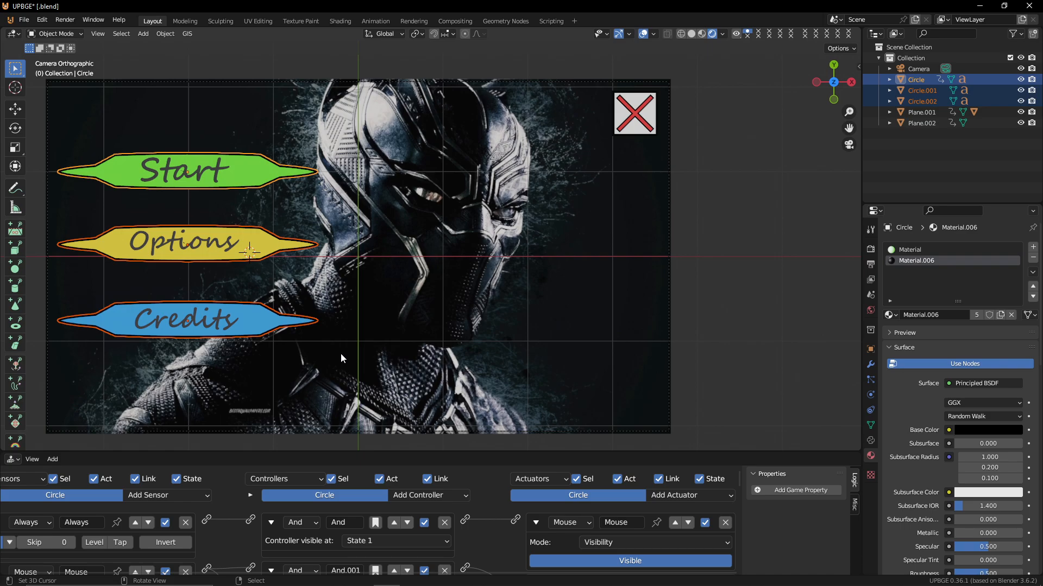
Open the Nonlinear Animation editor and enter tweak mode on the UI OVER action strip
{"action": "left_click", "coordinate": [261, 239]}
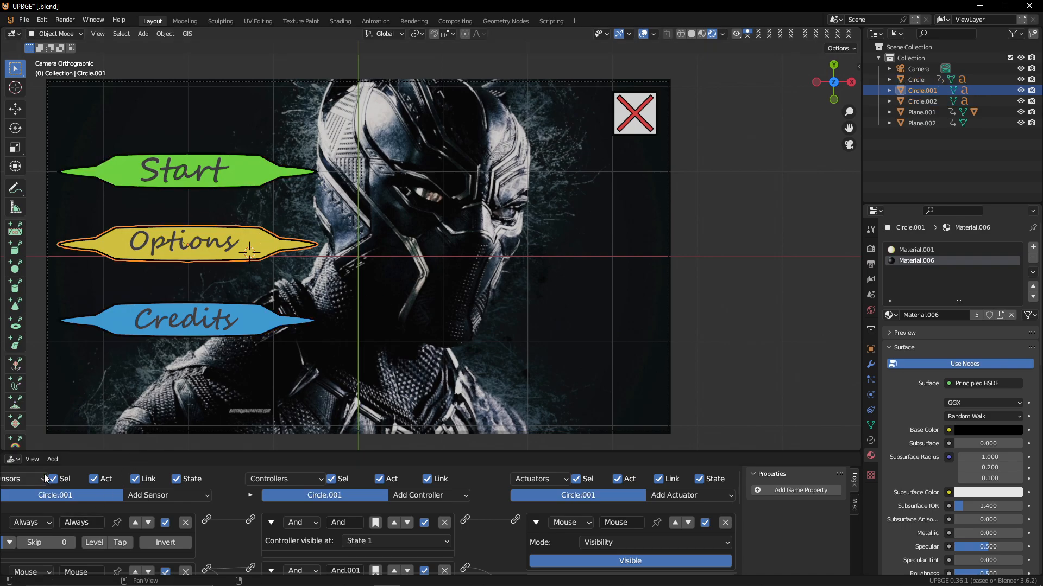
{"action": "left_click", "coordinate": [13, 461]}
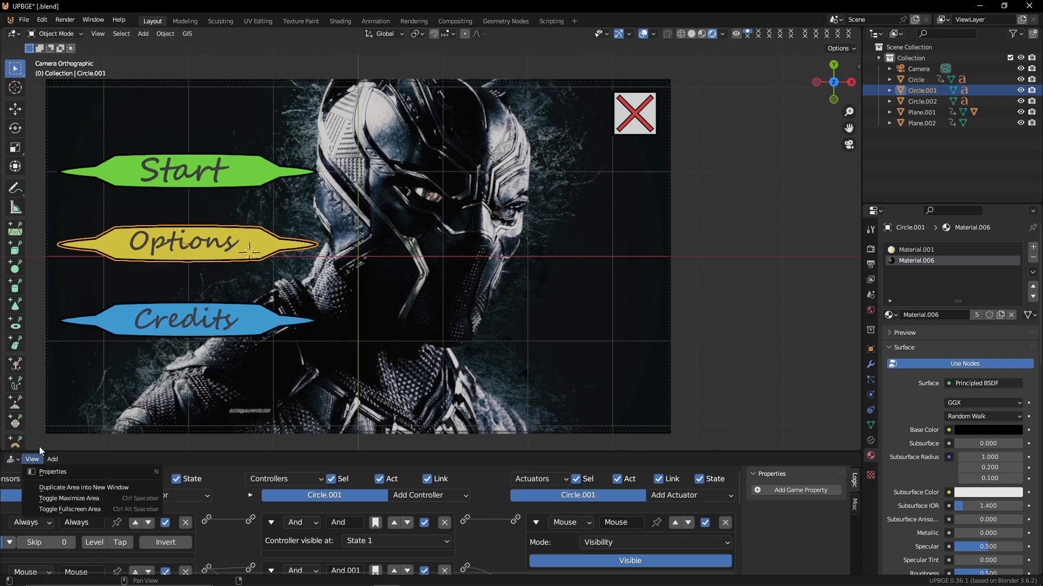
{"action": "left_click", "coordinate": [14, 460]}
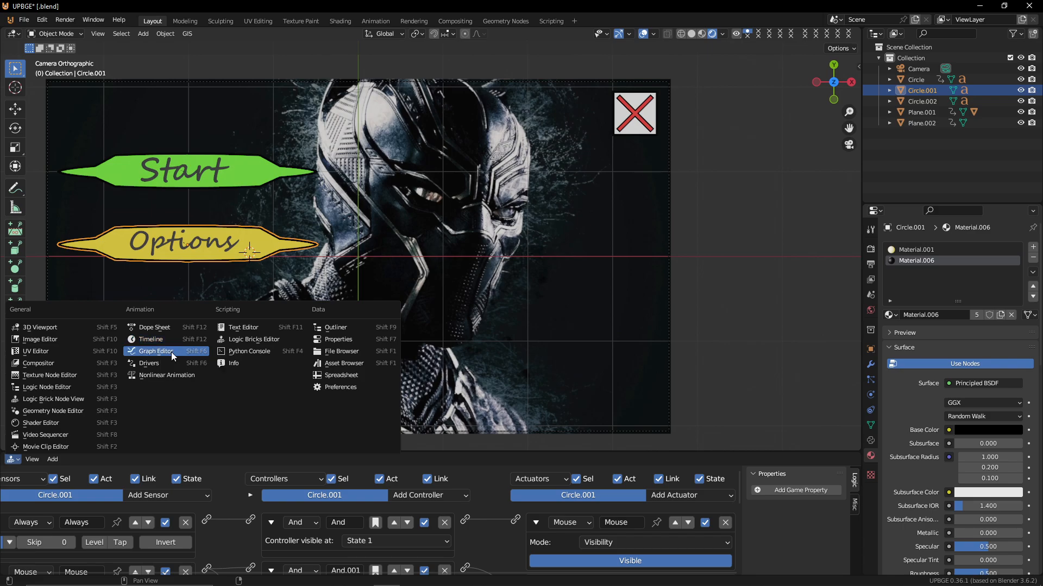
{"action": "left_click", "coordinate": [172, 375]}
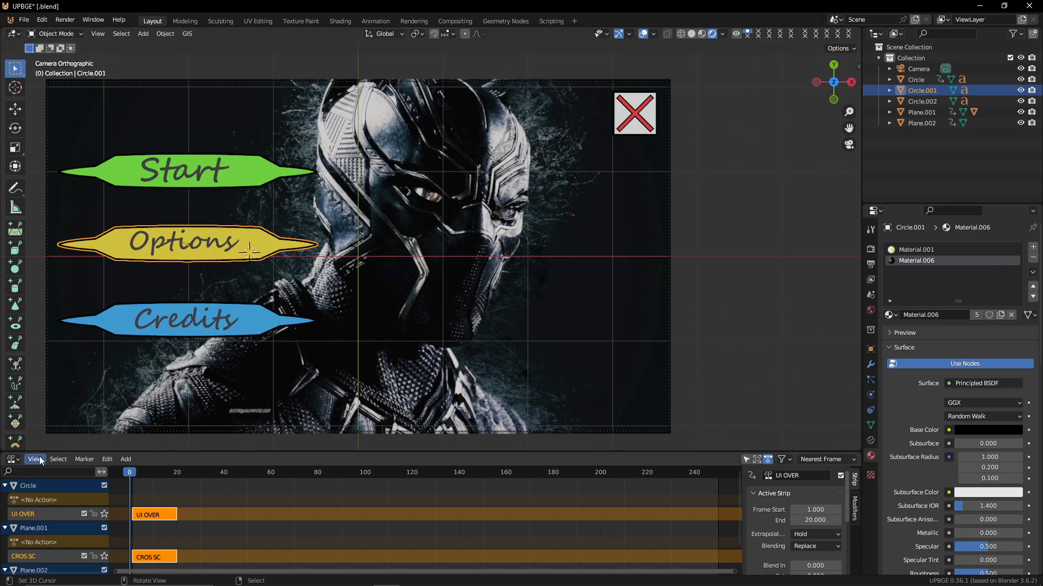
{"action": "left_click_drag", "start_coordinate": [54, 449], "coordinate": [122, 178]}
{"action": "scroll", "coordinate": [267, 326], "scroll_direction": "up", "scroll_amount": 4}
{"action": "scroll", "coordinate": [217, 318], "scroll_direction": "down", "scroll_amount": 3}
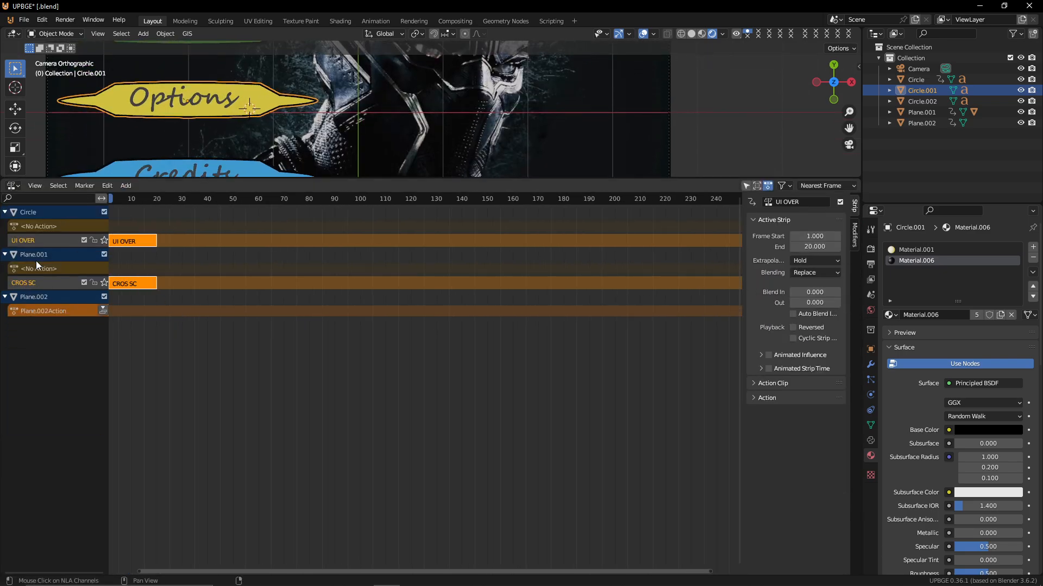
{"action": "left_click", "coordinate": [147, 241]}
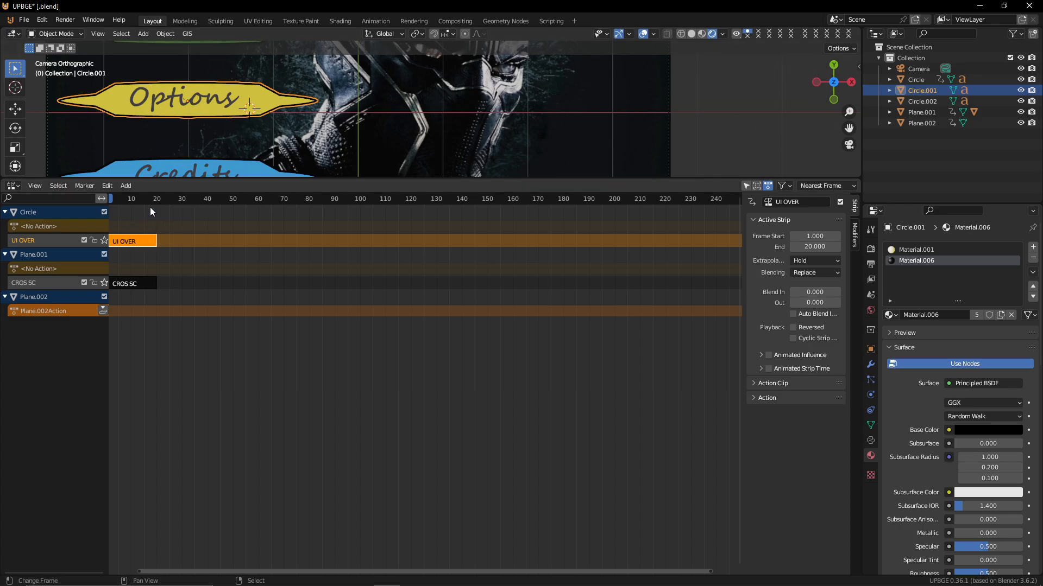
{"action": "key", "text": "Tab"}
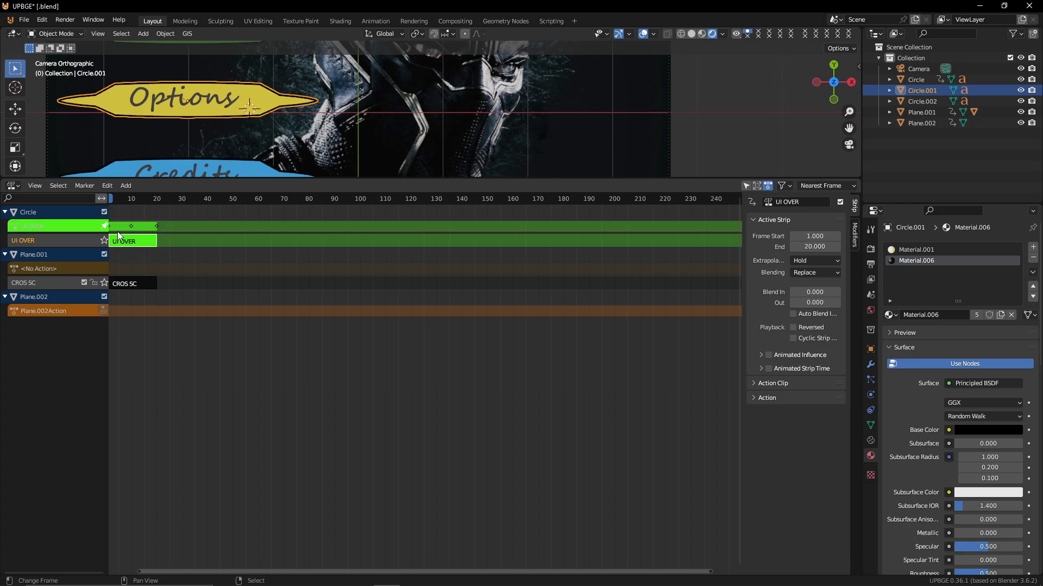
Show the Timeline and select the Start button to display its UI OVER keyframes
{"action": "left_click", "coordinate": [13, 187]}
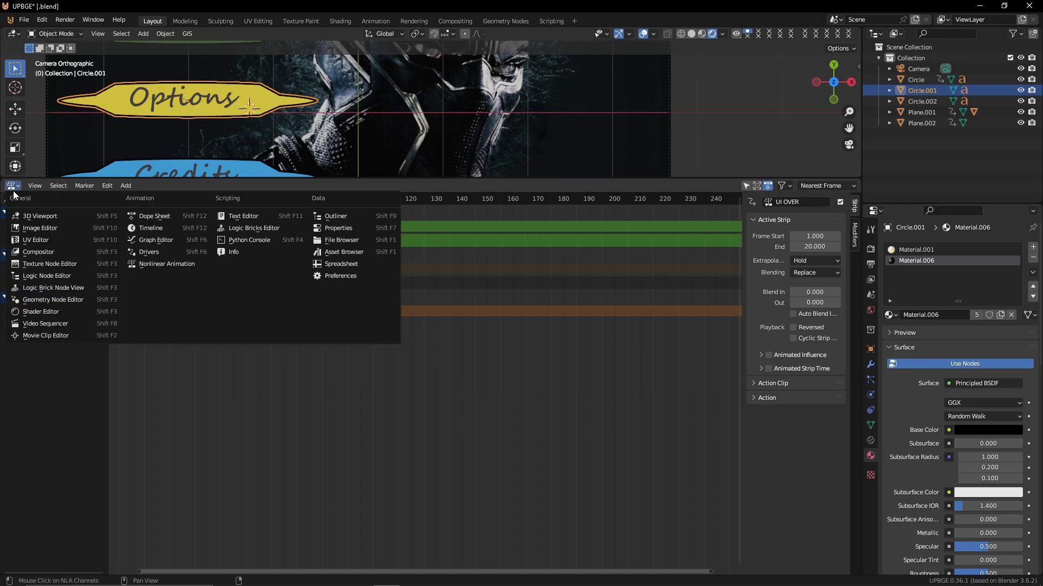
{"action": "left_click", "coordinate": [159, 228]}
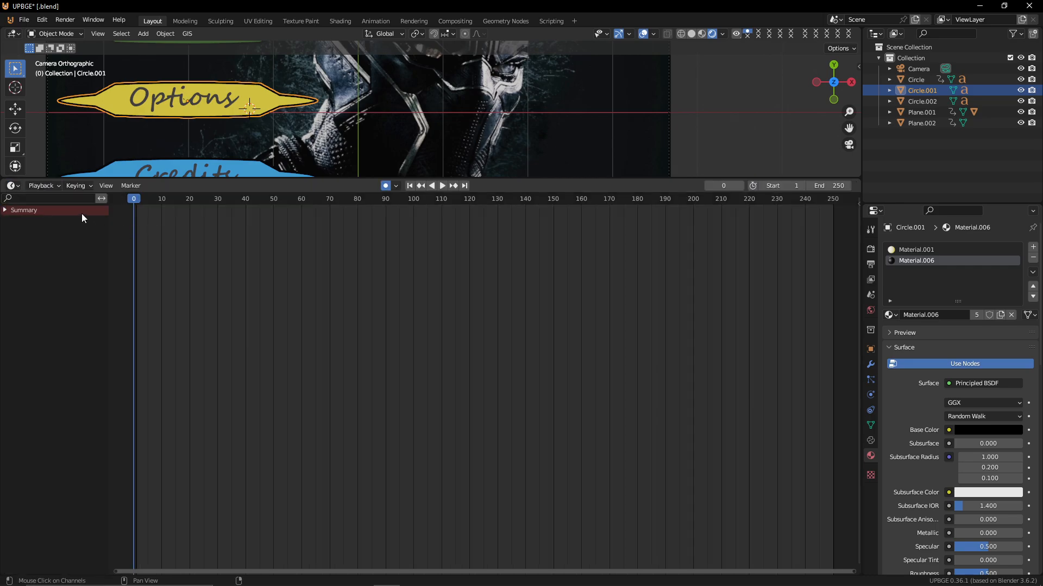
{"action": "left_click", "coordinate": [6, 211]}
{"action": "scroll", "coordinate": [213, 105], "scroll_direction": "up", "scroll_amount": 2}
{"action": "middle_click_drag", "start_coordinate": [223, 117], "coordinate": [228, 150]}
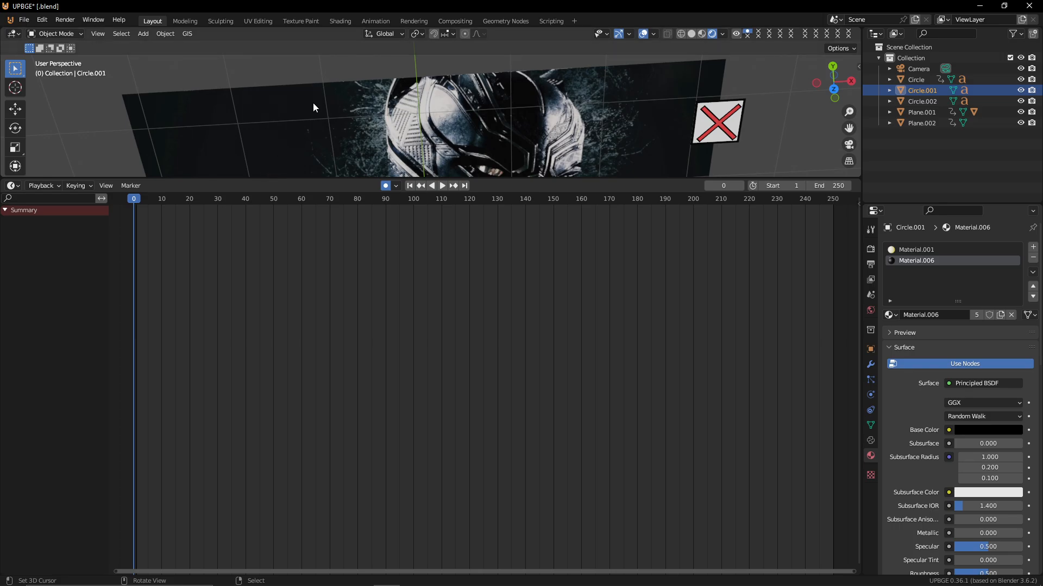
{"action": "key", "text": "KP_0"}
{"action": "scroll", "coordinate": [299, 100], "scroll_direction": "down", "scroll_amount": 2}
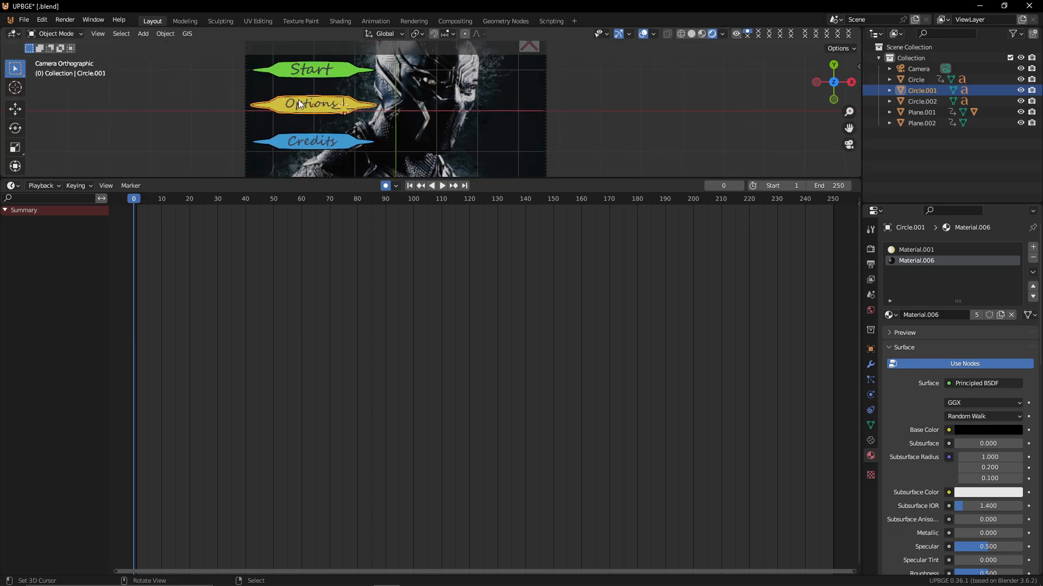
{"action": "scroll", "coordinate": [301, 99], "scroll_direction": "down", "scroll_amount": 1}
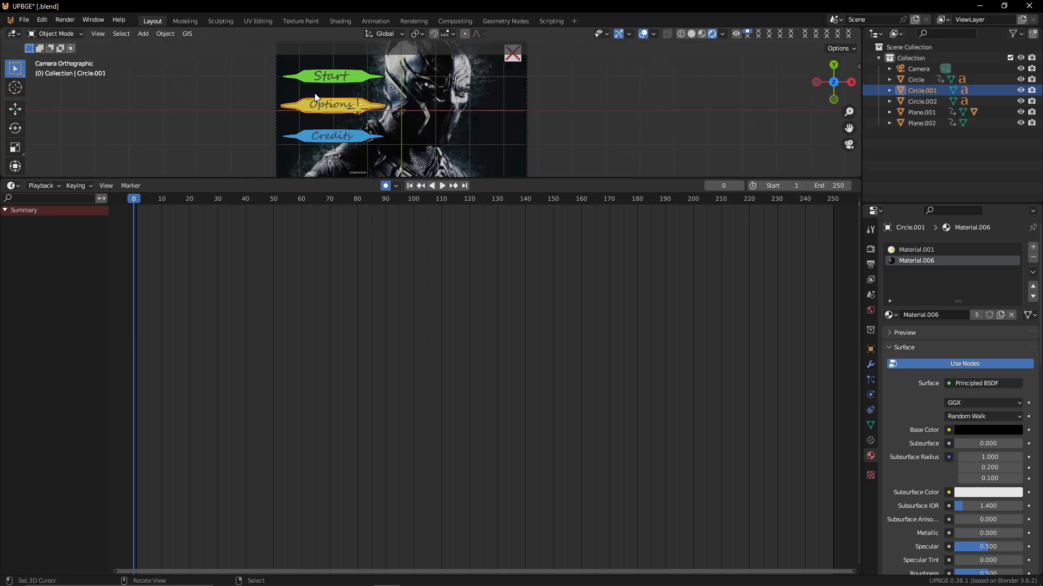
{"action": "left_click", "coordinate": [352, 82]}
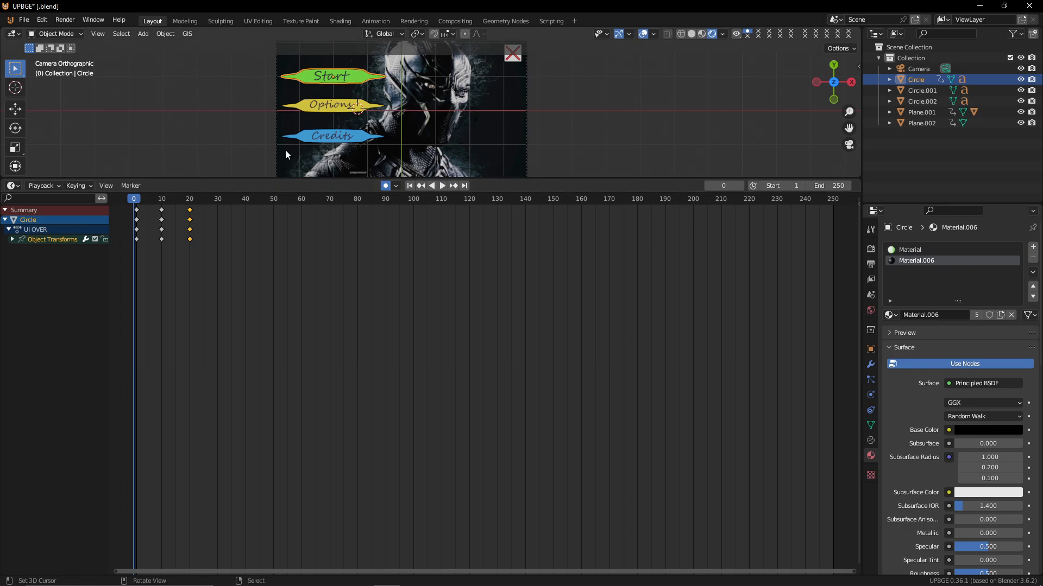
Delete the location and rotation channels from the Start button's UI OVER action, keeping only scale
{"action": "key", "text": "space"}
{"action": "key", "text": "space"}
{"action": "left_click", "coordinate": [12, 239]}
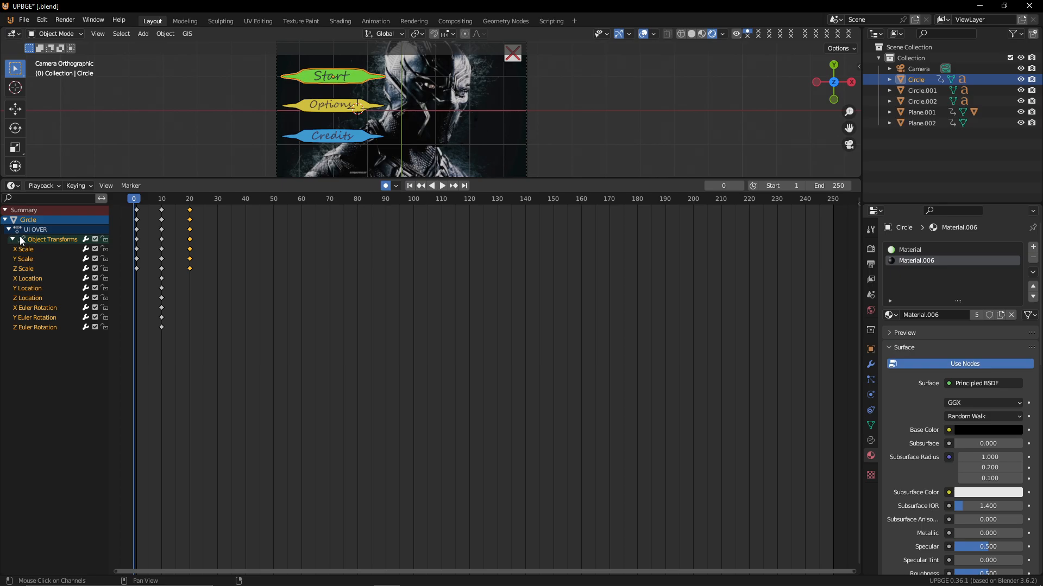
{"action": "left_click_drag", "start_coordinate": [49, 358], "coordinate": [3, 274]}
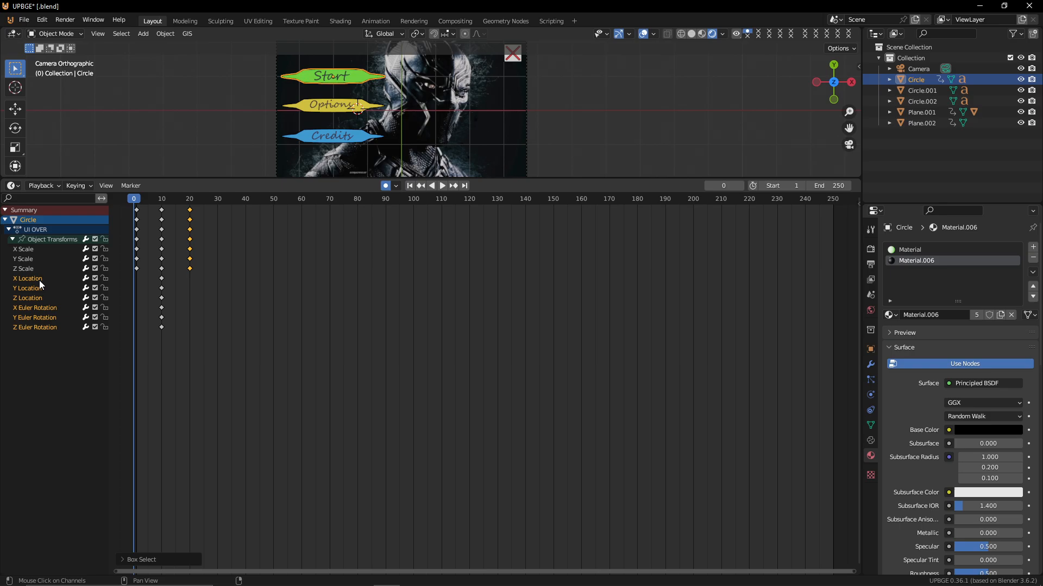
{"action": "key", "text": "x"}
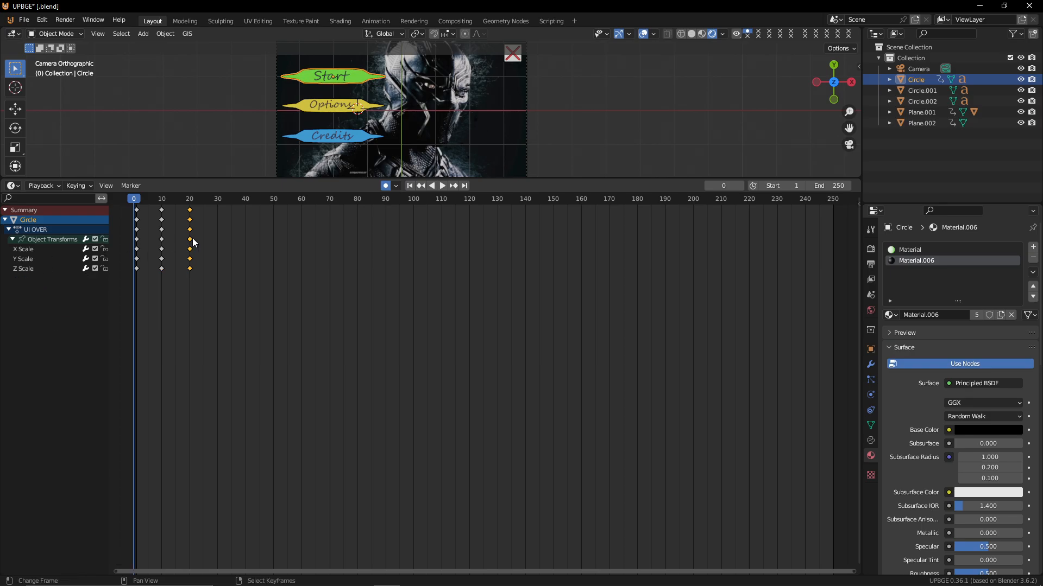
Return to the Nonlinear Animation editor and exit tweak mode on the UI OVER strip
{"action": "left_click_drag", "start_coordinate": [122, 265], "coordinate": [851, 271]}
{"action": "left_click", "coordinate": [12, 187]}
{"action": "left_click", "coordinate": [10, 185]}
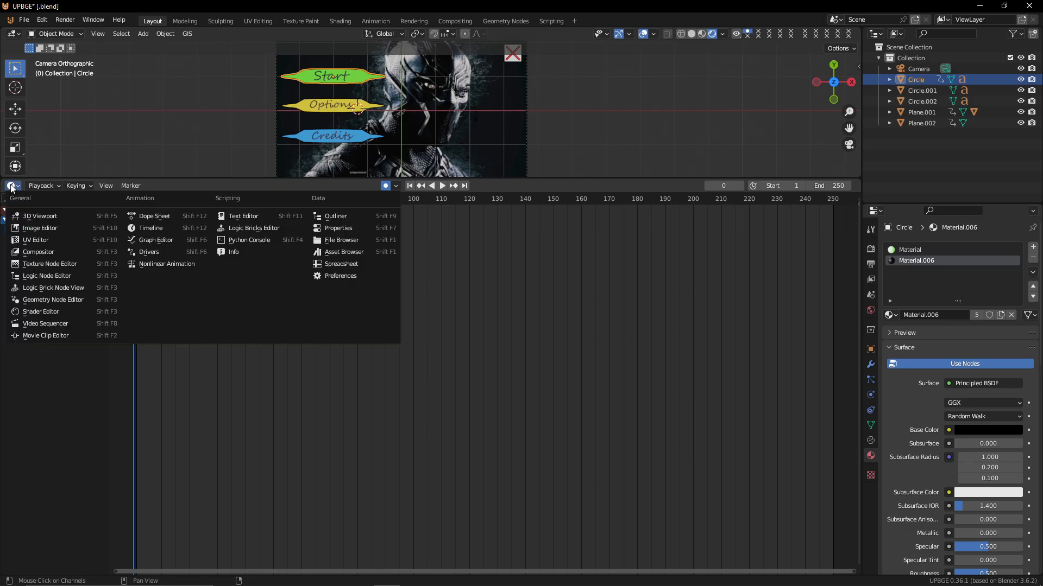
{"action": "left_click", "coordinate": [174, 264]}
{"action": "key", "text": "Tab"}
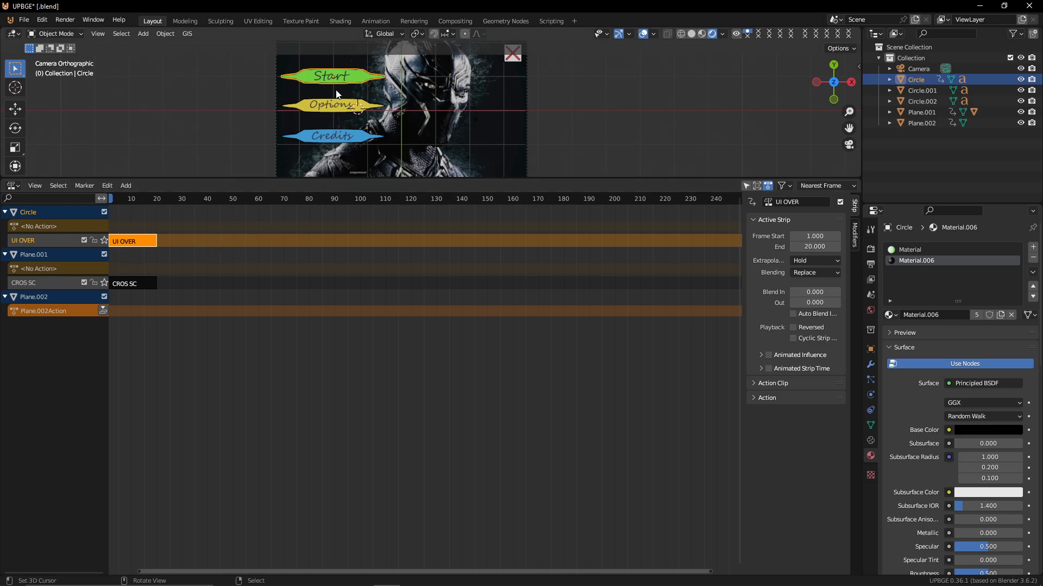
Select the Options and Credits buttons with Start active and copy the Start button's updated logic bricks to them
{"action": "right_click", "coordinate": [350, 108]}
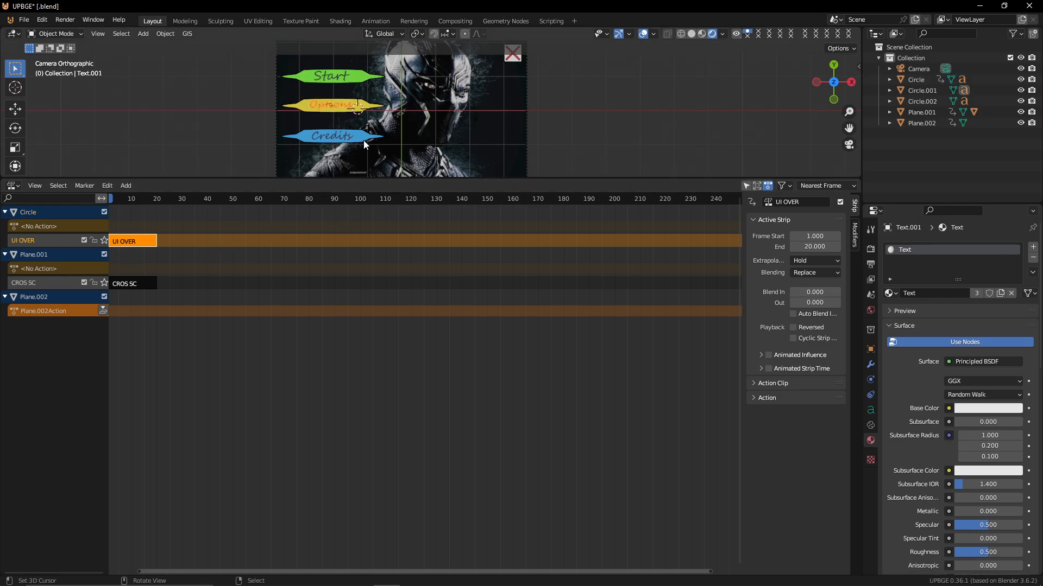
{"action": "right_click", "coordinate": [364, 140]}
{"action": "right_click", "coordinate": [368, 109], "text": "shift"}
{"action": "right_click", "coordinate": [362, 79], "text": "shift"}
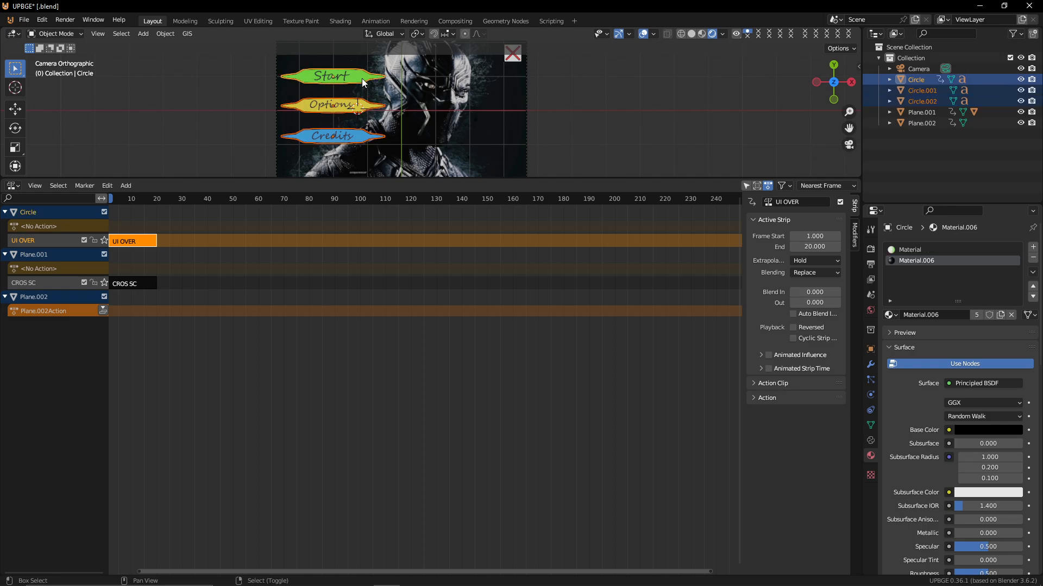
{"action": "left_click", "coordinate": [170, 33]}
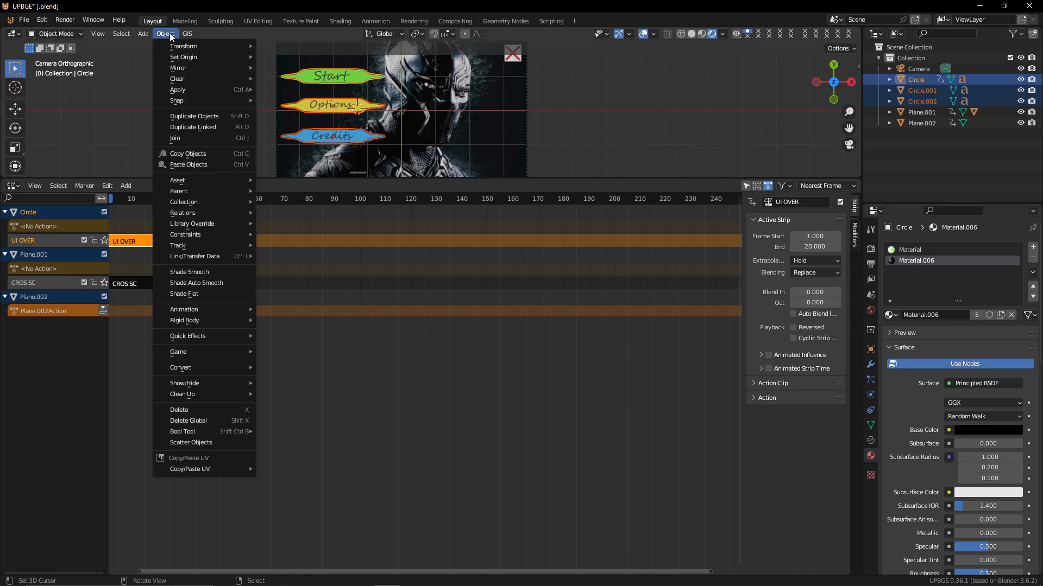
{"action": "mouse_move", "coordinate": [181, 352]}
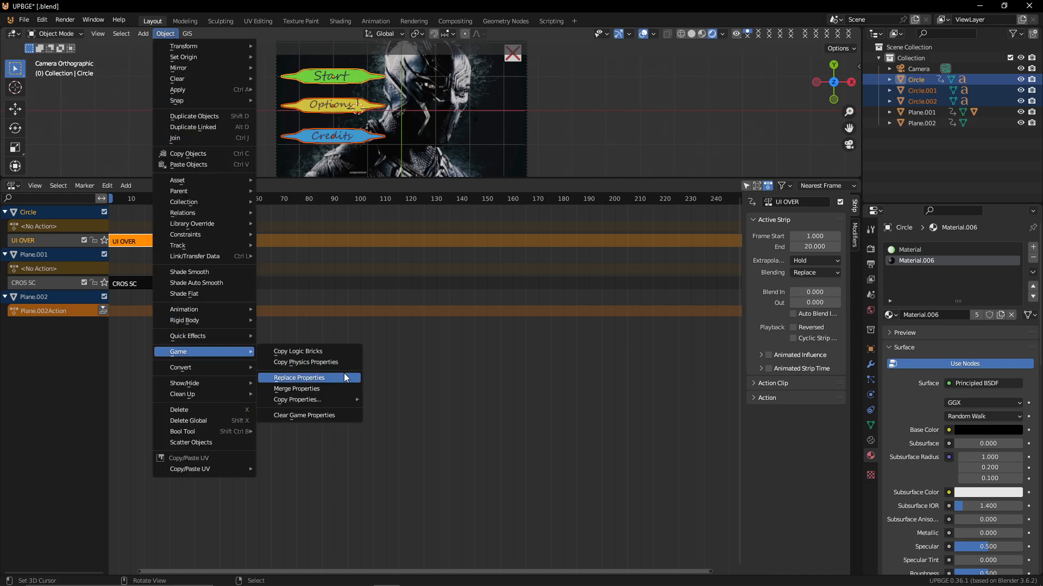
{"action": "left_click", "coordinate": [298, 351]}
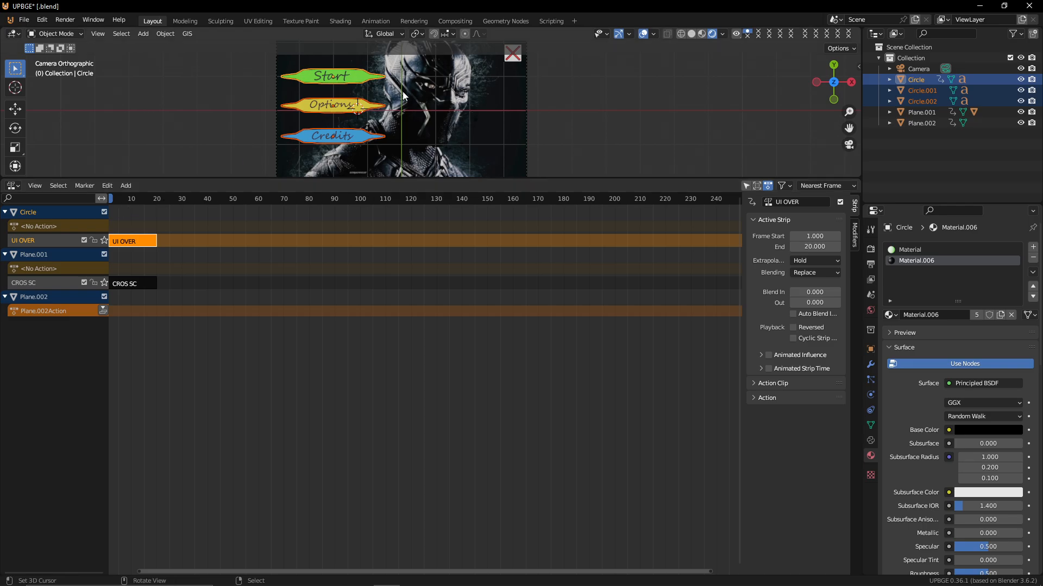
Enlarge the 3D viewport and select the Start button
{"action": "key", "text": "p"}
{"action": "left_click_drag", "start_coordinate": [471, 180], "coordinate": [470, 419]}
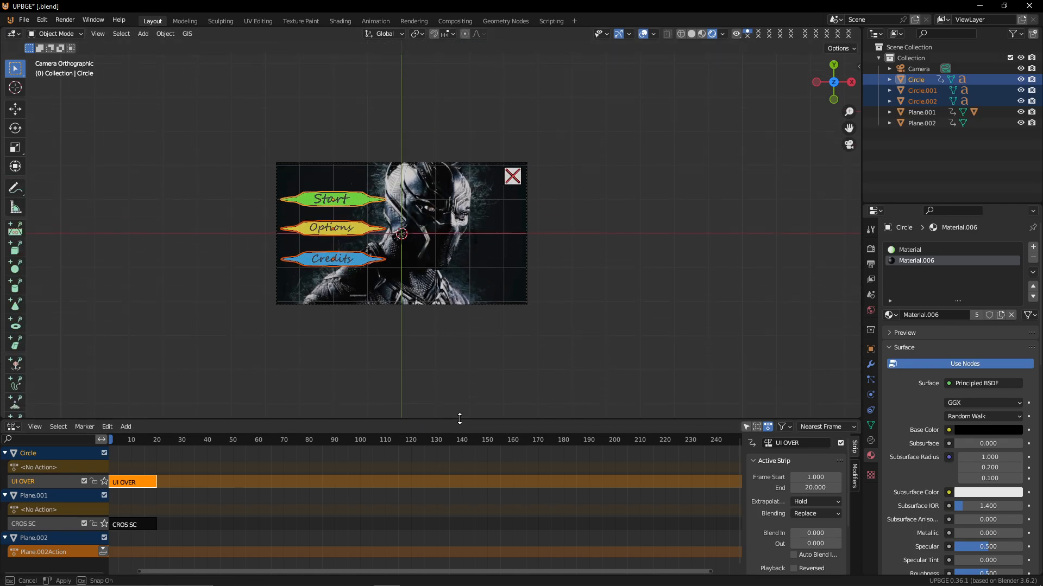
{"action": "scroll", "coordinate": [435, 388], "scroll_direction": "up", "scroll_amount": 3}
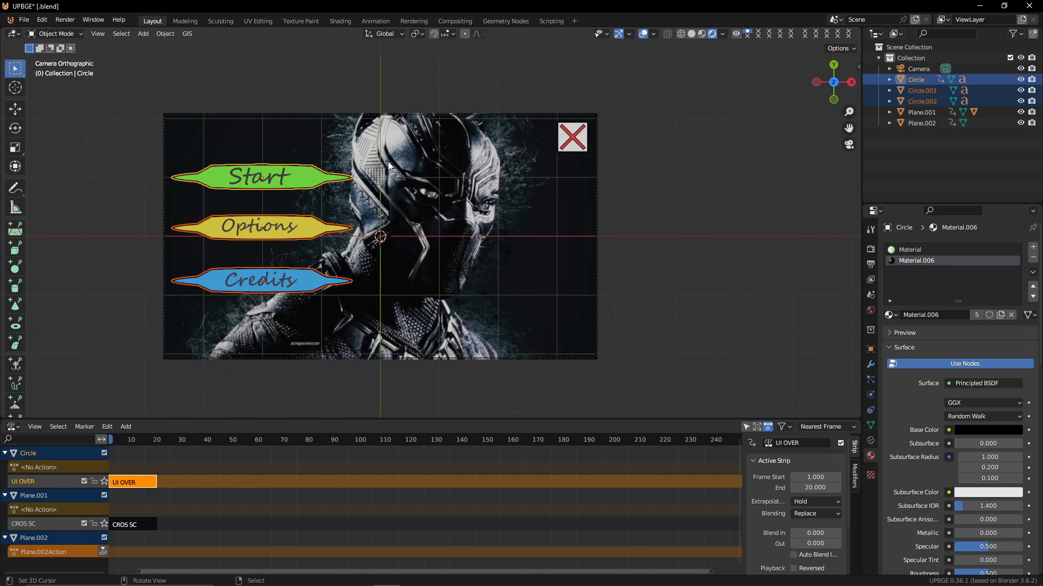
{"action": "left_click", "coordinate": [293, 179]}
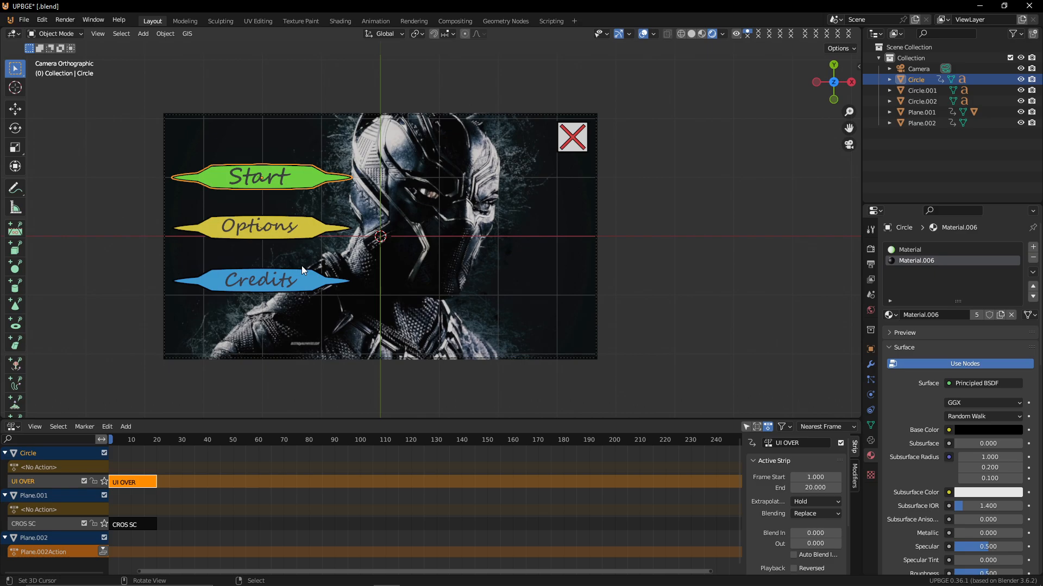
Switch the lower editor to the Logic Bricks Editor with the Start button selected
{"action": "left_click", "coordinate": [12, 427]}
{"action": "left_click", "coordinate": [13, 427]}
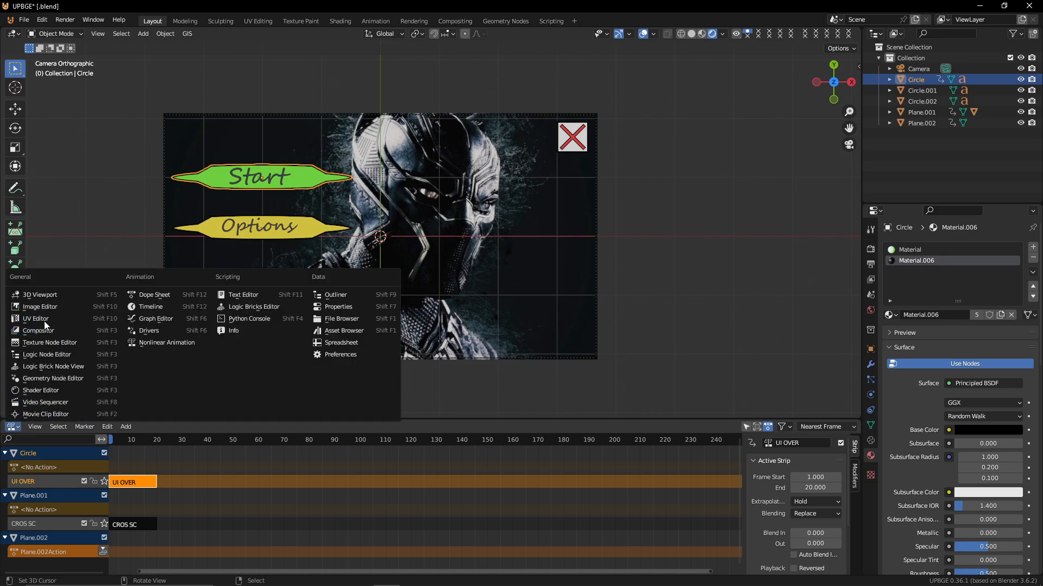
{"action": "left_click", "coordinate": [77, 369]}
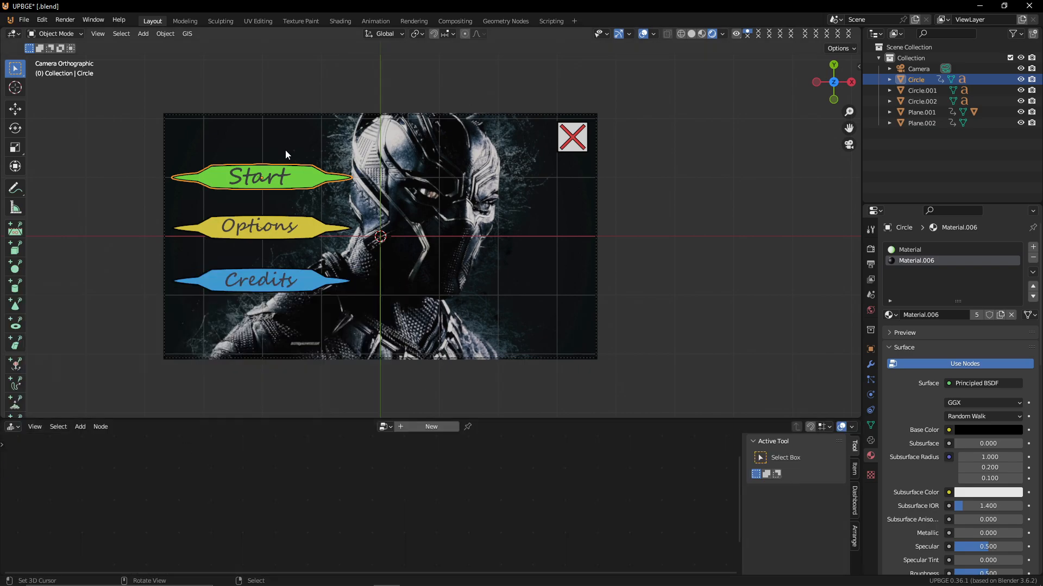
{"action": "left_click", "coordinate": [306, 174]}
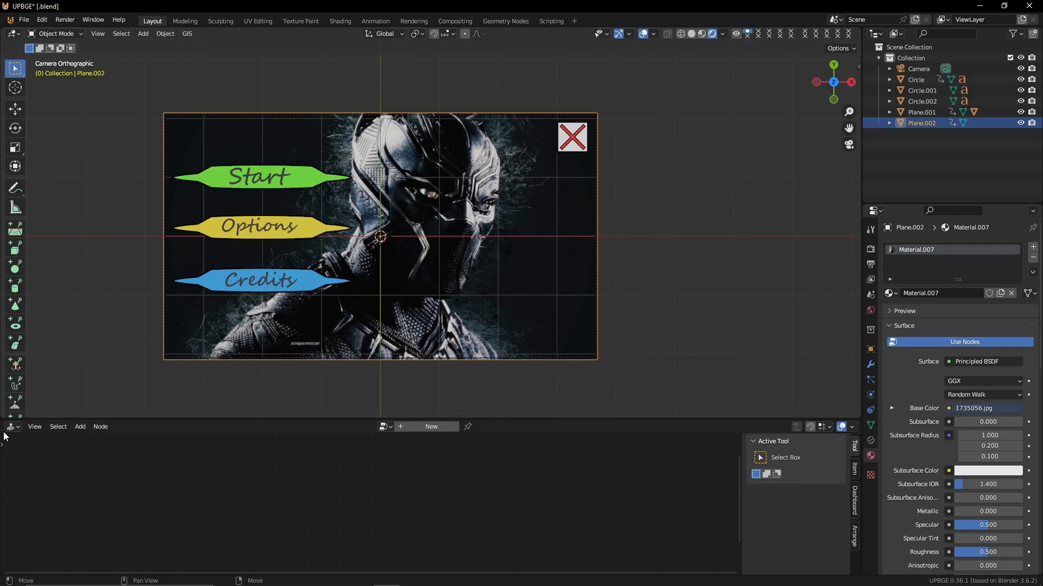
{"action": "left_click", "coordinate": [13, 427]}
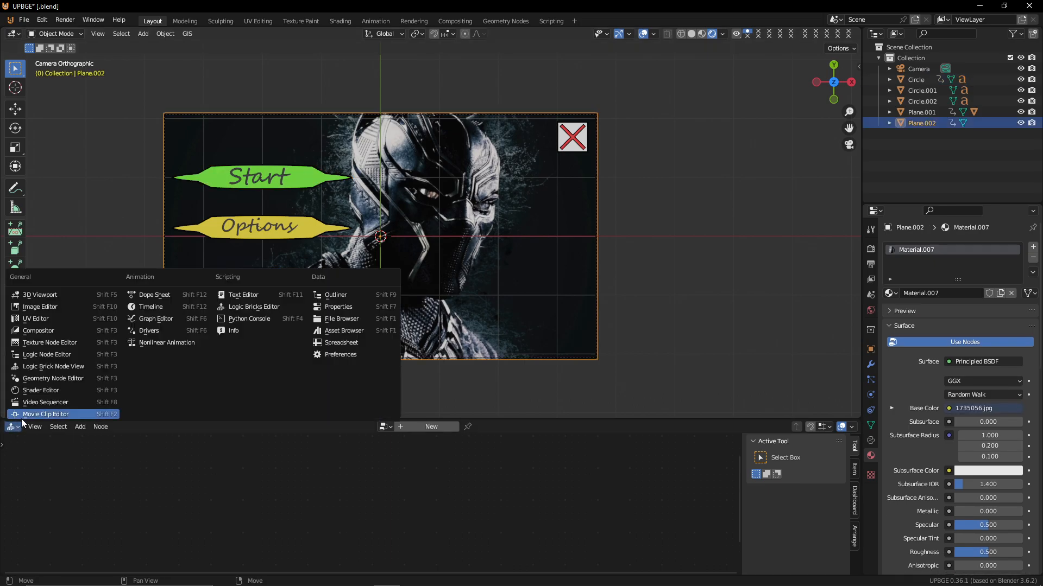
{"action": "left_click", "coordinate": [253, 307]}
{"action": "left_click", "coordinate": [318, 180]}
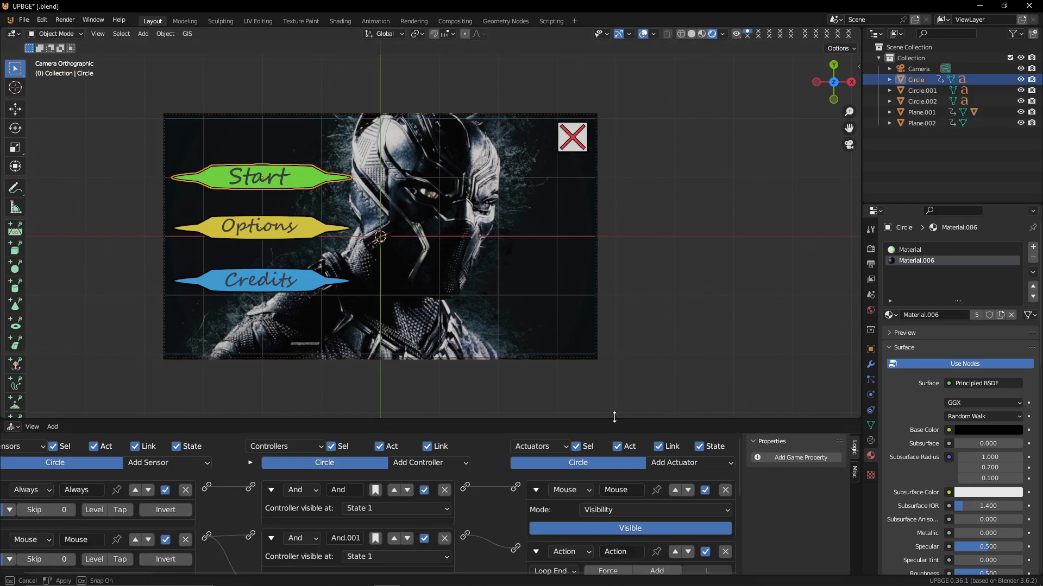
Enlarge the Logic Bricks Editor and collapse all of the Start button's sensors, controllers and actuators
{"action": "left_click_drag", "start_coordinate": [616, 419], "coordinate": [575, 143]}
{"action": "left_click", "coordinate": [536, 215]}
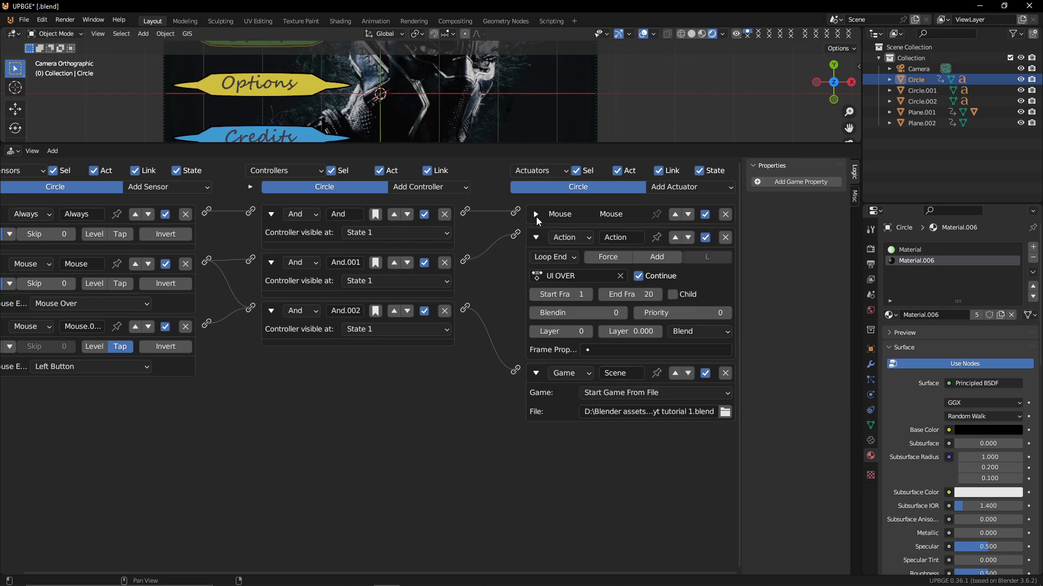
{"action": "left_click", "coordinate": [534, 234]}
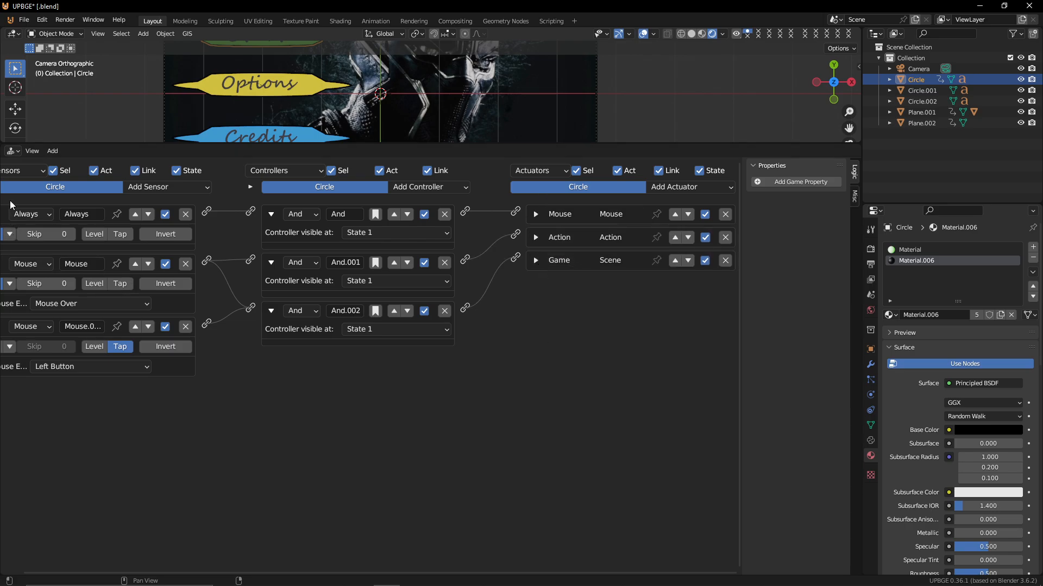
{"action": "middle_click_drag", "start_coordinate": [77, 218], "coordinate": [98, 218]}
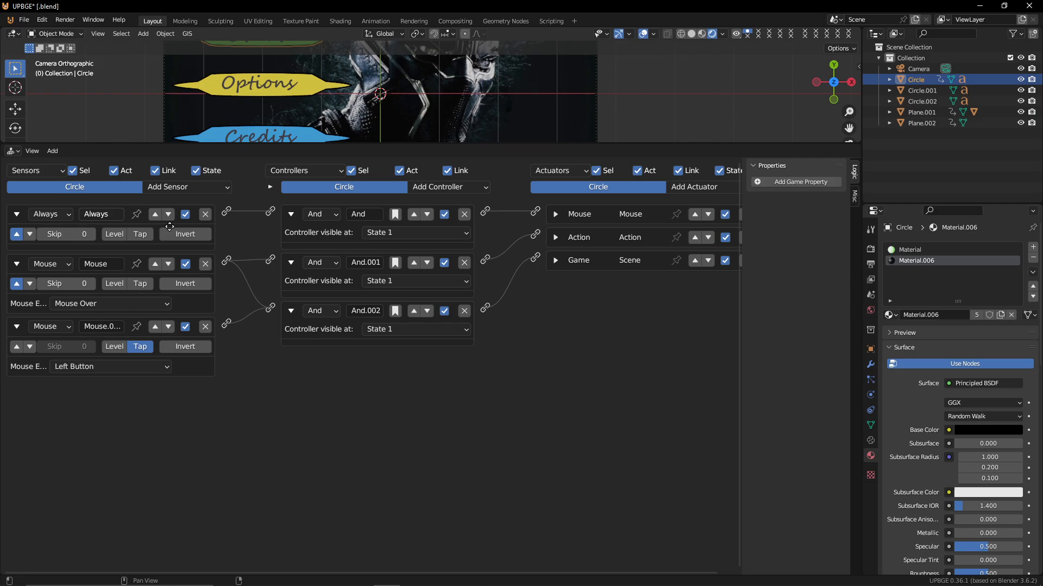
{"action": "left_click", "coordinate": [18, 215]}
{"action": "left_click", "coordinate": [16, 238]}
{"action": "left_click", "coordinate": [17, 260]}
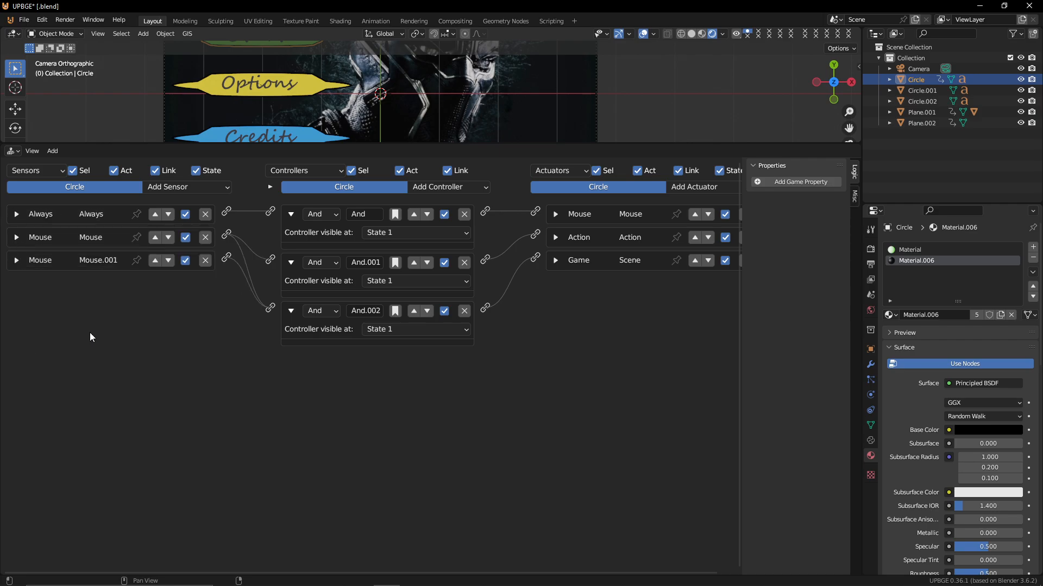
{"action": "left_click_drag", "start_coordinate": [291, 215], "coordinate": [292, 335]}
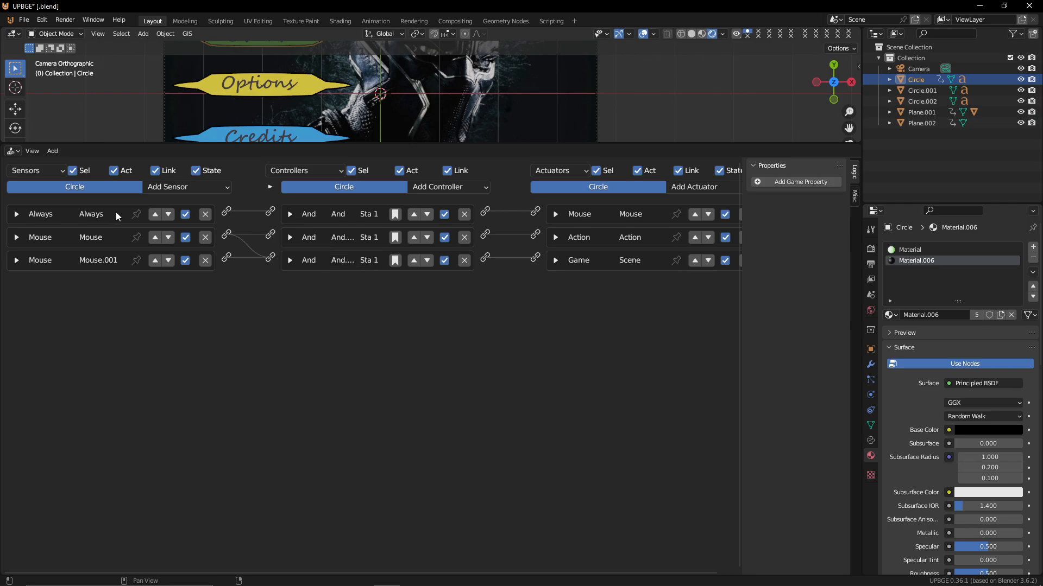
{"action": "left_click", "coordinate": [179, 191]}
{"action": "left_click", "coordinate": [183, 322]}
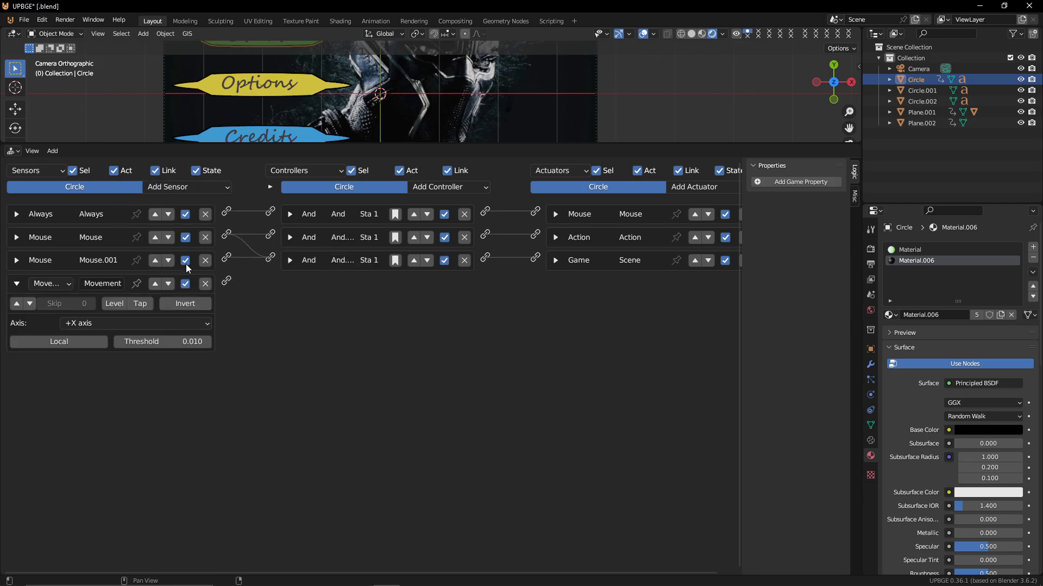
{"action": "left_click", "coordinate": [205, 283]}
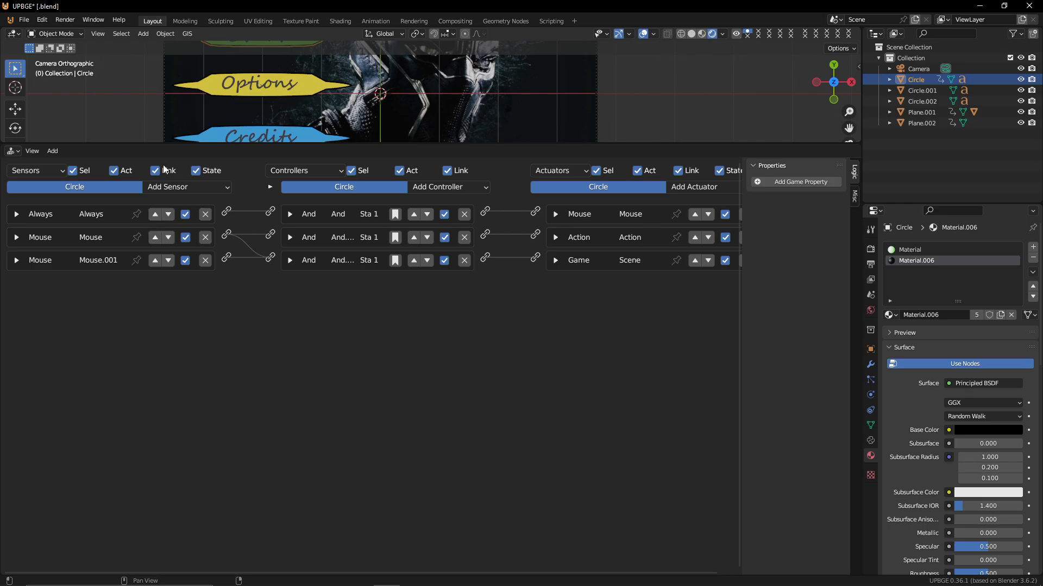
{"action": "left_click", "coordinate": [190, 185]}
{"action": "left_click", "coordinate": [186, 304]}
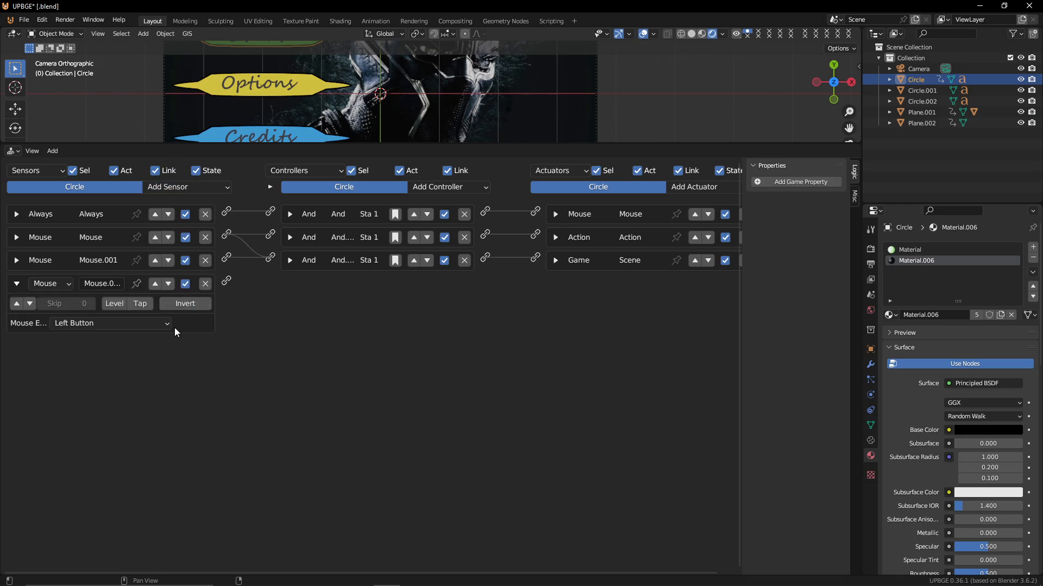
{"action": "left_click", "coordinate": [90, 323]}
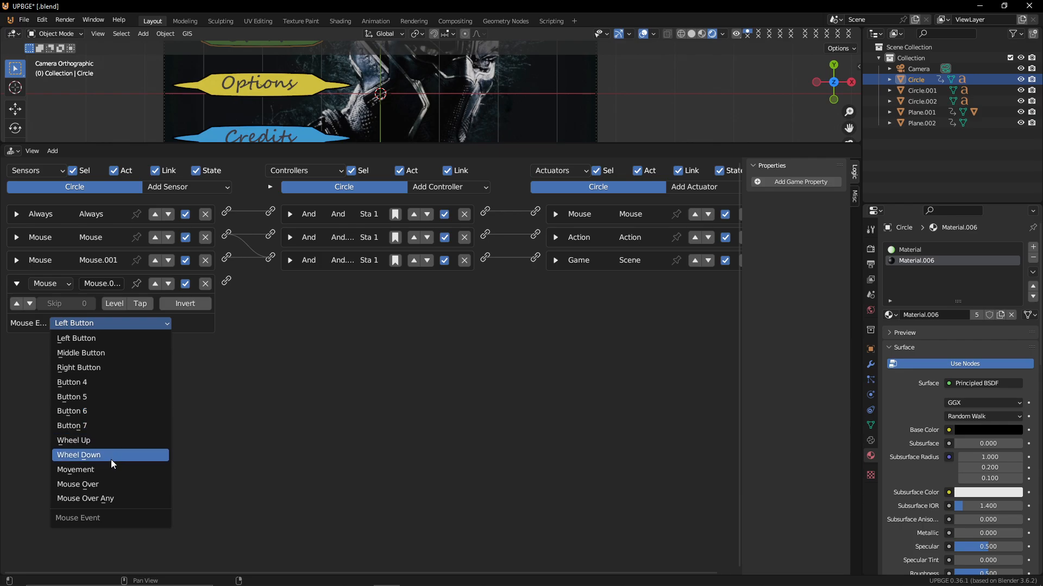
{"action": "left_click", "coordinate": [97, 484]}
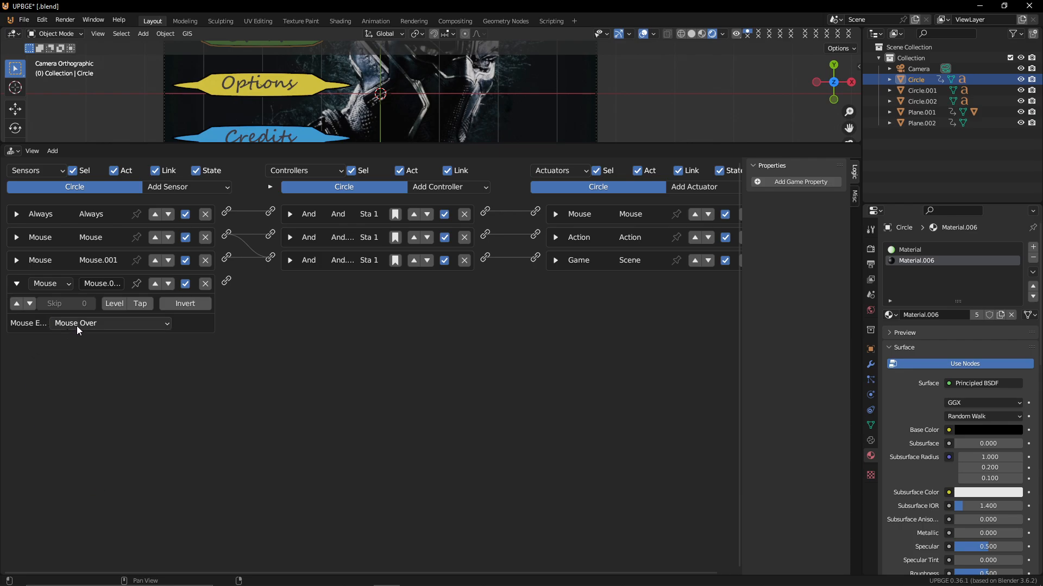
{"action": "left_click", "coordinate": [18, 305]}
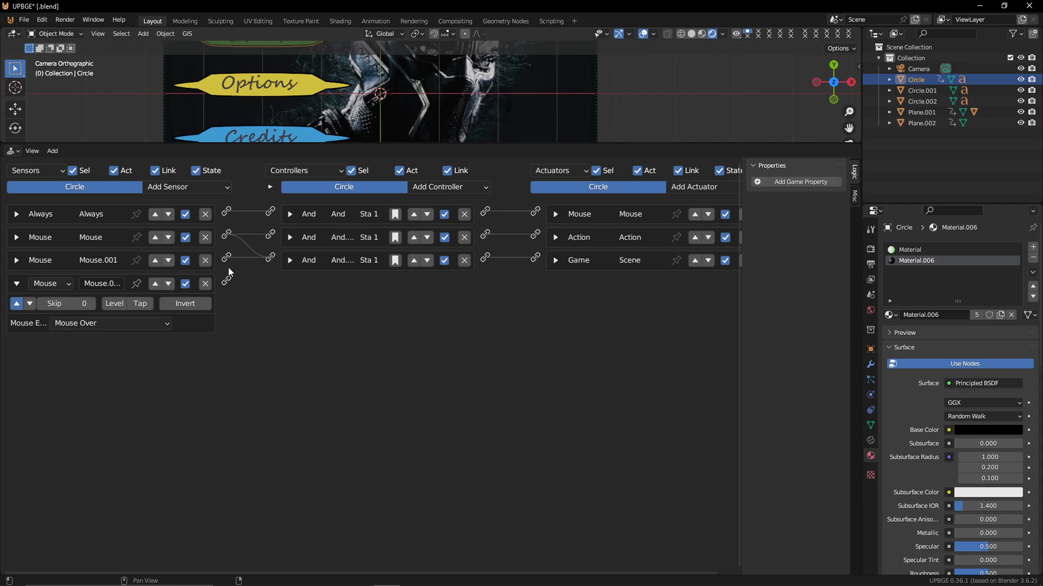
{"action": "left_click", "coordinate": [205, 285]}
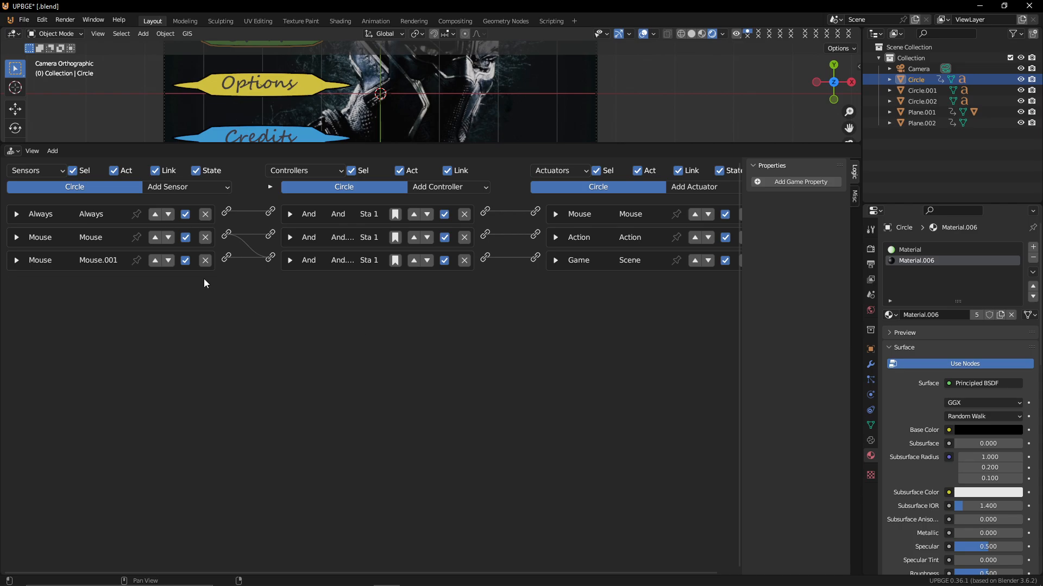
Add a Sound actuator playing ui Over.mp3 from the Music folder and wire the Mouse Over sensor to it
{"action": "left_click", "coordinate": [16, 264]}
{"action": "left_click", "coordinate": [16, 262]}
{"action": "left_click", "coordinate": [17, 238]}
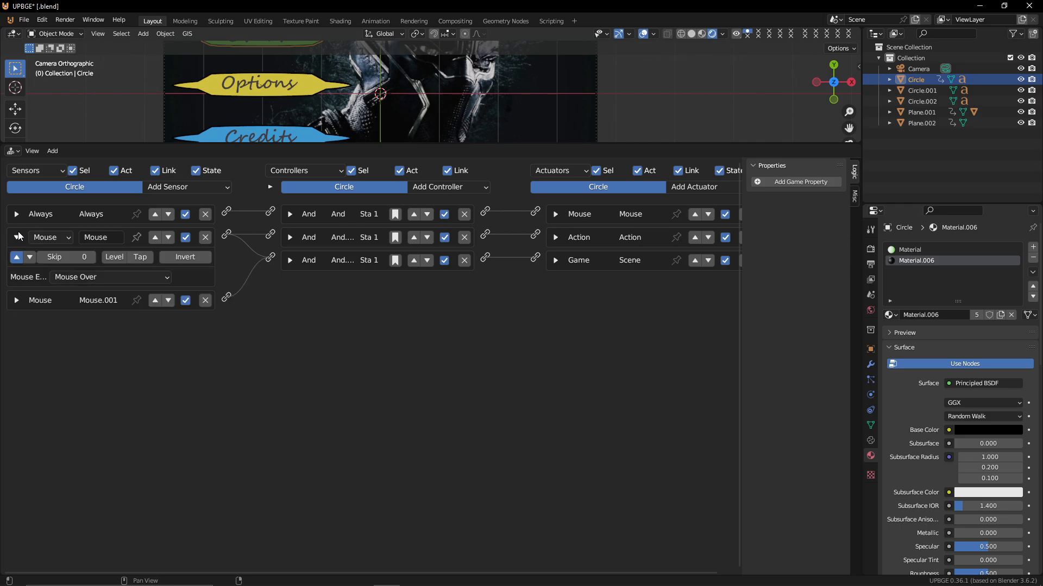
{"action": "left_click", "coordinate": [17, 237]}
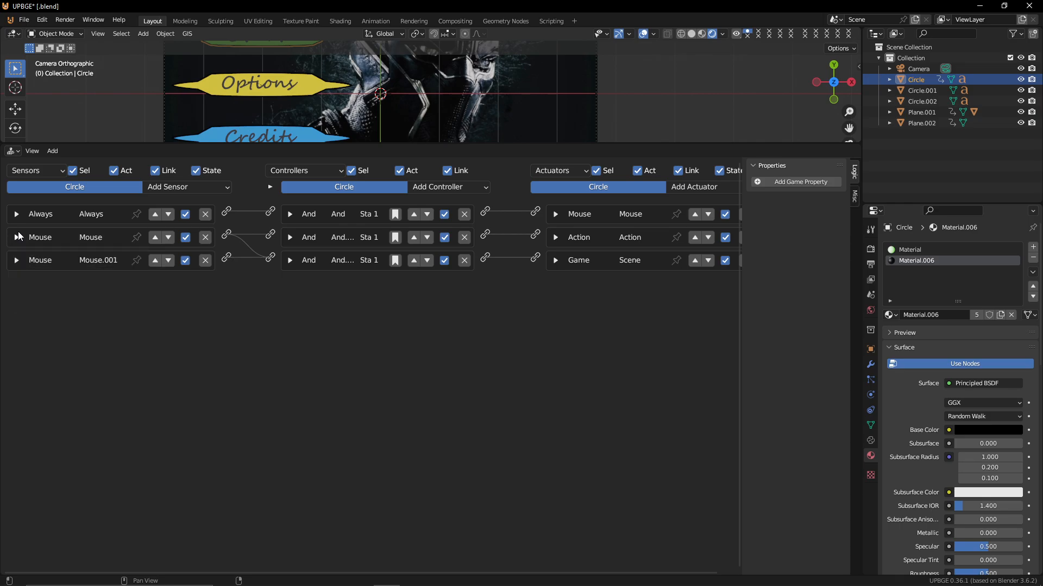
{"action": "left_click", "coordinate": [708, 188]}
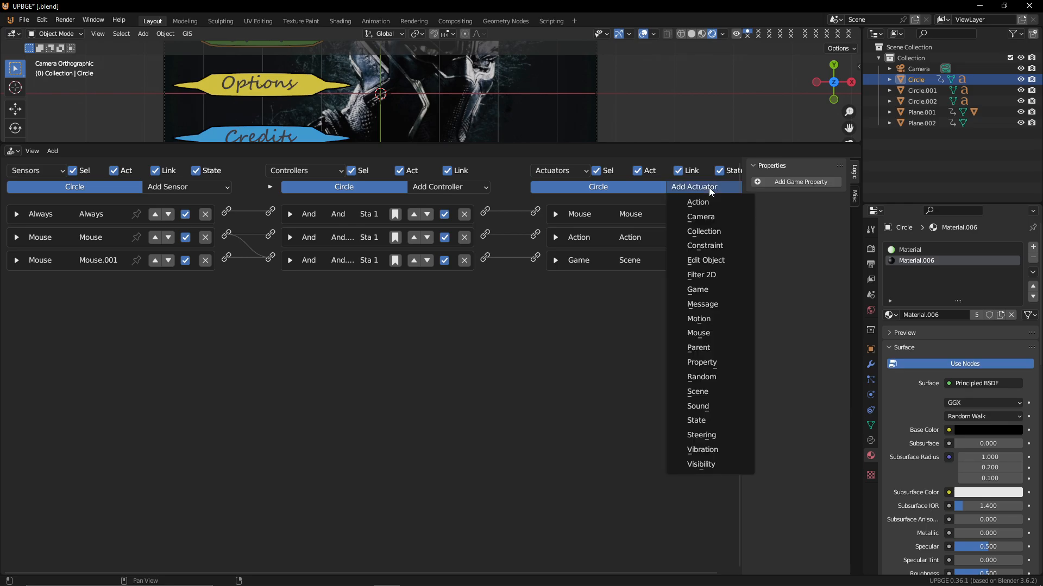
{"action": "left_click", "coordinate": [709, 406]}
{"action": "left_click", "coordinate": [621, 304]}
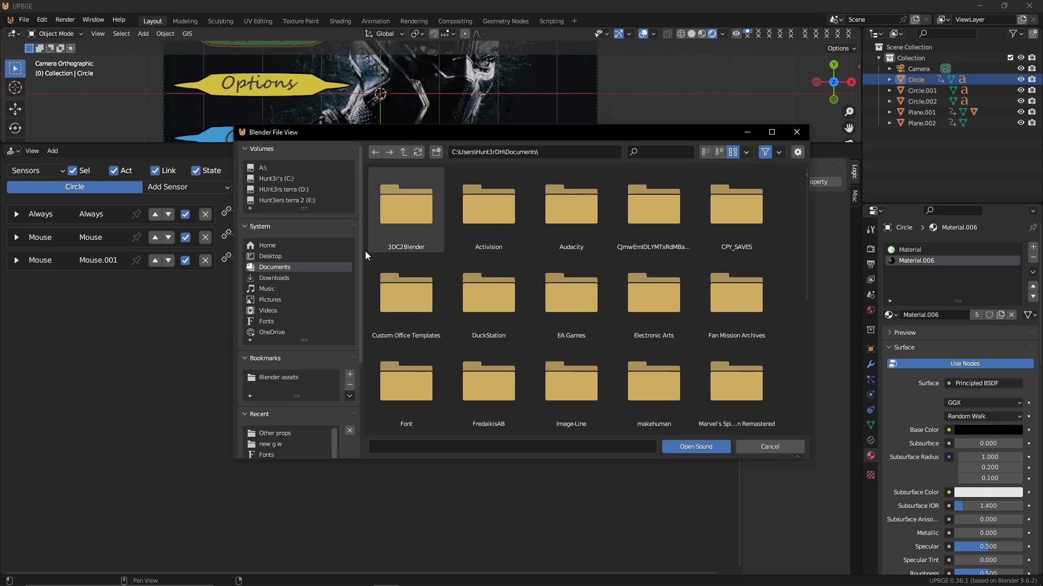
{"action": "left_click", "coordinate": [282, 287]}
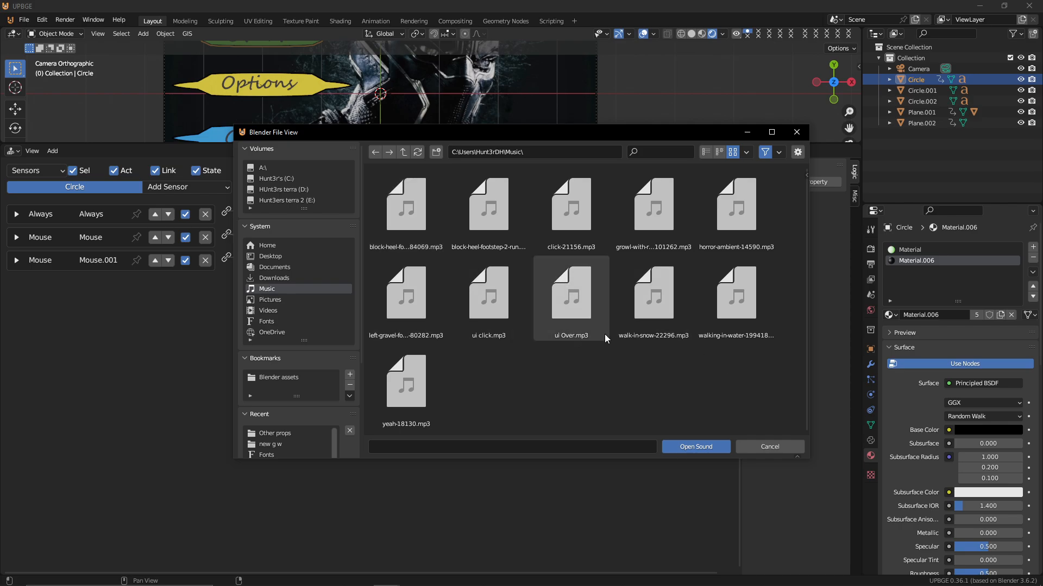
{"action": "double_click", "coordinate": [573, 314]}
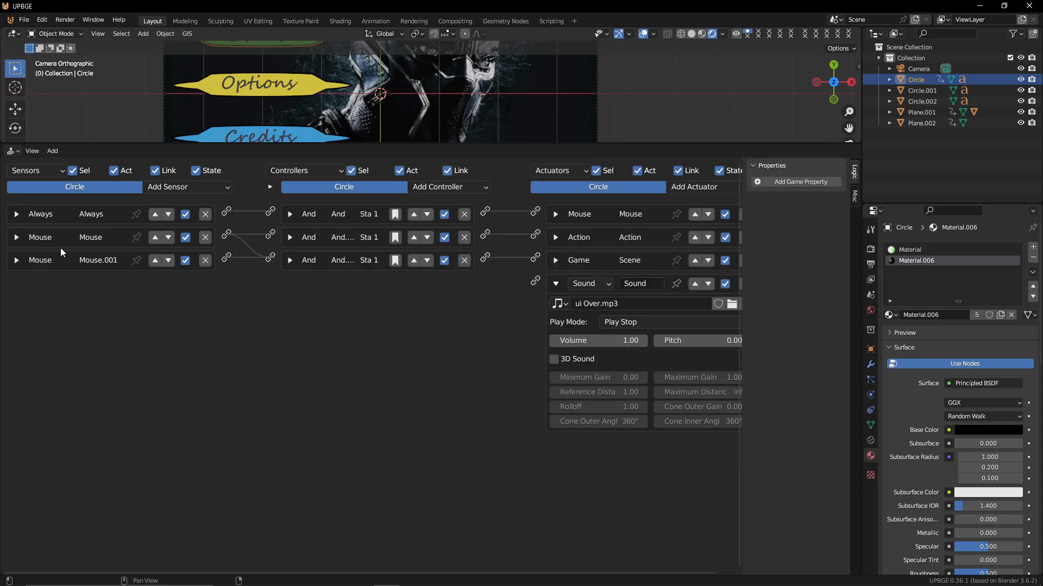
{"action": "left_click", "coordinate": [16, 243]}
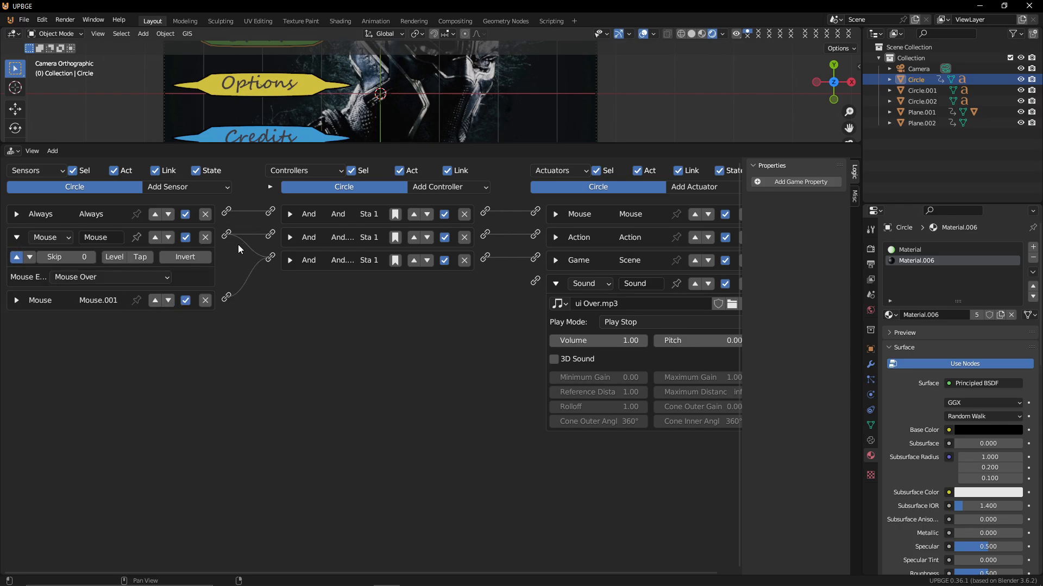
{"action": "left_click_drag", "start_coordinate": [226, 236], "coordinate": [534, 281]}
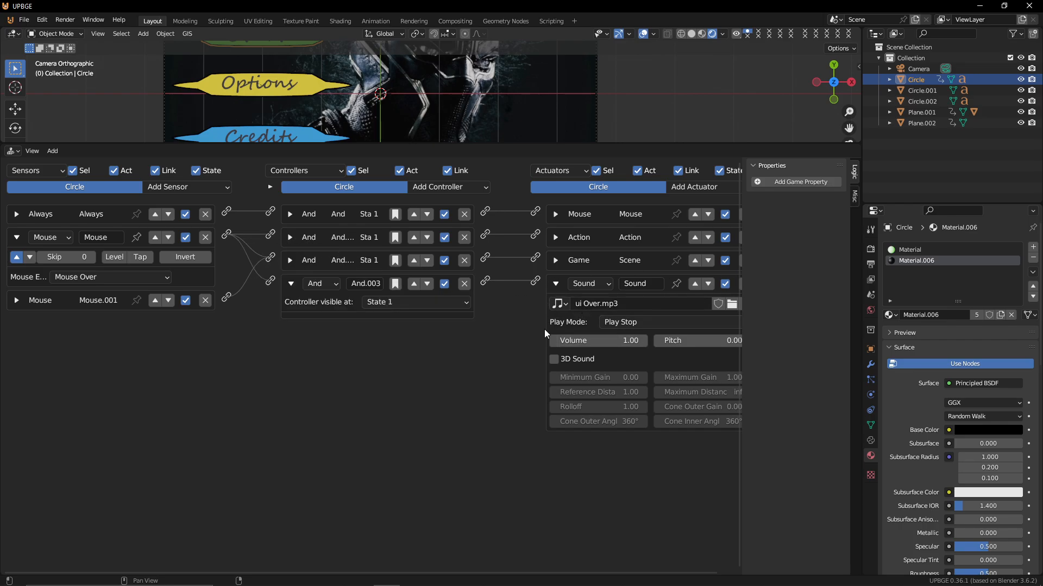
Play the menu scene to test the Start button's hover sound, then return to editing
{"action": "left_click", "coordinate": [630, 323]}
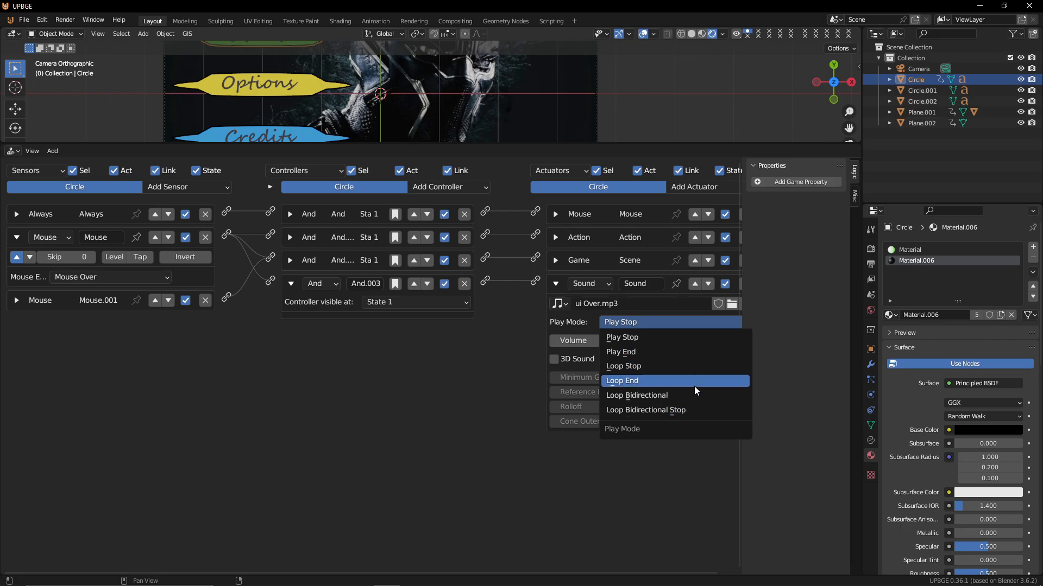
{"action": "left_click", "coordinate": [683, 342]}
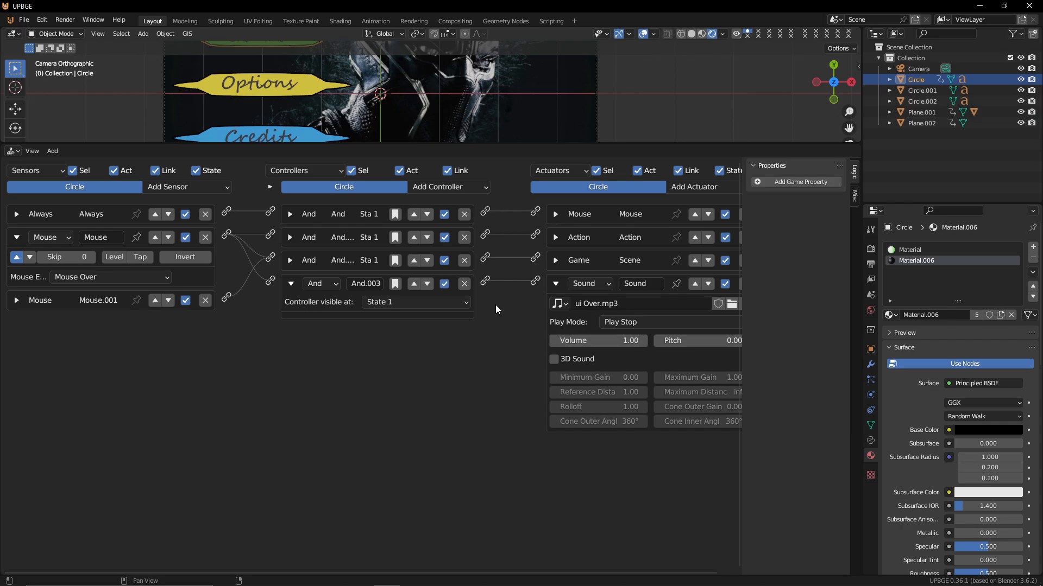
{"action": "scroll", "coordinate": [377, 120], "scroll_direction": "down", "scroll_amount": 1}
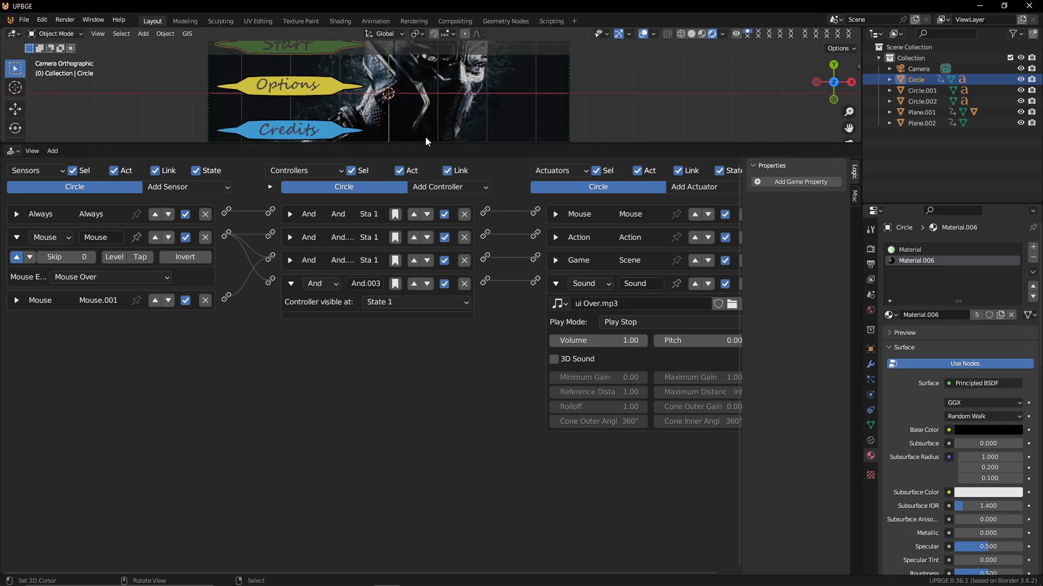
{"action": "left_click_drag", "start_coordinate": [425, 143], "coordinate": [425, 403]}
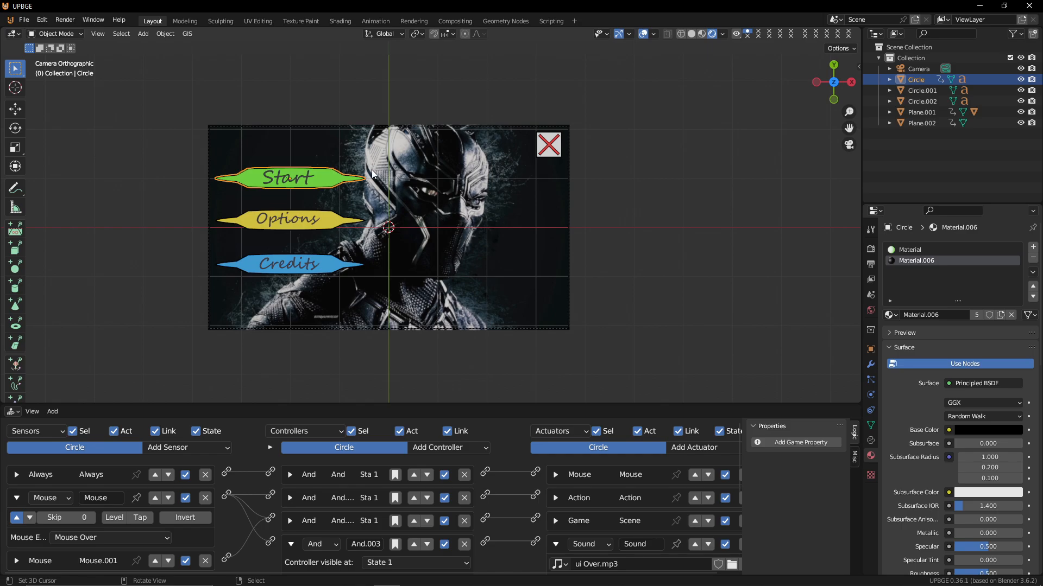
{"action": "key", "text": "p"}
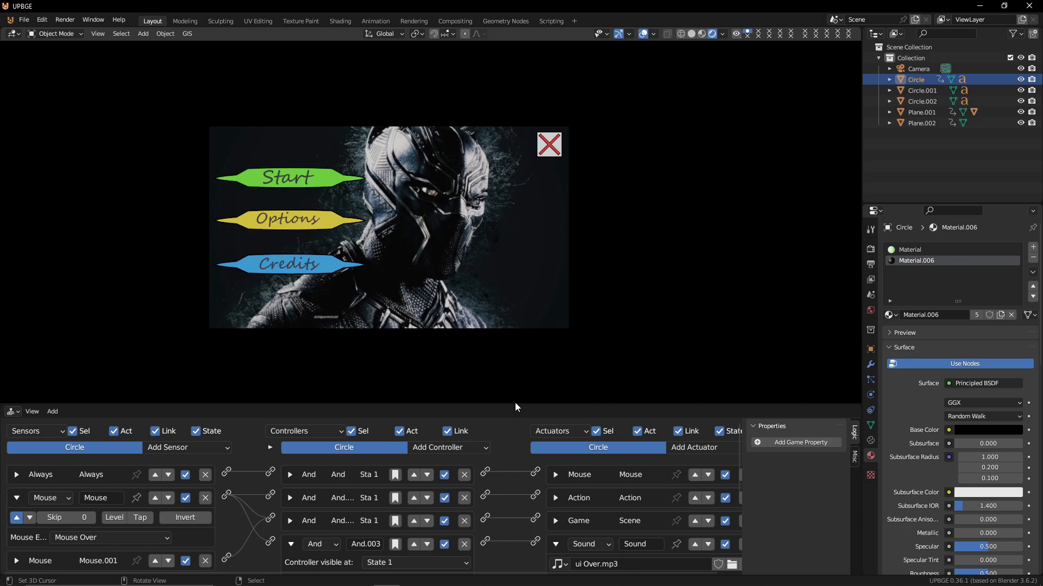
{"action": "key", "text": "Escape"}
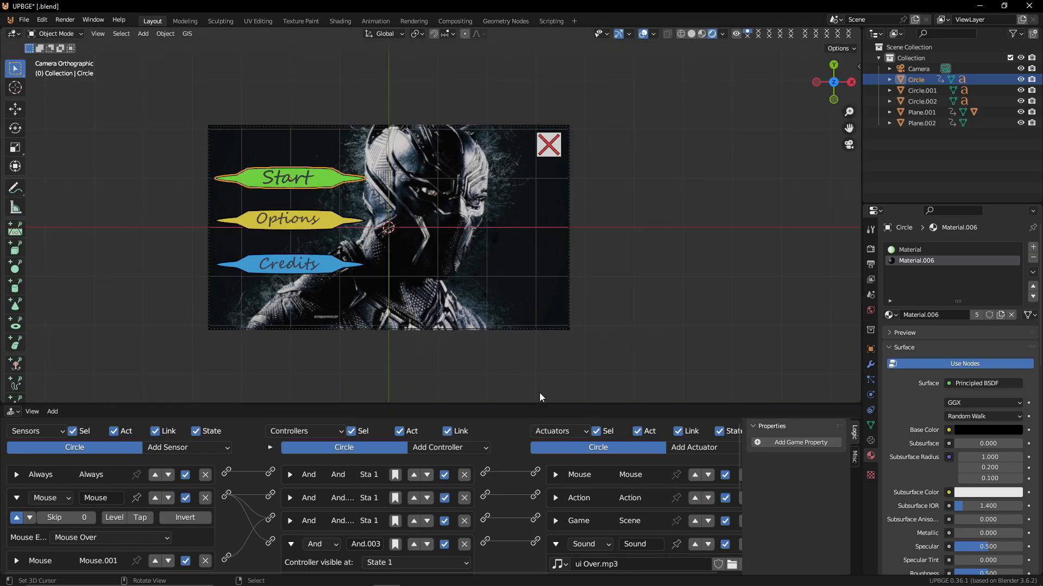
{"action": "left_click_drag", "start_coordinate": [548, 402], "coordinate": [547, 213]}
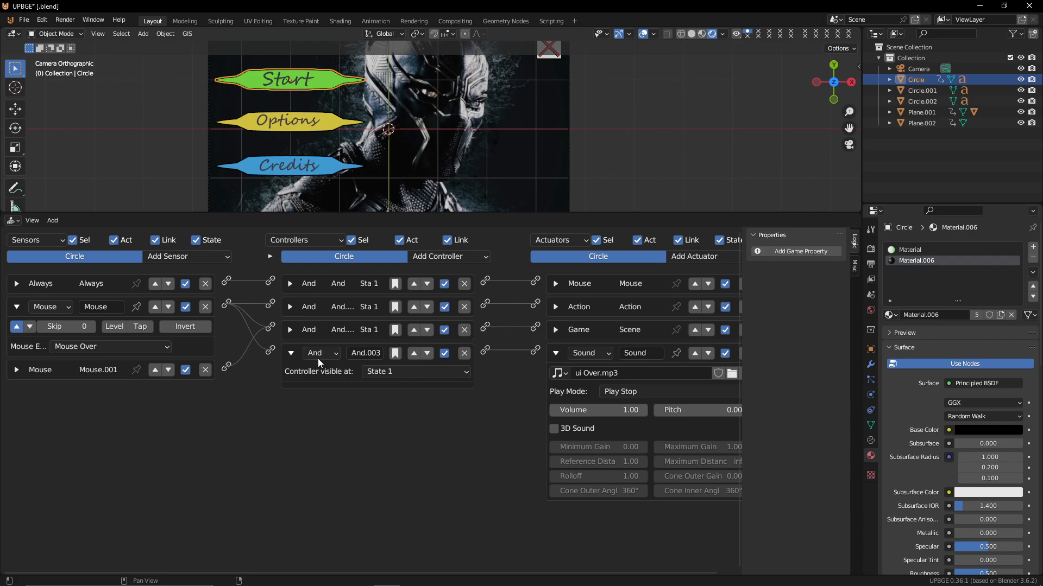
Add a Mouse sensor set to Mouse Over to the Start button and wire it to the sound's controller
{"action": "right_click_drag", "start_coordinate": [262, 335], "coordinate": [250, 427], "text": "ctrl"}
{"action": "left_click", "coordinate": [197, 255]}
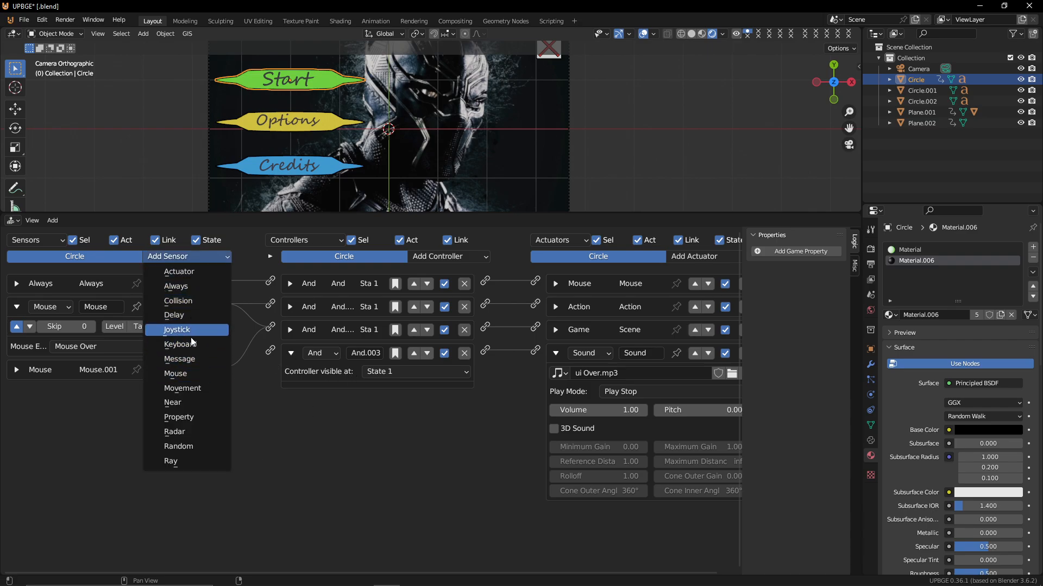
{"action": "left_click", "coordinate": [185, 371]}
{"action": "left_click", "coordinate": [90, 431]}
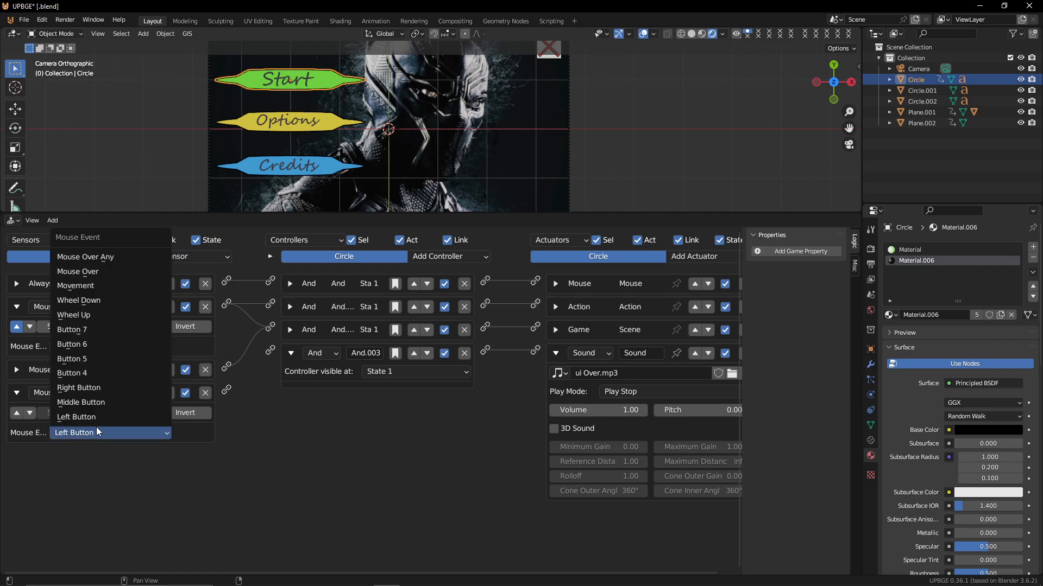
{"action": "left_click", "coordinate": [112, 272]}
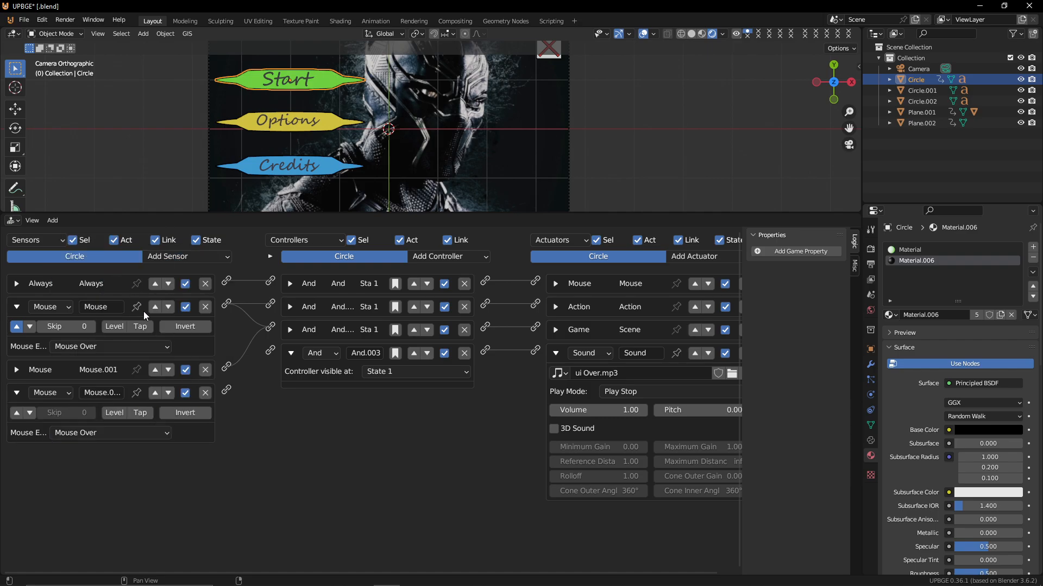
{"action": "left_click_drag", "start_coordinate": [226, 390], "coordinate": [271, 350]}
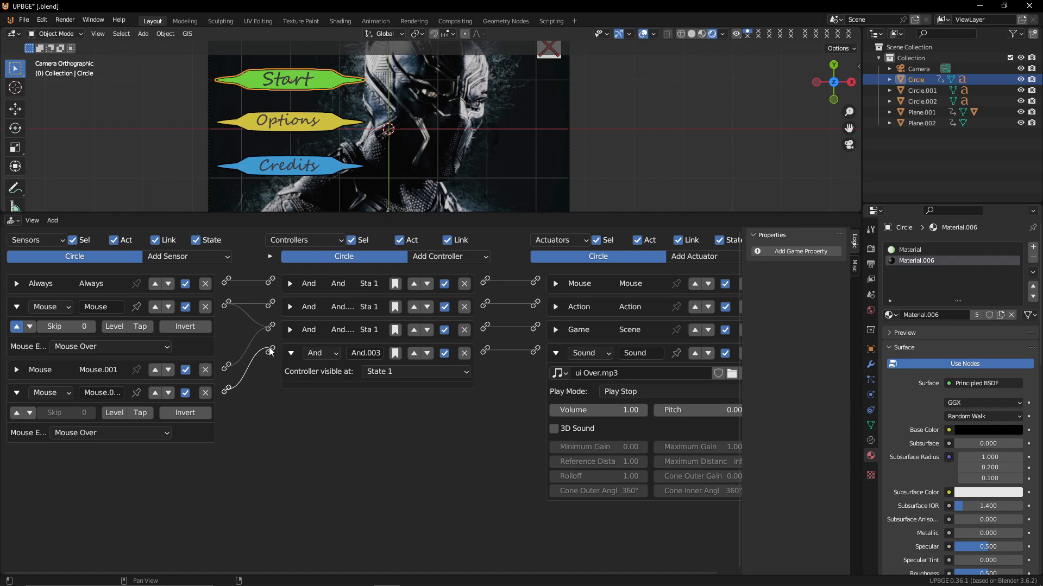
Delete all sensors, controllers and actuators from the Credits button
{"action": "left_click", "coordinate": [304, 165]}
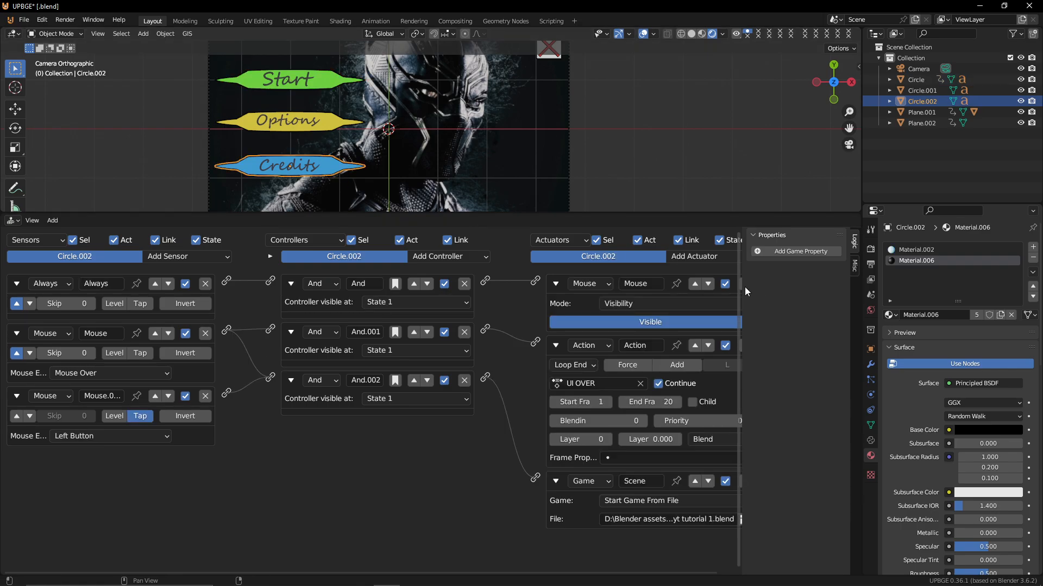
{"action": "scroll", "coordinate": [636, 394], "scroll_direction": "right", "scroll_amount": 1, "text": "ctrl"}
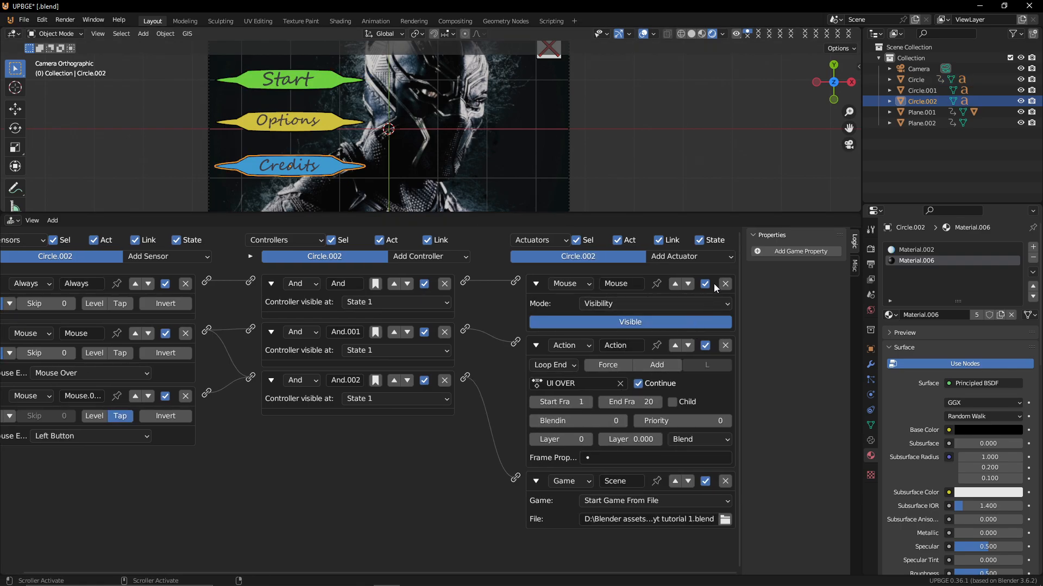
{"action": "left_click", "coordinate": [726, 284]}
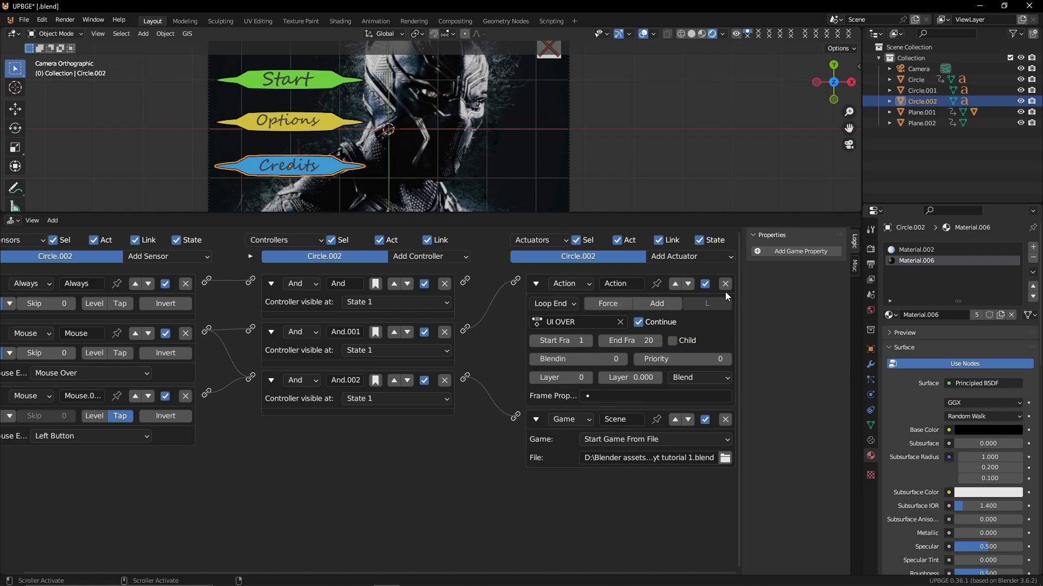
{"action": "left_click", "coordinate": [725, 286]}
{"action": "left_click", "coordinate": [723, 287]}
{"action": "left_click", "coordinate": [445, 284]}
{"action": "left_click", "coordinate": [445, 283]}
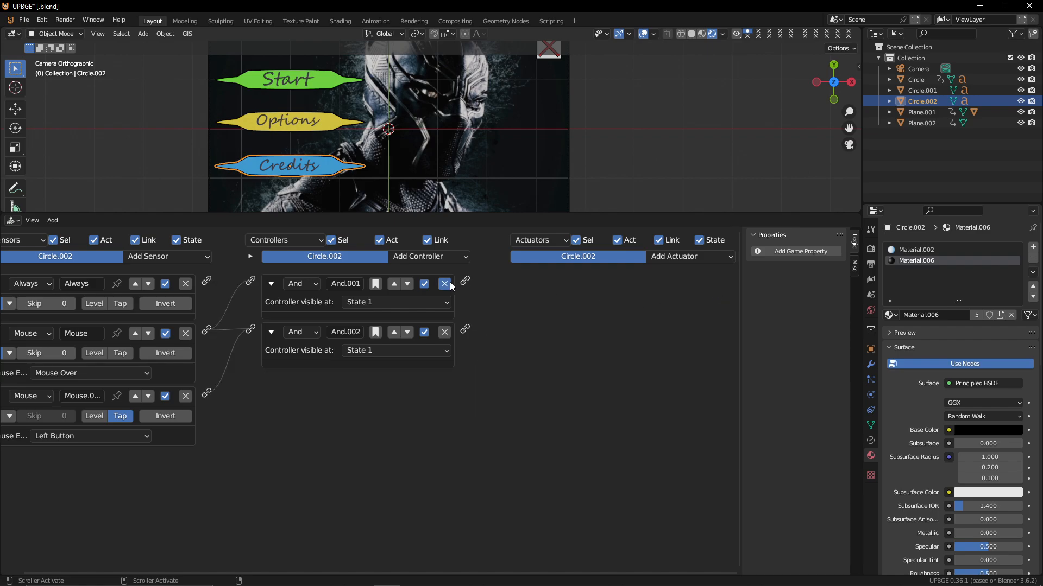
{"action": "left_click", "coordinate": [445, 284]}
{"action": "left_click", "coordinate": [185, 284]}
{"action": "left_click", "coordinate": [185, 284]}
{"action": "left_click", "coordinate": [186, 284]}
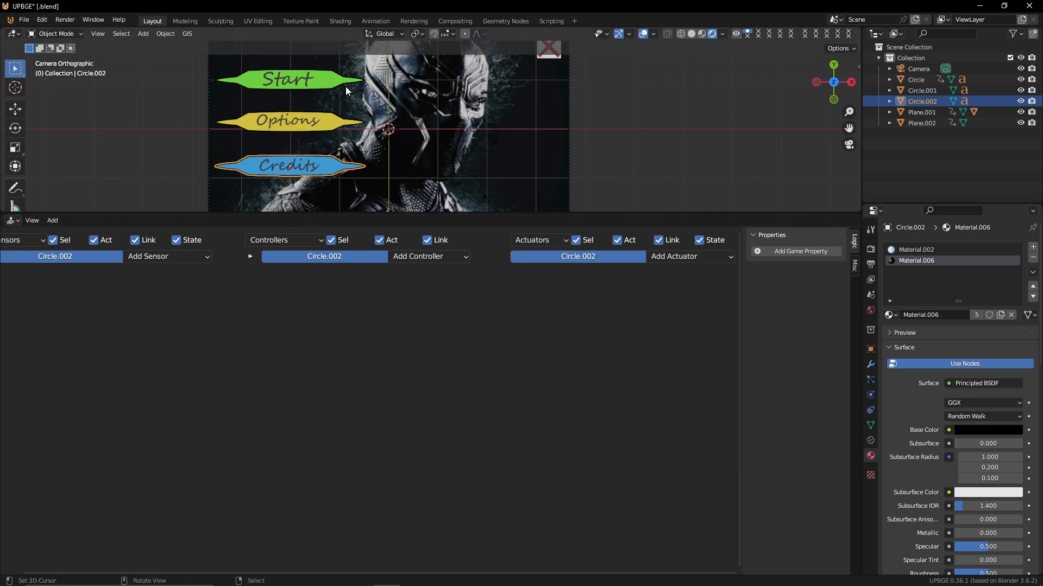
Delete all sensors, controllers and actuators from the Options button
{"action": "left_click", "coordinate": [332, 125]}
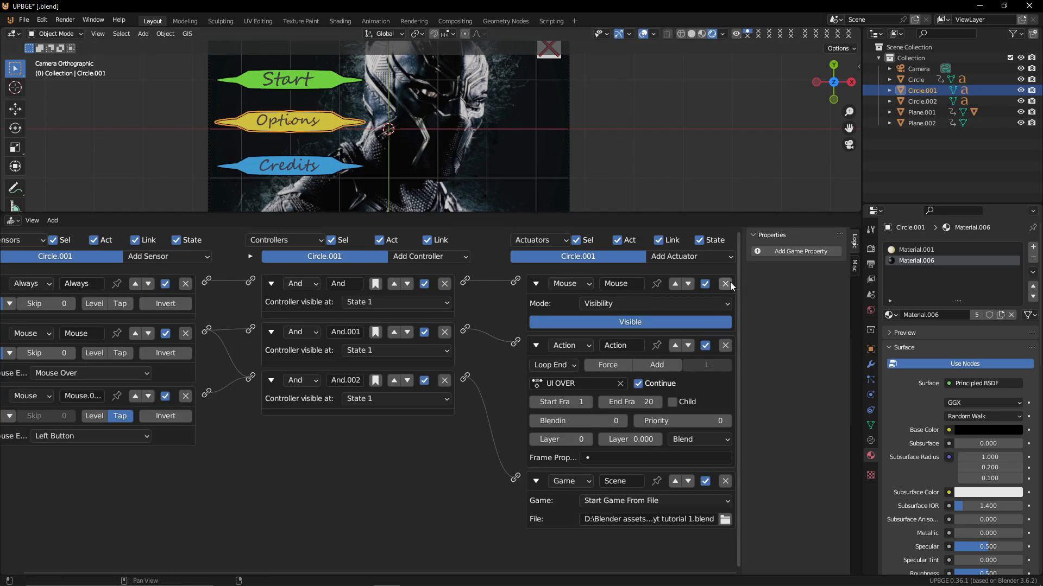
{"action": "left_click", "coordinate": [730, 281]}
{"action": "left_click", "coordinate": [730, 282]}
{"action": "left_click", "coordinate": [730, 282]}
{"action": "left_click", "coordinate": [445, 284]}
{"action": "left_click", "coordinate": [445, 284]}
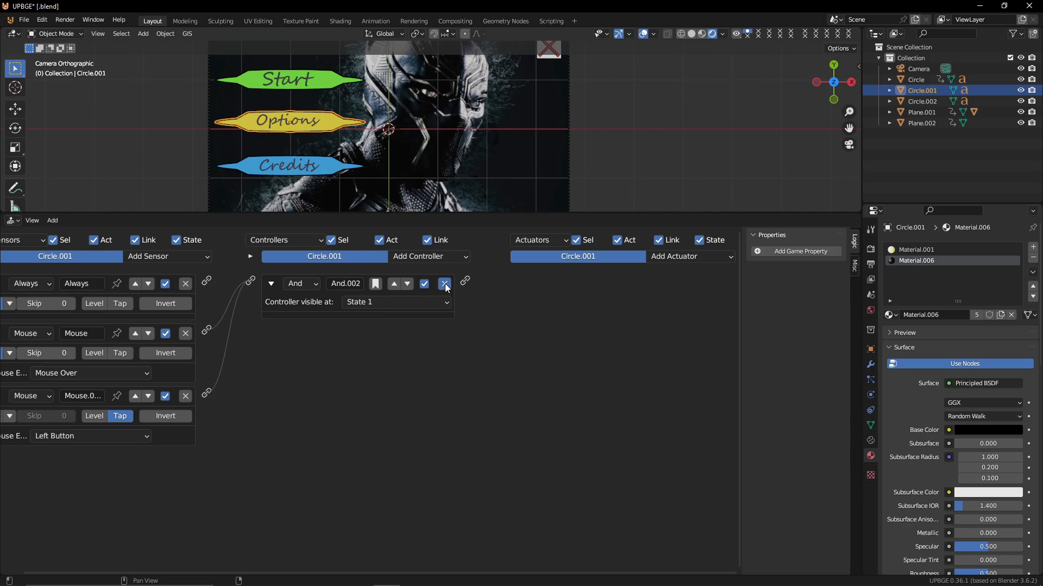
{"action": "left_click", "coordinate": [444, 283]}
{"action": "left_click", "coordinate": [185, 284]}
{"action": "left_click", "coordinate": [185, 283]}
{"action": "left_click", "coordinate": [186, 284]}
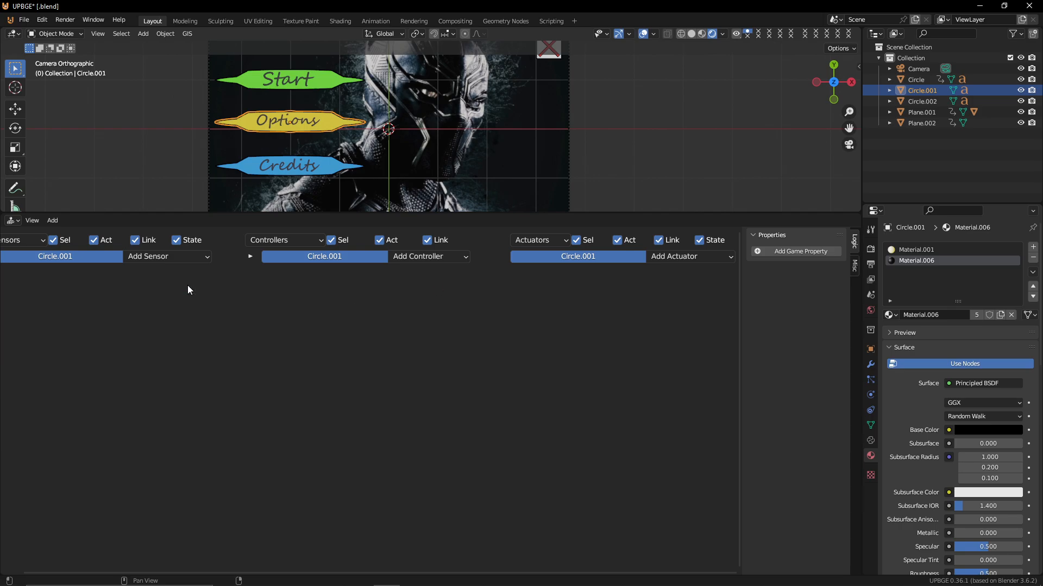
Enable Tap on the Start button's new Mouse Over sensor and test-play the menu
{"action": "left_click", "coordinate": [326, 79]}
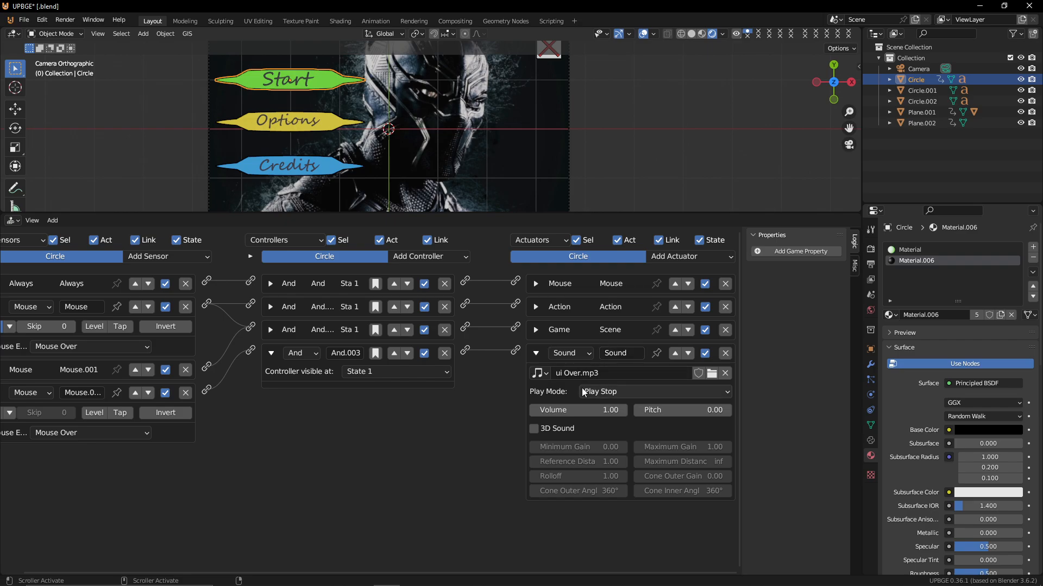
{"action": "left_click", "coordinate": [122, 414]}
{"action": "middle_click_drag", "start_coordinate": [20, 428], "coordinate": [174, 437]}
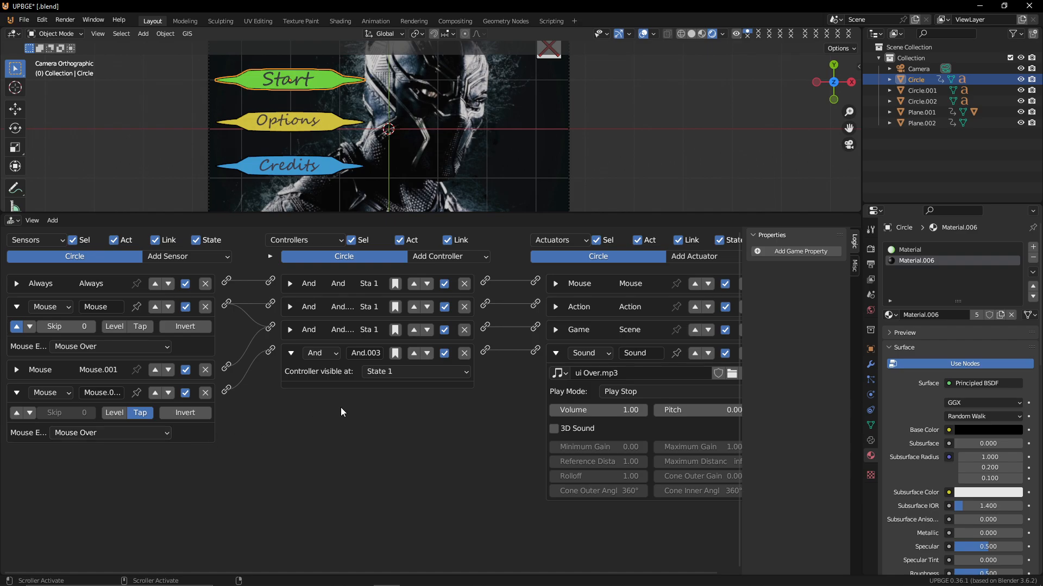
{"action": "key", "text": "p"}
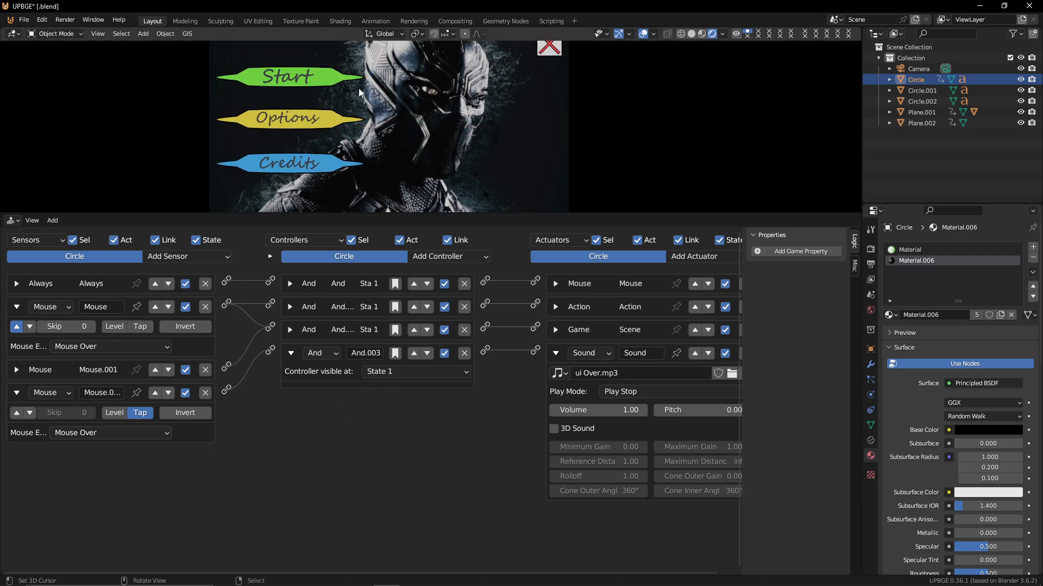
{"action": "key", "text": "Escape"}
Set the hover sound's play mode to Play End and test-play the menu
{"action": "left_click", "coordinate": [627, 391]}
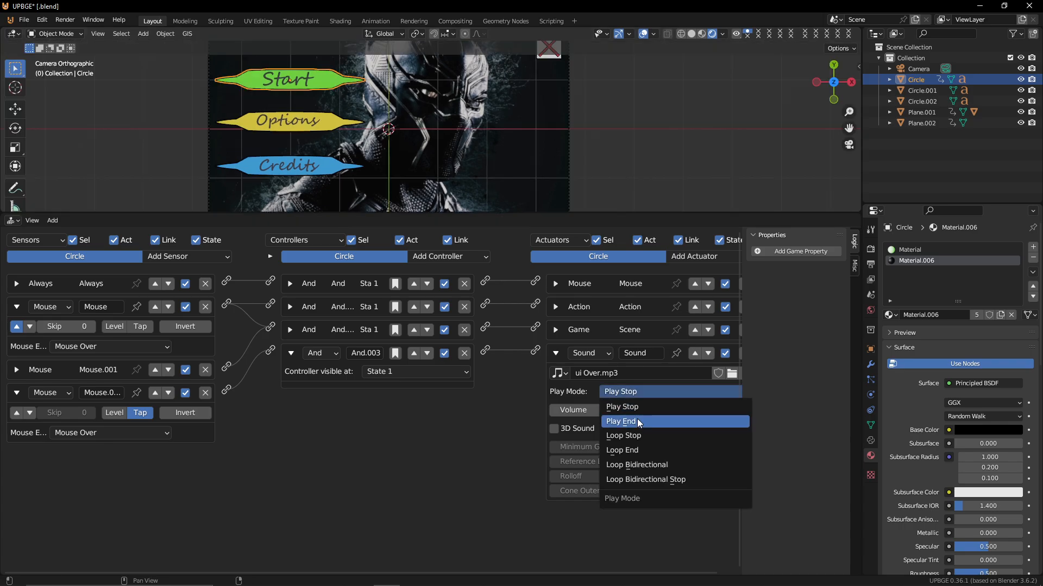
{"action": "left_click", "coordinate": [637, 419]}
{"action": "key", "text": "p"}
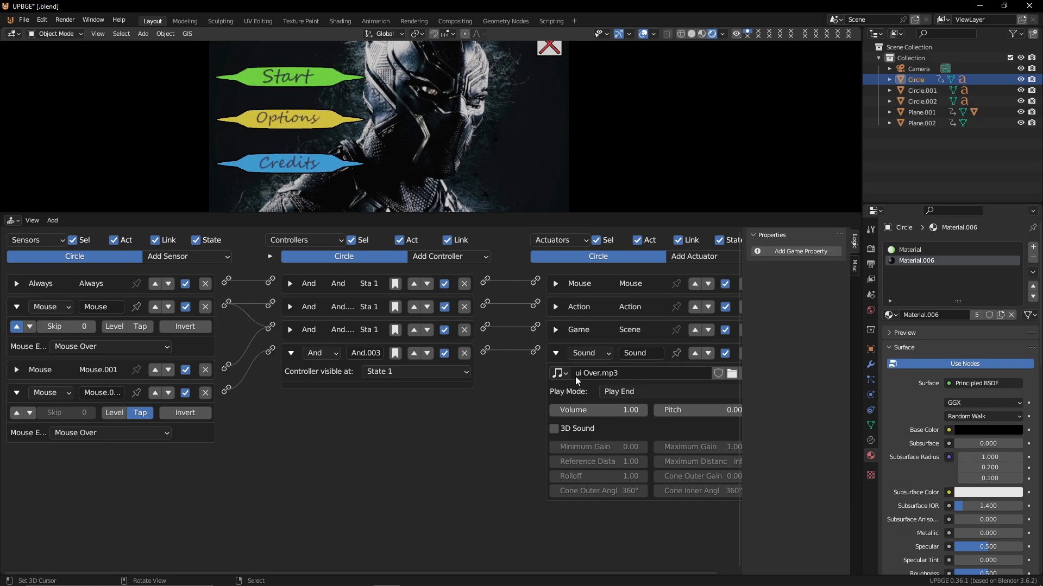
{"action": "key", "text": "Escape"}
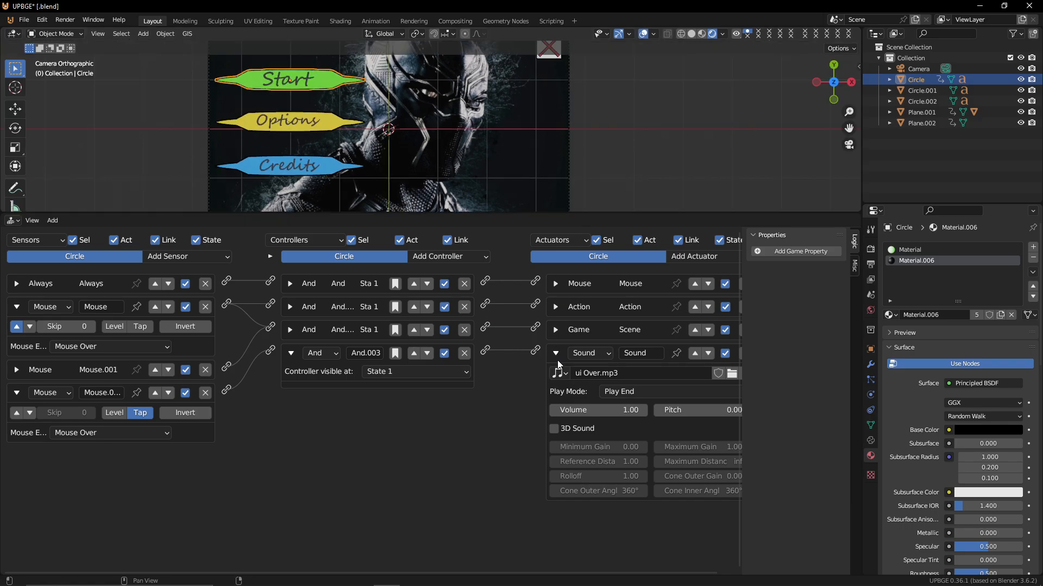
Add a second Sound actuator to the Start button playing ui click.mp3
{"action": "left_click", "coordinate": [555, 355]}
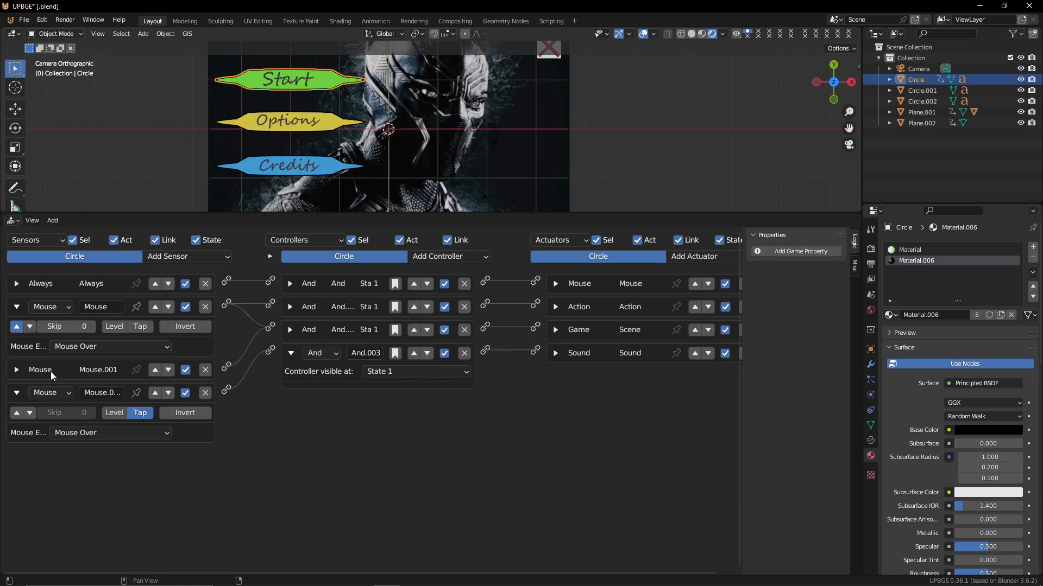
{"action": "left_click", "coordinate": [16, 371]}
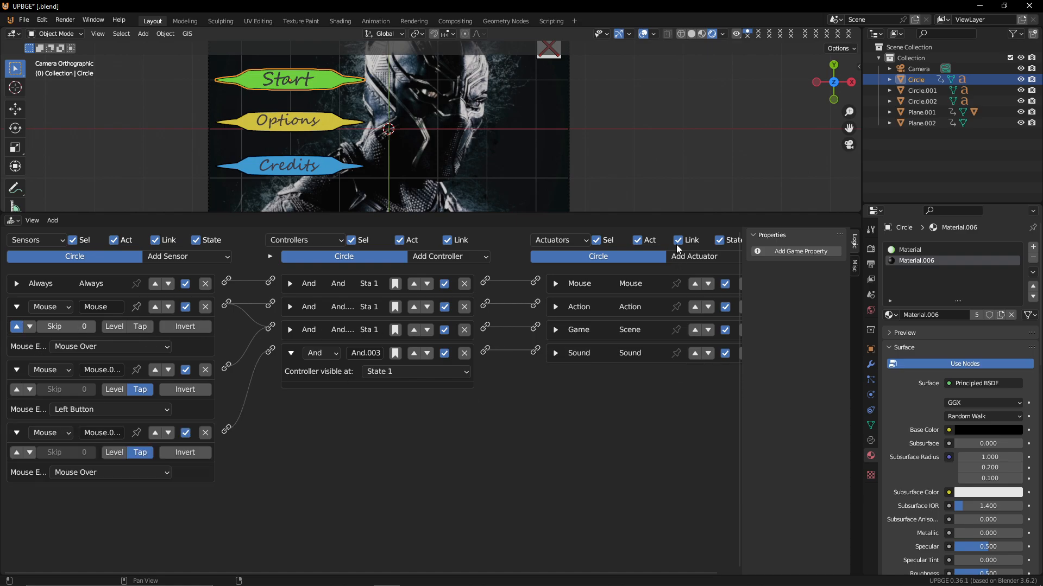
{"action": "left_click", "coordinate": [712, 260]}
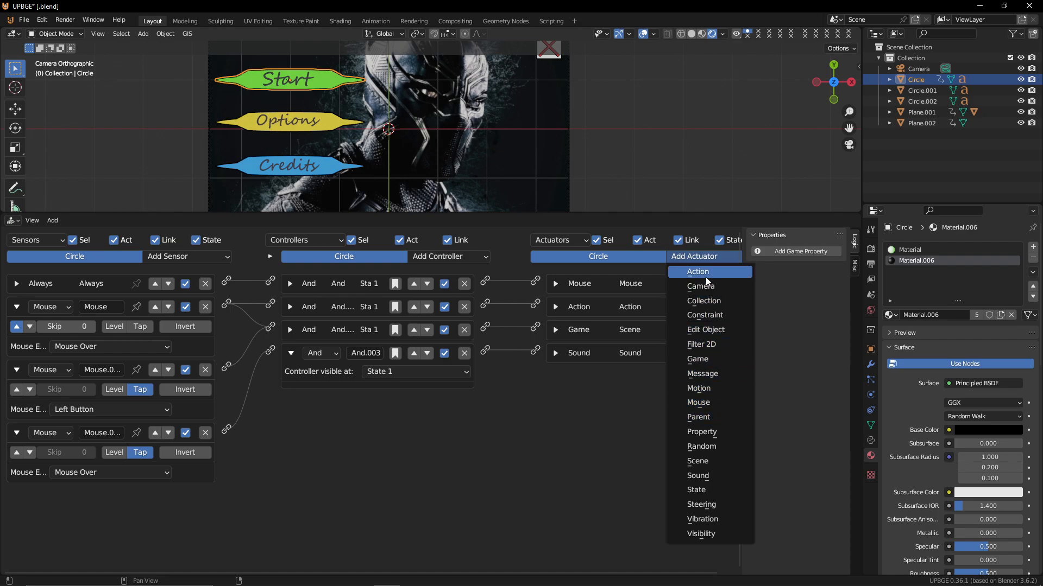
{"action": "left_click", "coordinate": [735, 479]}
{"action": "left_click", "coordinate": [609, 397]}
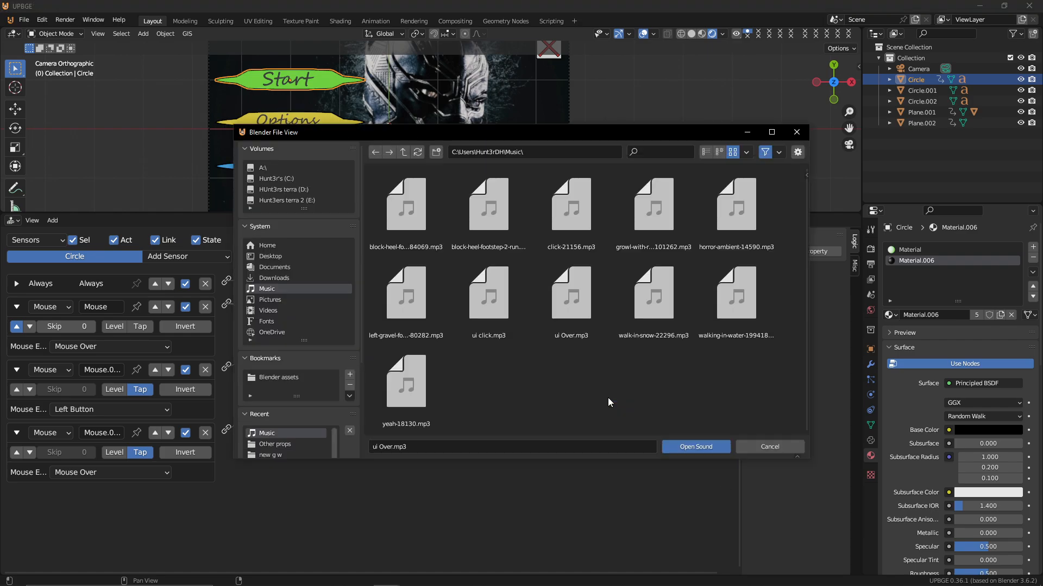
{"action": "left_click", "coordinate": [500, 285]}
{"action": "double_click", "coordinate": [500, 285]}
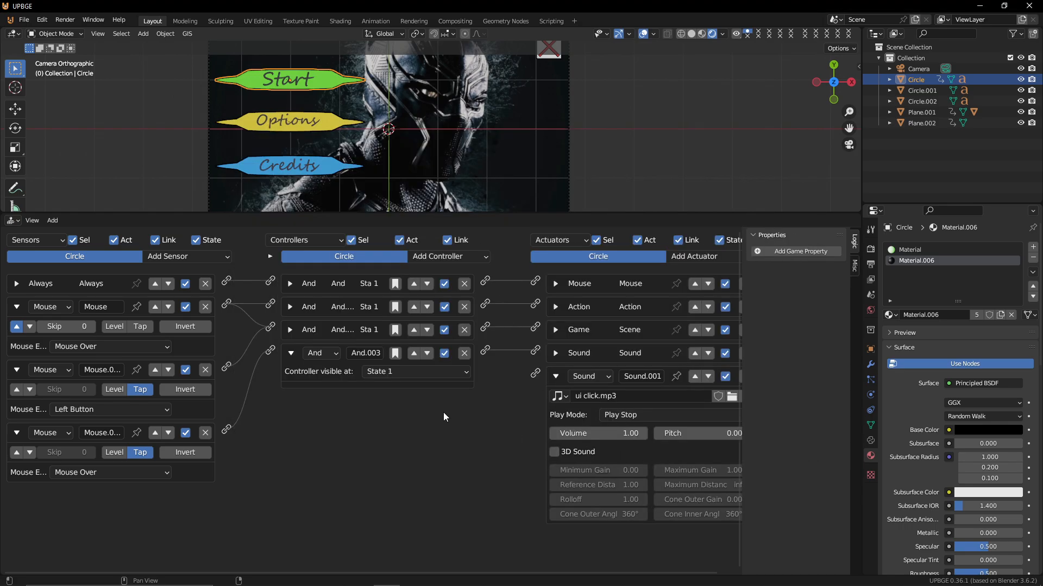
Set the click sound to Play End with volume 1.48 and wire the left-button Mouse sensor to it
{"action": "left_click", "coordinate": [644, 414]}
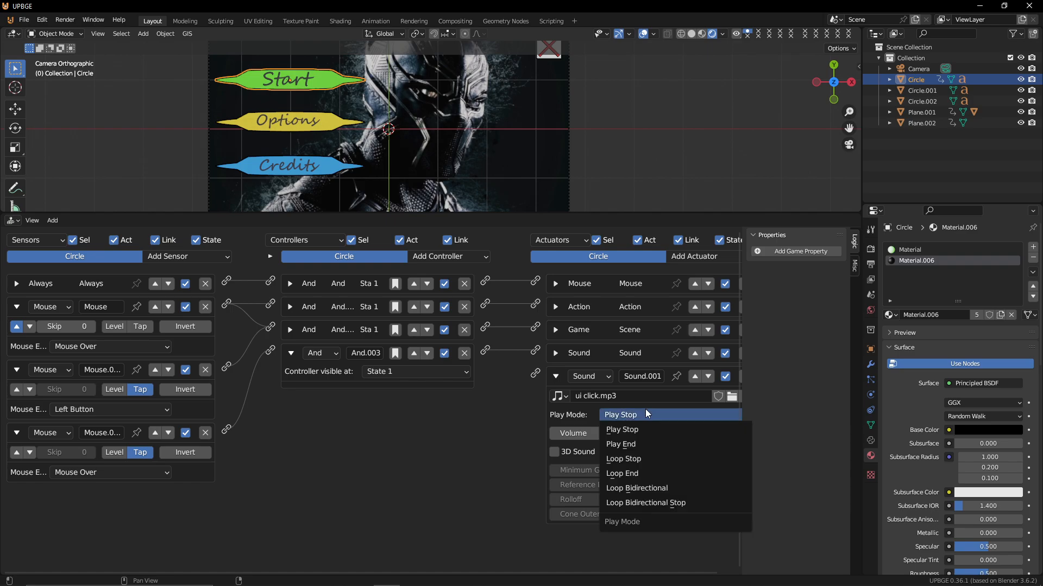
{"action": "left_click", "coordinate": [645, 415]}
{"action": "left_click", "coordinate": [644, 414]}
{"action": "left_click", "coordinate": [645, 445]}
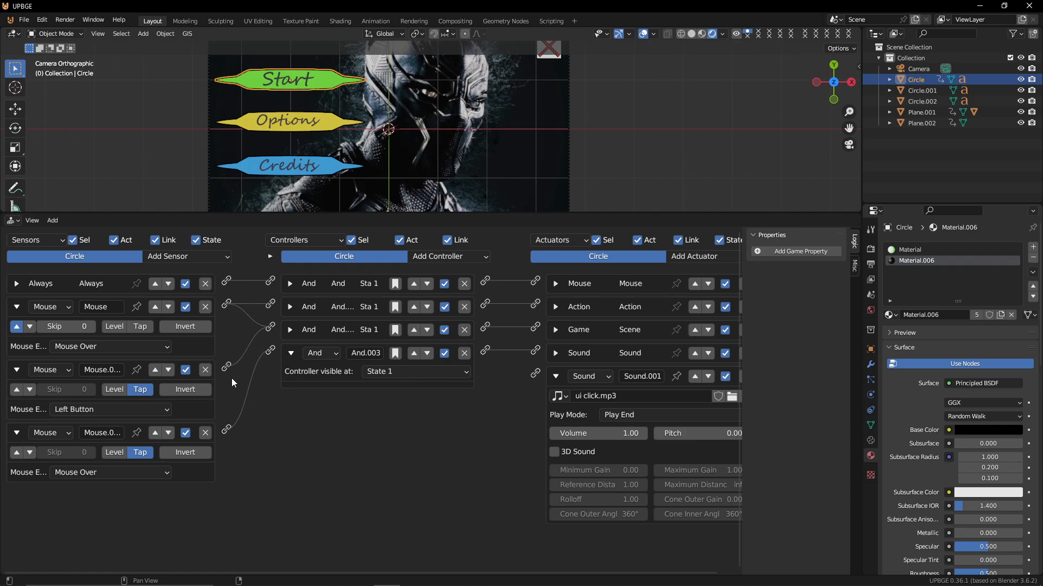
{"action": "left_click_drag", "start_coordinate": [226, 369], "coordinate": [535, 375]}
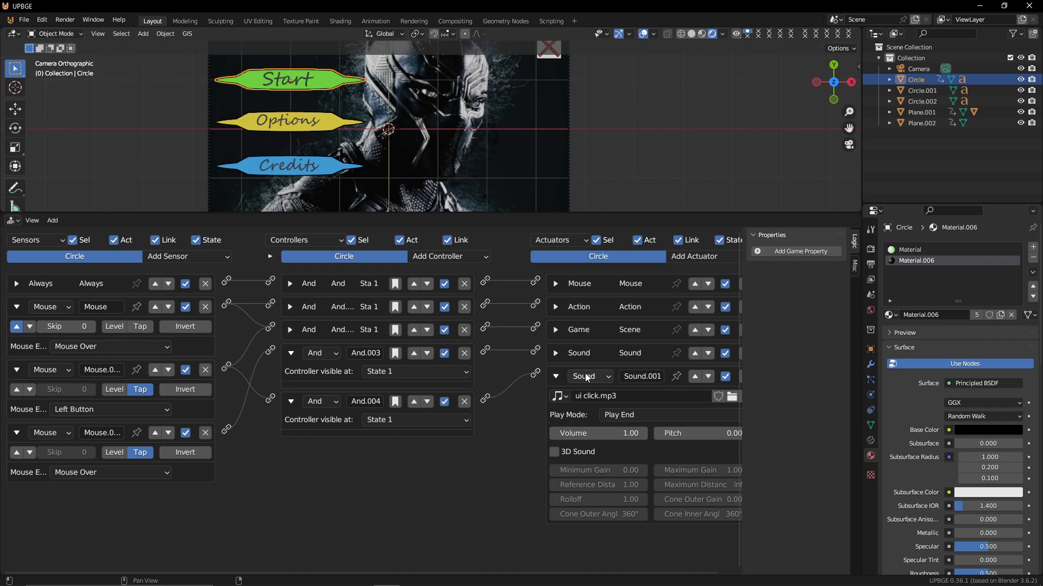
{"action": "left_click_drag", "start_coordinate": [597, 433], "coordinate": [624, 433]}
Play the game and click Start to test the click sound and level loading
{"action": "key", "text": "p"}
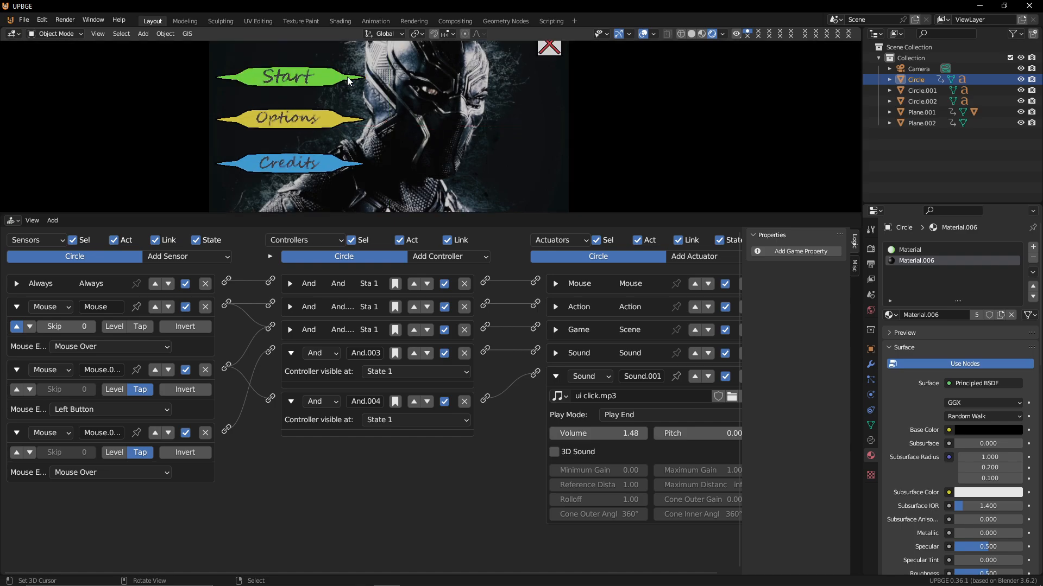
{"action": "left_click", "coordinate": [311, 70]}
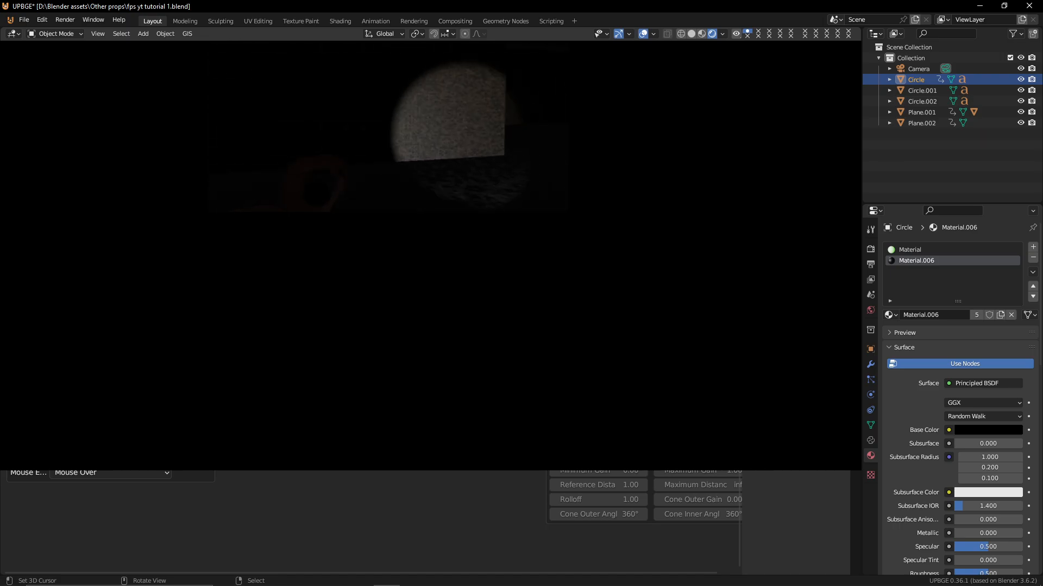
{"action": "key", "text": "Escape"}
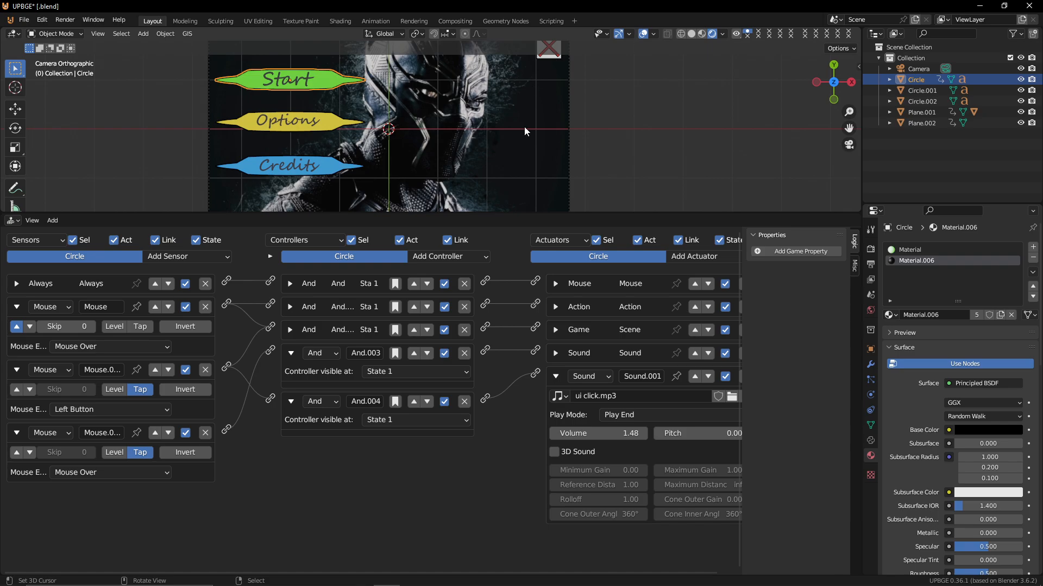
{"action": "left_click_drag", "start_coordinate": [537, 51], "coordinate": [549, 66]}
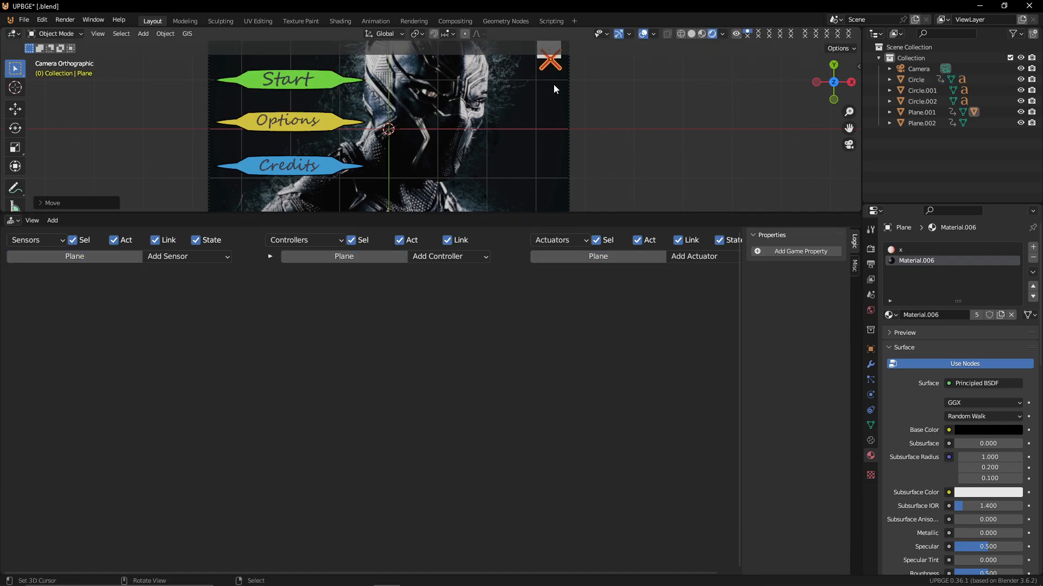
{"action": "key", "text": "ctrl+z"}
{"action": "left_click", "coordinate": [552, 61]}
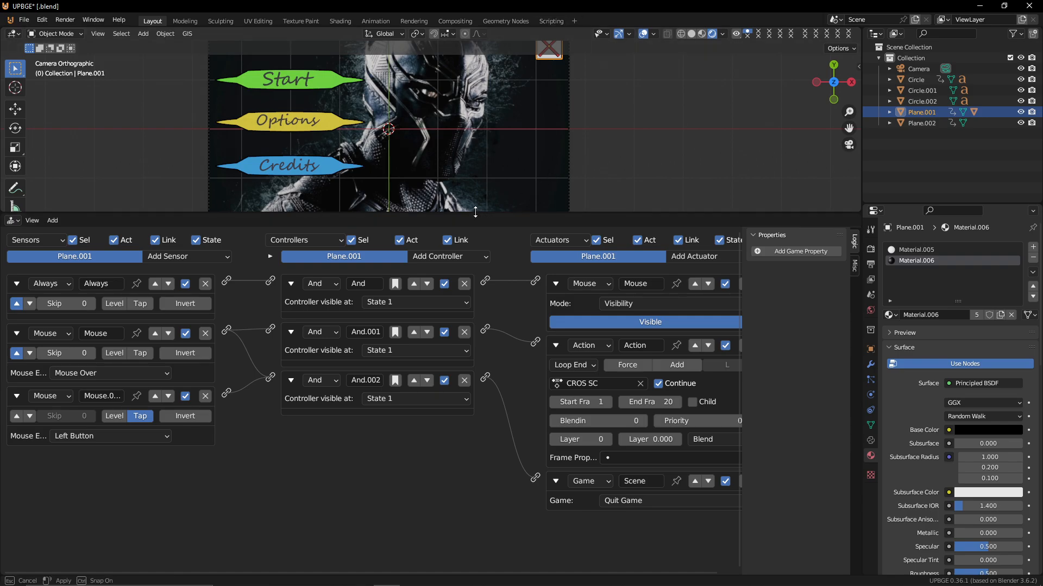
Duplicate the Start text, place the copy at the top centre of the menu and clear its parent
{"action": "left_click_drag", "start_coordinate": [482, 217], "coordinate": [482, 492]}
{"action": "scroll", "coordinate": [334, 239], "scroll_direction": "up", "scroll_amount": 2}
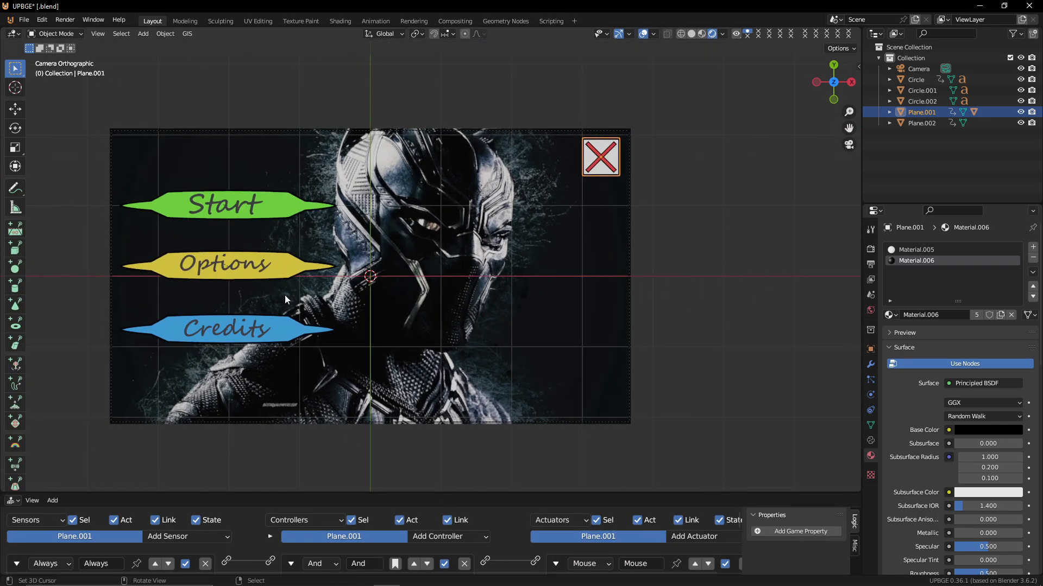
{"action": "left_click", "coordinate": [232, 207]}
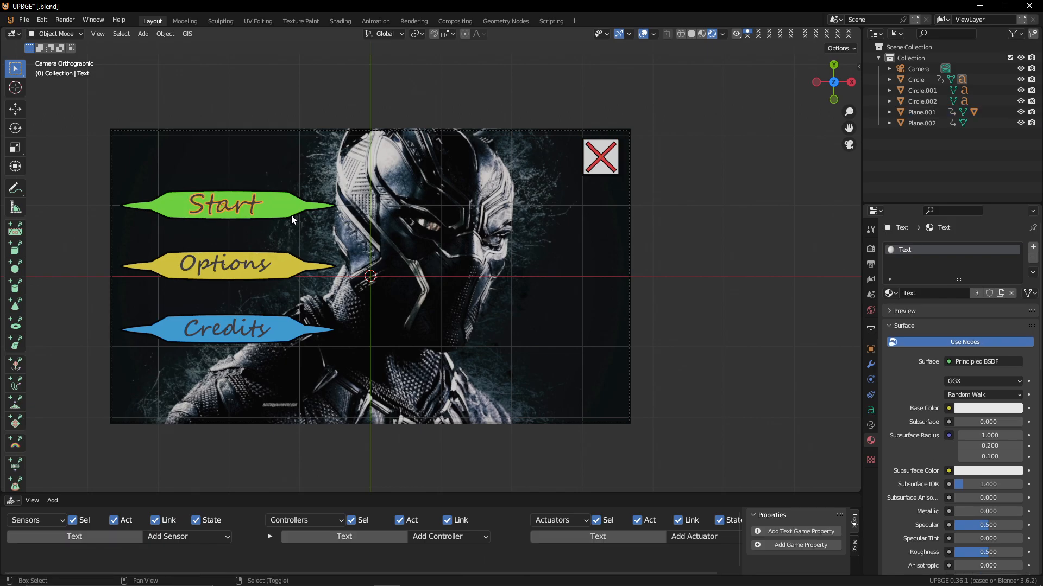
{"action": "key", "text": "g"}
{"action": "left_click", "coordinate": [439, 168]}
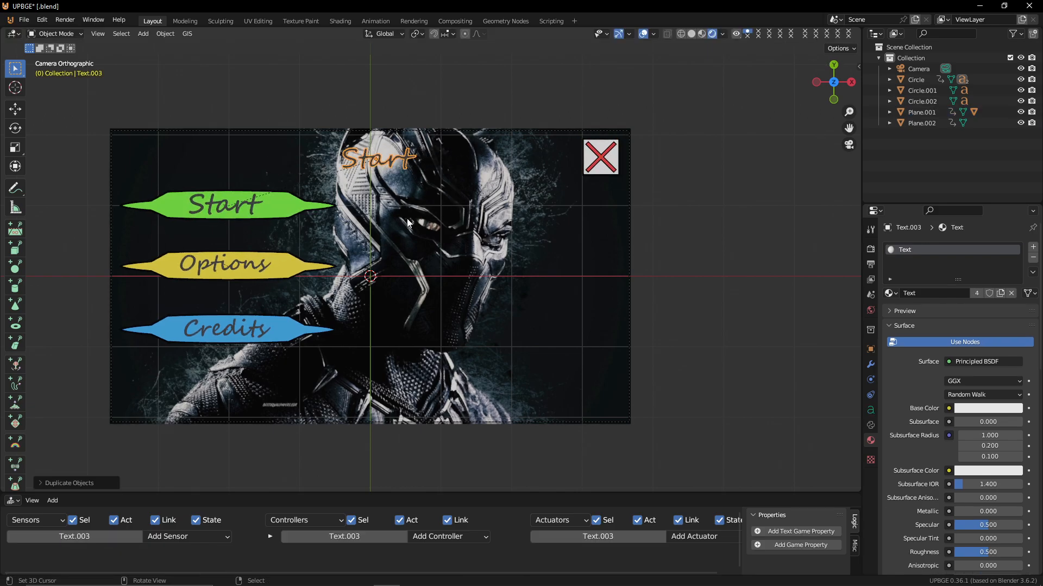
{"action": "key", "text": "alt+p"}
{"action": "left_click", "coordinate": [438, 201]}
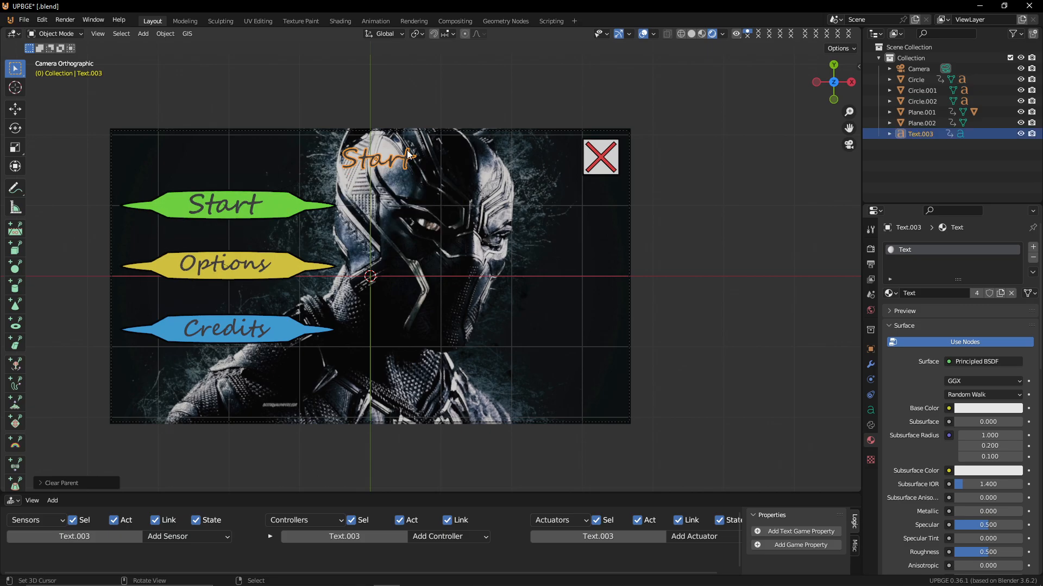
Edit the duplicated text so it reads SILENT FREAKSHOW
{"action": "key", "text": "Tab"}
{"action": "key", "text": "BackSpace"}
{"action": "key", "text": "BackSpace"}
{"action": "key", "text": "BackSpace"}
{"action": "key", "text": "BackSpace"}
{"action": "key", "text": "BackSpace"}
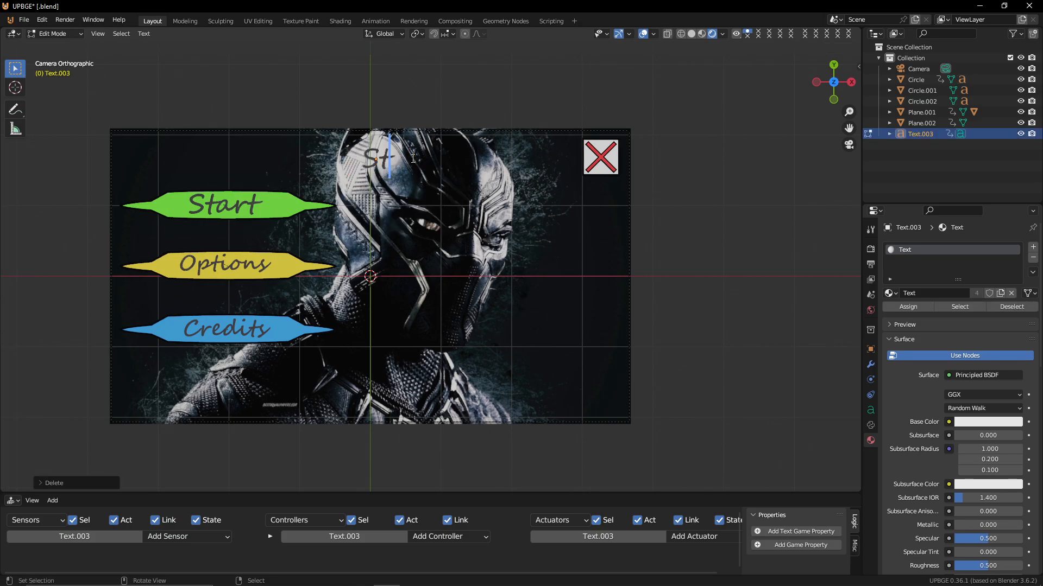
{"action": "type", "text": "ULEN"}
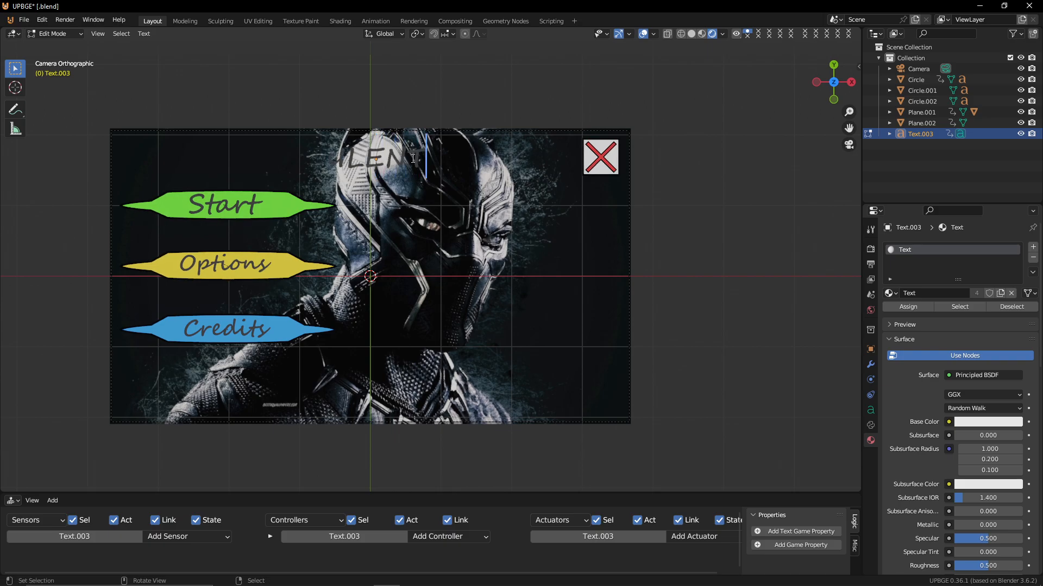
{"action": "type", "text": "T"}
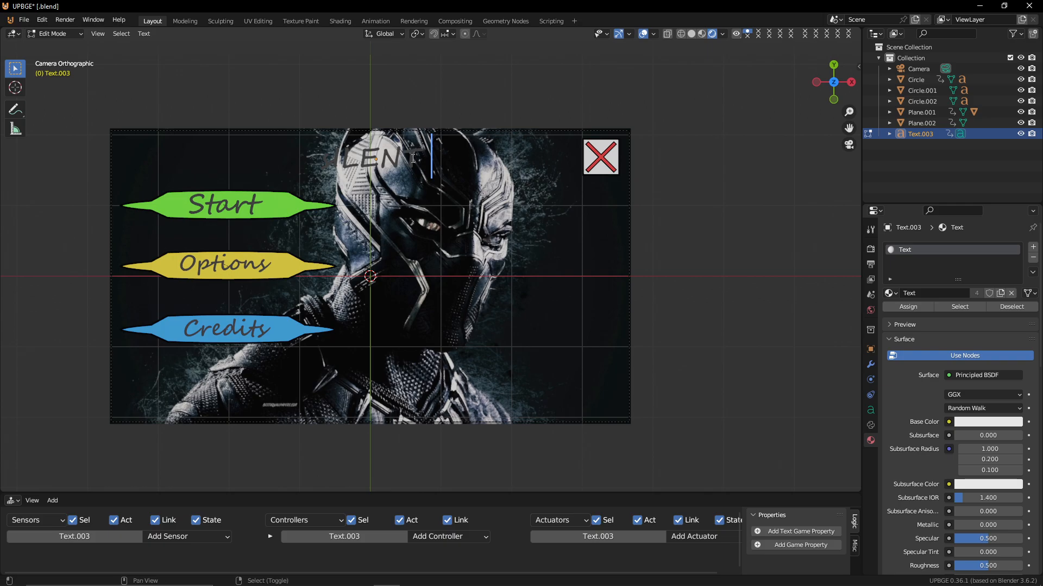
{"action": "type", "text": "A"}
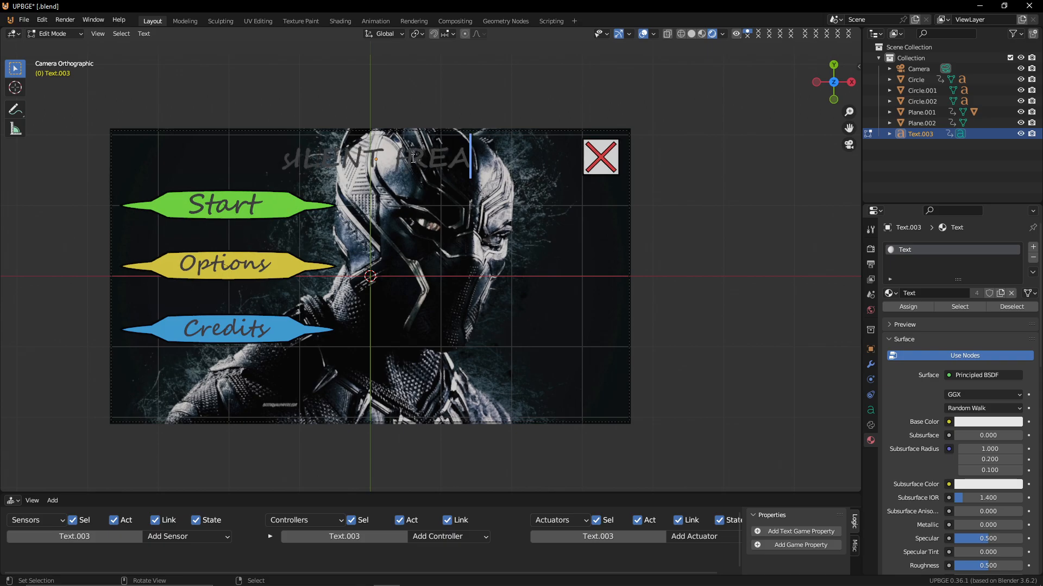
{"action": "type", "text": "REAKSHO"}
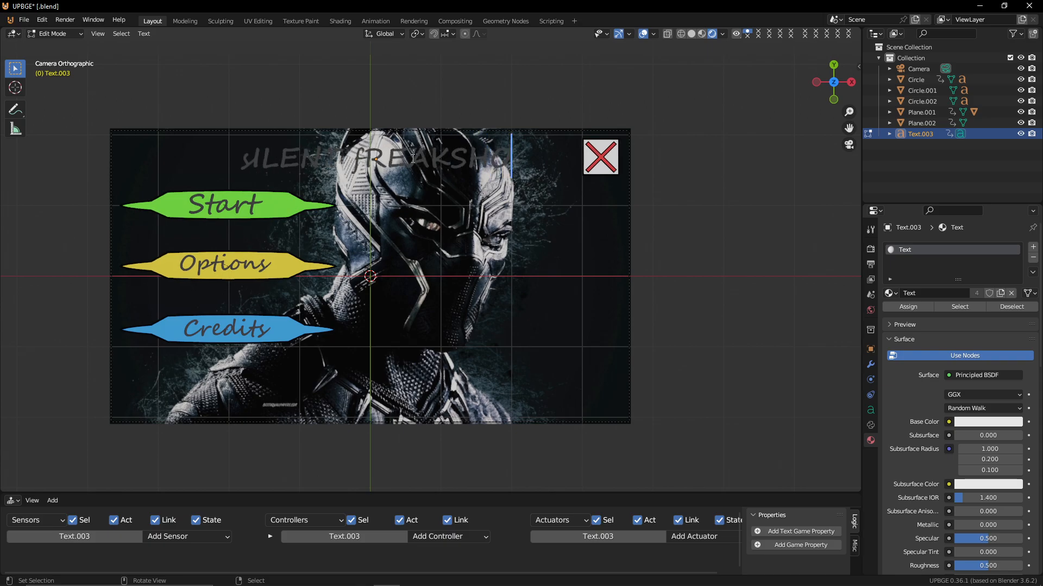
{"action": "type", "text": "W"}
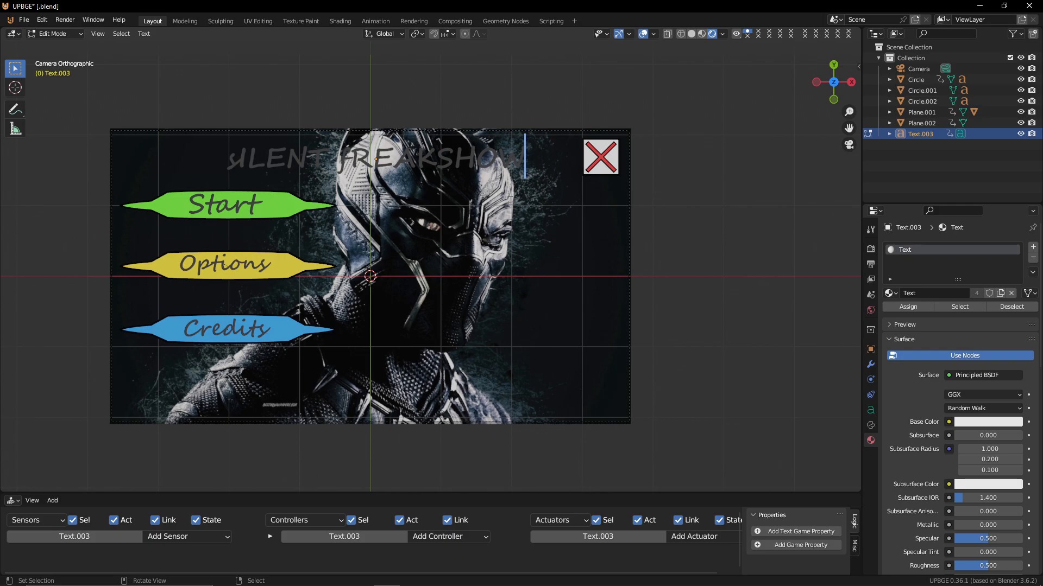
{"action": "left_click", "coordinate": [269, 147]}
{"action": "left_click_drag", "start_coordinate": [239, 159], "coordinate": [191, 177]}
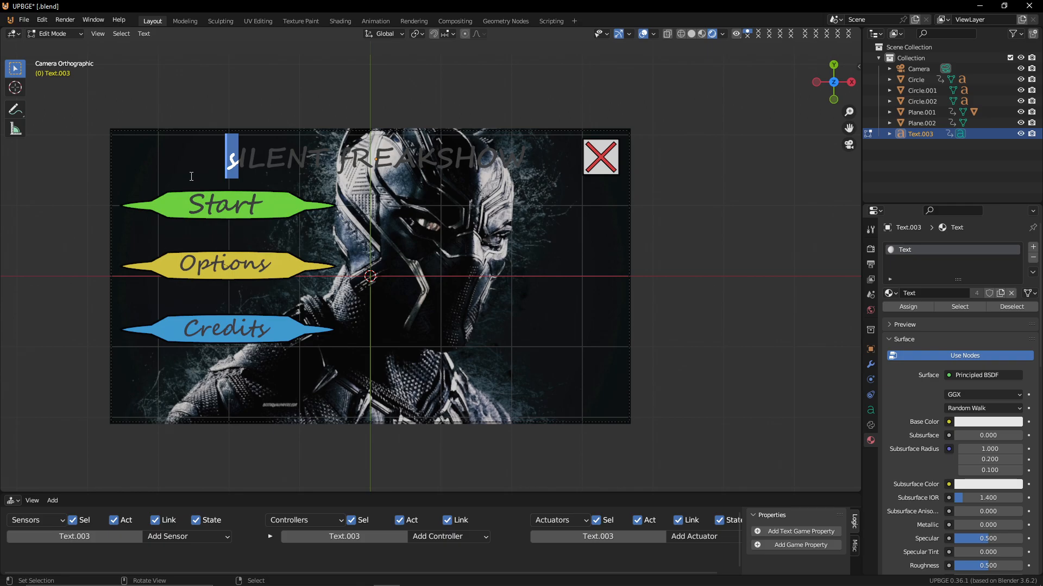
{"action": "key", "text": "Right"}
{"action": "key", "text": "Right"}
{"action": "key", "text": "Right"}
{"action": "key", "text": "Right"}
{"action": "key", "text": "Right"}
{"action": "key", "text": "Right"}
{"action": "key", "text": "Right"}
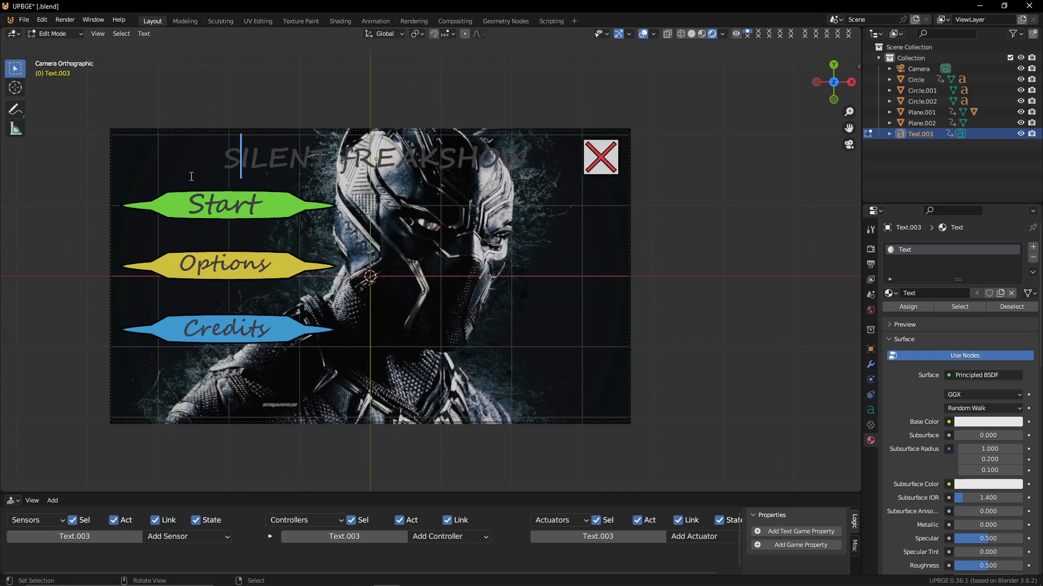
{"action": "key", "text": "Right"}
{"action": "key", "text": "Right"}
{"action": "key", "text": "Right"}
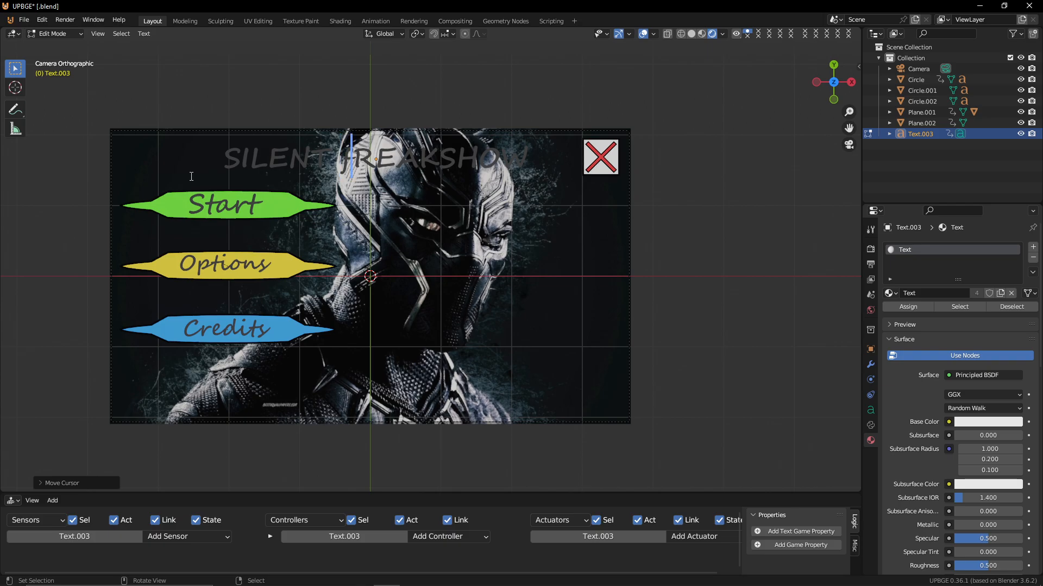
{"action": "key", "text": "Right"}
{"action": "key", "text": "Right"}
{"action": "key", "text": "Right"}
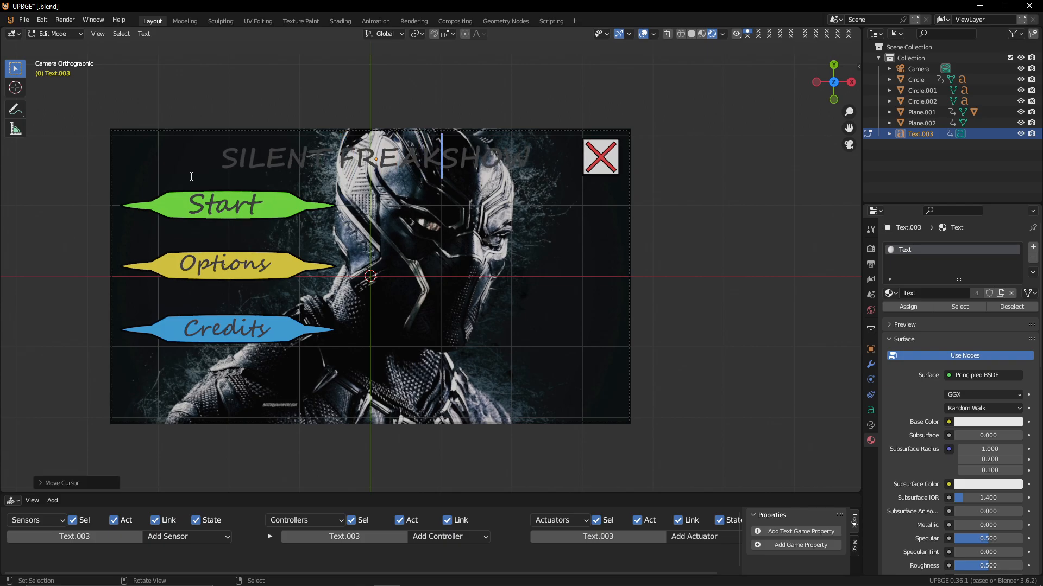
{"action": "key", "text": "Right"}
{"action": "key", "text": "Right"}
{"action": "key", "text": "Right"}
{"action": "key", "text": "Tab"}
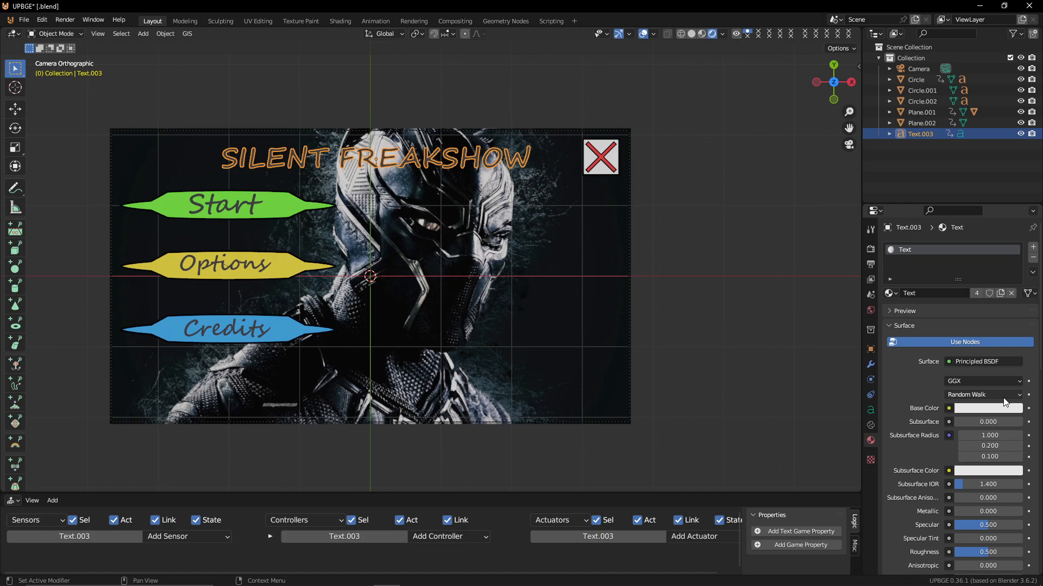
Try setting the text material's emission colour to pink, then return it to black
{"action": "scroll", "coordinate": [994, 438], "scroll_direction": "down", "scroll_amount": 4}
{"action": "scroll", "coordinate": [995, 438], "scroll_direction": "down", "scroll_amount": 9}
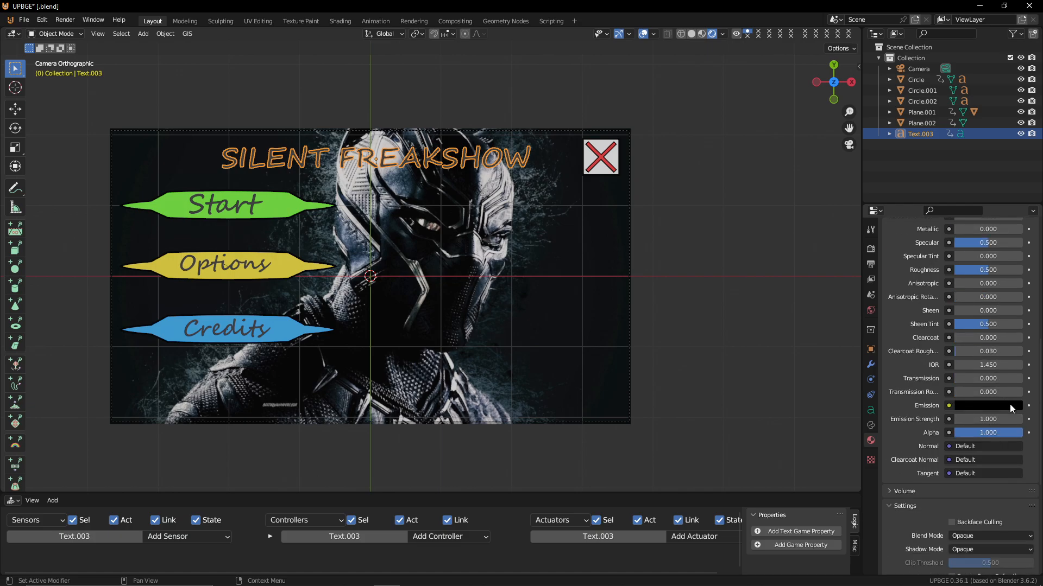
{"action": "left_click", "coordinate": [1011, 406]}
{"action": "left_click_drag", "start_coordinate": [1012, 299], "coordinate": [1013, 251]}
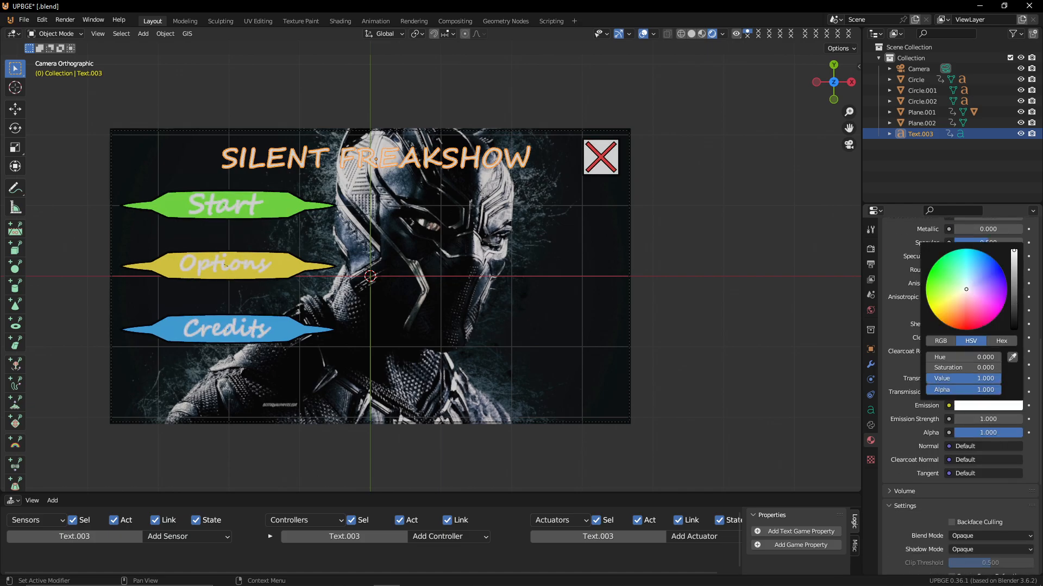
{"action": "left_click_drag", "start_coordinate": [979, 306], "coordinate": [989, 323]}
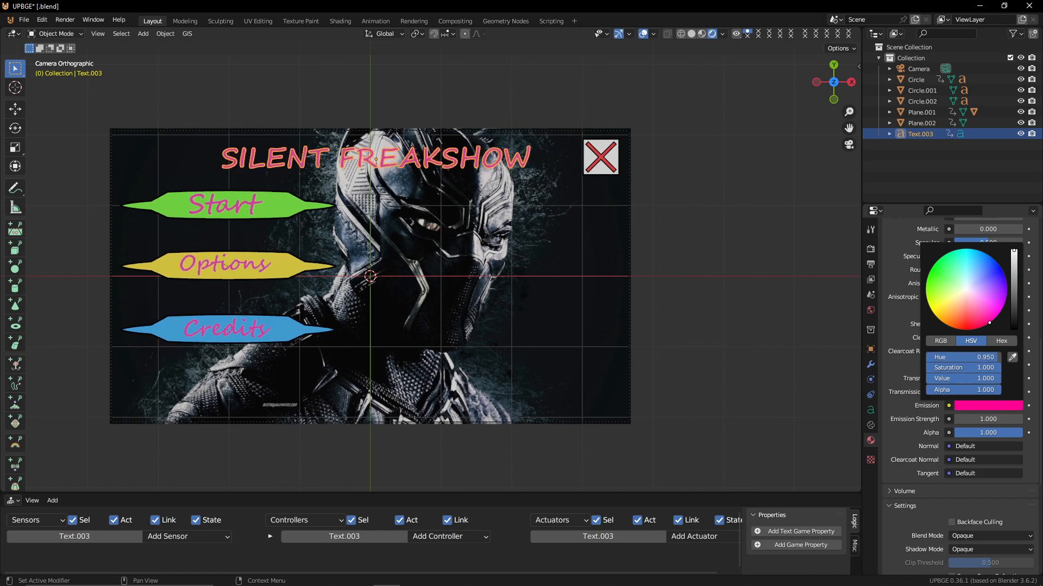
{"action": "left_click", "coordinate": [1000, 411]}
{"action": "left_click_drag", "start_coordinate": [1015, 324], "coordinate": [1013, 333]}
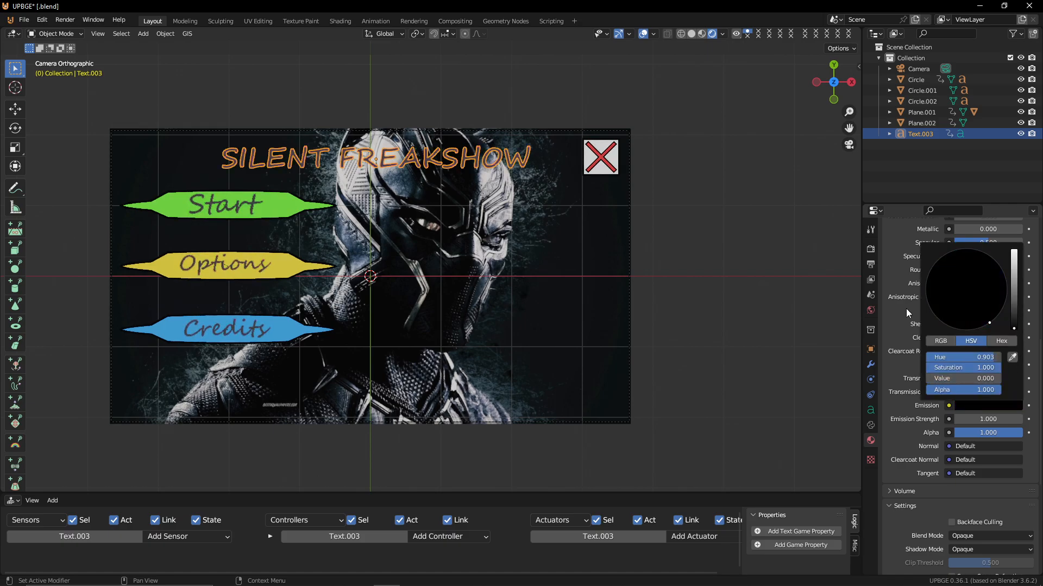
Set the title's emission colour to full-brightness blue
{"action": "scroll", "coordinate": [991, 265], "scroll_direction": "up", "scroll_amount": 10}
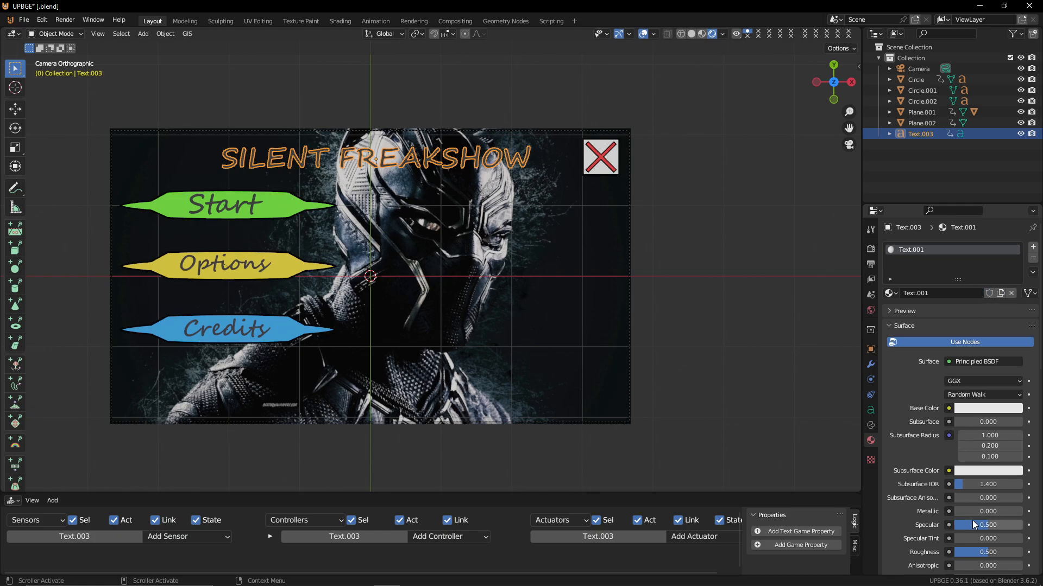
{"action": "scroll", "coordinate": [977, 422], "scroll_direction": "down", "scroll_amount": 9}
{"action": "left_click", "coordinate": [996, 492]}
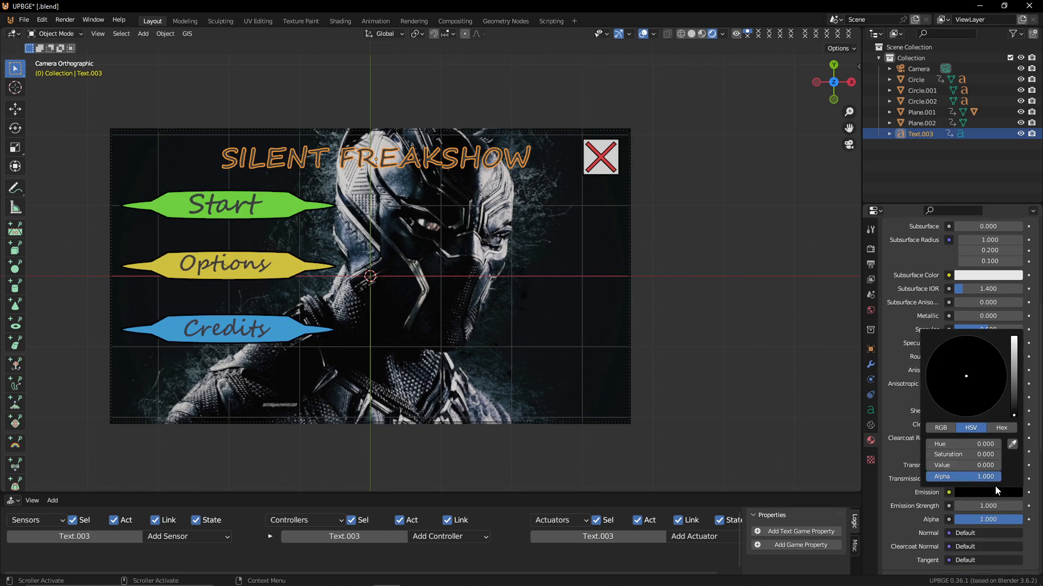
{"action": "left_click_drag", "start_coordinate": [1013, 369], "coordinate": [1013, 337]}
{"action": "left_click", "coordinate": [961, 416]}
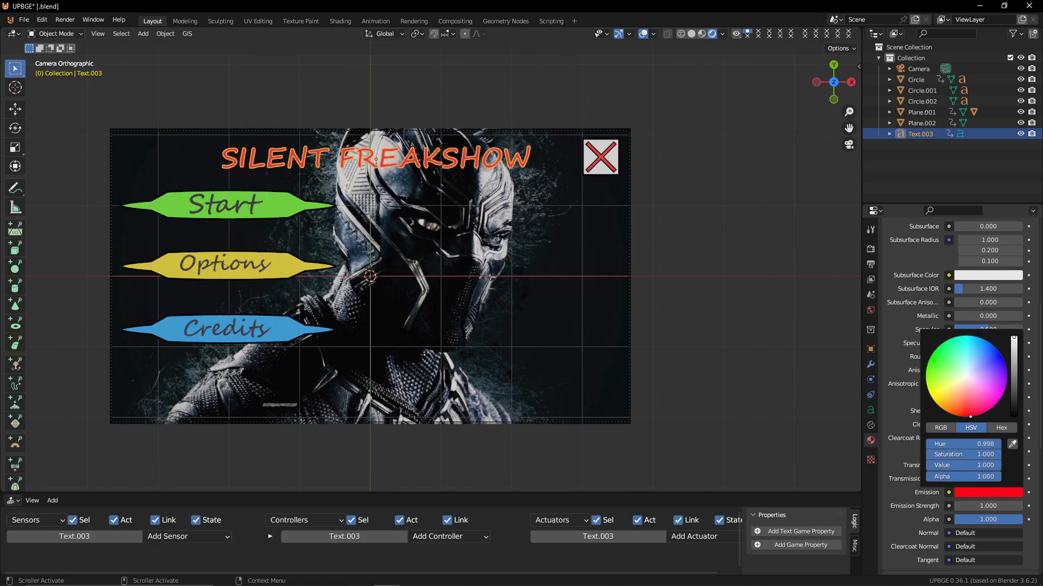
{"action": "left_click", "coordinate": [1004, 362]}
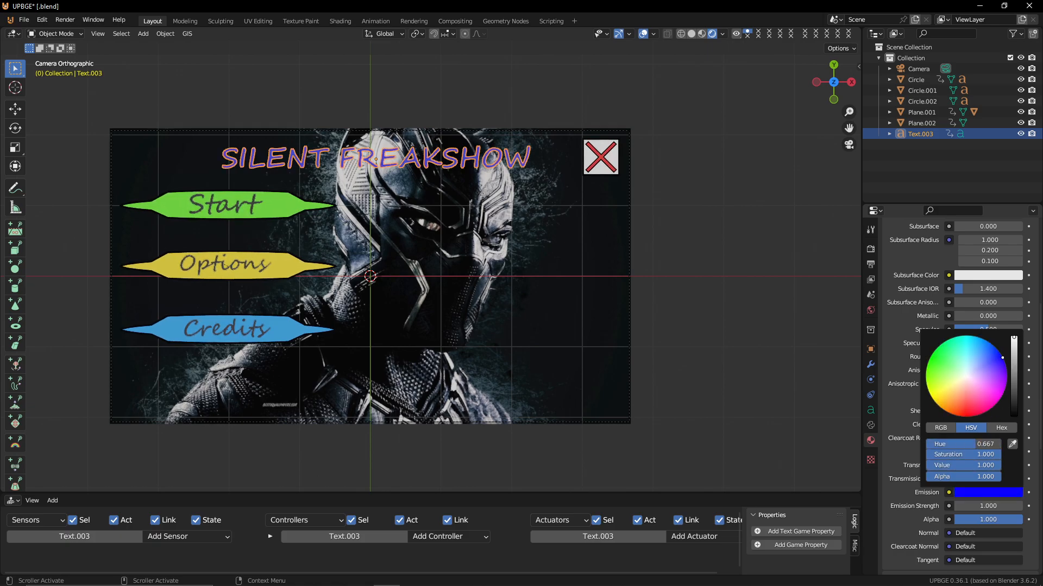
Scale the title up and move it so it sits centred above the buttons
{"action": "key", "text": "s"}
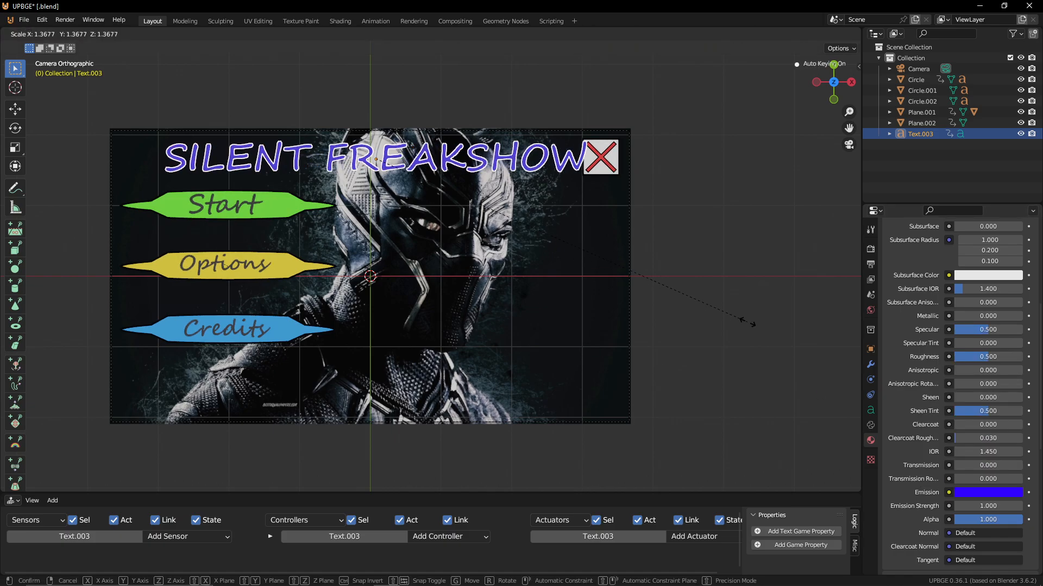
{"action": "left_click", "coordinate": [722, 318]}
{"action": "key", "text": "g"}
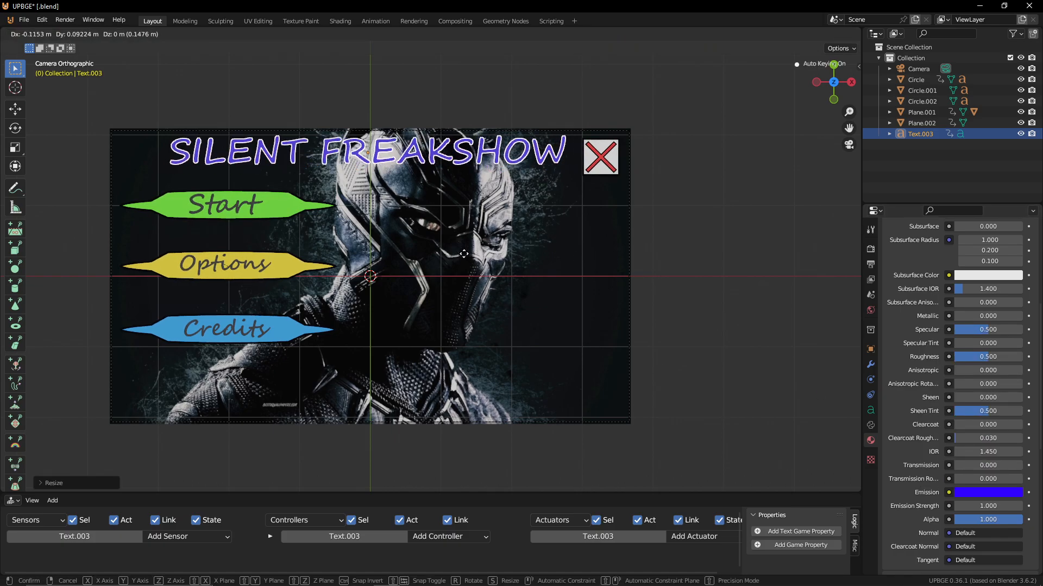
{"action": "left_click", "coordinate": [464, 253]}
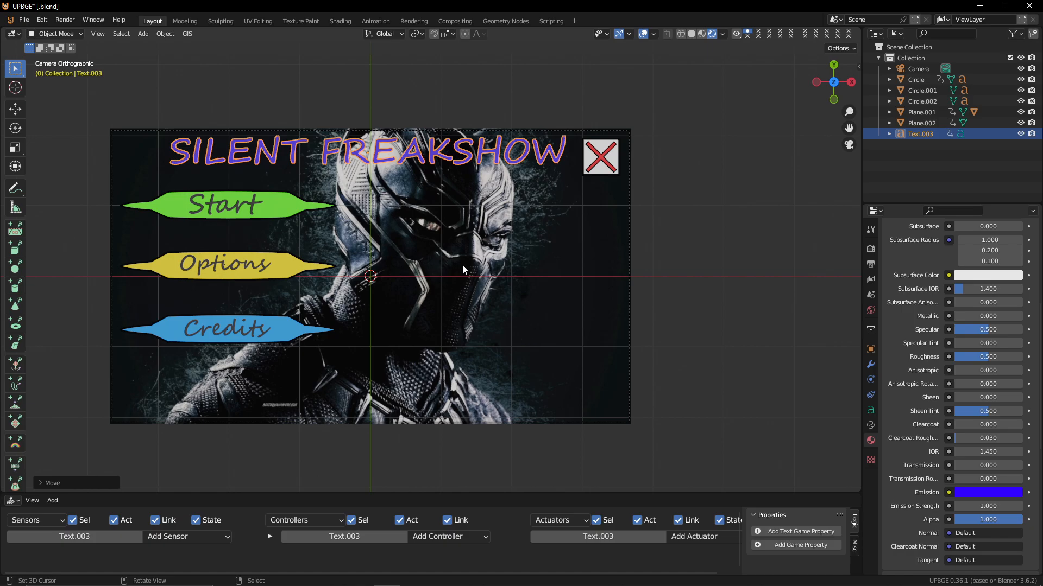
Select the background image plane and add an Always sensor to it
{"action": "left_click", "coordinate": [498, 311]}
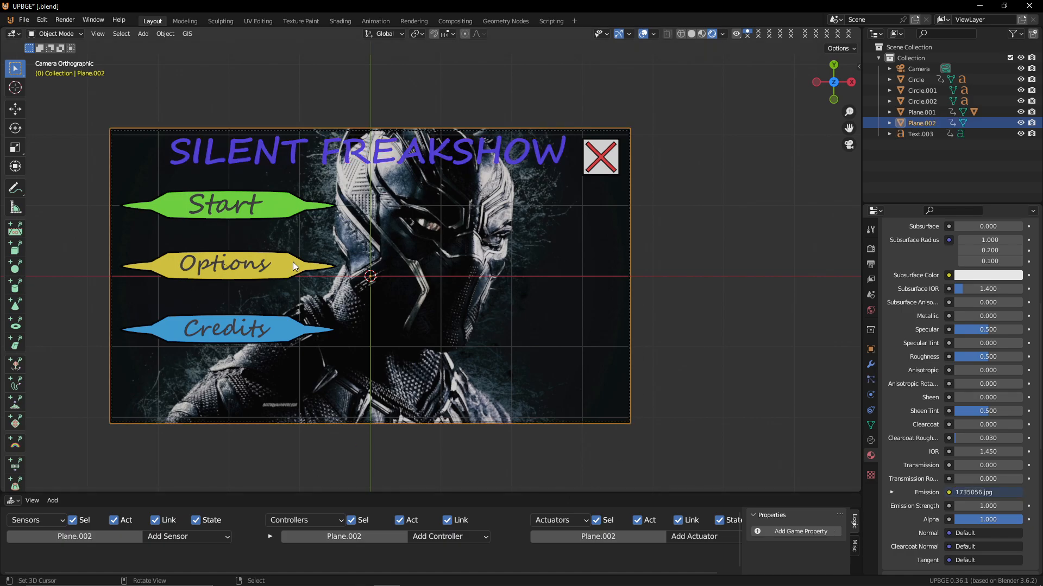
{"action": "left_click", "coordinate": [407, 488]}
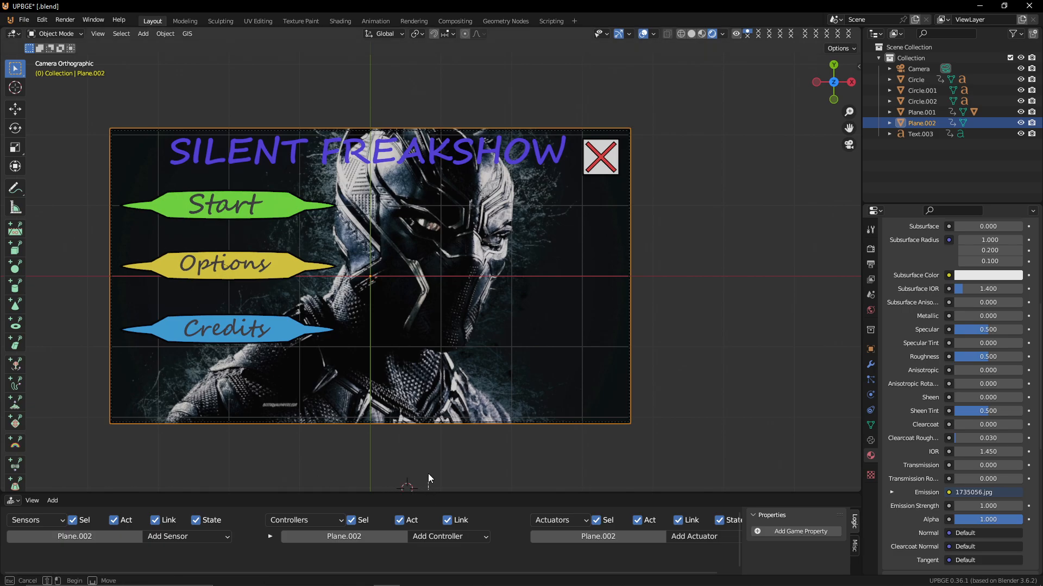
{"action": "left_click_drag", "start_coordinate": [427, 493], "coordinate": [443, 298]}
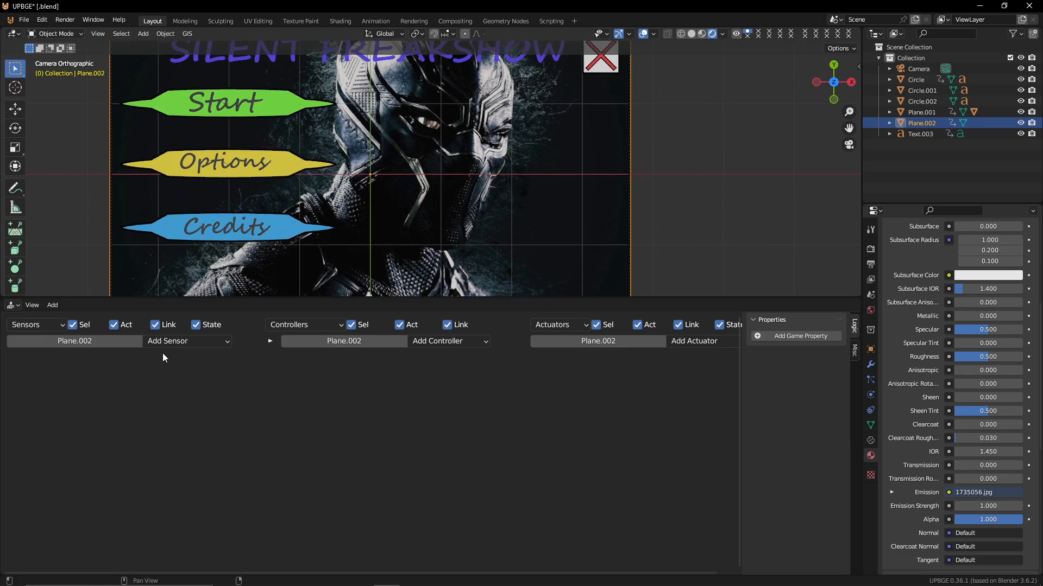
{"action": "left_click", "coordinate": [155, 346]}
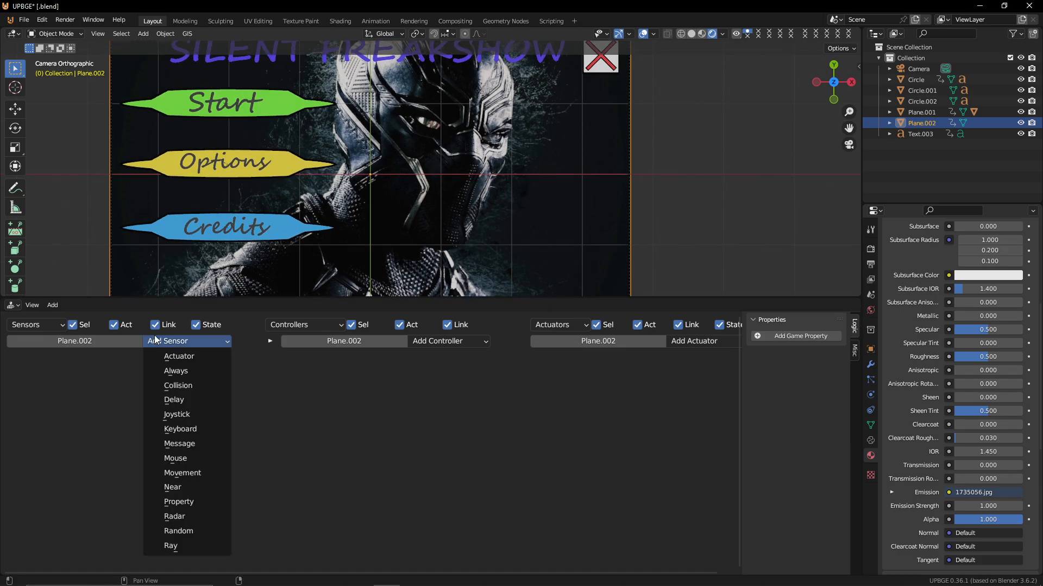
{"action": "left_click", "coordinate": [179, 370]}
{"action": "left_click", "coordinate": [17, 389]}
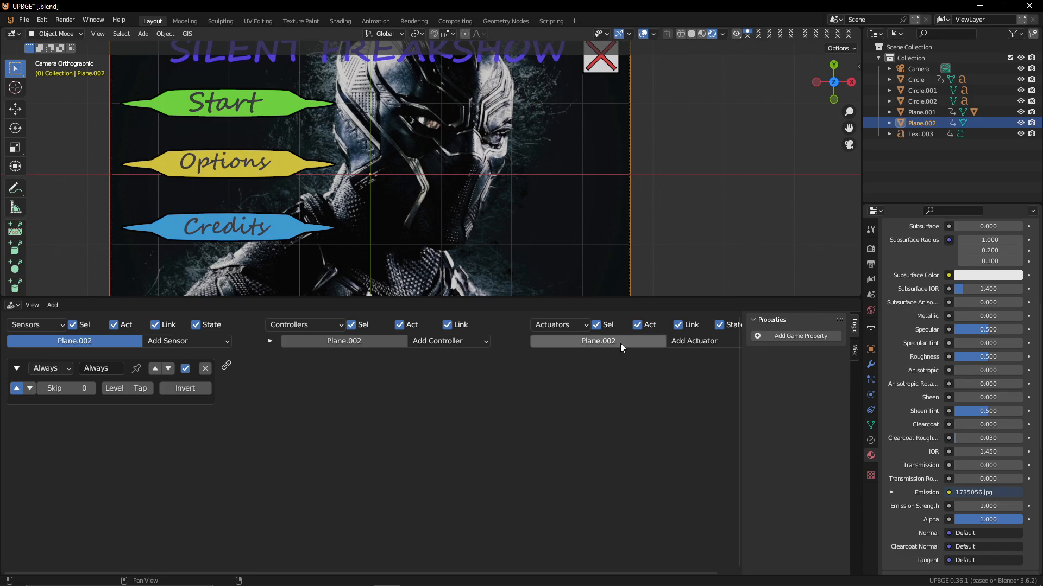
Add a Sound actuator to the background and wire the Always sensor to it
{"action": "left_click", "coordinate": [692, 341]}
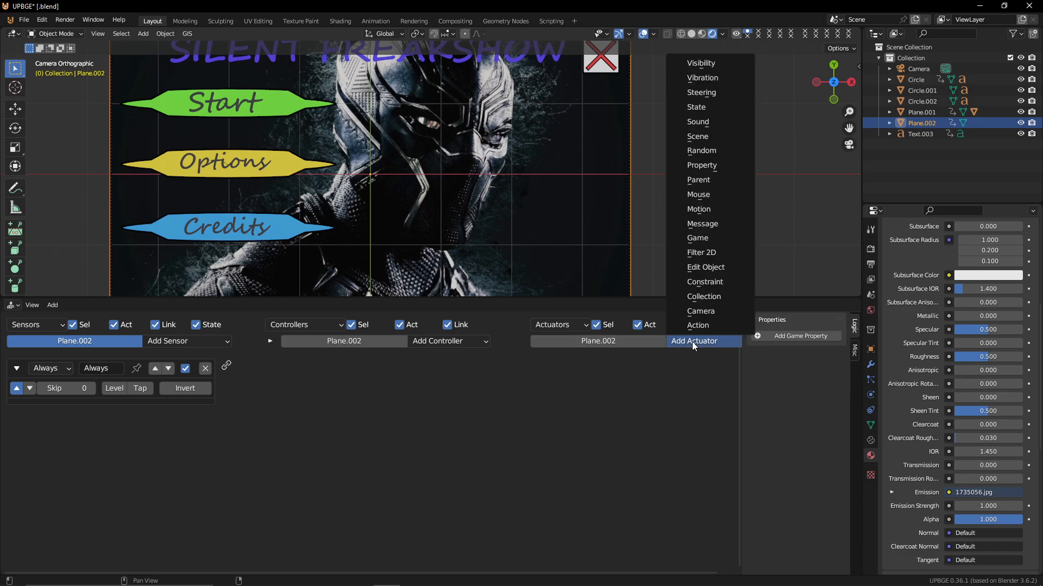
{"action": "left_click", "coordinate": [708, 121]}
{"action": "left_click_drag", "start_coordinate": [226, 369], "coordinate": [535, 366]}
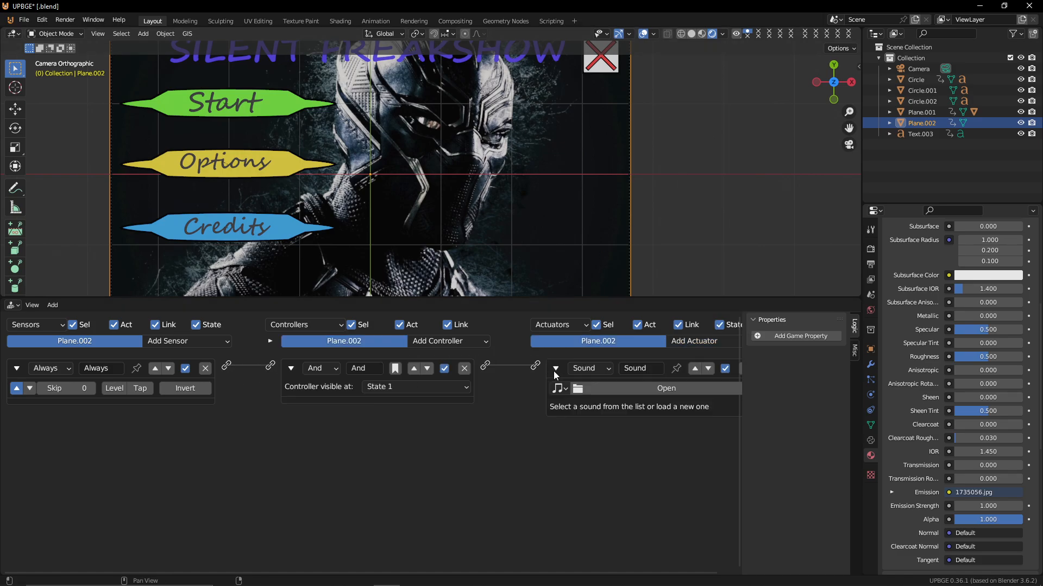
Load yeah-18130.mp3 as the background's sound file
{"action": "left_click", "coordinate": [690, 389]}
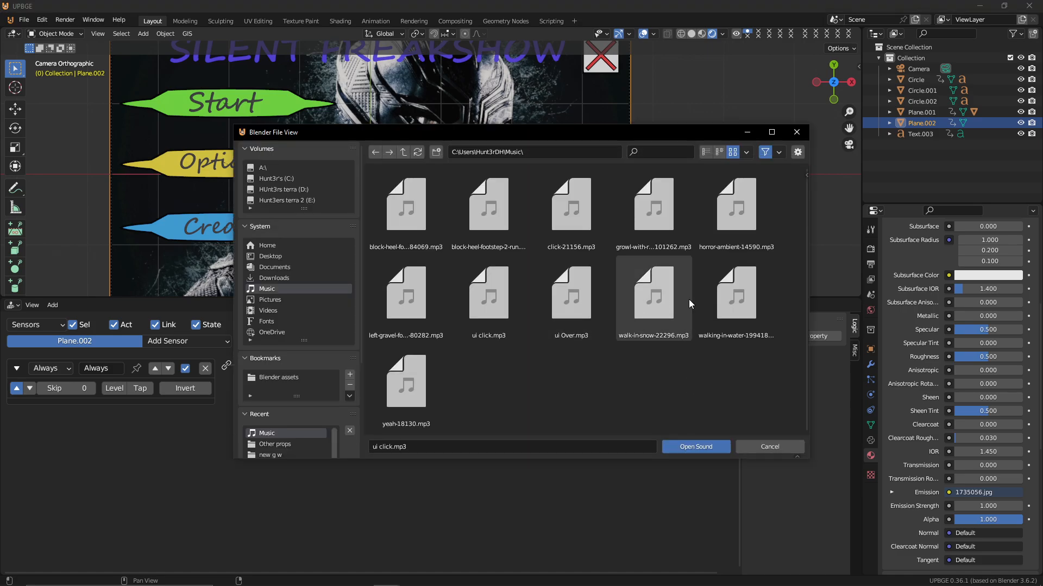
{"action": "left_click", "coordinate": [719, 152]}
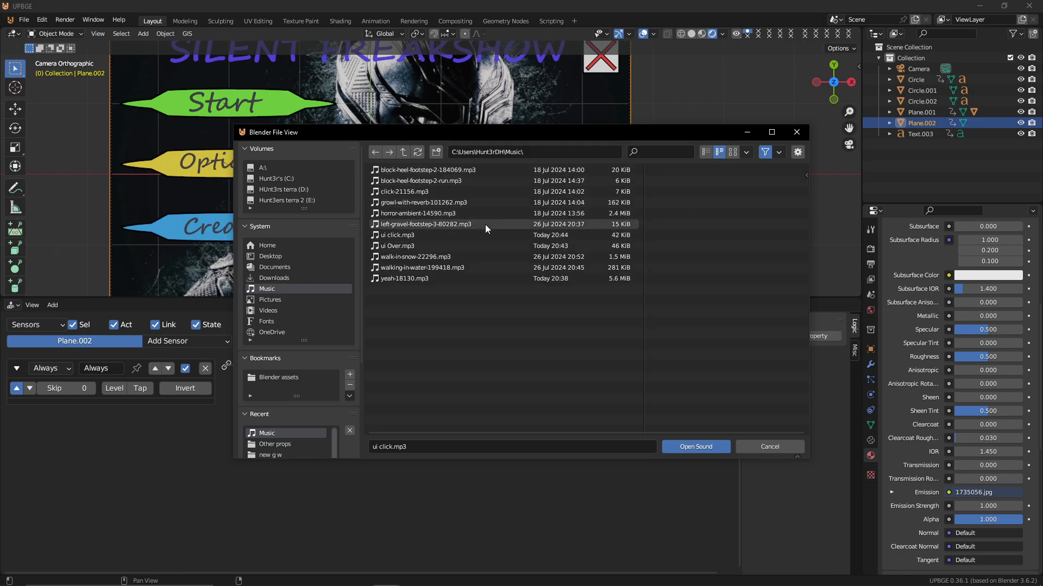
{"action": "double_click", "coordinate": [484, 276]}
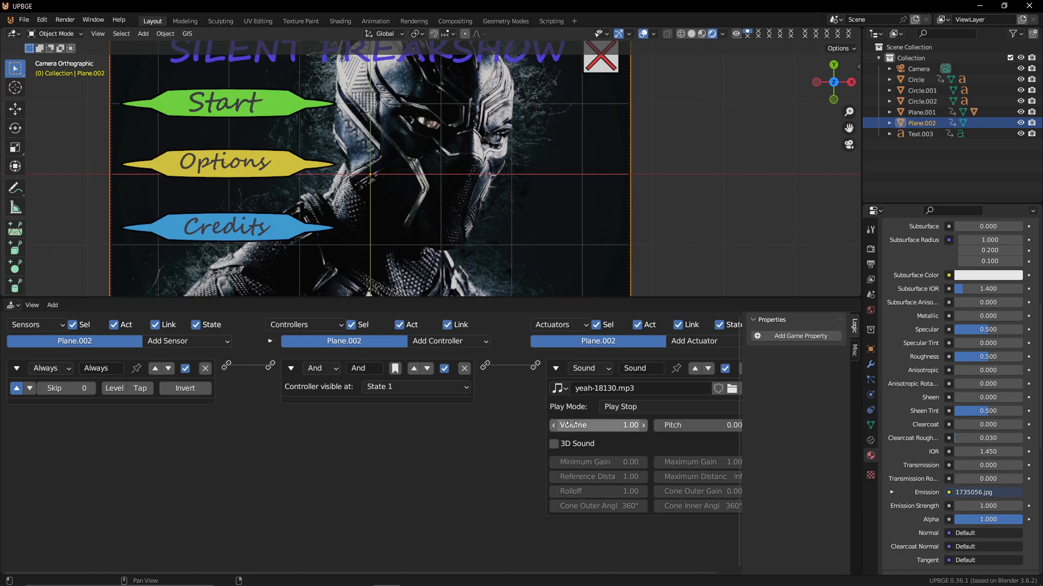
Set the sound's play mode to Loop Stop and test-run the game
{"action": "left_click", "coordinate": [651, 408]}
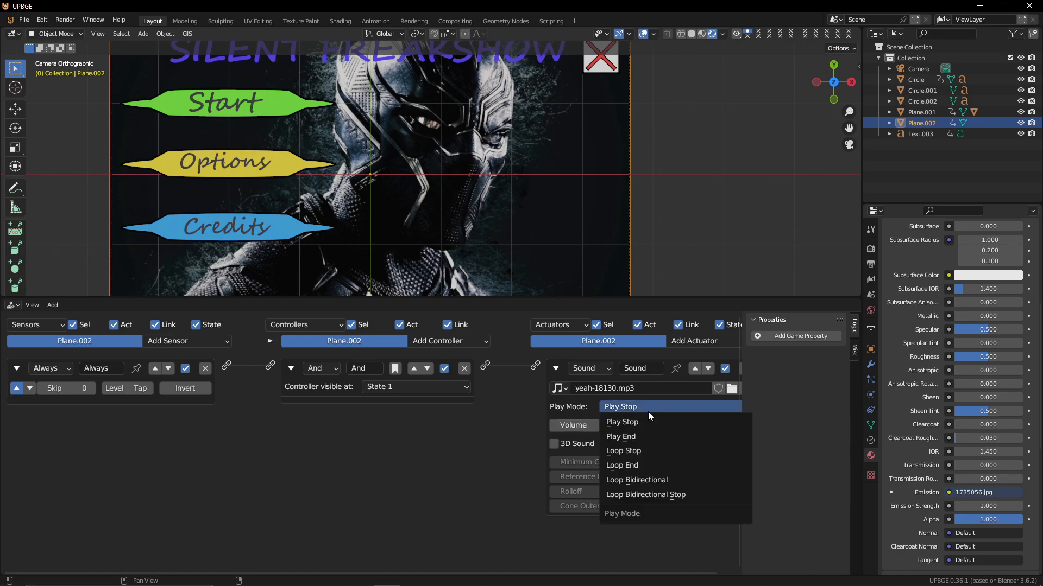
{"action": "left_click", "coordinate": [649, 452]}
{"action": "key", "text": "p"}
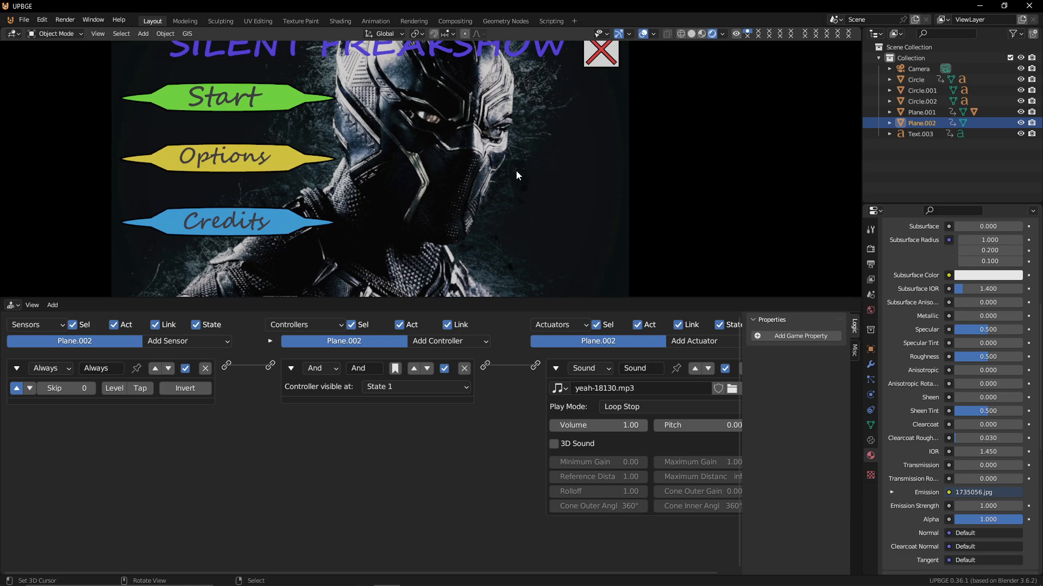
{"action": "key", "text": "Escape"}
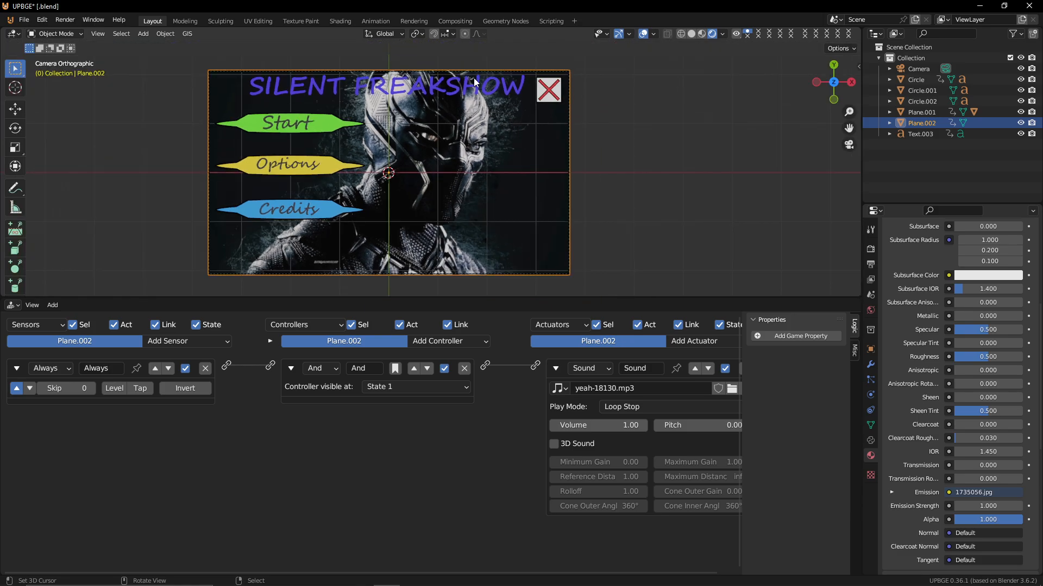
Select the SILENT FREAKSHOW title text and add an Always sensor to it
{"action": "left_click", "coordinate": [478, 80]}
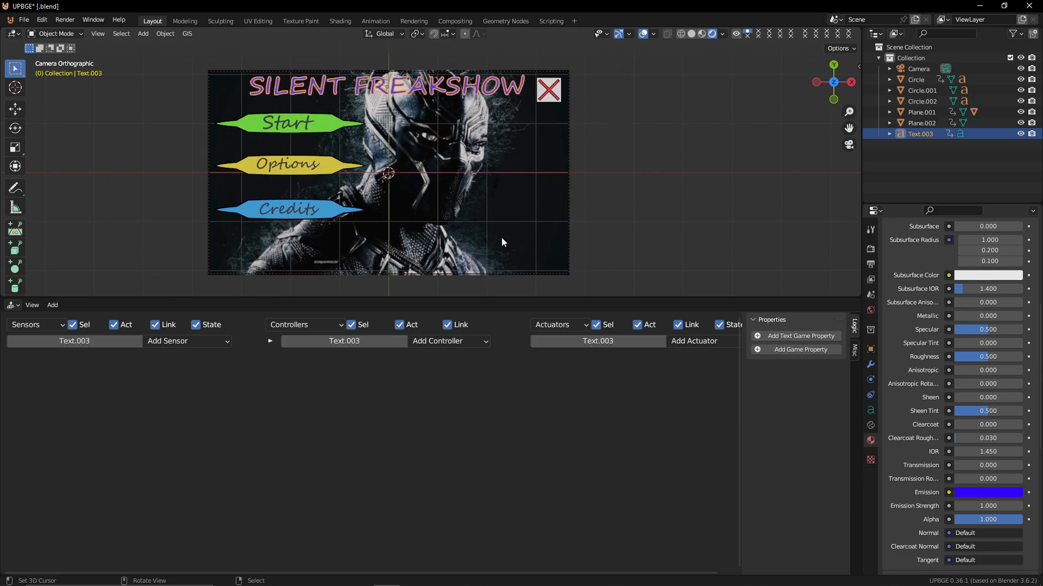
{"action": "left_click", "coordinate": [174, 341]}
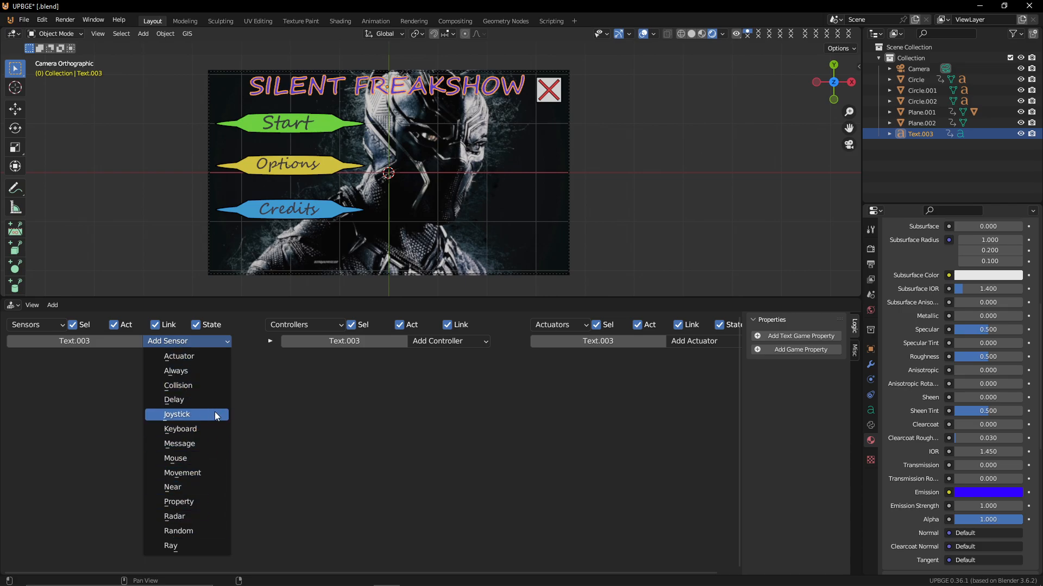
{"action": "left_click", "coordinate": [199, 370]}
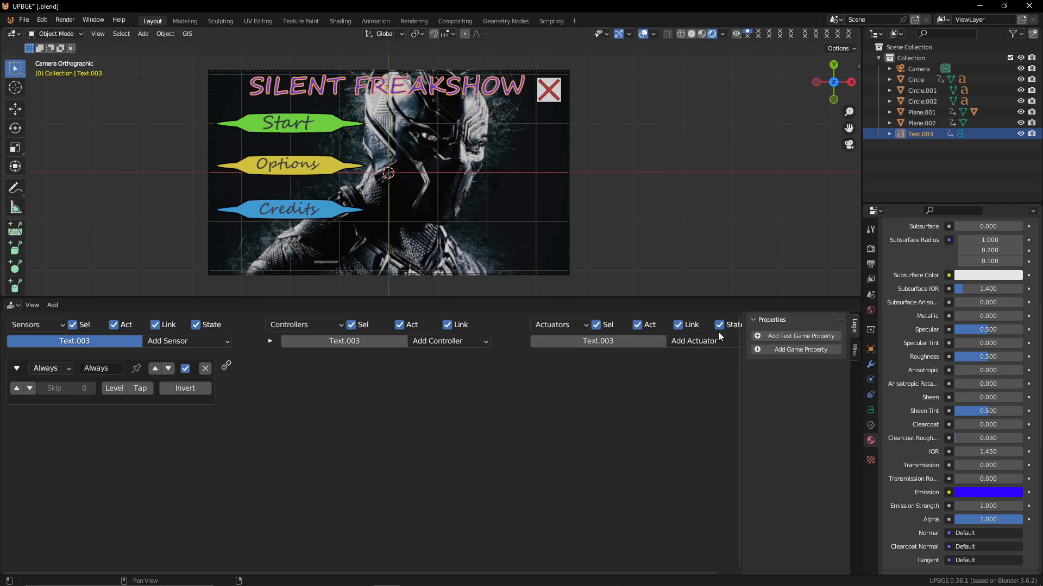
Add an Action actuator to the title with start frame 1 and end frame 20
{"action": "left_click", "coordinate": [696, 342]}
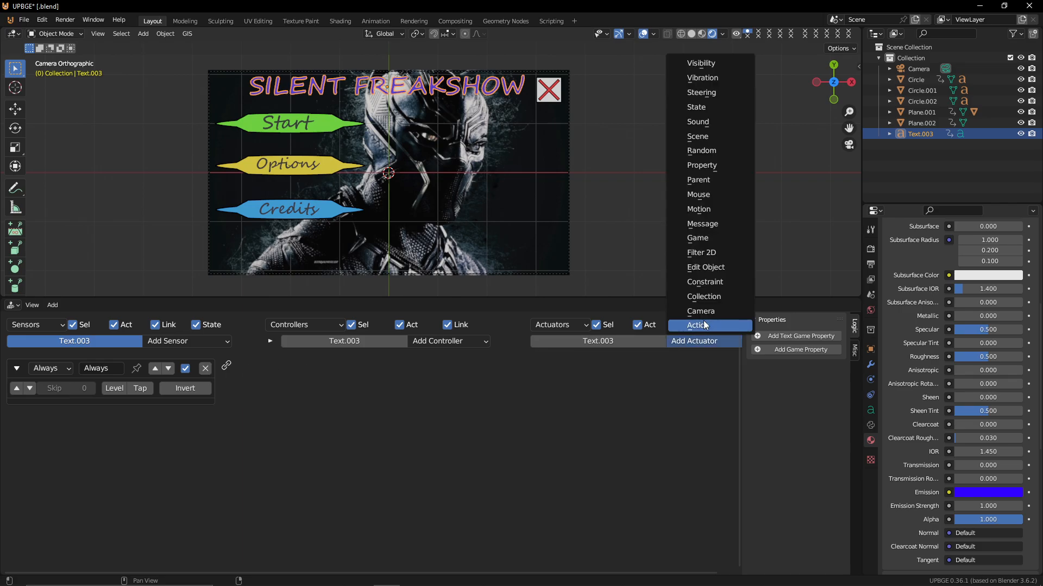
{"action": "left_click", "coordinate": [703, 321]}
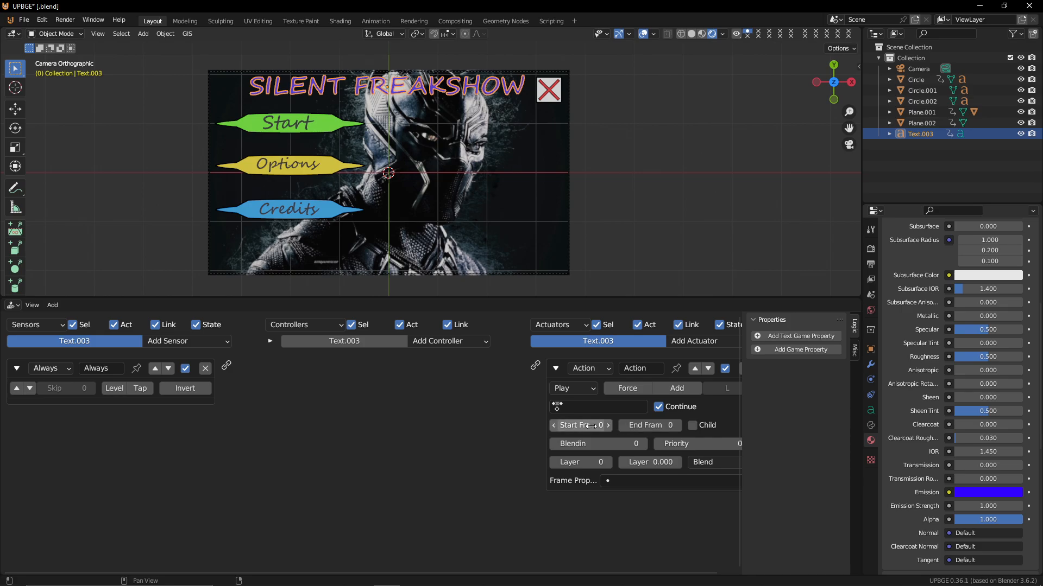
{"action": "left_click", "coordinate": [610, 426]}
{"action": "left_click", "coordinate": [649, 423]}
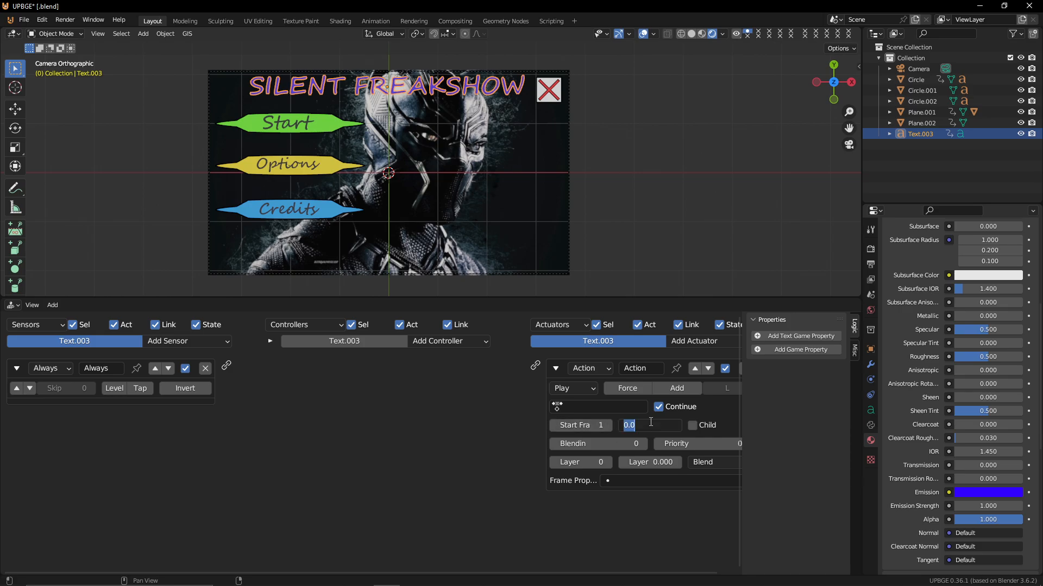
{"action": "type", "text": "20"}
{"action": "key", "text": "Return"}
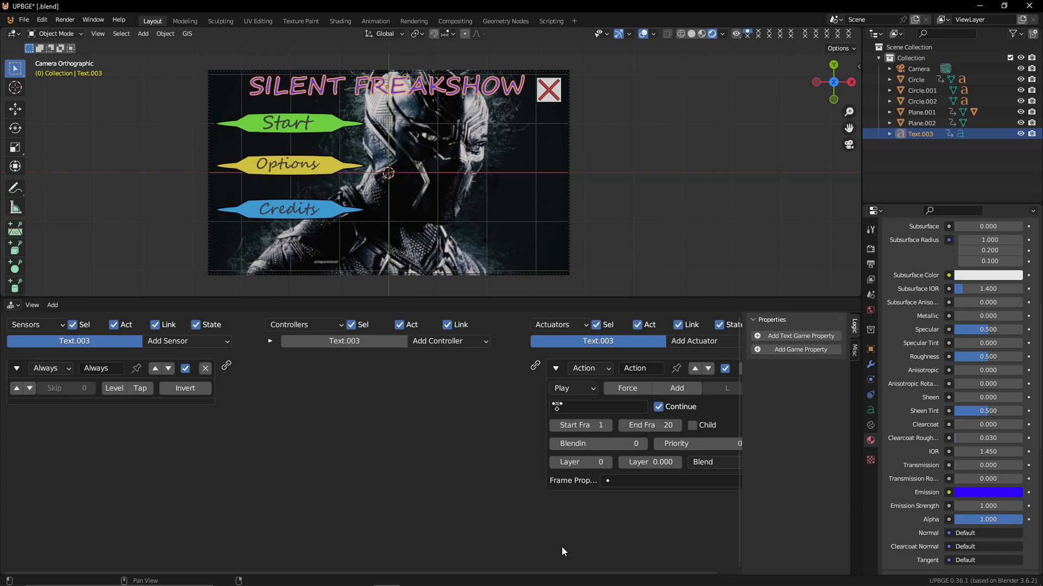
Assign the UI OVER action in Loop End mode and wire the title's Always sensor to it
{"action": "left_click", "coordinate": [578, 406]}
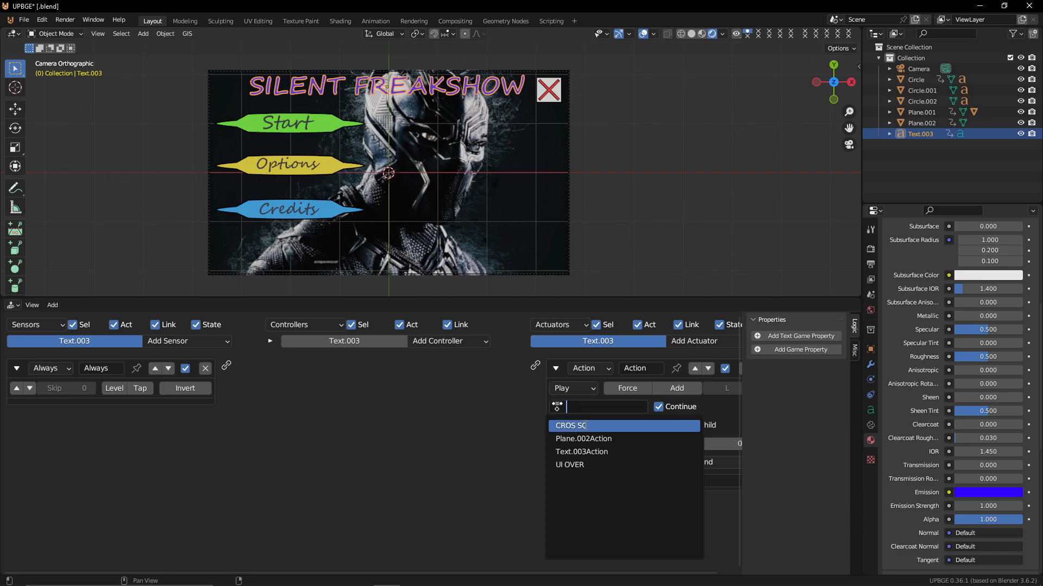
{"action": "left_click", "coordinate": [595, 467]}
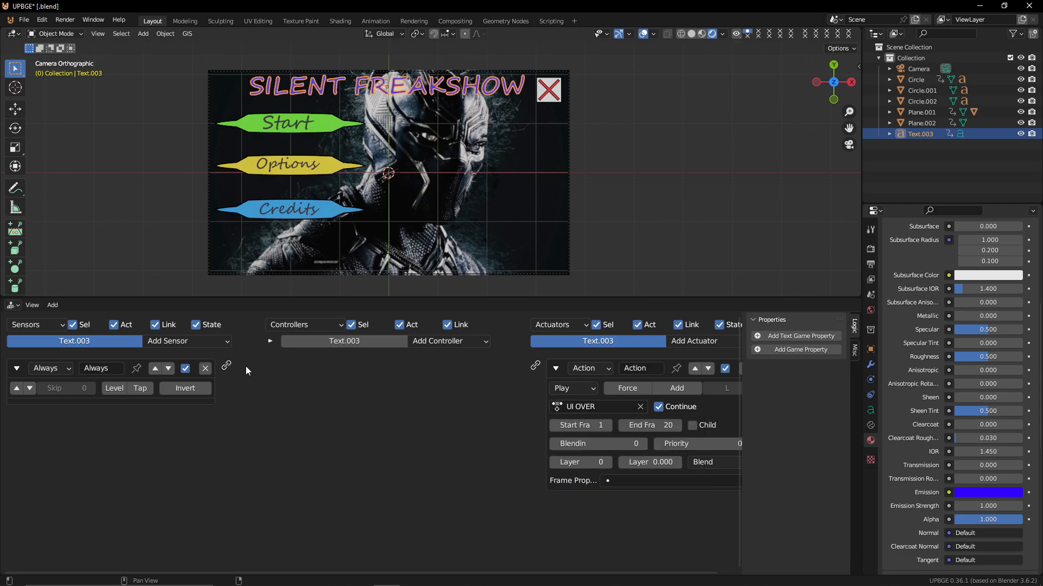
{"action": "left_click_drag", "start_coordinate": [227, 366], "coordinate": [536, 366]}
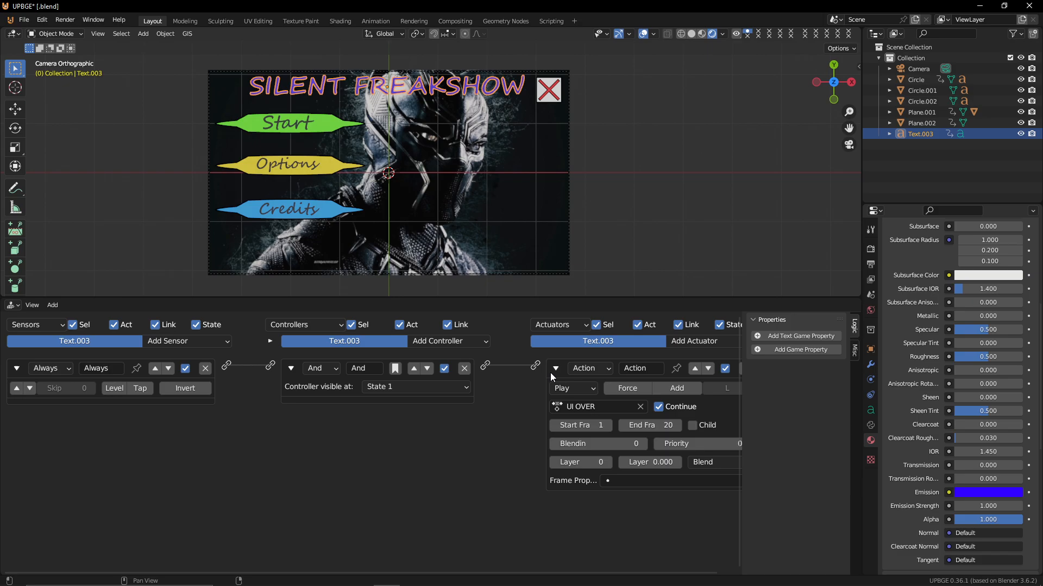
{"action": "left_click", "coordinate": [568, 391]}
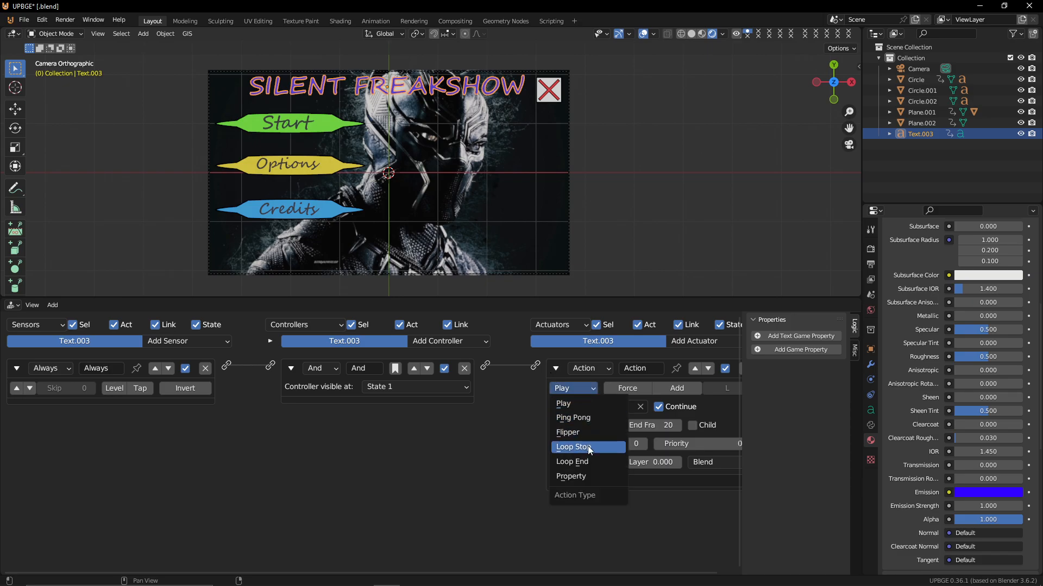
{"action": "left_click", "coordinate": [595, 463]}
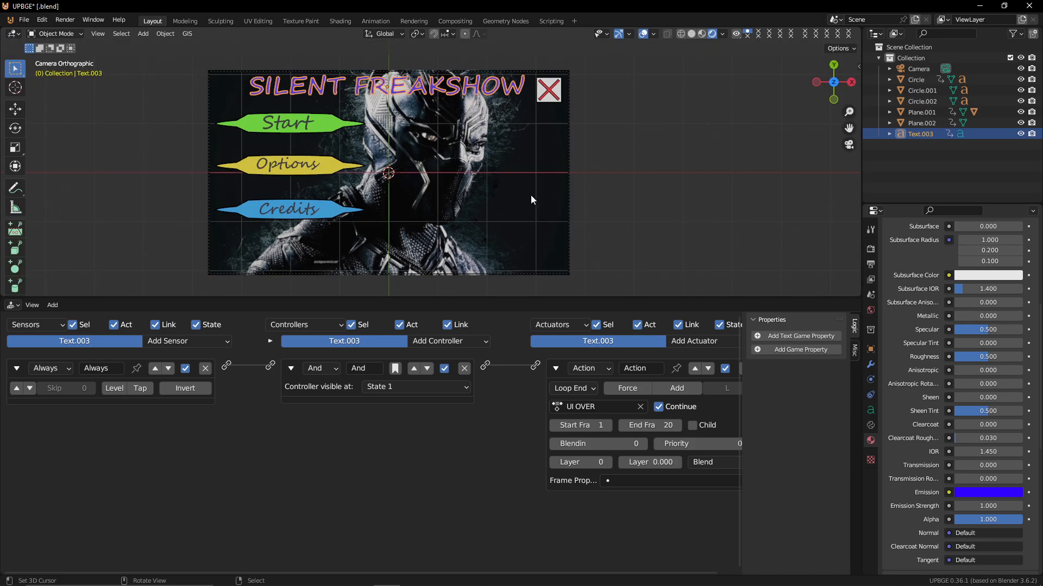
Scale the title slightly and test-run the game in a larger viewport
{"action": "key", "text": "s"}
{"action": "left_click", "coordinate": [536, 282]}
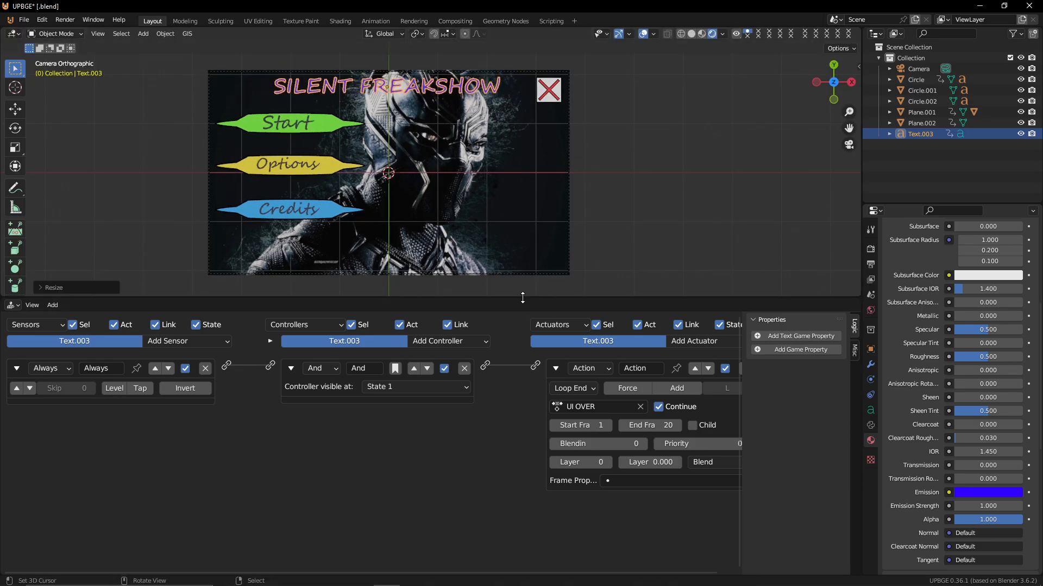
{"action": "left_click_drag", "start_coordinate": [523, 298], "coordinate": [522, 538]}
{"action": "scroll", "coordinate": [448, 455], "scroll_direction": "up", "scroll_amount": 3}
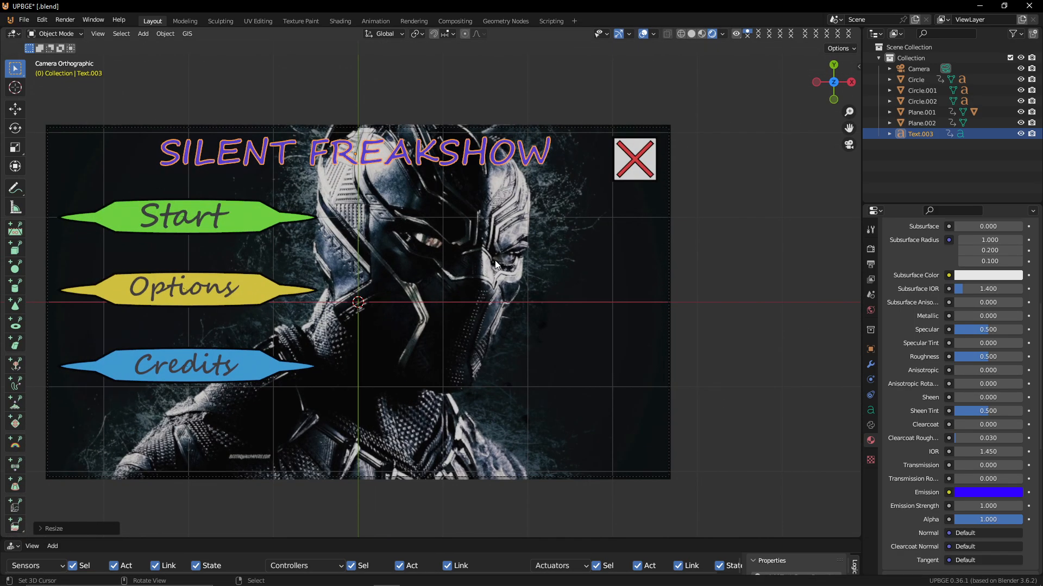
{"action": "key", "text": "p"}
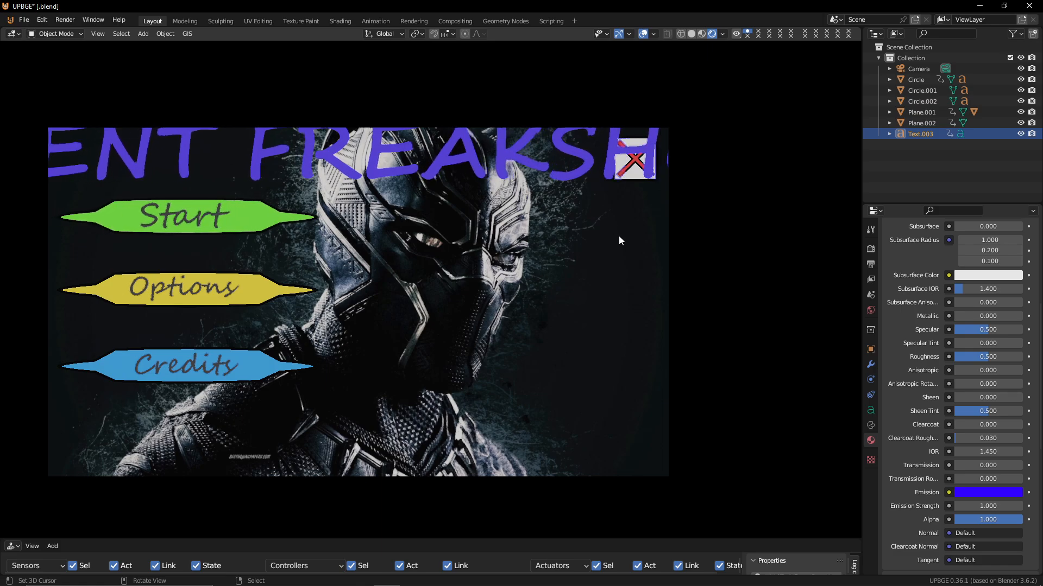
{"action": "key", "text": "Escape"}
{"action": "middle_click_drag", "start_coordinate": [617, 326], "coordinate": [668, 329], "text": "shift"}
{"action": "key", "text": "s"}
{"action": "left_click", "coordinate": [620, 260]}
{"action": "key", "text": "g"}
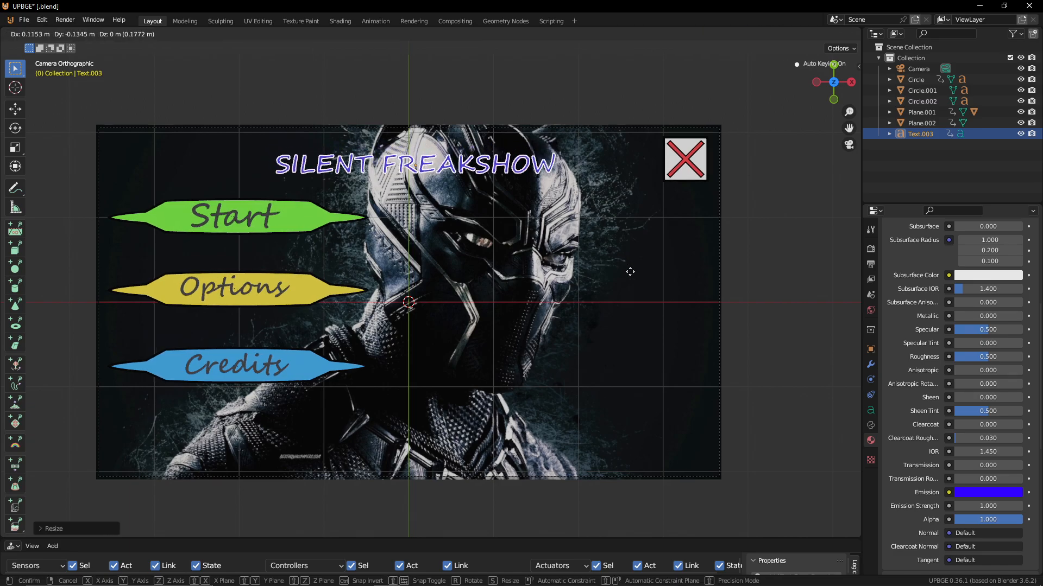
{"action": "key", "text": "Escape"}
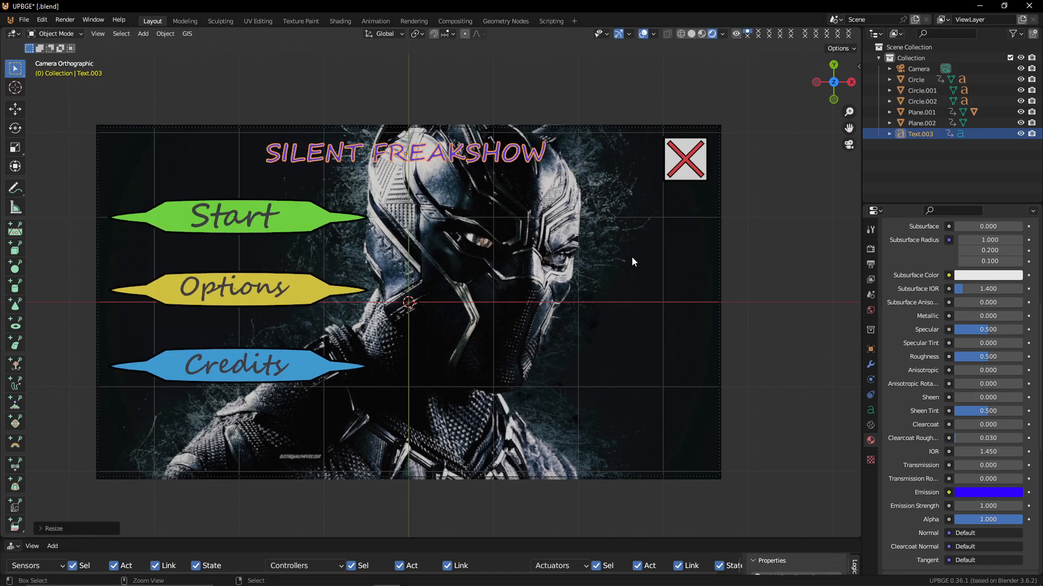
{"action": "key", "text": "ctrl+z"}
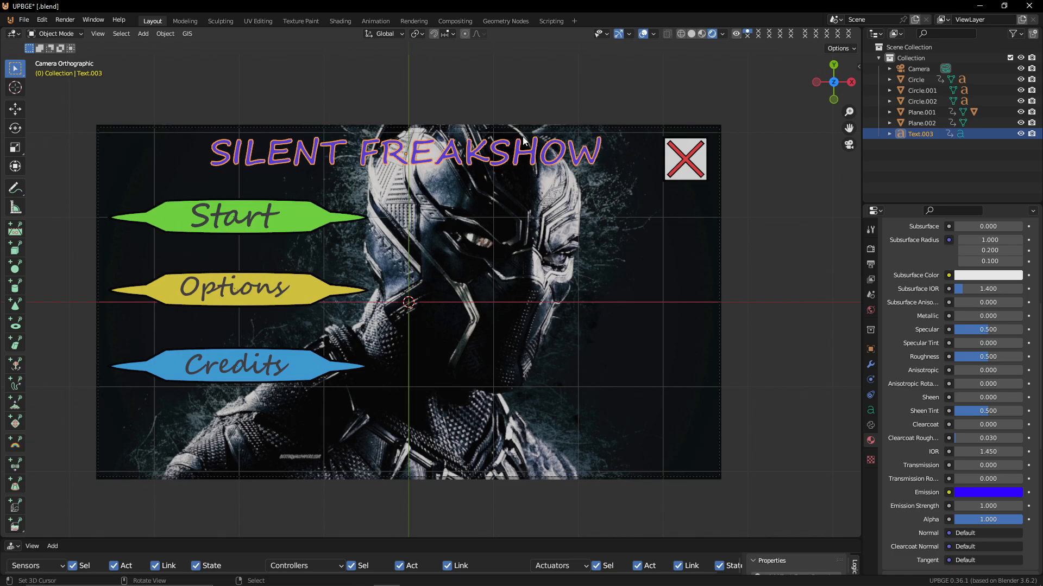
Convert the title text object to a mesh
{"action": "key", "text": "space"}
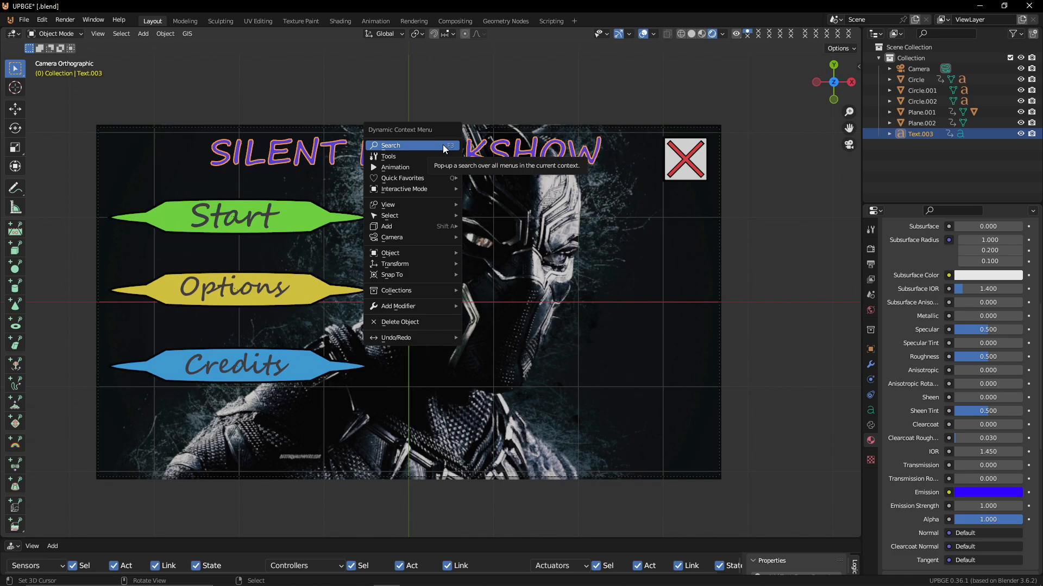
{"action": "left_click", "coordinate": [443, 146]}
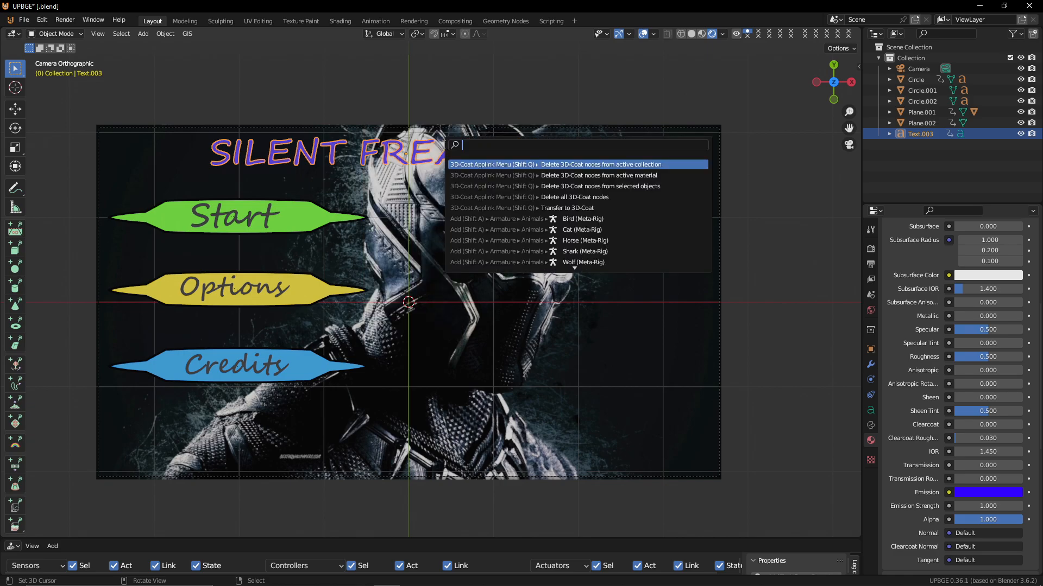
{"action": "type", "text": "CONVERT"}
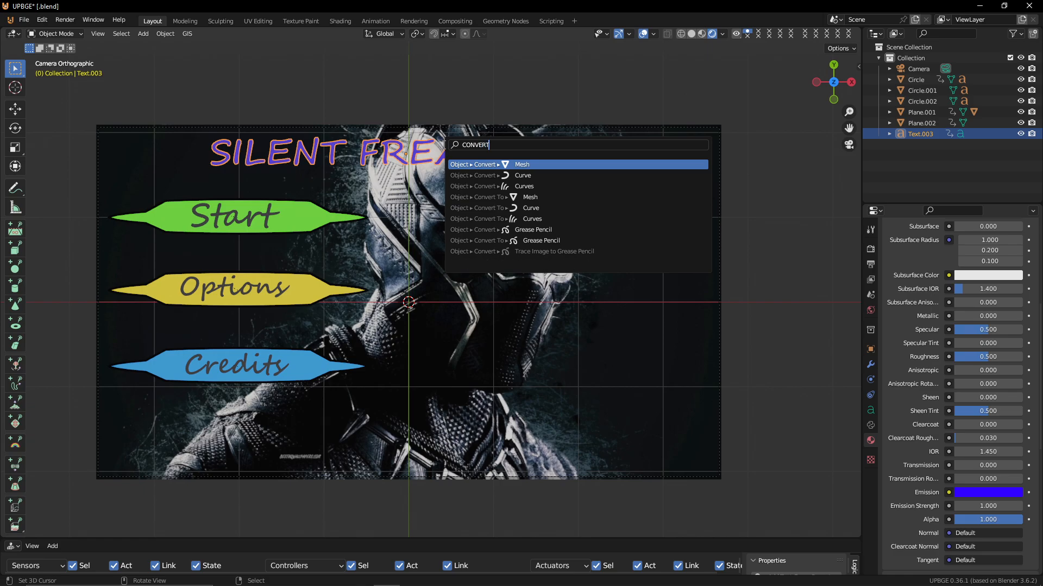
{"action": "key", "text": "Return"}
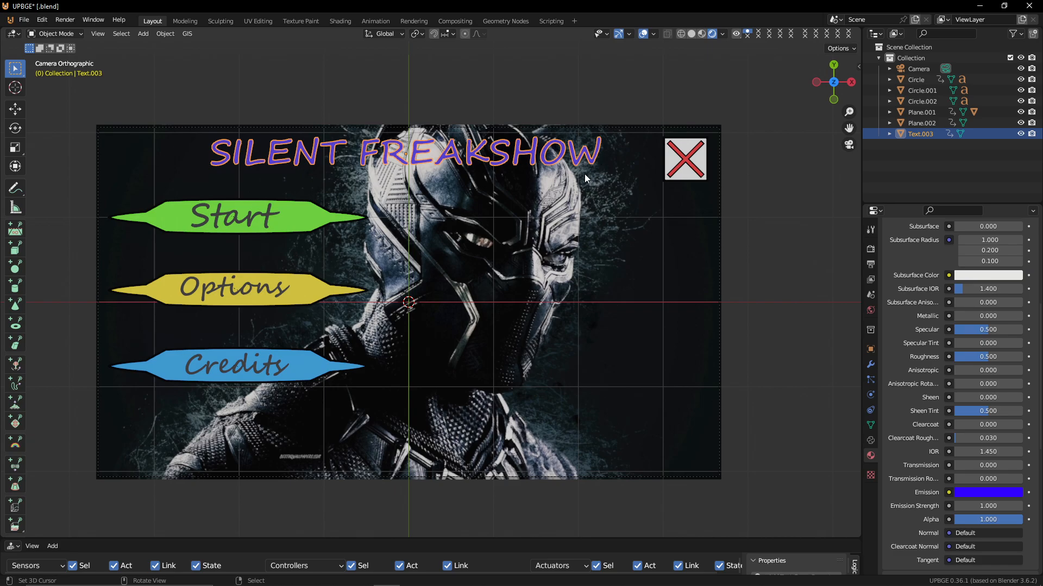
Scale the title mesh's geometry down to about 0.62 and test-run the game
{"action": "key", "text": "s"}
{"action": "key", "text": "Escape"}
{"action": "key", "text": "alt+s"}
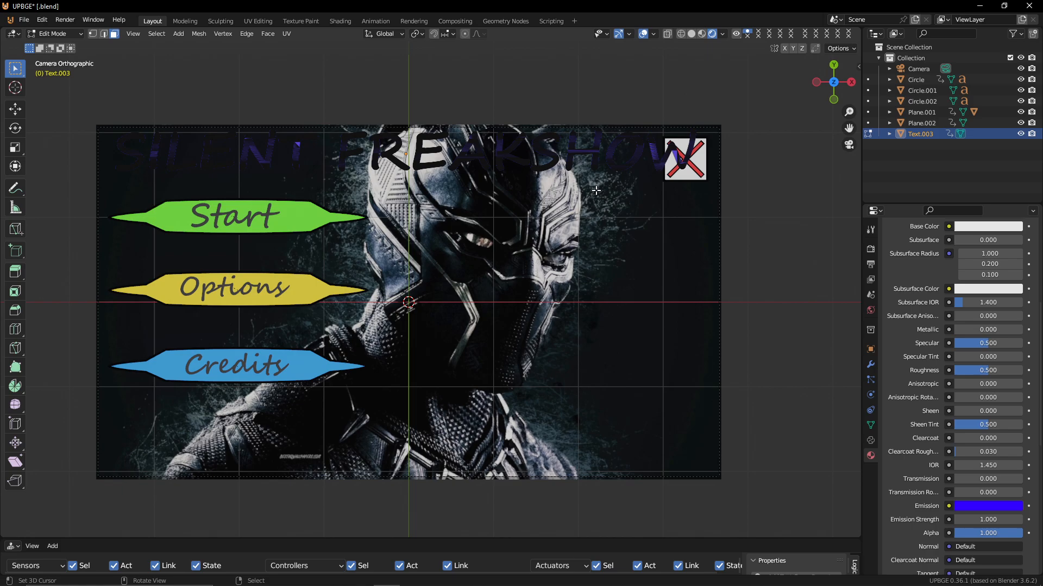
{"action": "key", "text": "s"}
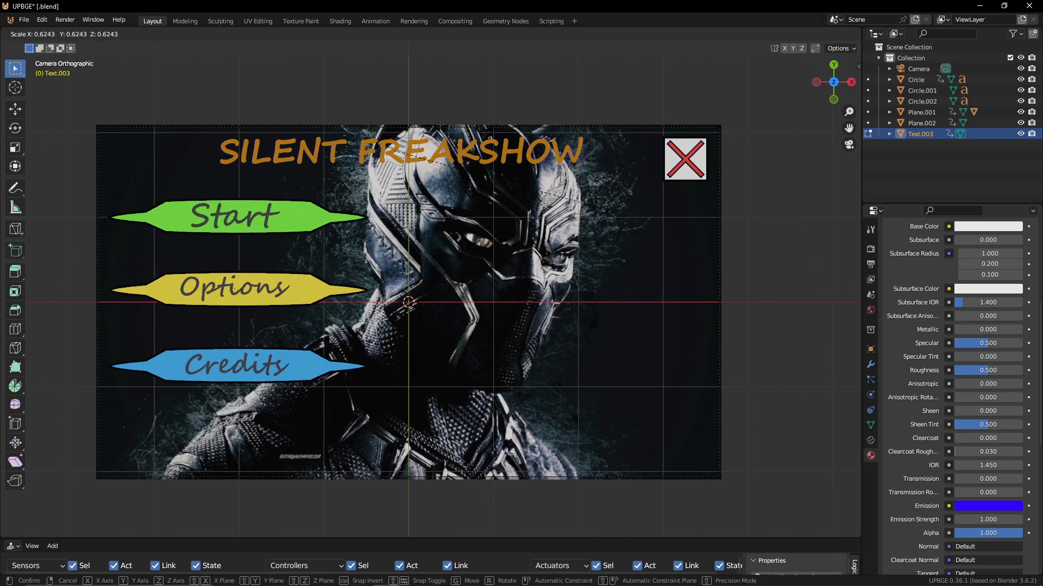
{"action": "left_click", "coordinate": [601, 212]}
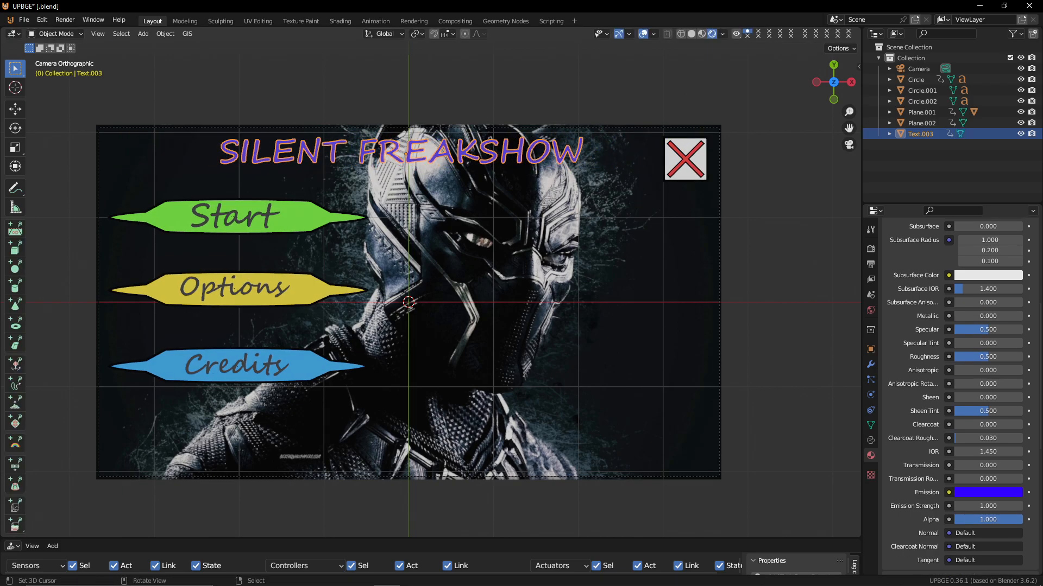
{"action": "key", "text": "p"}
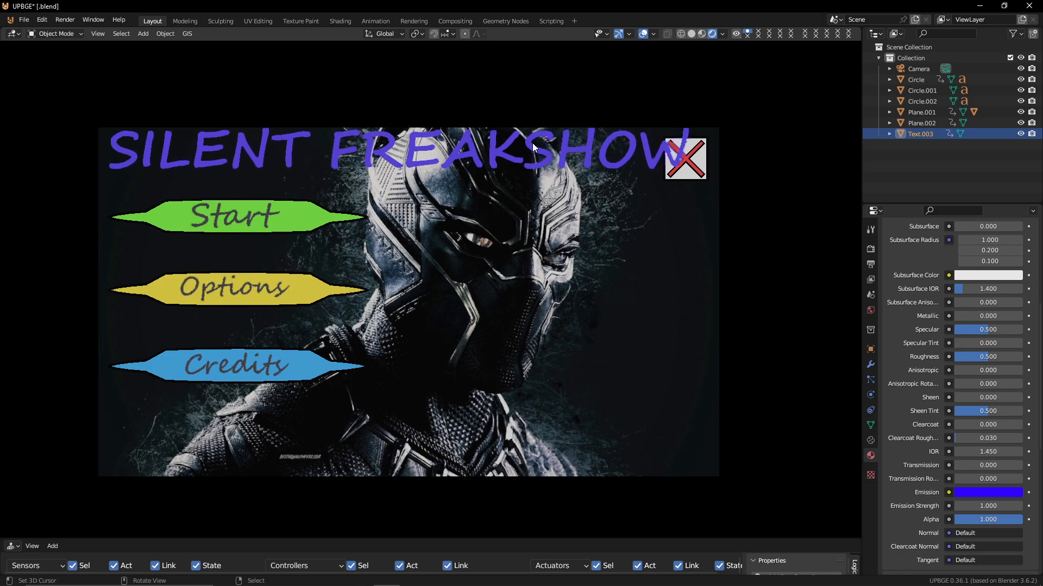
{"action": "key", "text": "Escape"}
Move the title along the Z axis and test-run the game from the camera view
{"action": "mouse_move", "coordinate": [471, 153]}
{"action": "middle_mouse_down"}
{"action": "mouse_move", "coordinate": [516, 149]}
{"action": "mouse_move", "coordinate": [490, 82]}
{"action": "mouse_move", "coordinate": [467, 226]}
{"action": "mouse_move", "coordinate": [473, 163]}
{"action": "middle_mouse_up"}
{"action": "key", "text": "g"}
{"action": "key", "text": "z"}
{"action": "left_click", "coordinate": [478, 195]}
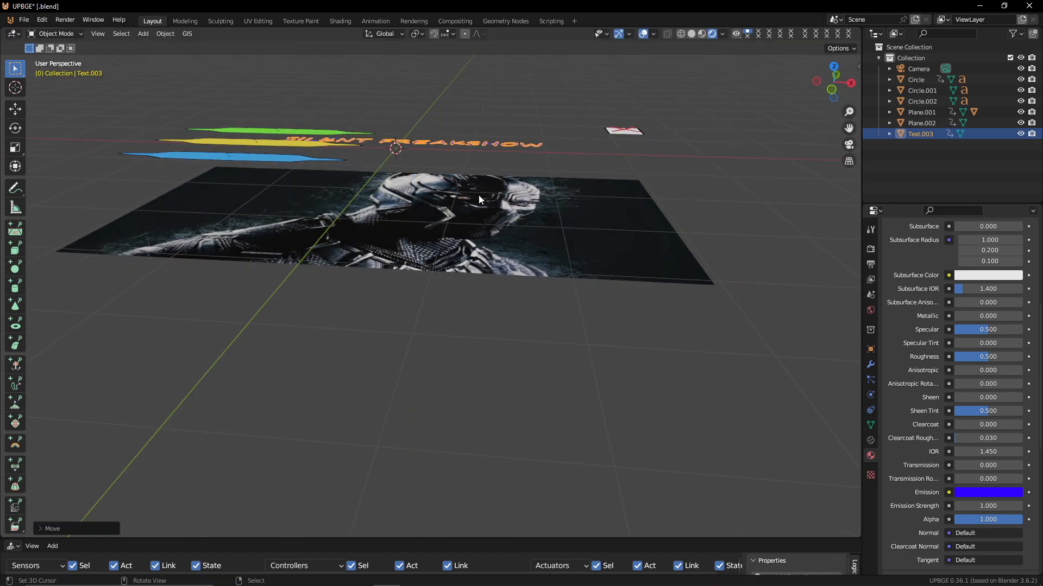
{"action": "key", "text": "KP_0"}
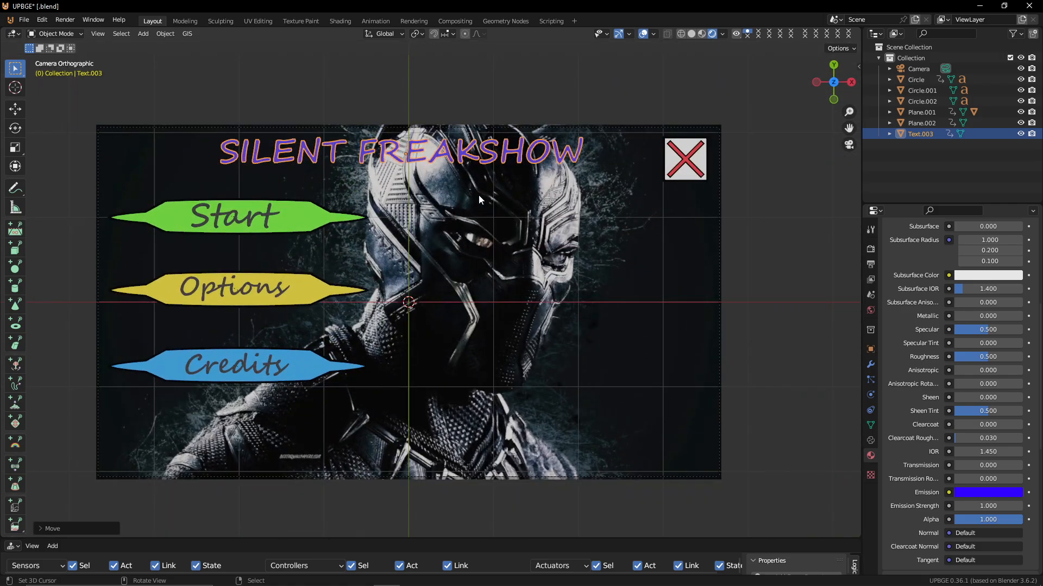
{"action": "key", "text": "p"}
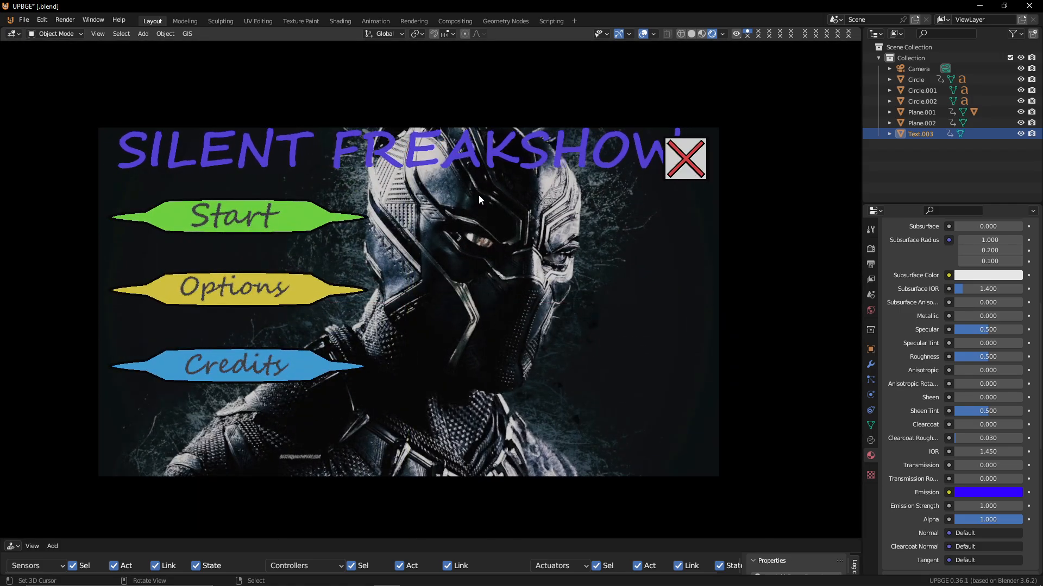
Test-run the game and use the Start button to check that the level loads
{"action": "key", "text": "Escape"}
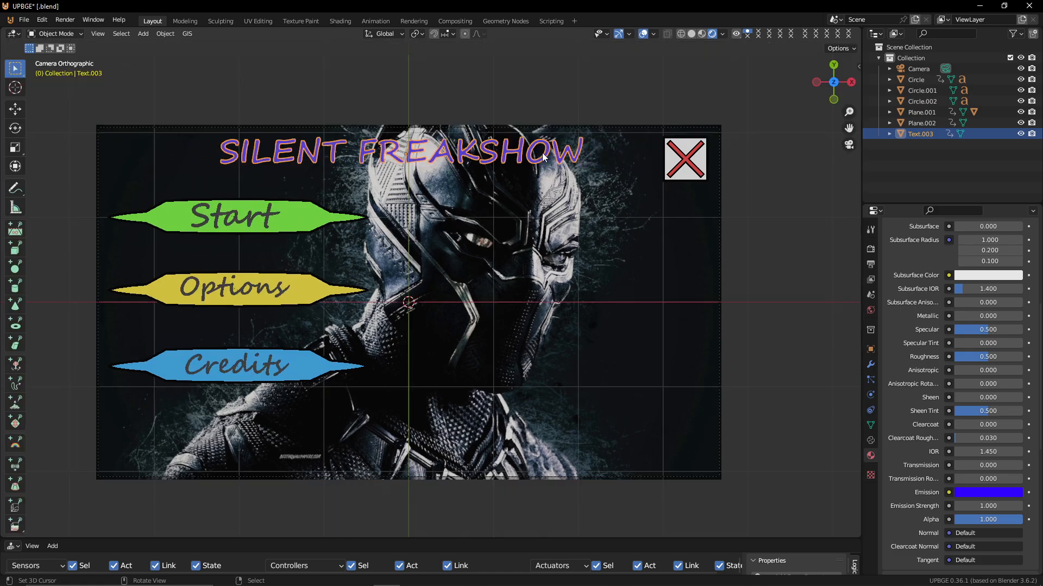
{"action": "key", "text": "Tab"}
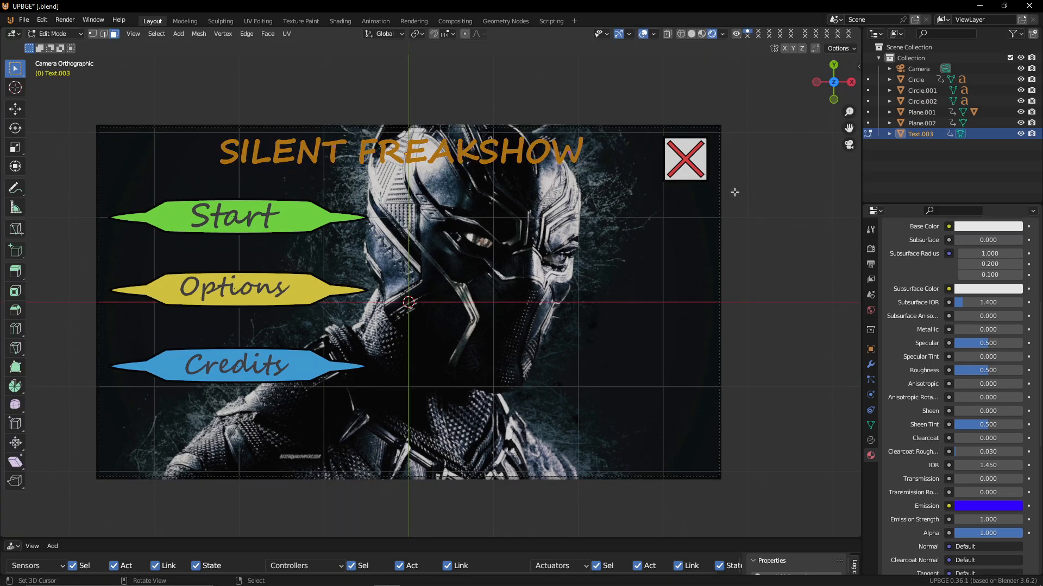
{"action": "key", "text": "Tab"}
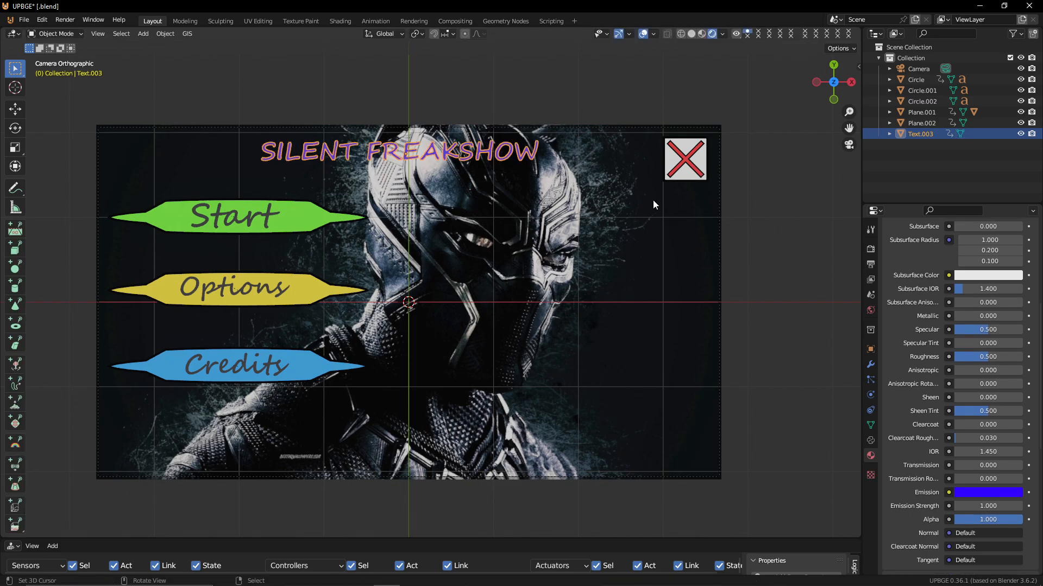
{"action": "key", "text": "p"}
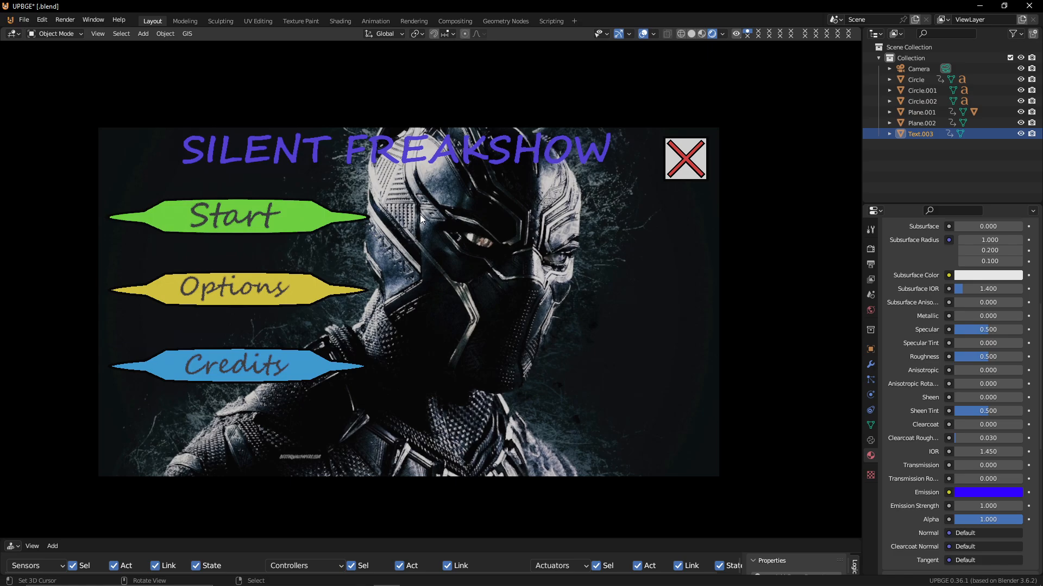
{"action": "left_click", "coordinate": [312, 214]}
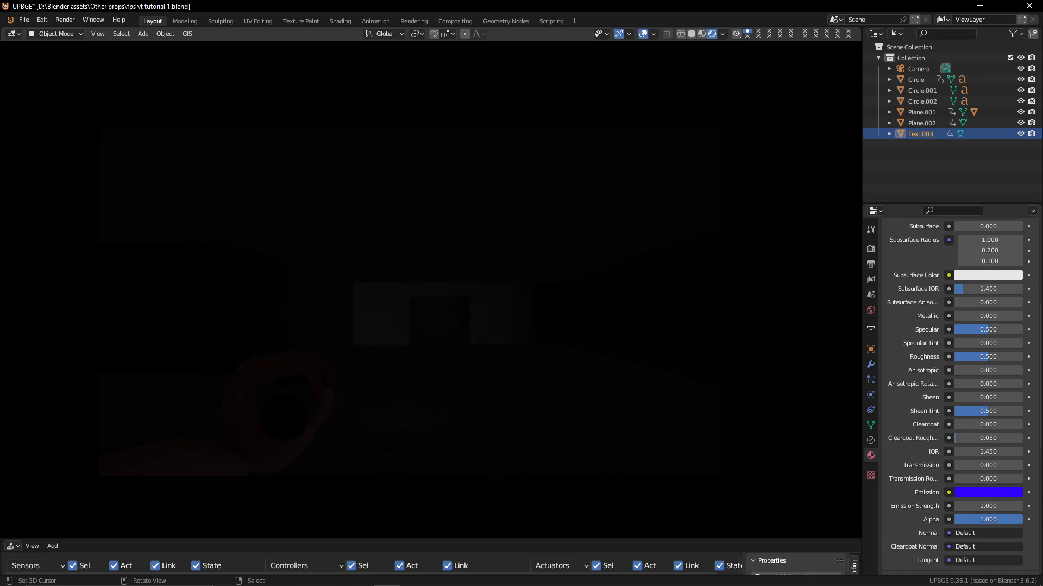
{"action": "key", "text": "Escape"}
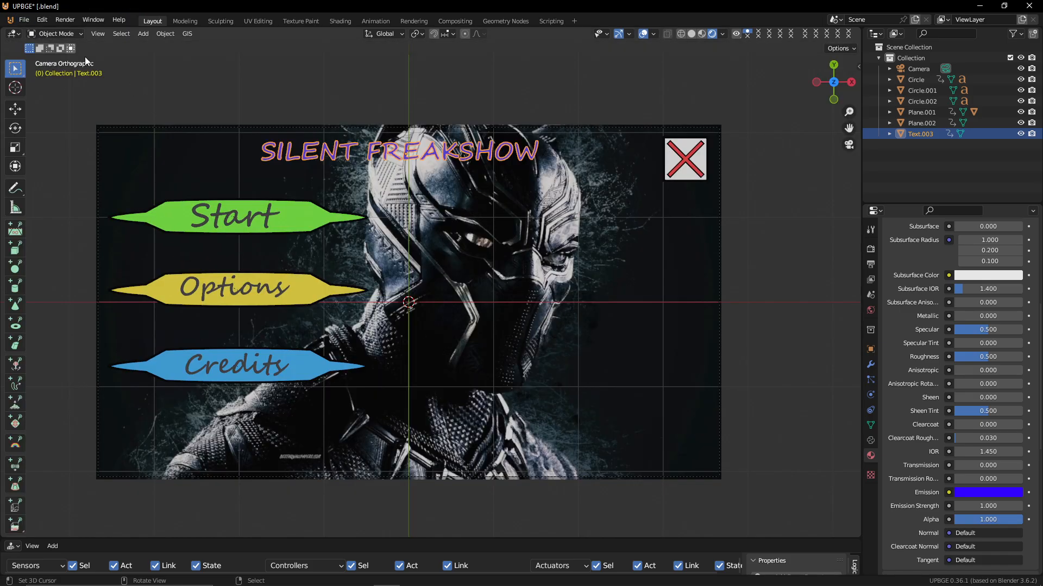
Copy the Start button's logic bricks to the Options and Credits buttons
{"action": "left_click", "coordinate": [298, 213]}
{"action": "left_click", "coordinate": [298, 289], "text": "shift"}
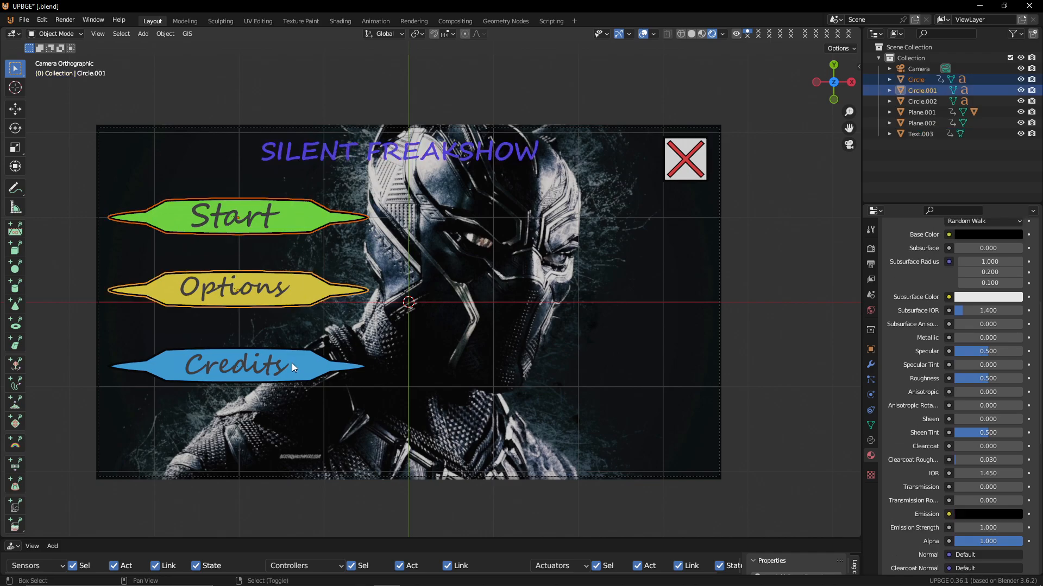
{"action": "left_click", "coordinate": [288, 372], "text": "shift"}
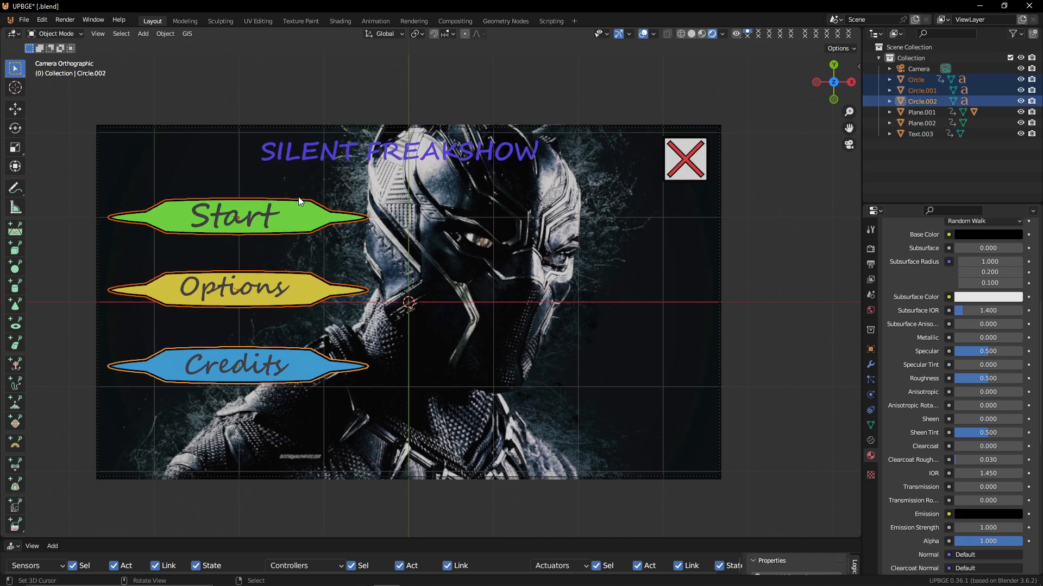
{"action": "left_click", "coordinate": [202, 213], "text": "shift"}
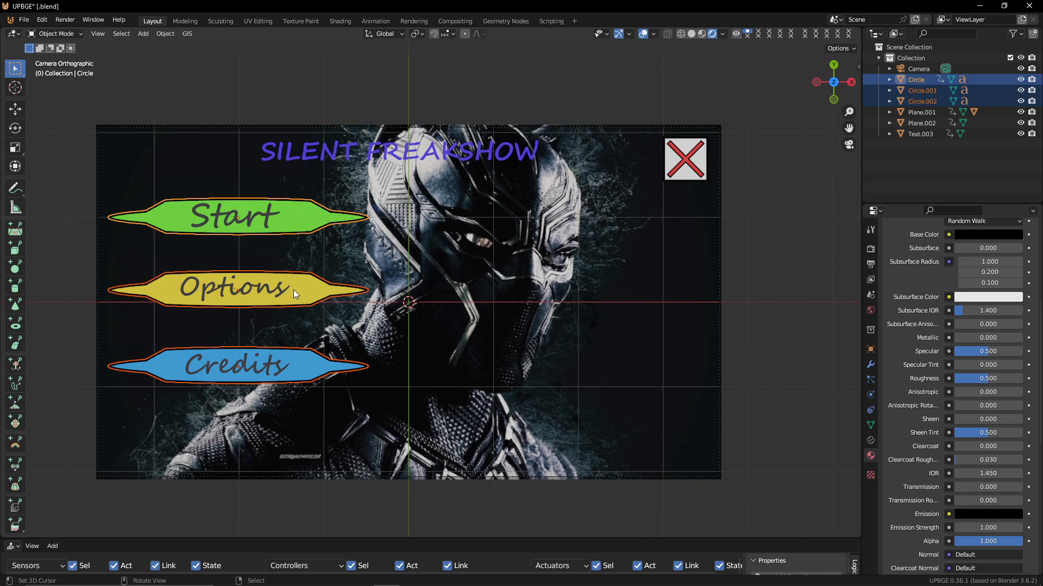
{"action": "left_click", "coordinate": [308, 366]}
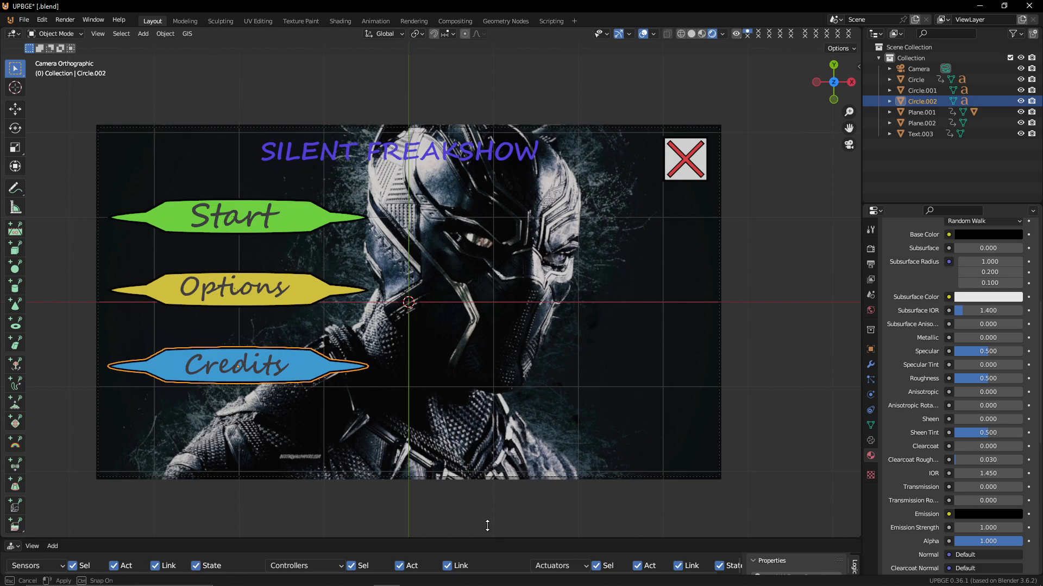
{"action": "left_click_drag", "start_coordinate": [489, 540], "coordinate": [489, 277]}
{"action": "left_click", "coordinate": [282, 166], "text": "shift"}
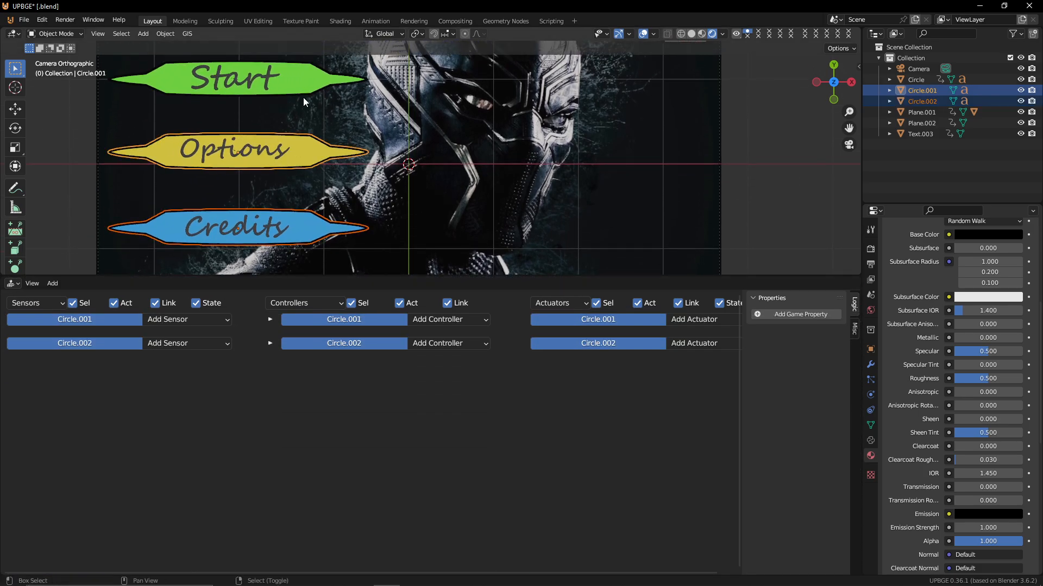
{"action": "left_click", "coordinate": [303, 80], "text": "shift"}
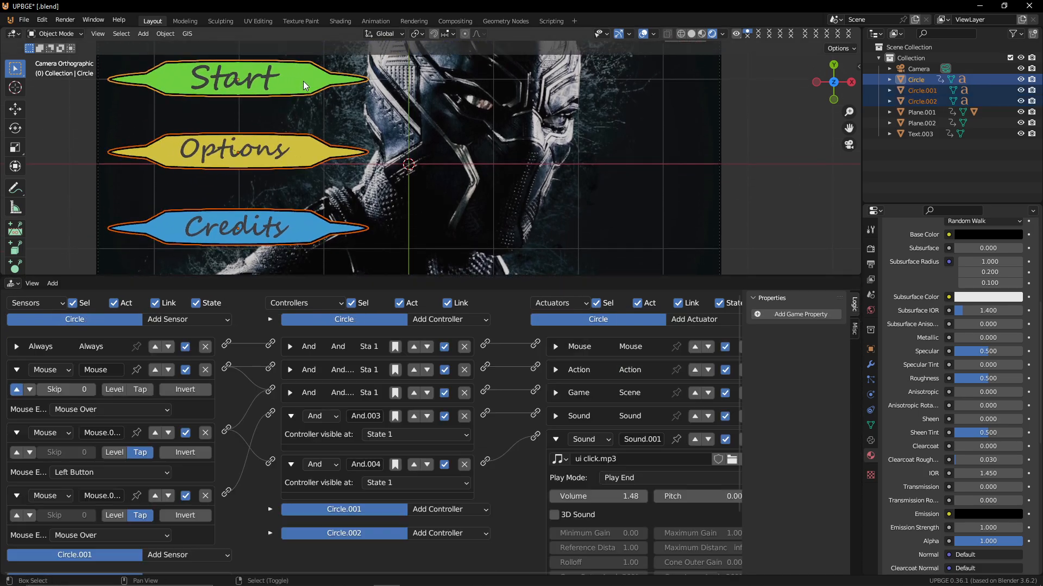
{"action": "left_click", "coordinate": [166, 33]}
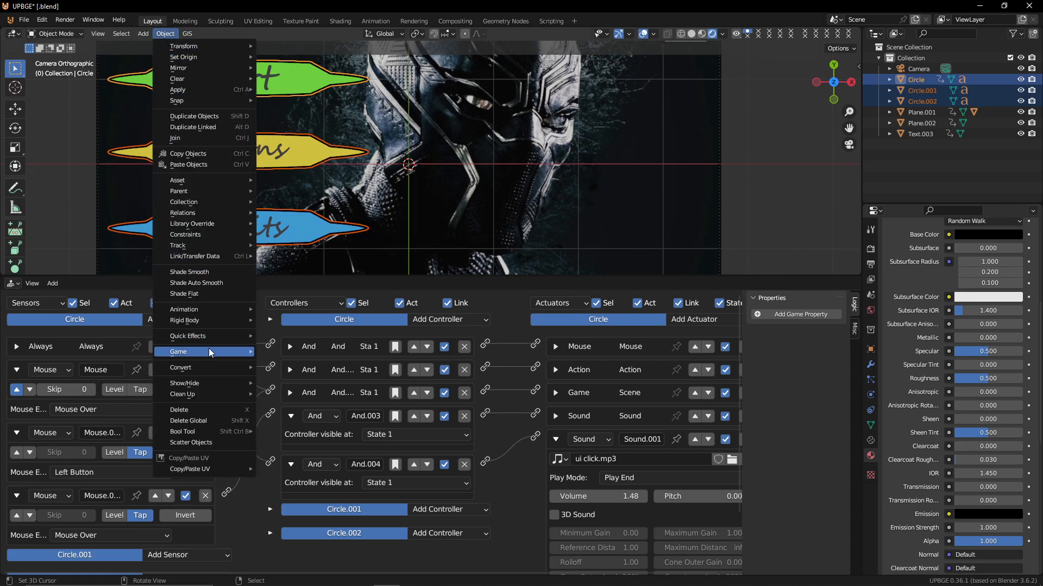
{"action": "mouse_move", "coordinate": [200, 193]}
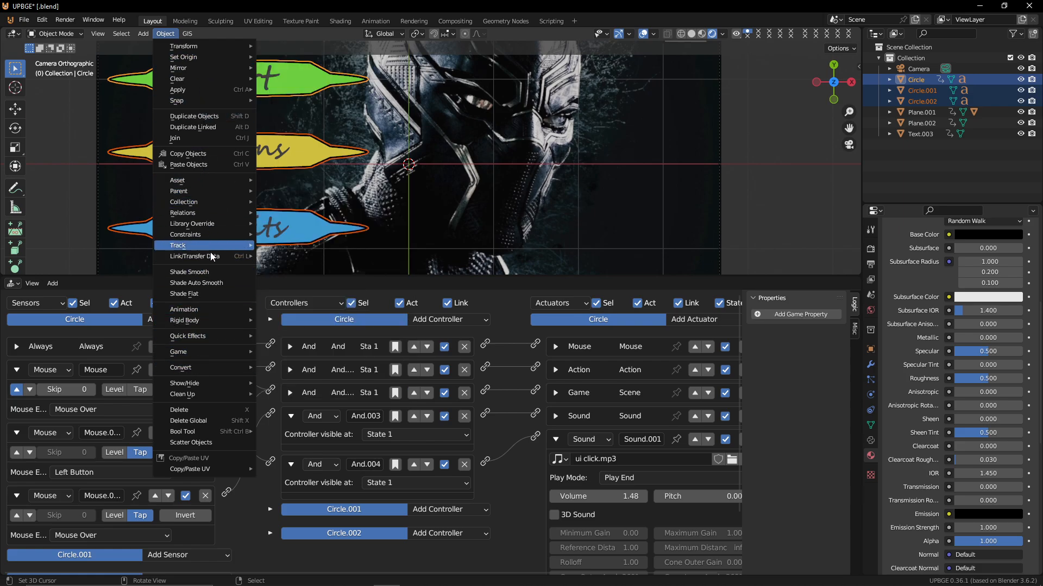
{"action": "mouse_move", "coordinate": [214, 384]}
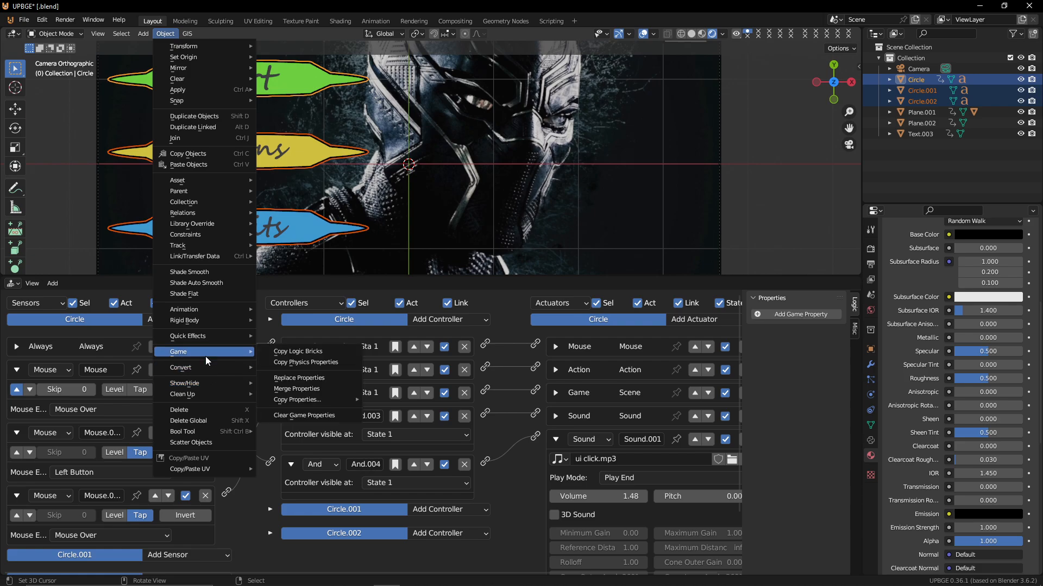
{"action": "left_click", "coordinate": [347, 352]}
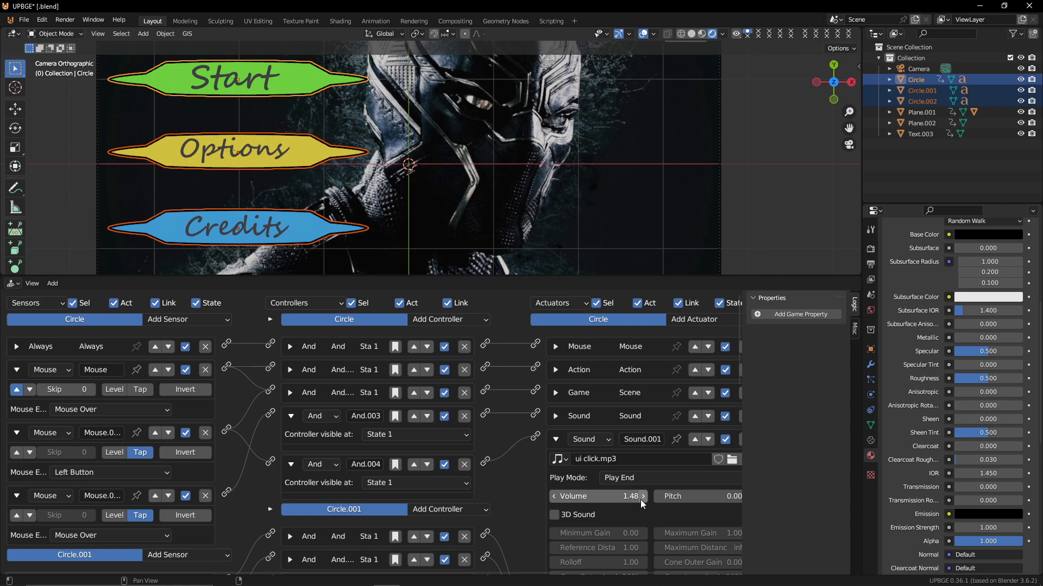
Delete the copied scene-loading Game actuator from the Credits button's logic
{"action": "left_click", "coordinate": [555, 439]}
{"action": "left_click", "coordinate": [303, 157]}
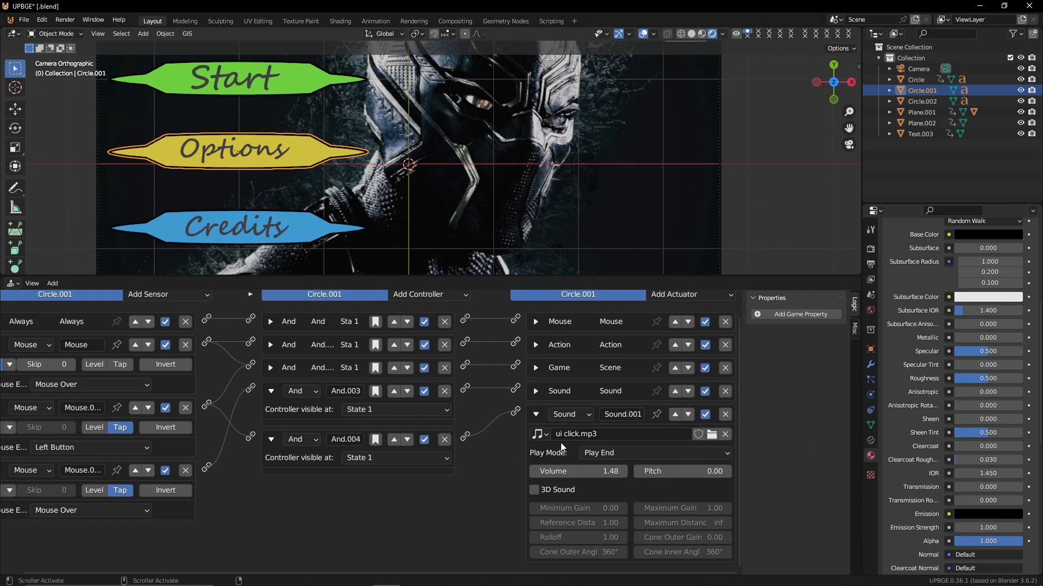
{"action": "left_click", "coordinate": [536, 368]}
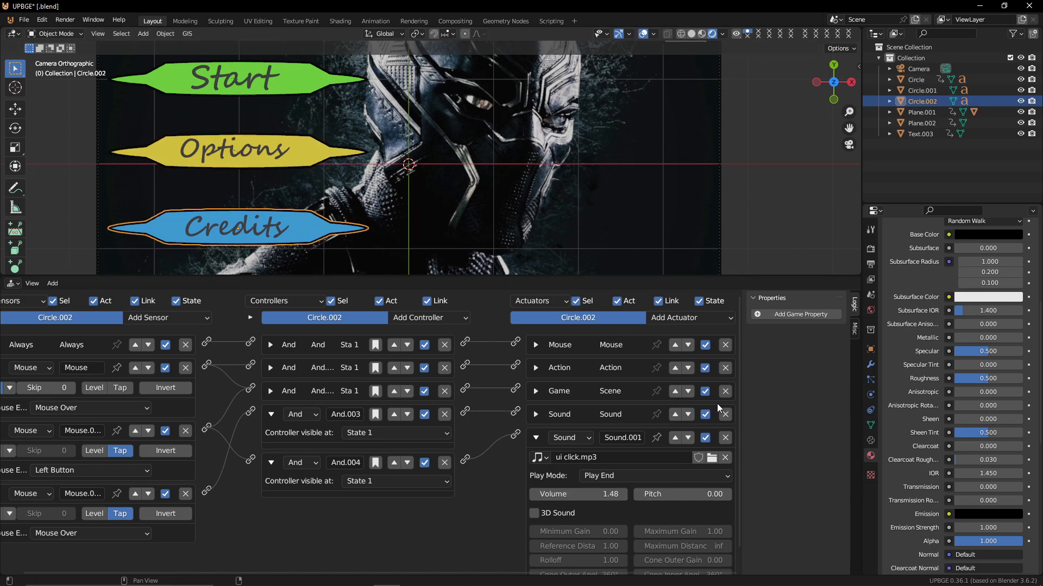
{"action": "left_click", "coordinate": [725, 391]}
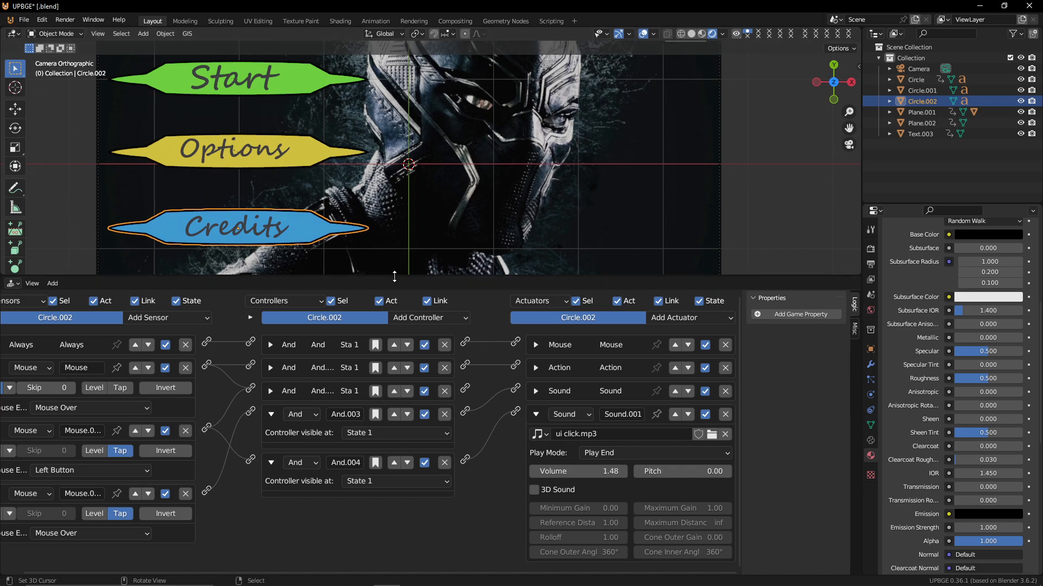
Add a Mouse sensor set to Mouse Over on the quit button
{"action": "left_click_drag", "start_coordinate": [394, 277], "coordinate": [401, 532]}
{"action": "left_click", "coordinate": [688, 173]}
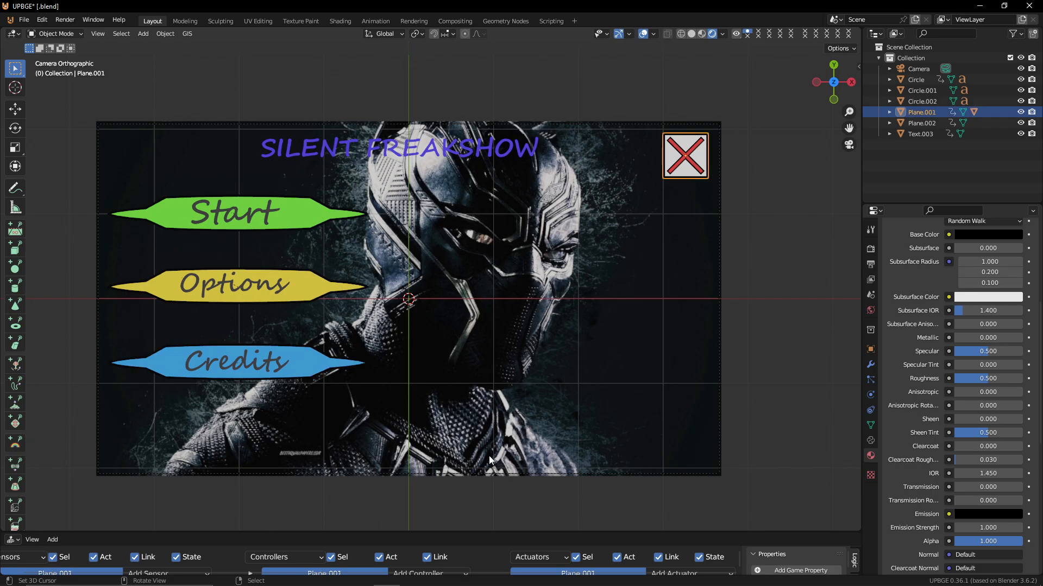
{"action": "left_click_drag", "start_coordinate": [484, 533], "coordinate": [486, 209]}
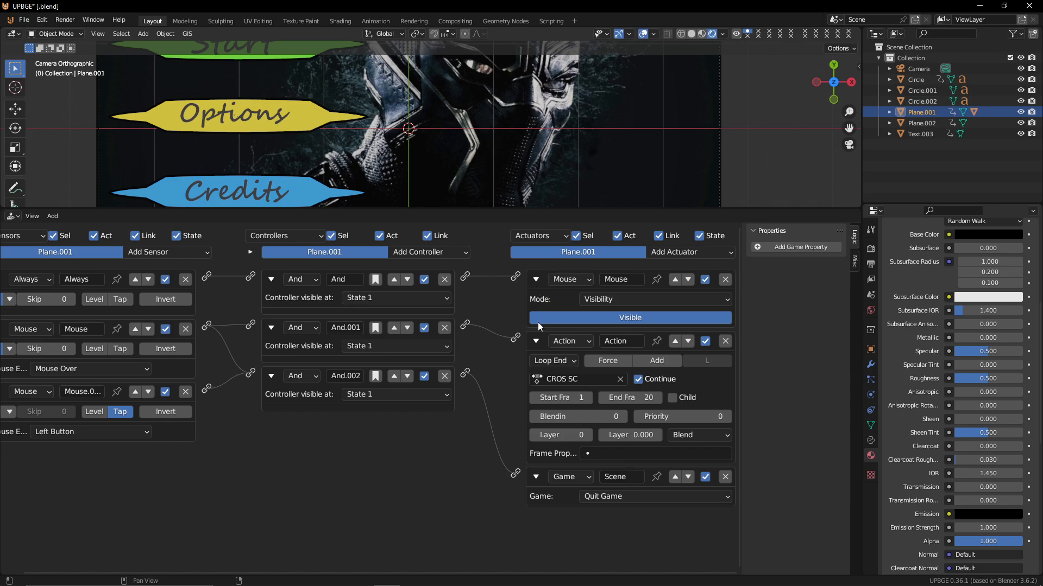
{"action": "left_click", "coordinate": [536, 279], "text": "ctrl"}
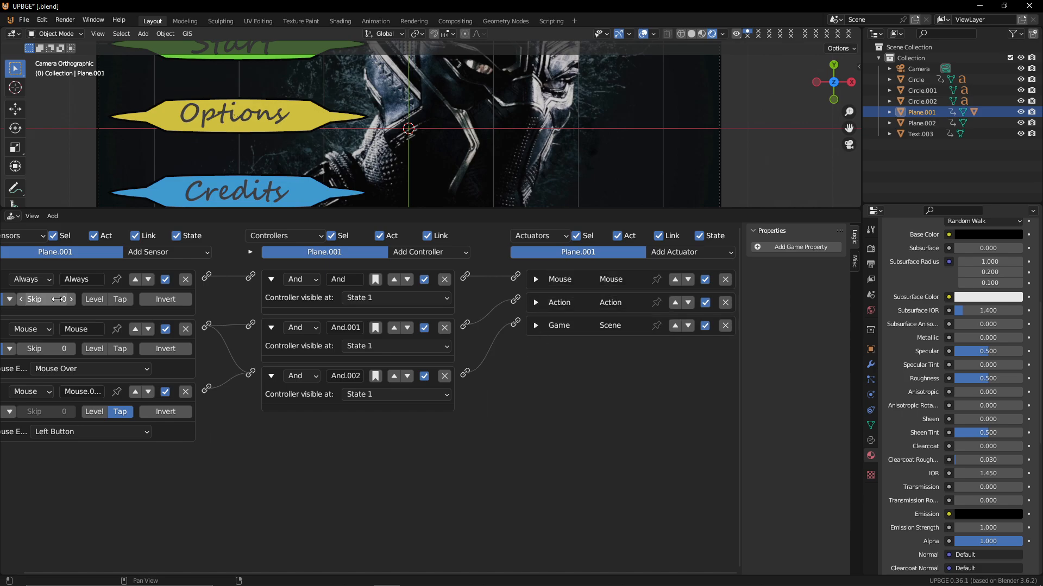
{"action": "middle_click_drag", "start_coordinate": [31, 280], "coordinate": [144, 289]}
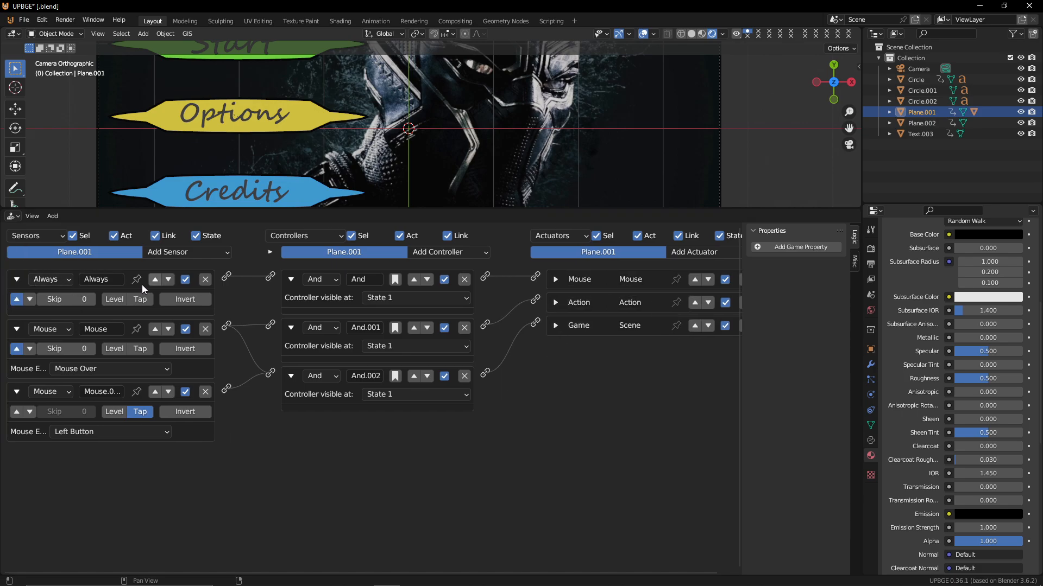
{"action": "left_click", "coordinate": [17, 279], "text": "ctrl"}
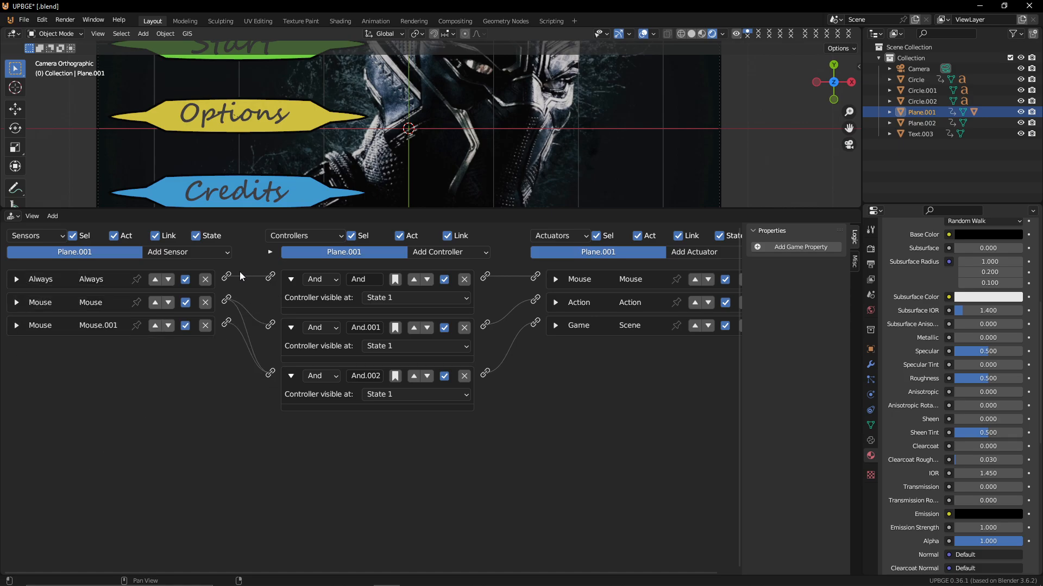
{"action": "left_click", "coordinate": [291, 279], "text": "ctrl"}
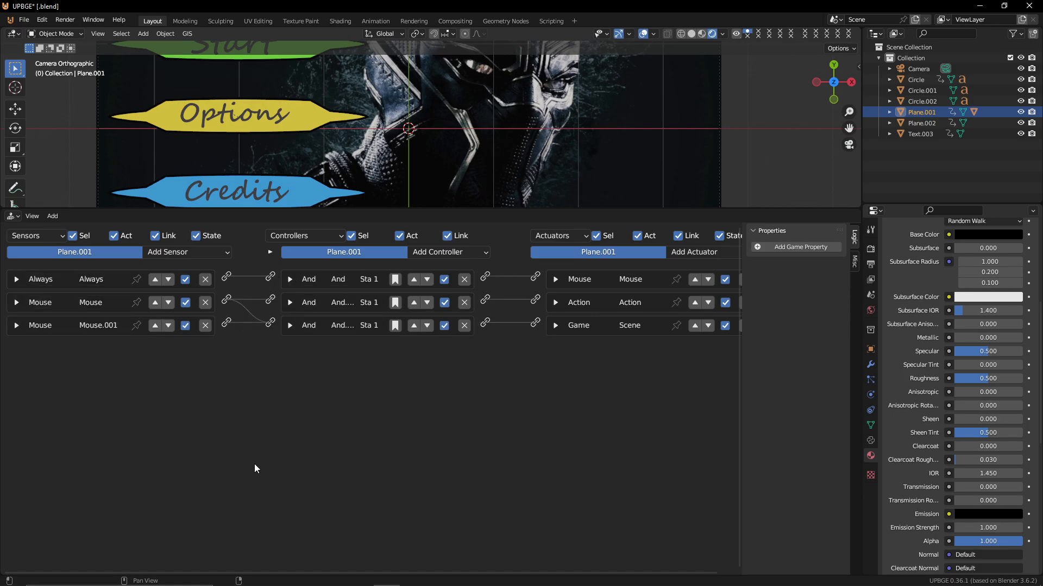
{"action": "left_click", "coordinate": [204, 252]}
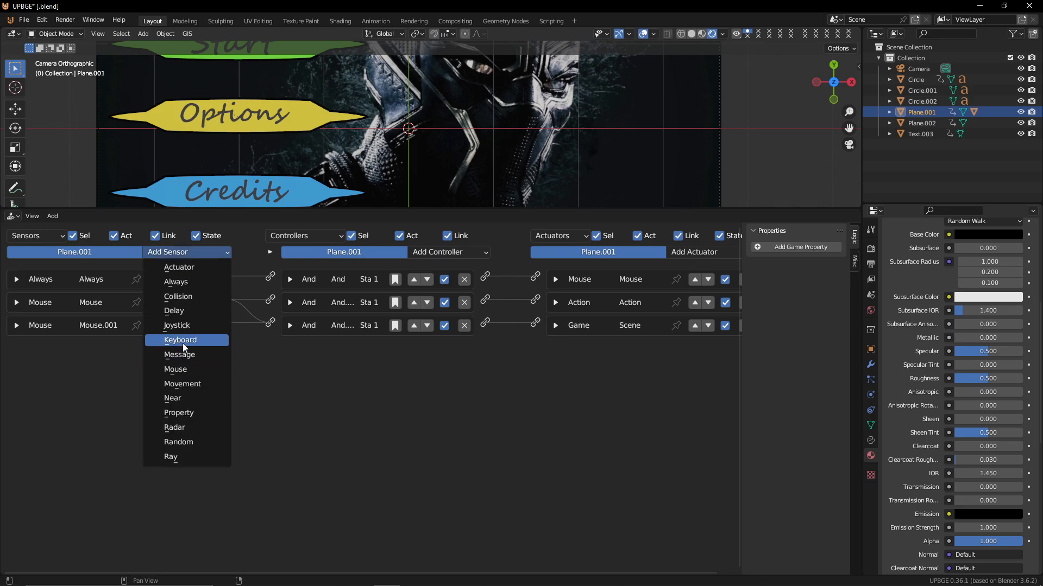
{"action": "left_click", "coordinate": [180, 373]}
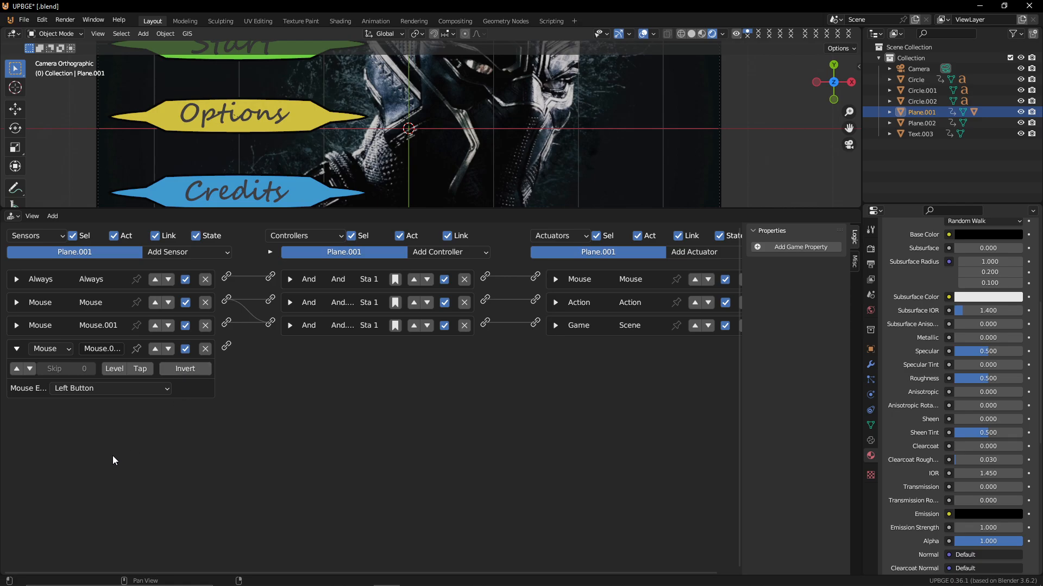
{"action": "left_click", "coordinate": [120, 389]}
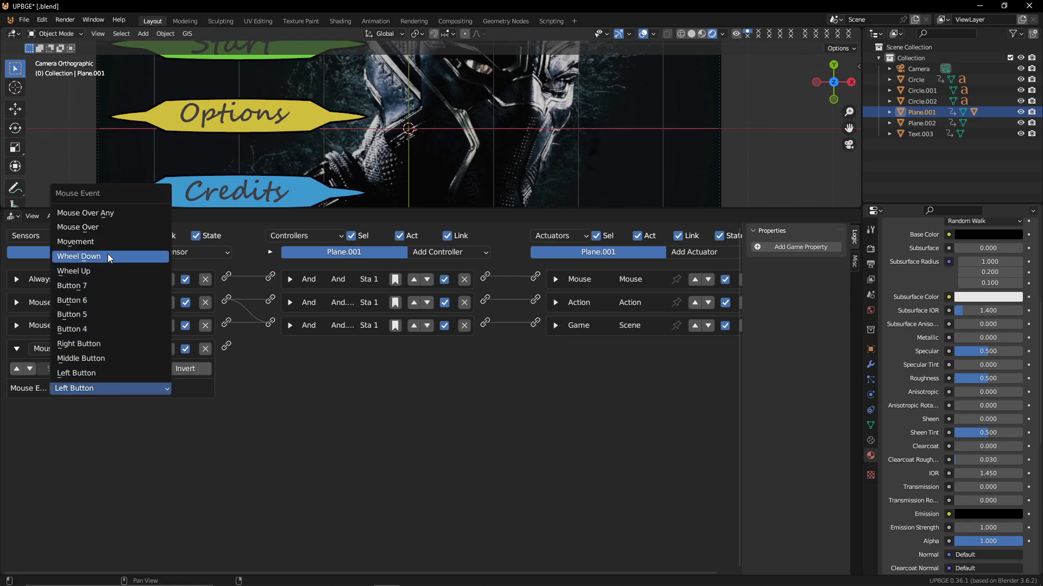
{"action": "left_click", "coordinate": [111, 224]}
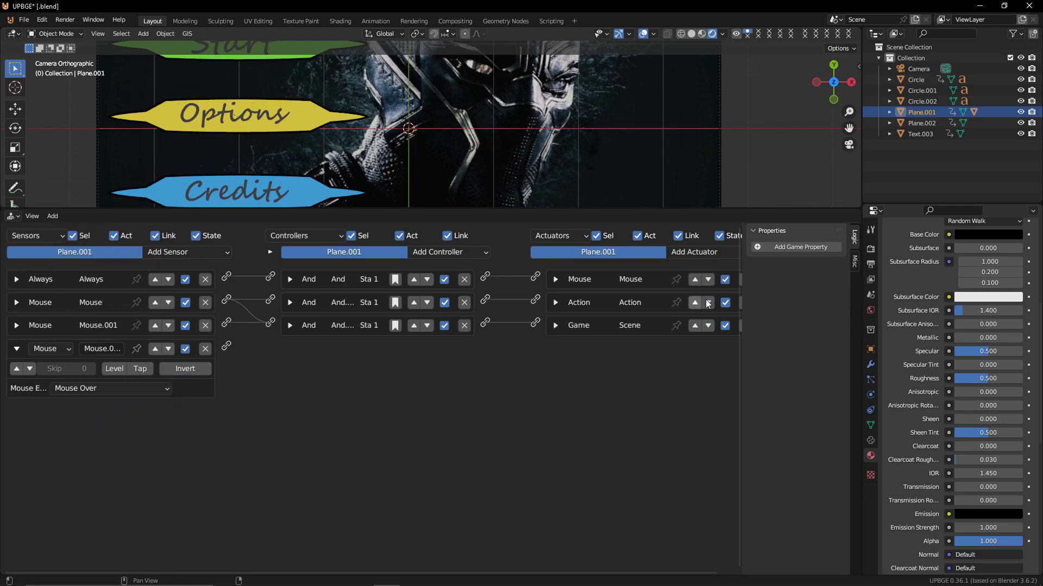
Enable positive pulse mode on the quit button's new Mouse Over sensor
{"action": "left_click", "coordinate": [712, 252]}
{"action": "left_click", "coordinate": [144, 374]}
{"action": "left_click", "coordinate": [17, 368]}
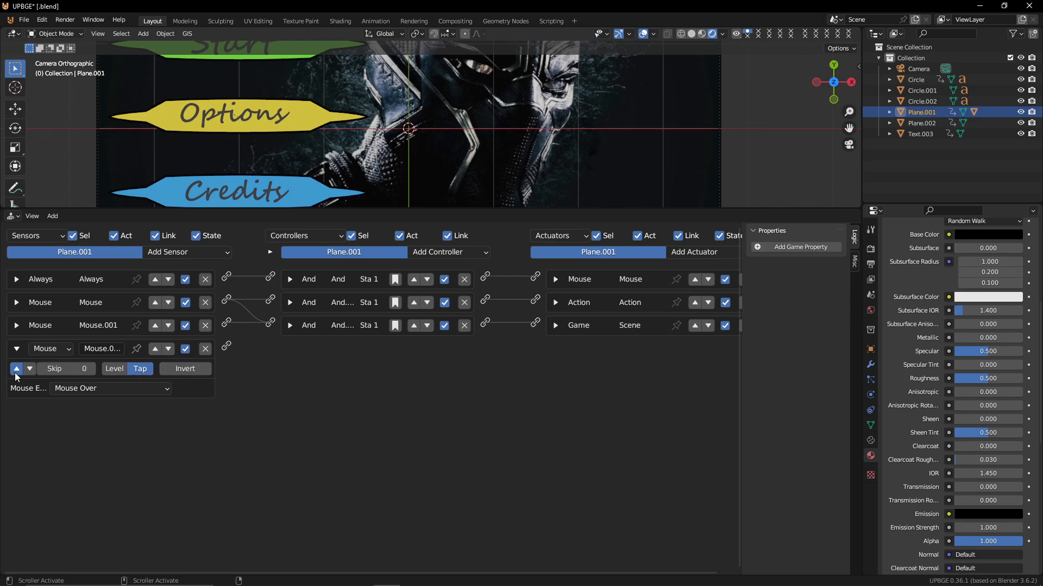
Add a Sound actuator playing ui Over.mp3 and link it to the Mouse Over sensor
{"action": "left_click", "coordinate": [691, 252]}
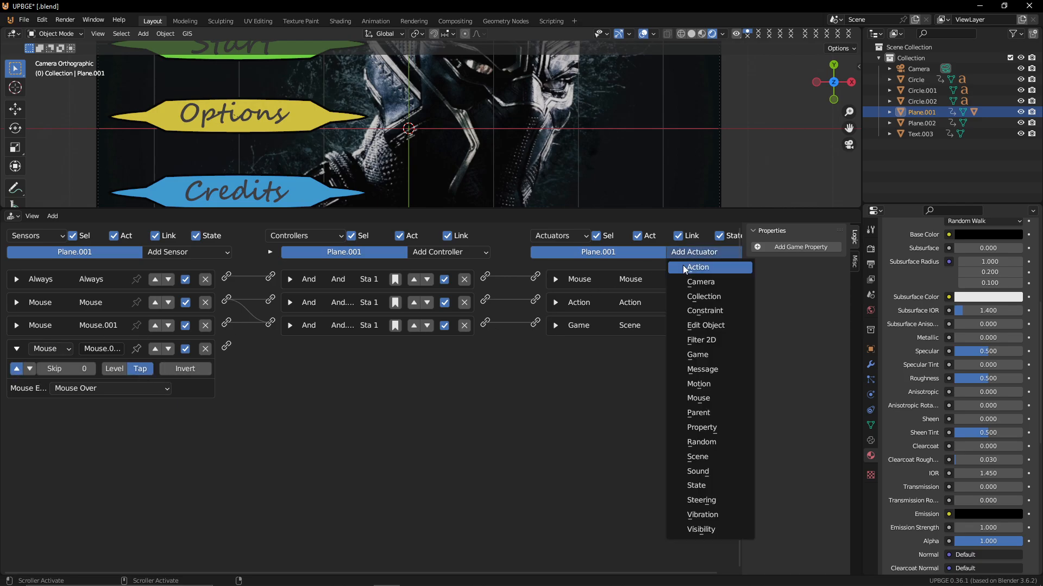
{"action": "left_click", "coordinate": [696, 472]}
{"action": "left_click_drag", "start_coordinate": [227, 348], "coordinate": [535, 347]}
{"action": "left_click", "coordinate": [564, 369]}
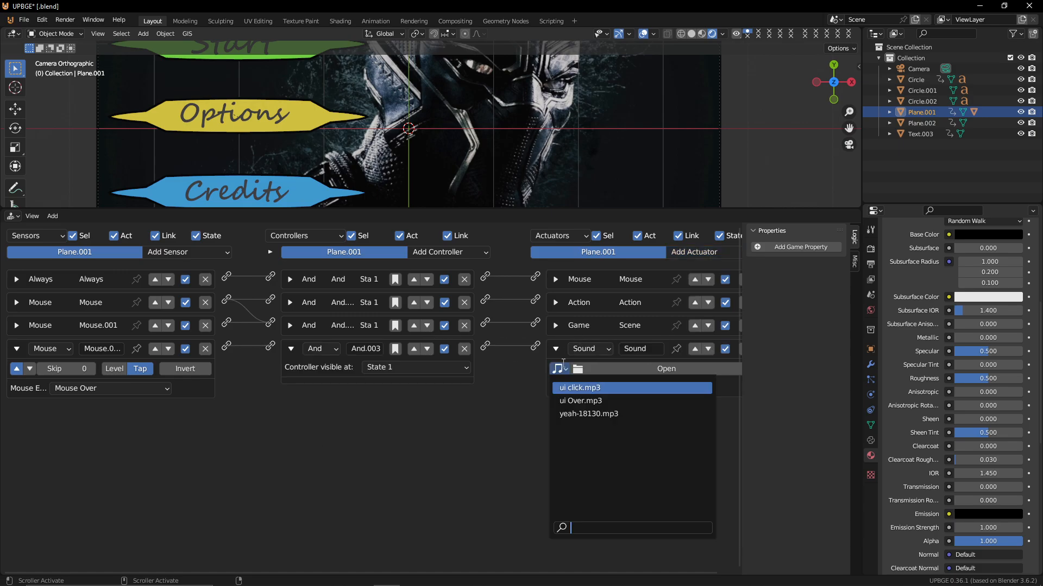
{"action": "left_click", "coordinate": [615, 401]}
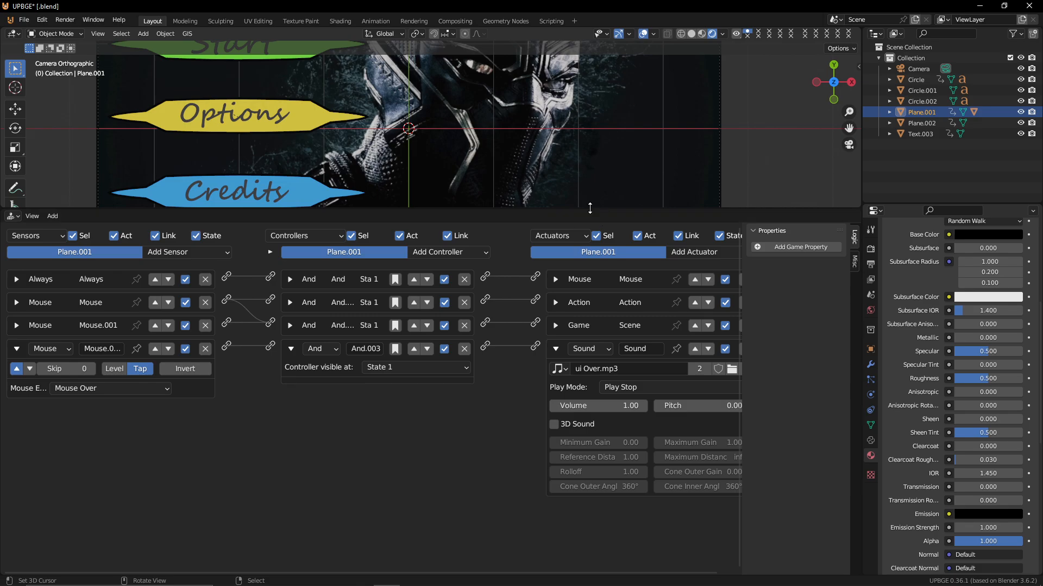
{"action": "left_click_drag", "start_coordinate": [593, 213], "coordinate": [593, 541]}
{"action": "key", "text": "Home"}
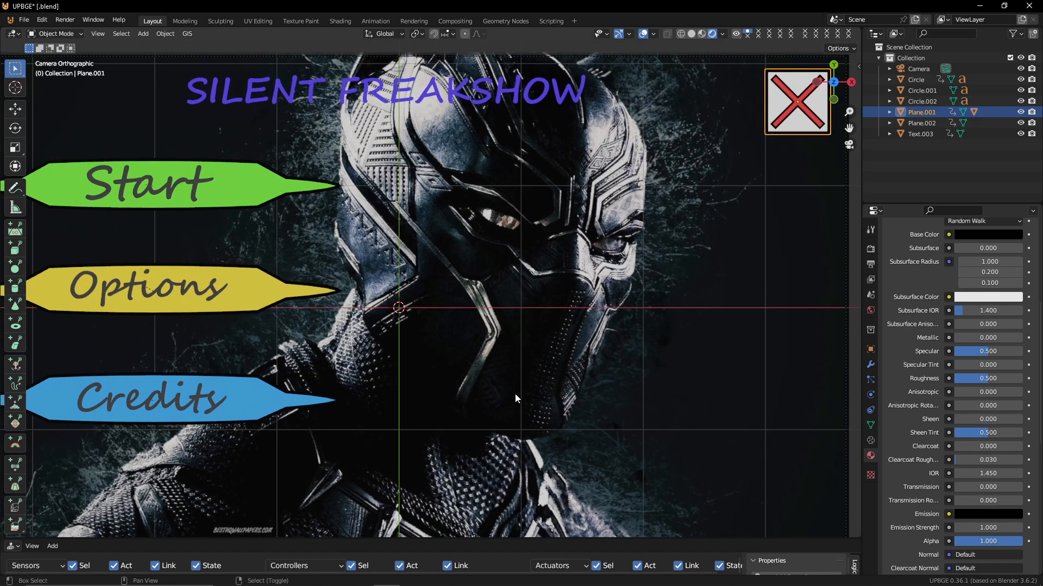
Play-test the menu in the game engine, hovering over and clicking the quit button to exit
{"action": "middle_click_drag", "start_coordinate": [515, 394], "coordinate": [559, 361], "text": "shift"}
{"action": "scroll", "coordinate": [613, 372], "scroll_direction": "down", "scroll_amount": 1}
{"action": "scroll", "coordinate": [559, 357], "scroll_direction": "up", "scroll_amount": 1}
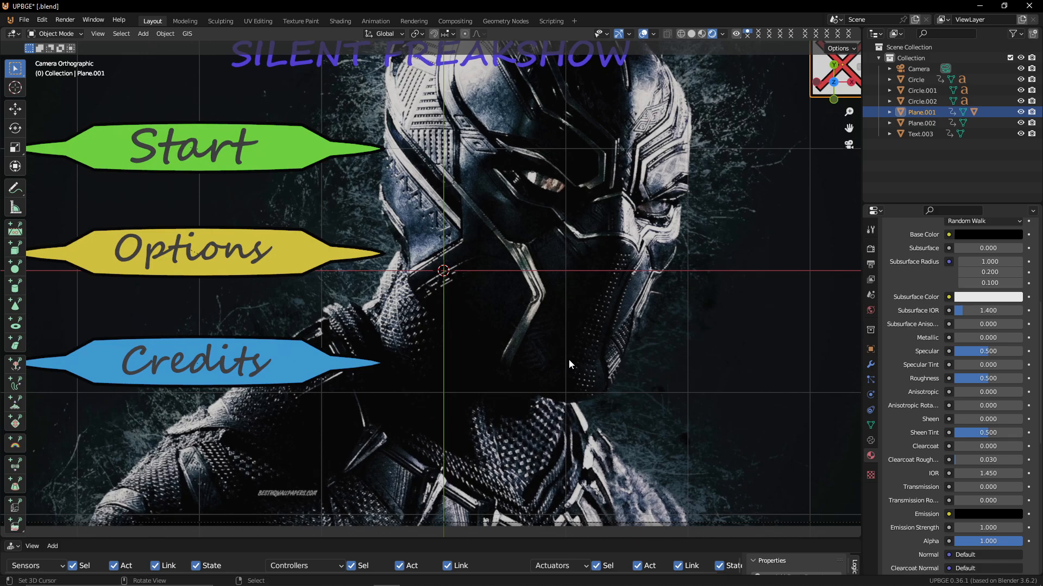
{"action": "middle_click_drag", "start_coordinate": [569, 360], "coordinate": [555, 378], "text": "shift"}
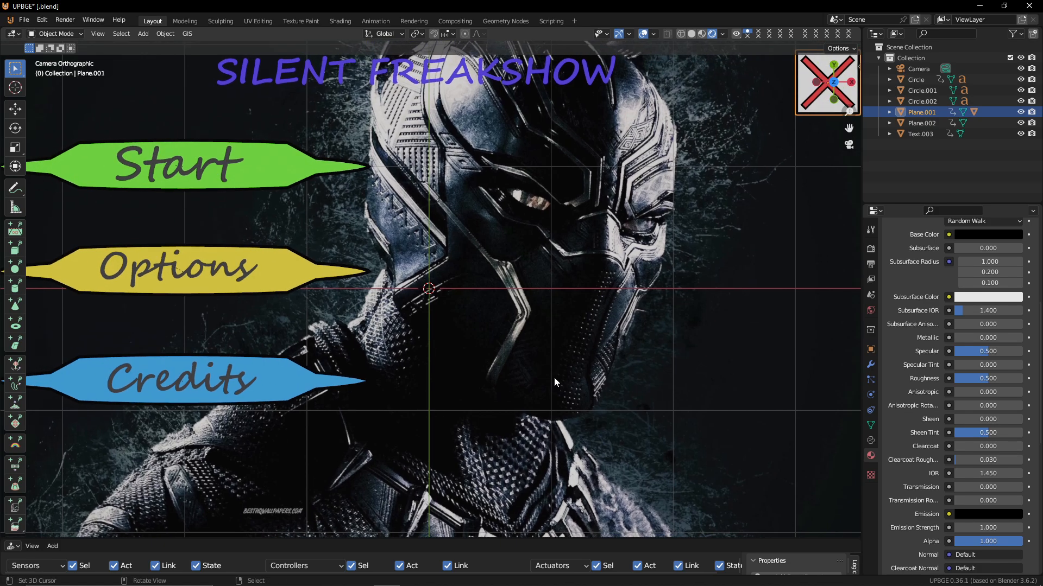
{"action": "scroll", "coordinate": [554, 379], "scroll_direction": "down", "scroll_amount": 1}
{"action": "key", "text": "p"}
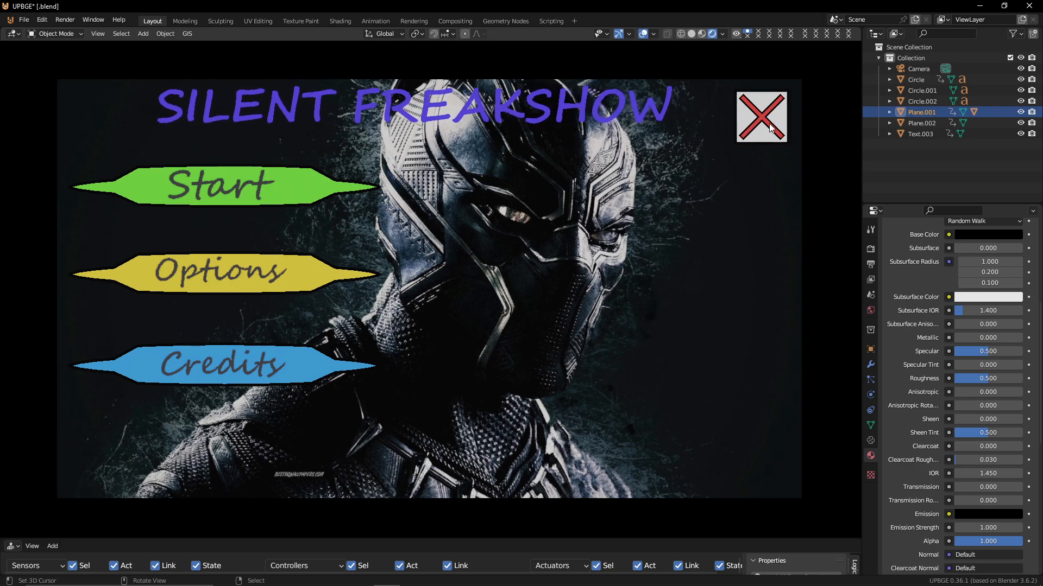
{"action": "left_click", "coordinate": [768, 94]}
{"action": "left_click", "coordinate": [757, 117]}
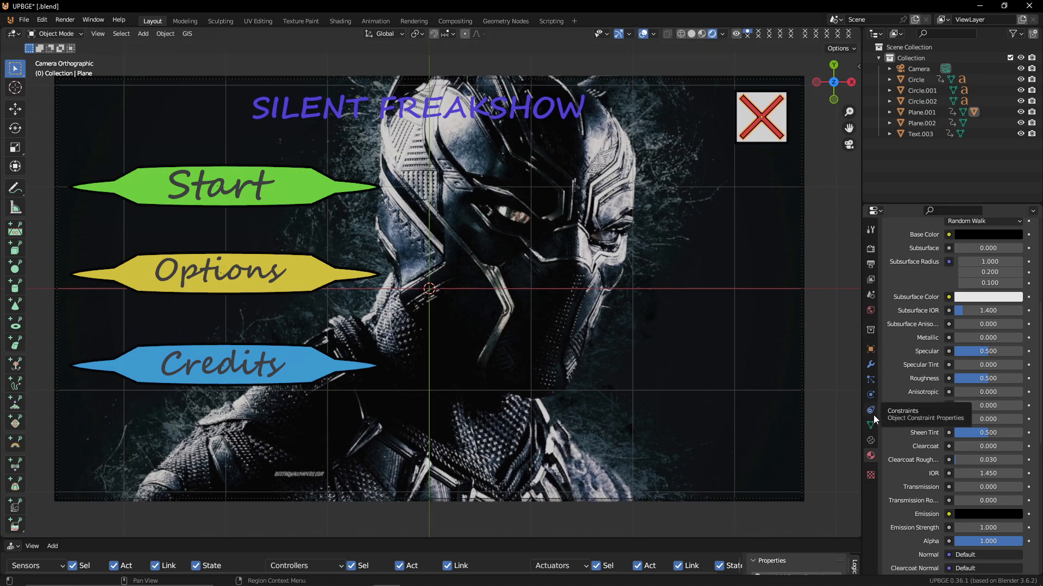
Set the Plane object's game physics type to No Collision
{"action": "left_click", "coordinate": [870, 395]}
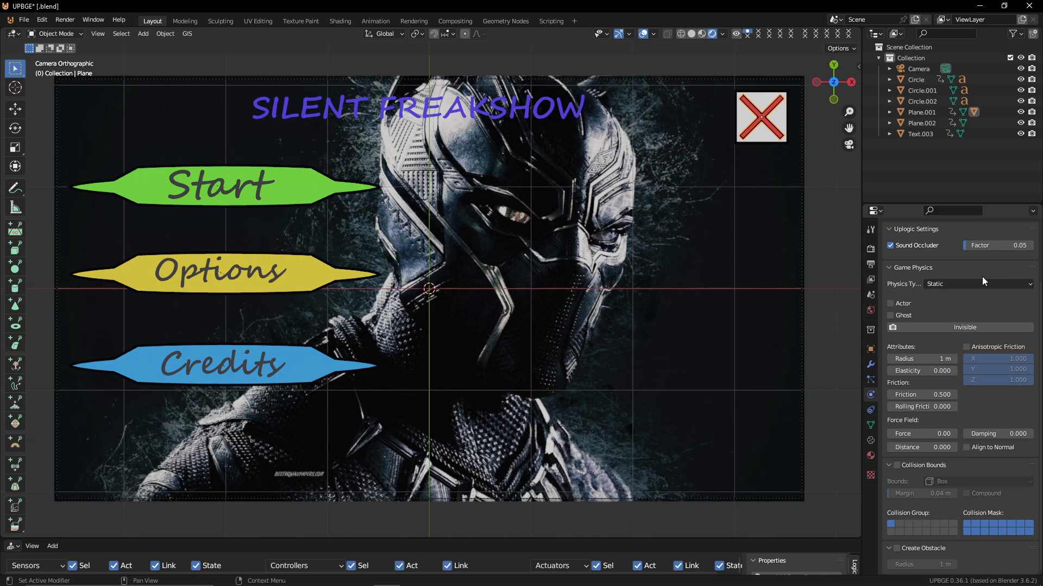
{"action": "left_click", "coordinate": [965, 285]}
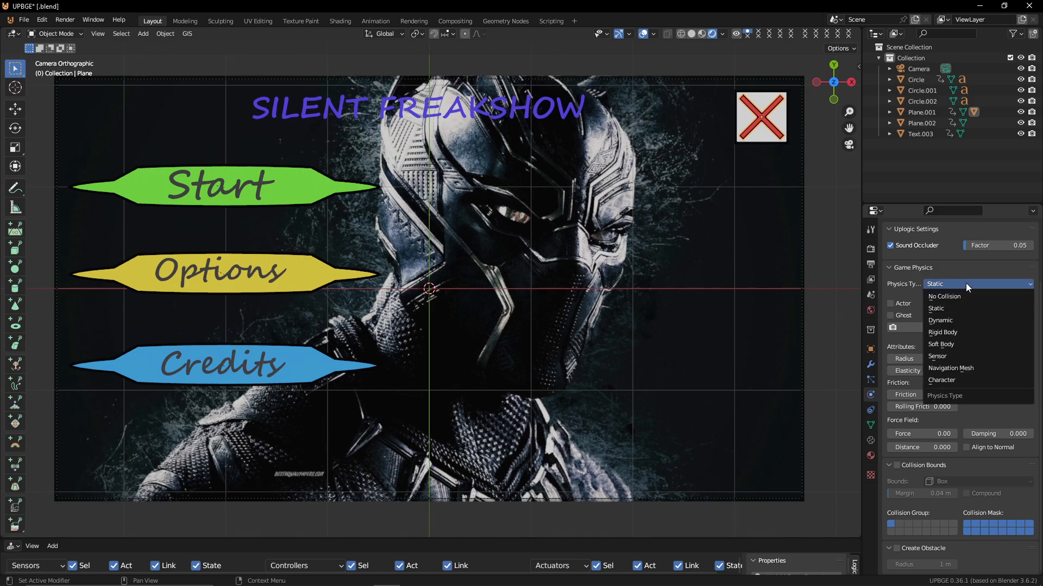
{"action": "left_click", "coordinate": [956, 297]}
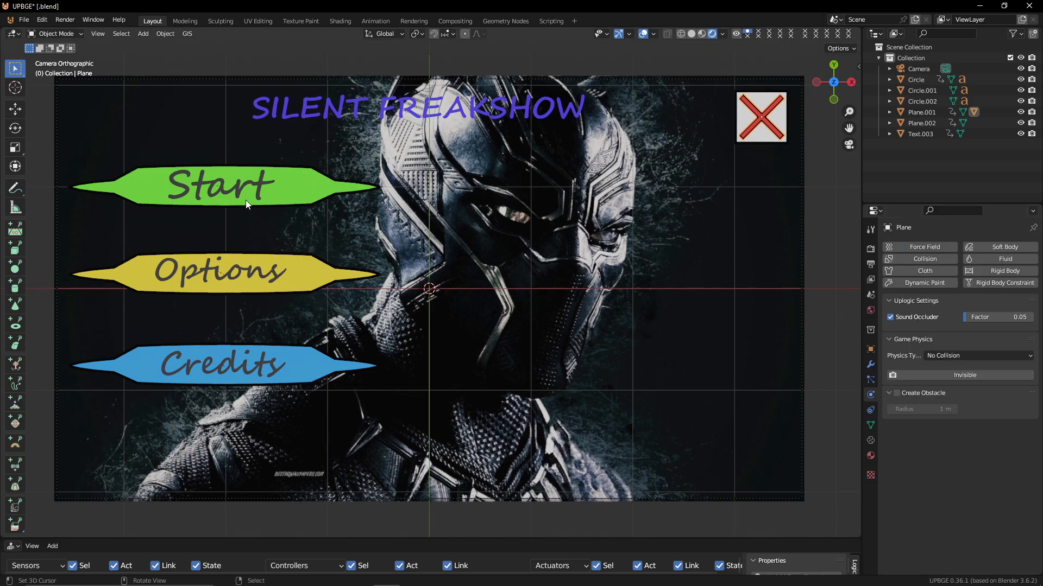
Select the Start button's text and launch the game again to test the menu
{"action": "left_click", "coordinate": [262, 174]}
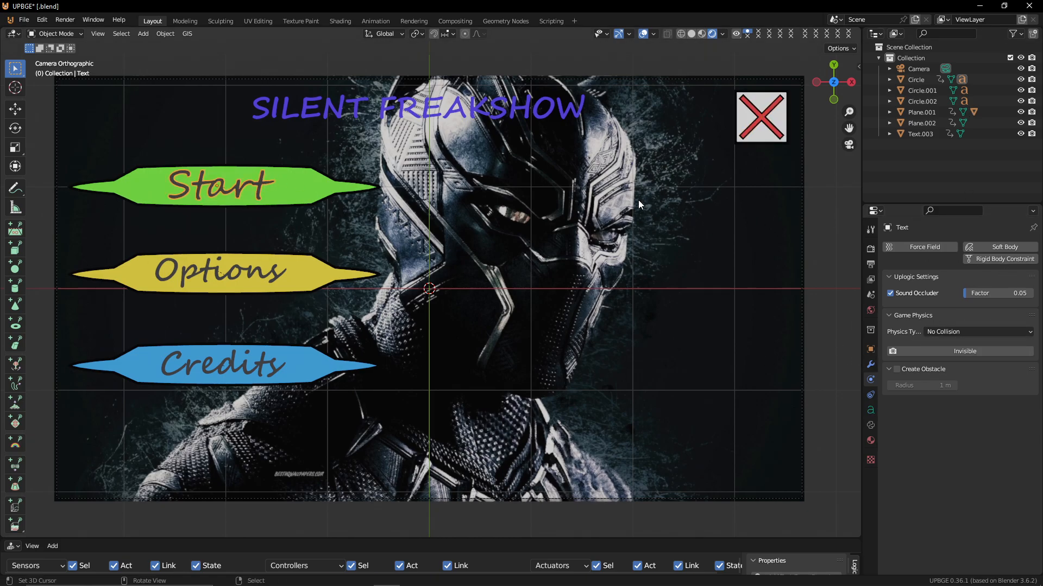
{"action": "key", "text": "p"}
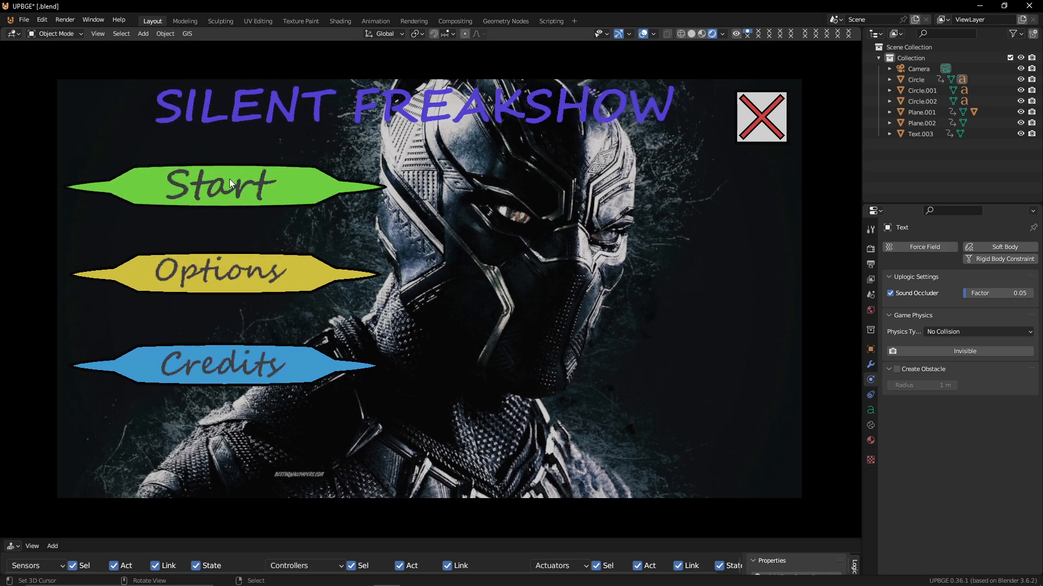
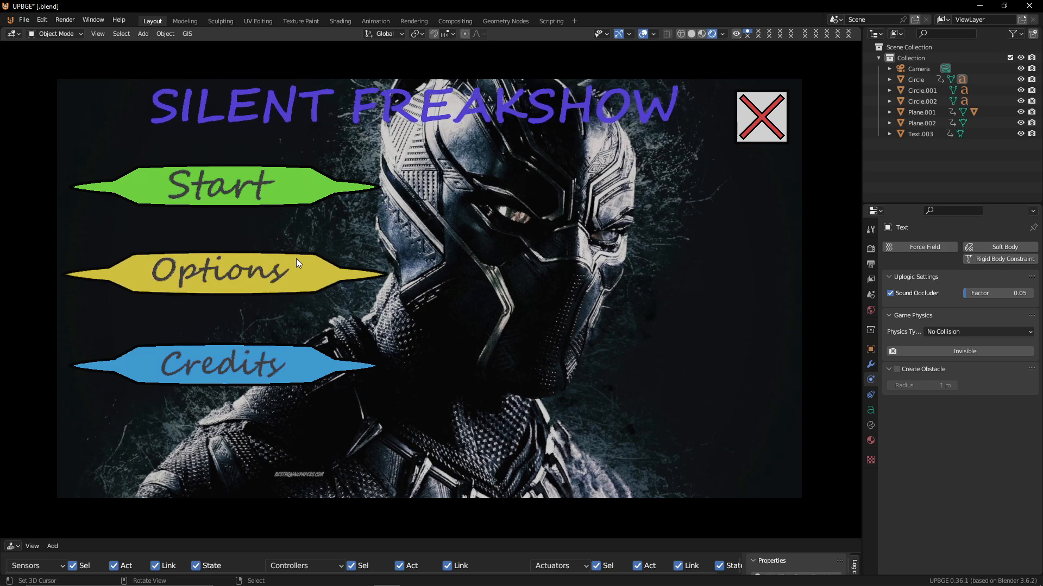
Exit the running game through the quit button
{"action": "left_click", "coordinate": [751, 102]}
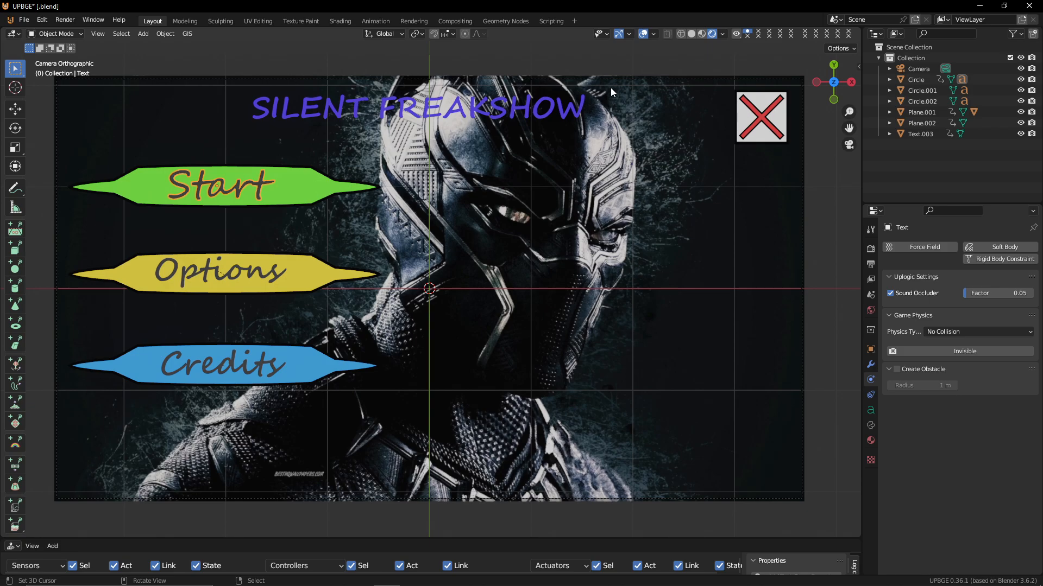
{"action": "scroll", "coordinate": [581, 102], "scroll_direction": "down", "scroll_amount": 5}
{"action": "scroll", "coordinate": [581, 102], "scroll_direction": "up", "scroll_amount": 5}
{"action": "scroll", "coordinate": [671, 80], "scroll_direction": "down", "scroll_amount": 2}
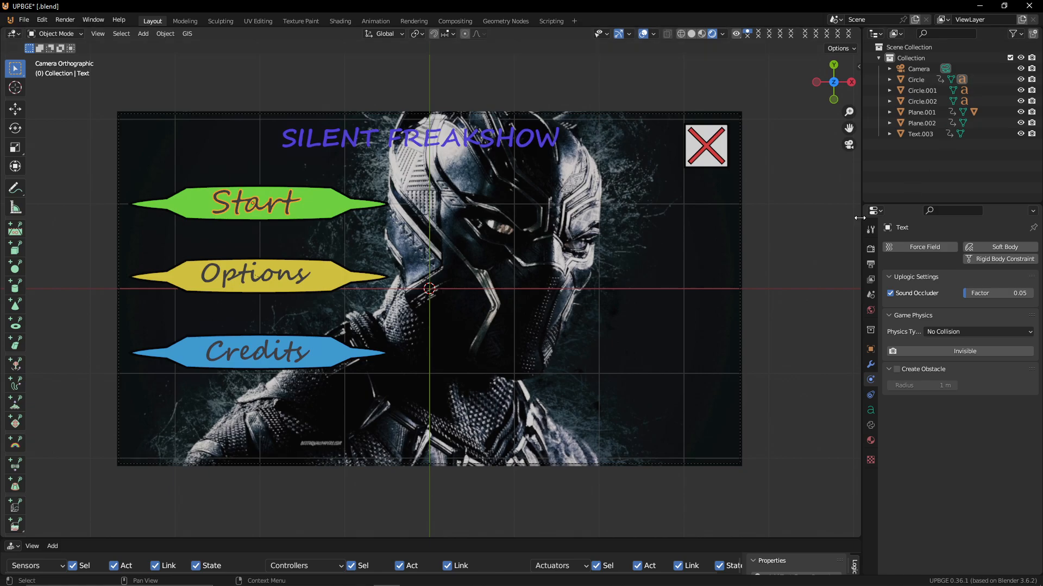
Open the scene's render settings and try to edit the embedded game resolution width
{"action": "left_click", "coordinate": [873, 251]}
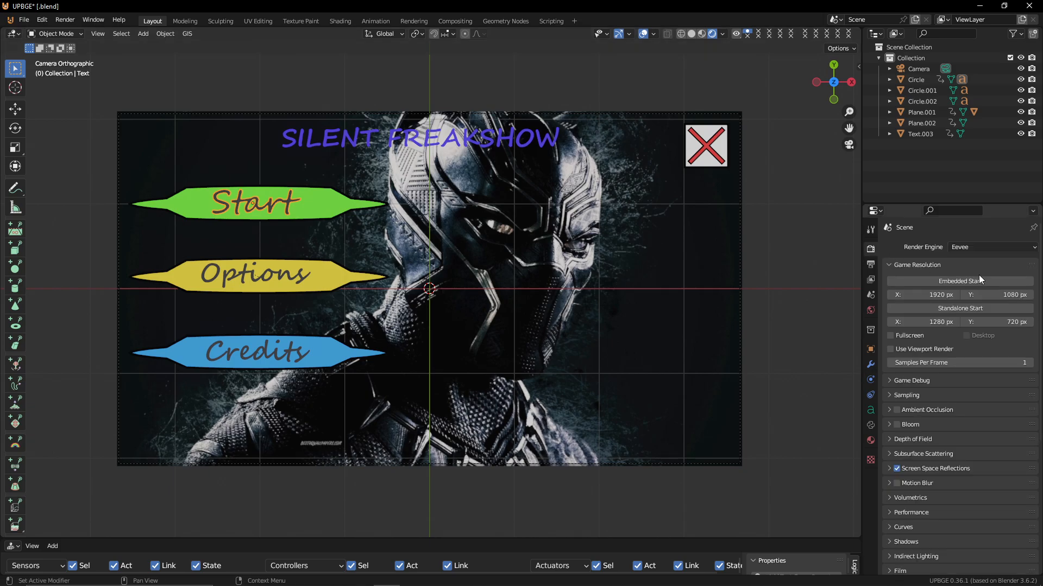
{"action": "left_click", "coordinate": [941, 295]}
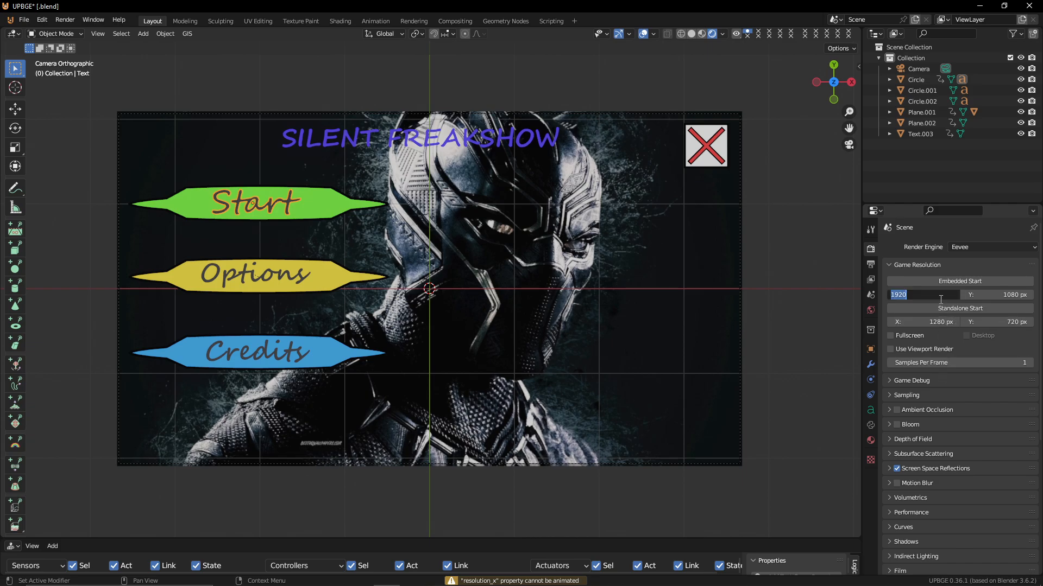
{"action": "key", "text": "BackSpace"}
{"action": "left_click", "coordinate": [981, 458]}
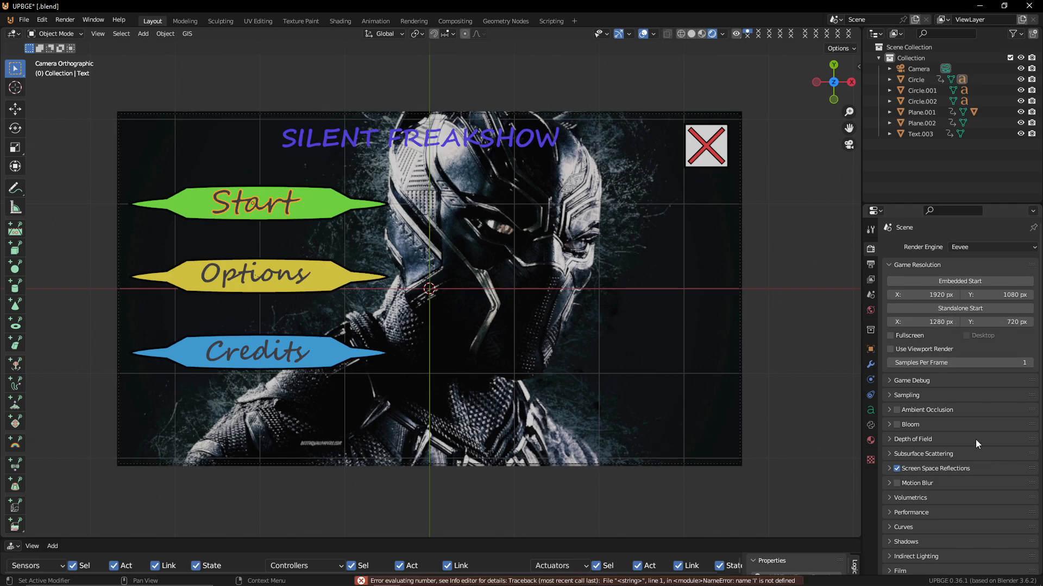
{"action": "key", "text": "i"}
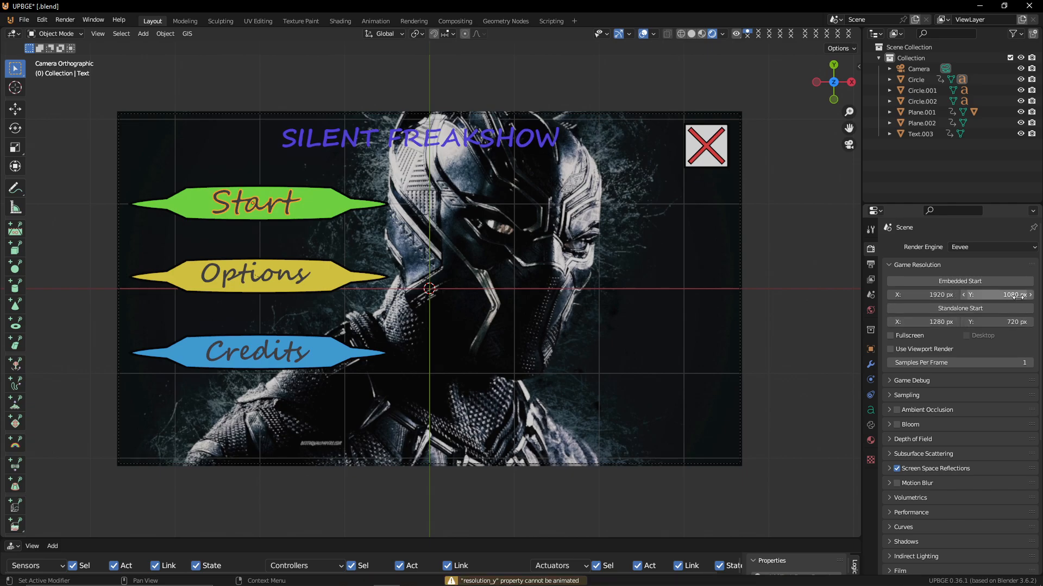
{"action": "key", "text": "i"}
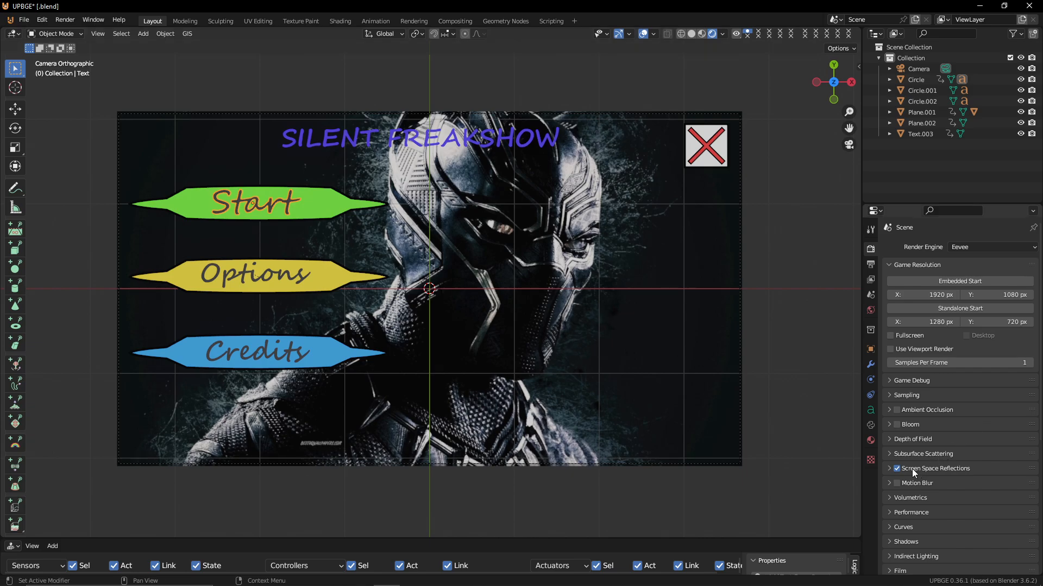
{"action": "key", "text": "i"}
Rename the scene to Main Menu
{"action": "double_click", "coordinate": [867, 19]}
{"action": "type", "text": "mAIN M"}
{"action": "key", "text": "ctrl+BackSpace"}
{"action": "key", "text": "ctrl+BackSpace"}
{"action": "key", "text": "Return"}
Set the Eevee shadow cube size and cascade size both to 4096 px
{"action": "left_click", "coordinate": [911, 543]}
{"action": "scroll", "coordinate": [933, 554], "scroll_direction": "down", "scroll_amount": 2}
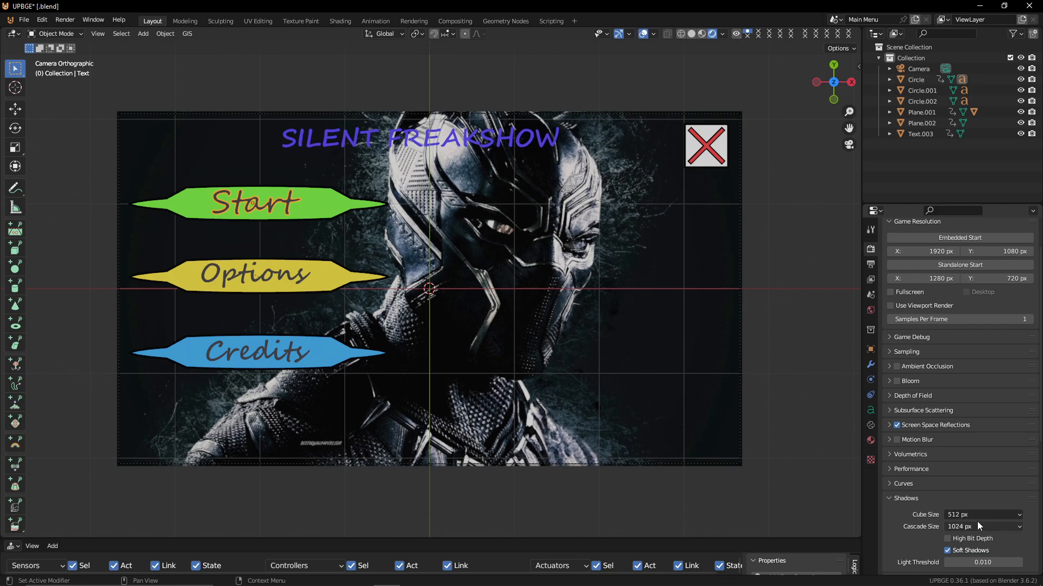
{"action": "key", "text": "i"}
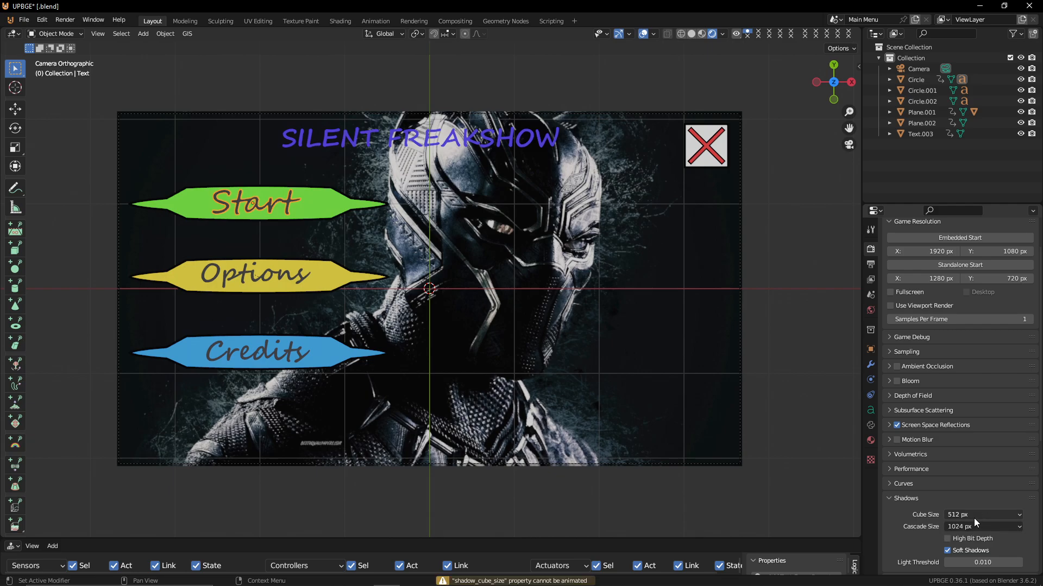
{"action": "left_click", "coordinate": [973, 518]}
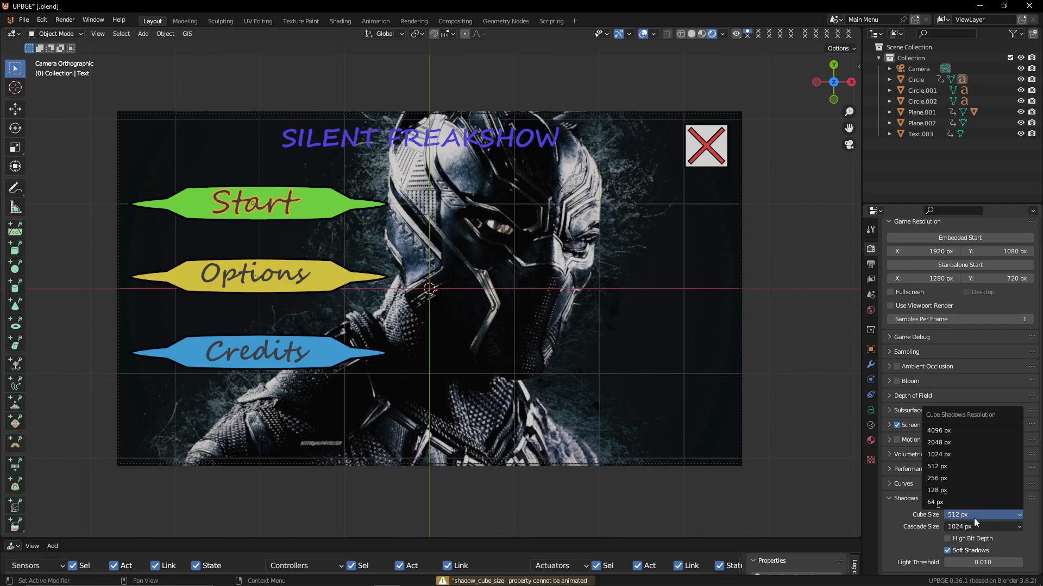
{"action": "left_click", "coordinate": [985, 436]}
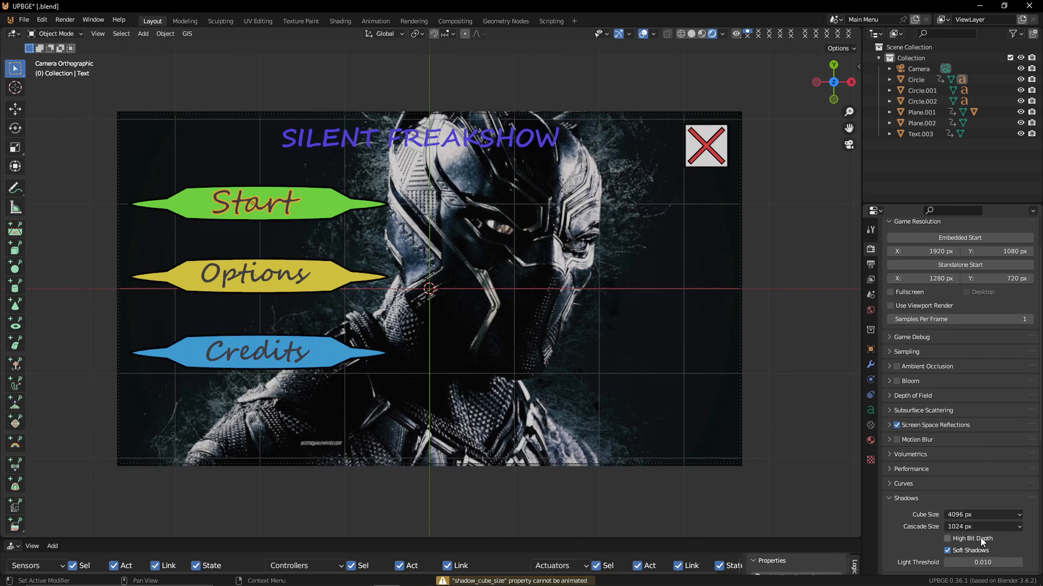
{"action": "left_click", "coordinate": [970, 525]}
{"action": "left_click", "coordinate": [985, 434]}
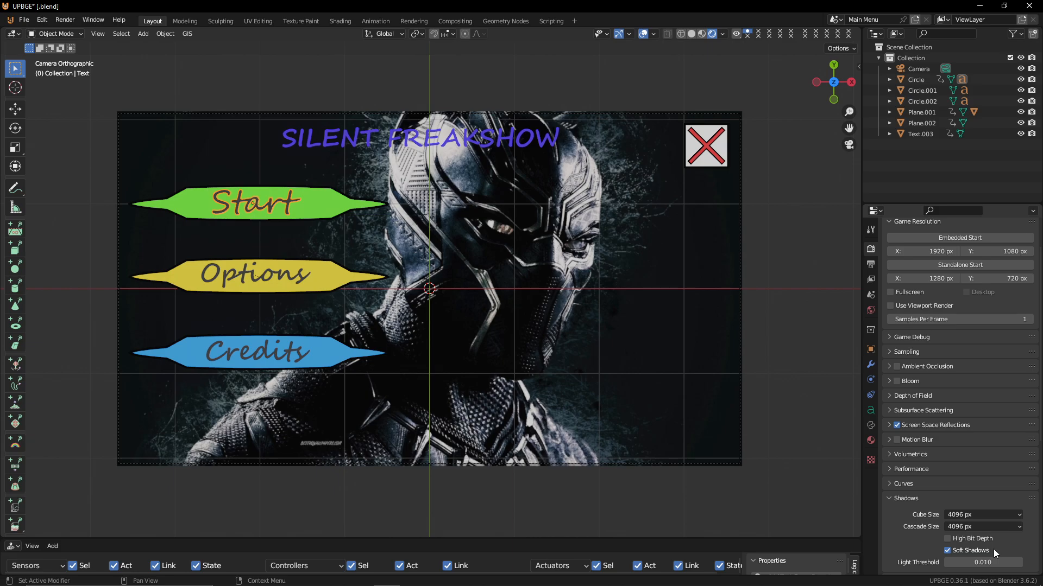
{"action": "scroll", "coordinate": [992, 549], "scroll_direction": "down", "scroll_amount": 5}
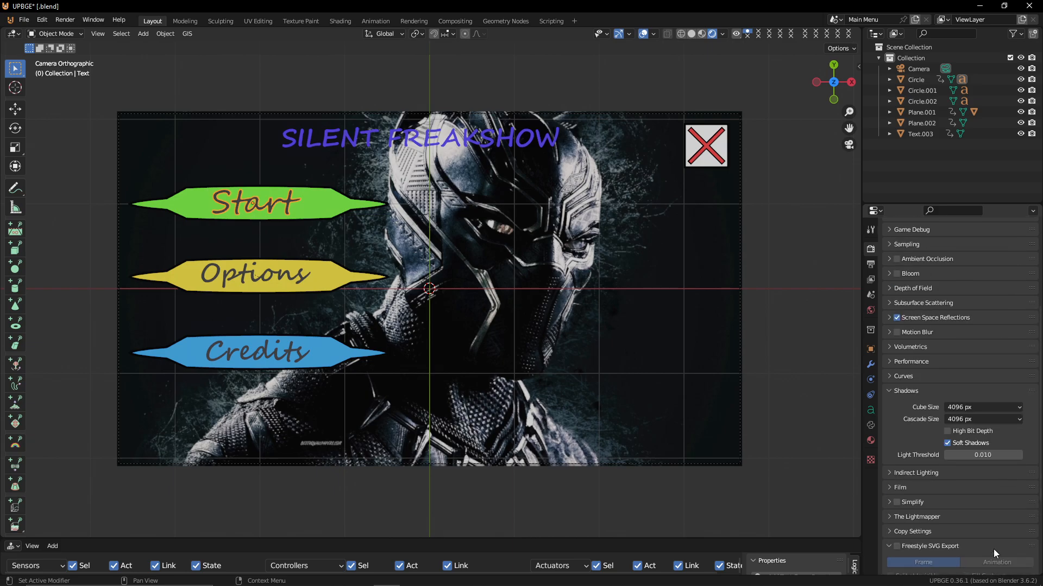
{"action": "scroll", "coordinate": [992, 549], "scroll_direction": "up", "scroll_amount": 7}
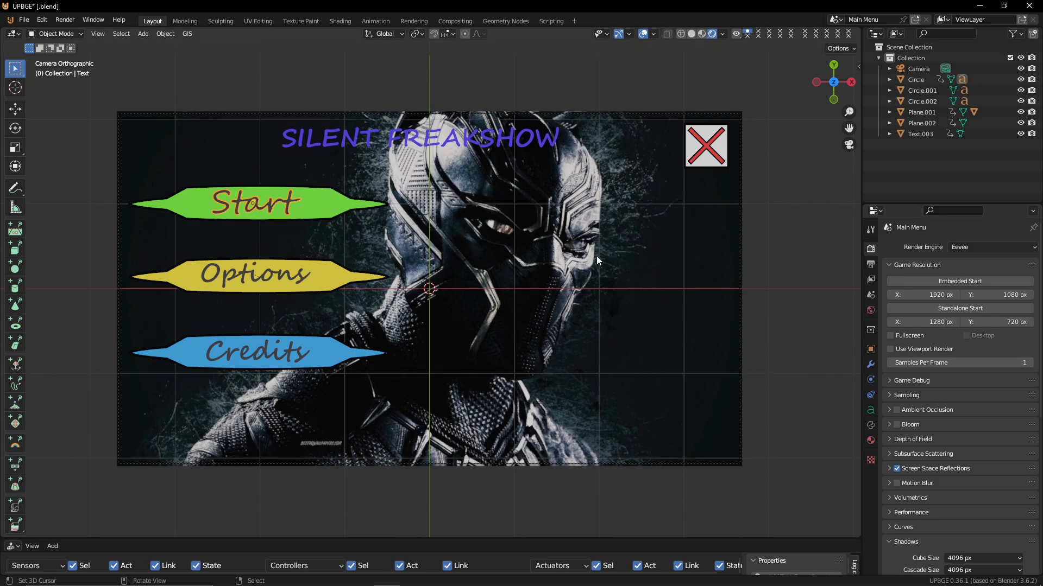
Create a new scene that copies the settings of Main Menu
{"action": "left_click", "coordinate": [836, 19]}
{"action": "left_click", "coordinate": [835, 19]}
{"action": "left_click", "coordinate": [836, 19]}
{"action": "left_click", "coordinate": [917, 23]}
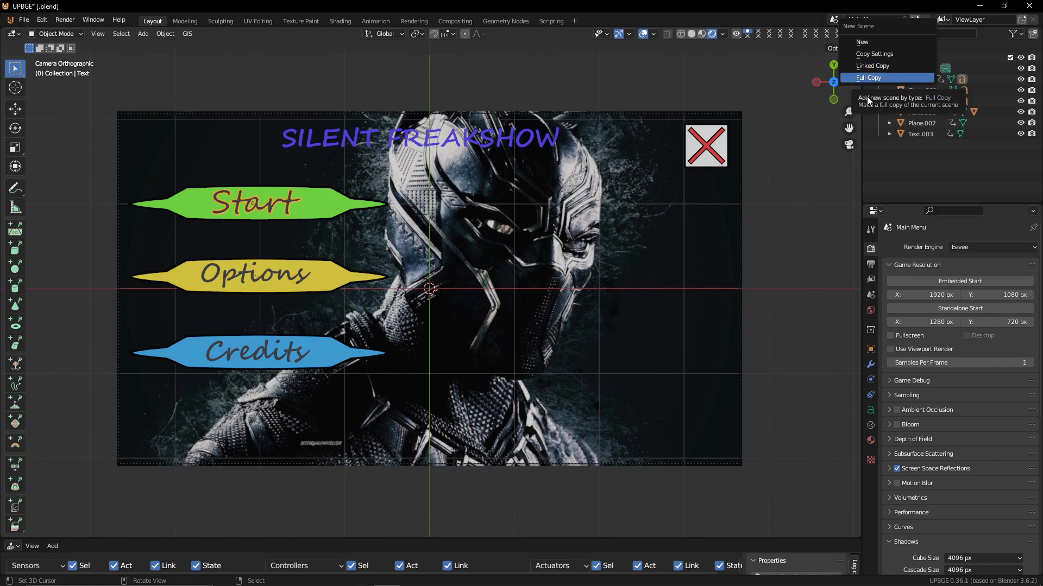
{"action": "left_click", "coordinate": [891, 52]}
Add a camera to the new scene, set its lens type to Orthographic, and view through it
{"action": "scroll", "coordinate": [469, 206], "scroll_direction": "up", "scroll_amount": 3}
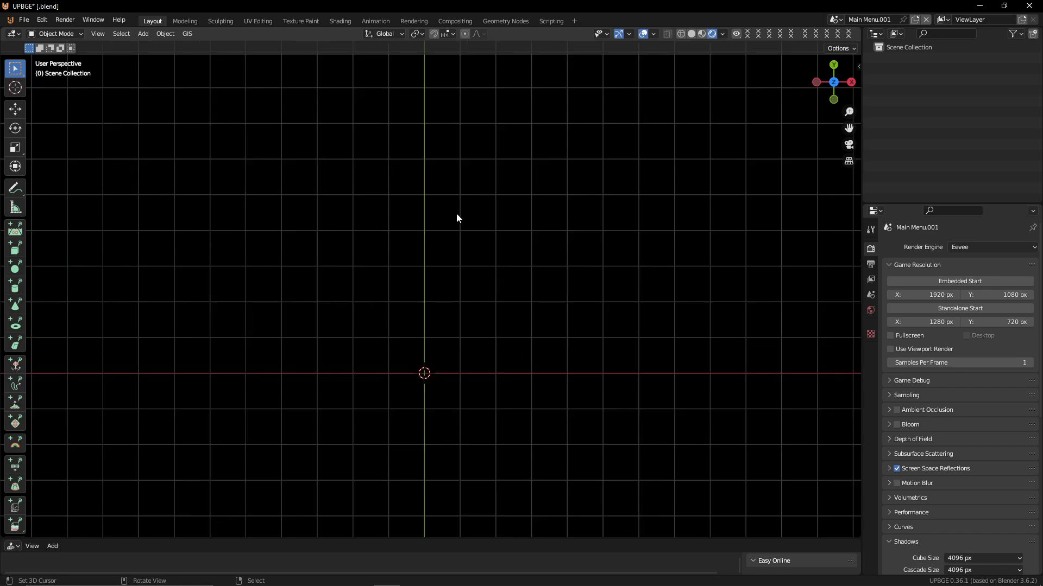
{"action": "key", "text": "shift+a"}
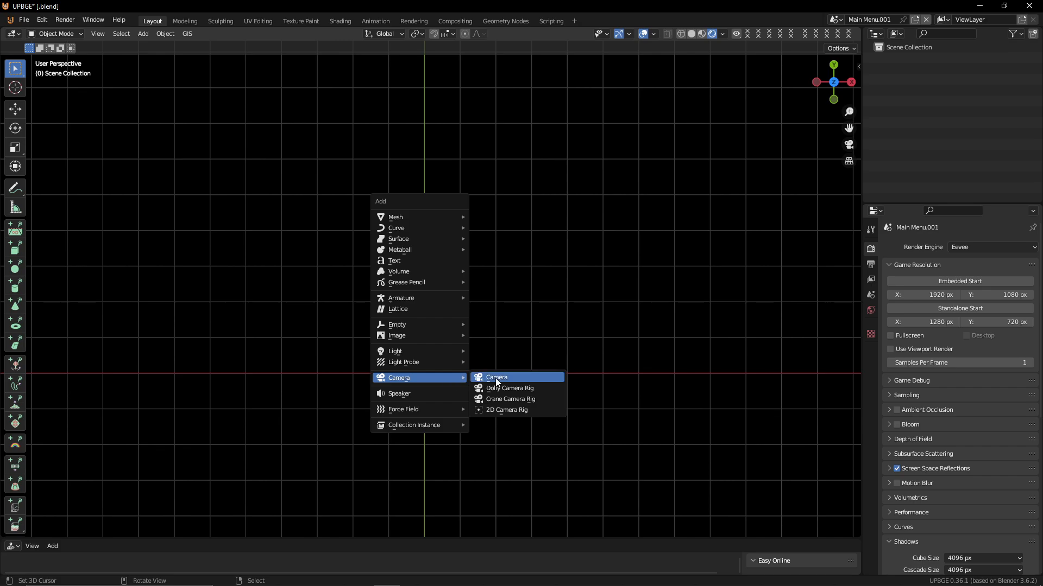
{"action": "left_click", "coordinate": [549, 377]}
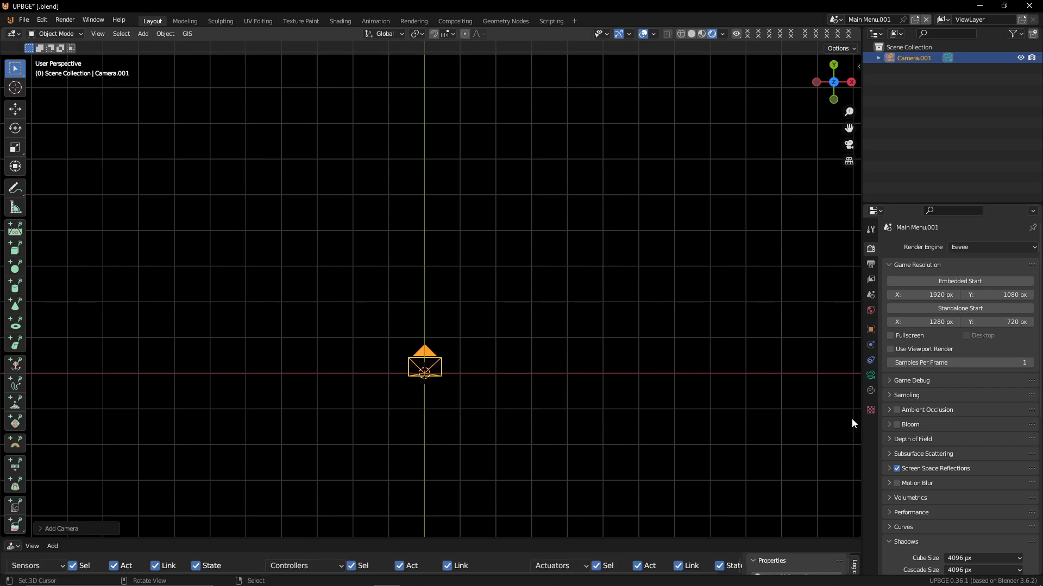
{"action": "left_click", "coordinate": [871, 373]}
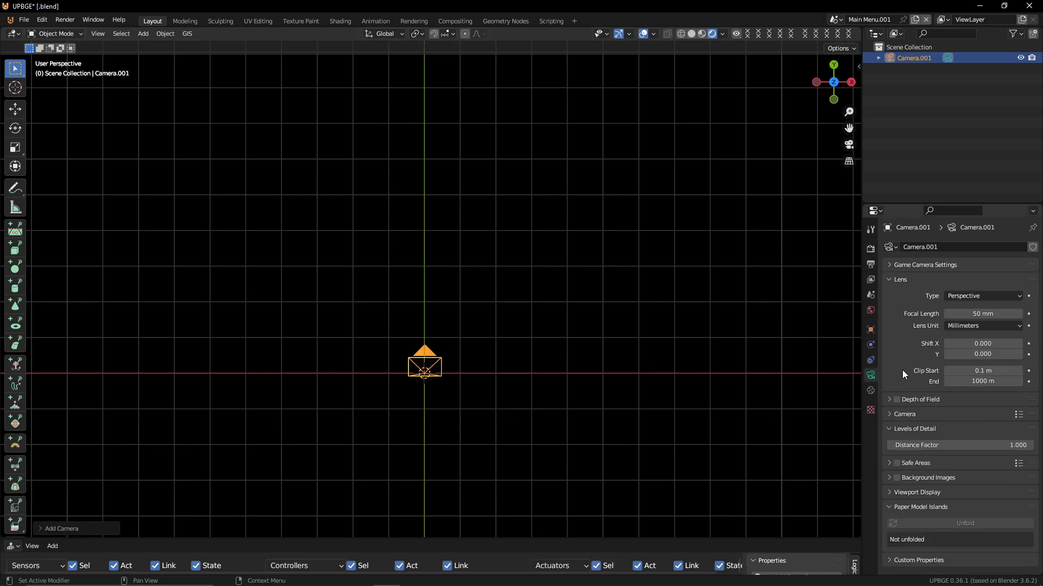
{"action": "left_click", "coordinate": [992, 297]}
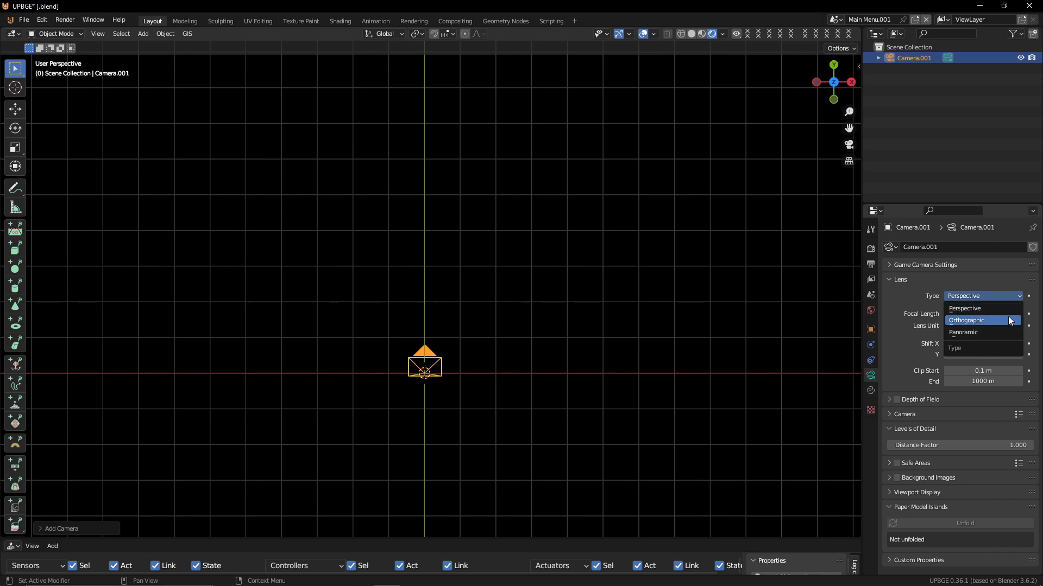
{"action": "left_click", "coordinate": [1008, 317]}
{"action": "key", "text": "KP_0"}
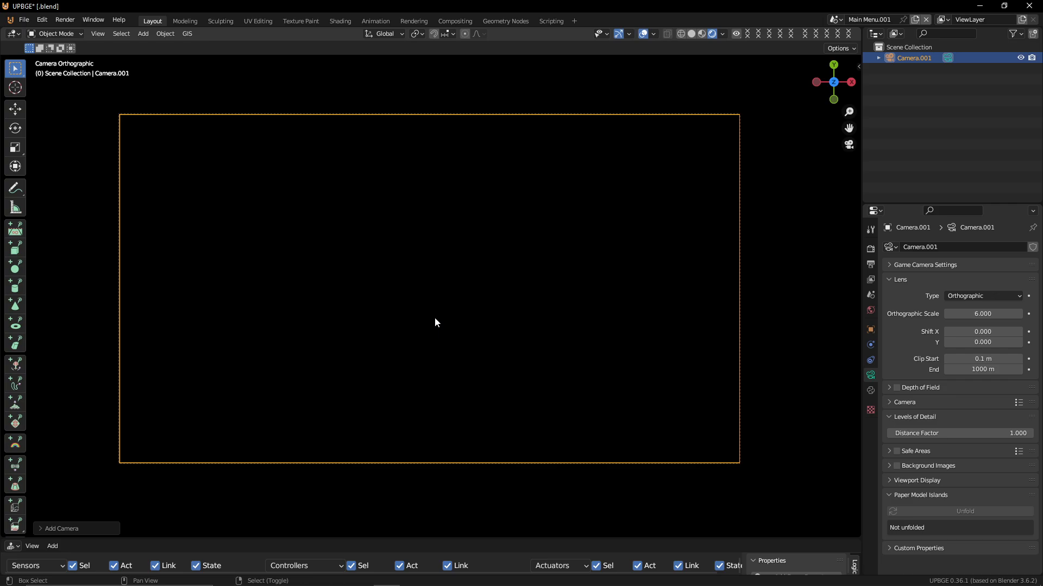
Add a plane and move it about 2.8 m down along Z beneath the camera
{"action": "middle_click_drag", "start_coordinate": [434, 317], "coordinate": [439, 228]}
{"action": "scroll", "coordinate": [439, 228], "scroll_direction": "down", "scroll_amount": 7}
{"action": "scroll", "coordinate": [439, 233], "scroll_direction": "down", "scroll_amount": 2}
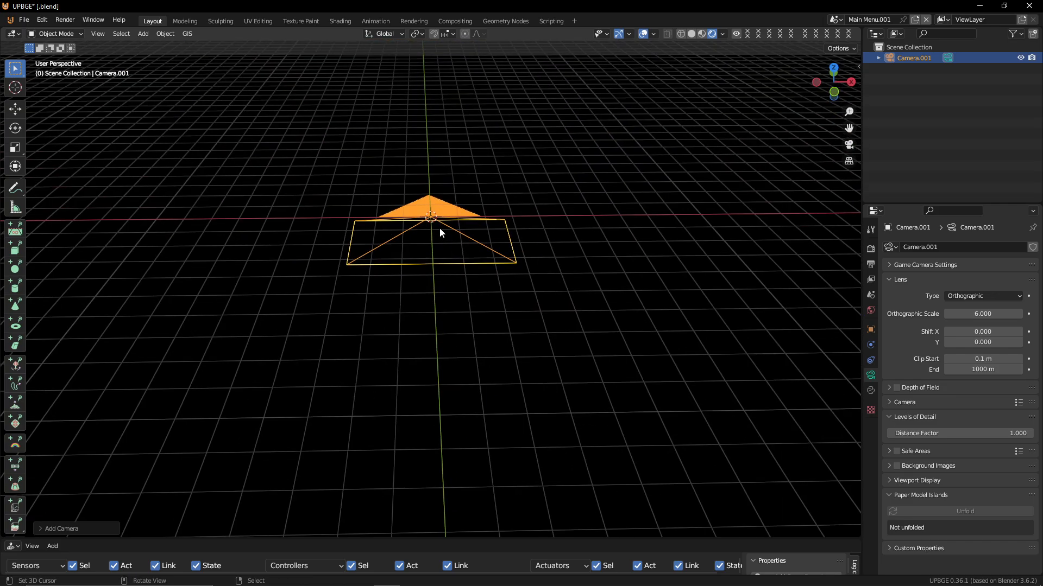
{"action": "key", "text": "shift+s"}
{"action": "left_click", "coordinate": [447, 293]}
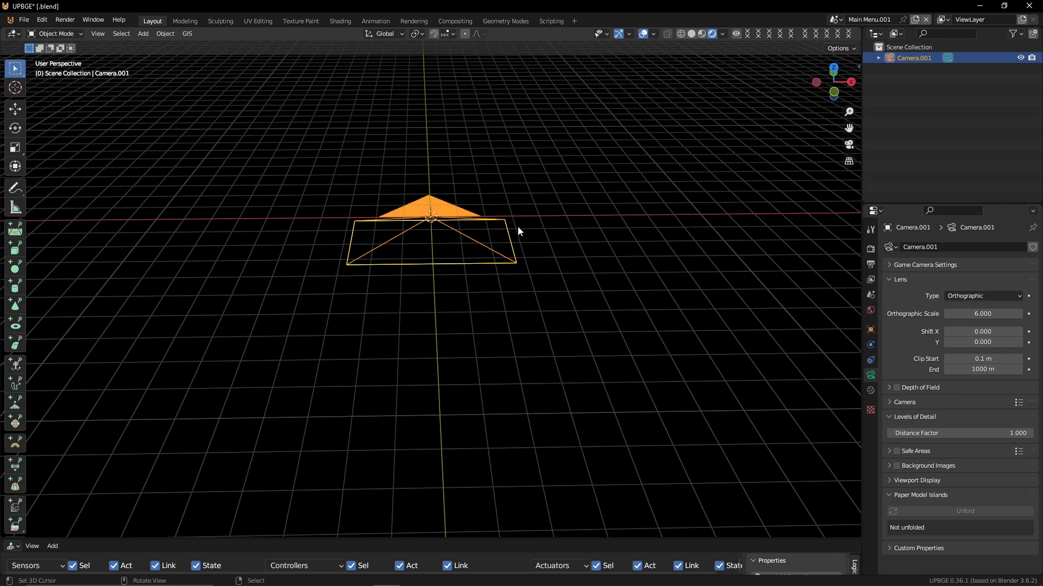
{"action": "key", "text": "shift+a"}
{"action": "mouse_move", "coordinate": [504, 63]}
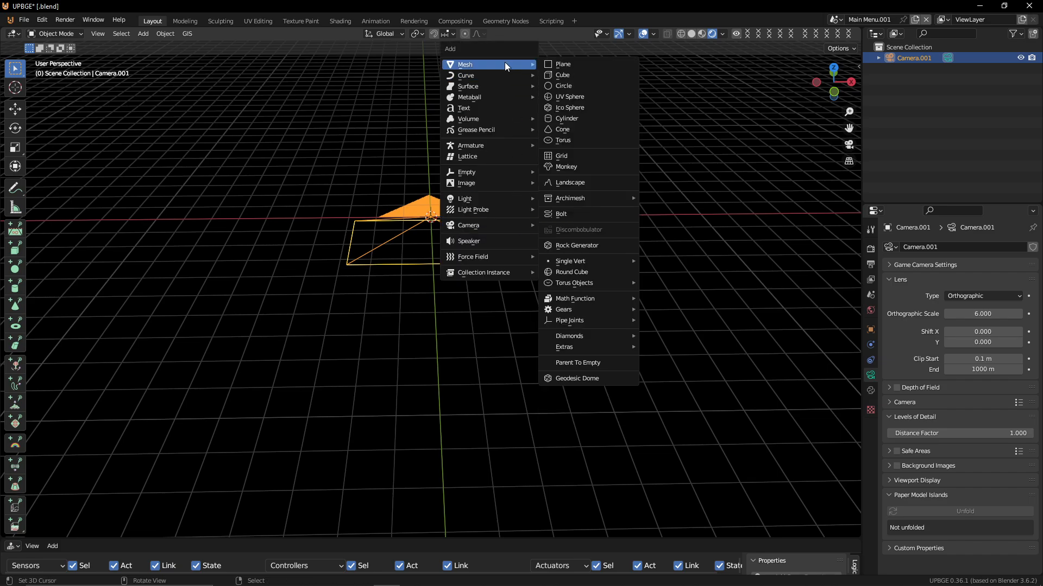
{"action": "left_click", "coordinate": [565, 65]}
{"action": "key", "text": "g"}
{"action": "key", "text": "z"}
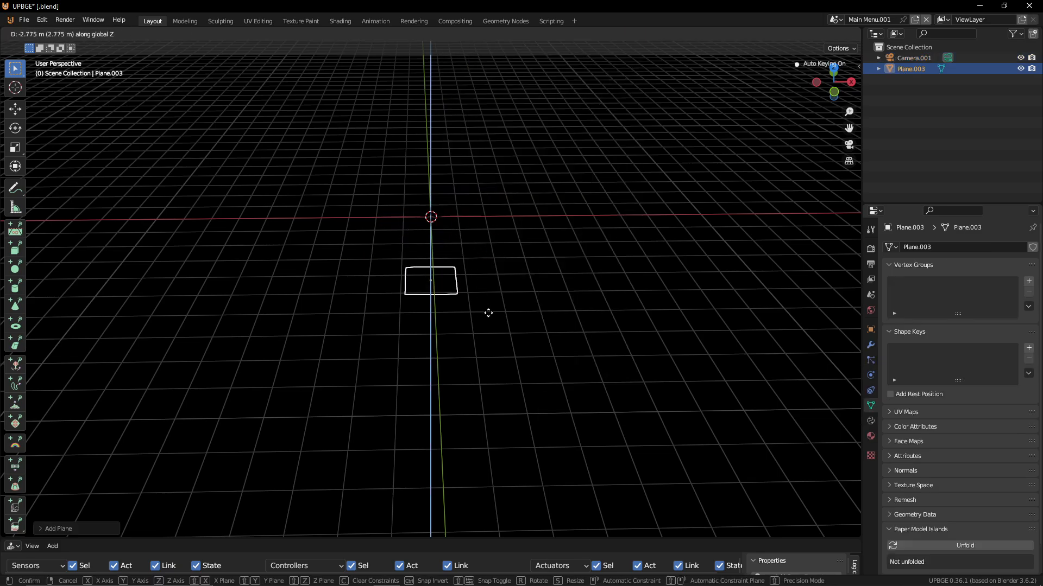
{"action": "left_click", "coordinate": [482, 291]}
Scale the plane to fill the camera frame, squashing it along Y to the frame's proportions
{"action": "key", "text": "s"}
{"action": "left_click", "coordinate": [272, 184]}
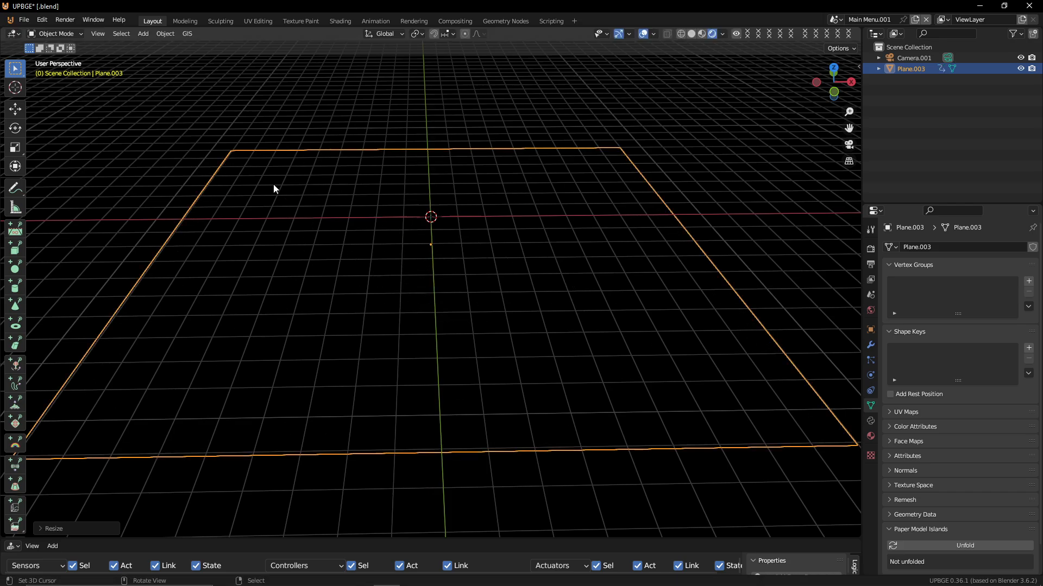
{"action": "key", "text": "KP_0"}
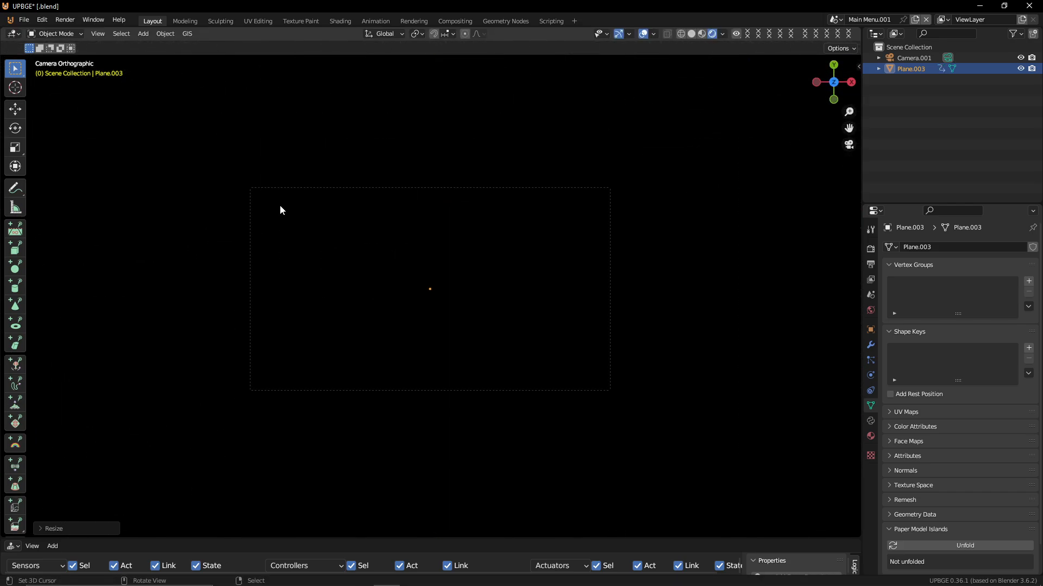
{"action": "scroll", "coordinate": [280, 206], "scroll_direction": "down", "scroll_amount": 1}
{"action": "key", "text": "s"}
{"action": "right_click", "coordinate": [485, 279]}
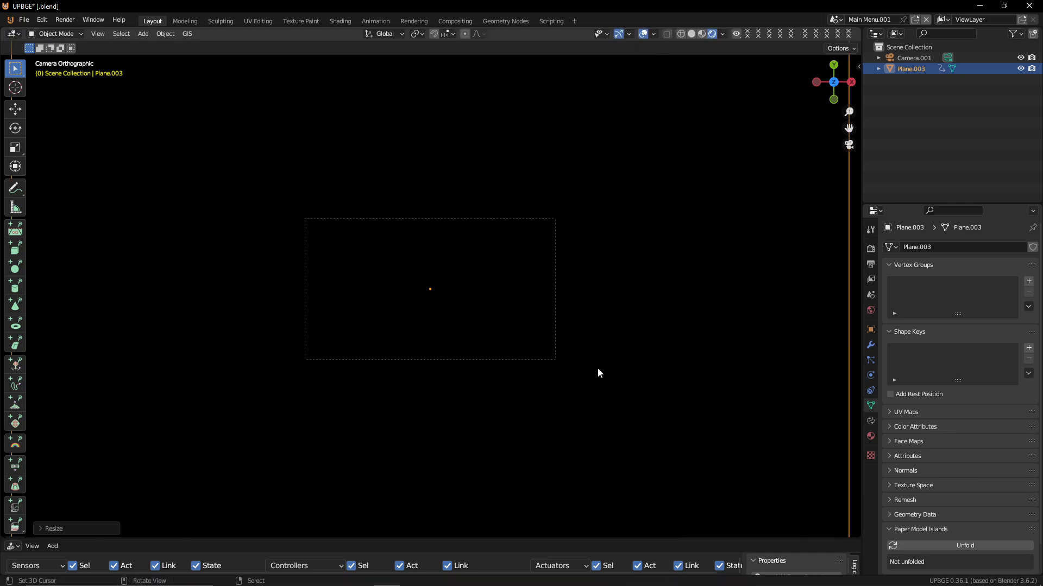
{"action": "key", "text": "s"}
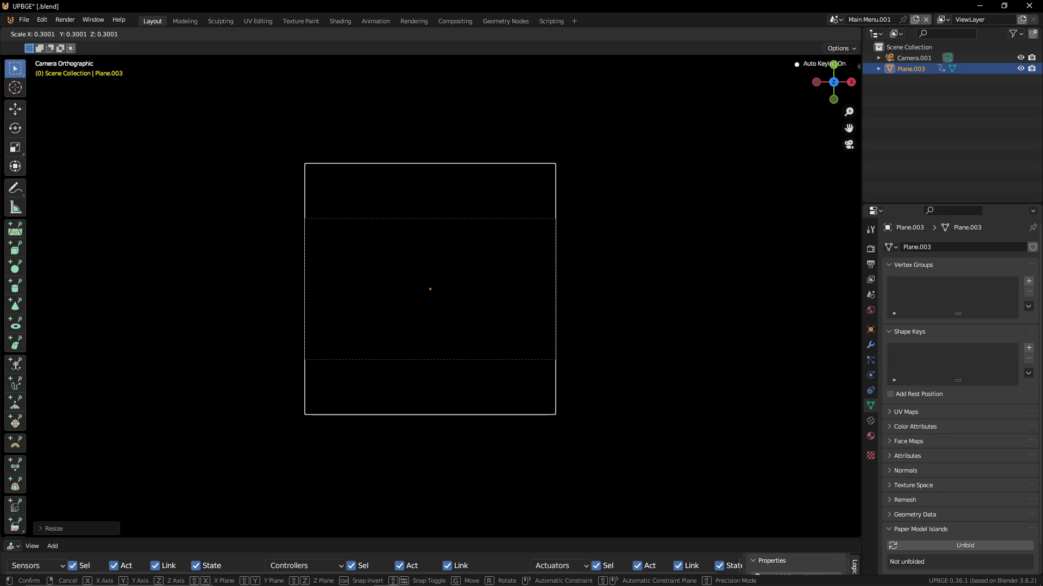
{"action": "left_click", "coordinate": [338, 168]}
{"action": "key", "text": "s"}
{"action": "key", "text": "y"}
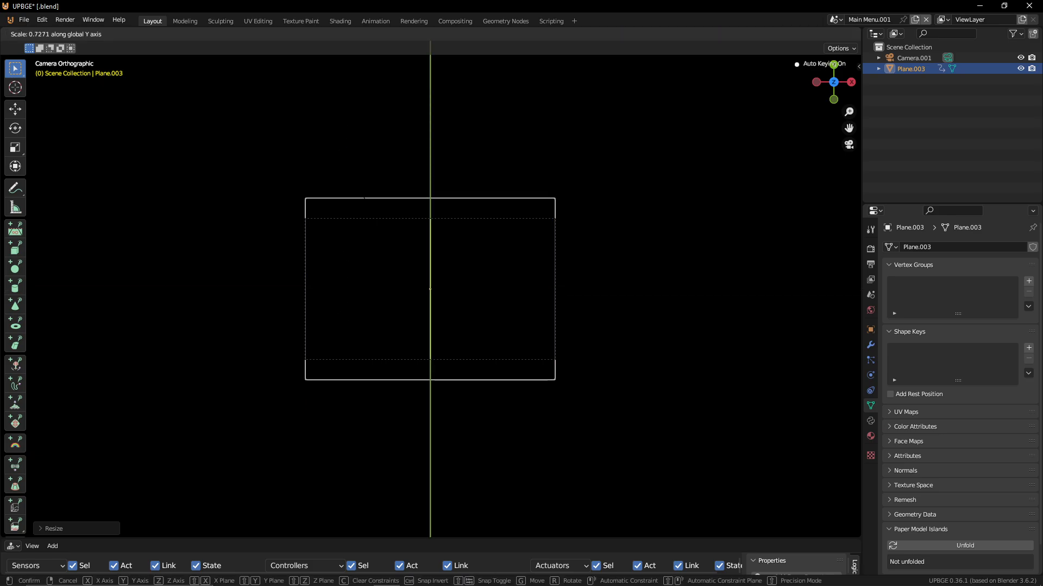
{"action": "left_click", "coordinate": [350, 220]}
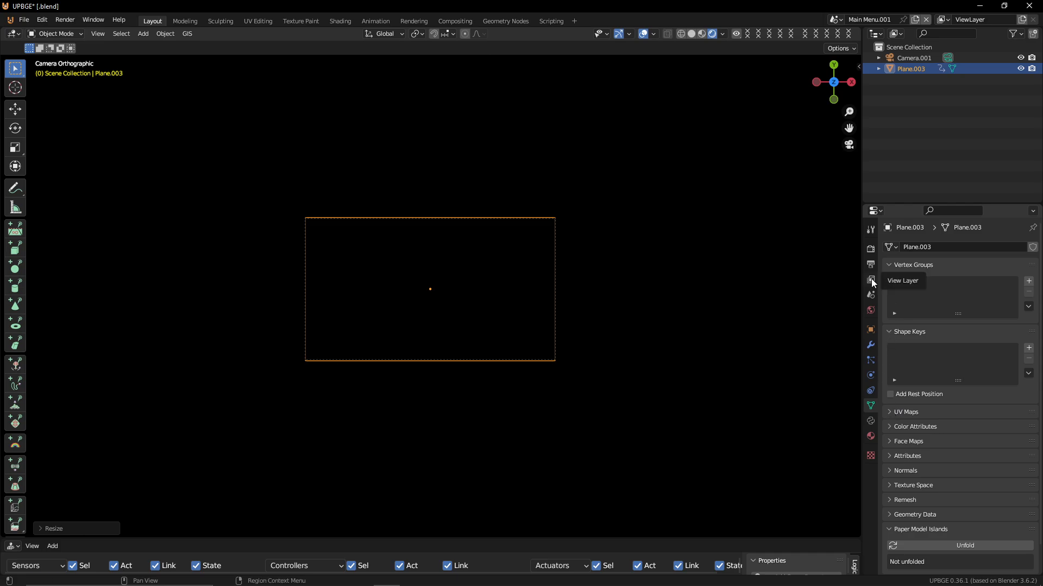
Assign the existing Material.007 background image material to the plane
{"action": "left_click", "coordinate": [872, 437]}
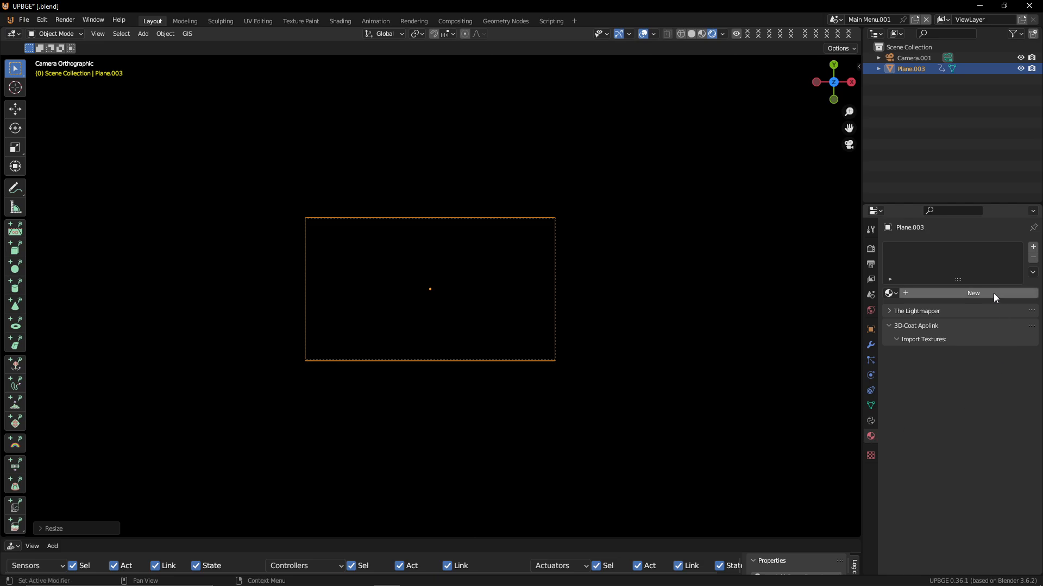
{"action": "left_click", "coordinate": [891, 293]}
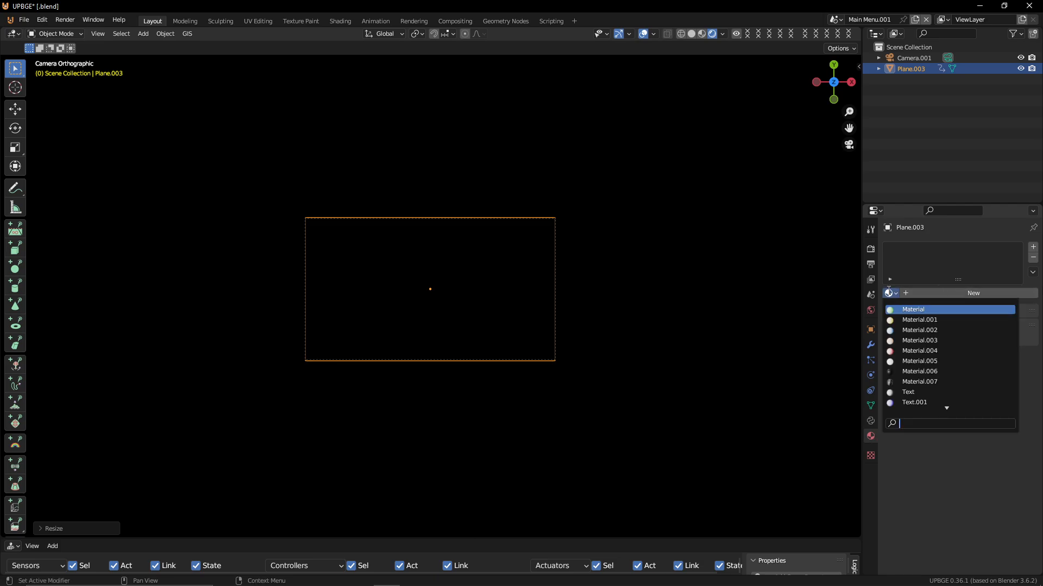
{"action": "left_click", "coordinate": [925, 382]}
{"action": "scroll", "coordinate": [352, 327], "scroll_direction": "up", "scroll_amount": 3}
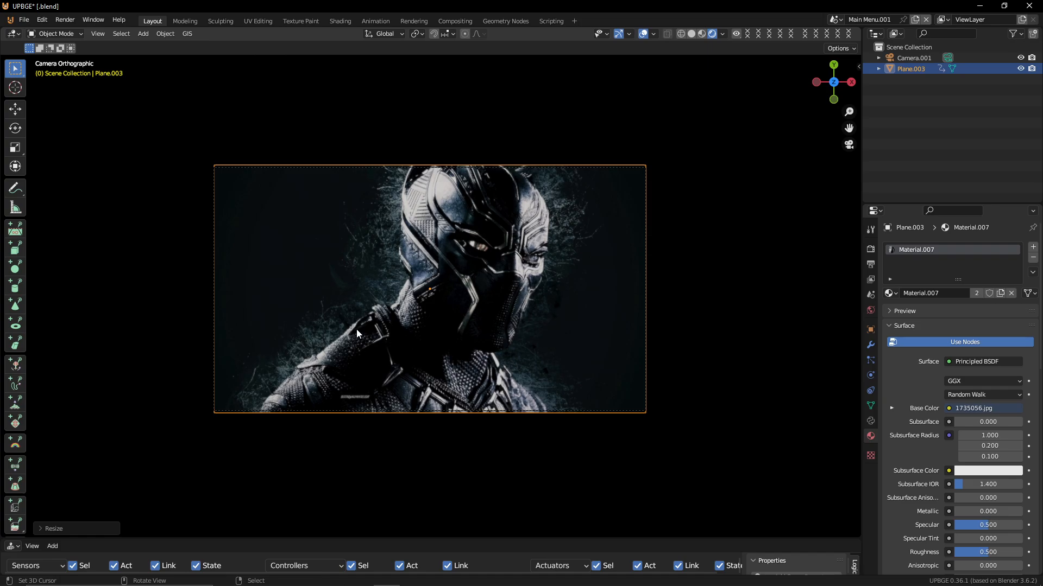
Snap the 3D cursor to the background plane and add a new plane there
{"action": "key", "text": "shift+s"}
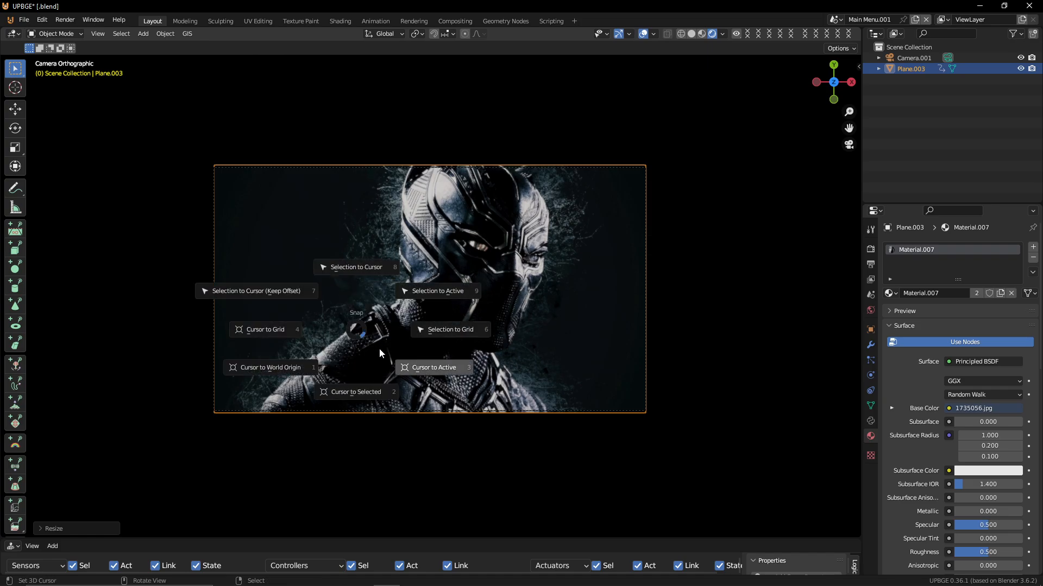
{"action": "left_click", "coordinate": [333, 395]}
{"action": "key", "text": "shift+a"}
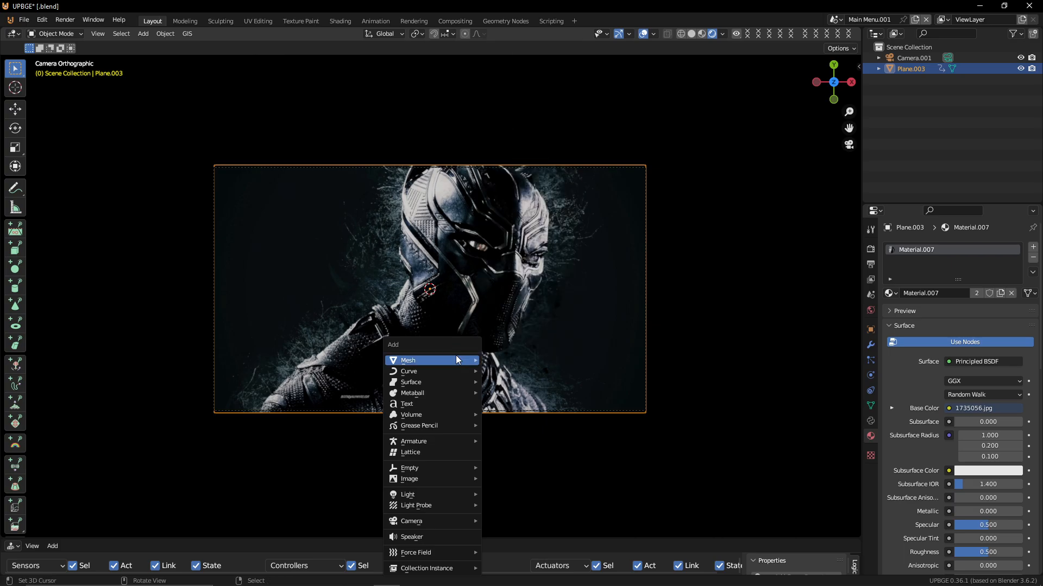
{"action": "mouse_move", "coordinate": [456, 359]}
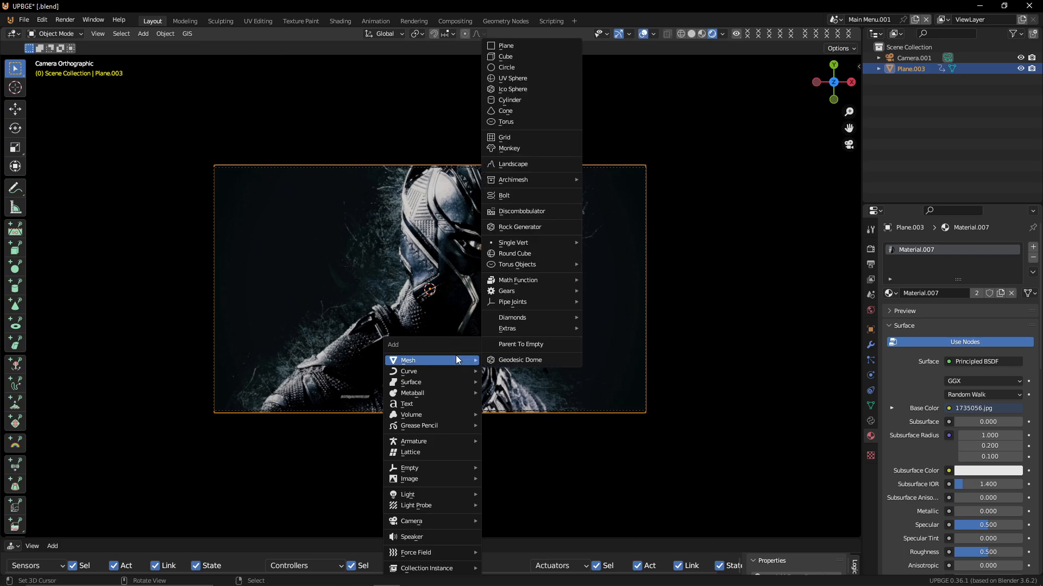
{"action": "left_click", "coordinate": [552, 47]}
Move the new plane up along Z so it sits above the background plane, then return to camera view
{"action": "key", "text": "g"}
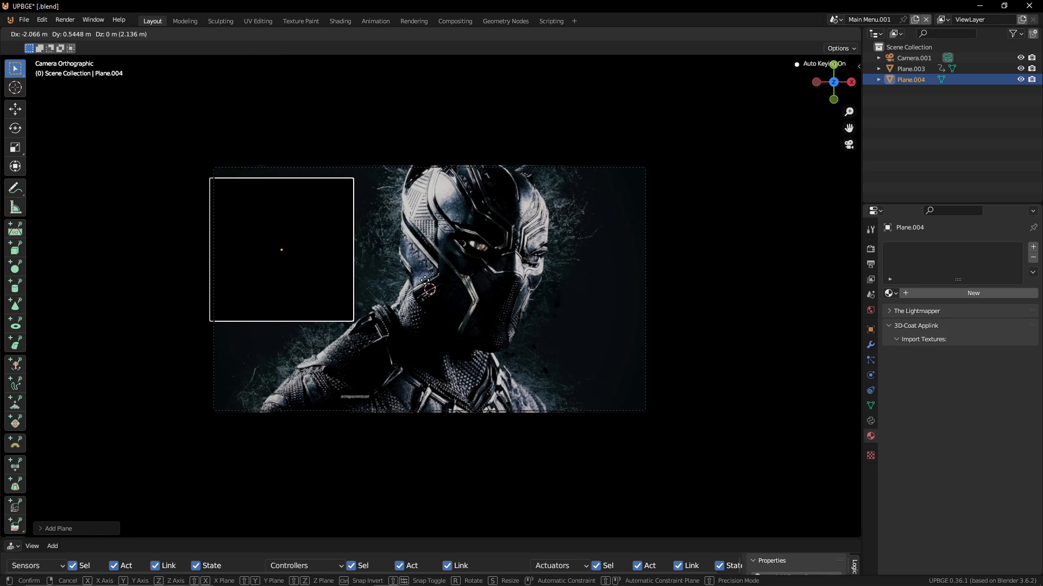
{"action": "left_click", "coordinate": [427, 267]}
{"action": "middle_click_drag", "start_coordinate": [427, 268], "coordinate": [369, 234]}
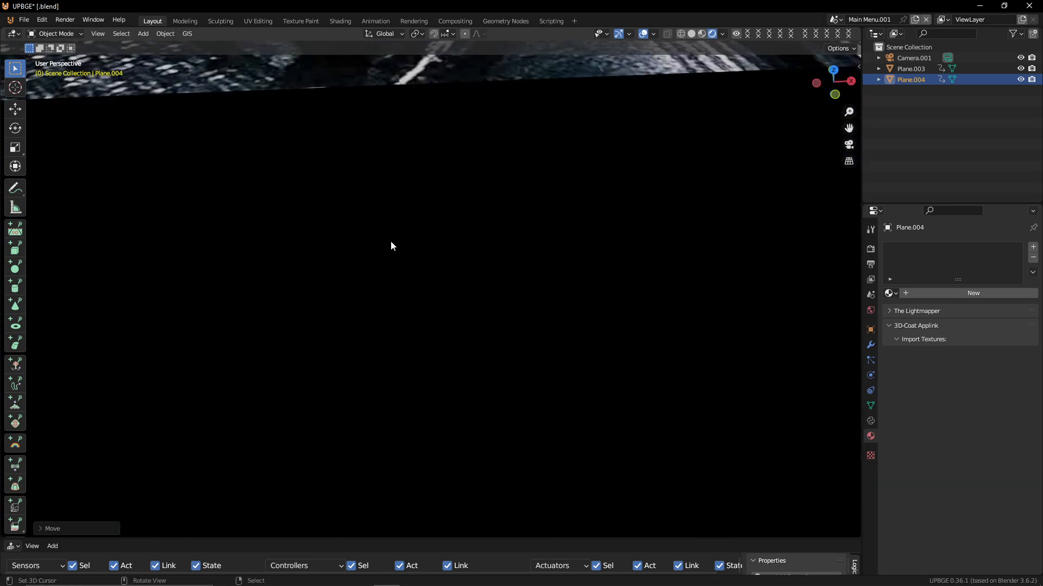
{"action": "scroll", "coordinate": [391, 243], "scroll_direction": "down", "scroll_amount": 5}
{"action": "scroll", "coordinate": [356, 292], "scroll_direction": "down", "scroll_amount": 2}
{"action": "middle_click_drag", "start_coordinate": [356, 291], "coordinate": [335, 218]}
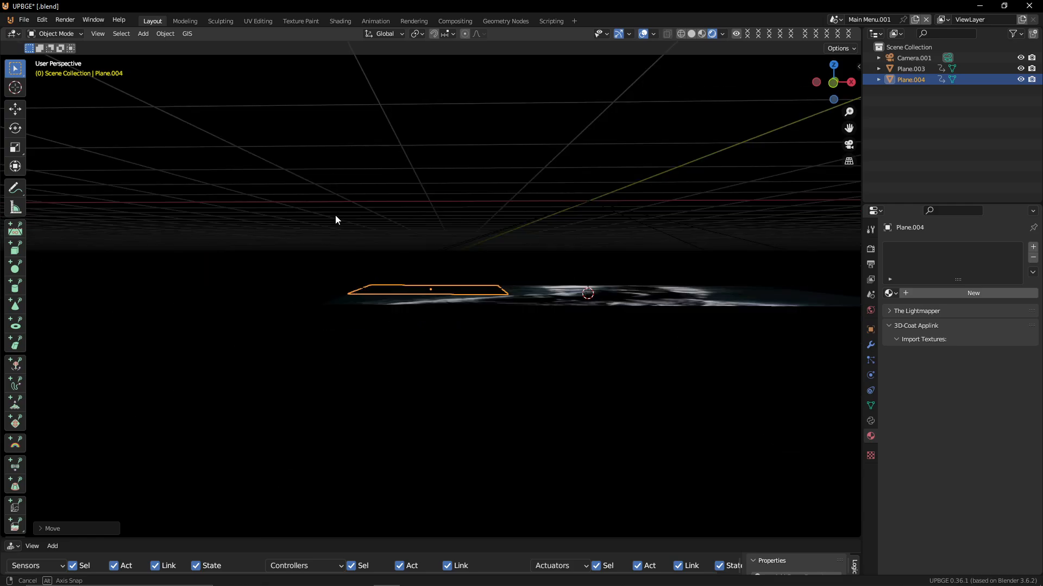
{"action": "key", "text": "g"}
{"action": "key", "text": "z"}
{"action": "left_click", "coordinate": [342, 203]}
{"action": "key", "text": "KP_0"}
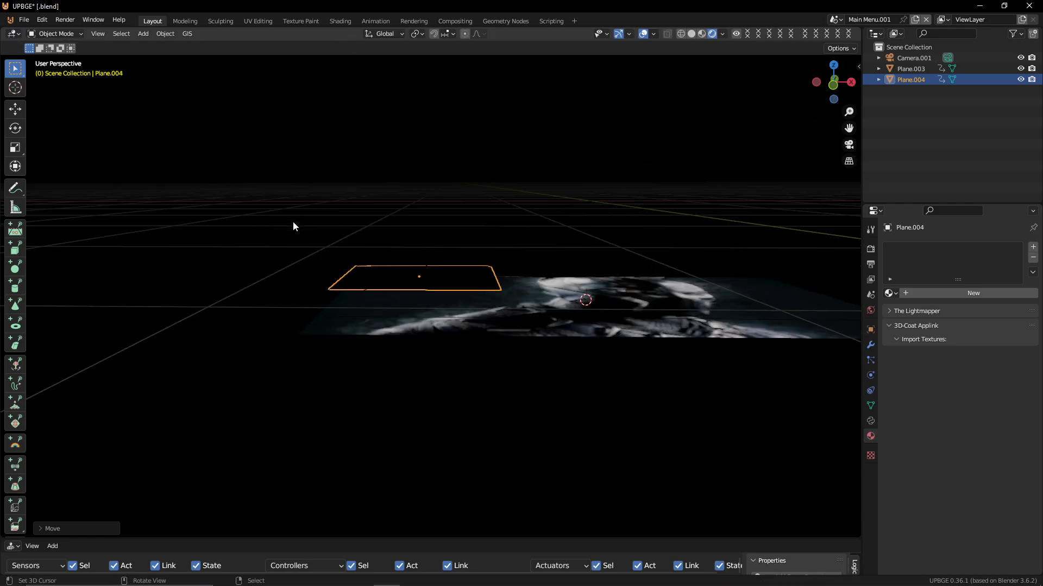
Scale the new plane down and stretch it along X into a button shape
{"action": "key", "text": "s"}
{"action": "left_click", "coordinate": [324, 249]}
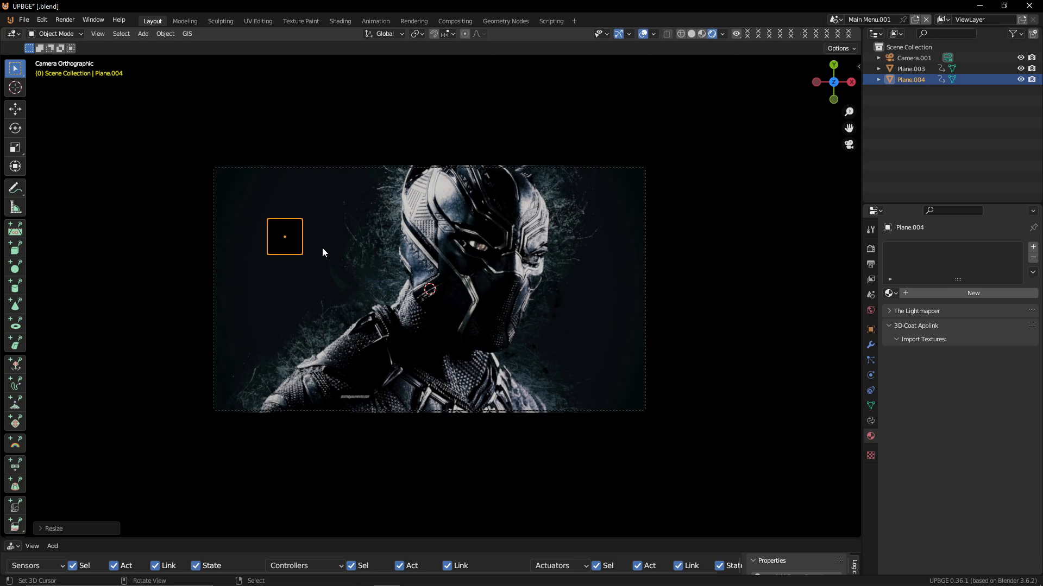
{"action": "key", "text": "s"}
{"action": "key", "text": "x"}
{"action": "left_click", "coordinate": [442, 275]}
Move the button plane to the upper-left area of the camera frame
{"action": "key", "text": "g"}
{"action": "middle_click_drag", "start_coordinate": [443, 276], "coordinate": [457, 244]}
{"action": "left_click", "coordinate": [454, 284]}
{"action": "key", "text": "g"}
{"action": "middle_click", "coordinate": [450, 266]}
{"action": "left_click", "coordinate": [450, 263]}
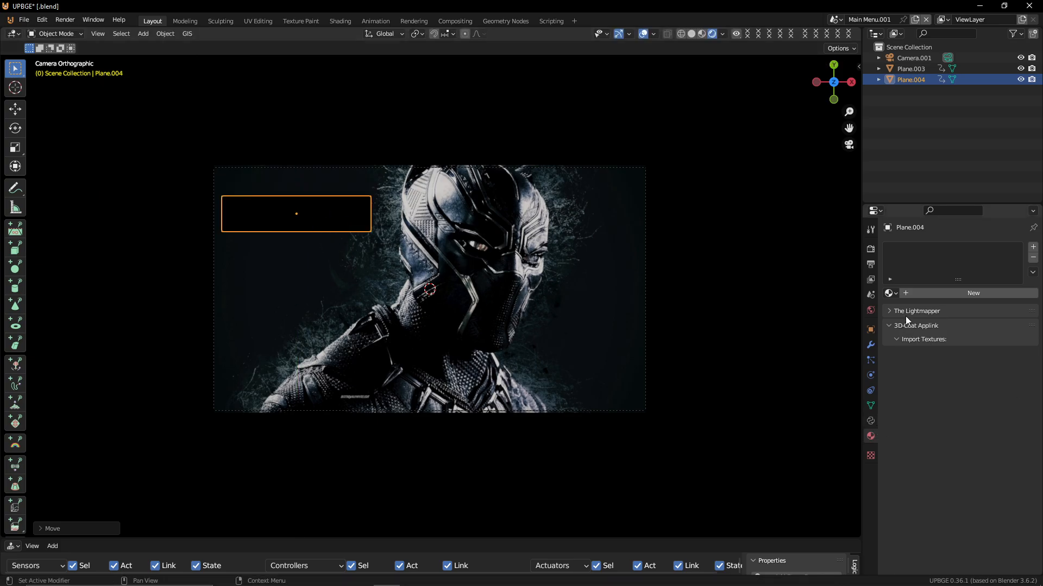
Assign the existing Text.001 material to the button plane
{"action": "left_click", "coordinate": [893, 292]}
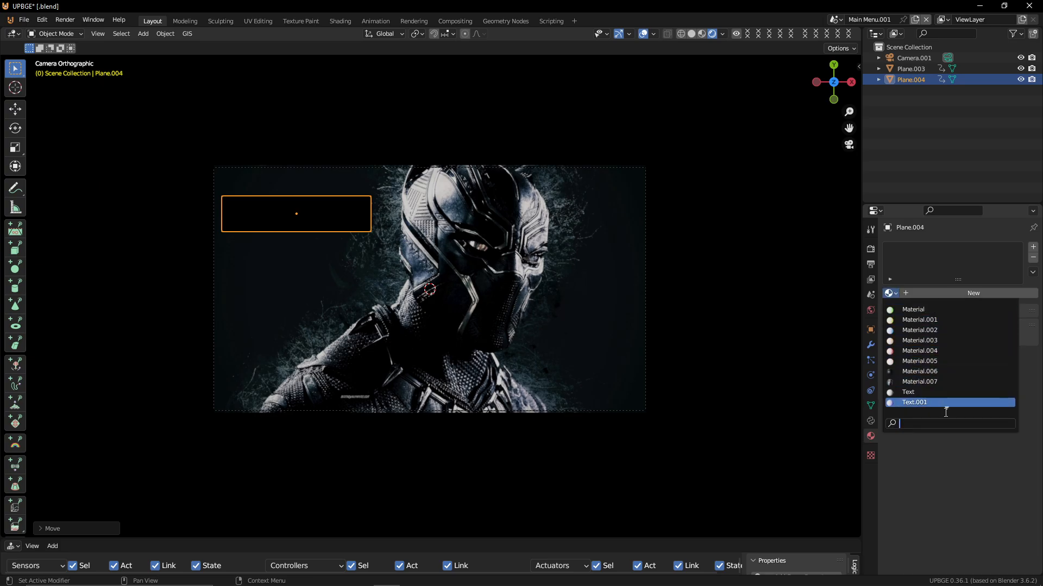
{"action": "left_click", "coordinate": [923, 402]}
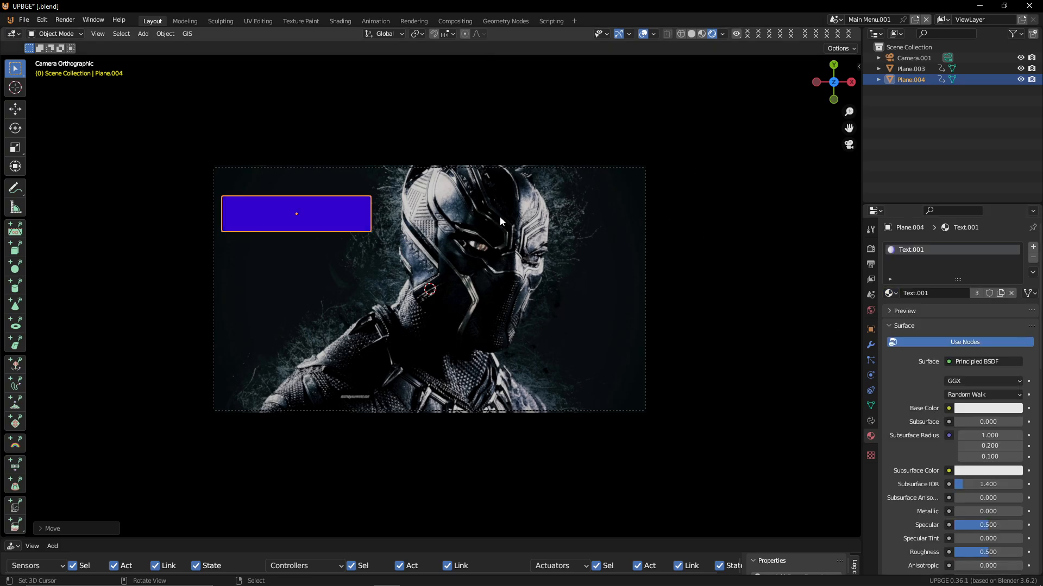
Inset the button plane's face in Edit Mode and scale the inner face along Y
{"action": "key", "text": "Tab"}
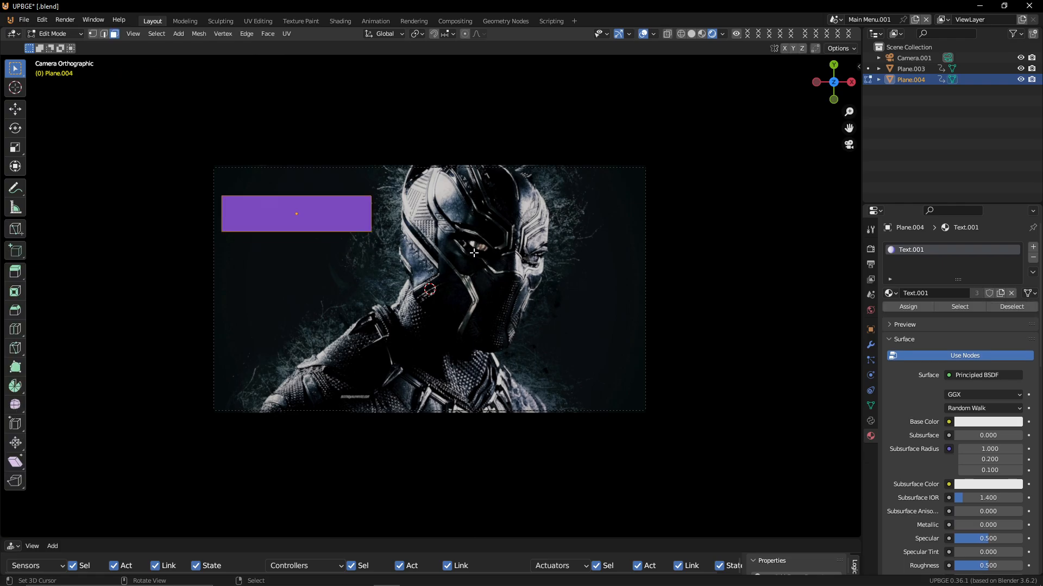
{"action": "key", "text": "i"}
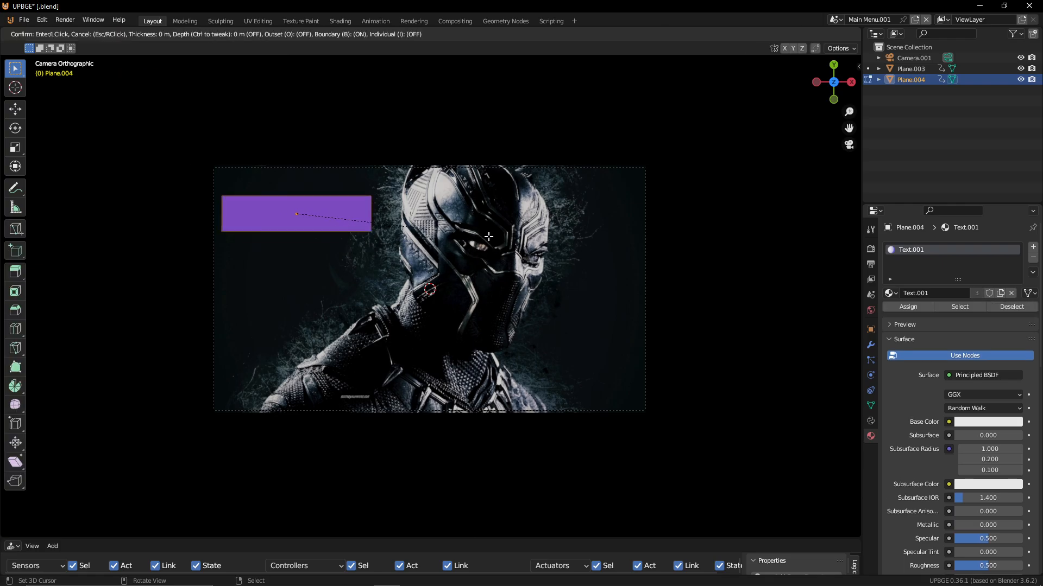
{"action": "left_click", "coordinate": [454, 228]}
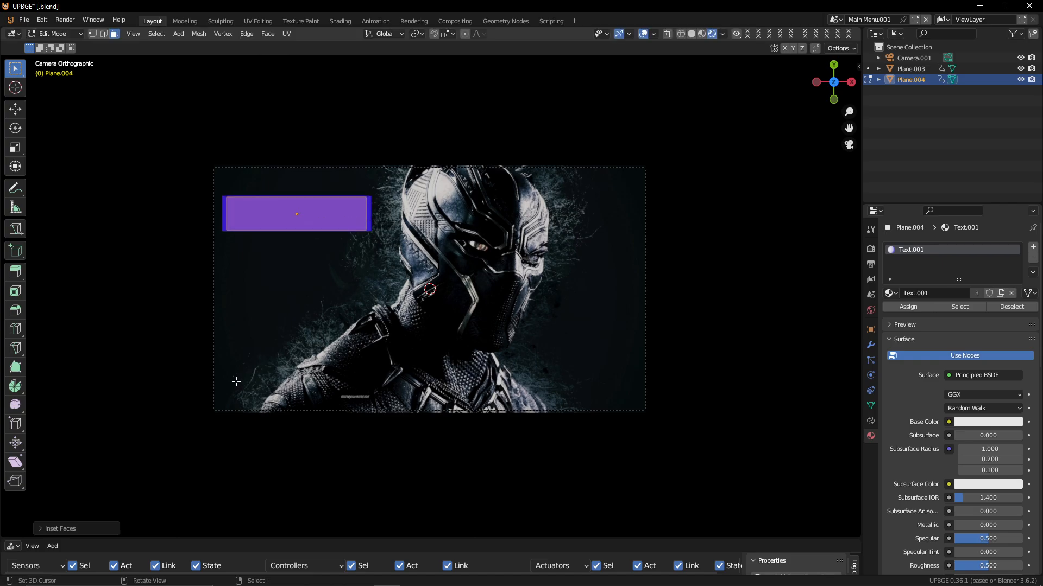
{"action": "key", "text": "s"}
{"action": "key", "text": "y"}
{"action": "key", "text": "Return"}
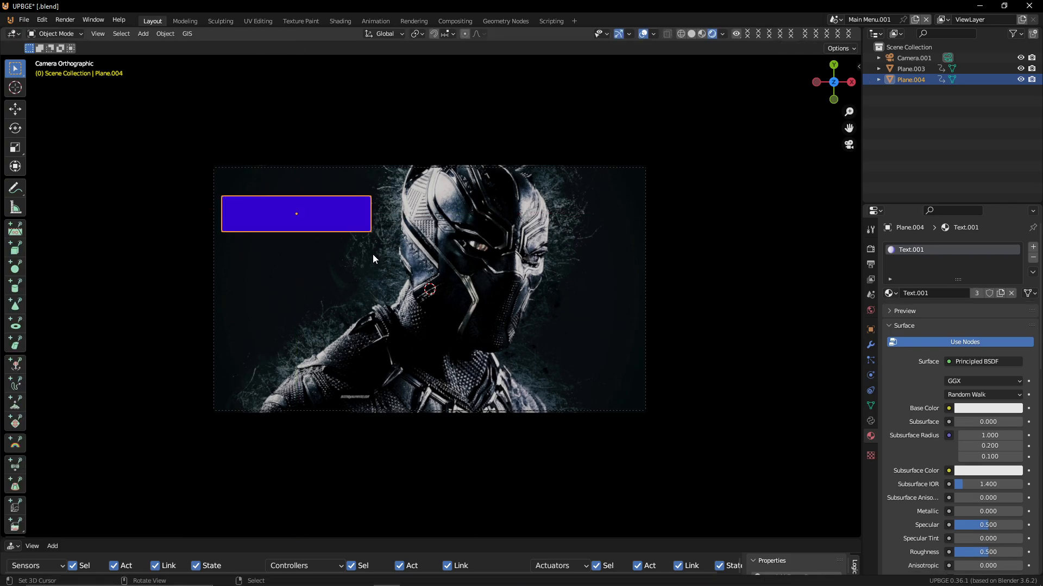
Select the border faces, add a material slot with Material.006 and assign it to them
{"action": "key", "text": "ctrl+i"}
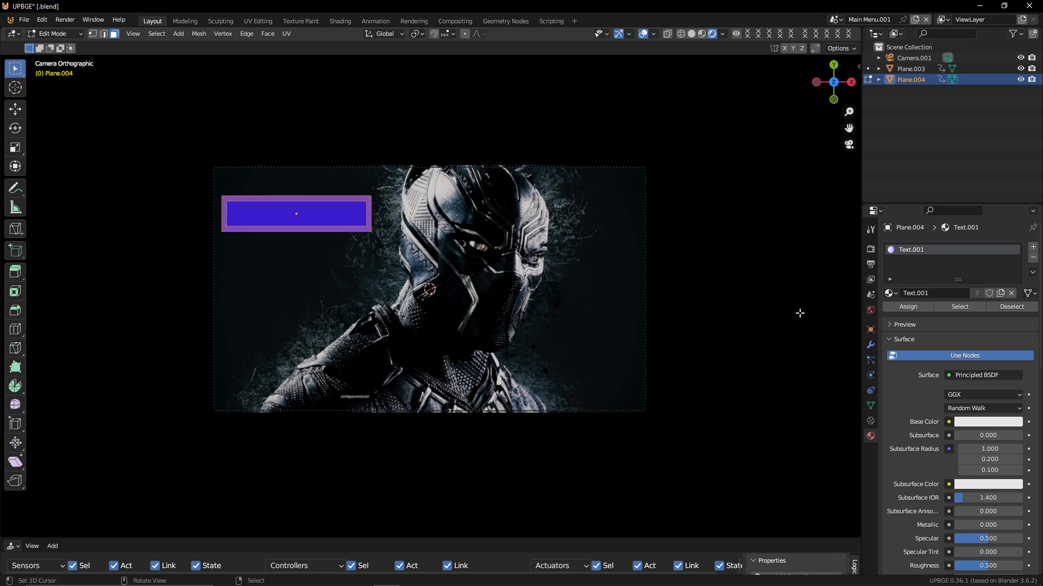
{"action": "left_click", "coordinate": [1032, 247]}
{"action": "left_click", "coordinate": [888, 315]}
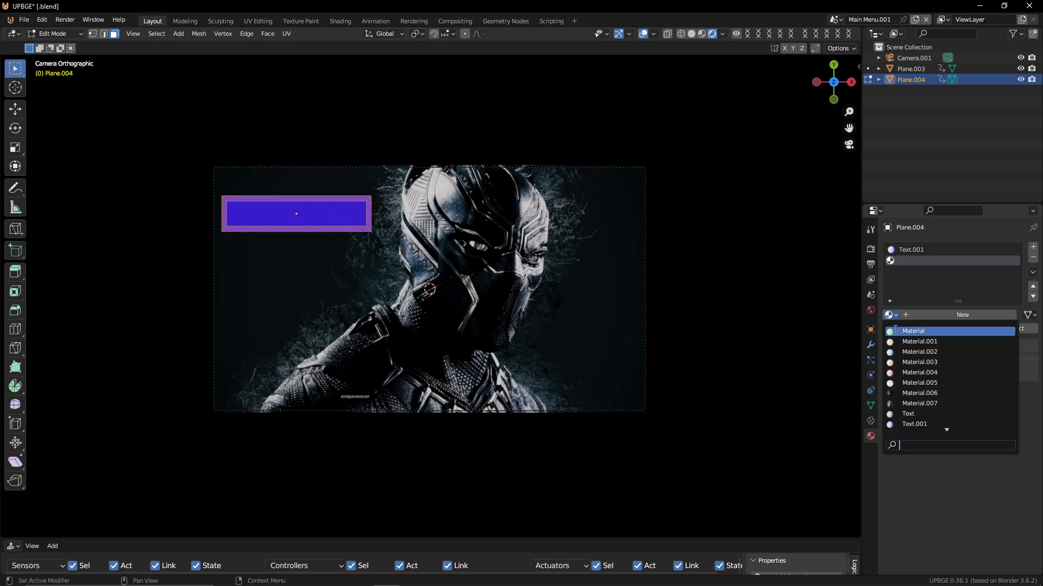
{"action": "left_click", "coordinate": [918, 394]}
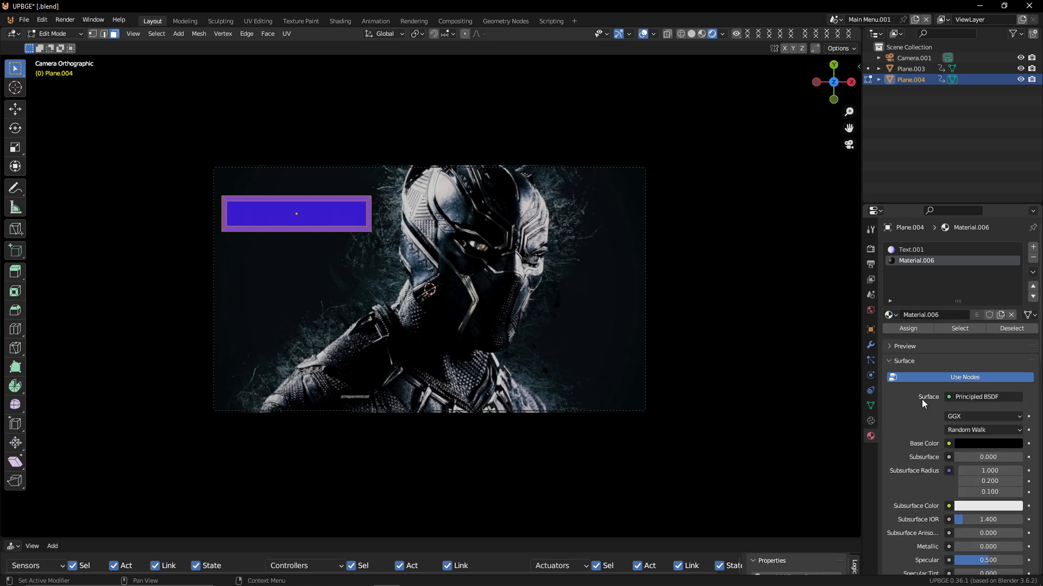
{"action": "left_click", "coordinate": [906, 329]}
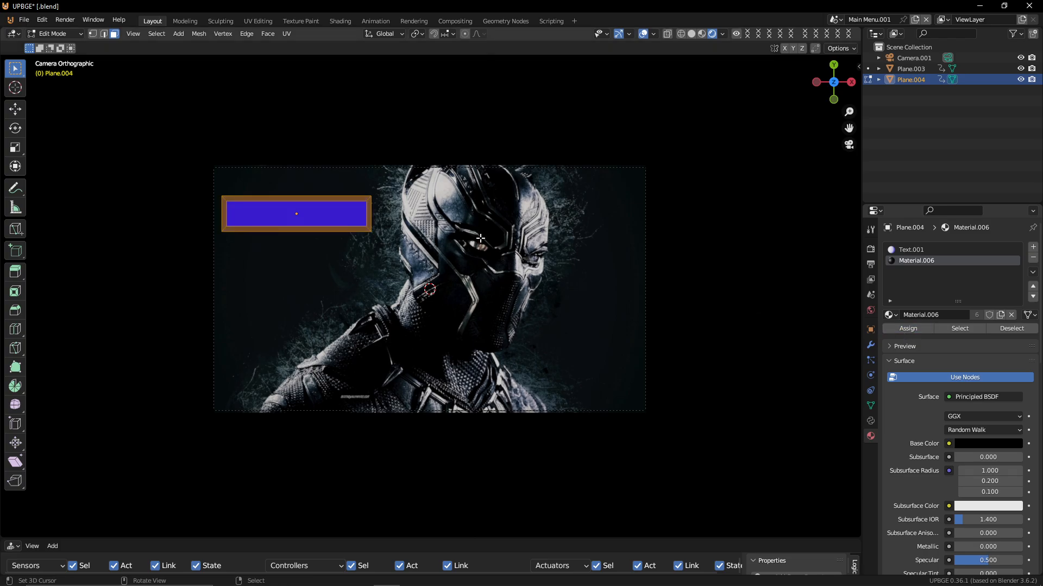
{"action": "key", "text": "Tab"}
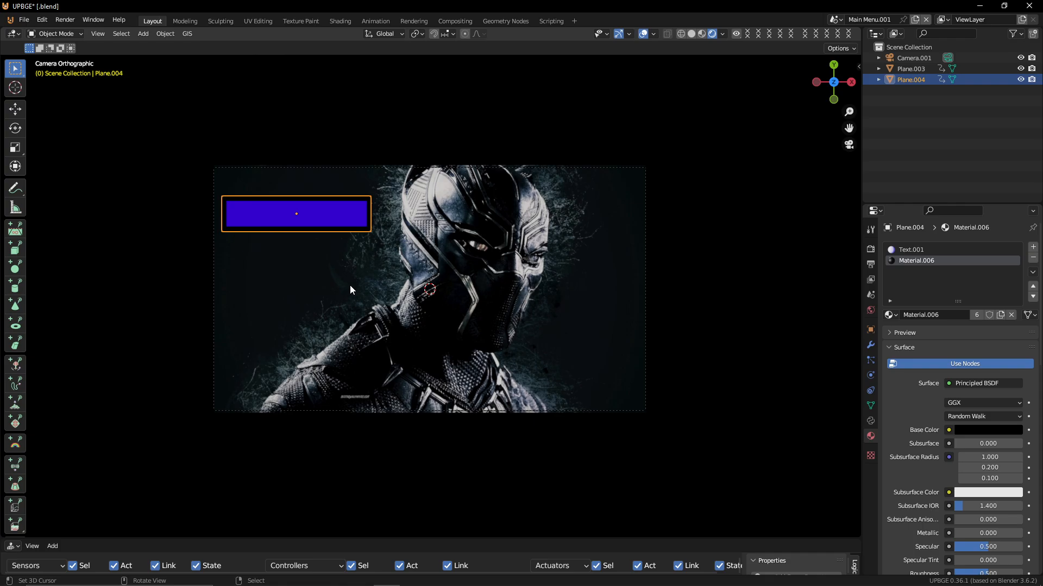
Add a text object and set its alignment to Center horizontally and Middle vertically
{"action": "key", "text": "shift+a"}
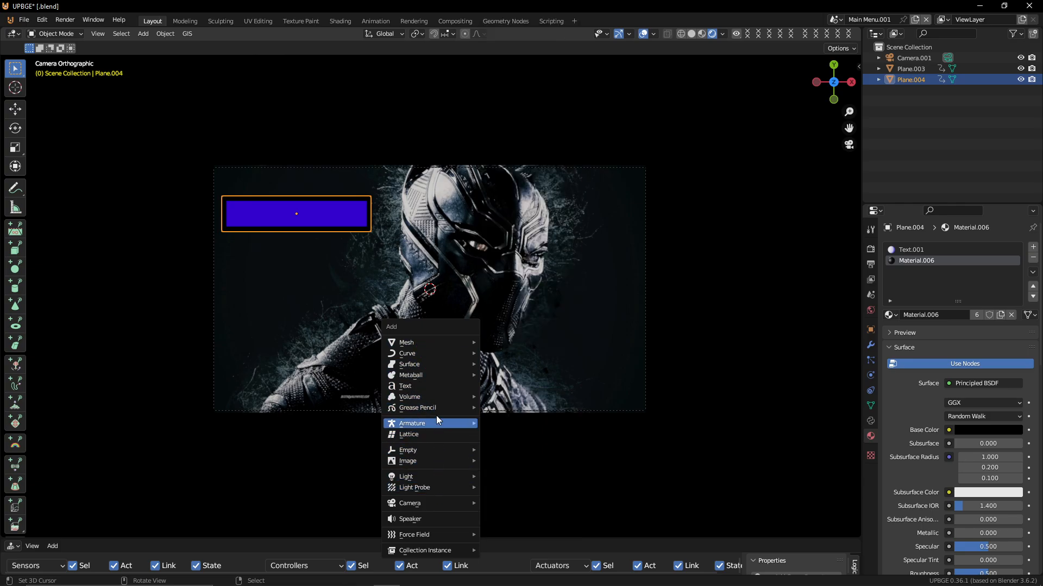
{"action": "left_click", "coordinate": [436, 386]}
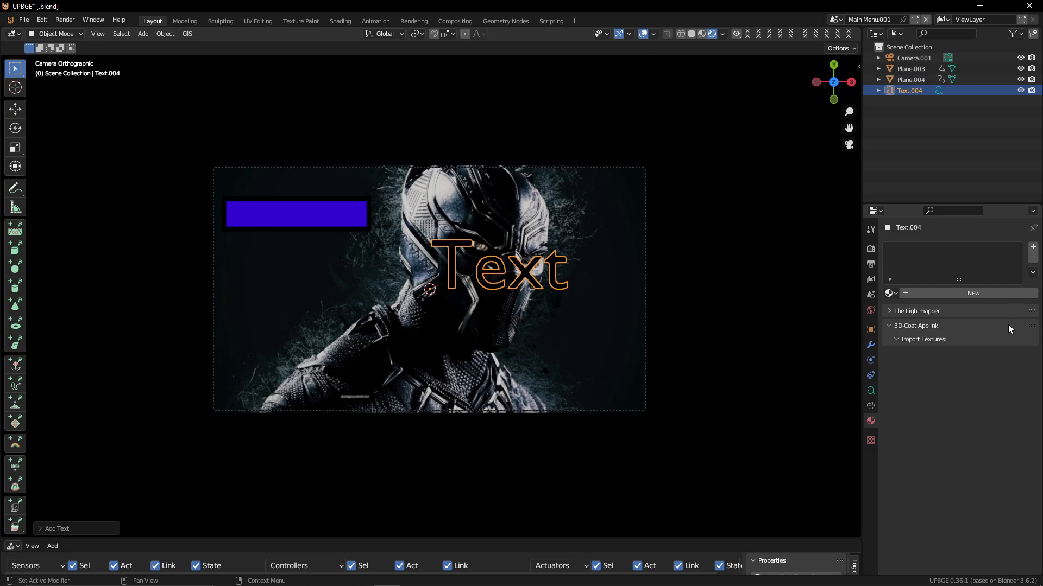
{"action": "left_click", "coordinate": [870, 392]}
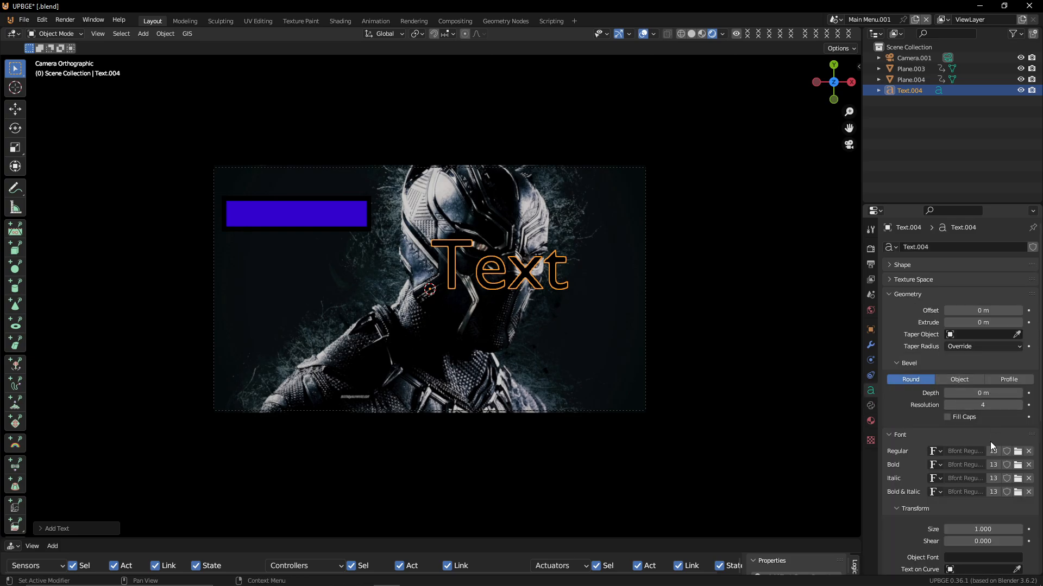
{"action": "scroll", "coordinate": [1001, 469], "scroll_direction": "down", "scroll_amount": 10}
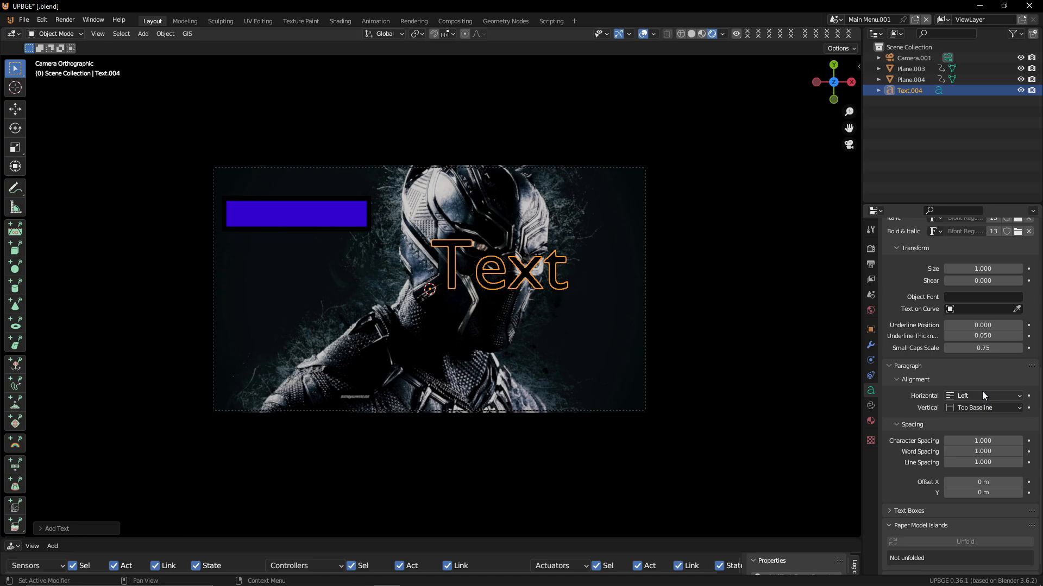
{"action": "left_click", "coordinate": [983, 395]}
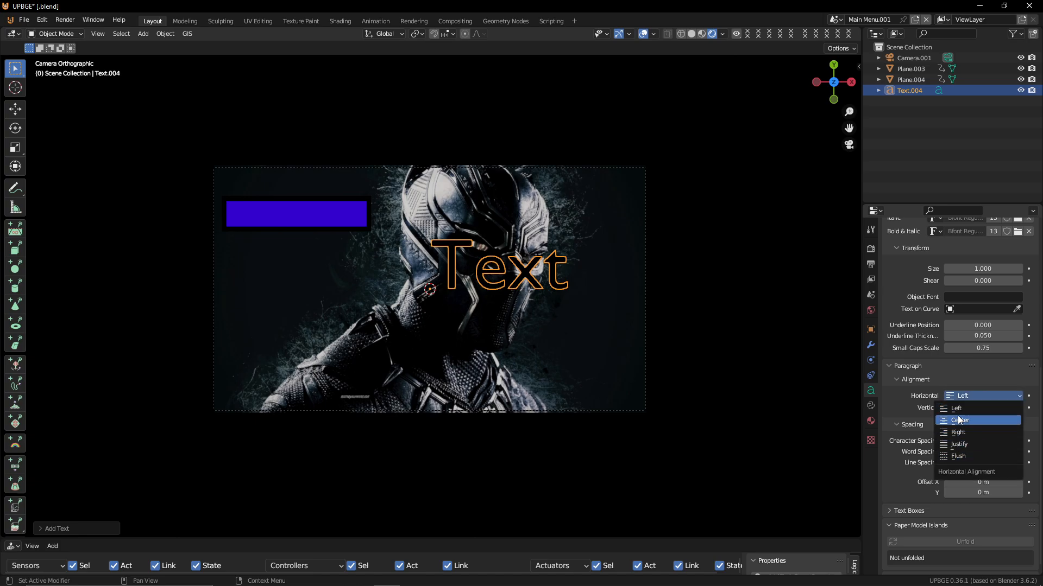
{"action": "left_click", "coordinate": [957, 416]}
{"action": "left_click", "coordinate": [978, 408]}
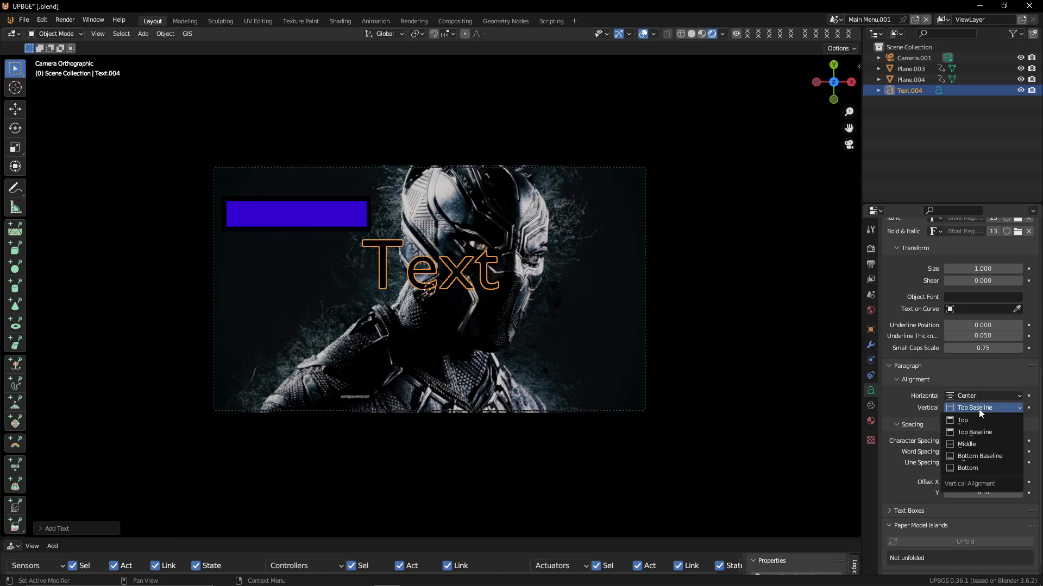
{"action": "left_click", "coordinate": [979, 445]}
Edit the text object's content to read "Options"
{"action": "key", "text": "Tab"}
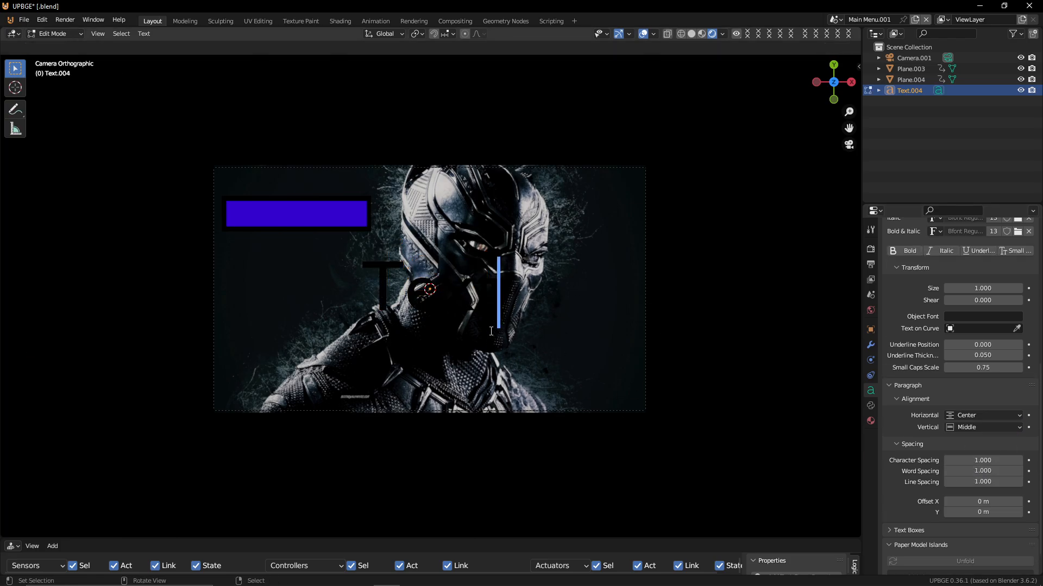
{"action": "key", "text": "BackSpace"}
{"action": "key", "text": "BackSpace"}
{"action": "key", "text": "BackSpace"}
{"action": "key", "text": "BackSpace"}
{"action": "type", "text": "Op"}
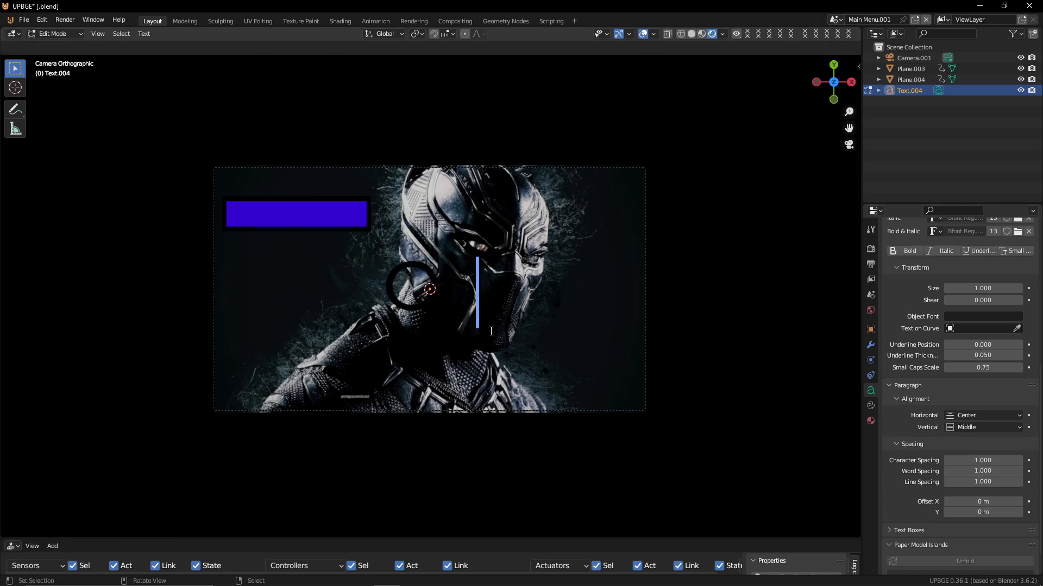
{"action": "type", "text": "tions"}
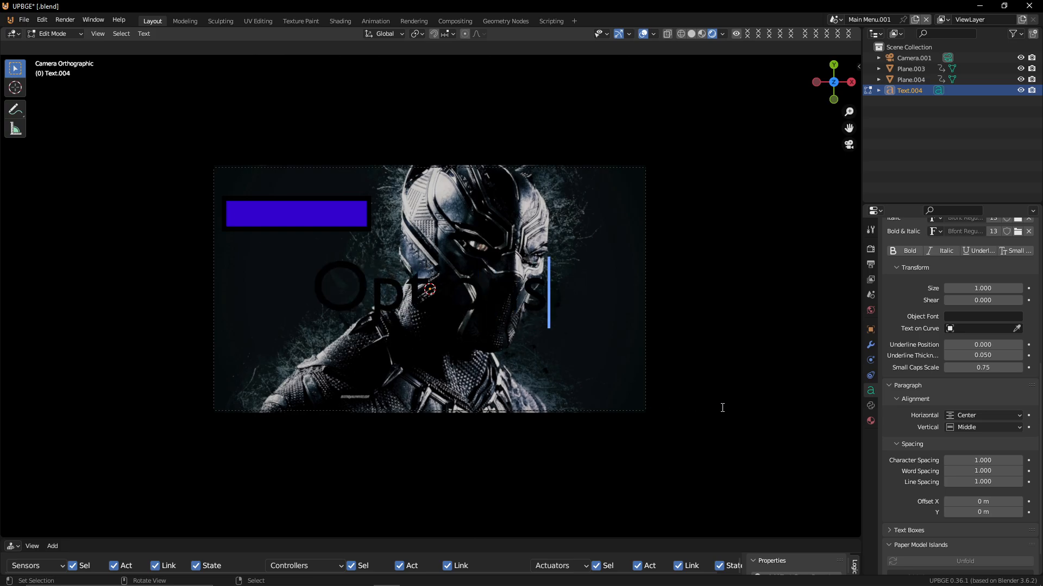
{"action": "key", "text": "Tab"}
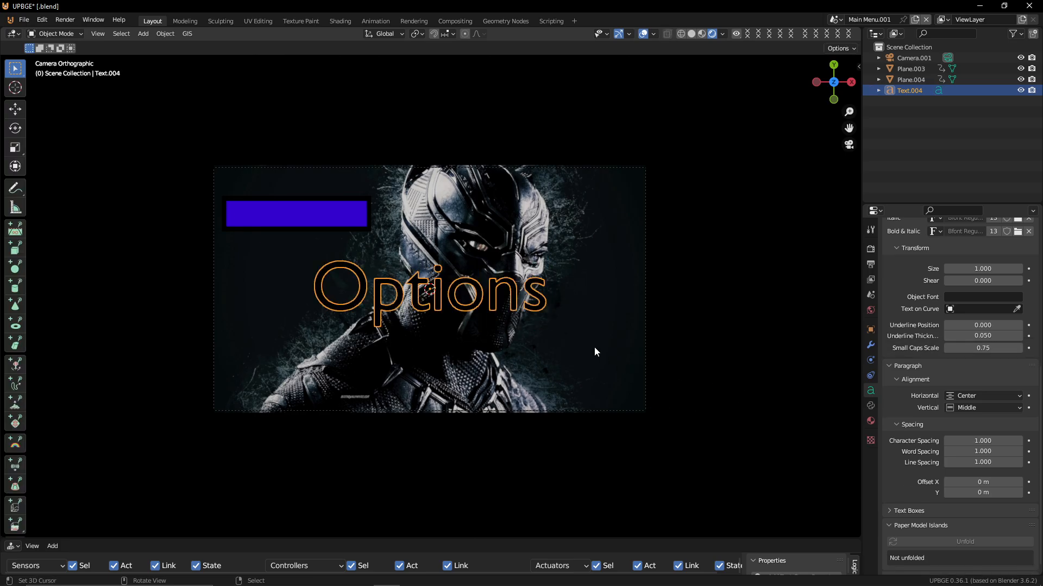
Move the Options text up near the top of the camera frame
{"action": "key", "text": "g"}
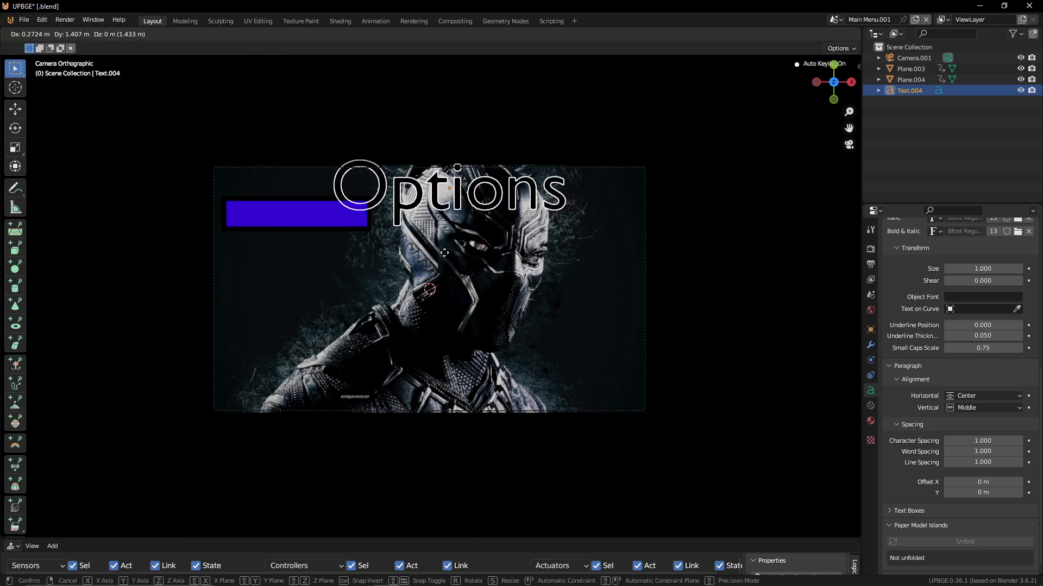
{"action": "left_click", "coordinate": [274, 229]}
Move the button plane down along Y below the Options text
{"action": "right_click", "coordinate": [273, 225]}
{"action": "key", "text": "g"}
{"action": "key", "text": "y"}
{"action": "left_click", "coordinate": [273, 290]}
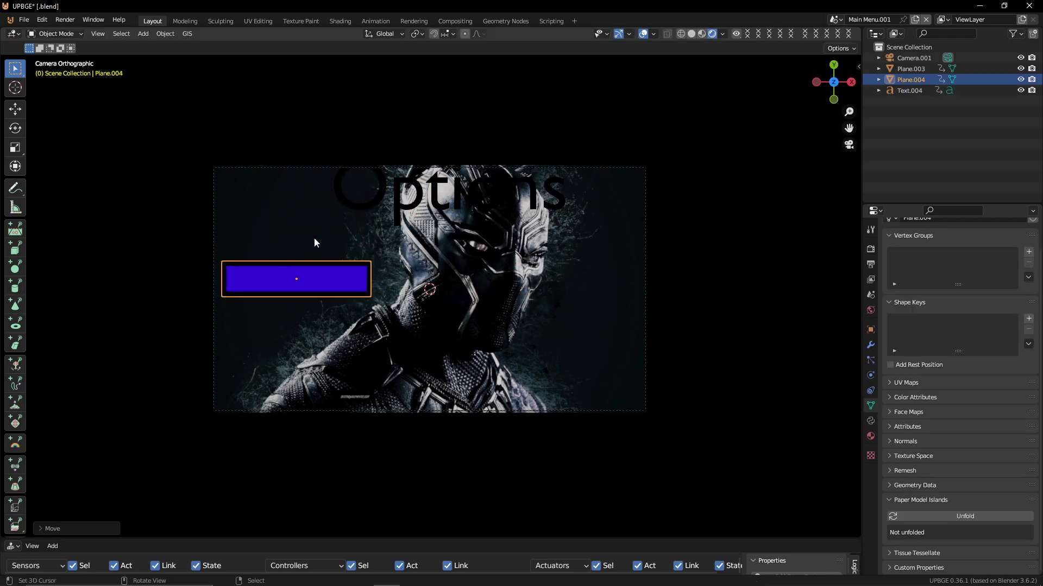
Scale the Options text down slightly
{"action": "right_click", "coordinate": [356, 210]}
{"action": "key", "text": "g"}
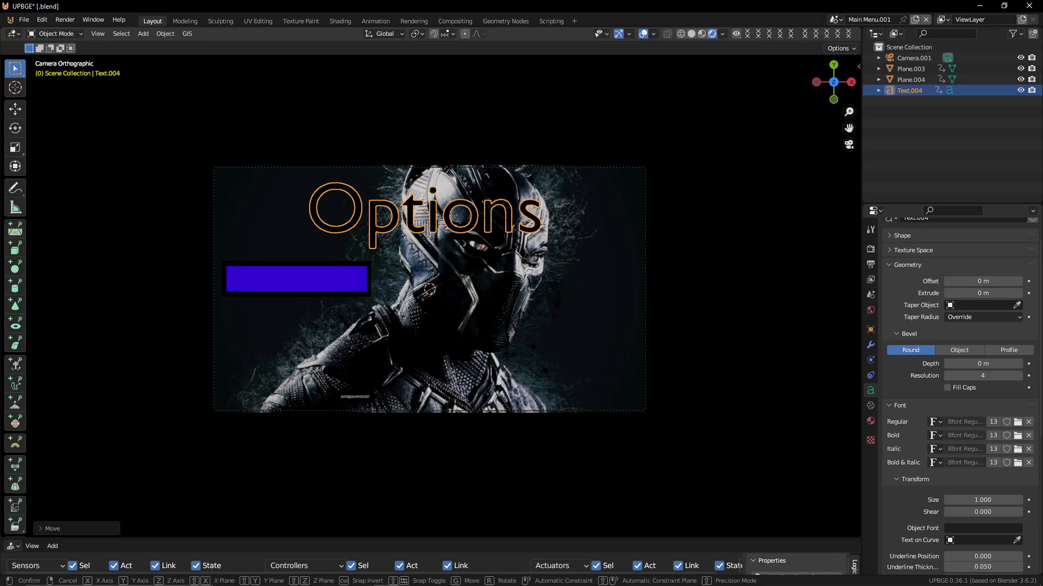
{"action": "key", "text": "s"}
{"action": "left_click", "coordinate": [557, 231]}
{"action": "scroll", "coordinate": [978, 476], "scroll_direction": "down", "scroll_amount": 8}
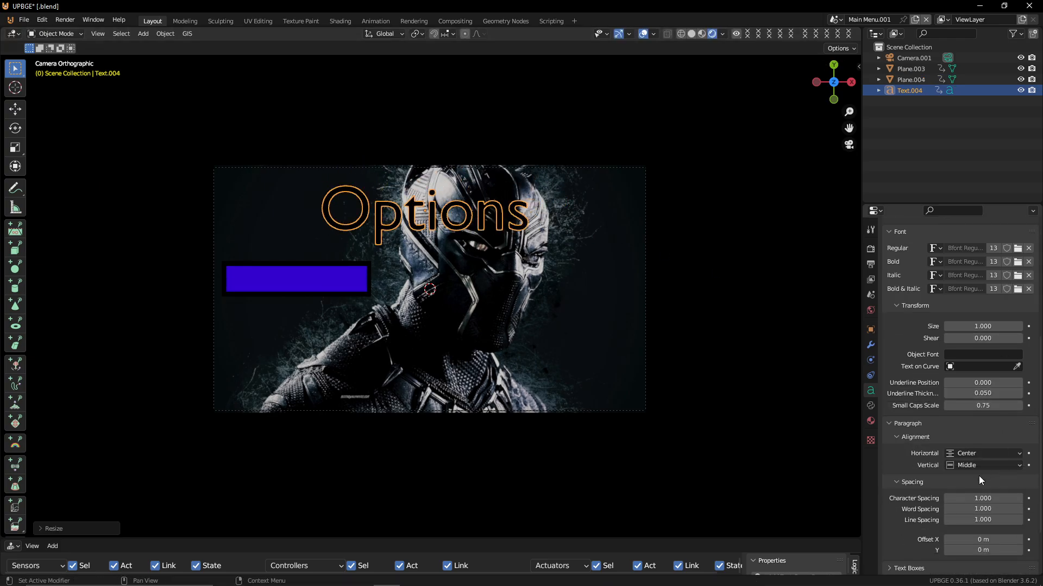
{"action": "scroll", "coordinate": [947, 482], "scroll_direction": "up", "scroll_amount": 8}
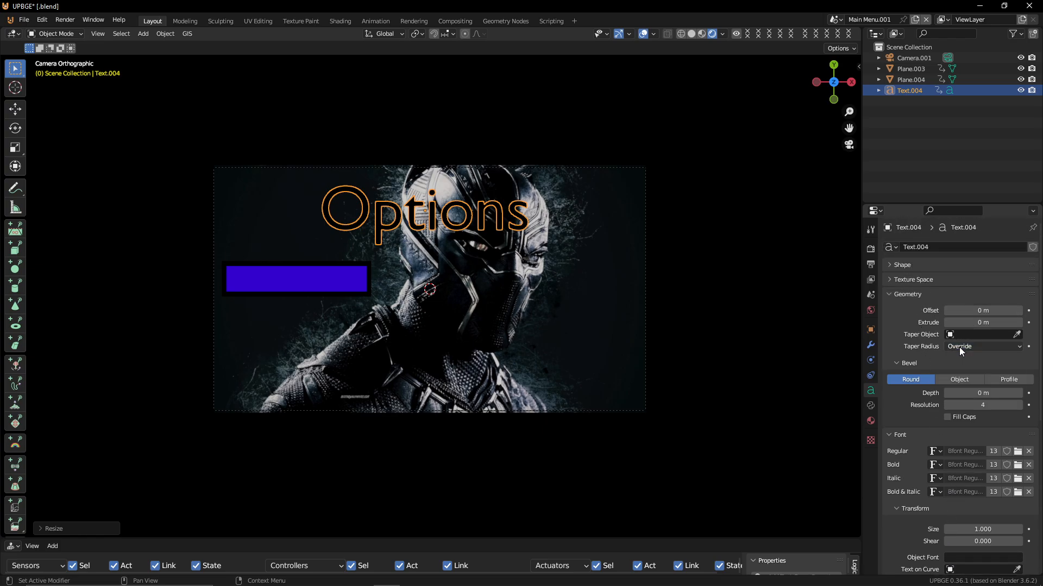
Change the Options text's regular font to Segoe Script Bold
{"action": "left_click", "coordinate": [936, 447]}
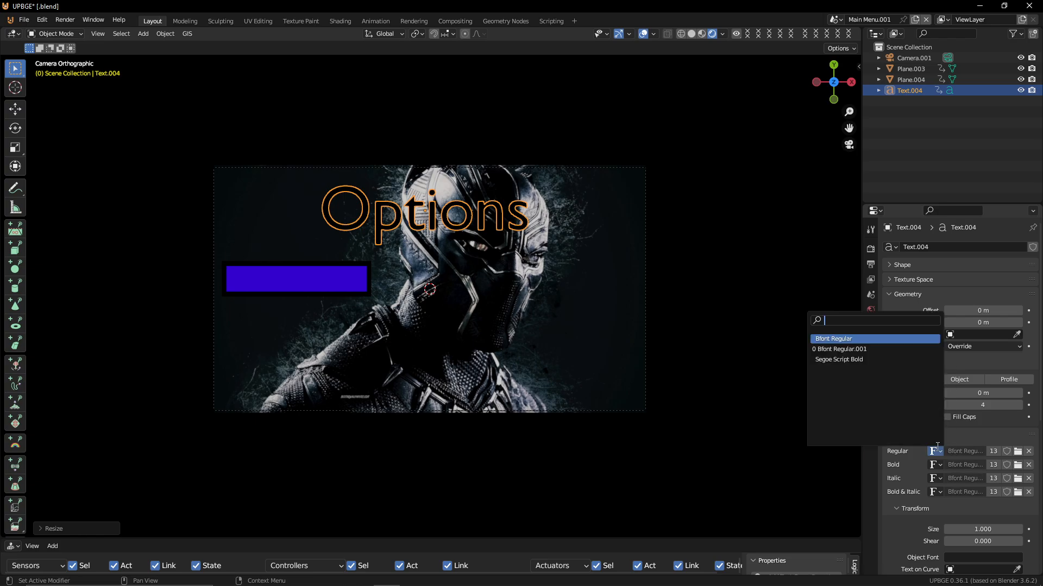
{"action": "left_click", "coordinate": [906, 349]}
{"action": "left_click", "coordinate": [935, 451]}
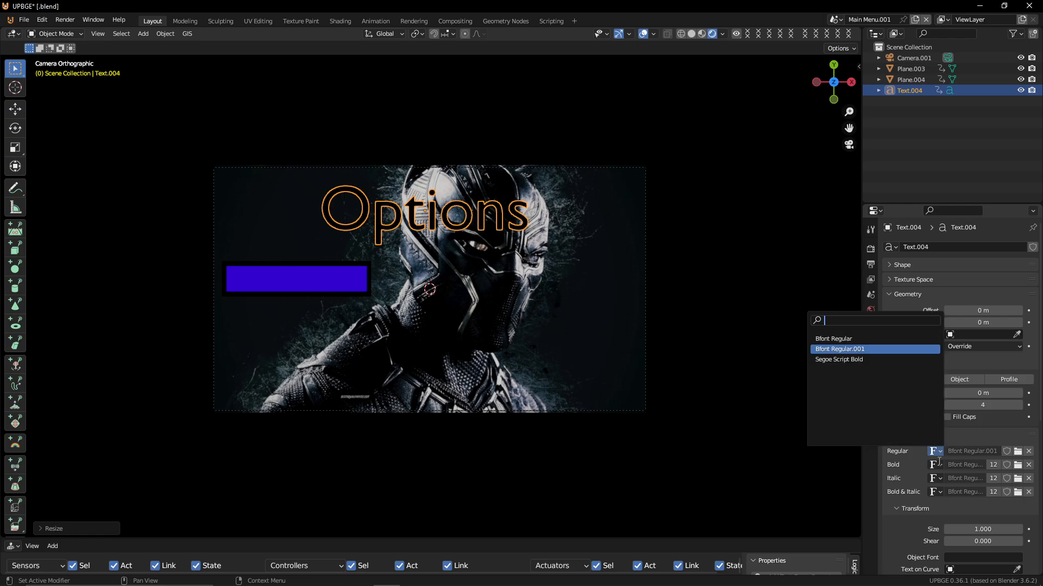
{"action": "left_click", "coordinate": [901, 359]}
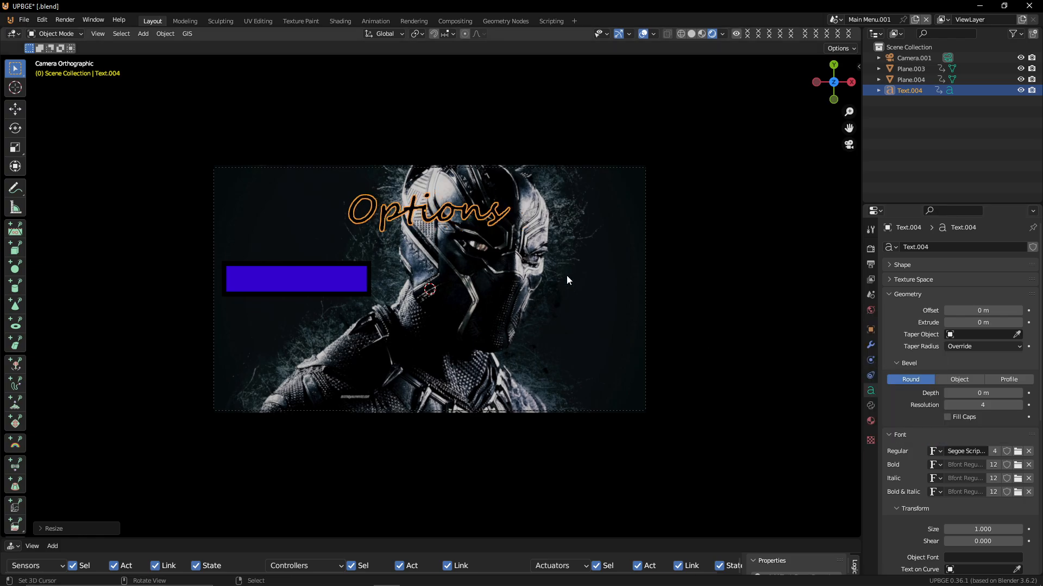
Scale the Options text up to fill more of the top of the frame
{"action": "key", "text": "s"}
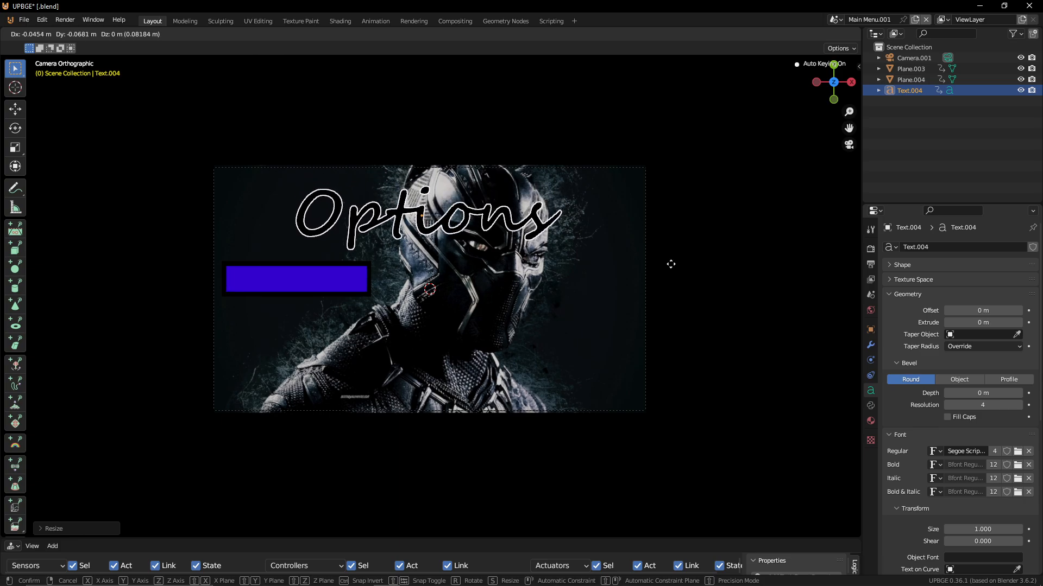
{"action": "left_click", "coordinate": [670, 154]}
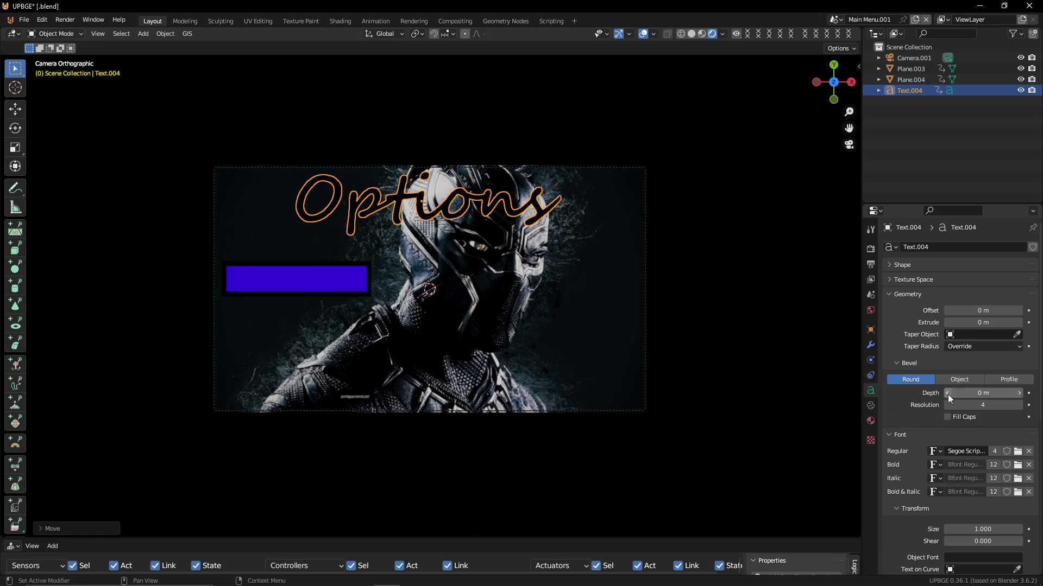
{"action": "scroll", "coordinate": [985, 412], "scroll_direction": "down", "scroll_amount": 8}
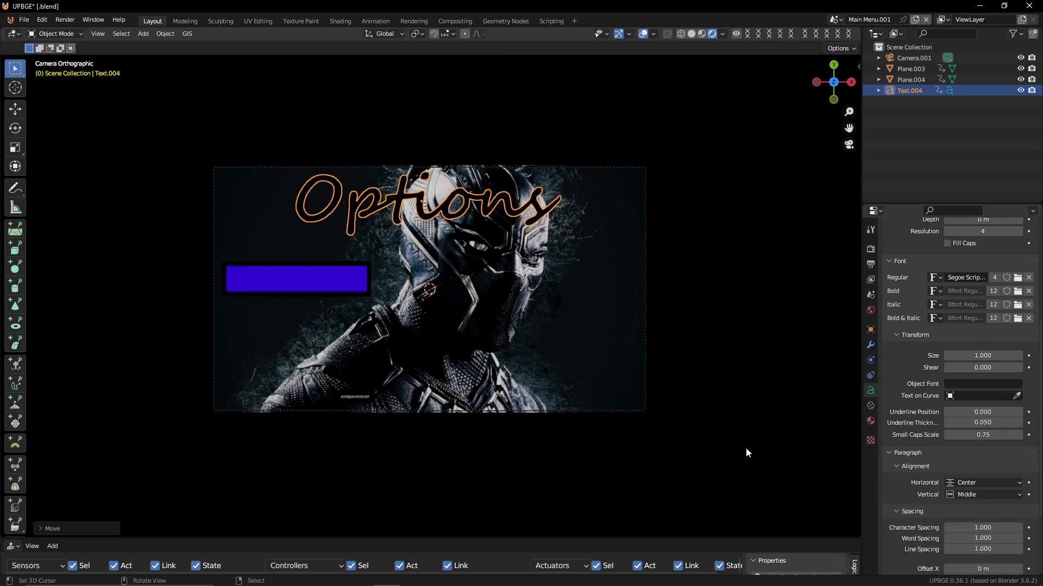
On the background plane, add an Always sensor with pulse triggering enabled
{"action": "left_click", "coordinate": [301, 282]}
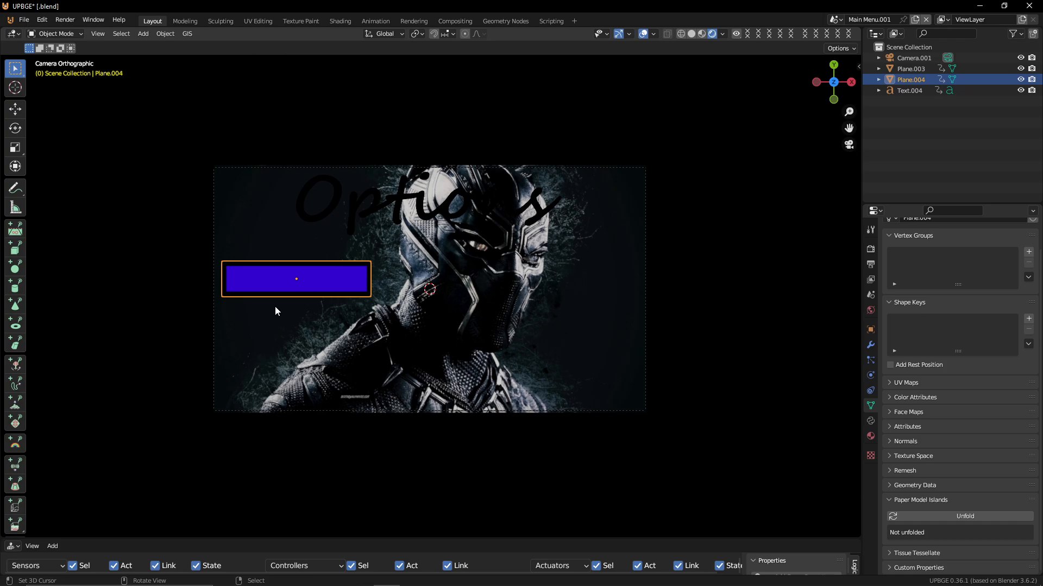
{"action": "left_click", "coordinate": [331, 180]}
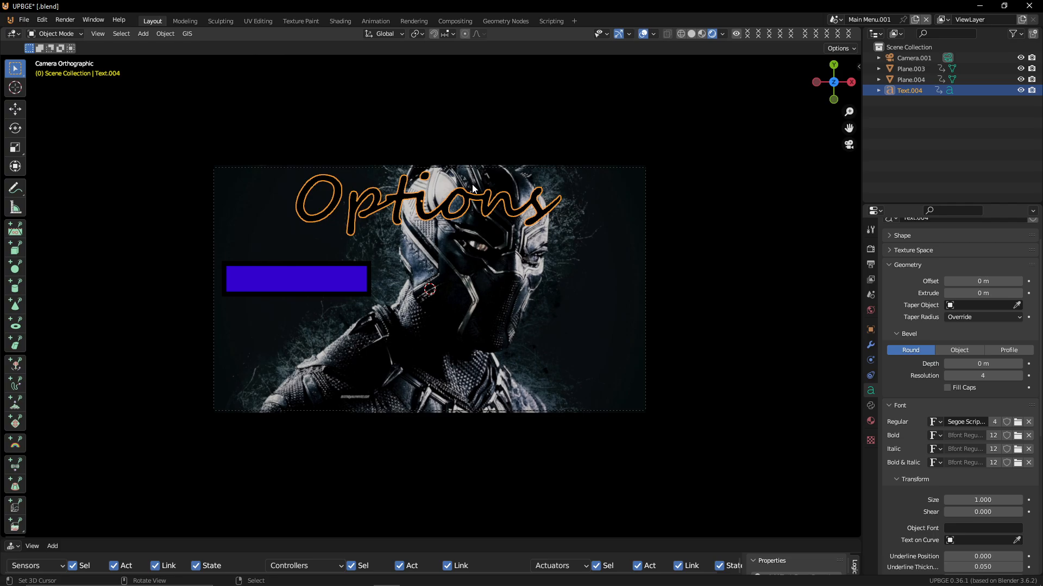
{"action": "left_click", "coordinate": [550, 283]}
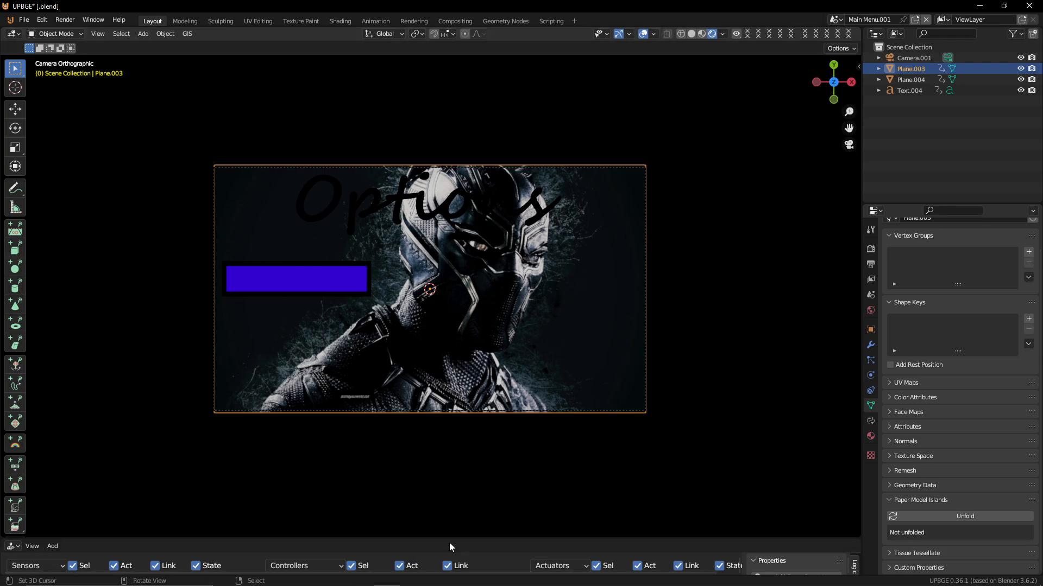
{"action": "left_click_drag", "start_coordinate": [434, 537], "coordinate": [482, 350]}
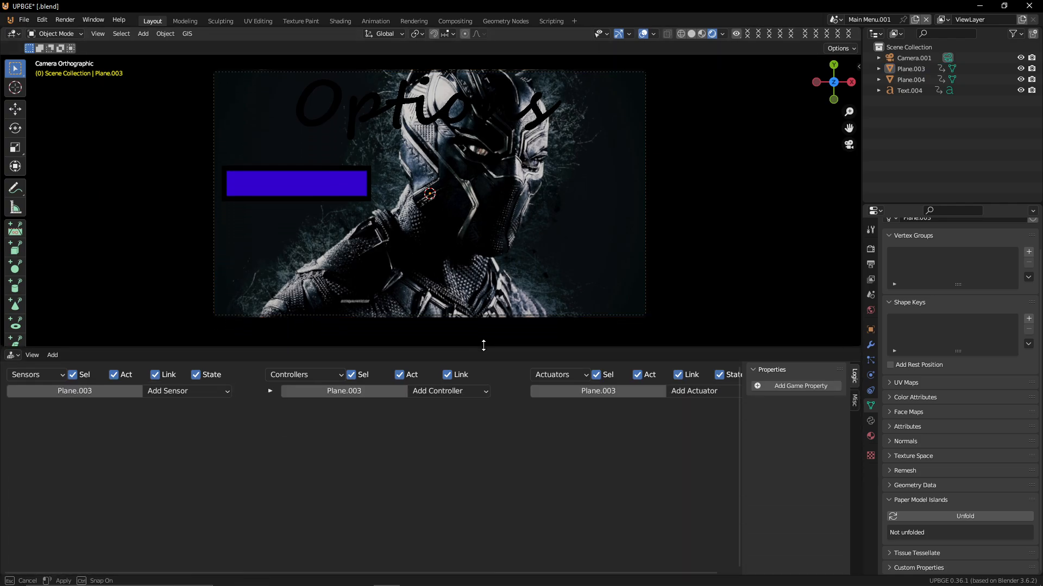
{"action": "left_click", "coordinate": [180, 394]}
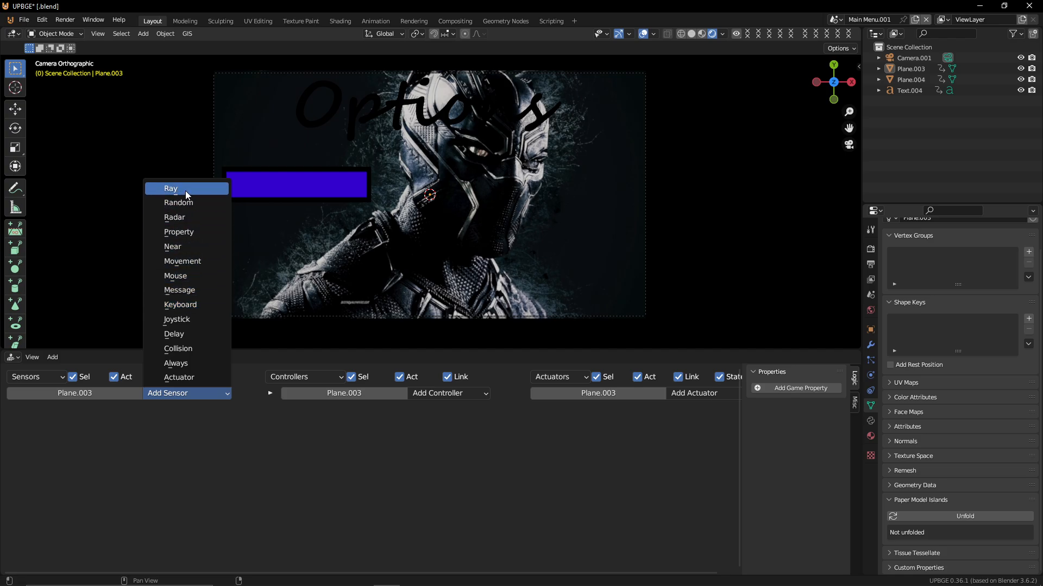
{"action": "left_click", "coordinate": [175, 363]}
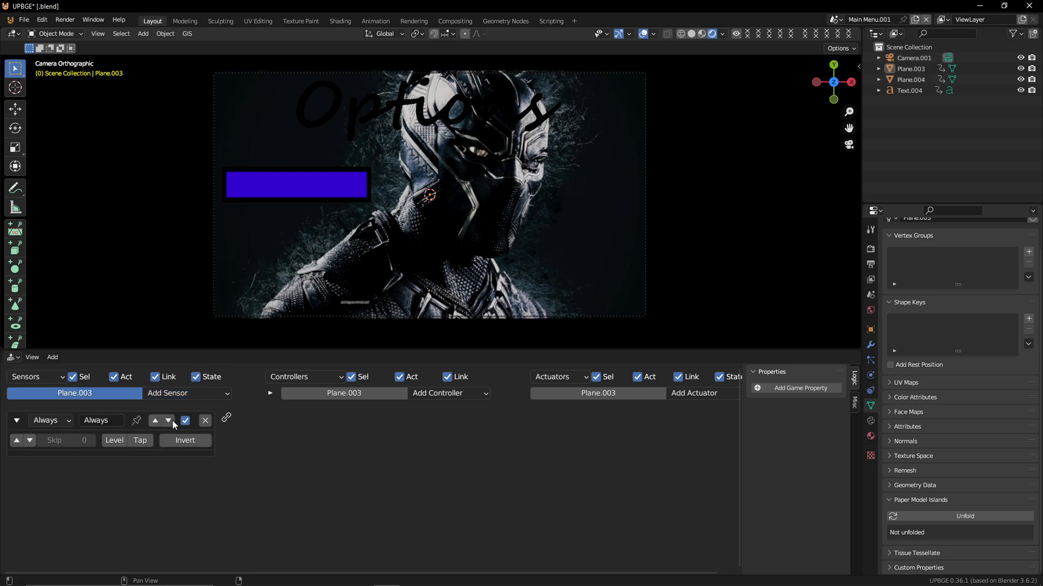
{"action": "left_click", "coordinate": [22, 439]}
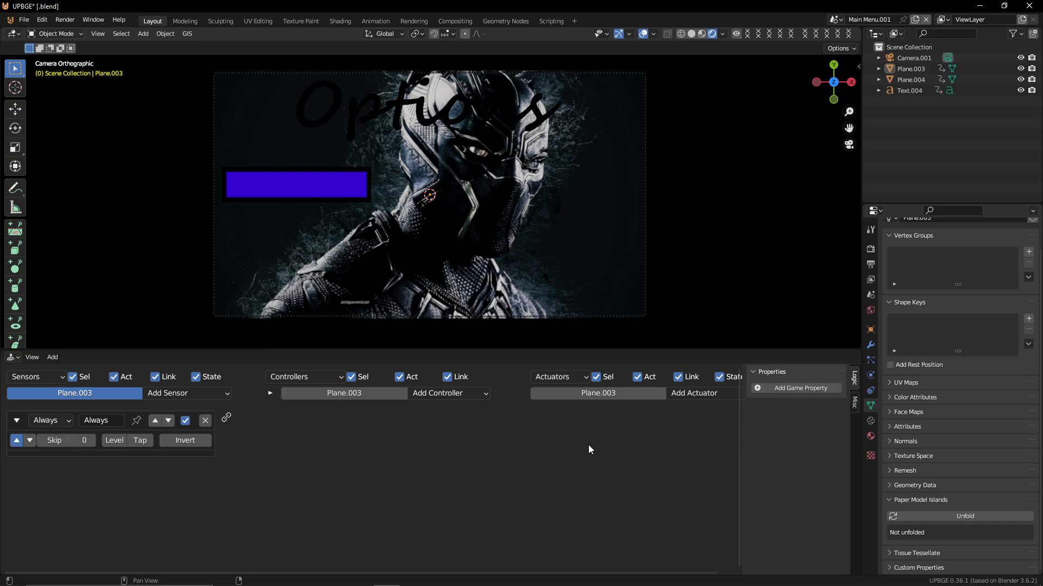
Add a Sound actuator and an And controller, linking the Always sensor through the controller to the actuator
{"action": "left_click", "coordinate": [695, 391]}
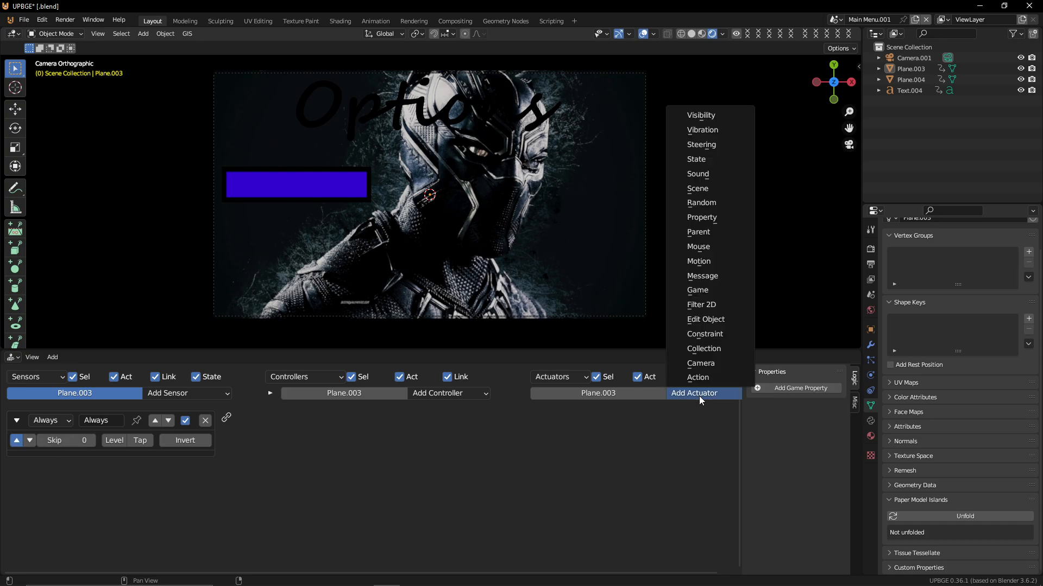
{"action": "left_click", "coordinate": [696, 174]}
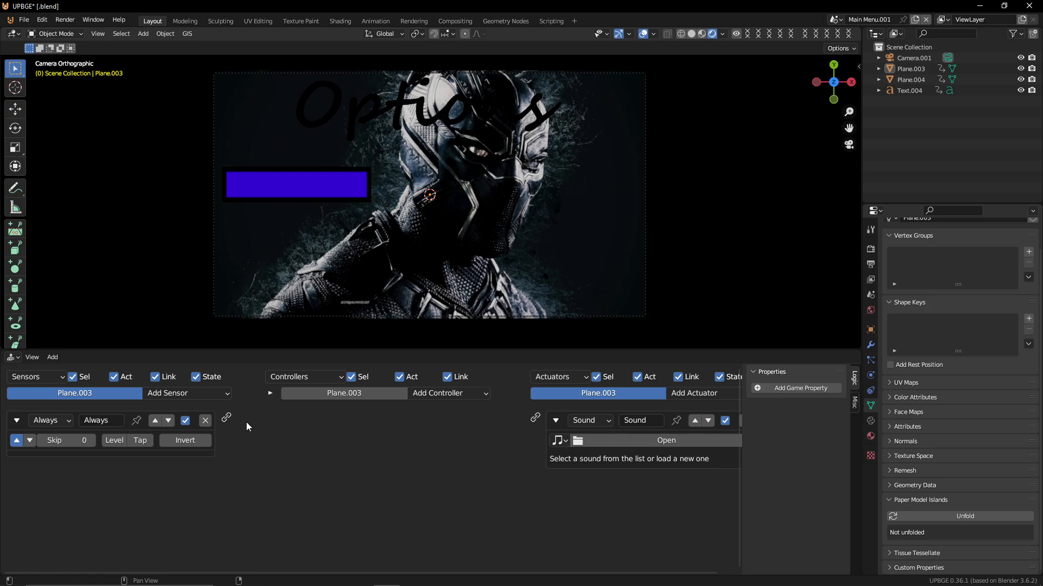
{"action": "left_click_drag", "start_coordinate": [225, 421], "coordinate": [543, 429]}
{"action": "left_click_drag", "start_coordinate": [230, 420], "coordinate": [536, 418]}
{"action": "left_click", "coordinate": [429, 393]}
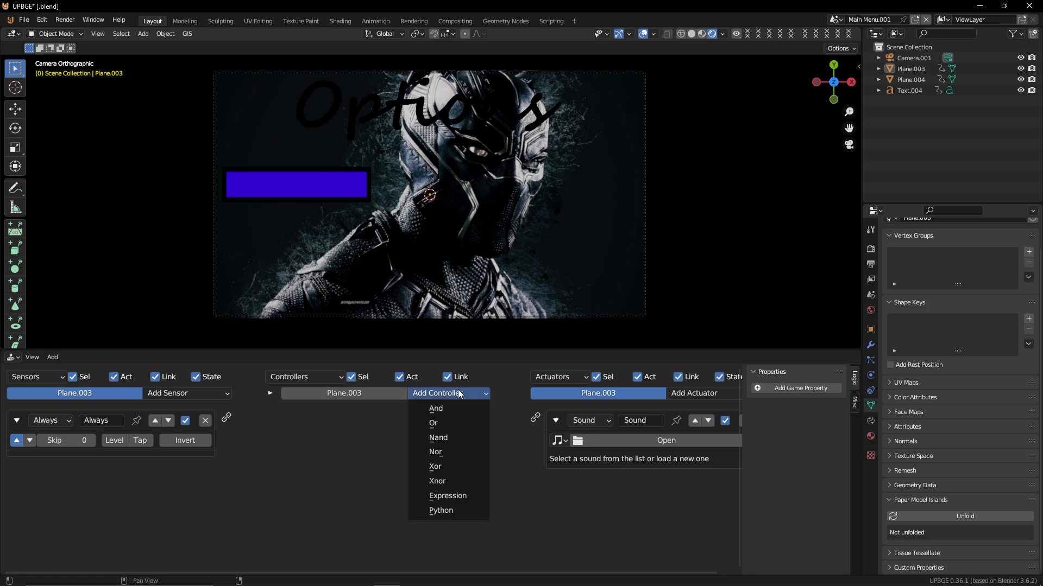
{"action": "left_click", "coordinate": [424, 408]}
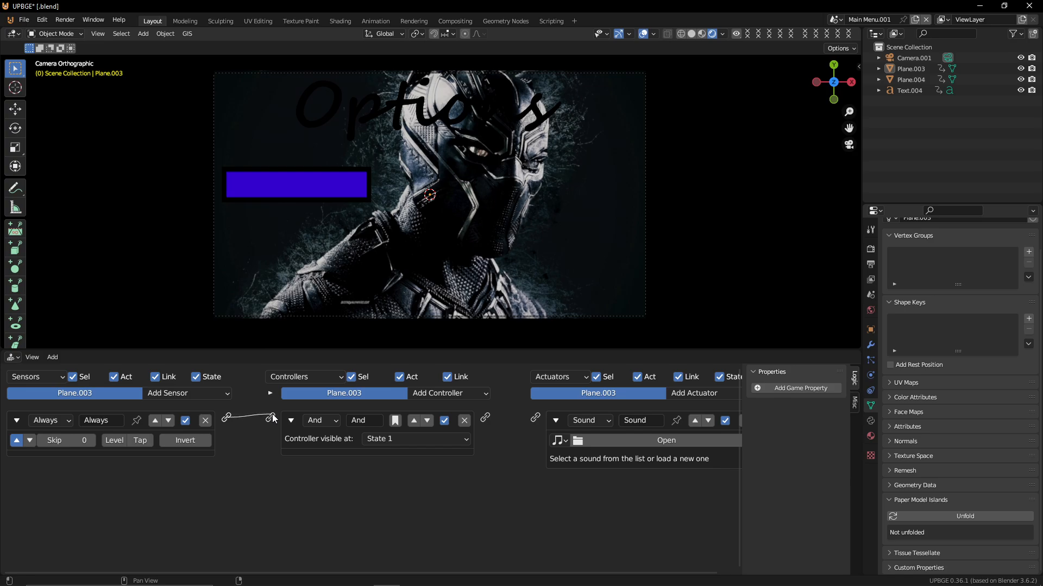
{"action": "left_click_drag", "start_coordinate": [273, 418], "coordinate": [271, 418]}
{"action": "left_click_drag", "start_coordinate": [485, 417], "coordinate": [535, 419]}
Set the Sound actuator to play yeah-18130.mp3
{"action": "left_click", "coordinate": [559, 438]}
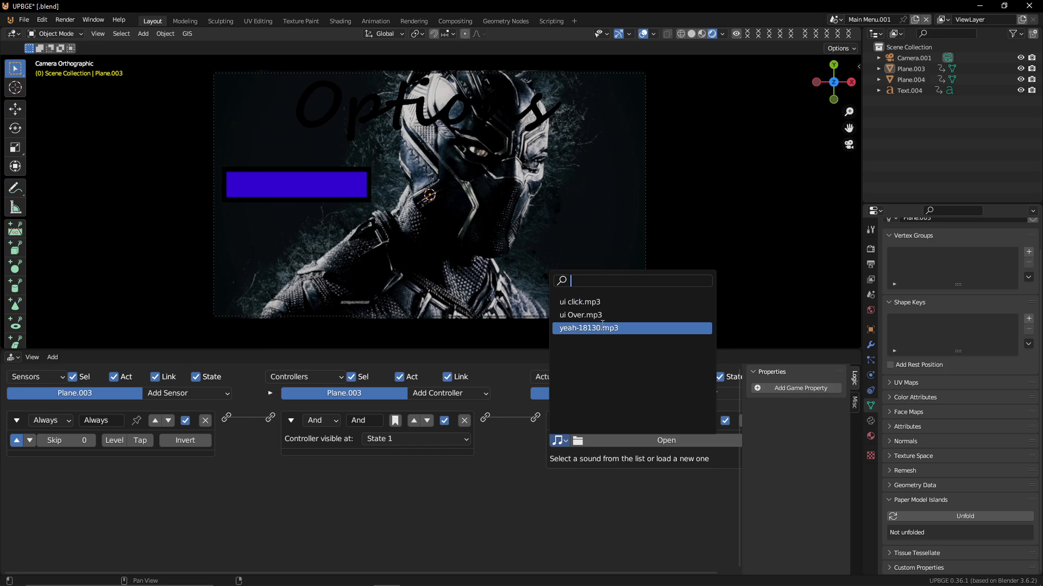
{"action": "left_click", "coordinate": [619, 328]}
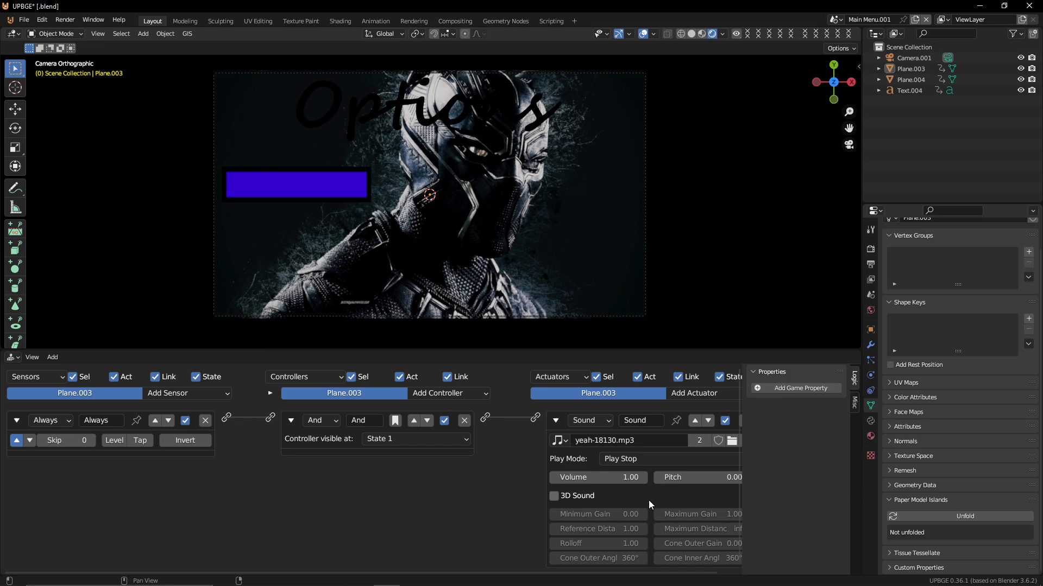
Select the button plane and rename the current scene to Options
{"action": "left_click", "coordinate": [319, 192]}
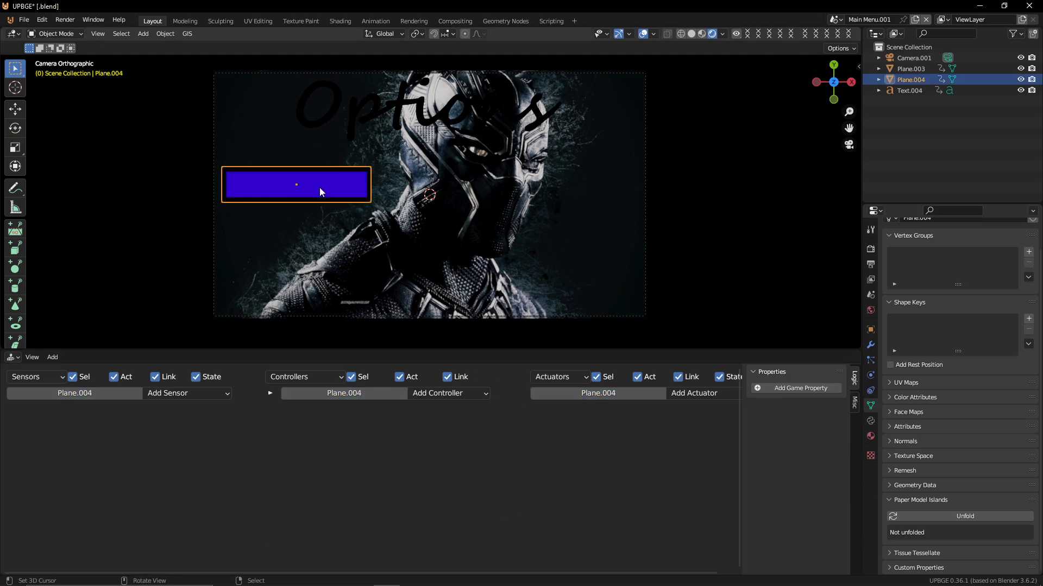
{"action": "left_click", "coordinate": [873, 19]}
{"action": "type", "text": "Options"}
{"action": "key", "text": "Return"}
Switch to the Main Menu scene and try copying the Start button's logic bricks
{"action": "left_click", "coordinate": [835, 19]}
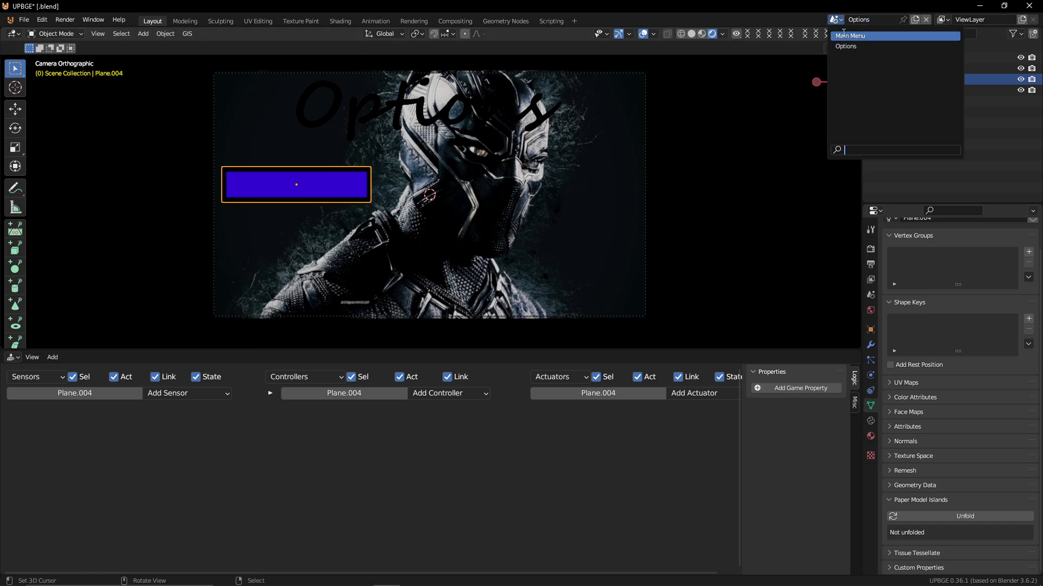
{"action": "left_click", "coordinate": [851, 36]}
{"action": "left_click", "coordinate": [360, 142]}
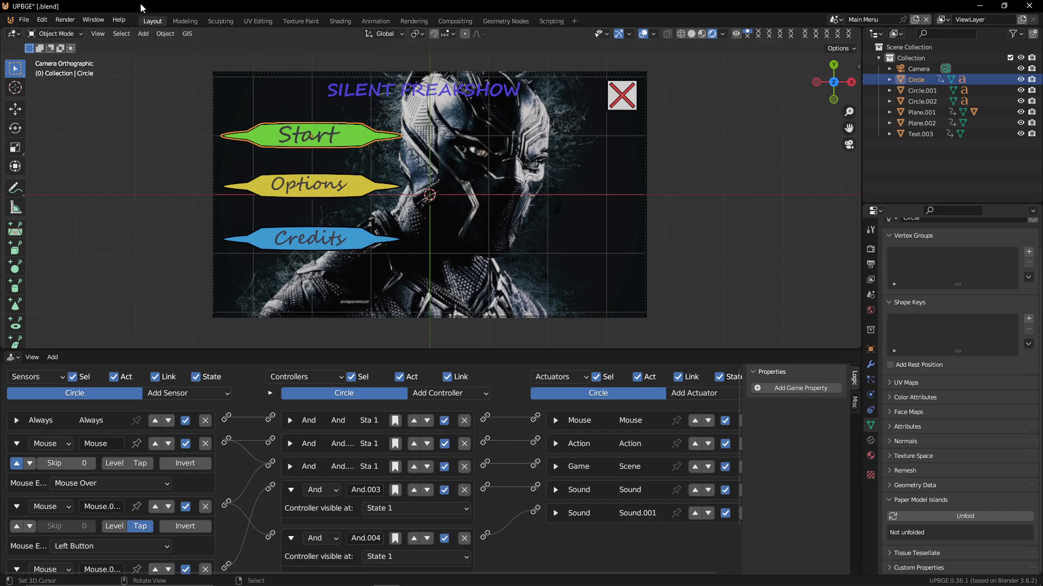
{"action": "left_click", "coordinate": [165, 33]}
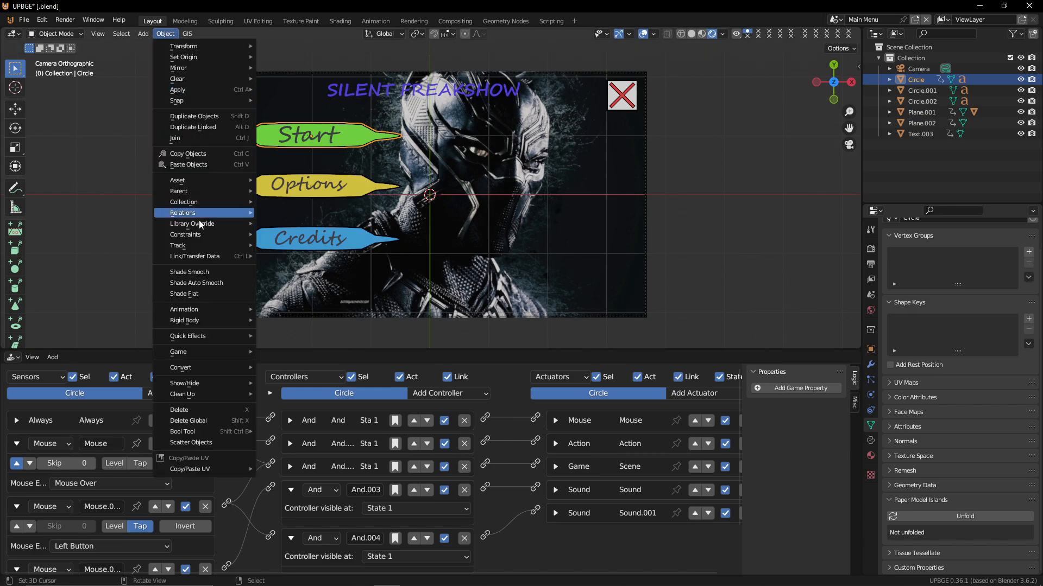
{"action": "mouse_move", "coordinate": [225, 352]}
{"action": "left_click", "coordinate": [303, 352]}
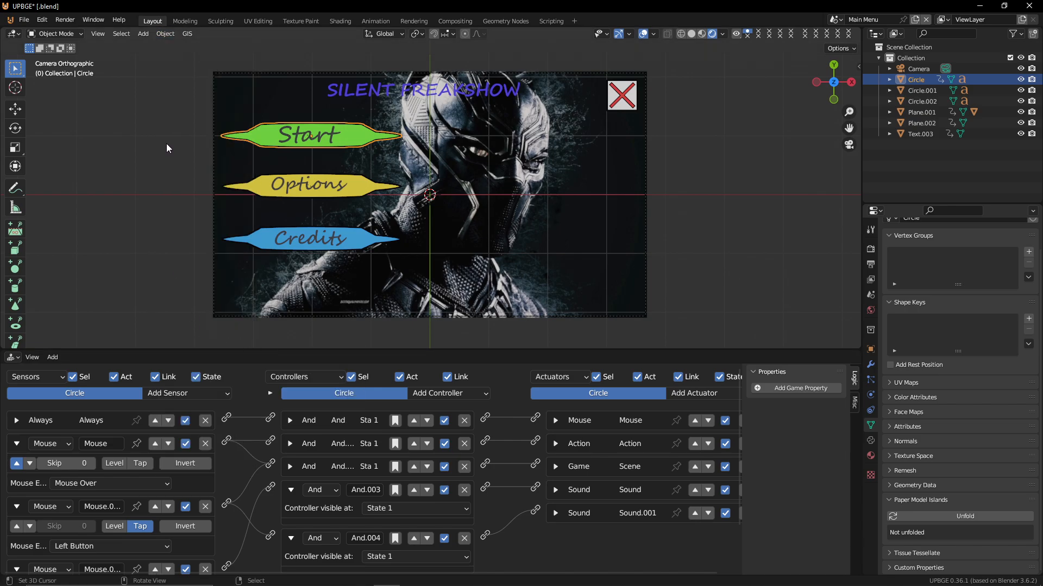
{"action": "left_click", "coordinate": [170, 35]}
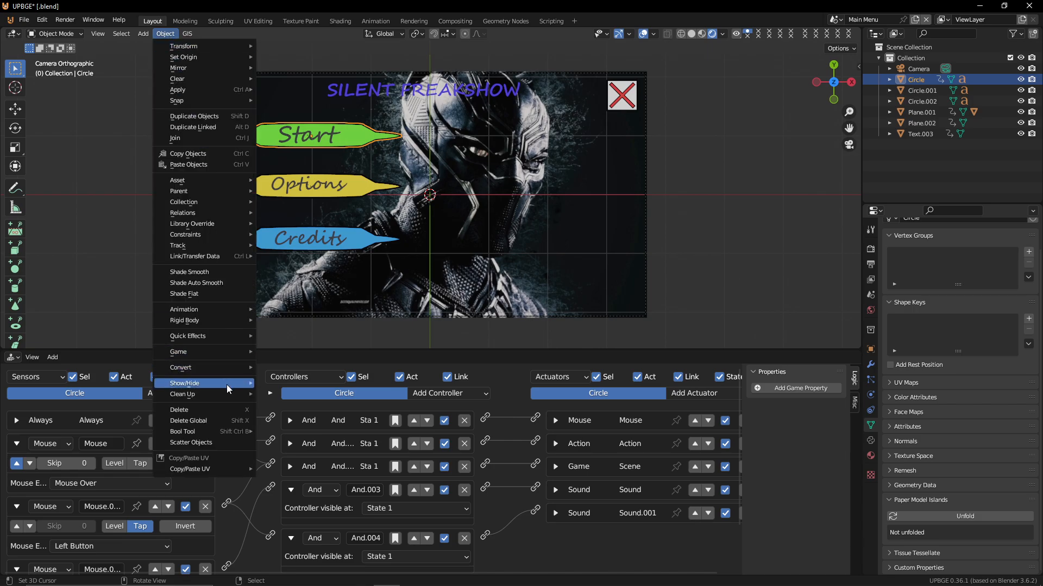
{"action": "mouse_move", "coordinate": [234, 371]}
{"action": "mouse_move", "coordinate": [238, 352]}
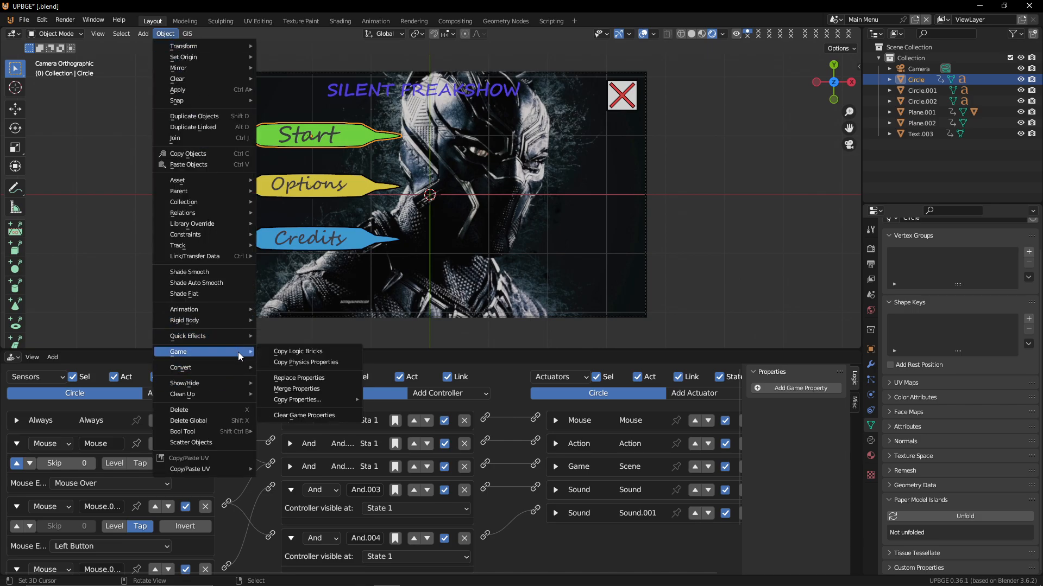
{"action": "left_click", "coordinate": [310, 355]}
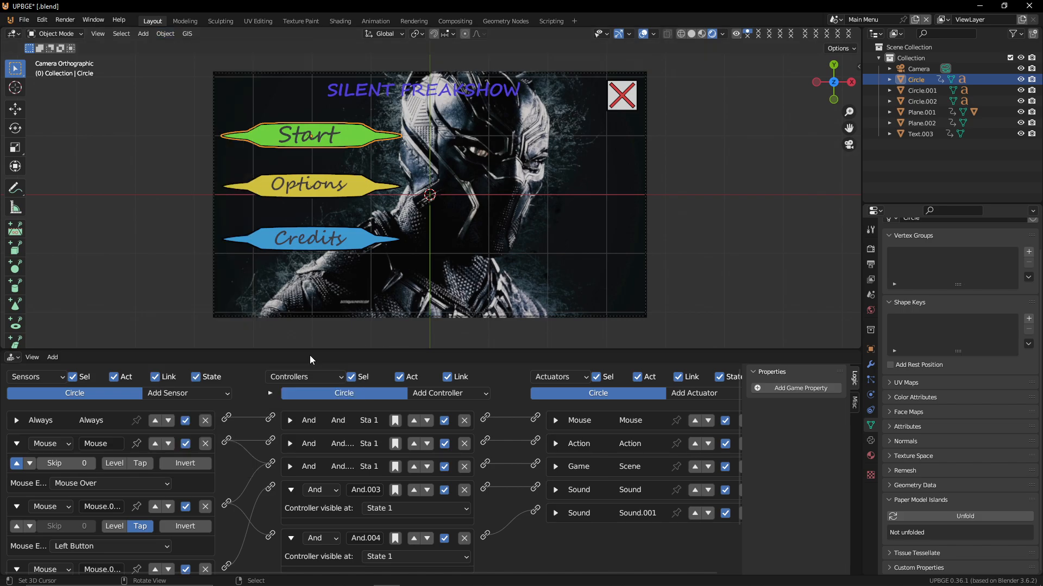
In the Options scene, run Replace Properties on the button plane and expand its operator panel
{"action": "left_click", "coordinate": [836, 21]}
{"action": "left_click", "coordinate": [856, 47]}
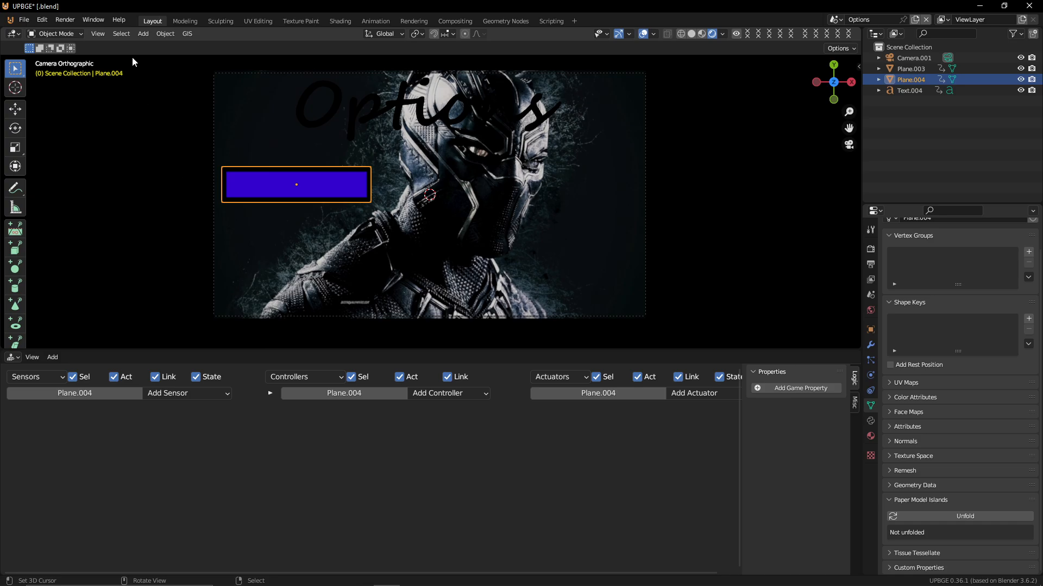
{"action": "left_click", "coordinate": [166, 34]}
{"action": "mouse_move", "coordinate": [208, 355]}
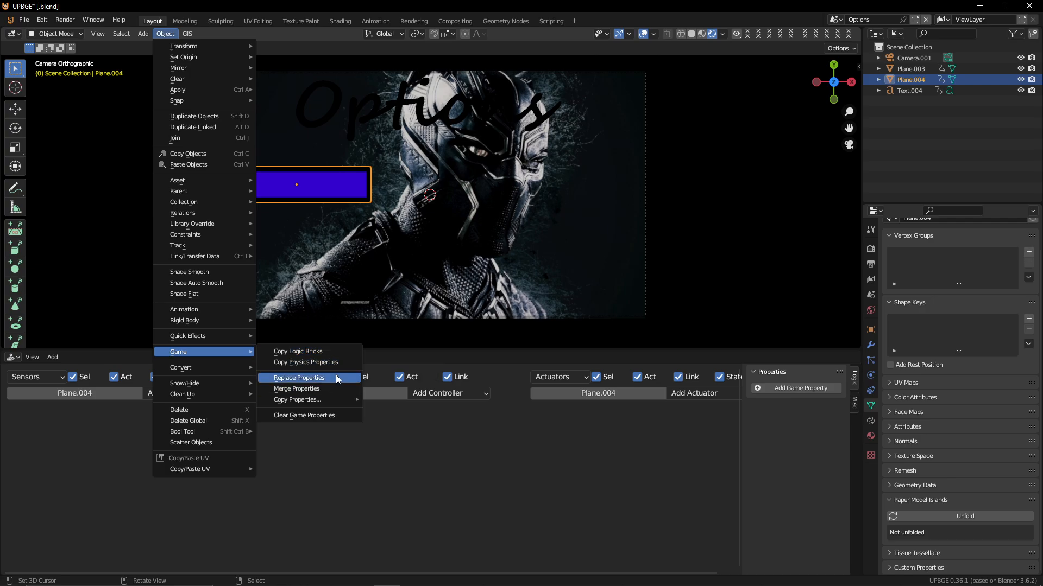
{"action": "left_click", "coordinate": [335, 375]}
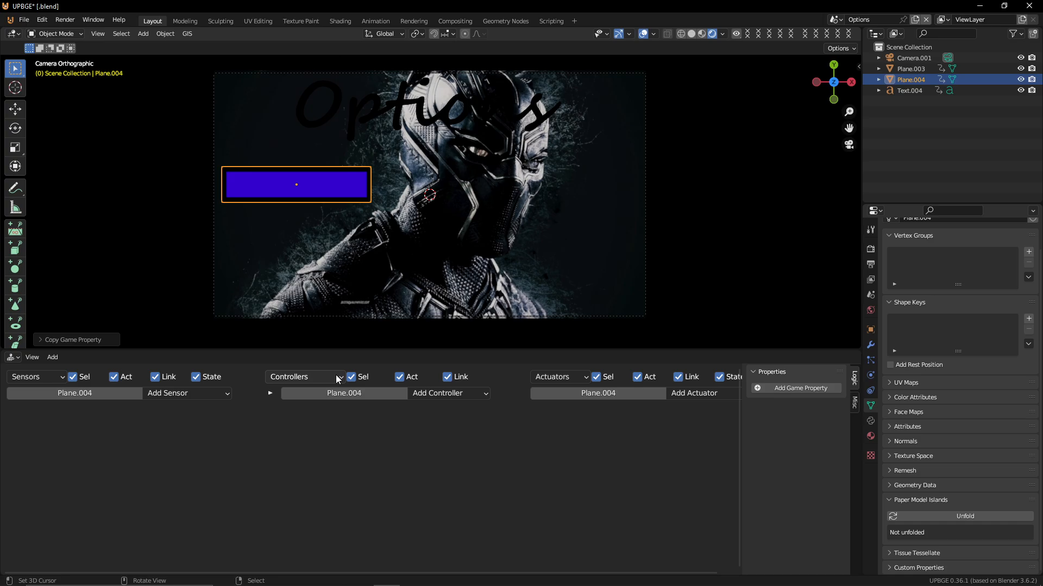
{"action": "left_click", "coordinate": [47, 339]}
{"action": "left_click", "coordinate": [124, 336]}
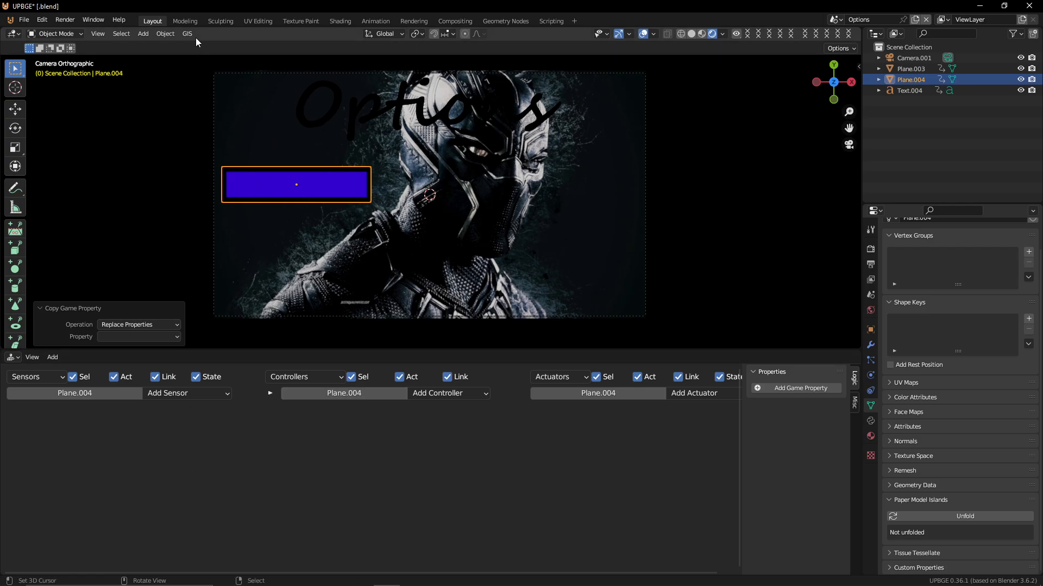
Return to the Main Menu scene and try Copy Logic Bricks on the Start button again
{"action": "left_click", "coordinate": [834, 20]}
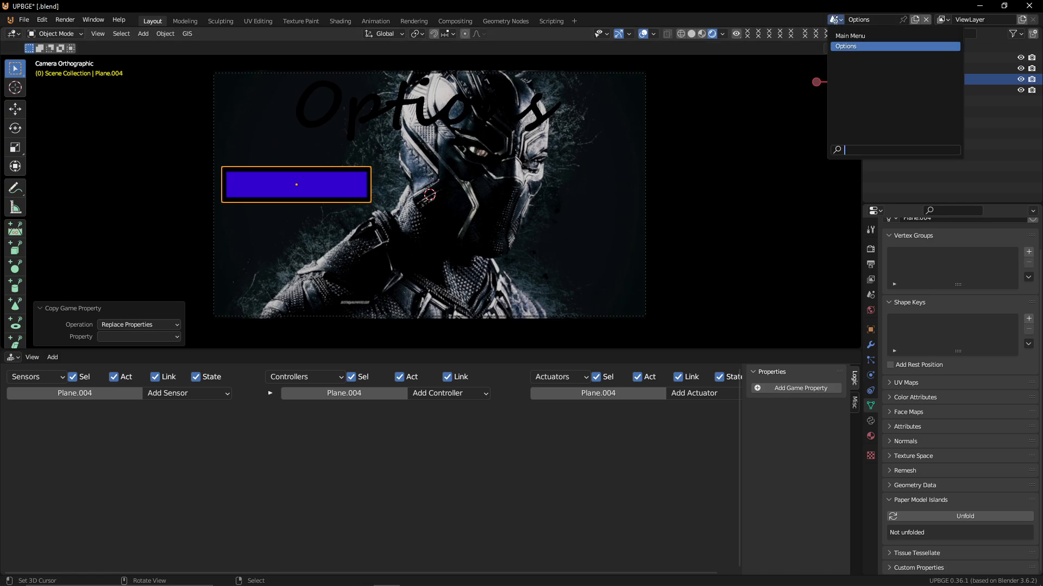
{"action": "left_click", "coordinate": [850, 36]}
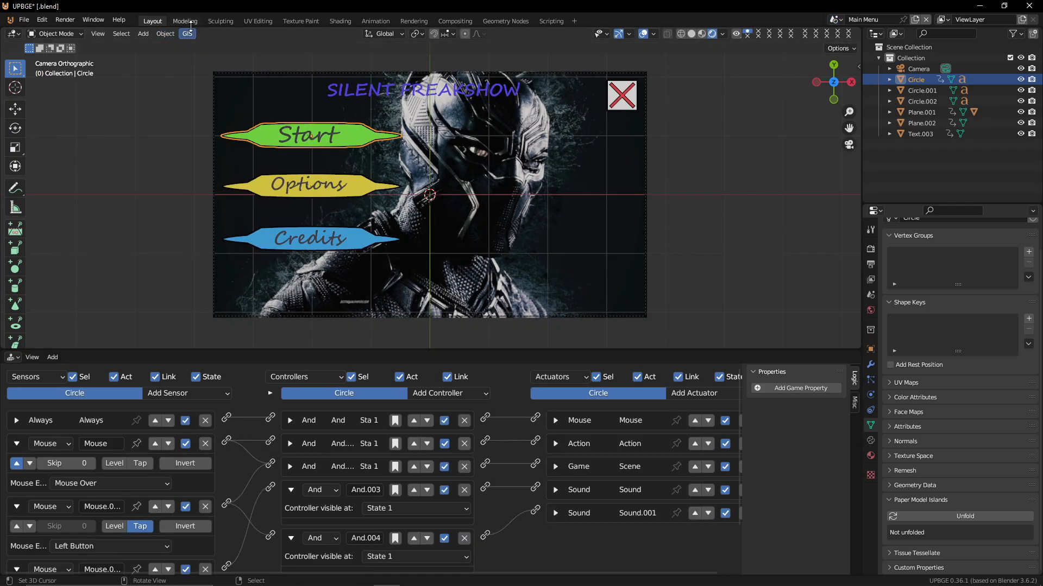
{"action": "left_click", "coordinate": [165, 33]}
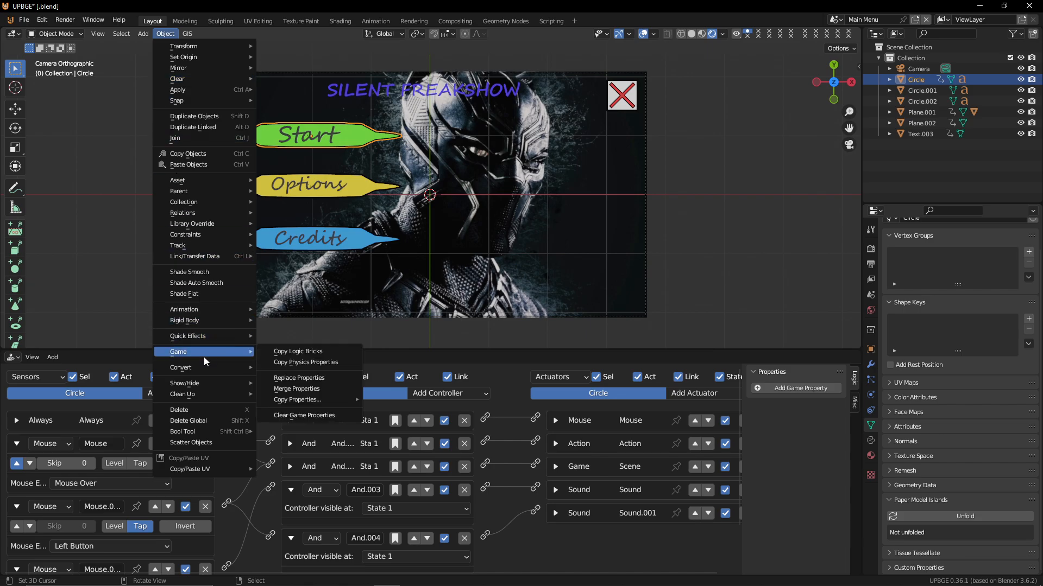
{"action": "left_click", "coordinate": [323, 352]}
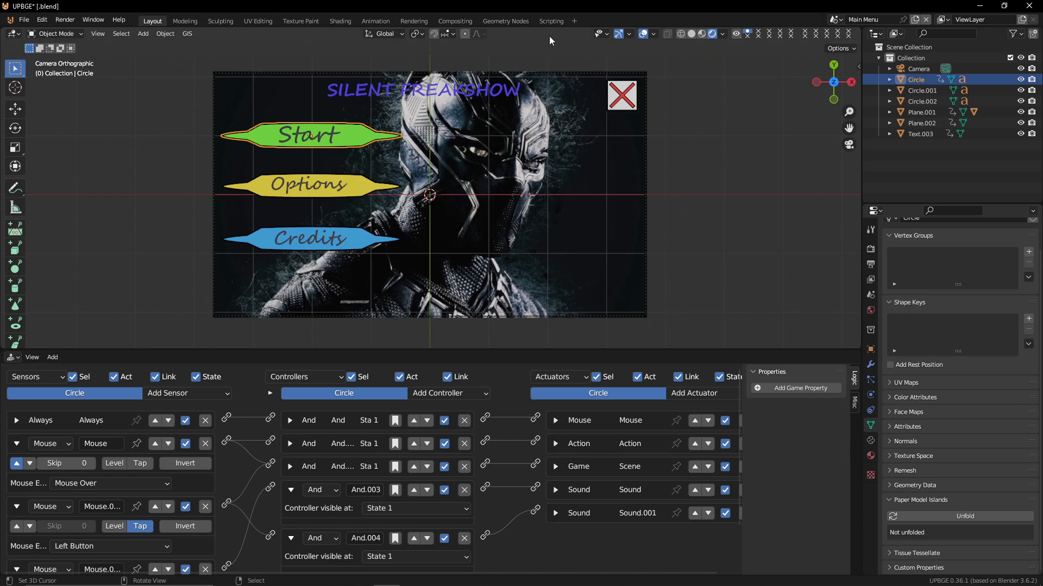
Switch back to the Options scene with the button plane selected
{"action": "left_click", "coordinate": [835, 20]}
{"action": "left_click", "coordinate": [858, 45]}
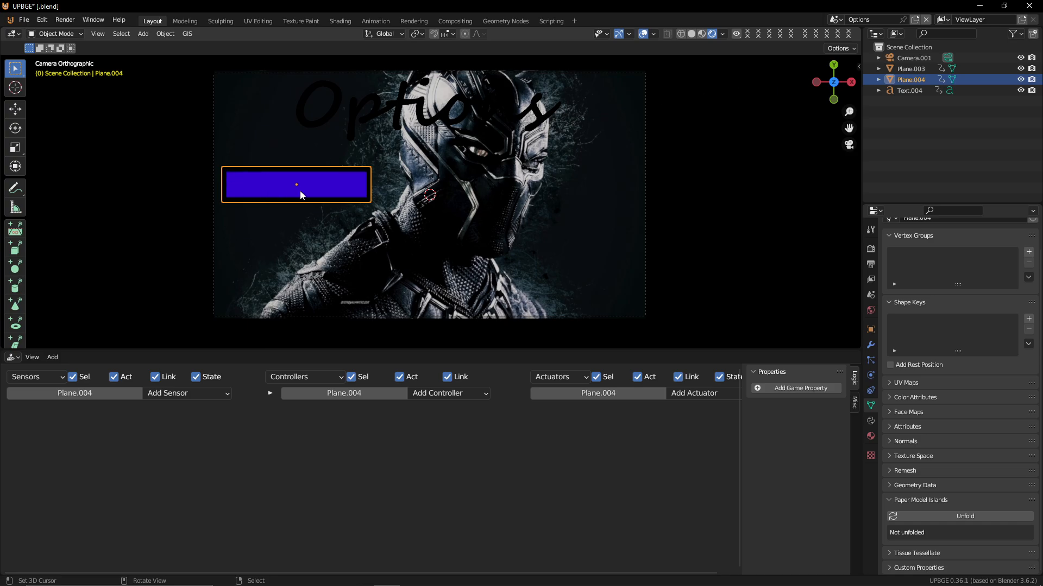
{"action": "left_click", "coordinate": [165, 34]}
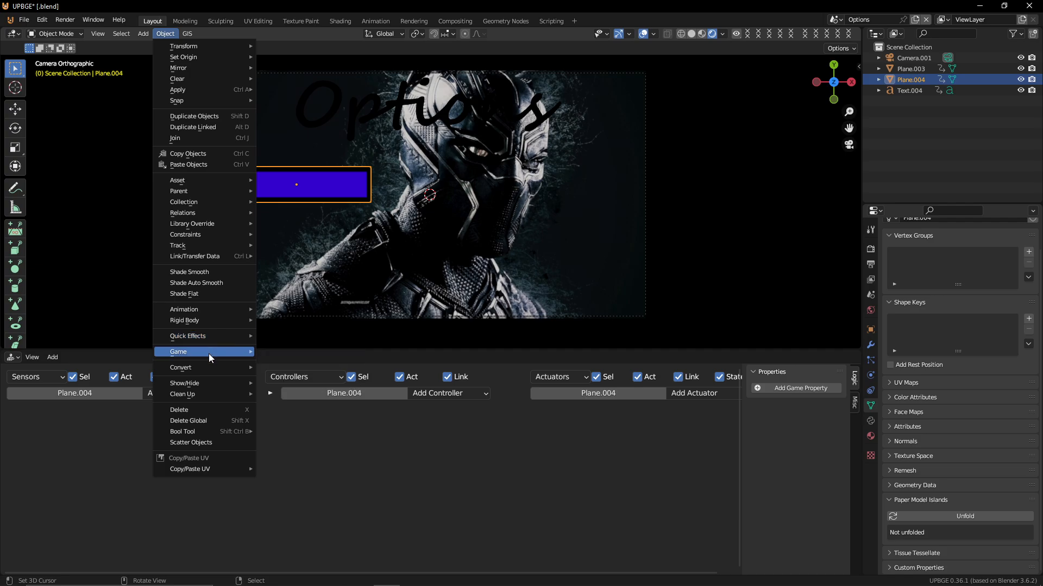
{"action": "mouse_move", "coordinate": [208, 353]}
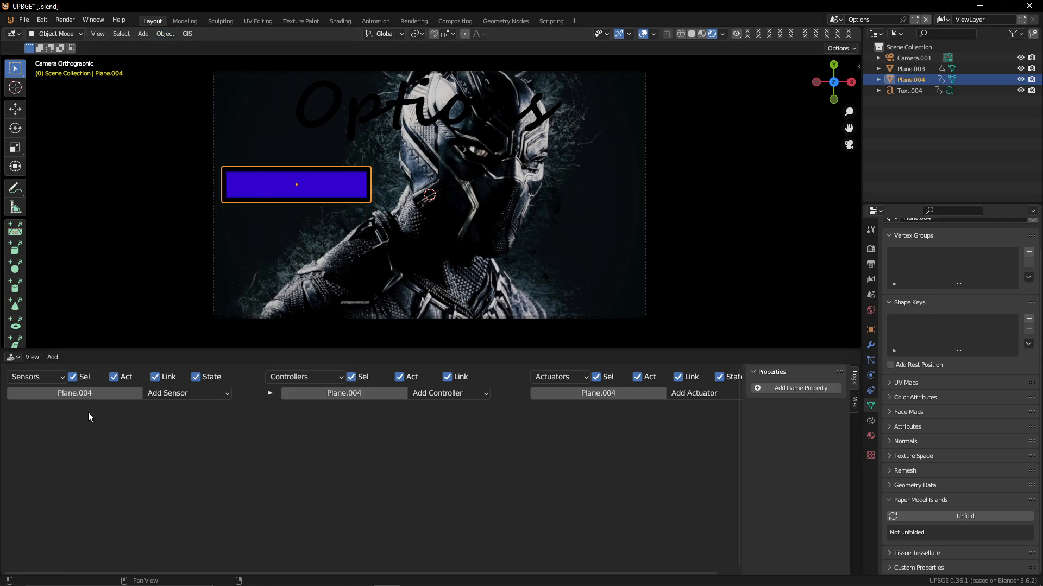
Add four Mouse sensors to the Options button plane
{"action": "left_click", "coordinate": [174, 393]}
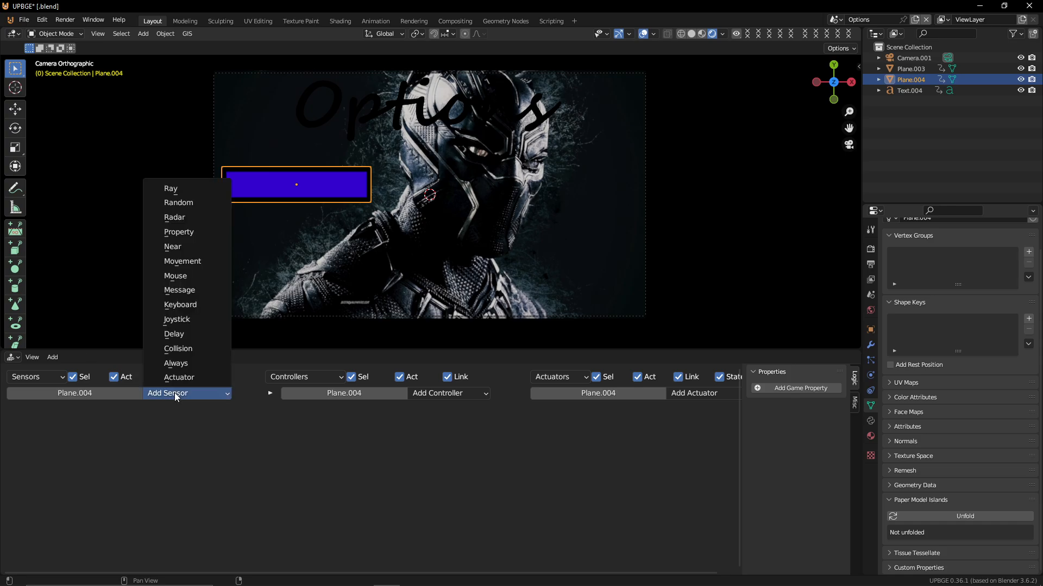
{"action": "left_click", "coordinate": [193, 279]}
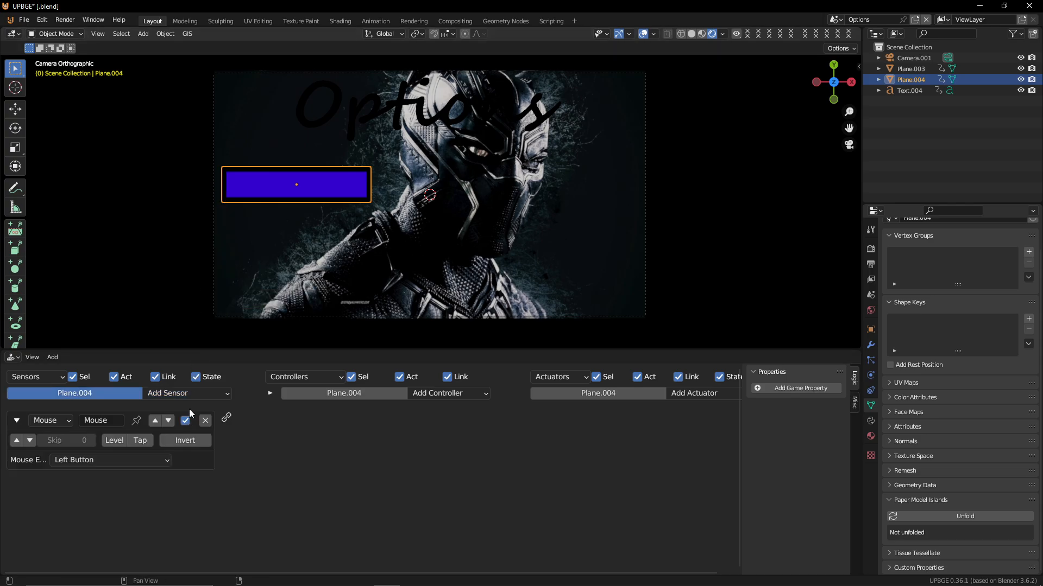
{"action": "left_click", "coordinate": [186, 394]}
{"action": "left_click", "coordinate": [195, 270]}
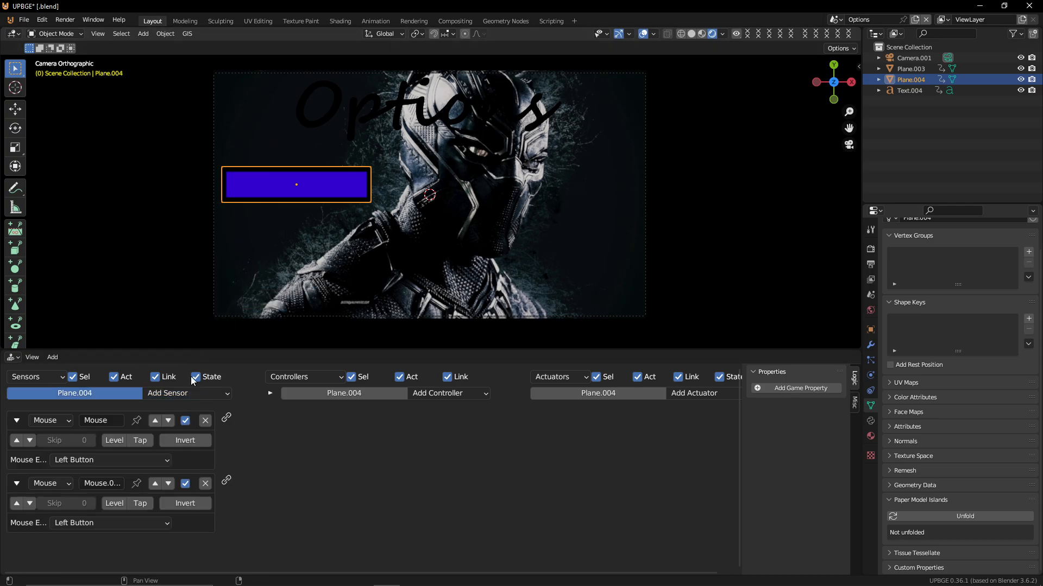
{"action": "left_click", "coordinate": [189, 393]}
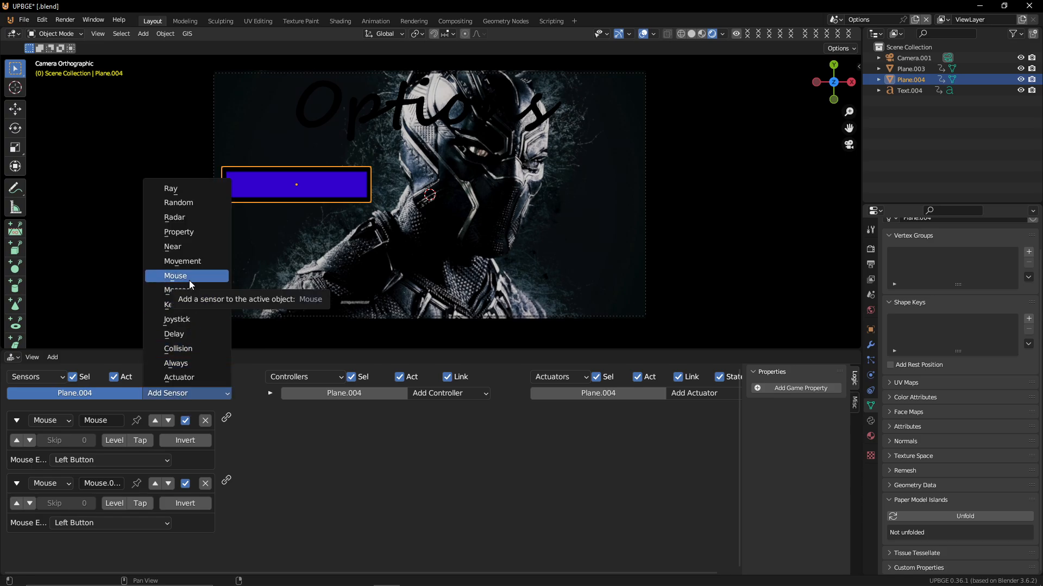
{"action": "left_click", "coordinate": [189, 277]}
{"action": "left_click", "coordinate": [203, 392]}
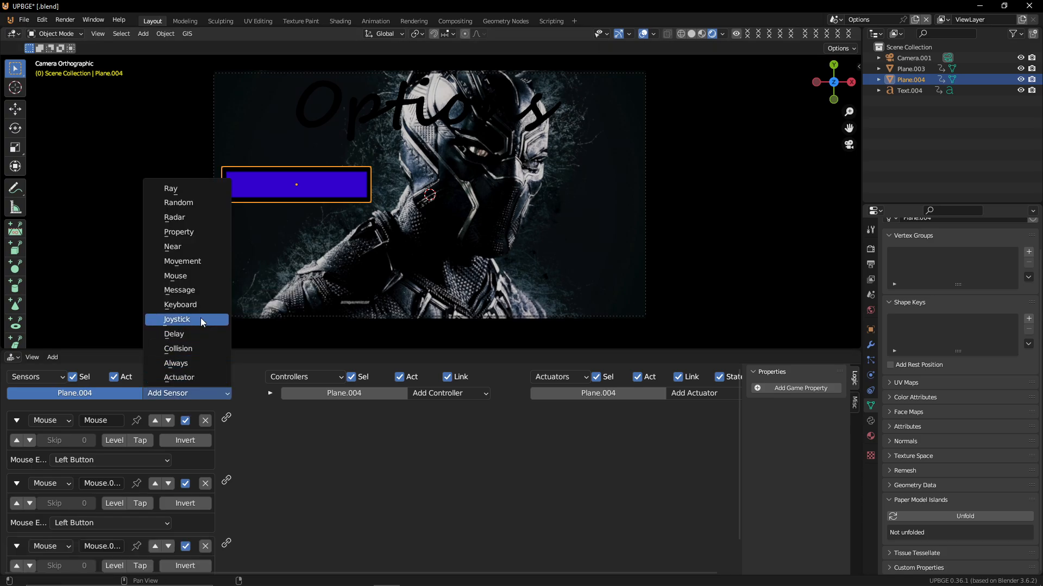
{"action": "left_click", "coordinate": [197, 278]}
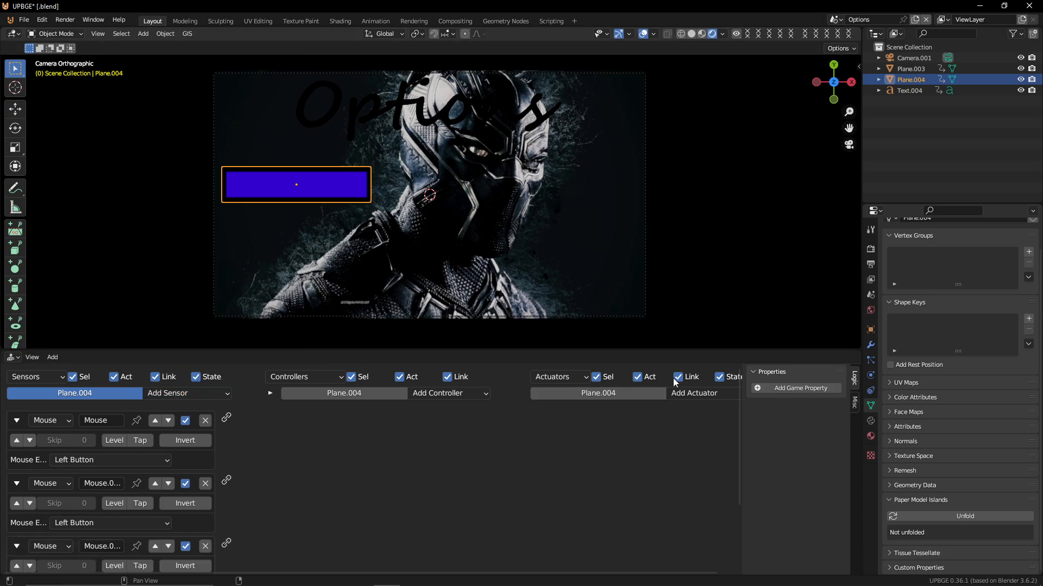
Add an Action, a Sound and a Scene actuator to the button plane
{"action": "left_click", "coordinate": [699, 392]}
{"action": "left_click", "coordinate": [711, 375]}
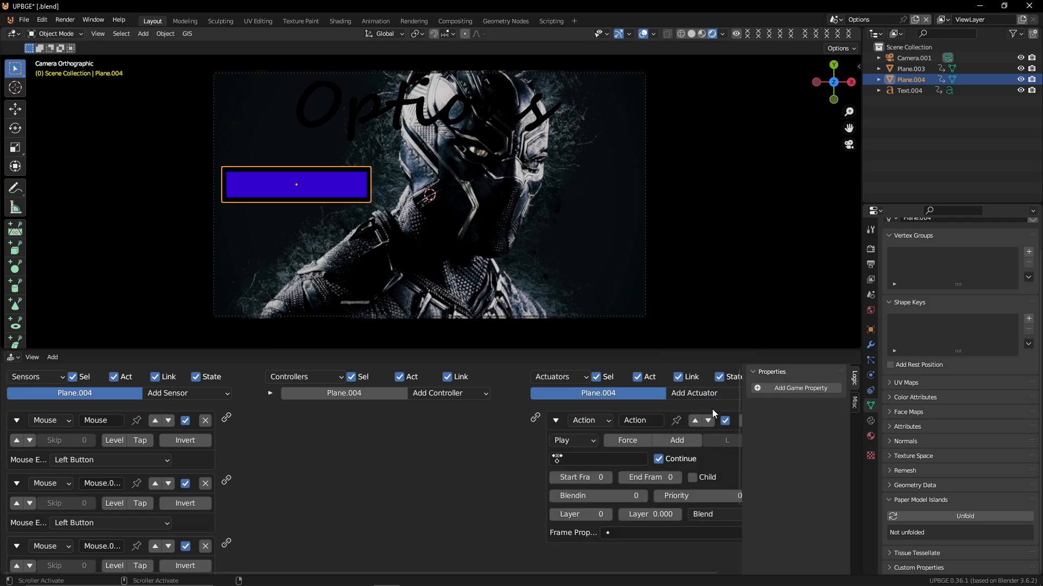
{"action": "left_click", "coordinate": [702, 393]}
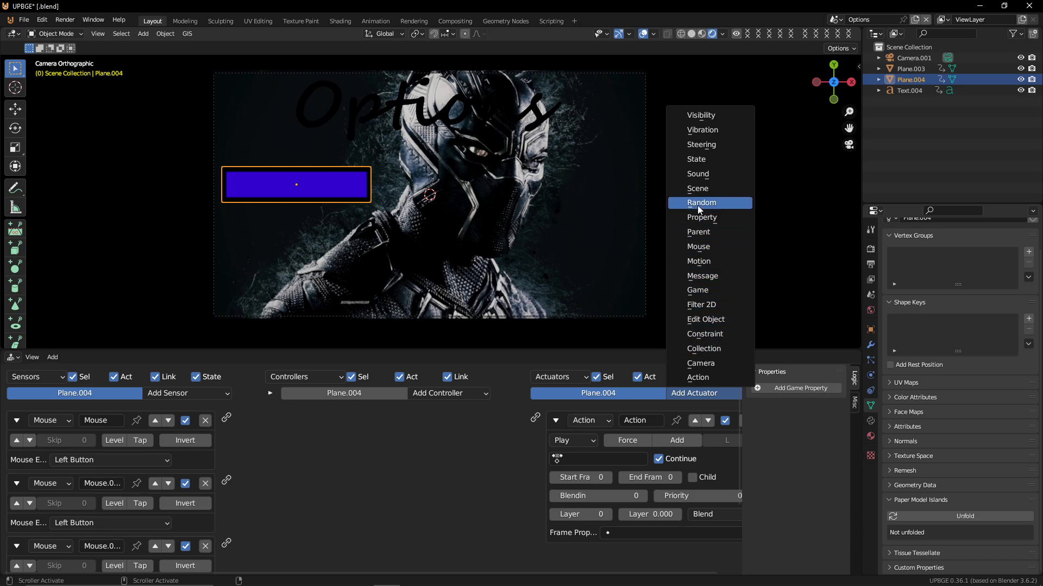
{"action": "left_click", "coordinate": [709, 174]}
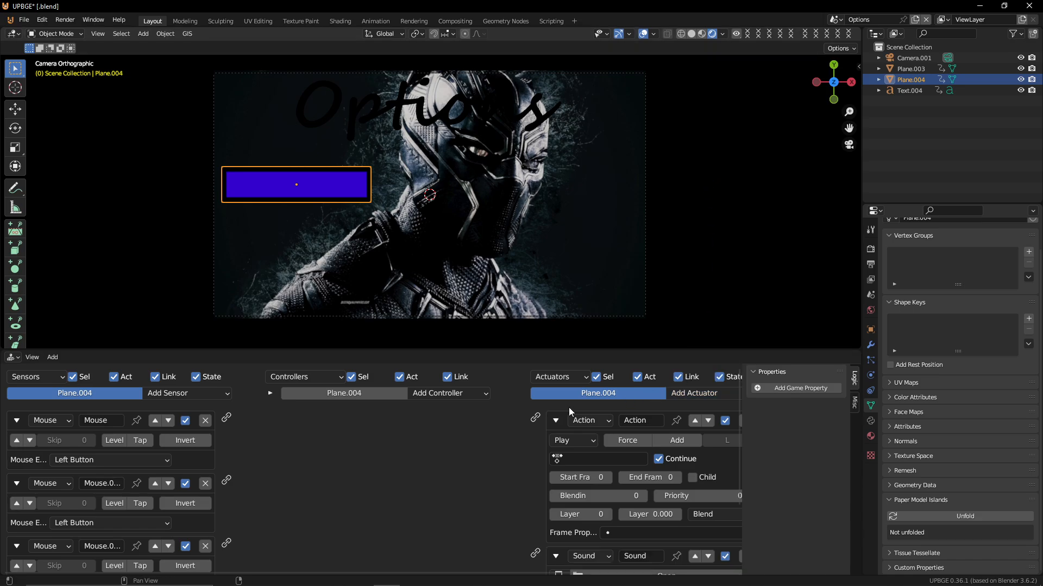
{"action": "left_click", "coordinate": [555, 444]}
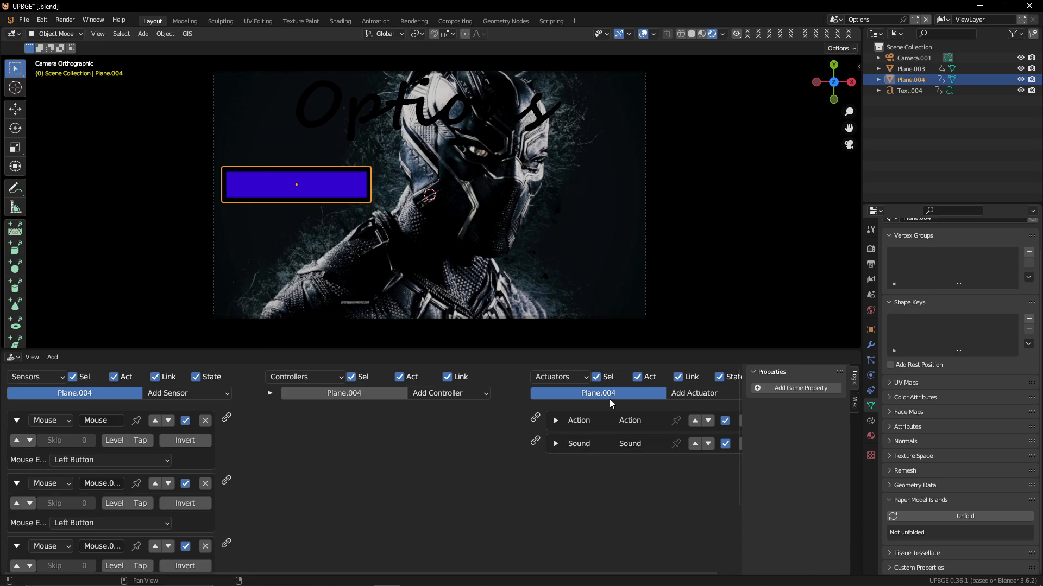
{"action": "left_click", "coordinate": [702, 394]}
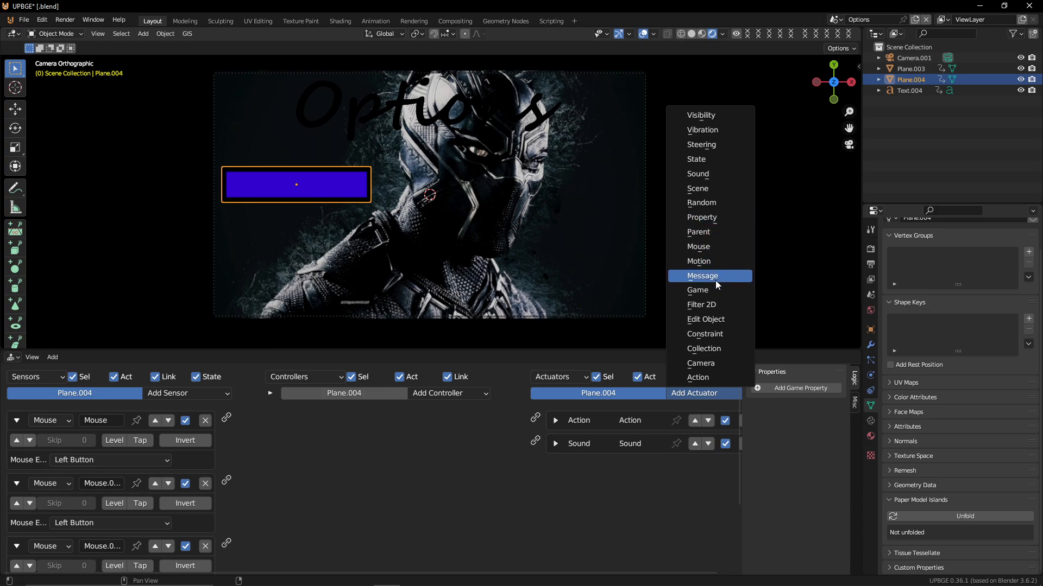
{"action": "left_click", "coordinate": [709, 189]}
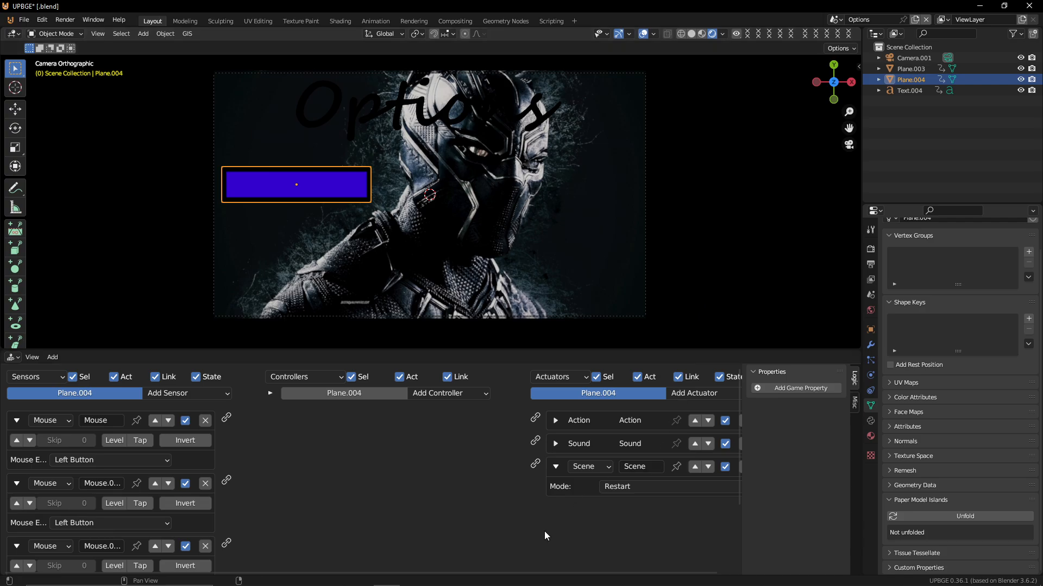
Set the Scene actuator to Set Scene mode targeting the Main Menu scene
{"action": "left_click", "coordinate": [633, 487]}
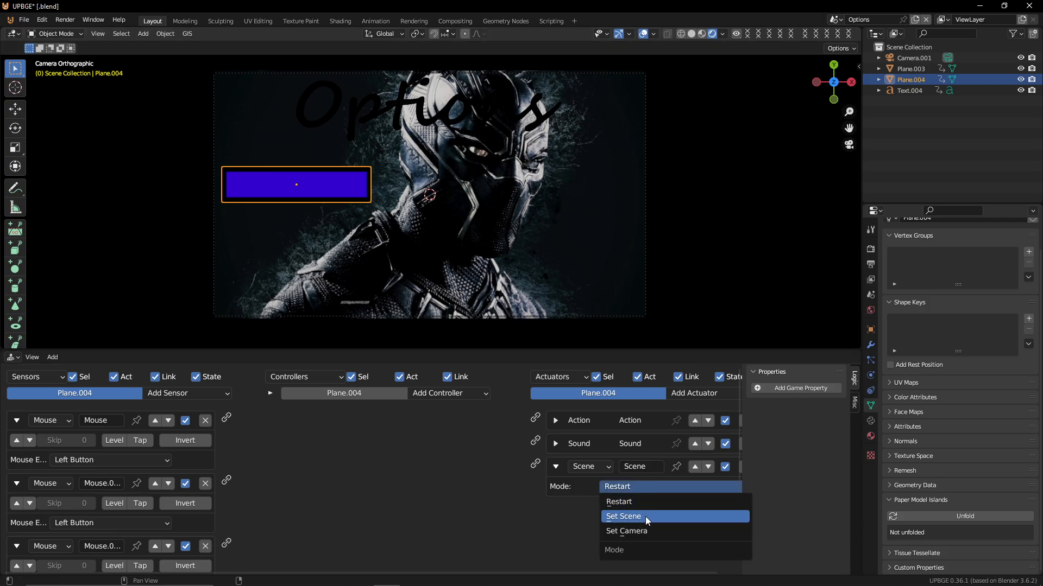
{"action": "left_click", "coordinate": [648, 518]}
{"action": "left_click", "coordinate": [619, 505]}
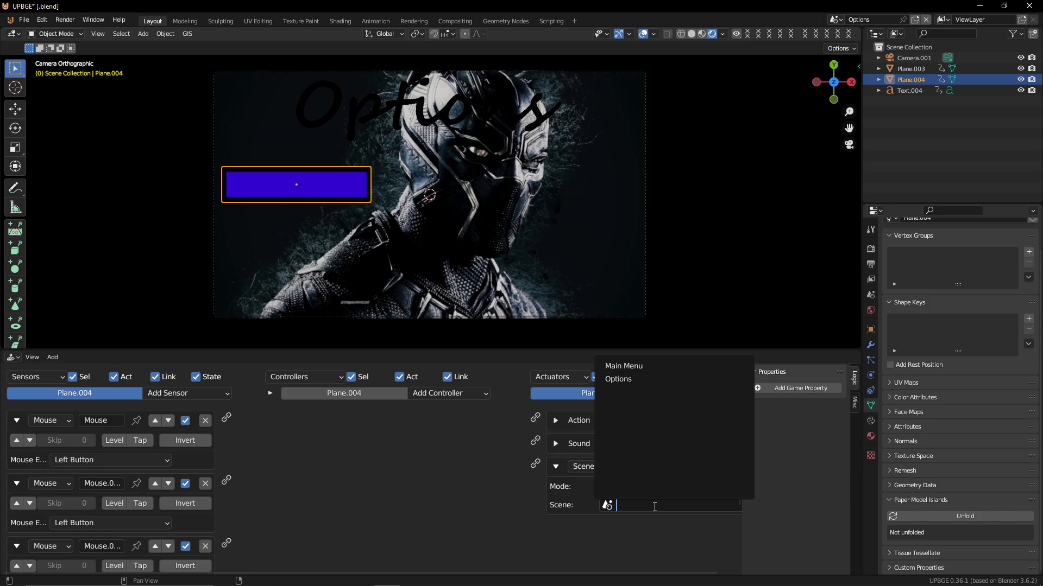
{"action": "left_click", "coordinate": [625, 365]}
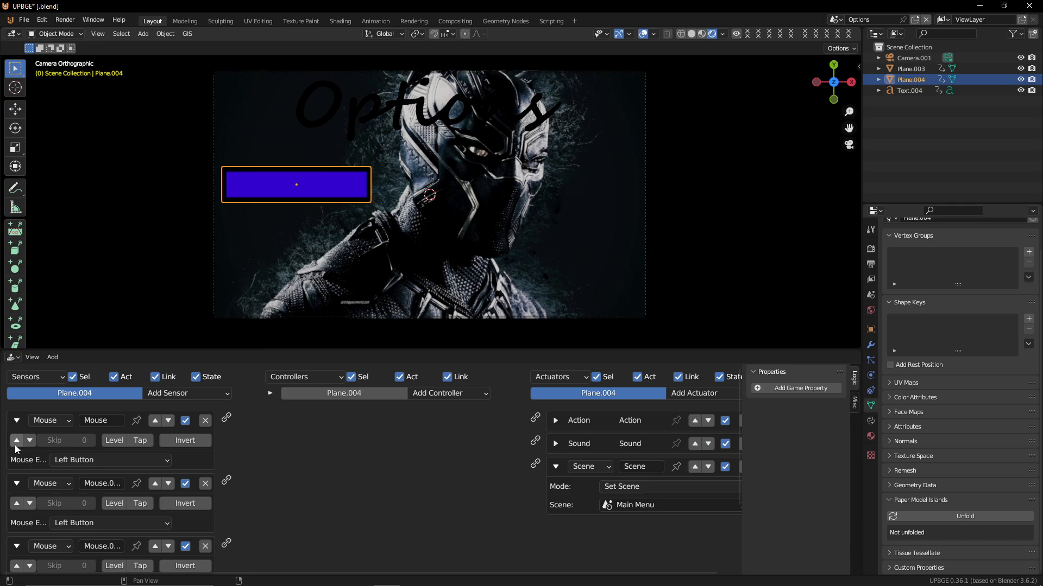
Set the first Mouse sensor's event to Mouse Over
{"action": "left_click", "coordinate": [110, 461]}
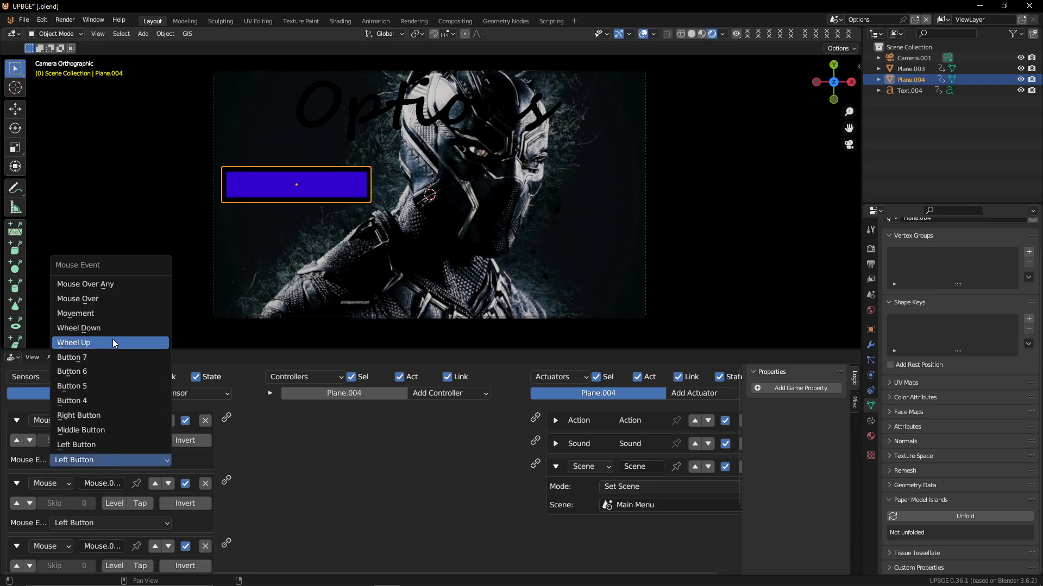
{"action": "left_click", "coordinate": [127, 298]}
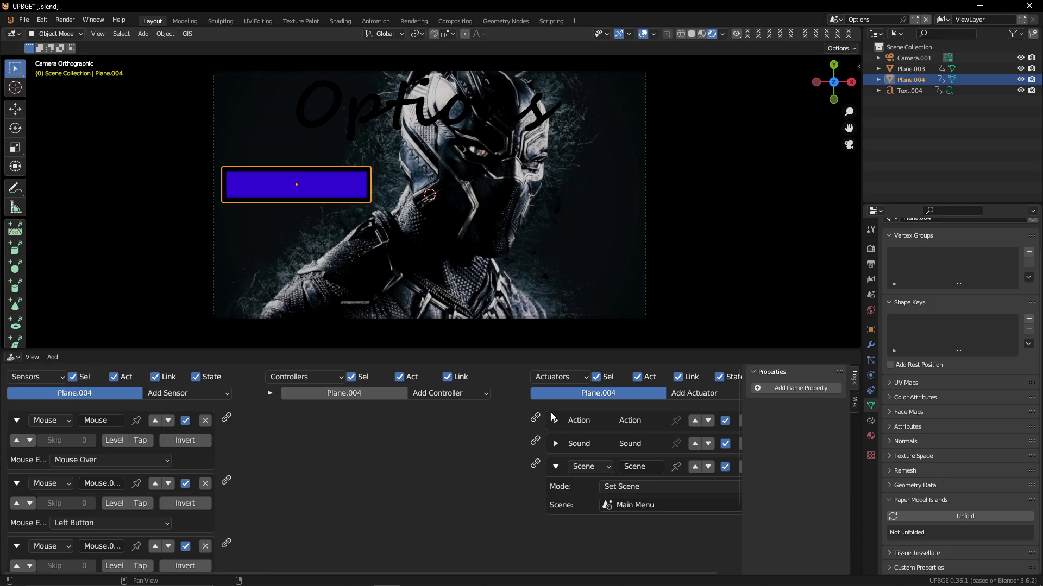
Expand the Action actuator and set its start frame to 1 and end frame to 20
{"action": "left_click", "coordinate": [555, 421]}
{"action": "left_click", "coordinate": [585, 474]}
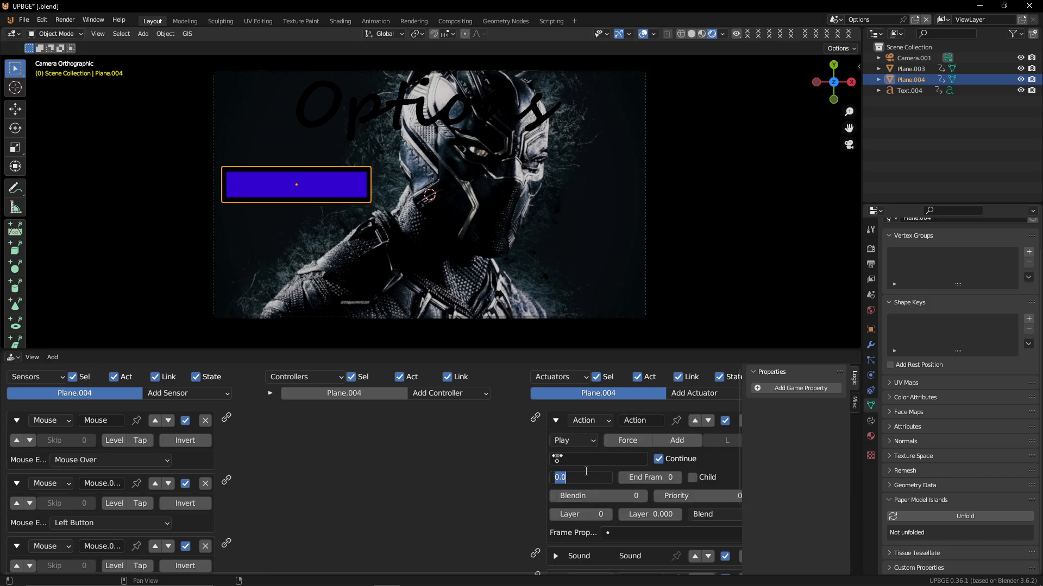
{"action": "type", "text": "1"}
{"action": "key", "text": "Tab"}
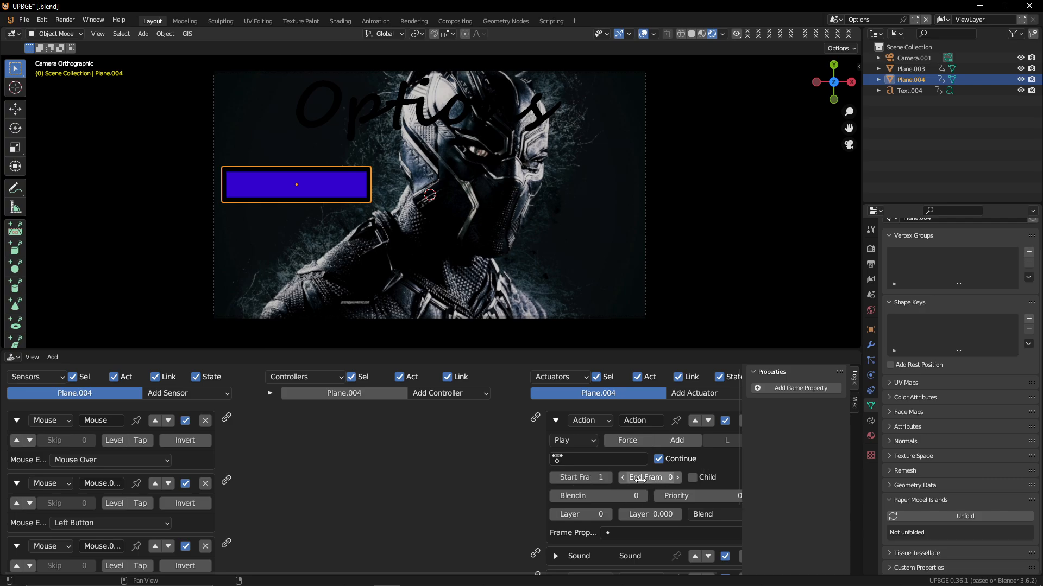
{"action": "type", "text": "20"}
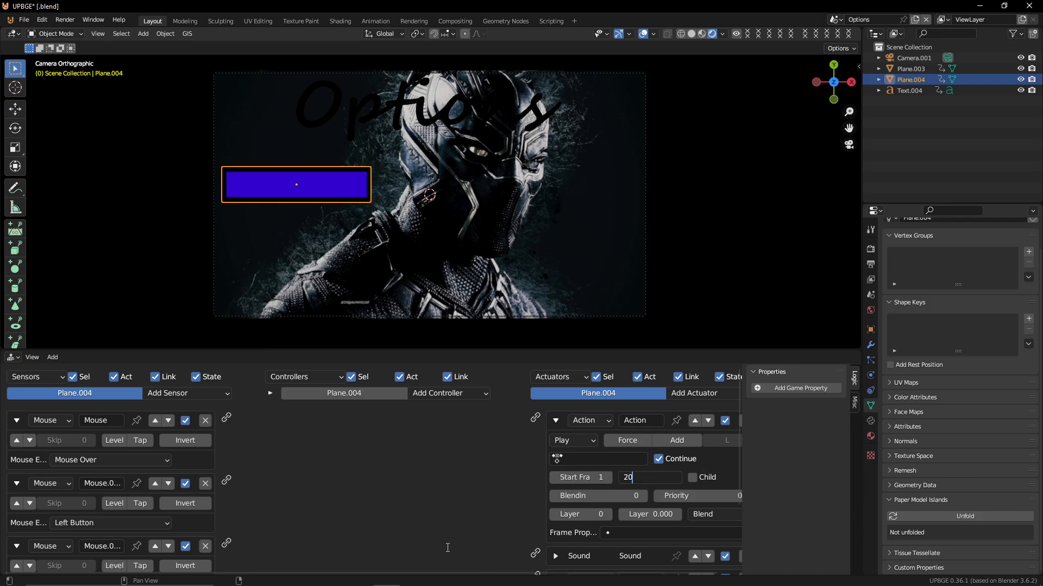
{"action": "key", "text": "Return"}
Wire the Mouse Over sensor to the Action actuator and set it to Loop Stop playing the UI OVER action
{"action": "left_click_drag", "start_coordinate": [226, 418], "coordinate": [535, 418]}
{"action": "left_click", "coordinate": [570, 440]}
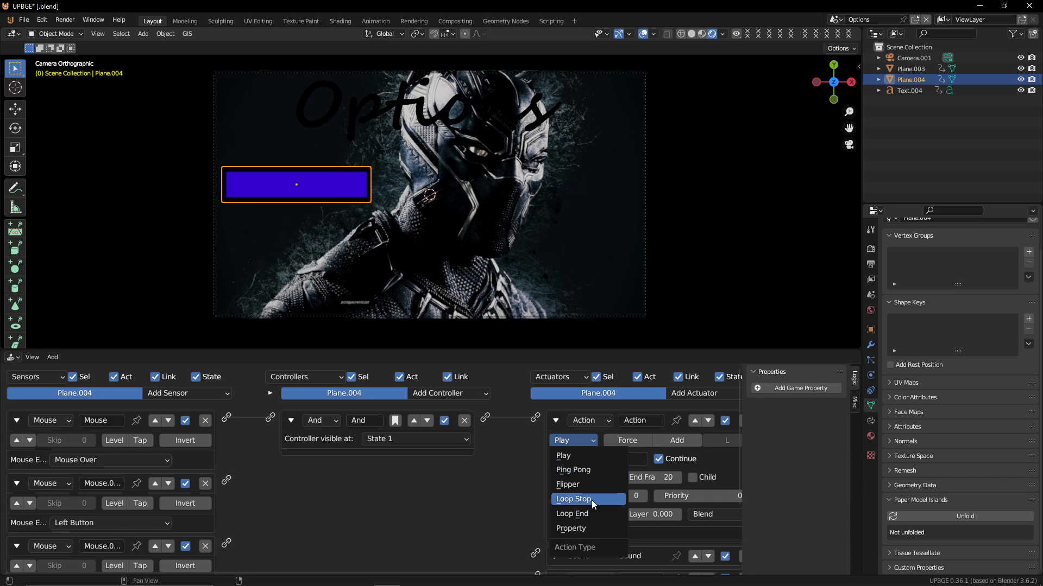
{"action": "left_click", "coordinate": [592, 500]}
{"action": "left_click", "coordinate": [589, 458]}
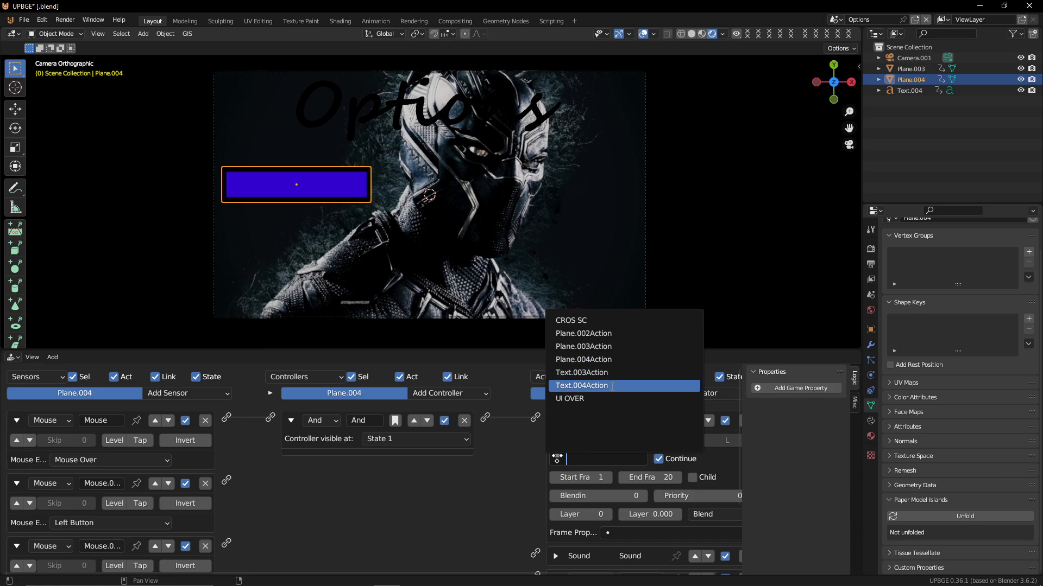
{"action": "left_click", "coordinate": [602, 401]}
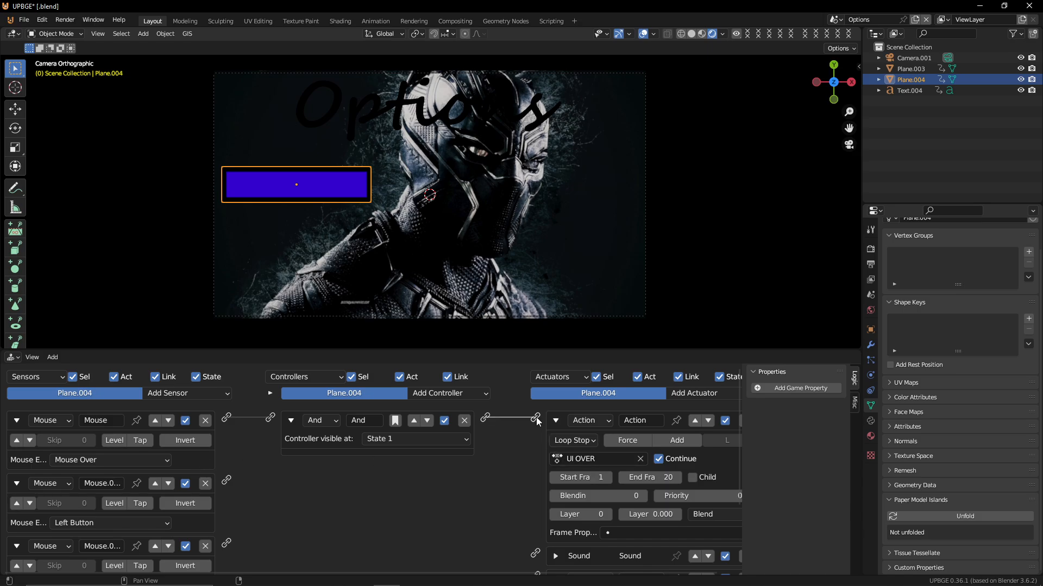
Expand the Sound actuator and load the ui Over.mp3 sound into it
{"action": "left_click", "coordinate": [555, 422]}
{"action": "left_click", "coordinate": [557, 443]}
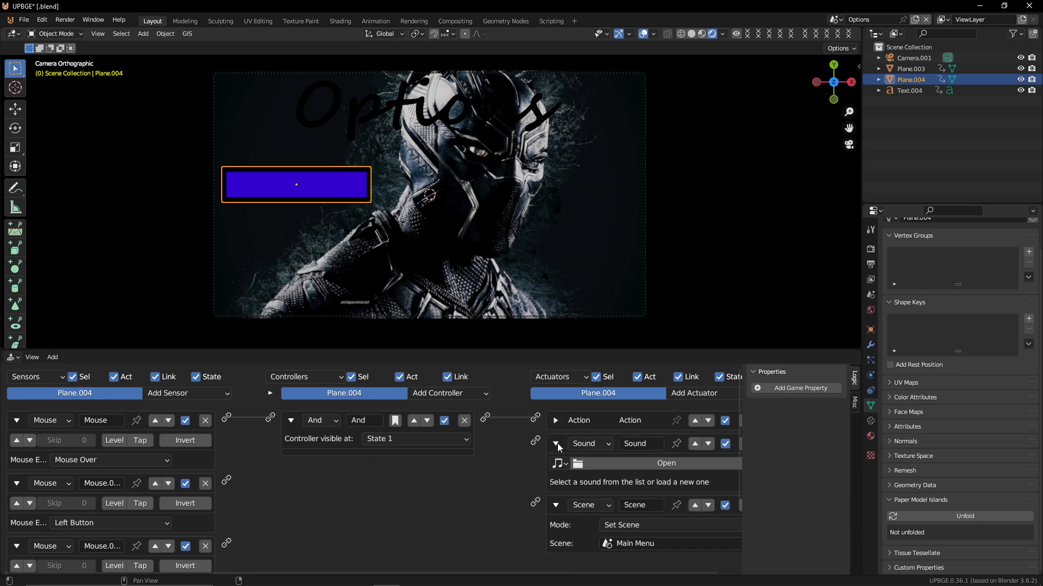
{"action": "left_click", "coordinate": [559, 464]}
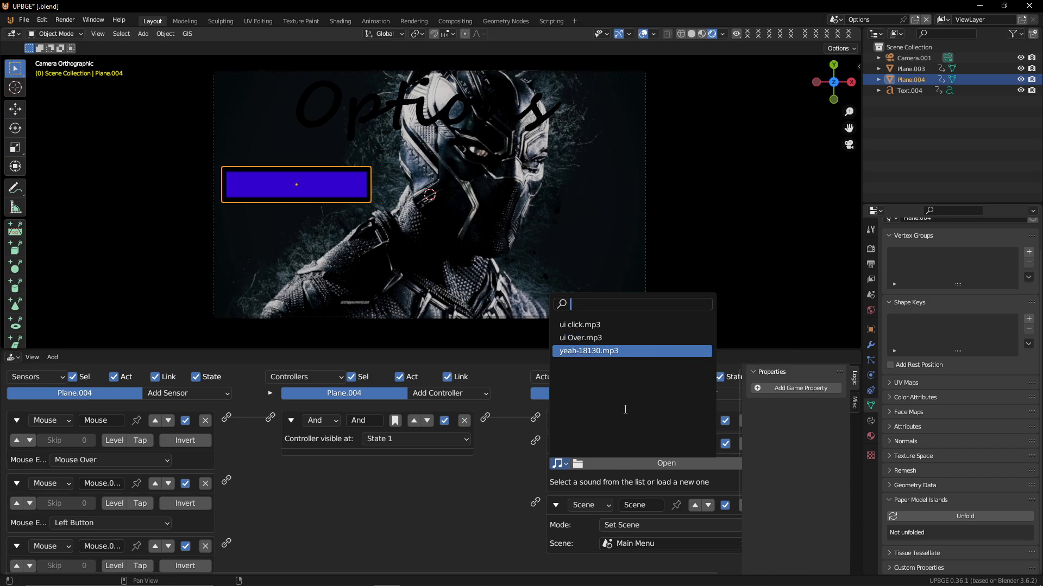
{"action": "left_click", "coordinate": [622, 338]}
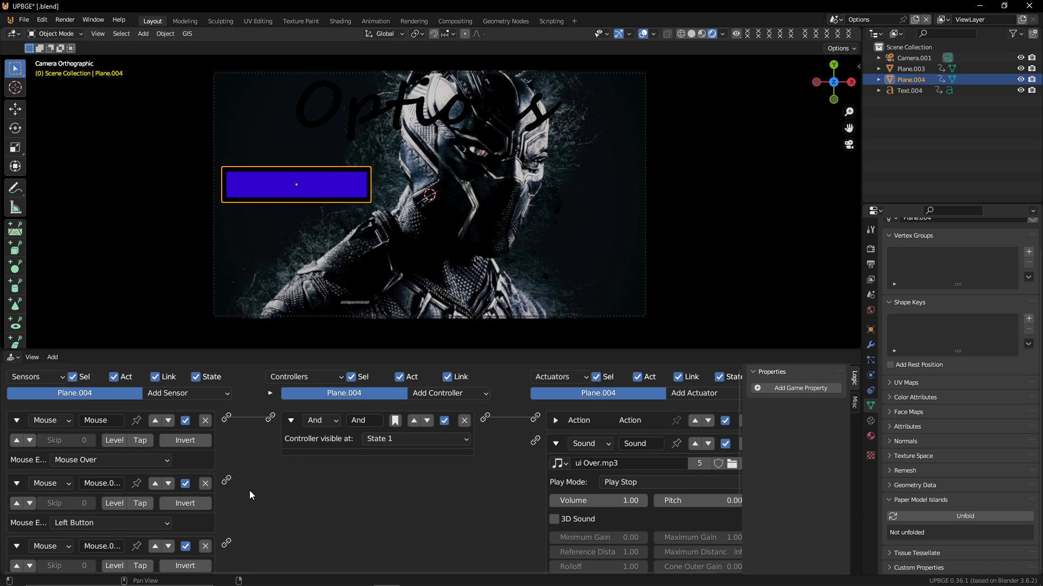
Wire the mouse sensors through a second And controller to the Sound actuator, then collapse the Mouse Over sensor
{"action": "left_click_drag", "start_coordinate": [226, 480], "coordinate": [270, 418]}
{"action": "right_click_drag", "start_coordinate": [238, 433], "coordinate": [284, 479], "text": "ctrl"}
{"action": "left_click_drag", "start_coordinate": [226, 480], "coordinate": [531, 444]}
{"action": "left_click_drag", "start_coordinate": [227, 481], "coordinate": [535, 441]}
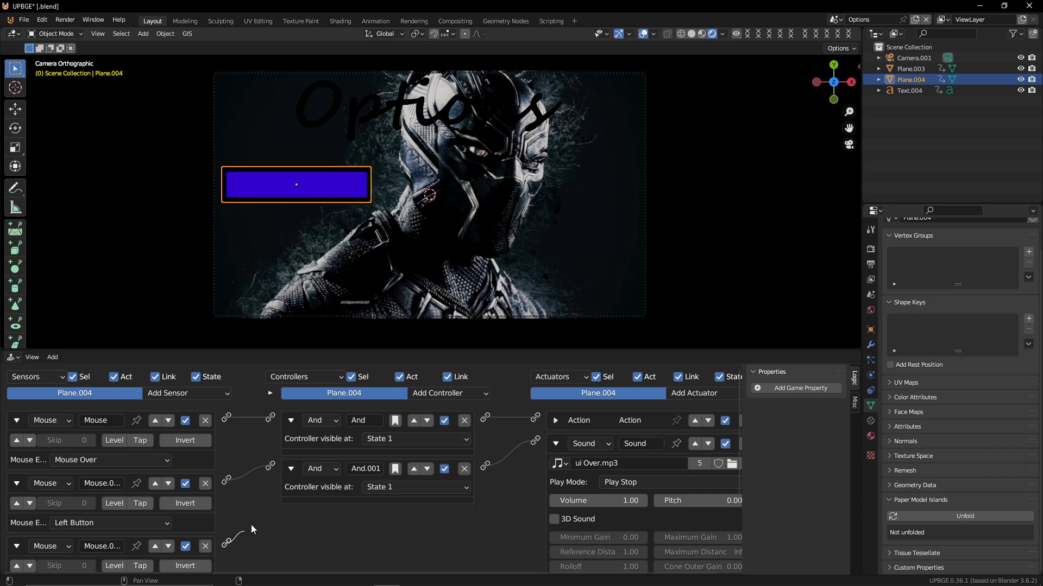
{"action": "left_click_drag", "start_coordinate": [251, 524], "coordinate": [271, 466]}
{"action": "middle_click_drag", "start_coordinate": [252, 510], "coordinate": [272, 373]}
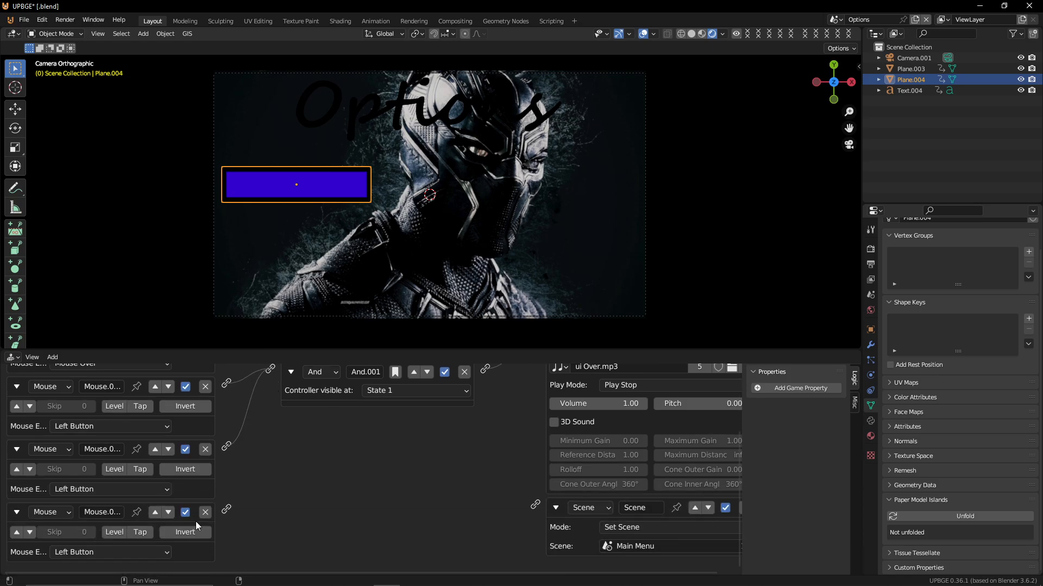
{"action": "middle_click_drag", "start_coordinate": [244, 525], "coordinate": [243, 527]}
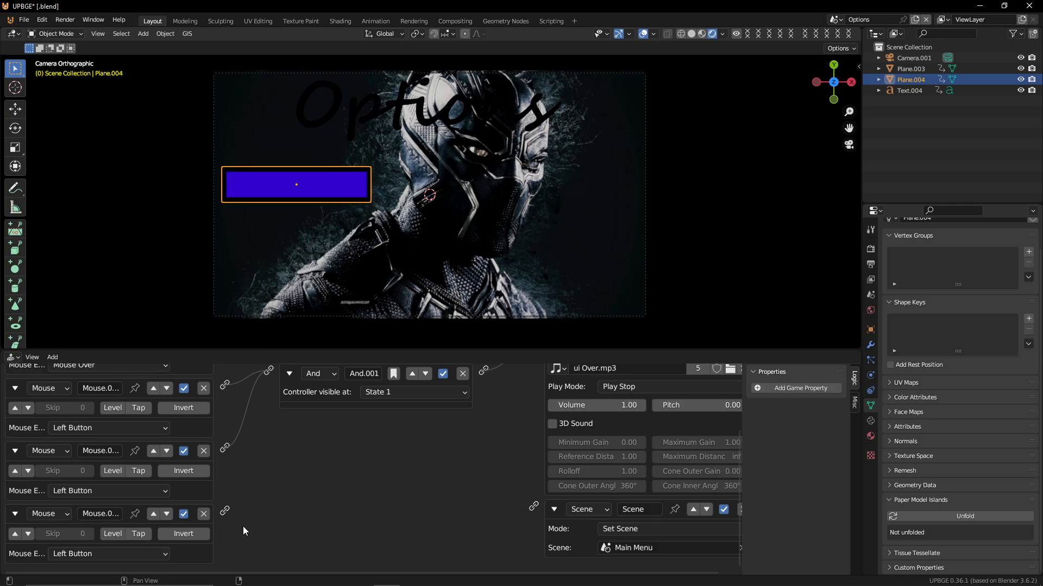
{"action": "middle_click_drag", "start_coordinate": [241, 479], "coordinate": [228, 496]}
{"action": "middle_click_drag", "start_coordinate": [305, 445], "coordinate": [276, 493]}
{"action": "middle_click_drag", "start_coordinate": [223, 434], "coordinate": [231, 461]}
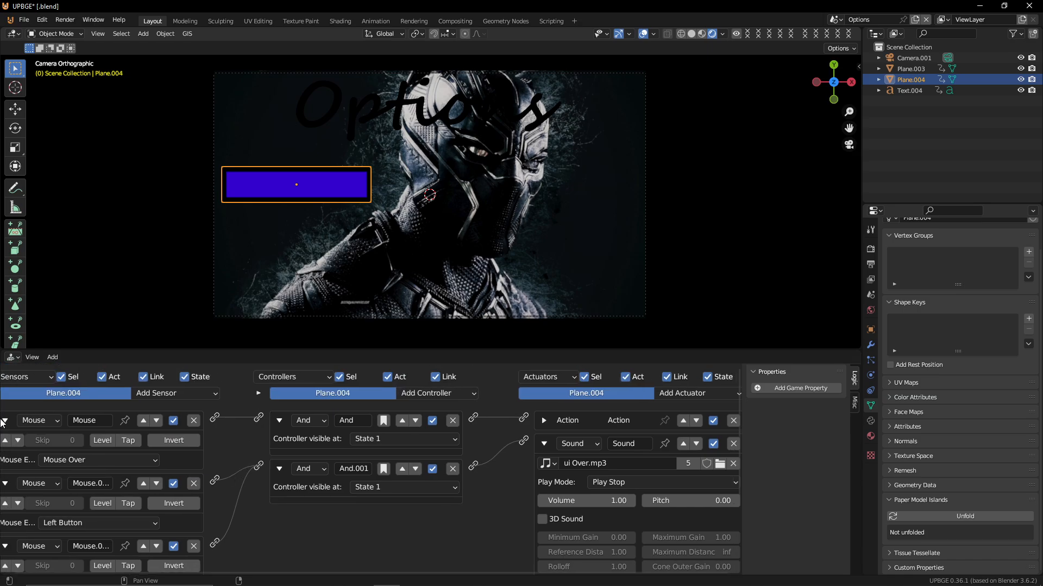
{"action": "middle_click_drag", "start_coordinate": [2, 420], "coordinate": [61, 434]}
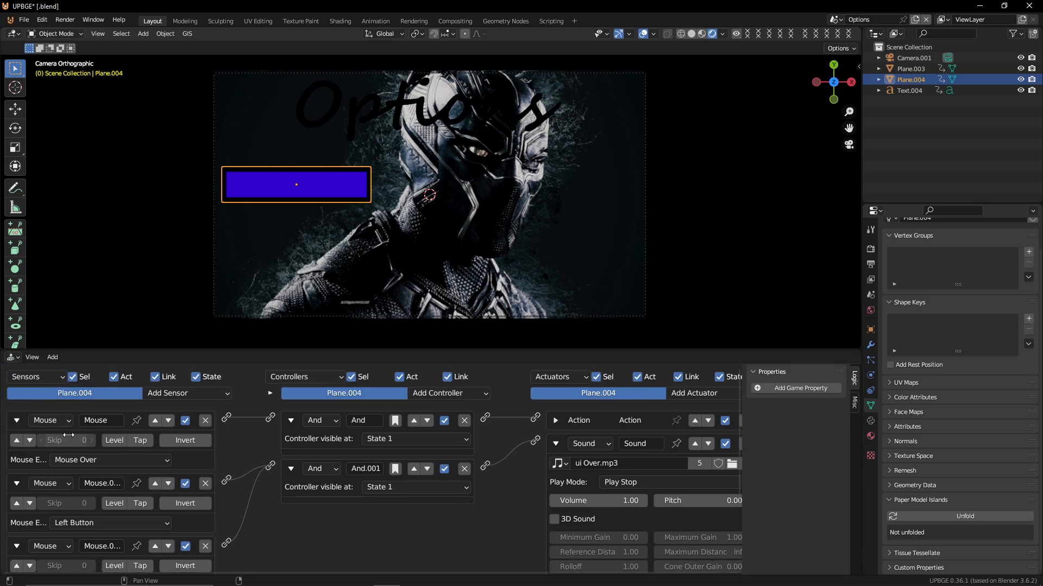
{"action": "left_click", "coordinate": [17, 421]}
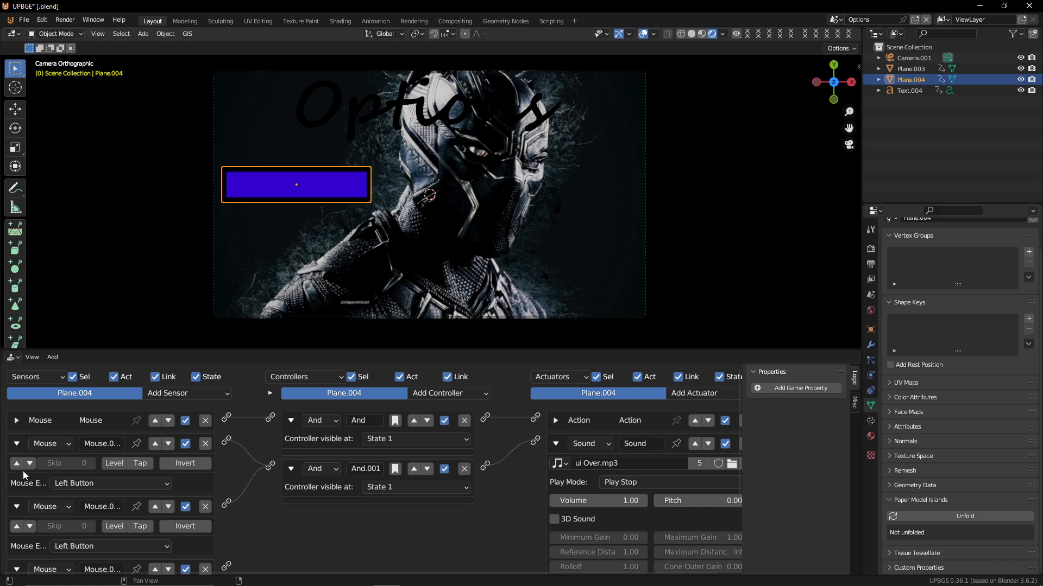
Expand the Mouse Over sensor, enable its true-level pulse triggering, and play the game to test the hover
{"action": "left_click", "coordinate": [17, 421]}
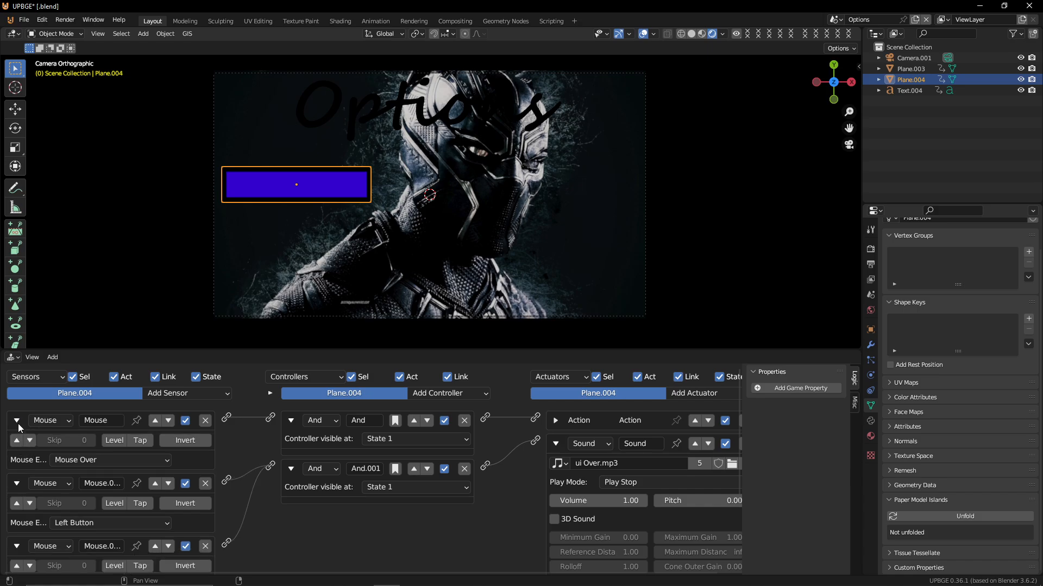
{"action": "left_click", "coordinate": [17, 440]}
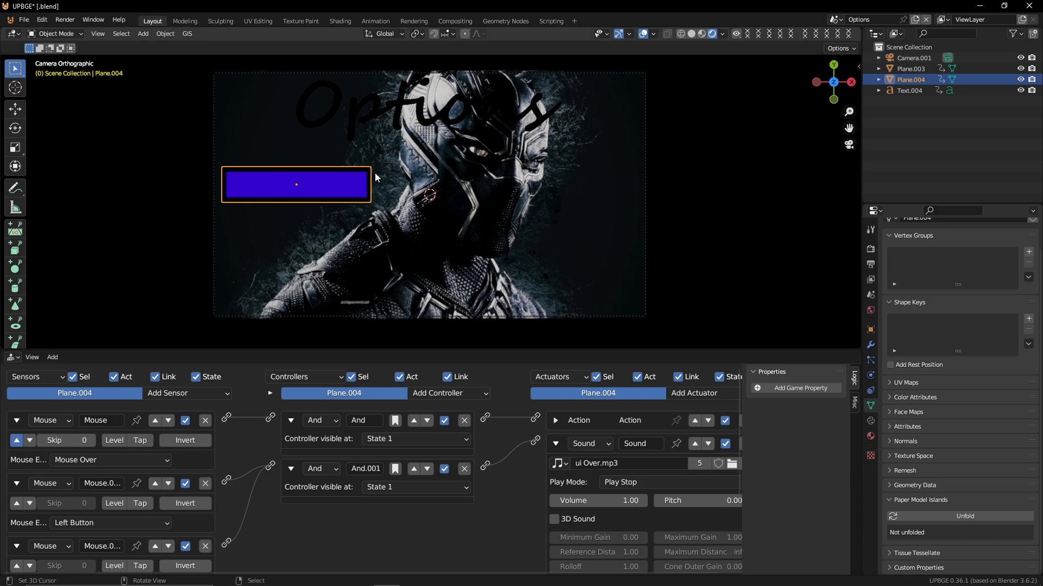
{"action": "key", "text": "p"}
{"action": "key", "text": "Escape"}
{"action": "scroll", "coordinate": [294, 210], "scroll_direction": "down", "scroll_amount": 2}
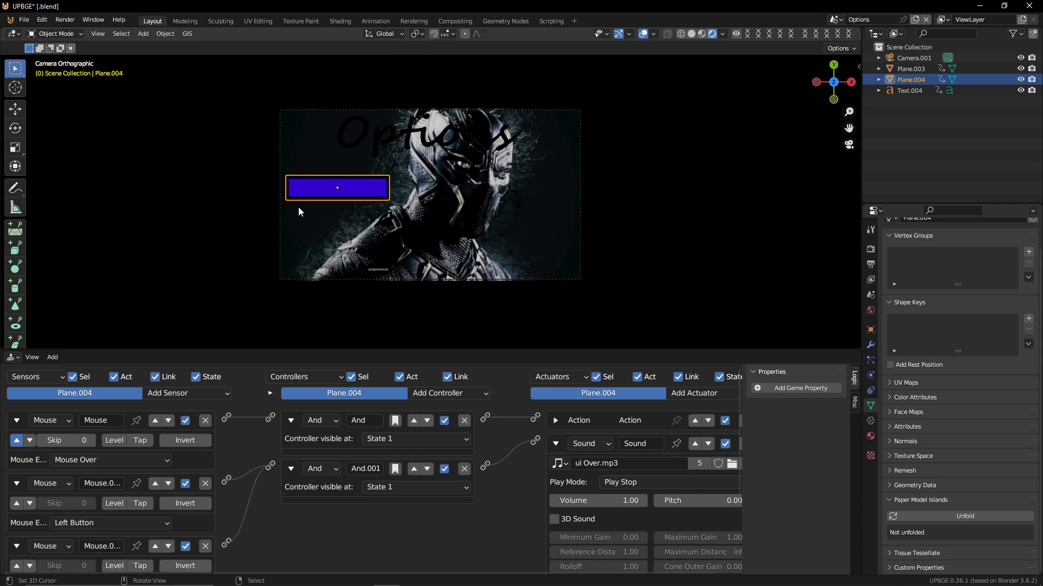
{"action": "key", "text": "p"}
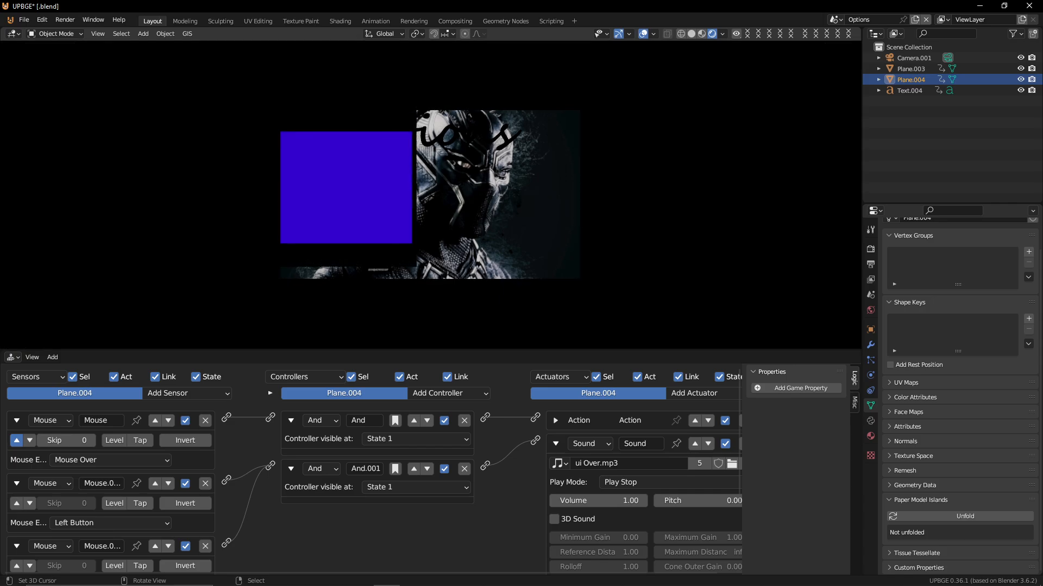
{"action": "key", "text": "Escape"}
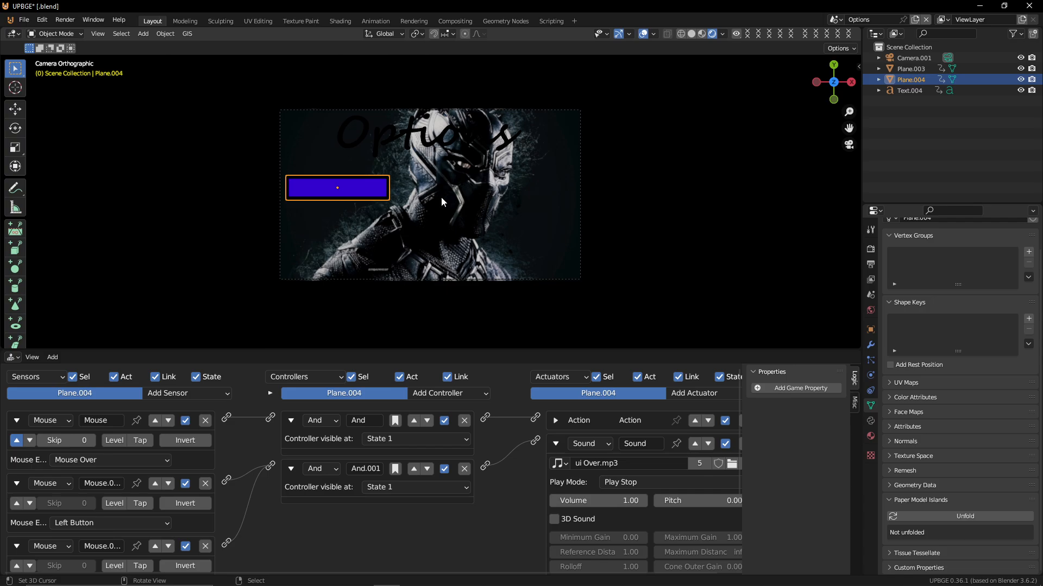
{"action": "key", "text": "p"}
{"action": "key", "text": "Escape"}
Apply the Options button plane's scale and play the game to test it
{"action": "left_click", "coordinate": [12, 357]}
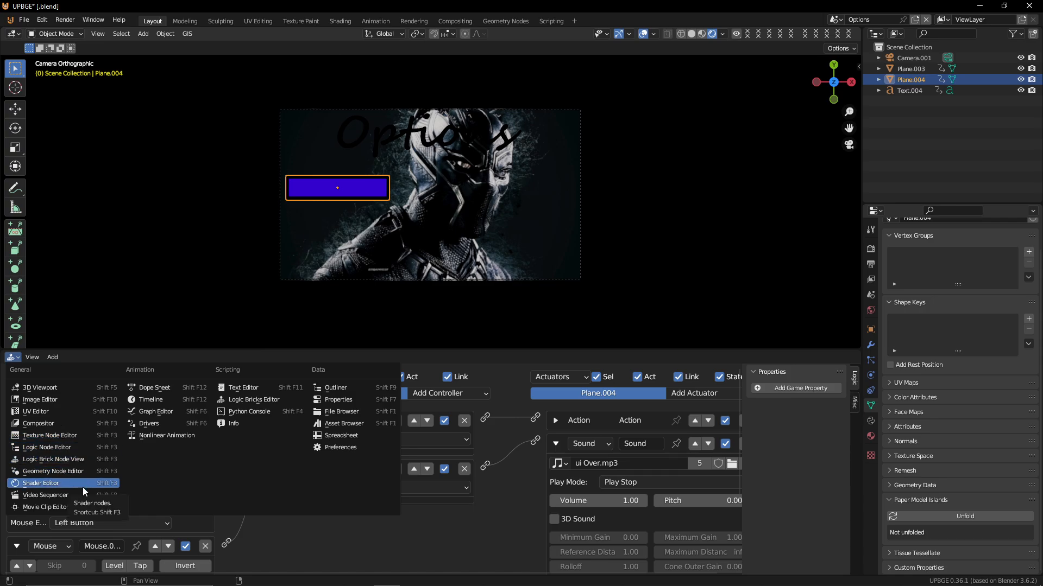
{"action": "left_click", "coordinate": [255, 402]}
{"action": "key", "text": "ctrl+a"}
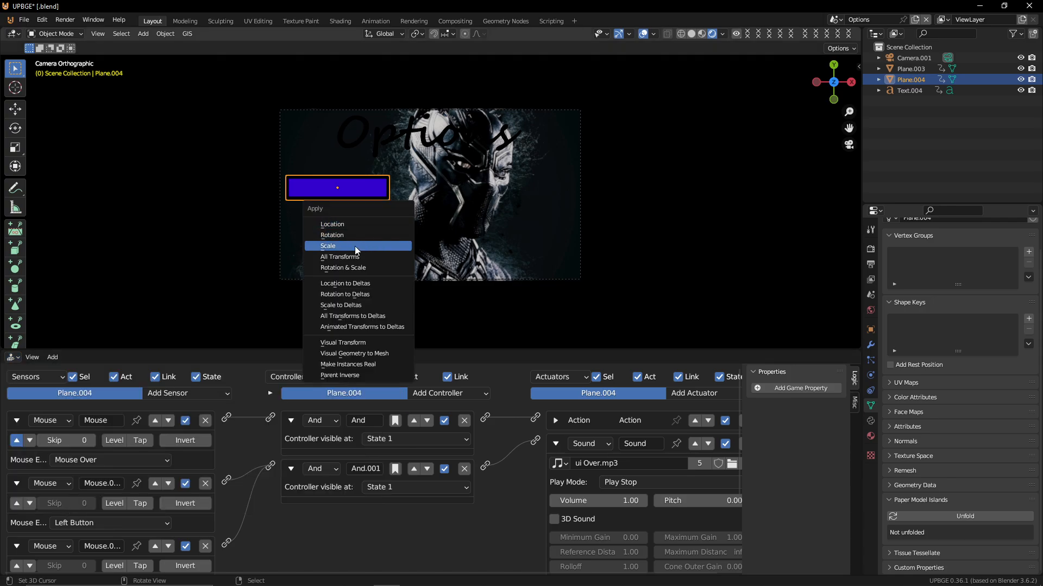
{"action": "left_click", "coordinate": [328, 247]}
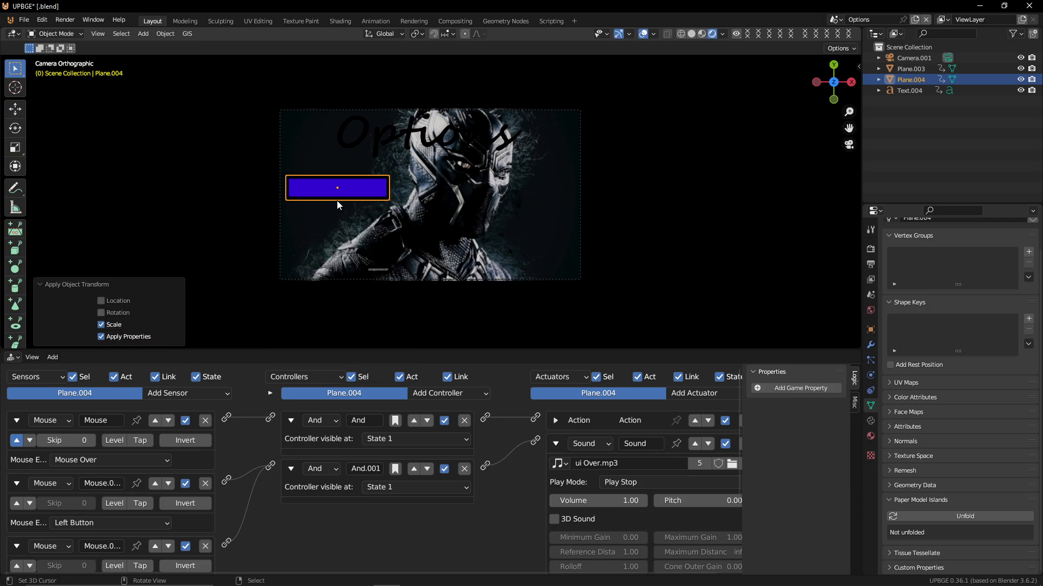
{"action": "key", "text": "p"}
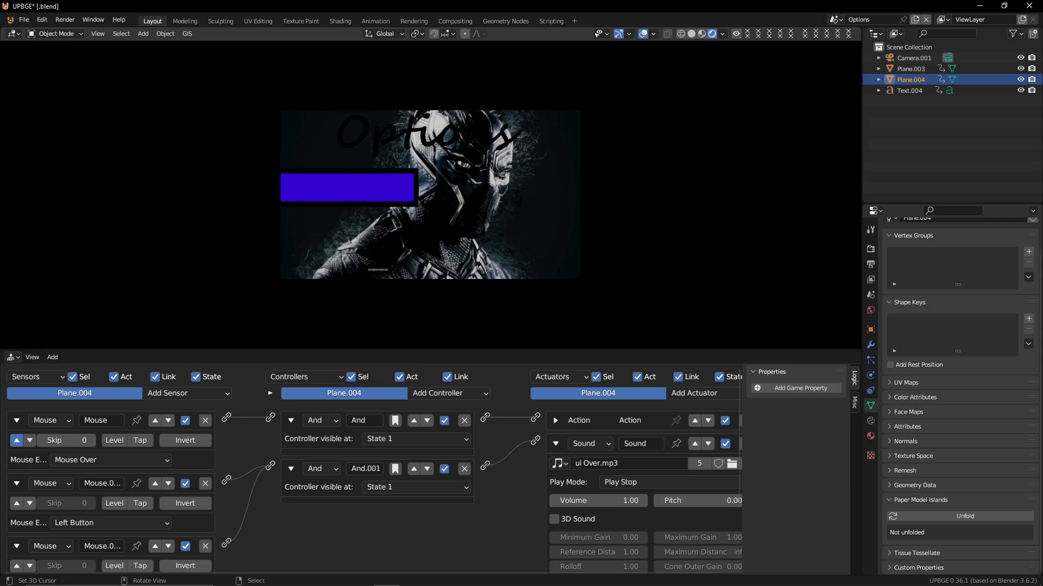
{"action": "key", "text": "Escape"}
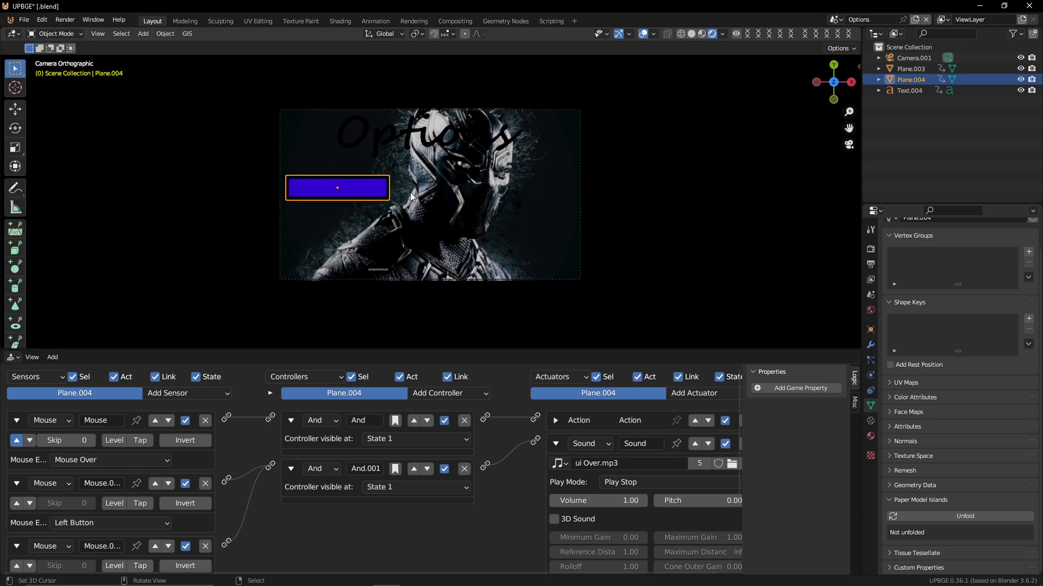
{"action": "key", "text": "p"}
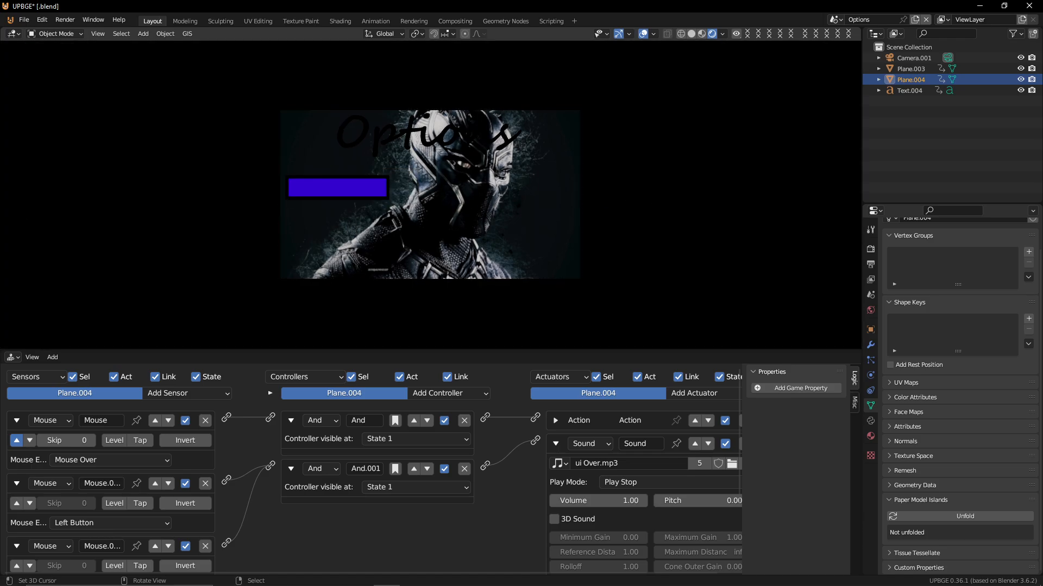
{"action": "key", "text": "Escape"}
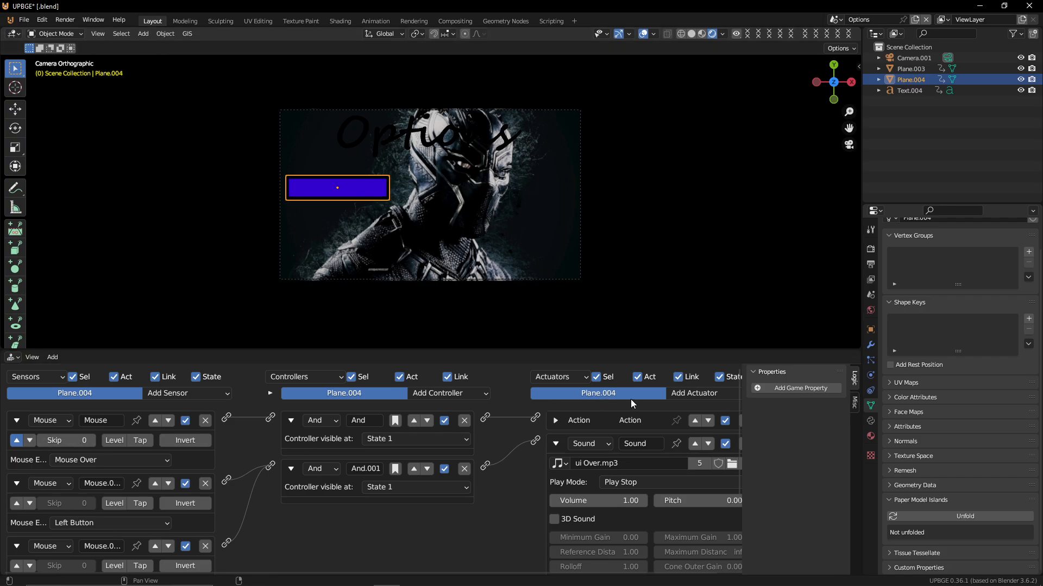
Add a Mouse actuator in Visibility mode to the background plane and wire its And controller to it
{"action": "left_click", "coordinate": [555, 421]}
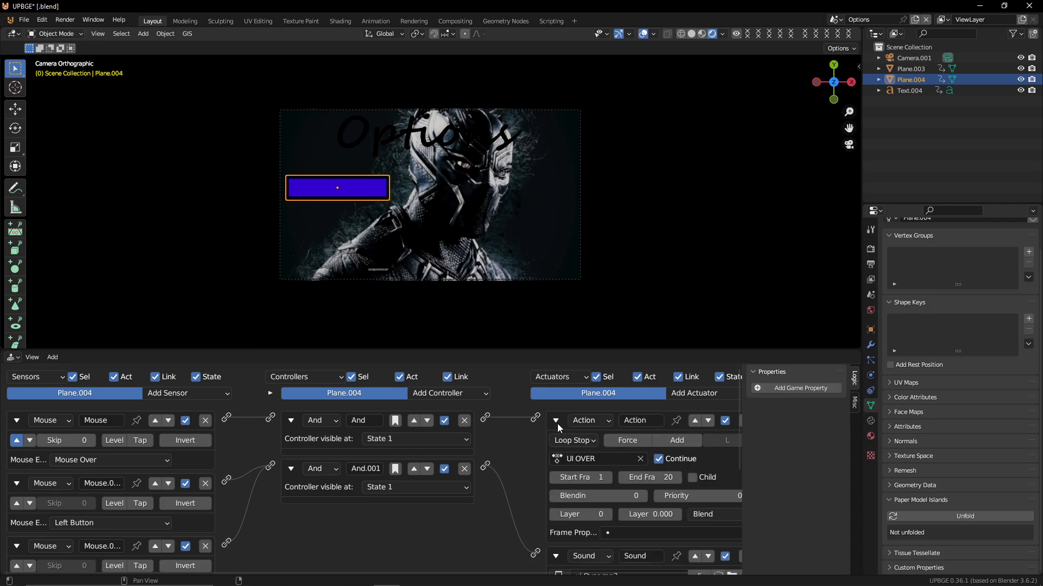
{"action": "left_click", "coordinate": [556, 421]}
{"action": "left_click", "coordinate": [515, 189]}
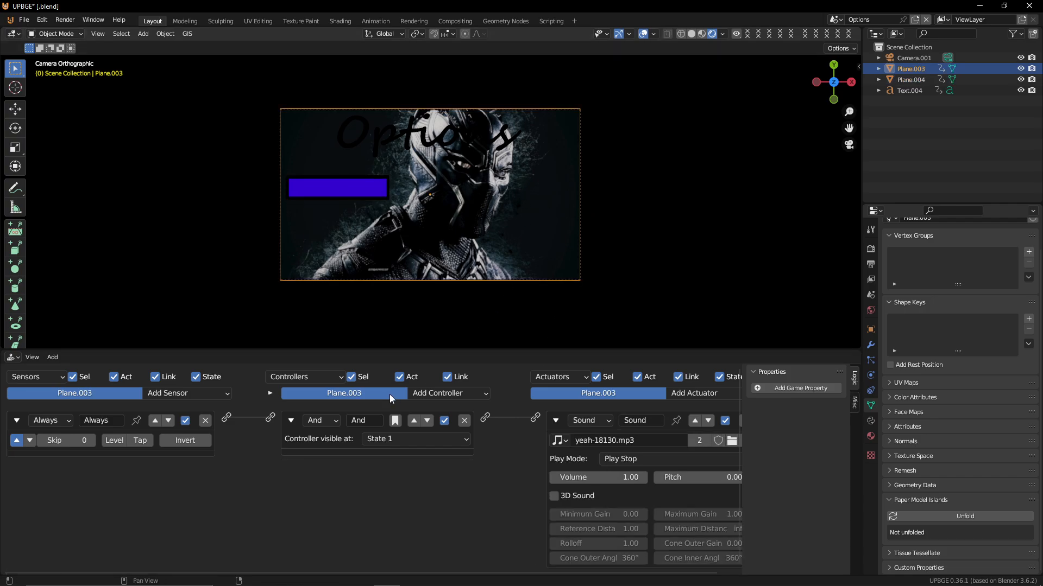
{"action": "left_click", "coordinate": [554, 421]}
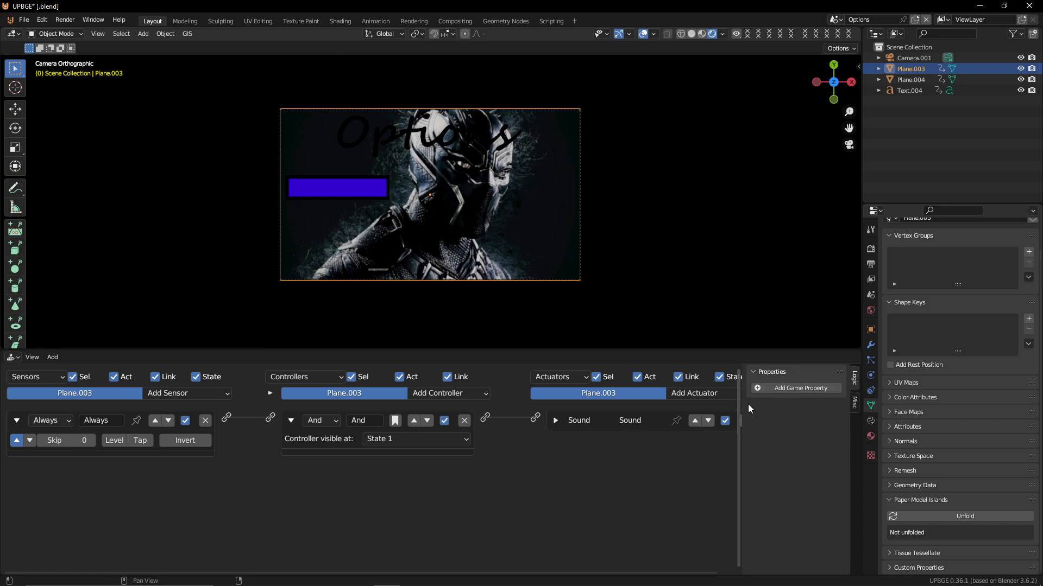
{"action": "left_click", "coordinate": [709, 394]}
{"action": "left_click", "coordinate": [705, 252]}
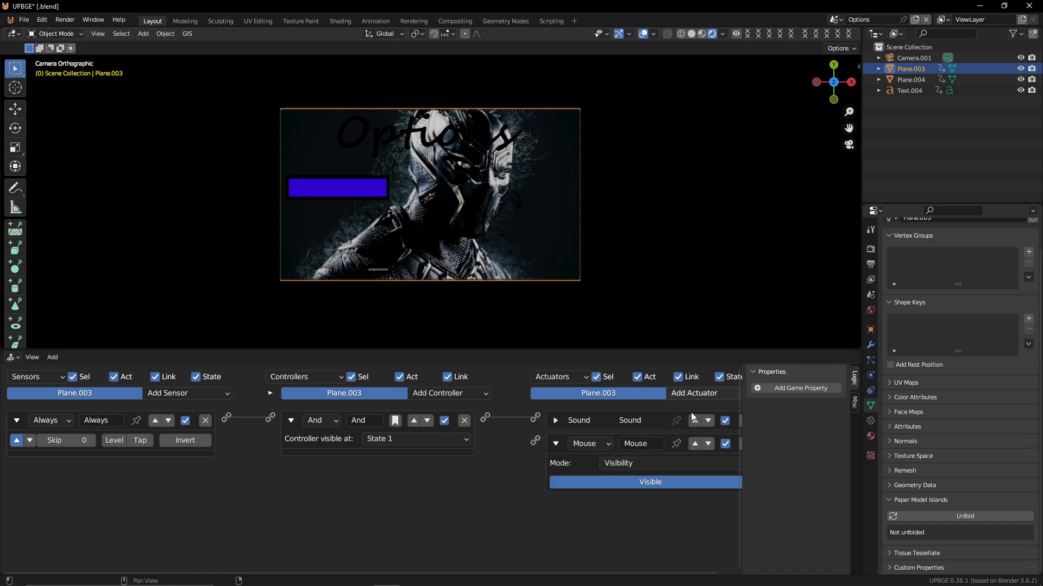
{"action": "left_click_drag", "start_coordinate": [485, 418], "coordinate": [536, 442]}
{"action": "key", "text": "p"}
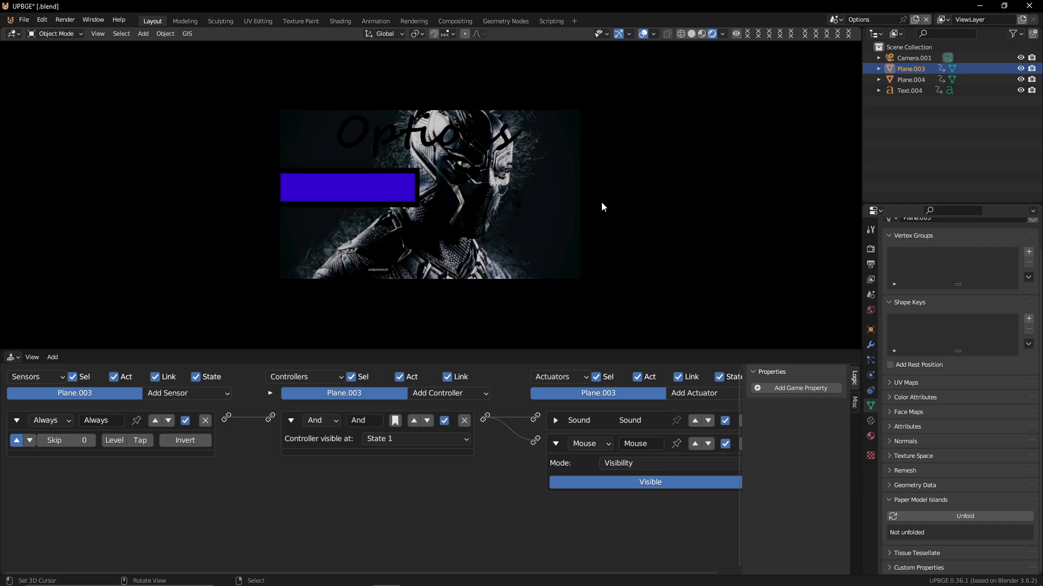
{"action": "key", "text": "Escape"}
Scale down the Options button's mesh in Edit Mode and play the game to check its size
{"action": "left_click", "coordinate": [369, 190]}
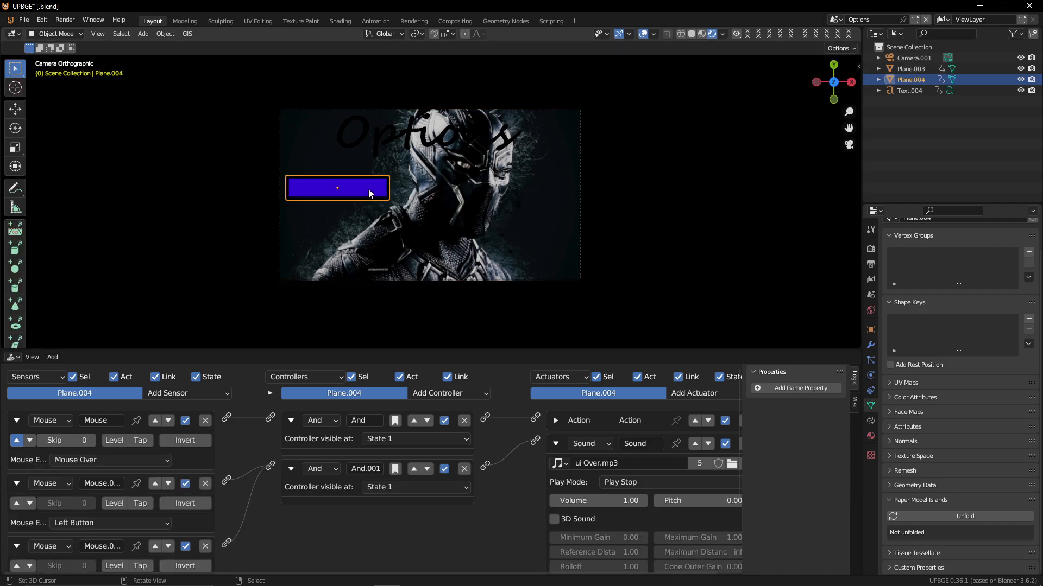
{"action": "key", "text": "Tab"}
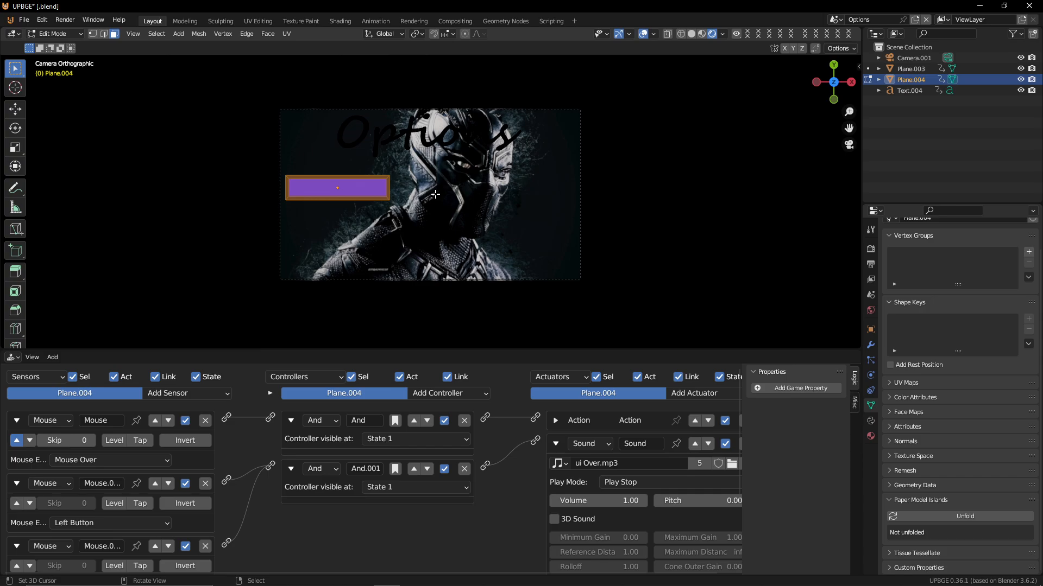
{"action": "key", "text": "s"}
{"action": "left_click", "coordinate": [402, 197]}
{"action": "key", "text": "Tab"}
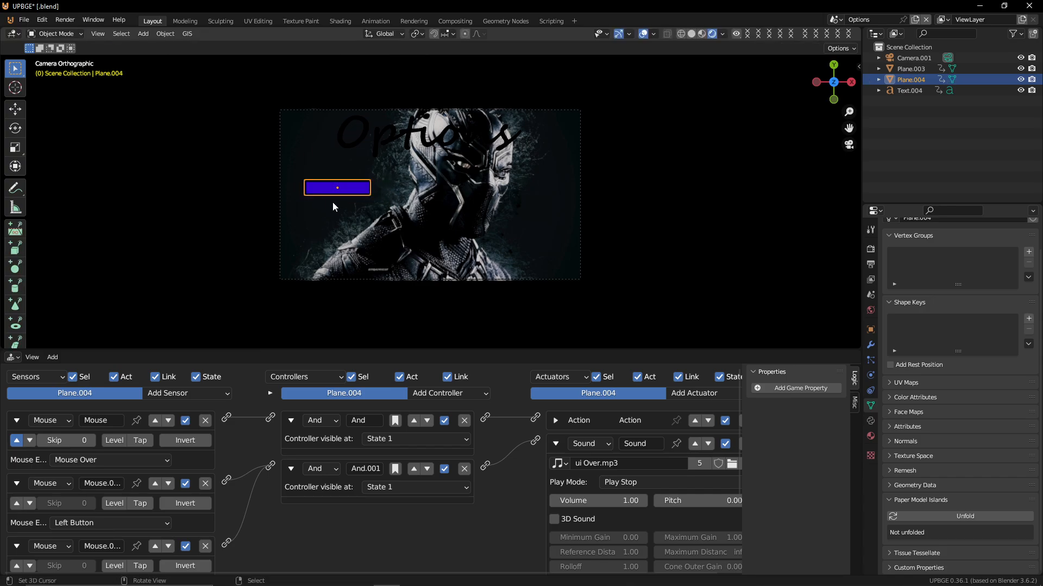
{"action": "key", "text": "p"}
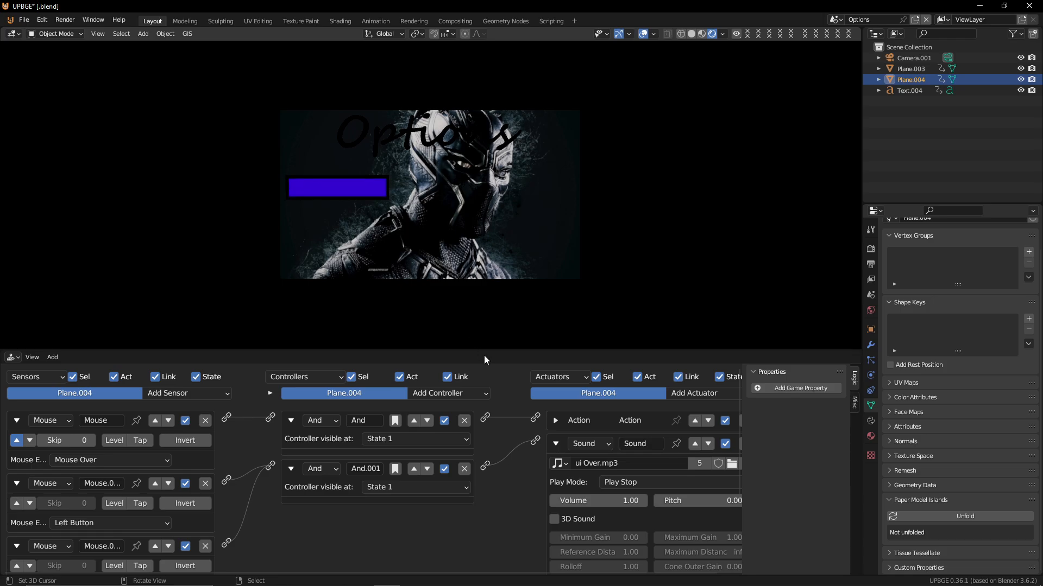
{"action": "key", "text": "Escape"}
Wire the Mouse Over sensor and the last Left Button sensor through a new And controller to the Scene actuator set to Main Menu
{"action": "left_click", "coordinate": [555, 442]}
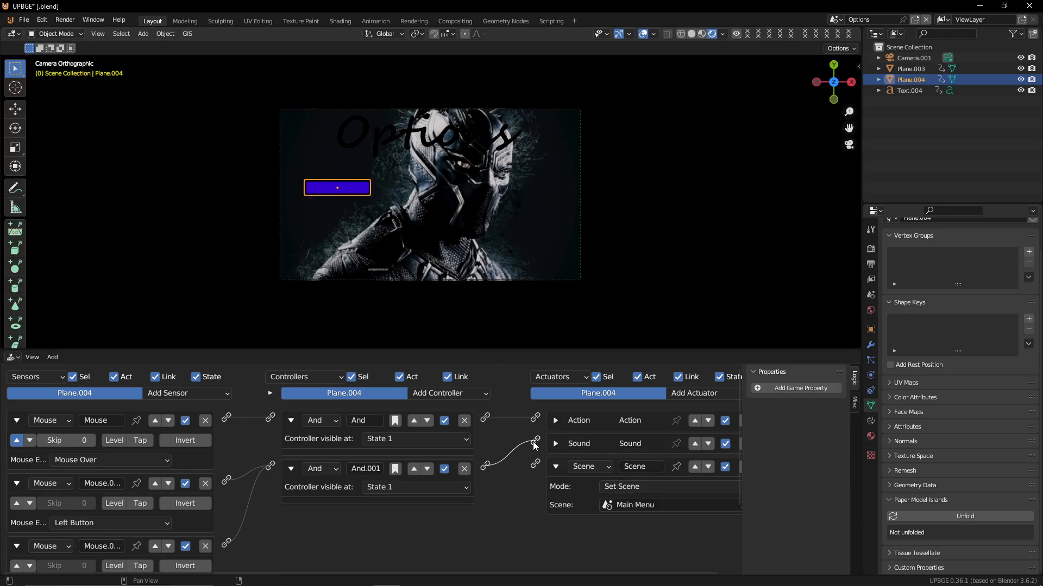
{"action": "scroll", "coordinate": [88, 391], "scroll_direction": "down", "scroll_amount": 5}
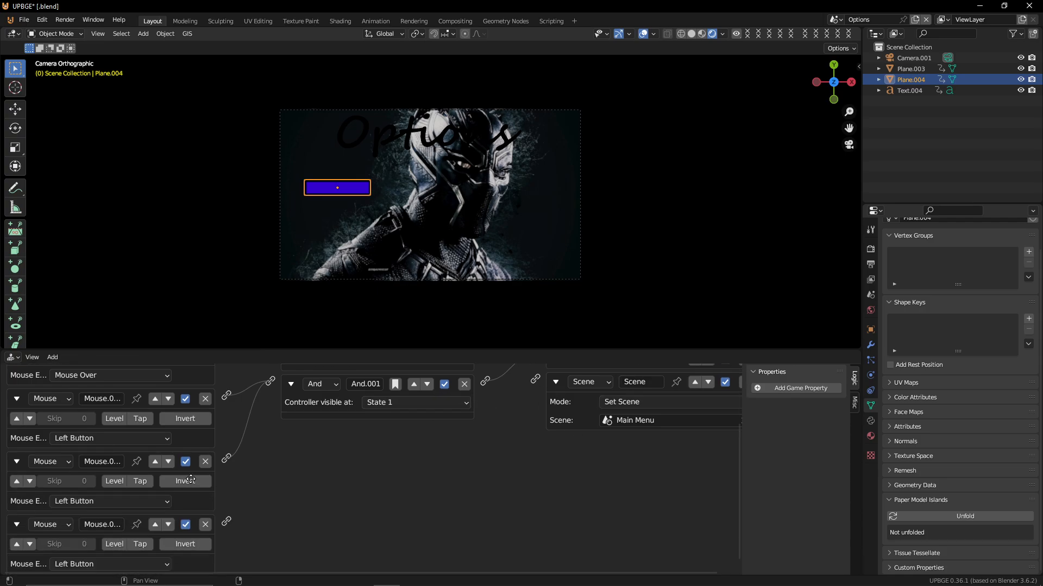
{"action": "middle_click_drag", "start_coordinate": [88, 391], "coordinate": [94, 442]}
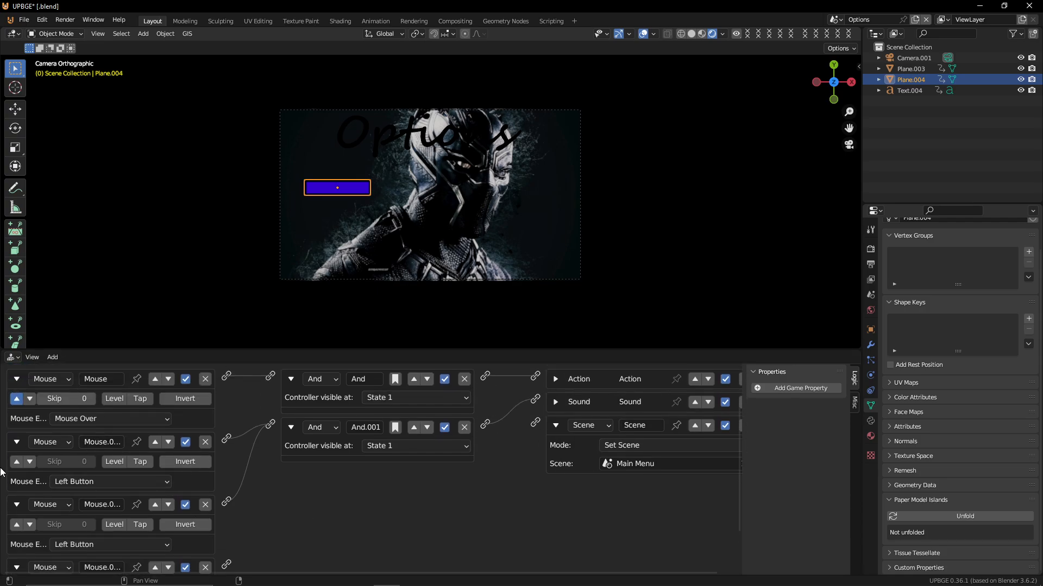
{"action": "middle_click_drag", "start_coordinate": [168, 473], "coordinate": [99, 447]}
{"action": "middle_click_drag", "start_coordinate": [30, 428], "coordinate": [46, 436]}
{"action": "scroll", "coordinate": [8, 415], "scroll_direction": "up", "scroll_amount": 3}
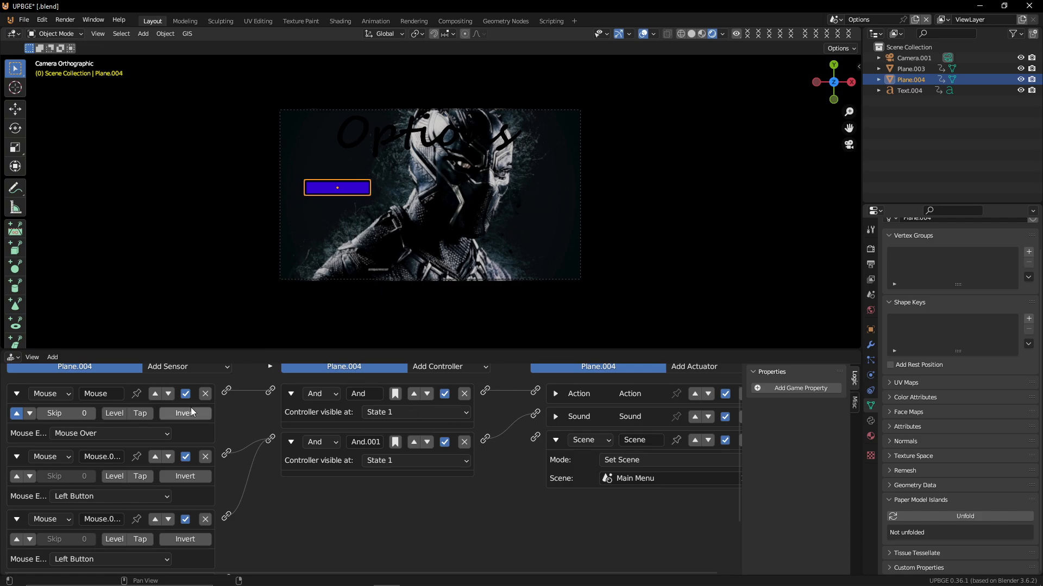
{"action": "left_click_drag", "start_coordinate": [226, 390], "coordinate": [535, 437]}
{"action": "scroll", "coordinate": [326, 516], "scroll_direction": "down", "scroll_amount": 6}
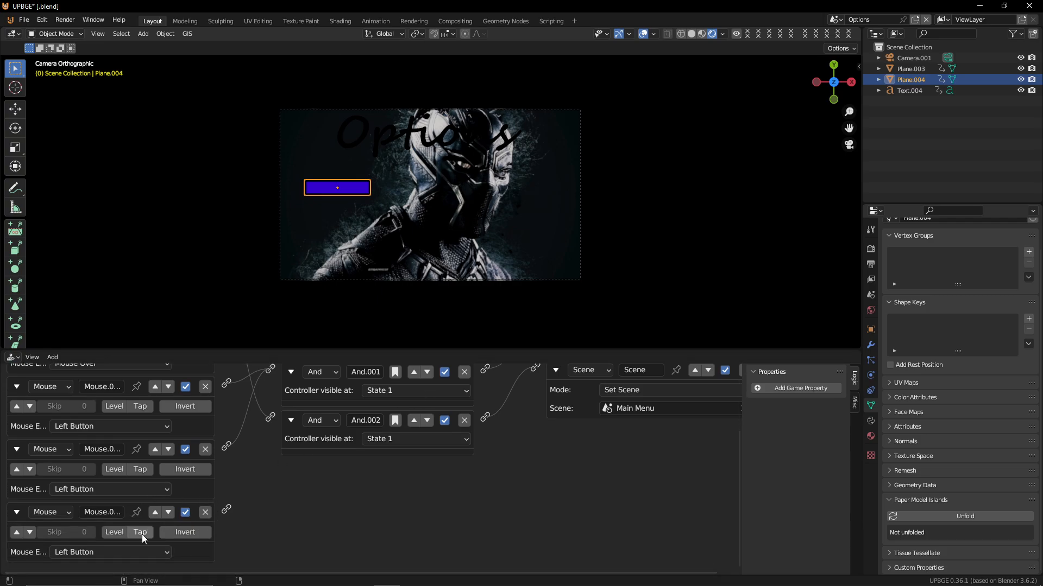
{"action": "left_click_drag", "start_coordinate": [227, 509], "coordinate": [270, 417]}
{"action": "middle_click_drag", "start_coordinate": [435, 415], "coordinate": [403, 442]}
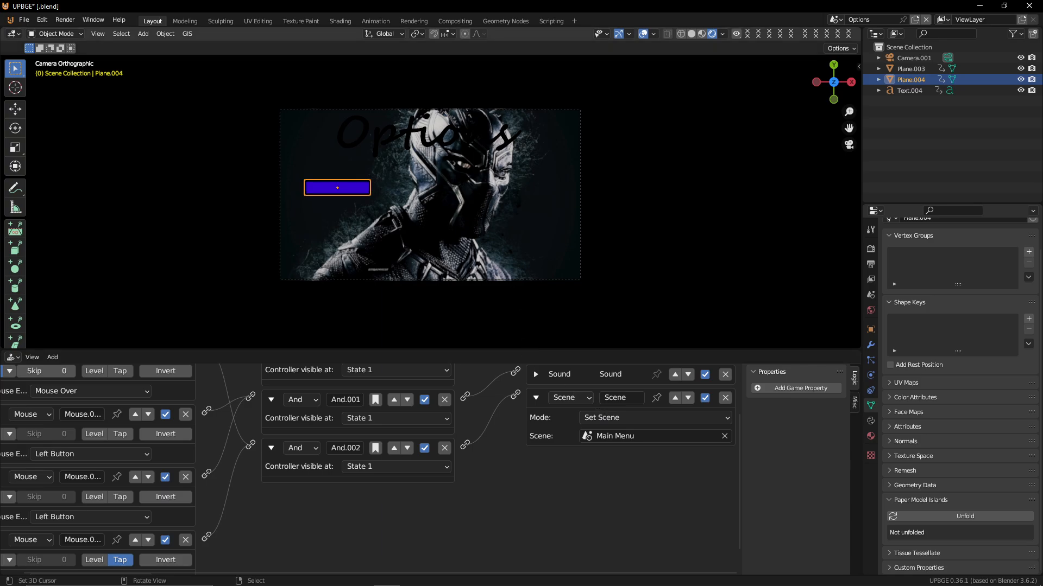
Play the game and click the Options button to test switching back to the main menu
{"action": "key", "text": "p"}
{"action": "left_click", "coordinate": [347, 192]}
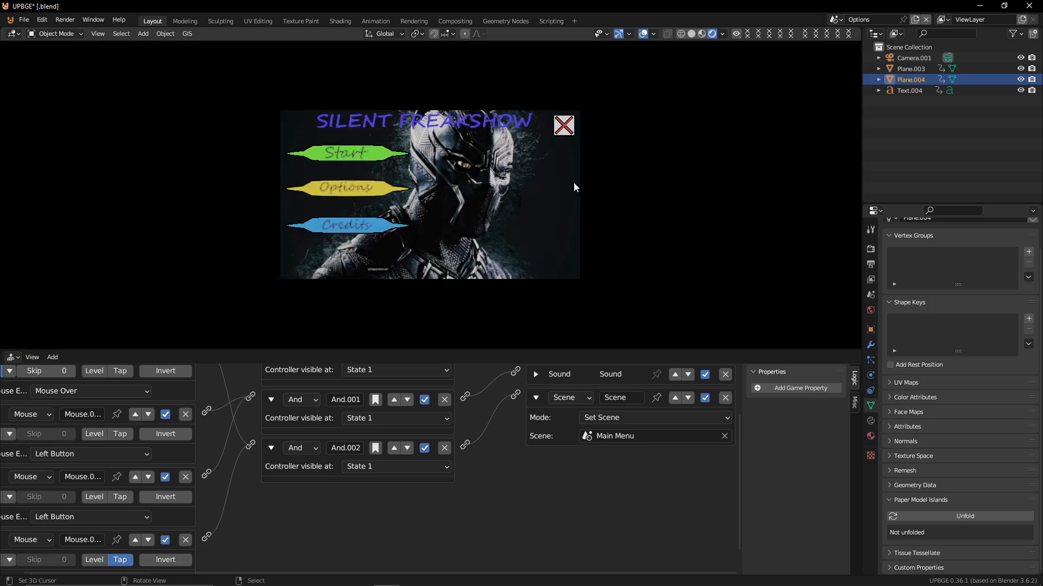
{"action": "left_click", "coordinate": [346, 154]}
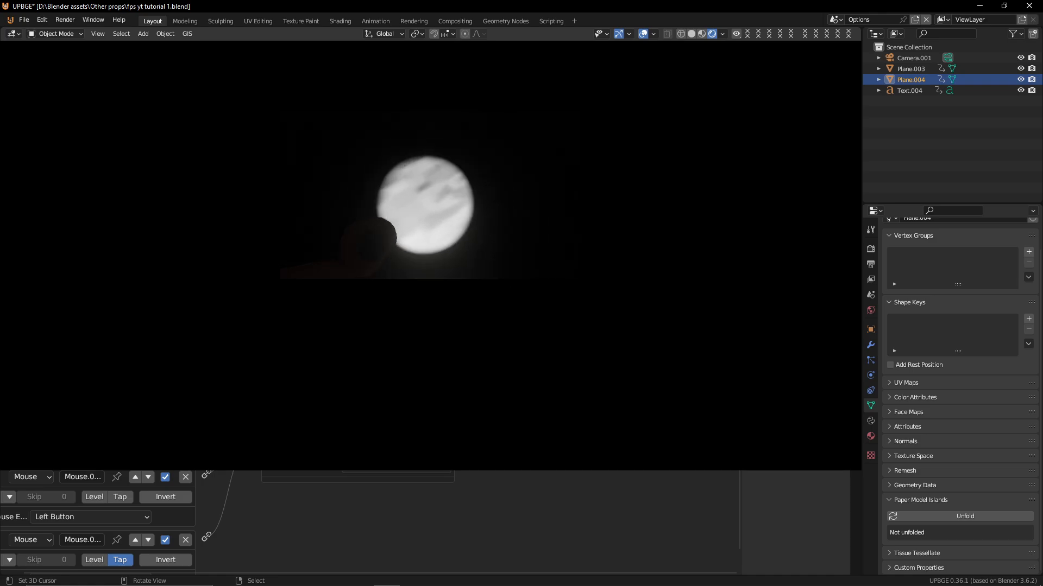
{"action": "key", "text": "Escape"}
{"action": "key", "text": "p"}
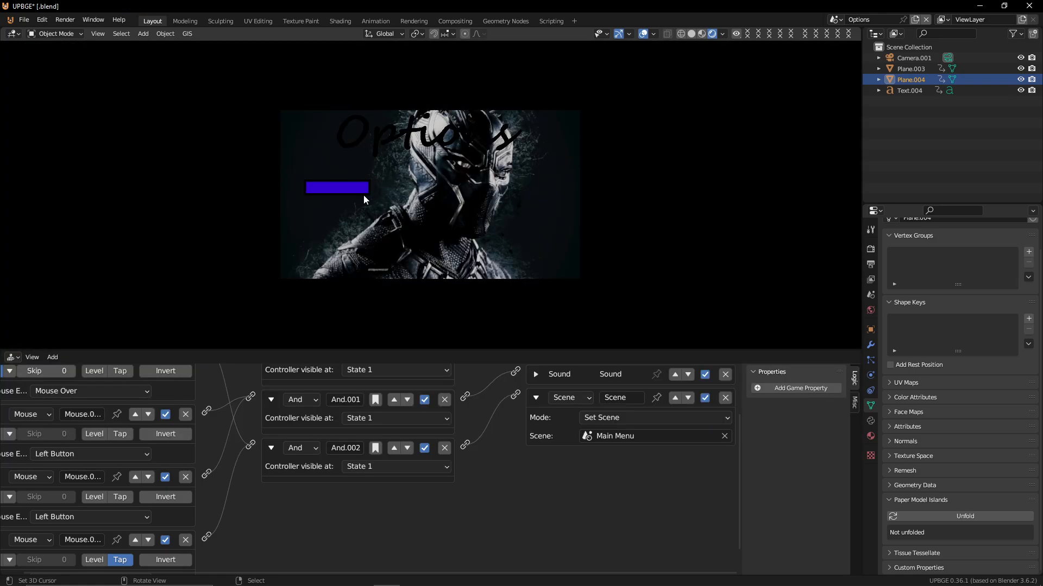
{"action": "left_click", "coordinate": [340, 185]}
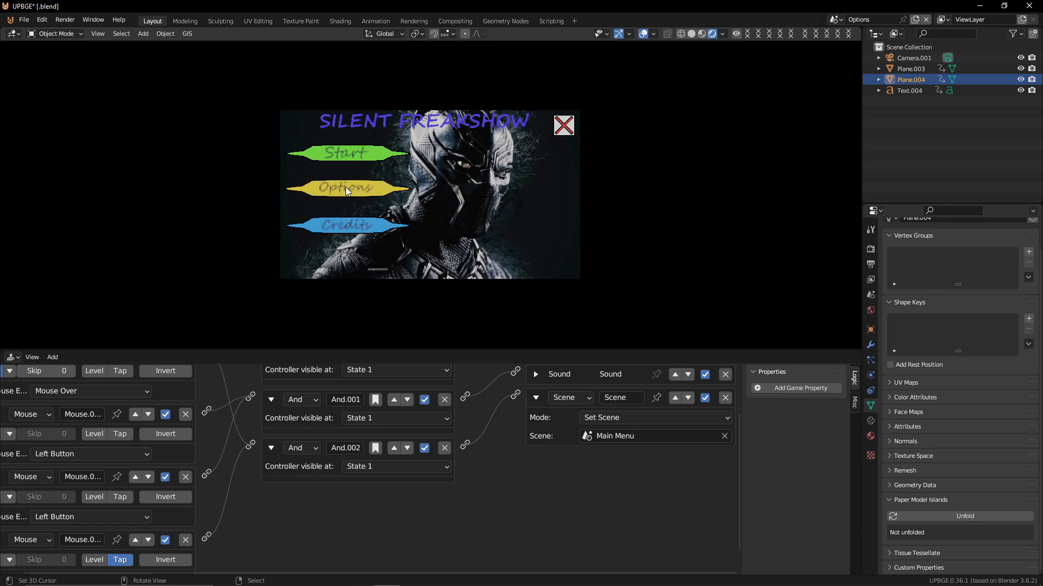
{"action": "key", "text": "Escape"}
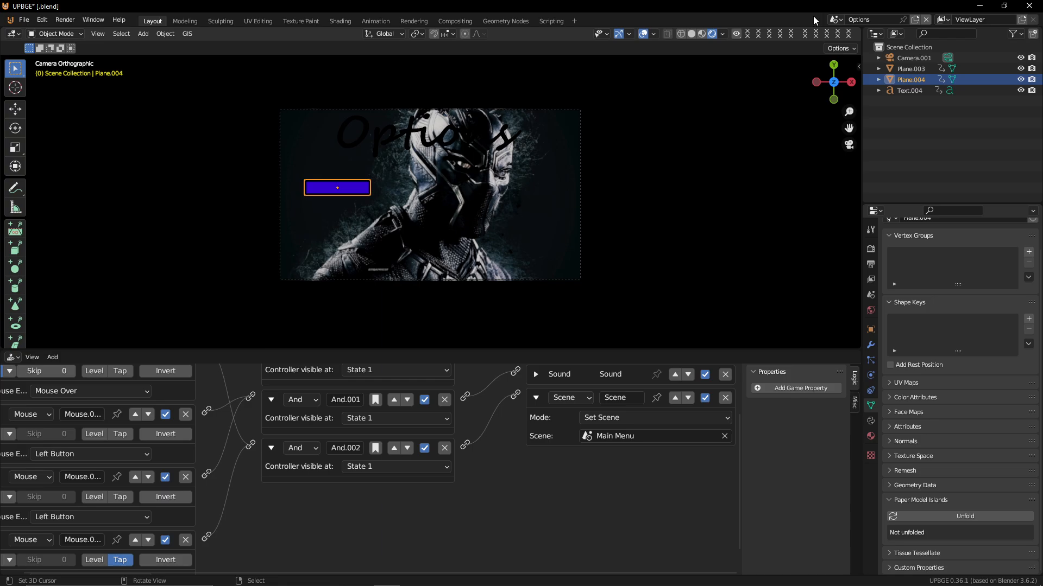
Switch to the Main Menu scene and expand the Circle button's Action actuator
{"action": "left_click", "coordinate": [834, 19]}
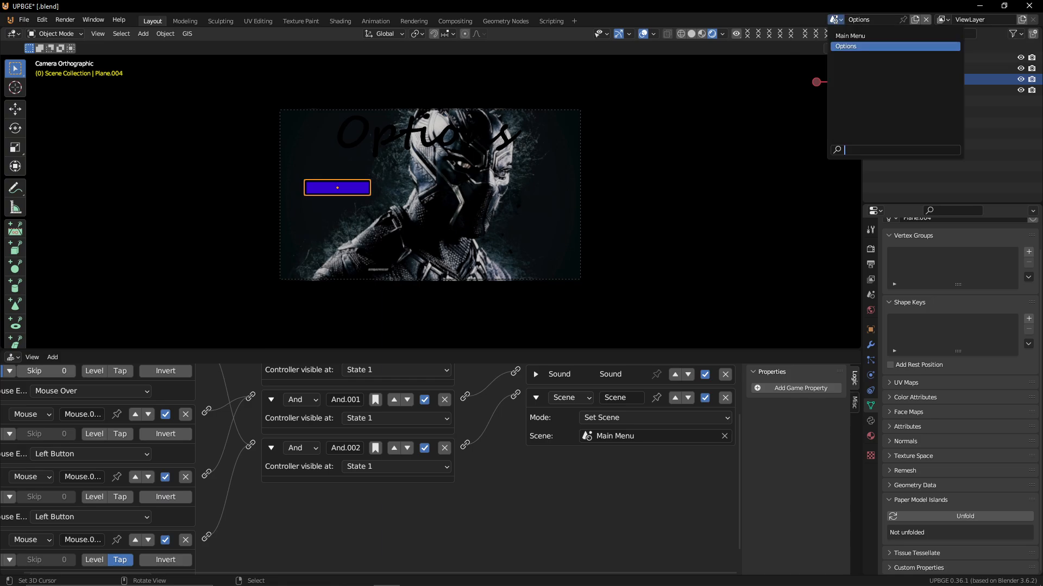
{"action": "left_click", "coordinate": [859, 33]}
{"action": "scroll", "coordinate": [634, 445], "scroll_direction": "up", "scroll_amount": 1}
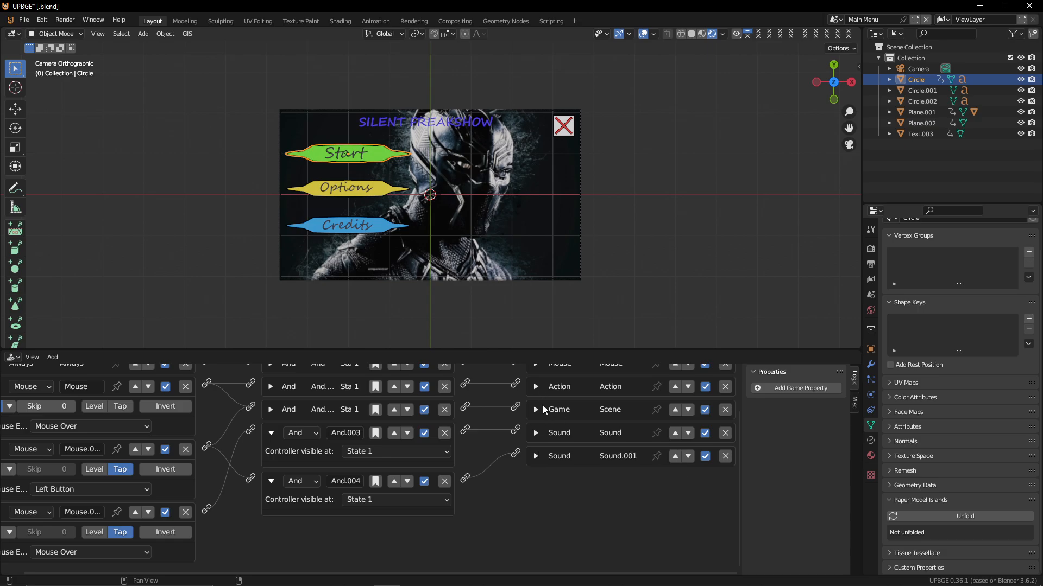
{"action": "middle_click_drag", "start_coordinate": [542, 405], "coordinate": [475, 540]}
{"action": "left_click", "coordinate": [556, 442]}
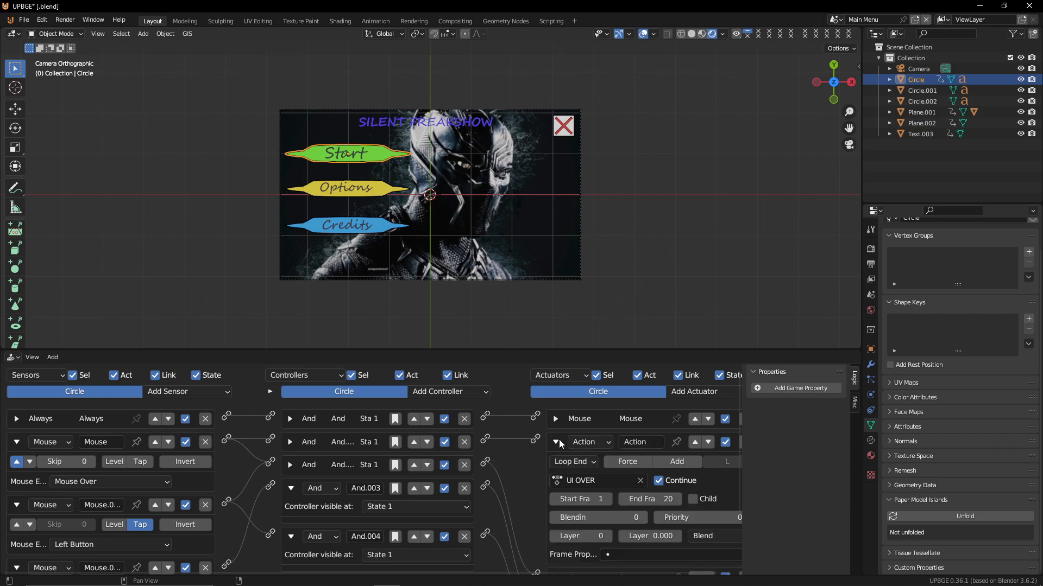
Inspect the Circle button's Action and Game actuators
{"action": "left_click", "coordinate": [558, 440]}
{"action": "left_click", "coordinate": [554, 461]}
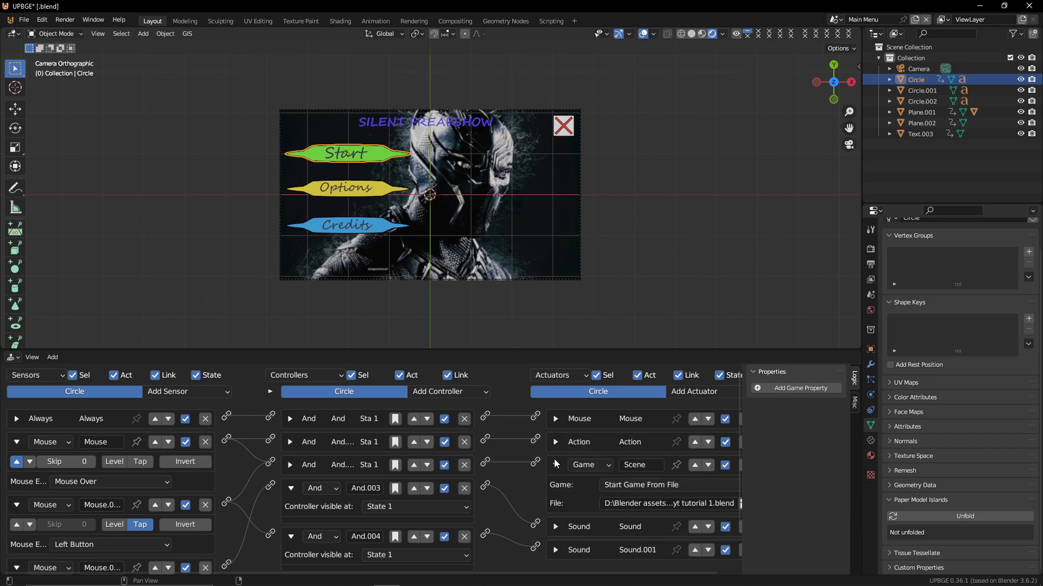
{"action": "left_click", "coordinate": [554, 462]}
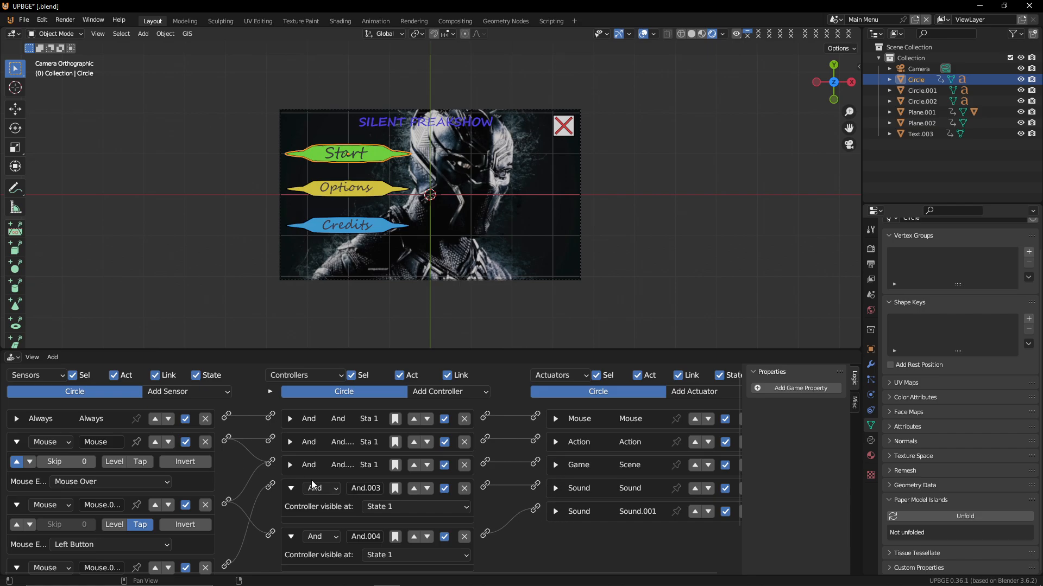
Select the Options button and add a Scene actuator to its logic
{"action": "left_click", "coordinate": [365, 181]}
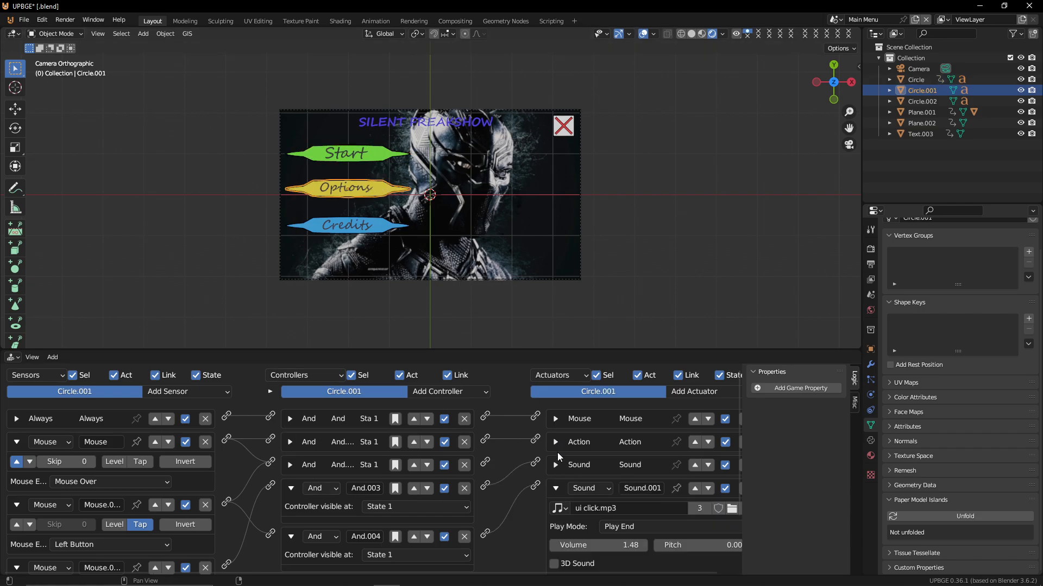
{"action": "middle_click_drag", "start_coordinate": [548, 464], "coordinate": [536, 396]}
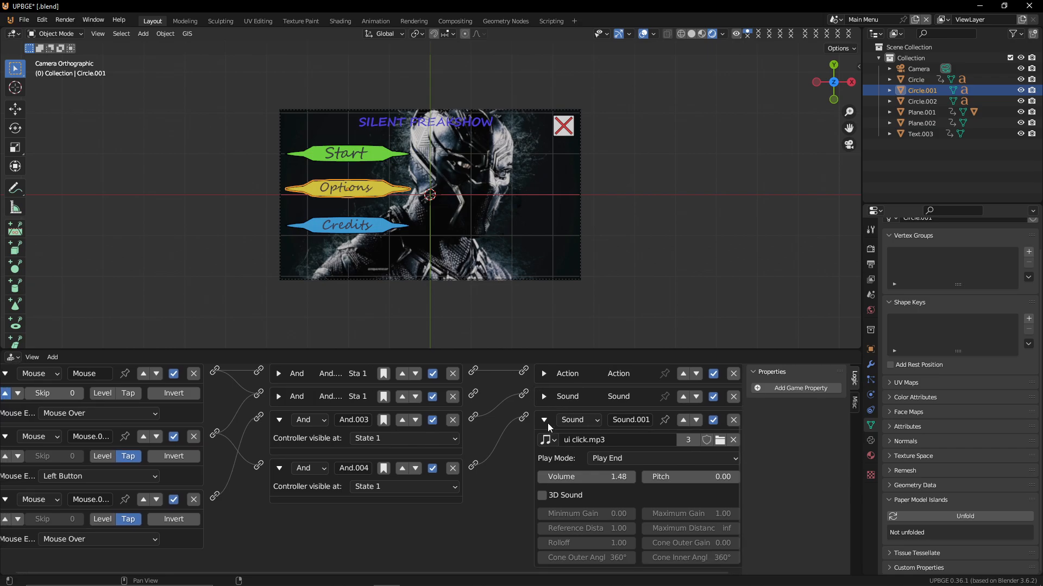
{"action": "left_click", "coordinate": [547, 422]}
{"action": "middle_click_drag", "start_coordinate": [634, 411], "coordinate": [635, 487]}
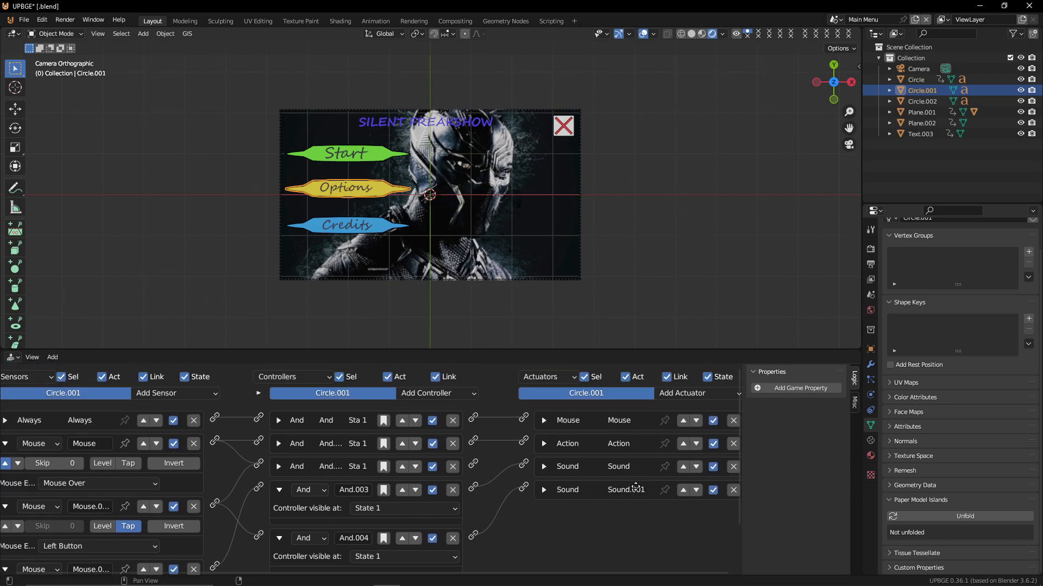
{"action": "left_click", "coordinate": [716, 389]}
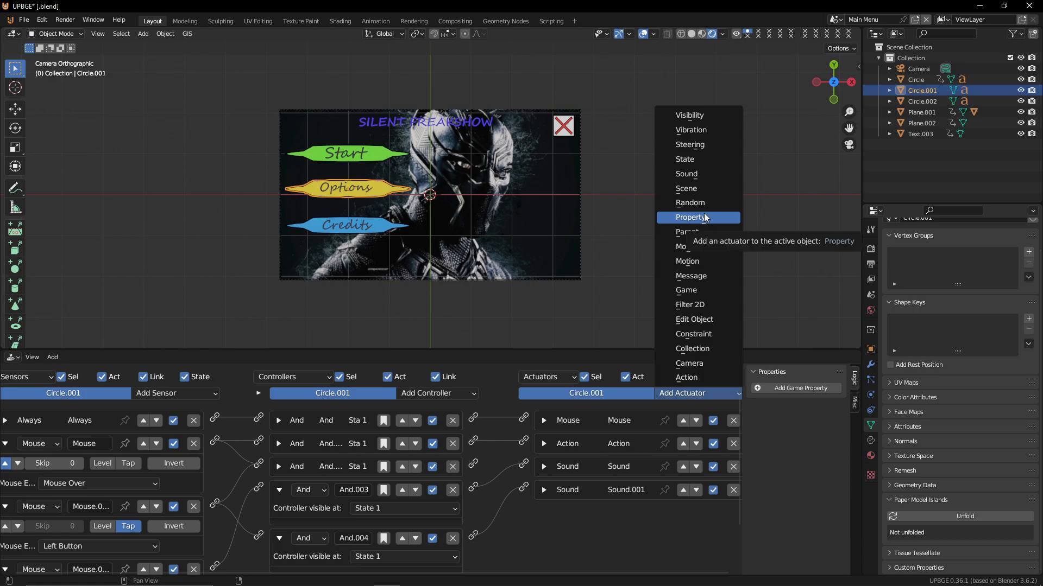
{"action": "left_click", "coordinate": [691, 188]}
Link the Left Button sensor to a controller and play the game to test
{"action": "middle_click_drag", "start_coordinate": [590, 524], "coordinate": [601, 467]}
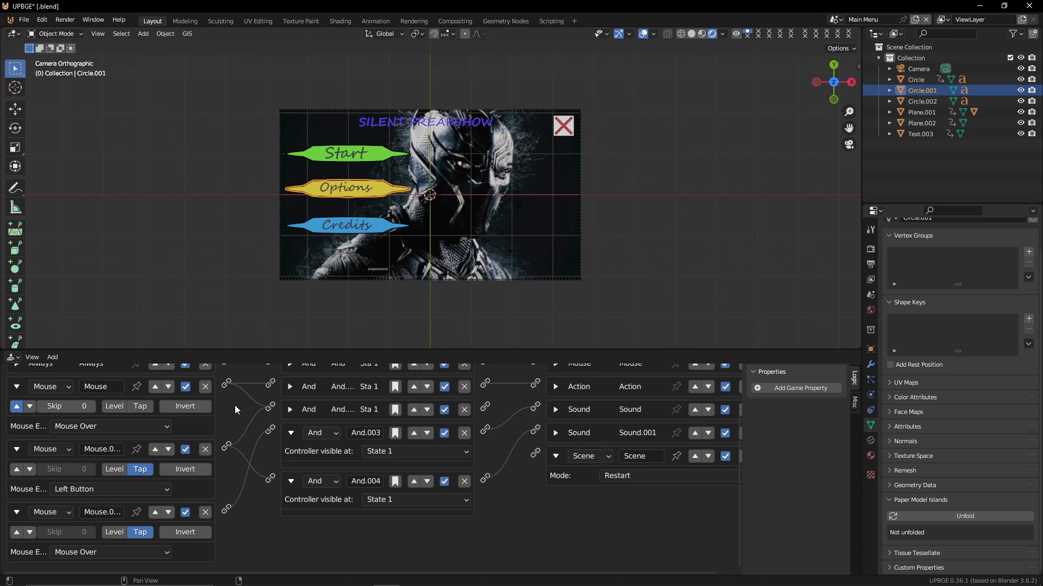
{"action": "left_click_drag", "start_coordinate": [226, 446], "coordinate": [270, 407]}
{"action": "key", "text": "p"}
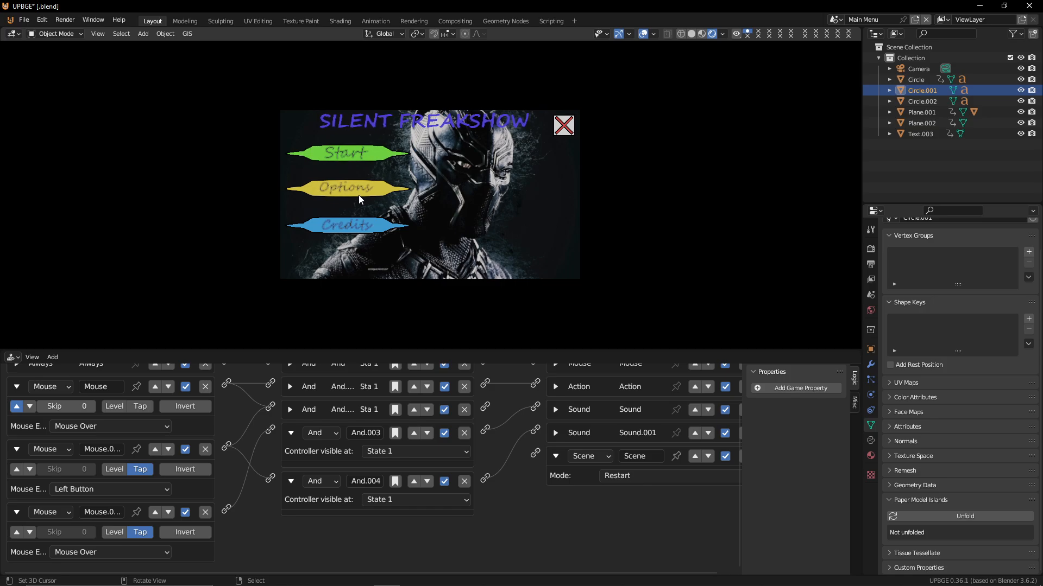
{"action": "key", "text": "Escape"}
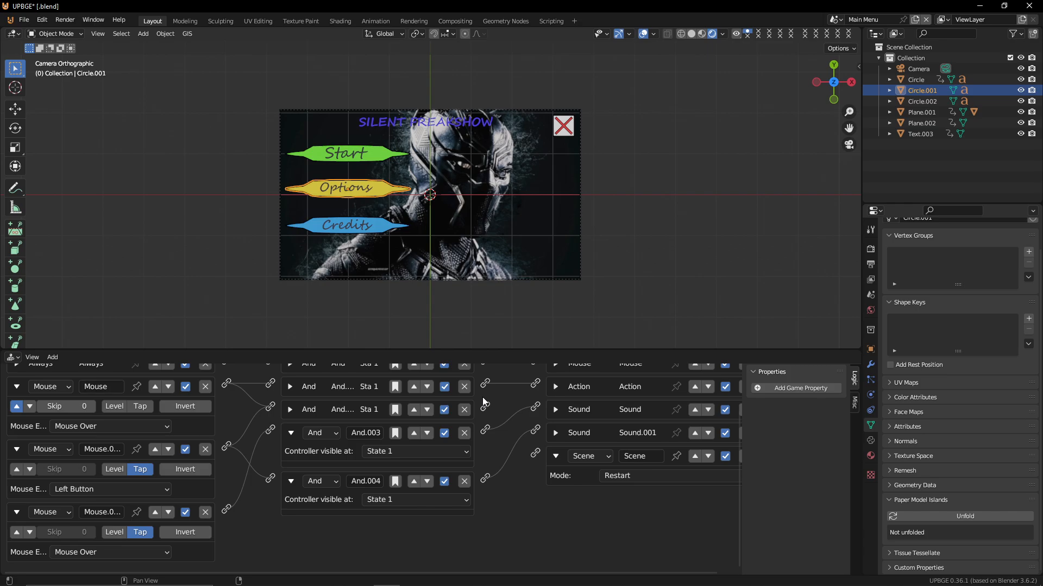
Delete the Options button's third And controller
{"action": "scroll", "coordinate": [482, 401], "scroll_direction": "up", "scroll_amount": 2}
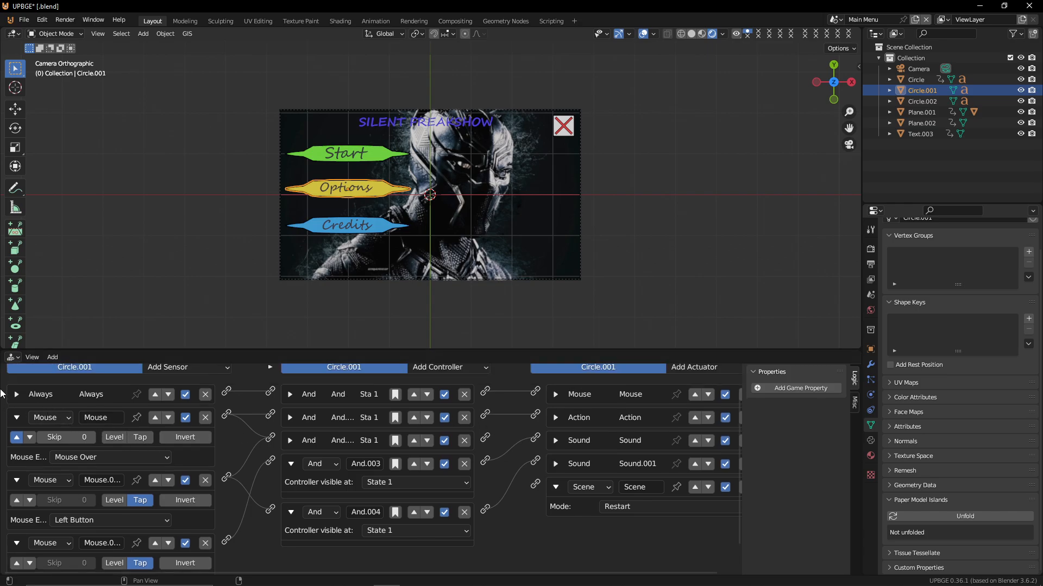
{"action": "left_click", "coordinate": [17, 417]}
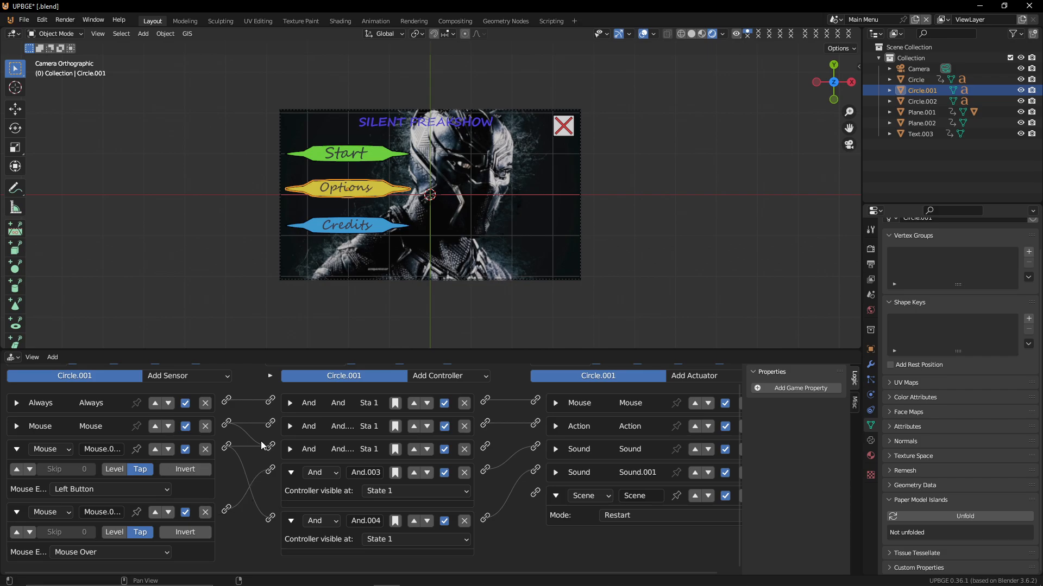
{"action": "left_click", "coordinate": [555, 450]}
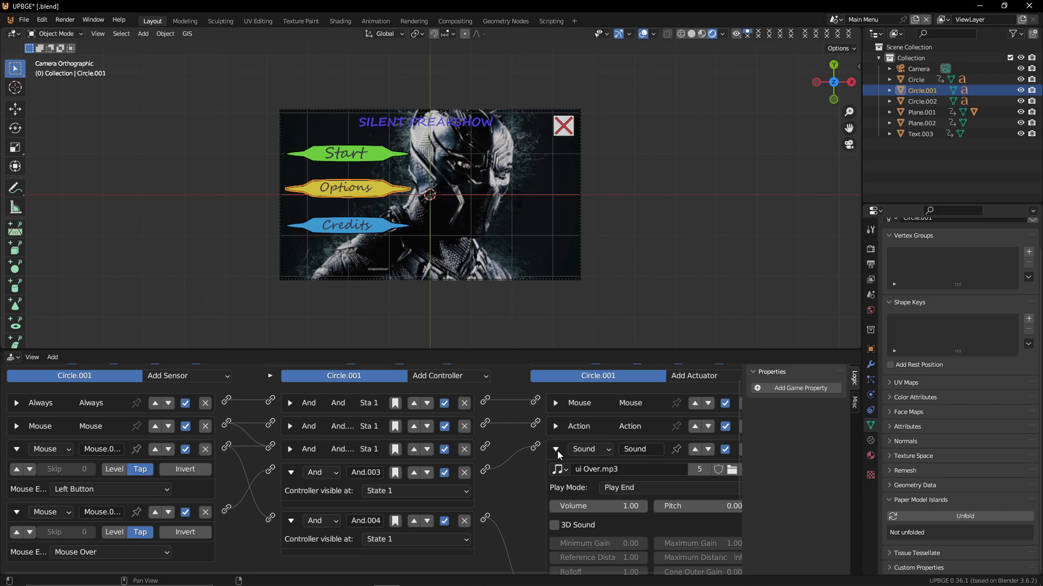
{"action": "left_click", "coordinate": [556, 450]}
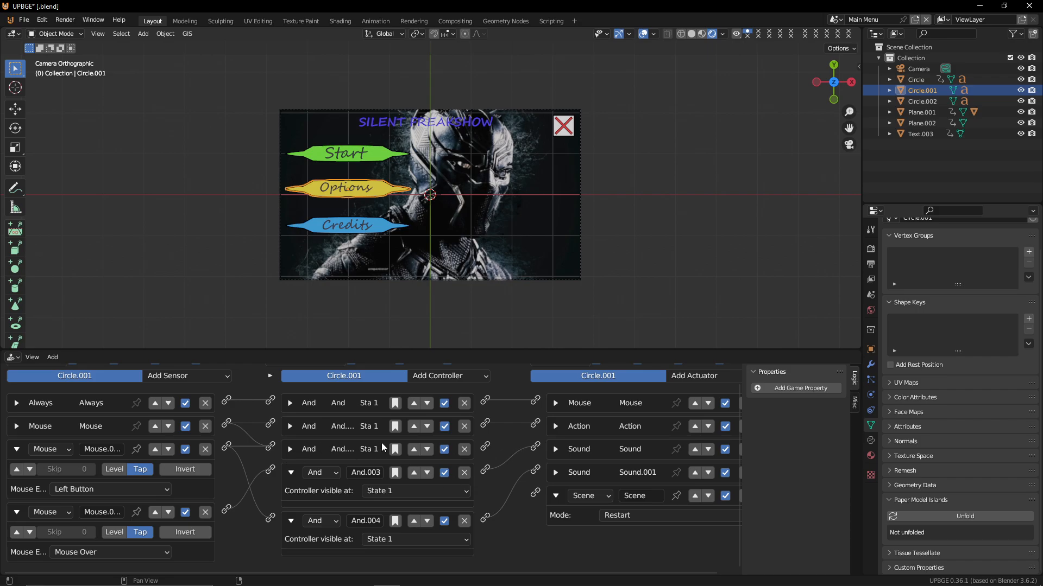
{"action": "left_click", "coordinate": [463, 449]}
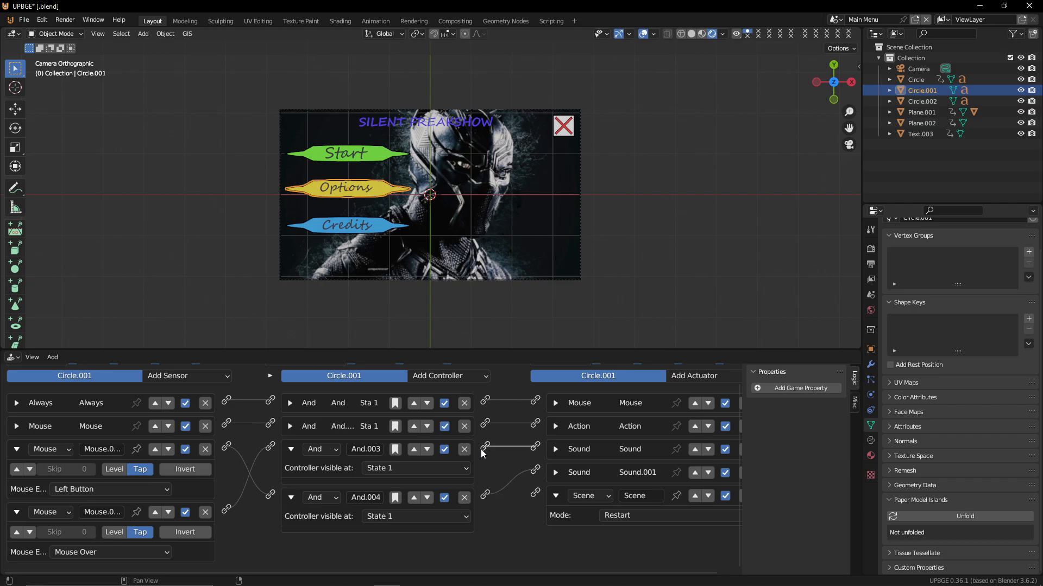
Link the And.003 controller to the Scene actuator, set to Set Scene with scene Options
{"action": "left_click_drag", "start_coordinate": [483, 447], "coordinate": [535, 492]}
{"action": "left_click", "coordinate": [649, 522]}
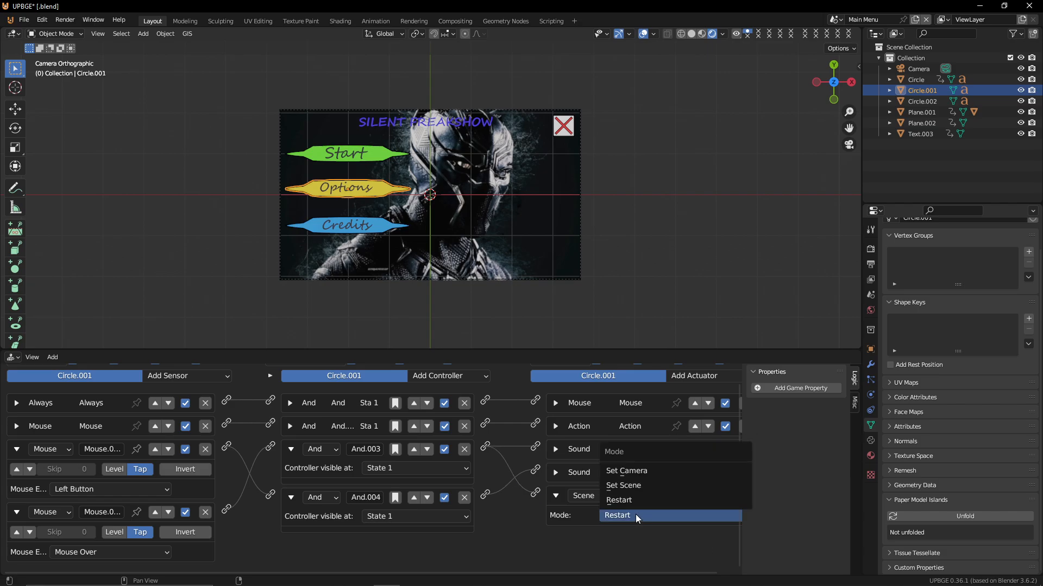
{"action": "left_click", "coordinate": [641, 481]}
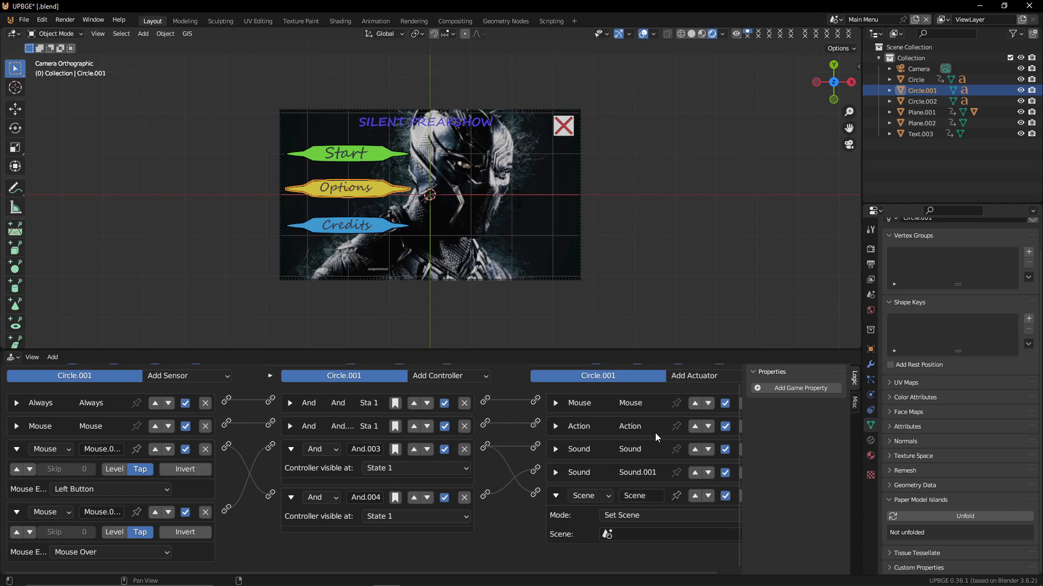
{"action": "left_click", "coordinate": [622, 536]}
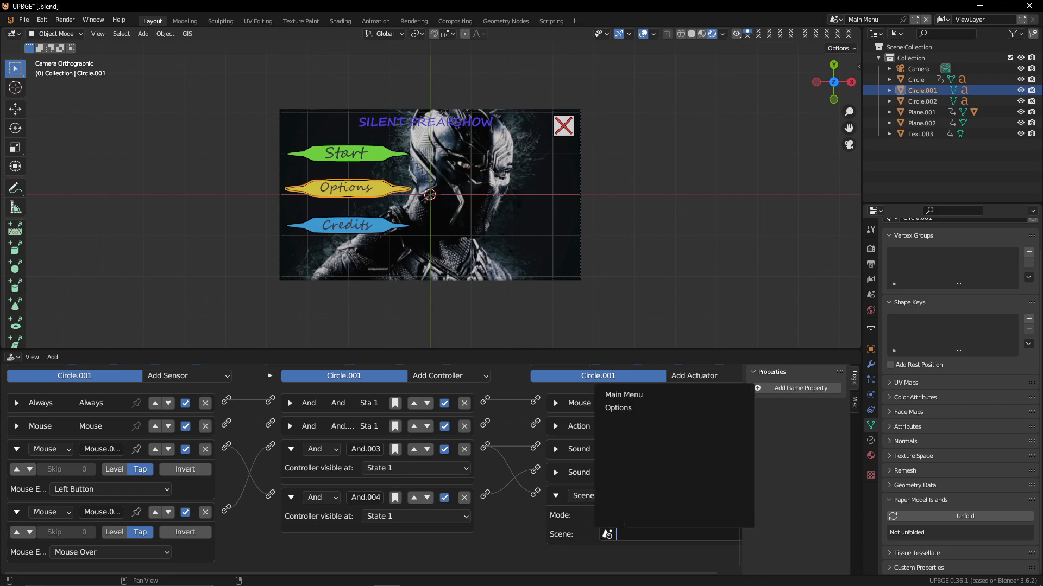
{"action": "left_click", "coordinate": [619, 407]}
Play the game and click the Options button to test switching to the Options scene
{"action": "key", "text": "p"}
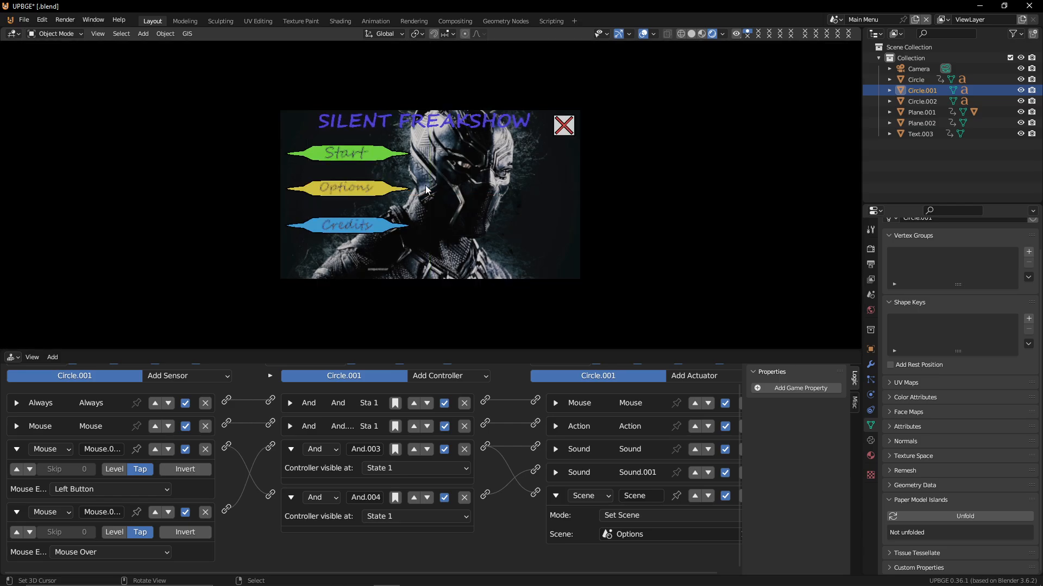
{"action": "left_click", "coordinate": [372, 188]}
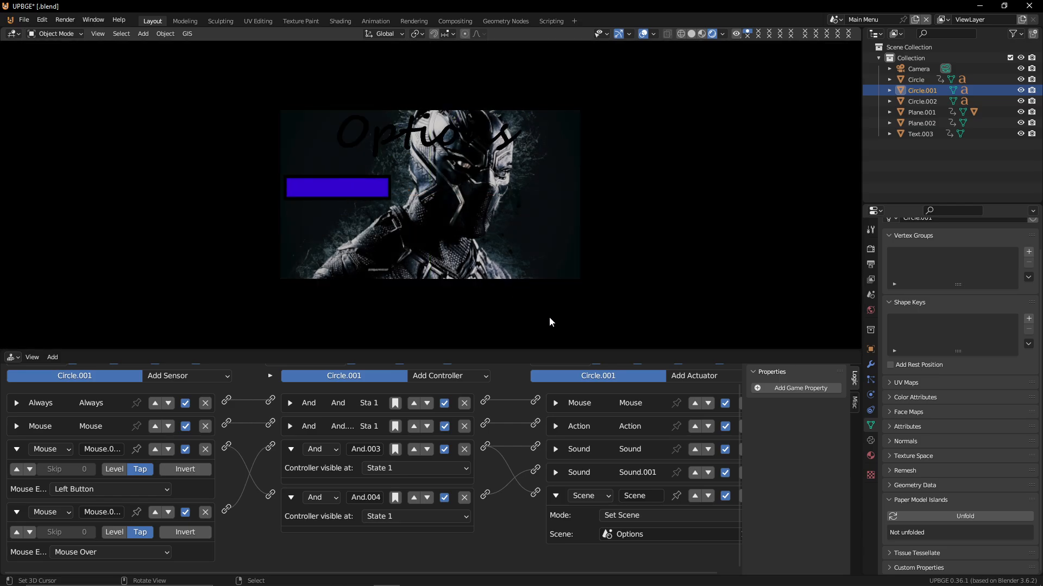
{"action": "key", "text": "Escape"}
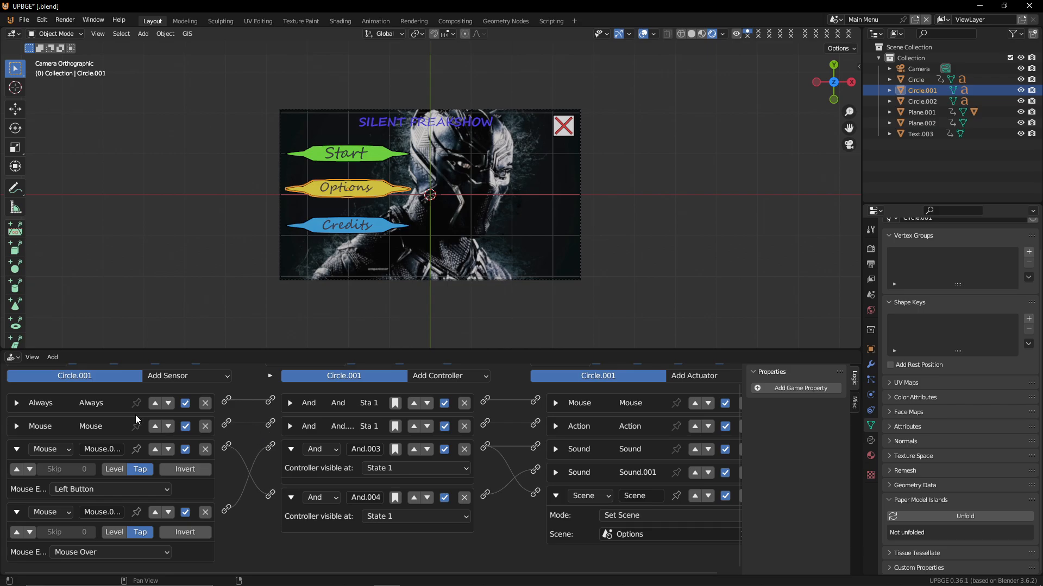
Play the game again to test the Options button
{"action": "mouse_move", "coordinate": [485, 446]}
{"action": "left_mouse_down"}
{"action": "mouse_move", "coordinate": [535, 449]}
{"action": "mouse_move", "coordinate": [492, 461]}
{"action": "left_mouse_up"}
{"action": "key", "text": "p"}
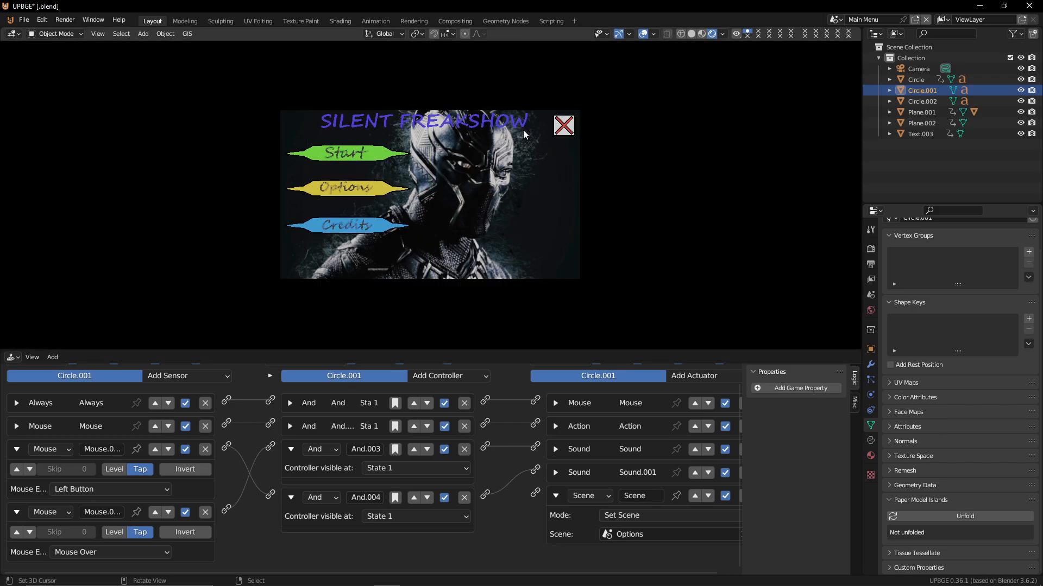
{"action": "key", "text": "Escape"}
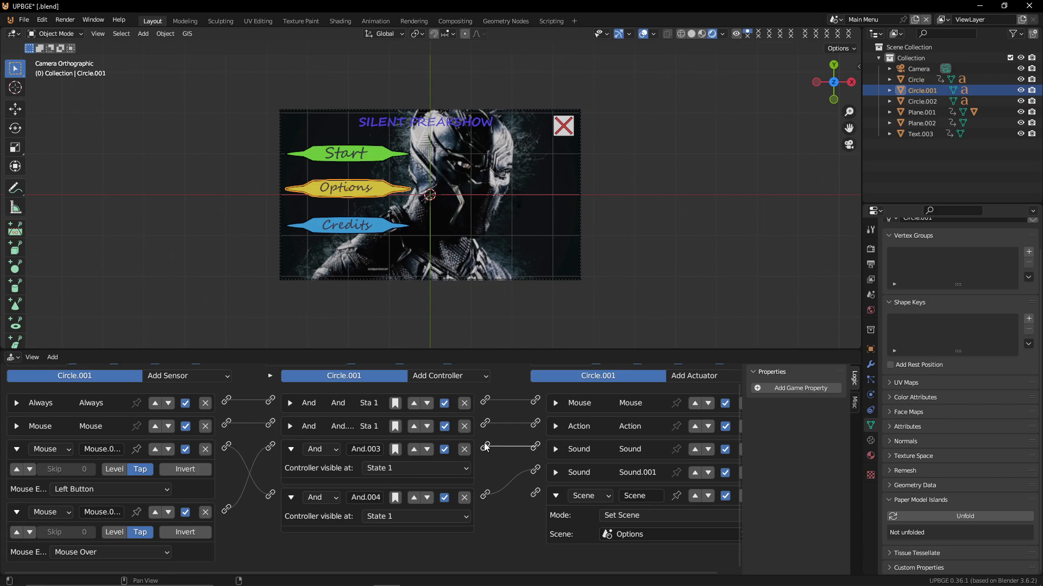
Turn off Tap and enable true-level pulse on the last Mouse Over sensor
{"action": "scroll", "coordinate": [260, 500], "scroll_direction": "up", "scroll_amount": 1}
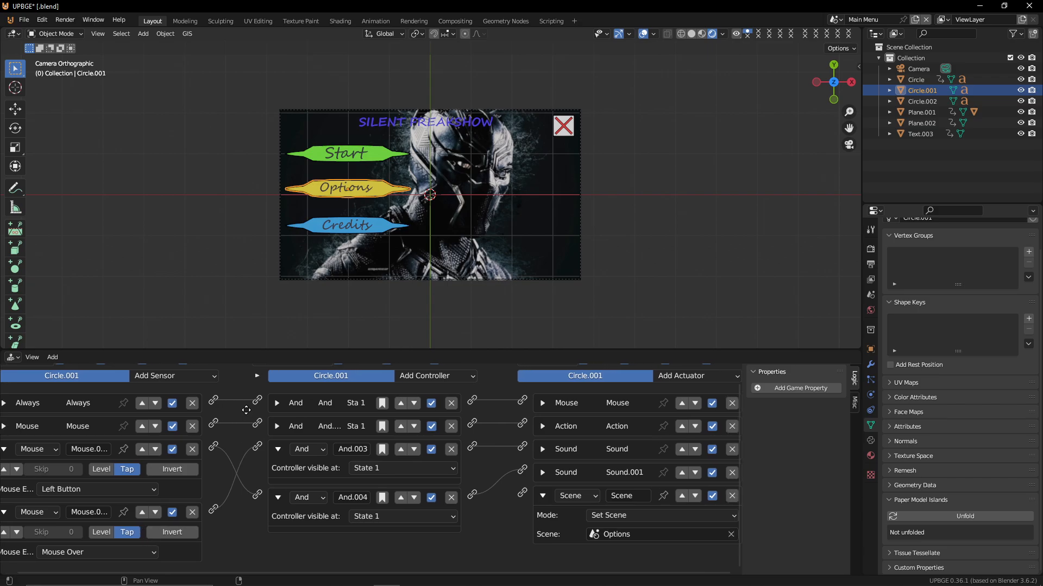
{"action": "scroll", "coordinate": [298, 416], "scroll_direction": "down", "scroll_amount": 1}
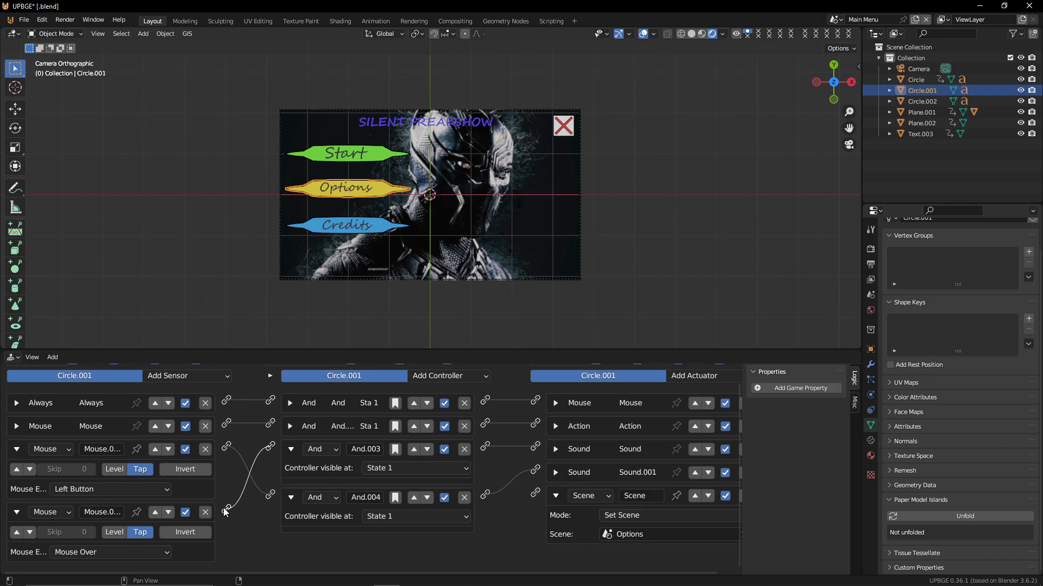
{"action": "left_click", "coordinate": [150, 532]}
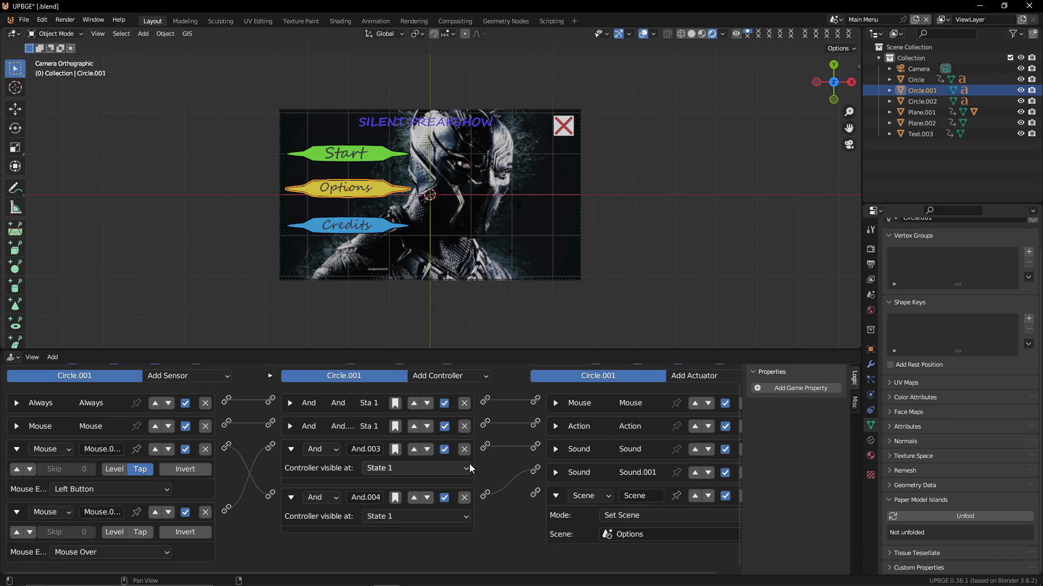
{"action": "left_click", "coordinate": [16, 532]}
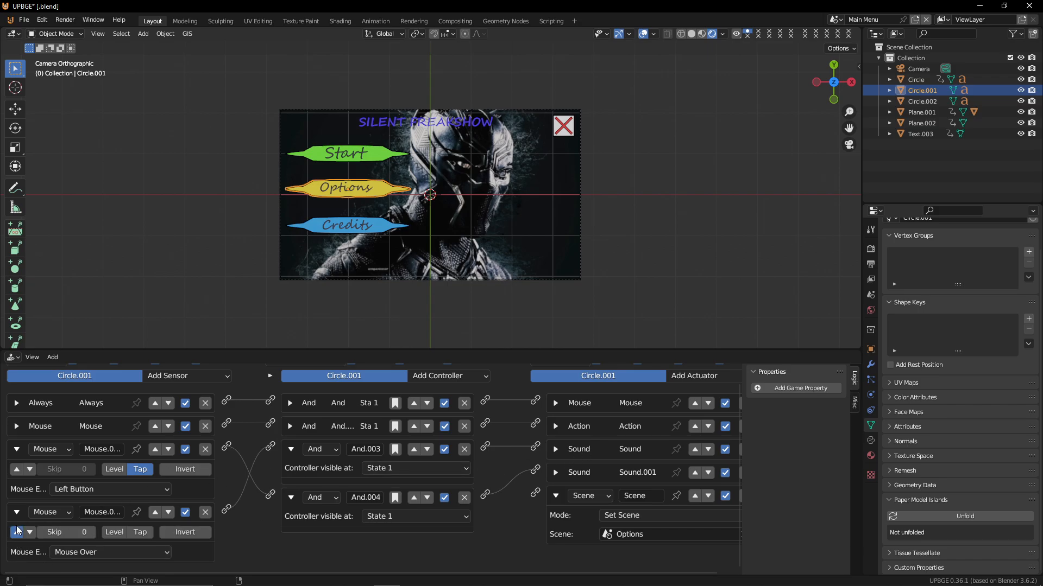
Add a Mouse Over sensor with pulse enabled and link it to a new And controller
{"action": "left_click", "coordinate": [16, 449]}
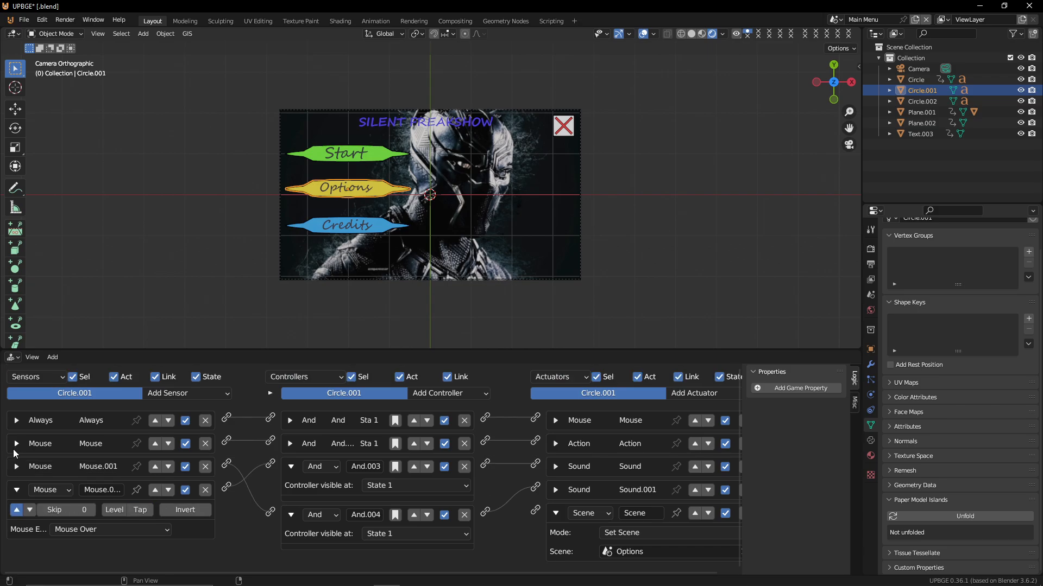
{"action": "left_click", "coordinate": [17, 491]}
{"action": "left_click", "coordinate": [200, 395]}
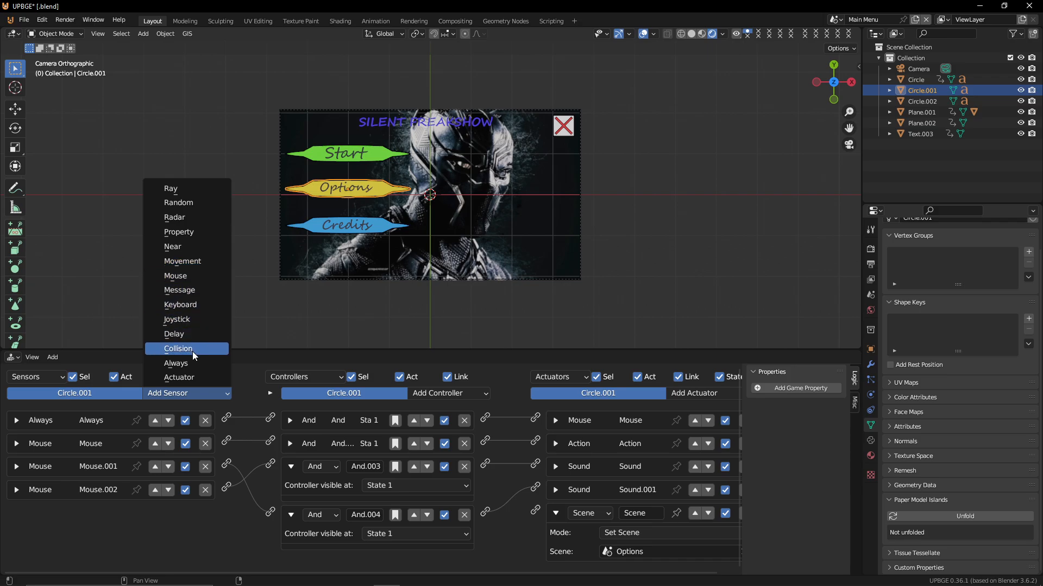
{"action": "left_click", "coordinate": [187, 277]}
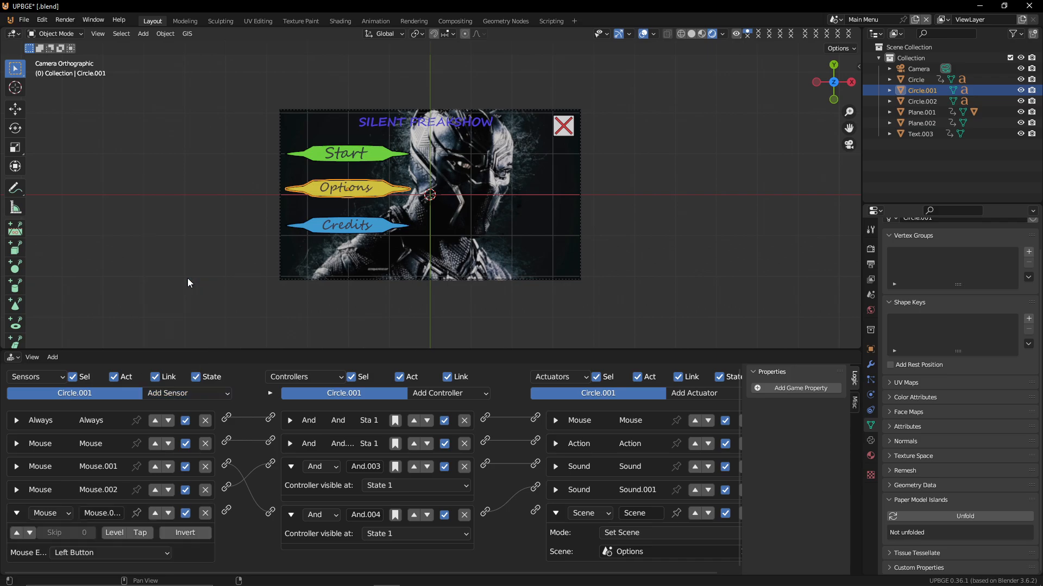
{"action": "left_click", "coordinate": [91, 552]}
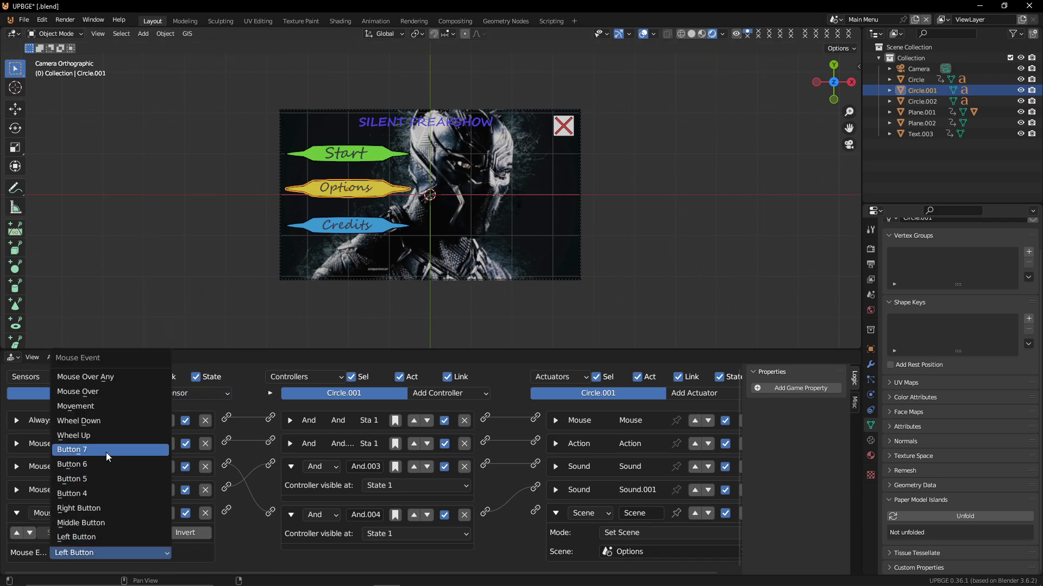
{"action": "left_click", "coordinate": [104, 392]}
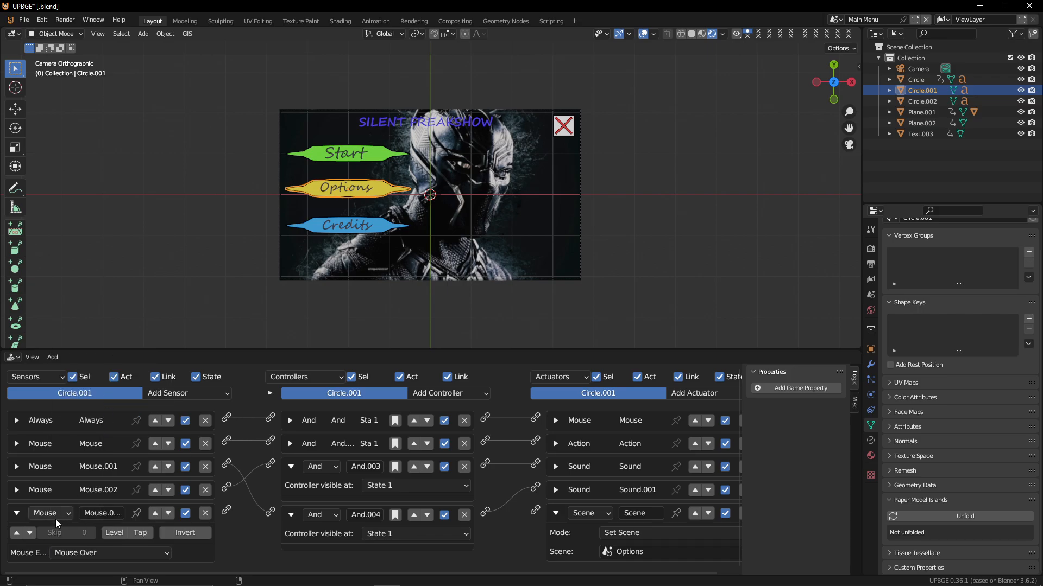
{"action": "left_click", "coordinate": [20, 532]}
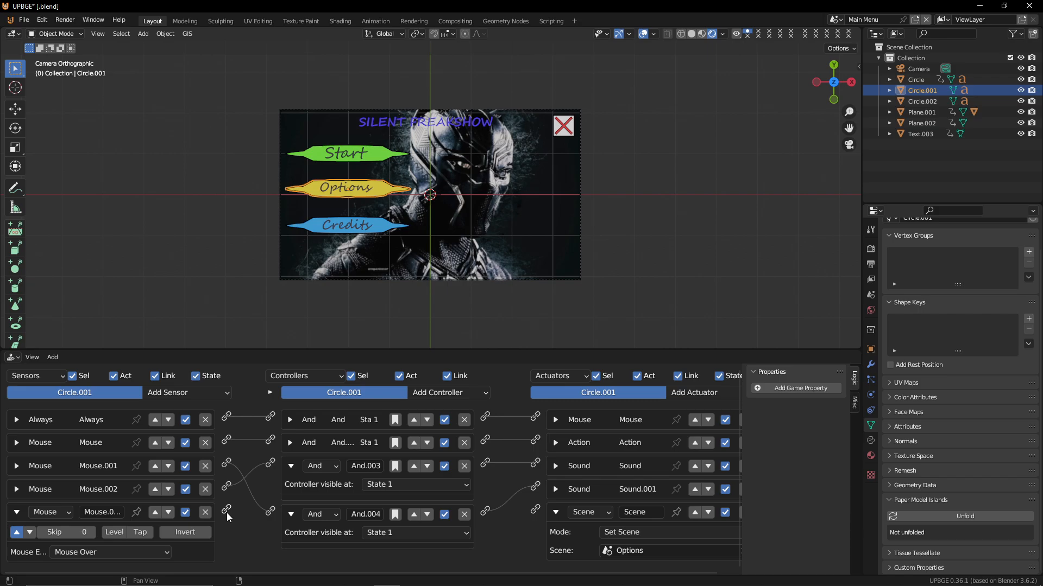
{"action": "left_click_drag", "start_coordinate": [227, 513], "coordinate": [528, 520]}
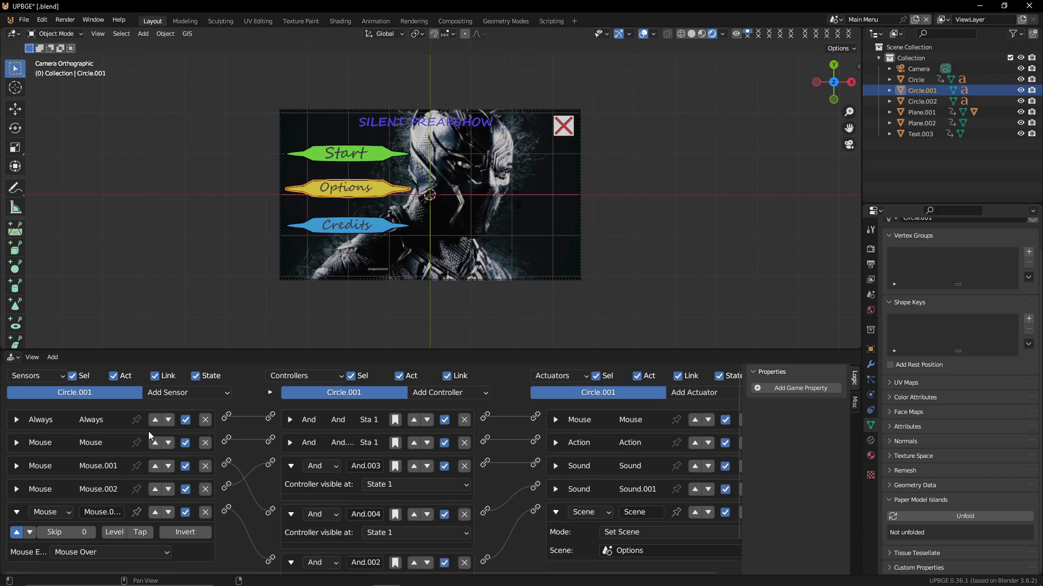
Add a Mouse sensor for the left button on the Options button and link it to the And.002 controller
{"action": "left_click", "coordinate": [189, 393]}
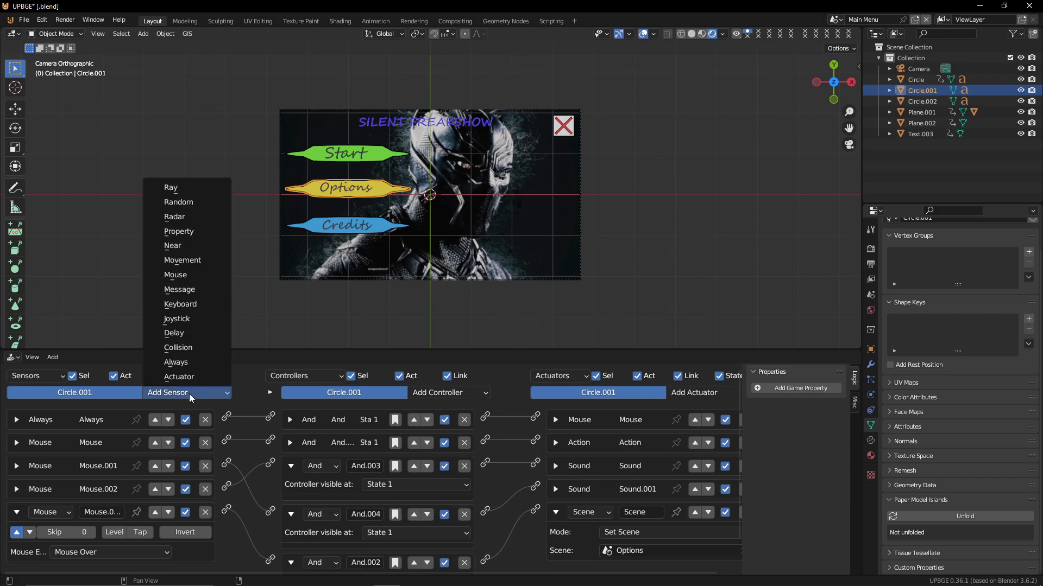
{"action": "left_click", "coordinate": [189, 272]}
{"action": "scroll", "coordinate": [126, 513], "scroll_direction": "down", "scroll_amount": 3}
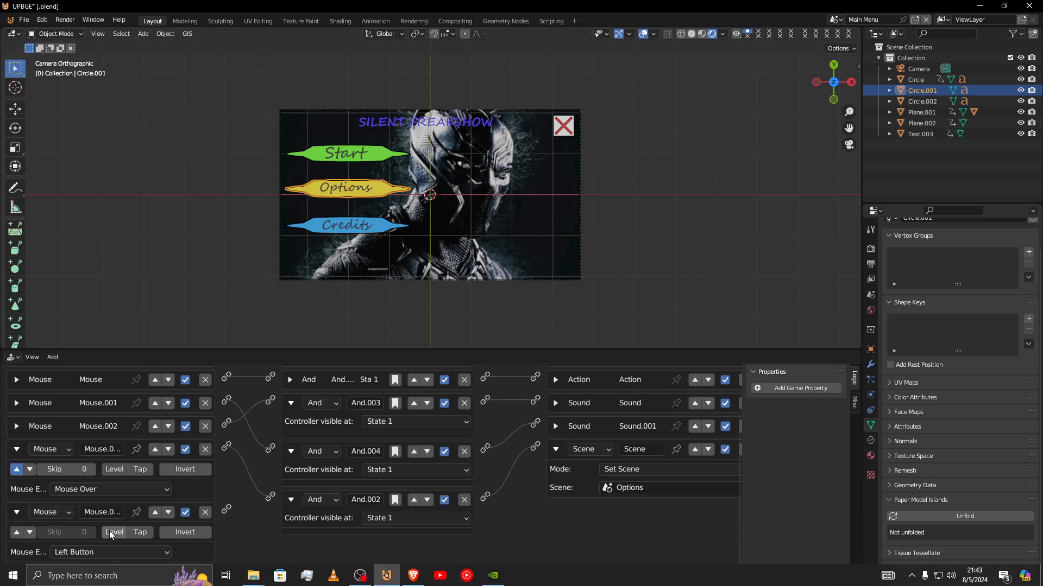
{"action": "left_click_drag", "start_coordinate": [226, 509], "coordinate": [272, 498]}
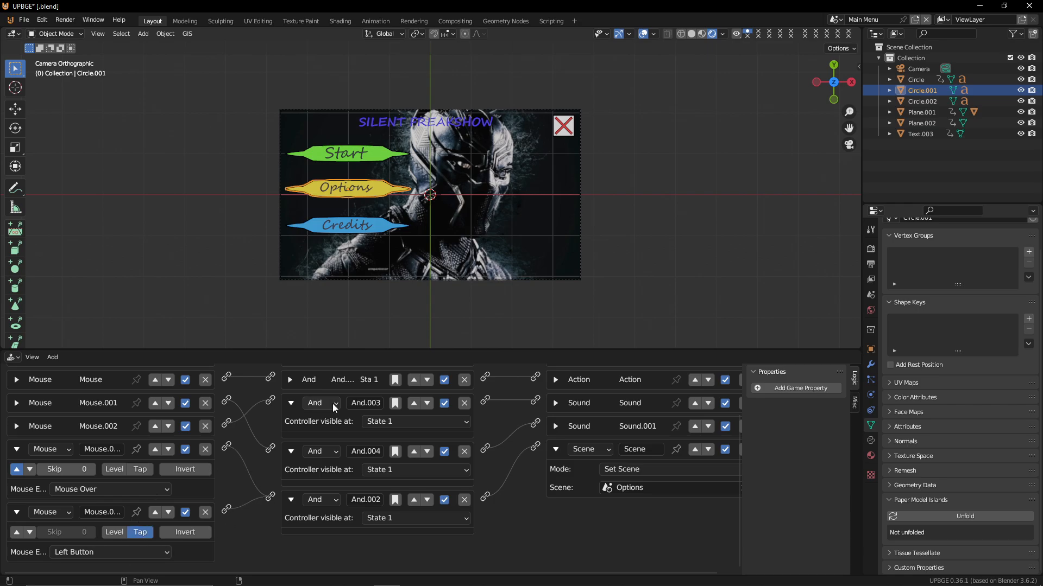
Play the game to test the Options button
{"action": "key", "text": "p"}
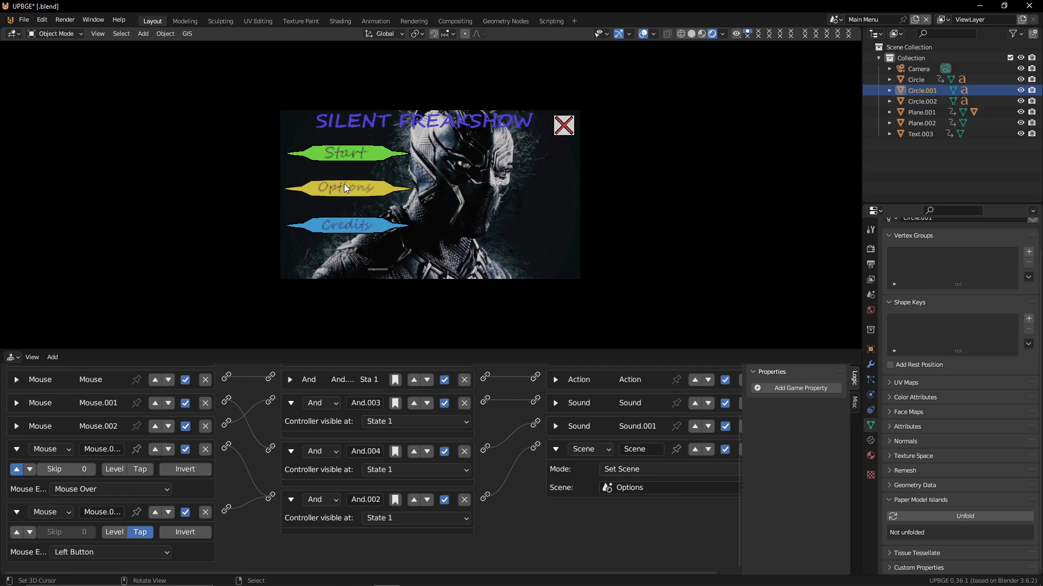
{"action": "key", "text": "Escape"}
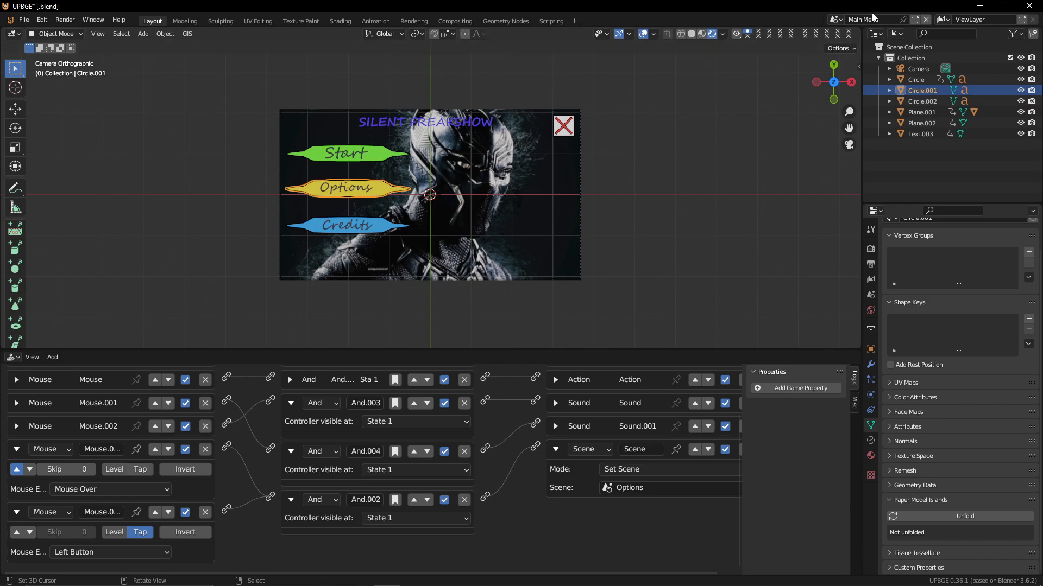
Switch to the Options scene and play it to test, then switch back to the Main Menu scene
{"action": "left_click", "coordinate": [840, 18]}
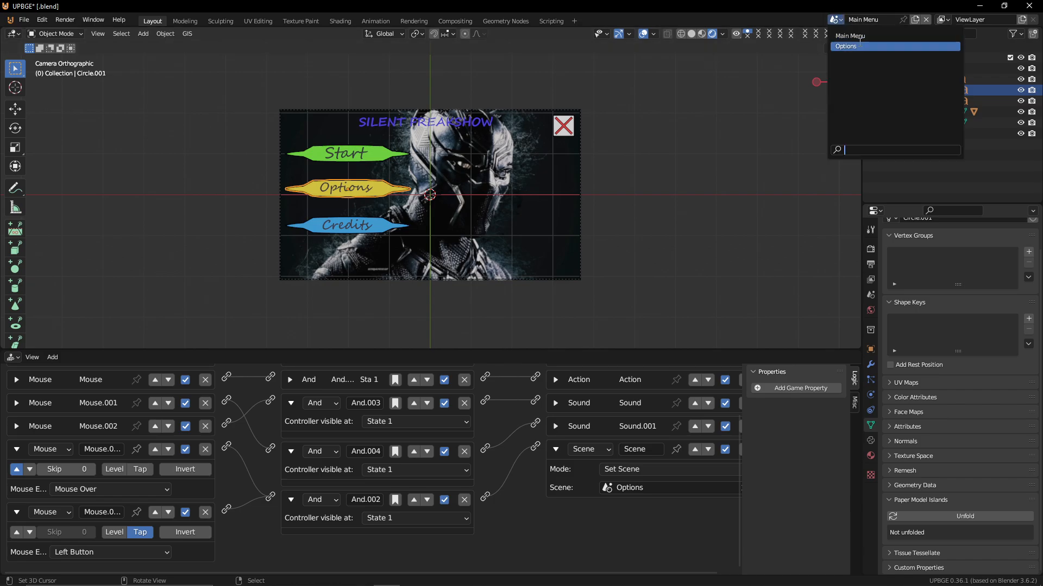
{"action": "left_click", "coordinate": [846, 46]}
{"action": "key", "text": "p"}
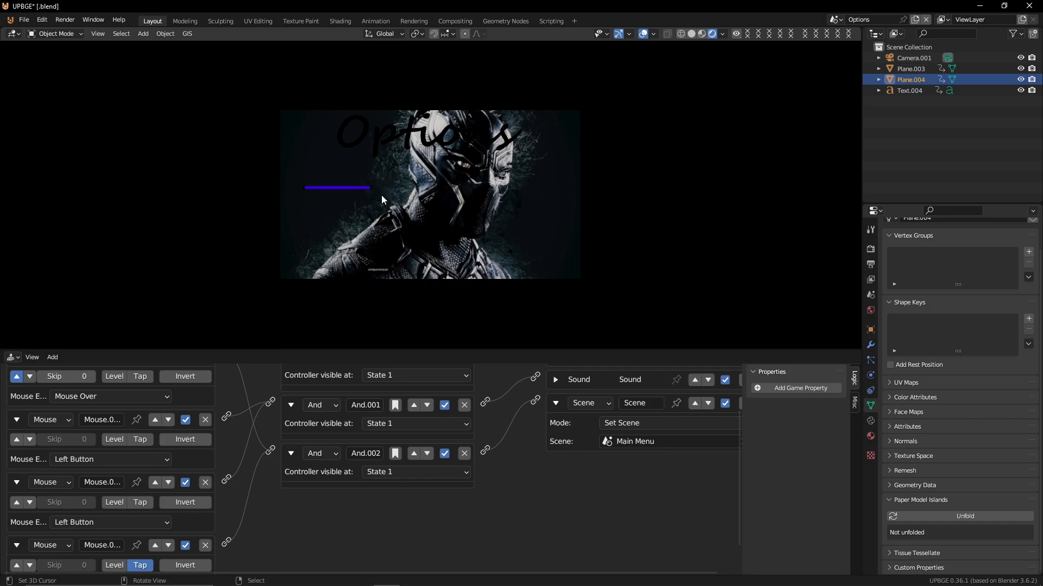
{"action": "key", "text": "Escape"}
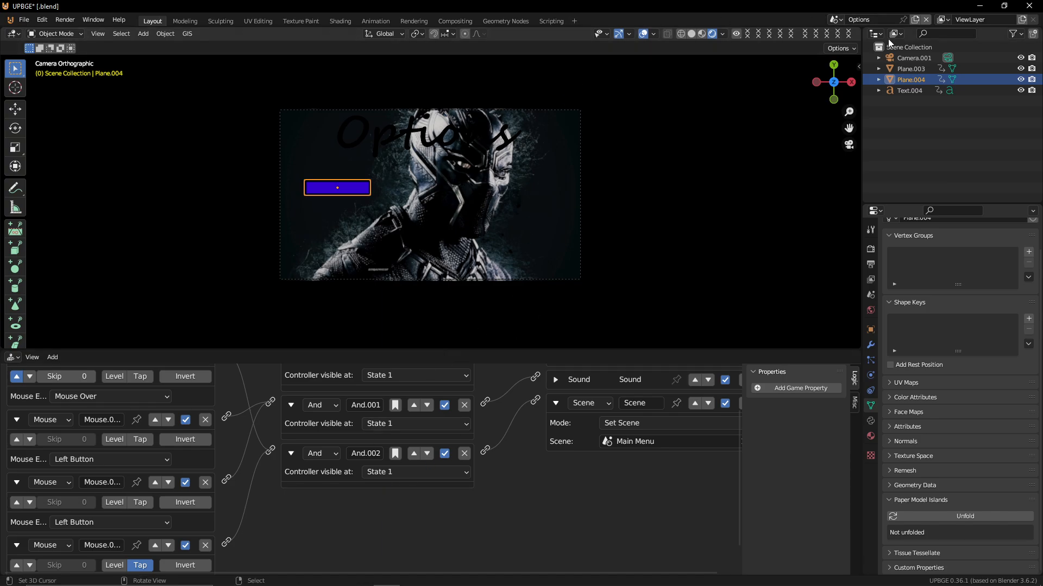
{"action": "left_click", "coordinate": [839, 19]}
{"action": "left_click", "coordinate": [858, 67]}
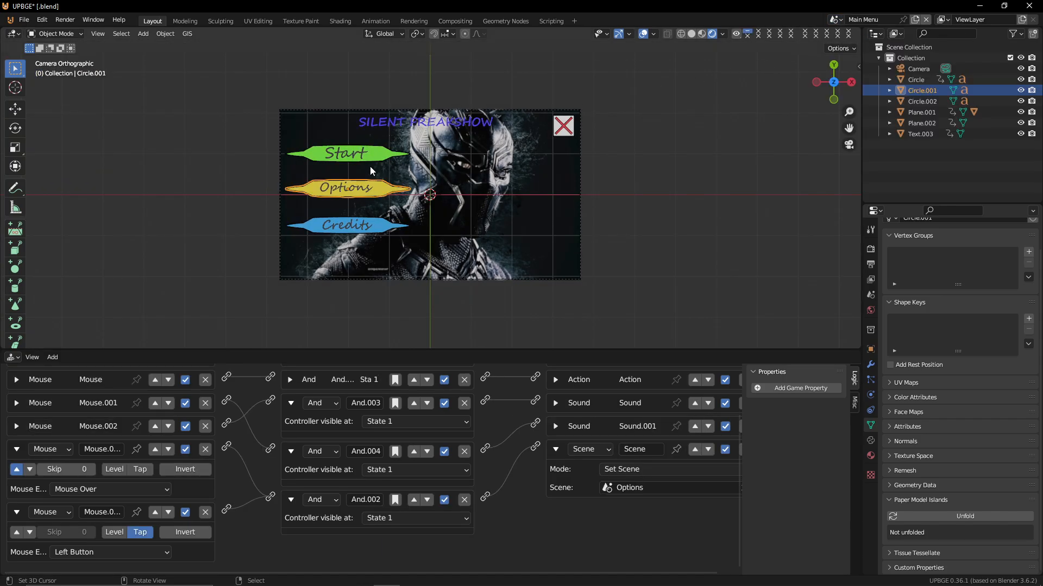
Delete all sensors, controllers and actuators of the Options button
{"action": "right_click", "coordinate": [379, 179]}
{"action": "right_click", "coordinate": [380, 180]}
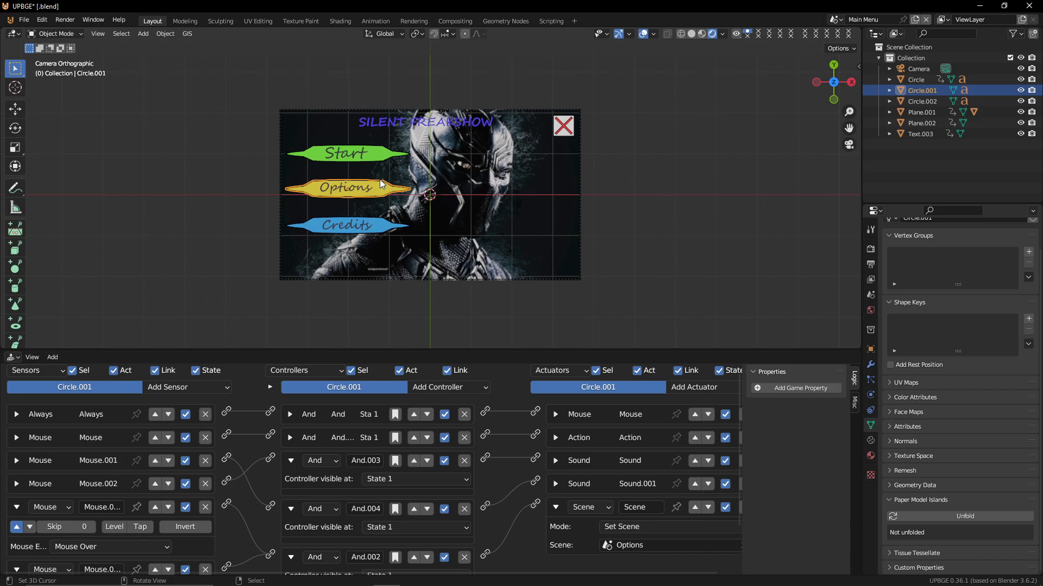
{"action": "left_click", "coordinate": [205, 414]}
{"action": "left_click", "coordinate": [204, 414]}
{"action": "left_click", "coordinate": [204, 414]}
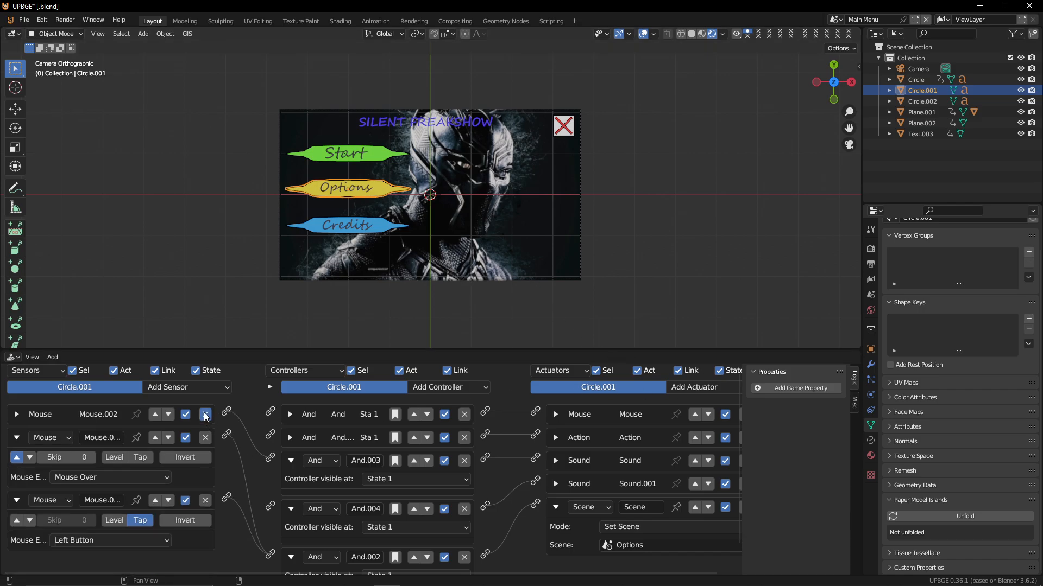
{"action": "left_click", "coordinate": [205, 414]}
{"action": "left_click", "coordinate": [205, 414]}
{"action": "left_click", "coordinate": [204, 414]}
{"action": "left_click", "coordinate": [463, 414]}
{"action": "left_click", "coordinate": [464, 414]}
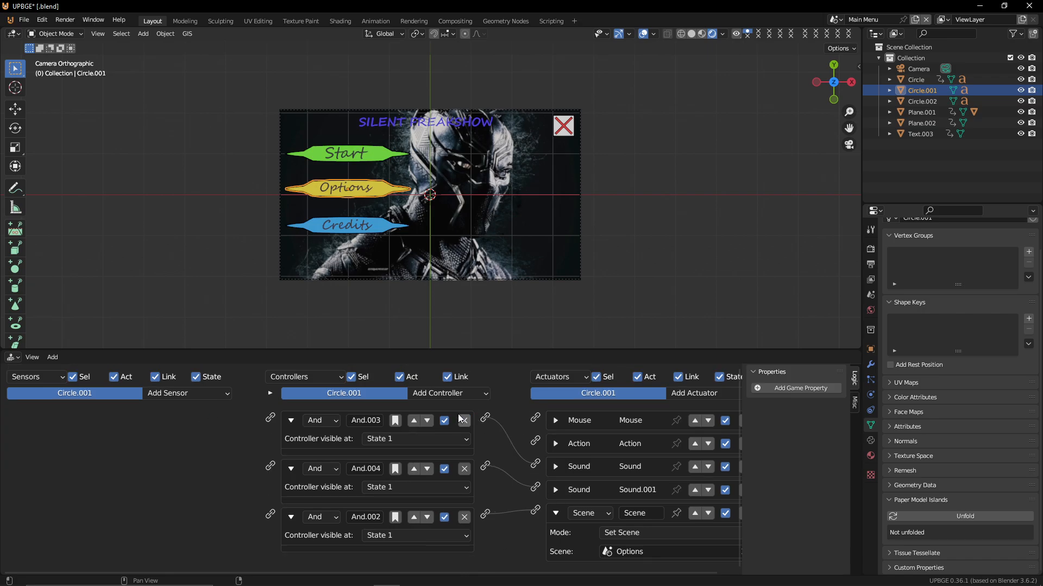
{"action": "left_click", "coordinate": [463, 414]}
{"action": "left_click", "coordinate": [464, 414]}
{"action": "left_click", "coordinate": [464, 414]}
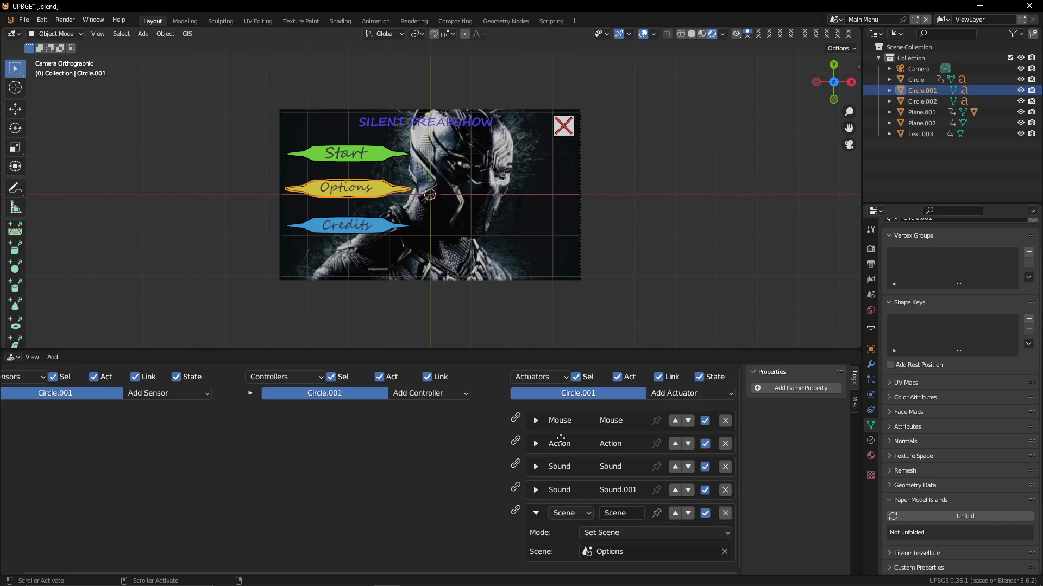
{"action": "scroll", "coordinate": [722, 392], "scroll_direction": "right", "scroll_amount": 1, "text": "ctrl"}
{"action": "left_click", "coordinate": [725, 421]}
{"action": "left_click", "coordinate": [725, 421]}
{"action": "left_click", "coordinate": [725, 421]}
{"action": "left_click", "coordinate": [725, 421]}
{"action": "left_click", "coordinate": [725, 420]}
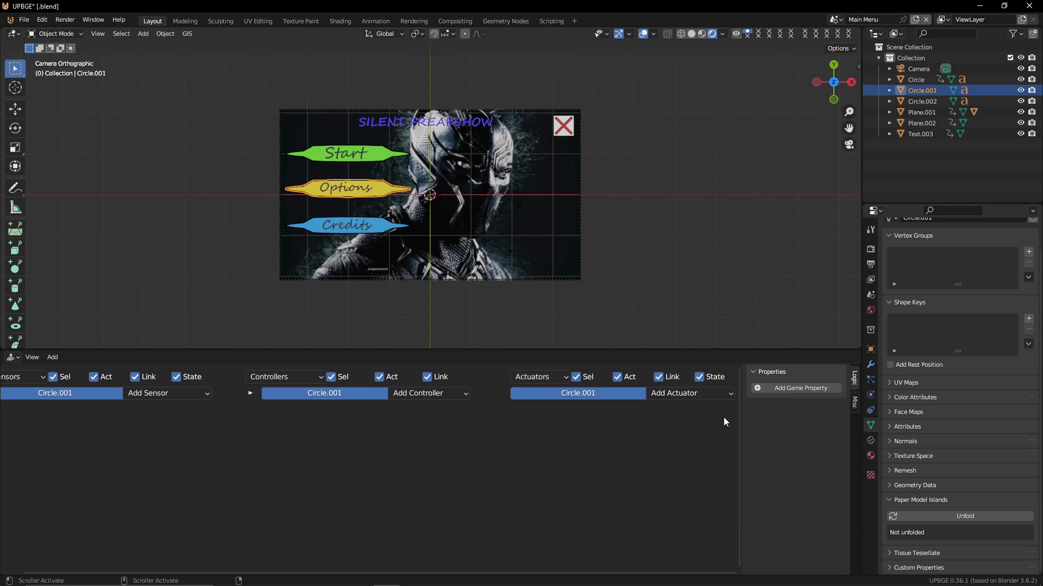
Copy the Start button's logic bricks onto the Options button
{"action": "left_click", "coordinate": [346, 187]}
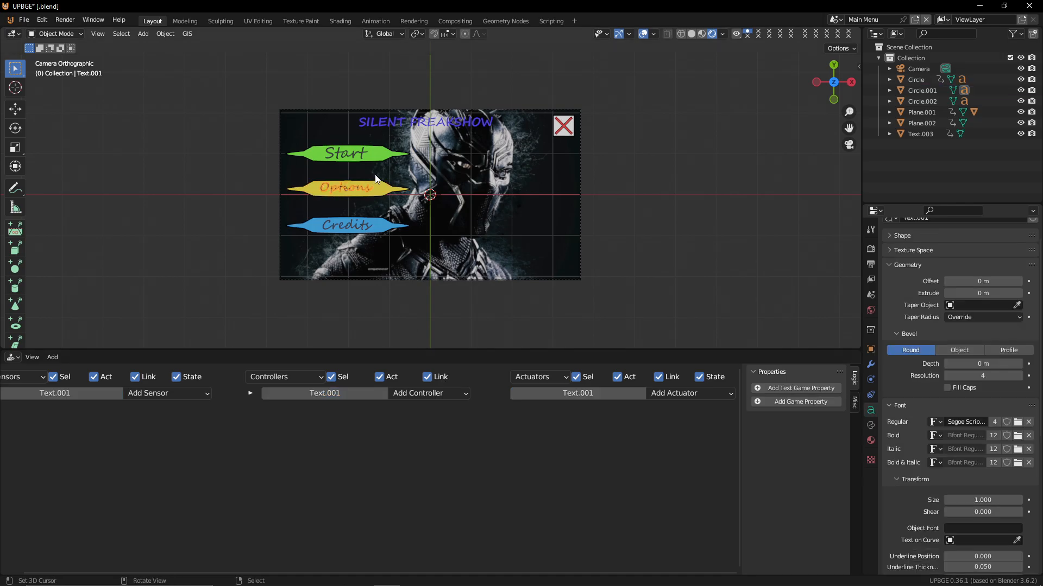
{"action": "left_click", "coordinate": [377, 158]}
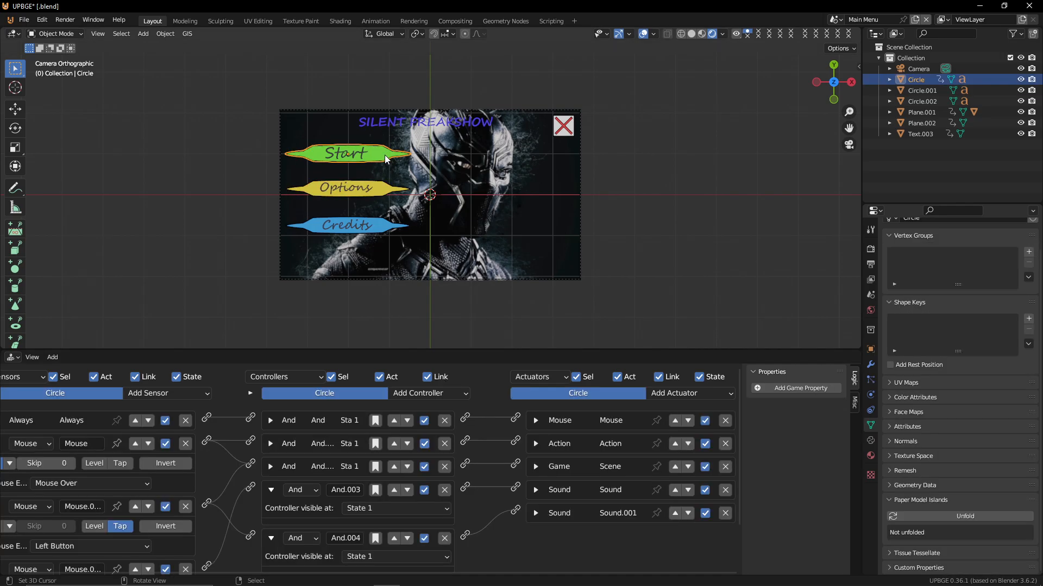
{"action": "left_click", "coordinate": [385, 189], "text": "shift"}
{"action": "left_click", "coordinate": [376, 149], "text": "shift"}
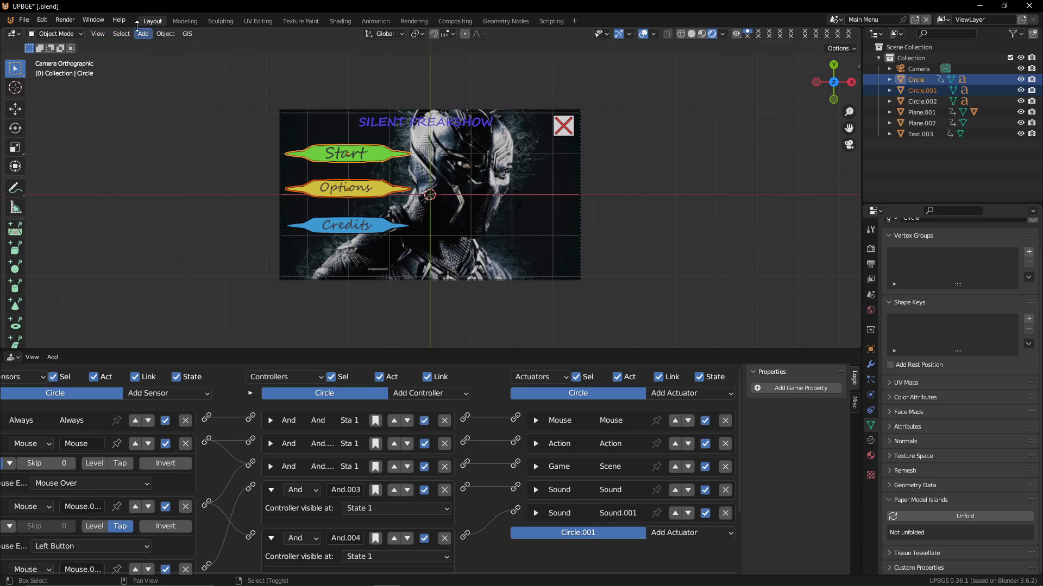
{"action": "left_click", "coordinate": [165, 33]}
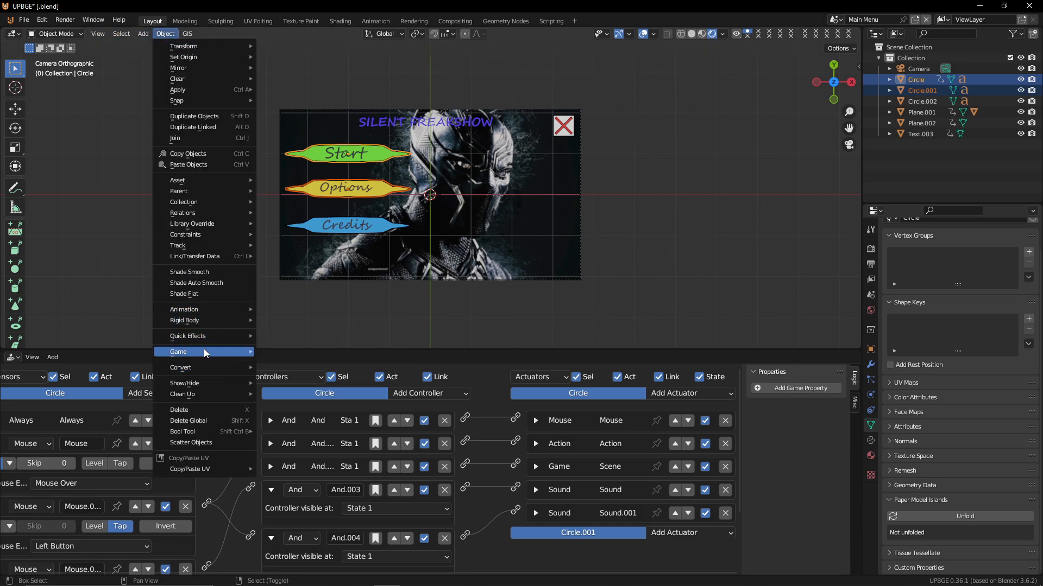
{"action": "mouse_move", "coordinate": [195, 354]}
{"action": "left_click", "coordinate": [280, 354]}
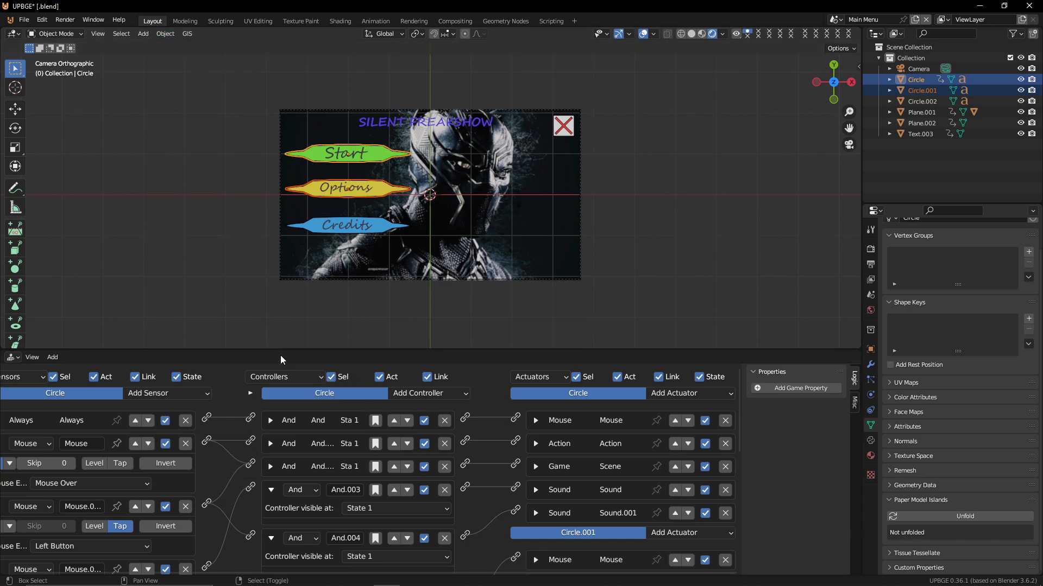
Change the Options button's Game actuator to a Scene actuator in Set Scene mode targeting the Options scene
{"action": "left_click", "coordinate": [397, 195]}
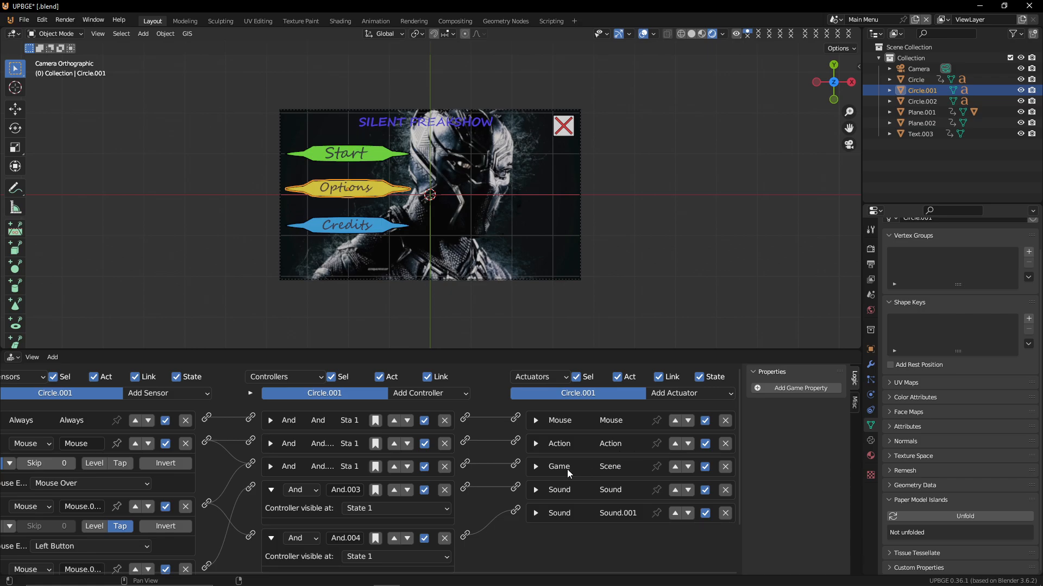
{"action": "left_click", "coordinate": [536, 467]}
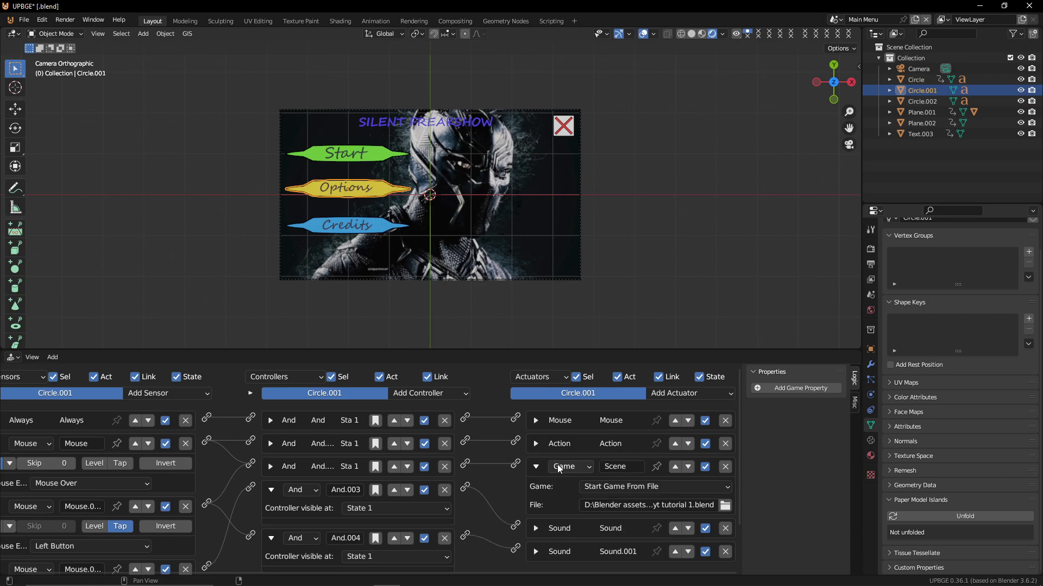
{"action": "left_click", "coordinate": [624, 486]}
{"action": "left_click", "coordinate": [563, 466]}
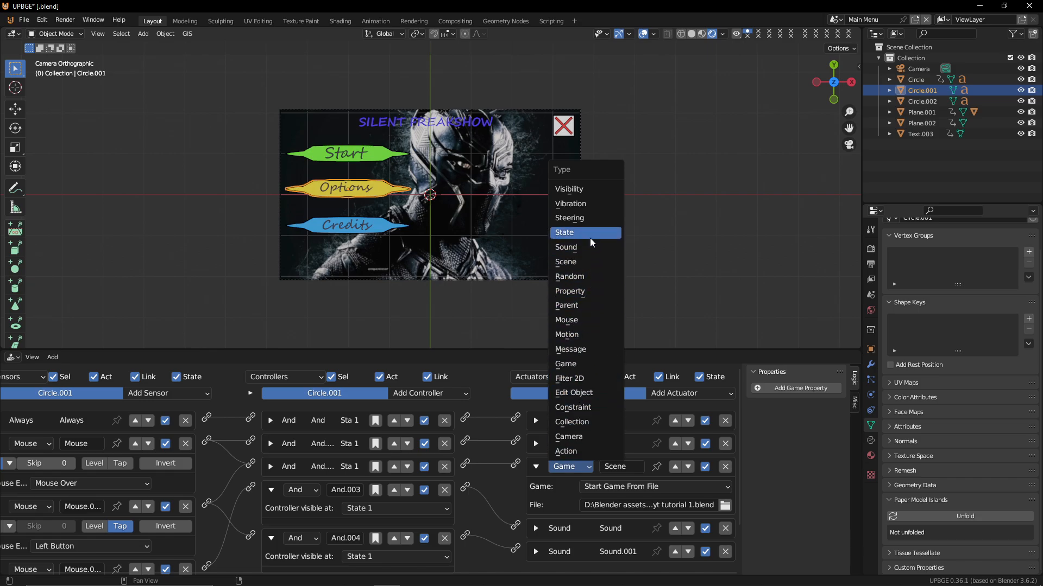
{"action": "left_click", "coordinate": [597, 263]}
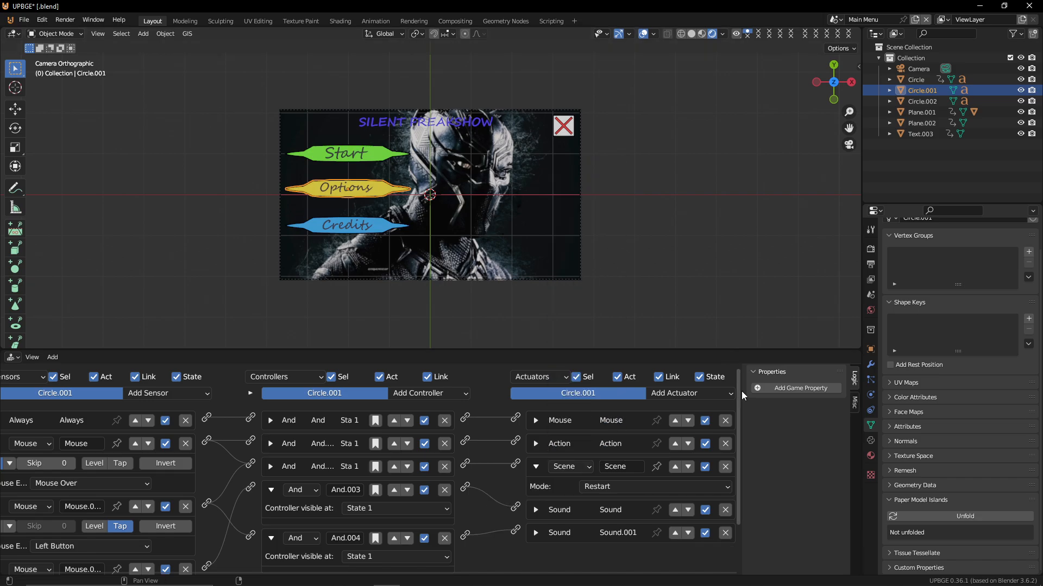
{"action": "left_click", "coordinate": [608, 486]}
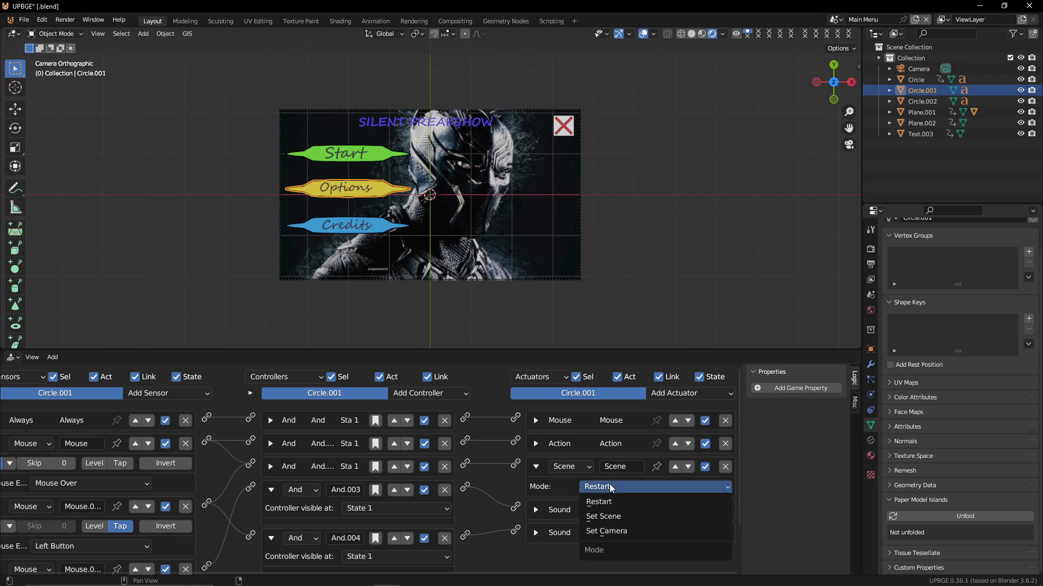
{"action": "left_click", "coordinate": [634, 517]}
{"action": "left_click", "coordinate": [643, 508]}
{"action": "left_click", "coordinate": [602, 366]}
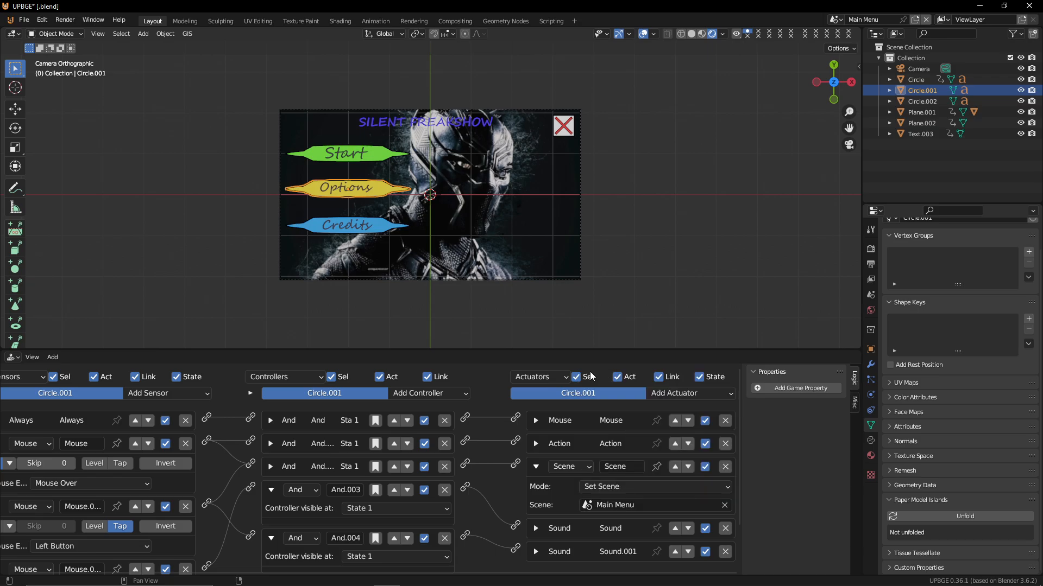
{"action": "left_click", "coordinate": [576, 377]}
{"action": "left_click", "coordinate": [600, 505]}
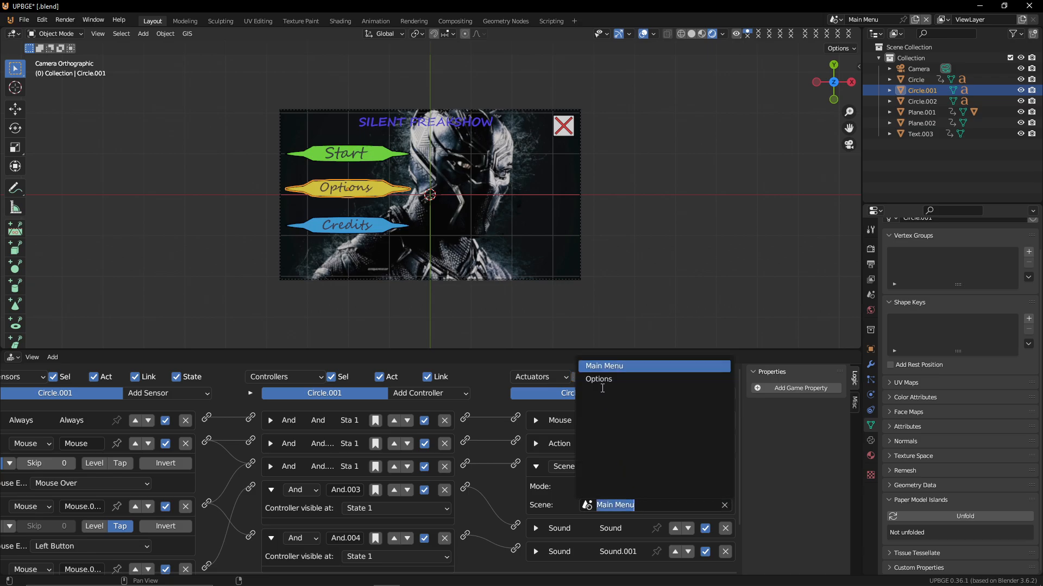
{"action": "left_click", "coordinate": [601, 379]}
Play the game and test the Options button and the Options scene's back button several times, then stop the game
{"action": "key", "text": "p"}
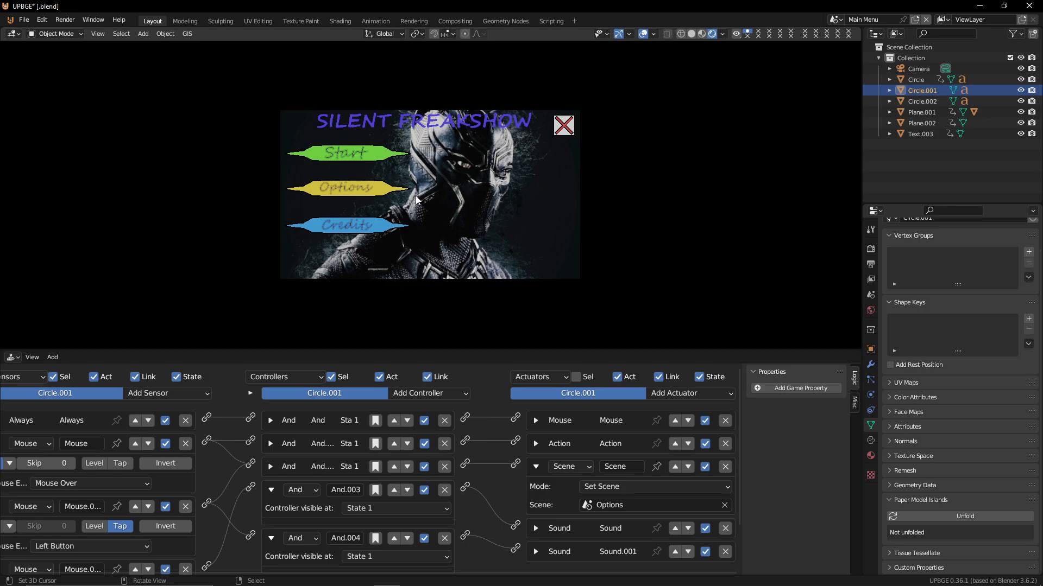
{"action": "left_click", "coordinate": [376, 195]}
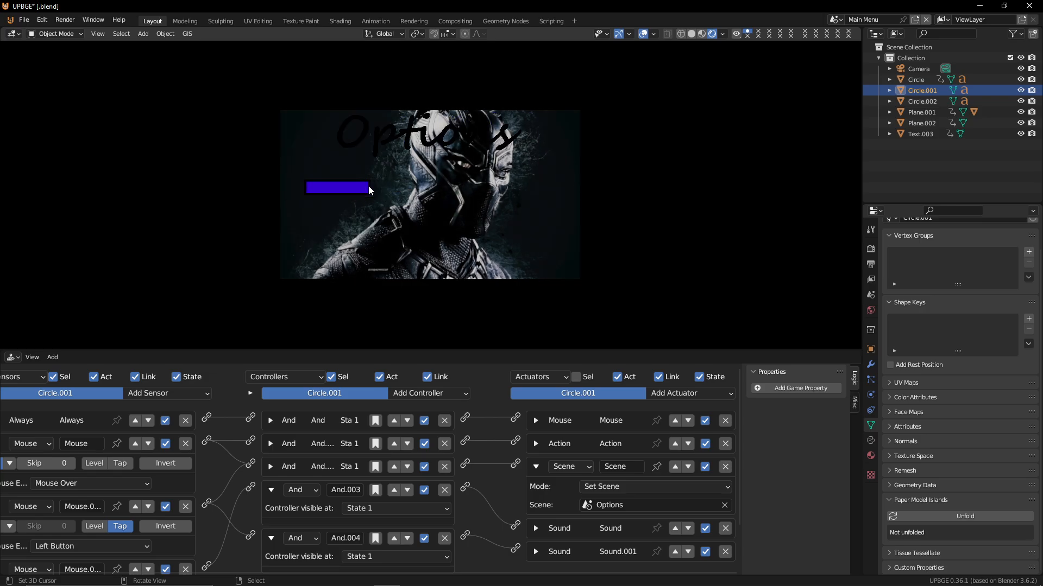
{"action": "left_click", "coordinate": [369, 185]}
{"action": "left_click", "coordinate": [386, 186]}
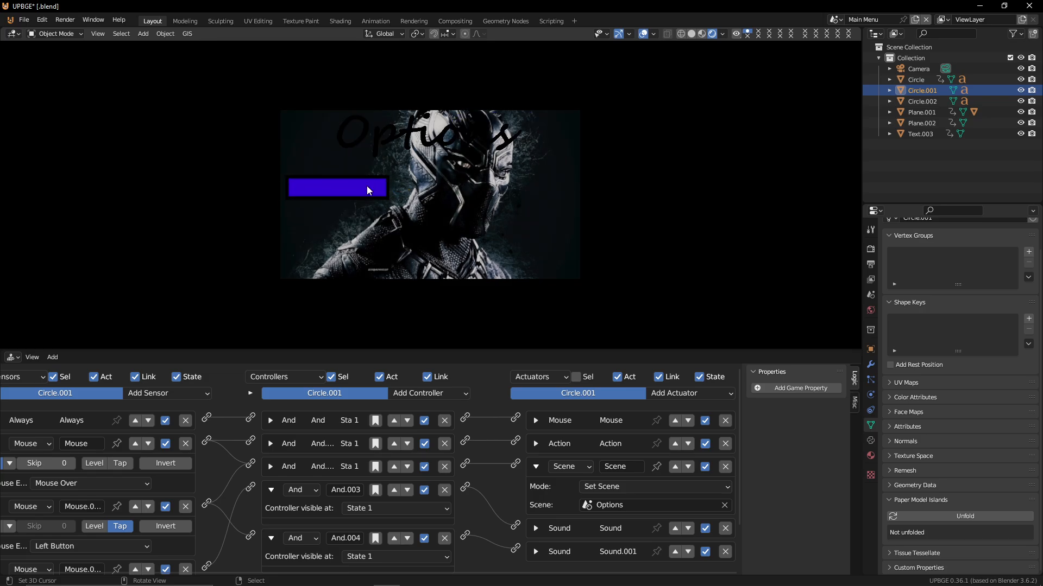
{"action": "left_click", "coordinate": [367, 185]}
{"action": "left_click", "coordinate": [390, 189]}
{"action": "left_click", "coordinate": [375, 202]}
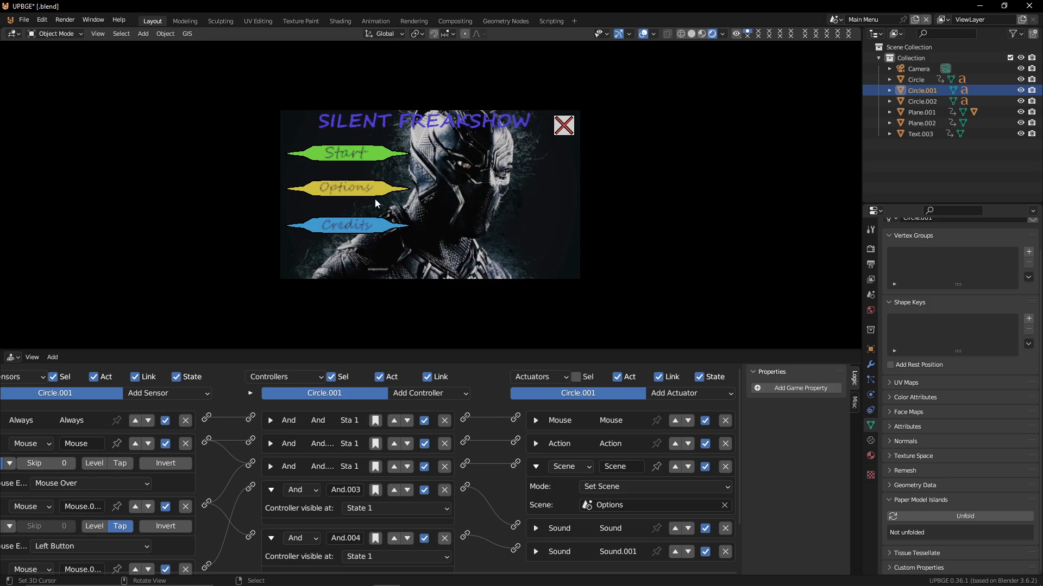
{"action": "left_click", "coordinate": [373, 189]}
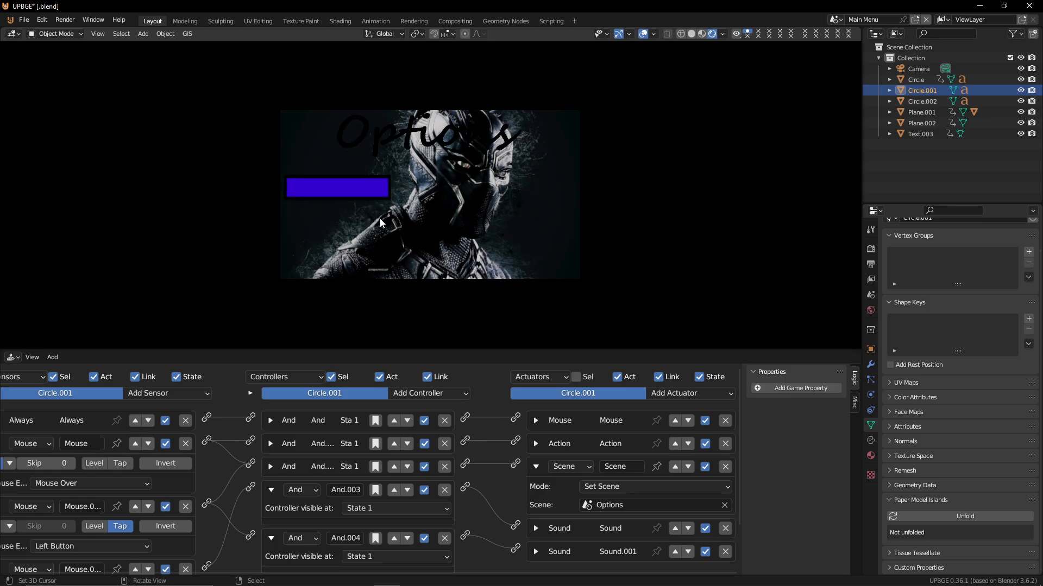
{"action": "left_click", "coordinate": [371, 191]}
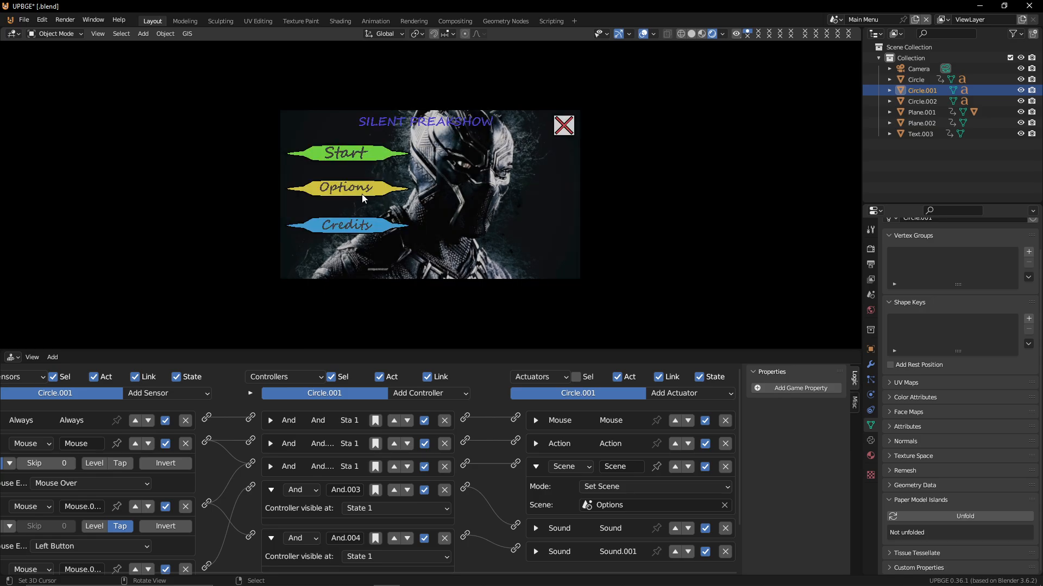
{"action": "left_click", "coordinate": [361, 194]}
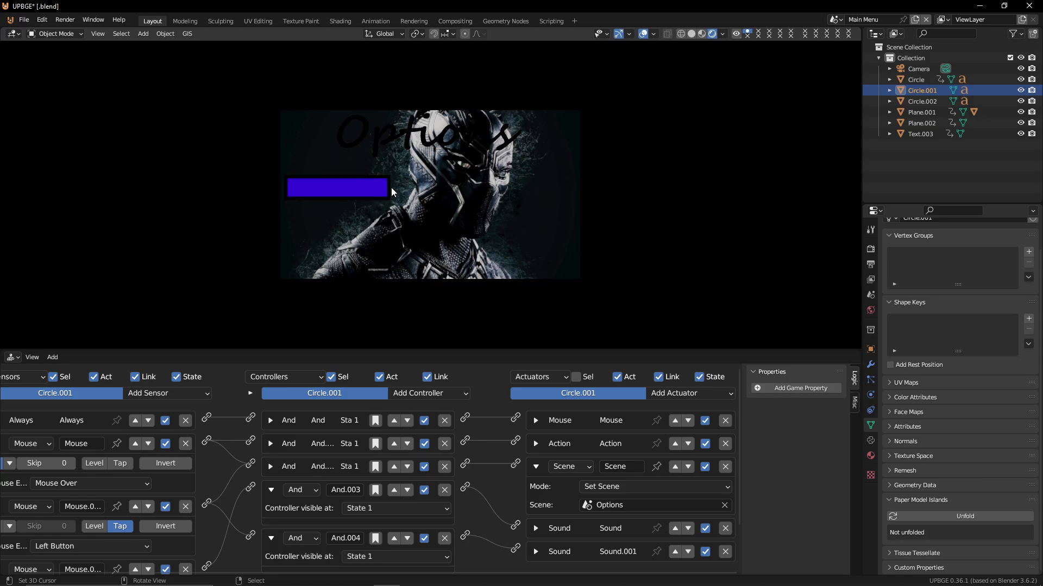
{"action": "left_click", "coordinate": [387, 187]}
{"action": "left_click", "coordinate": [388, 187]}
{"action": "left_click", "coordinate": [363, 187]}
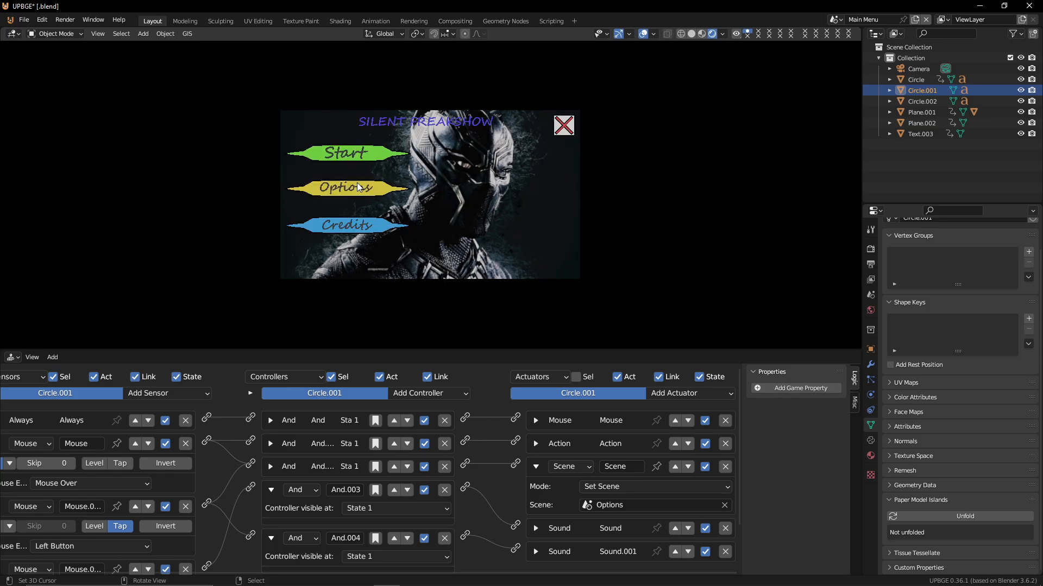
{"action": "left_click", "coordinate": [348, 185]}
{"action": "left_click", "coordinate": [339, 185]}
{"action": "left_click", "coordinate": [339, 182]}
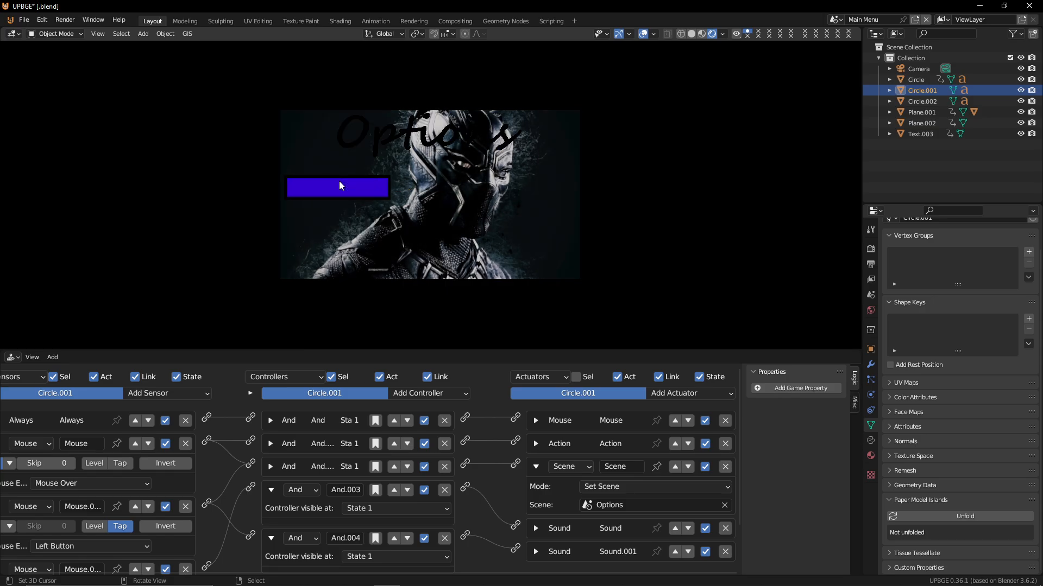
{"action": "left_click", "coordinate": [339, 182]}
{"action": "left_click", "coordinate": [339, 182]}
{"action": "left_click", "coordinate": [339, 182]}
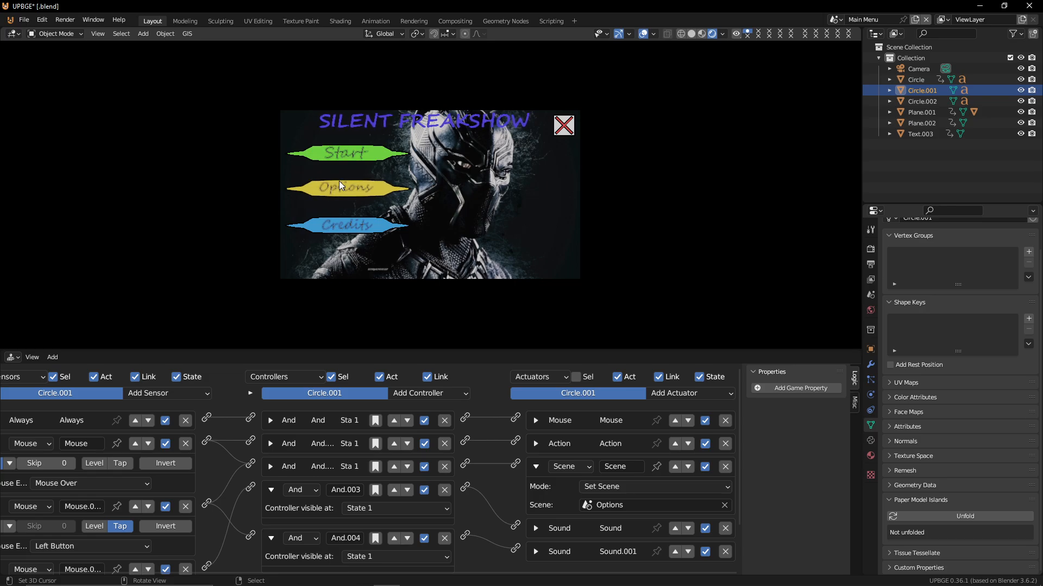
{"action": "left_click", "coordinate": [345, 189]}
{"action": "left_click", "coordinate": [345, 189]}
{"action": "left_click", "coordinate": [346, 189]}
{"action": "left_click", "coordinate": [400, 189]}
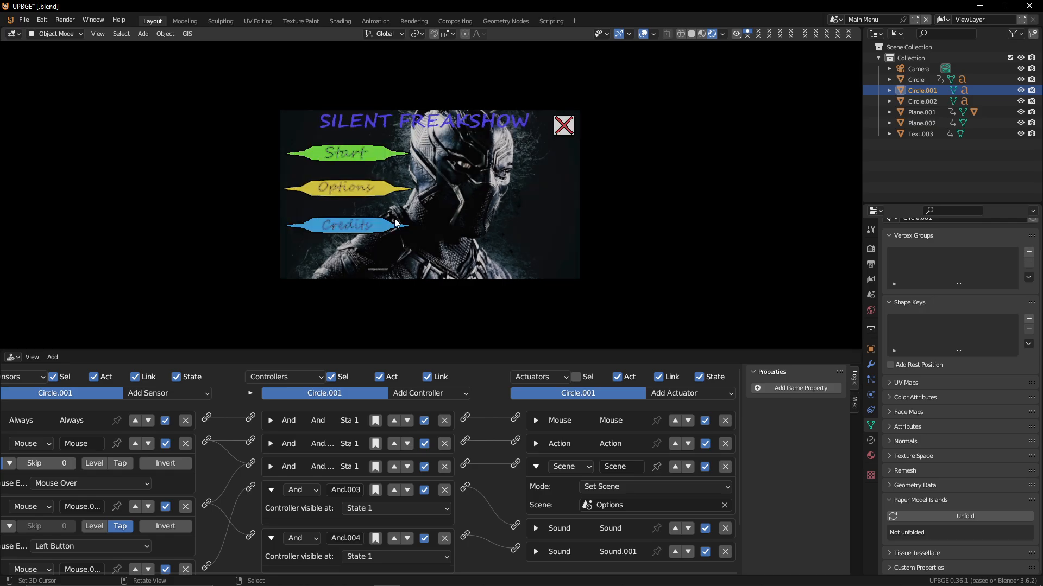
{"action": "left_click", "coordinate": [373, 189]}
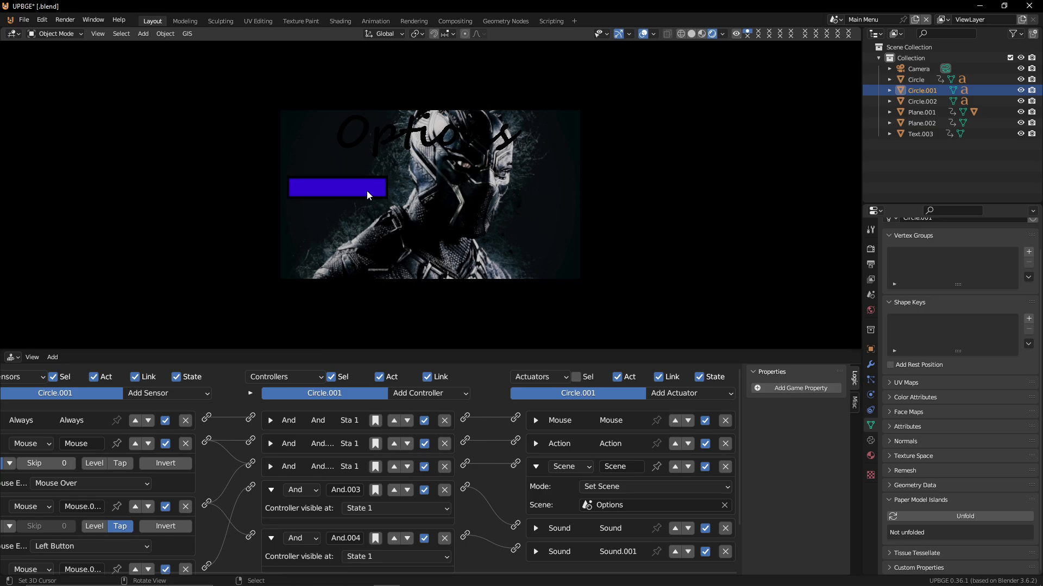
{"action": "left_click", "coordinate": [366, 191]}
{"action": "left_click", "coordinate": [368, 190]}
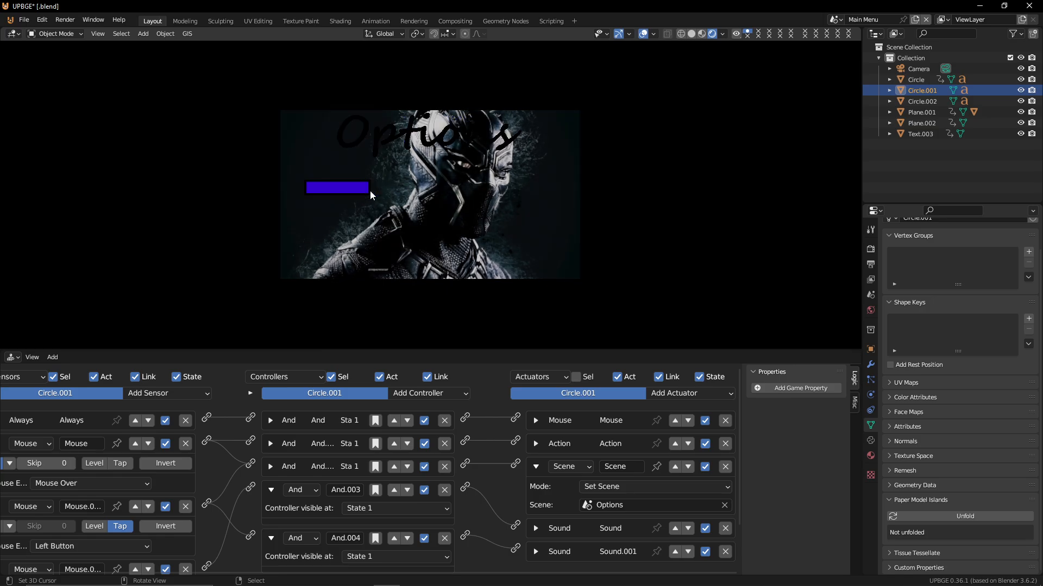
{"action": "left_click", "coordinate": [368, 189]}
{"action": "left_click", "coordinate": [371, 193]}
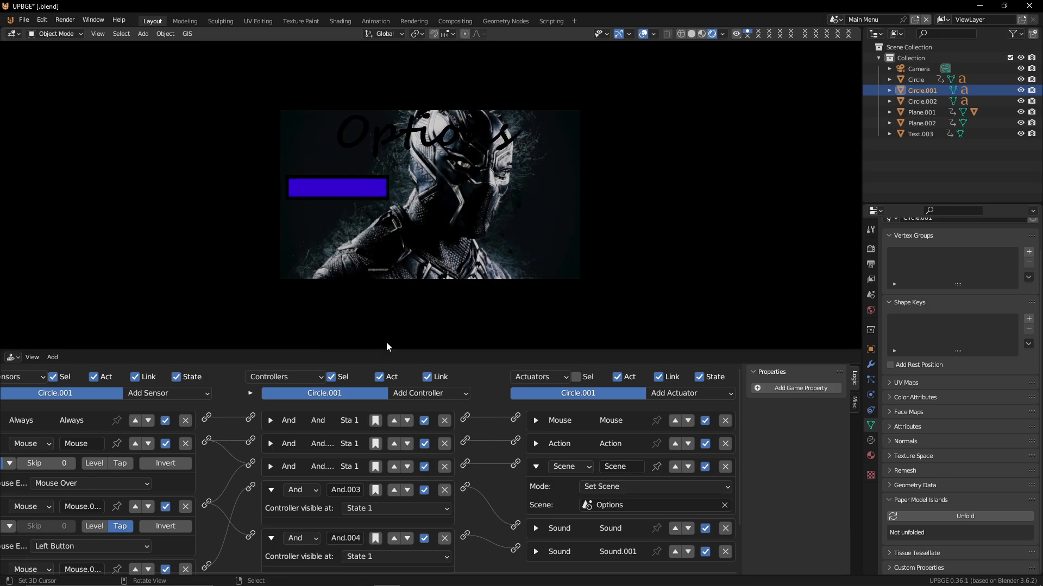
{"action": "key", "text": "Escape"}
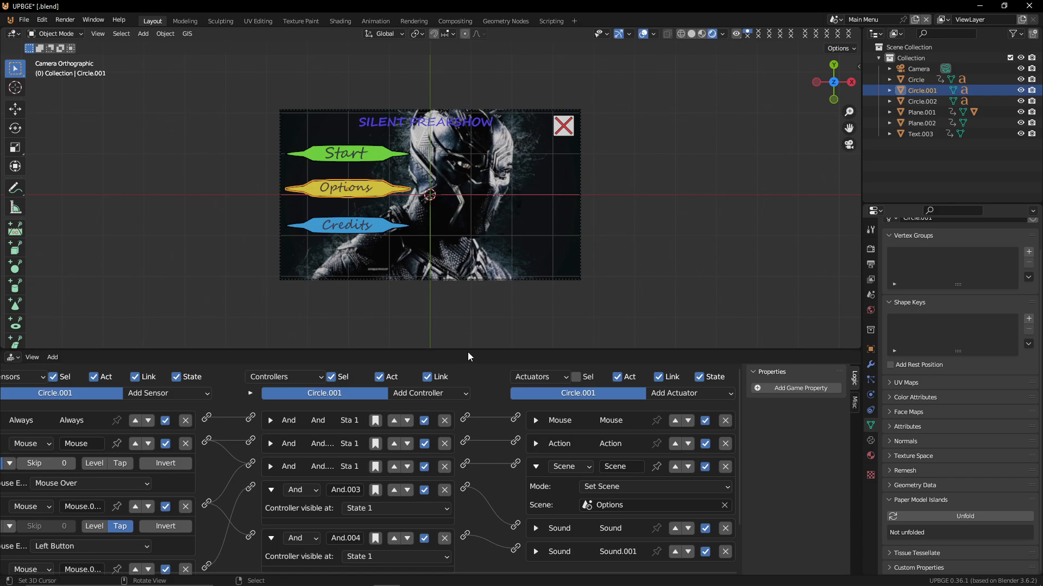
Enlarge the logic editor and inspect the Options button's first Sound actuator settings
{"action": "left_click_drag", "start_coordinate": [467, 350], "coordinate": [468, 122]}
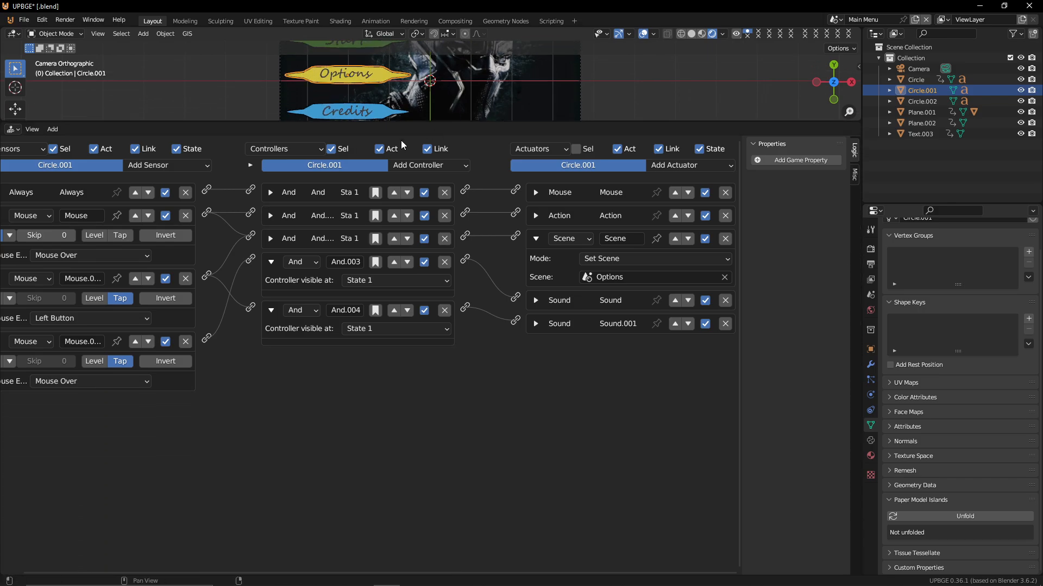
{"action": "middle_click_drag", "start_coordinate": [292, 360], "coordinate": [311, 360]}
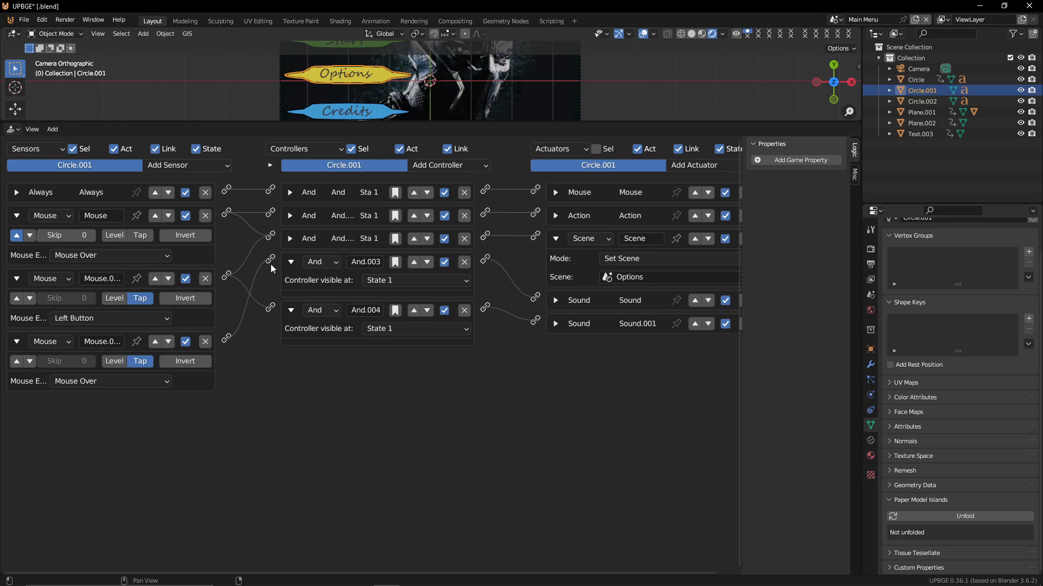
{"action": "left_click", "coordinate": [555, 299]}
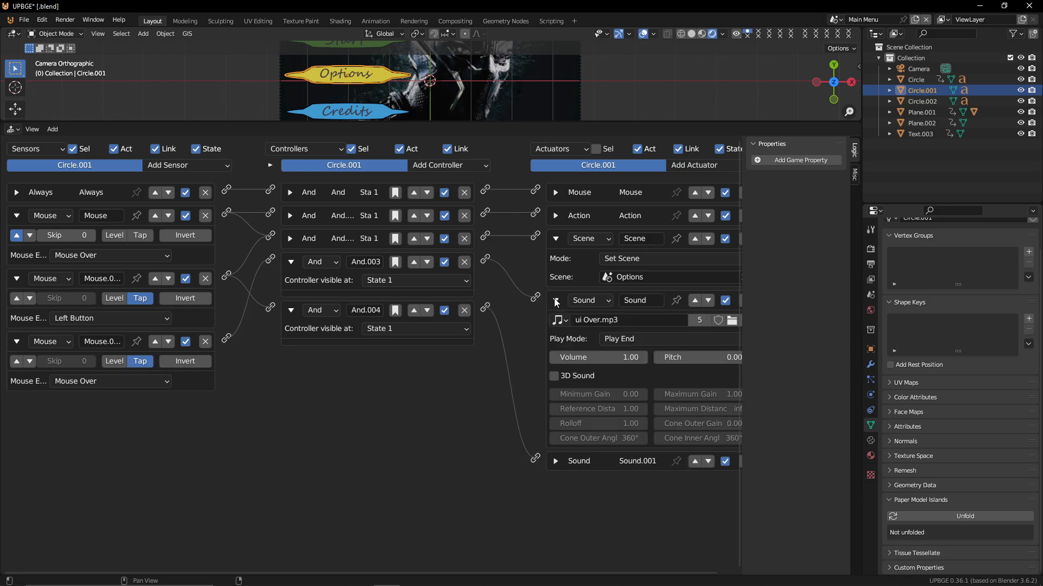
{"action": "left_click", "coordinate": [554, 299]}
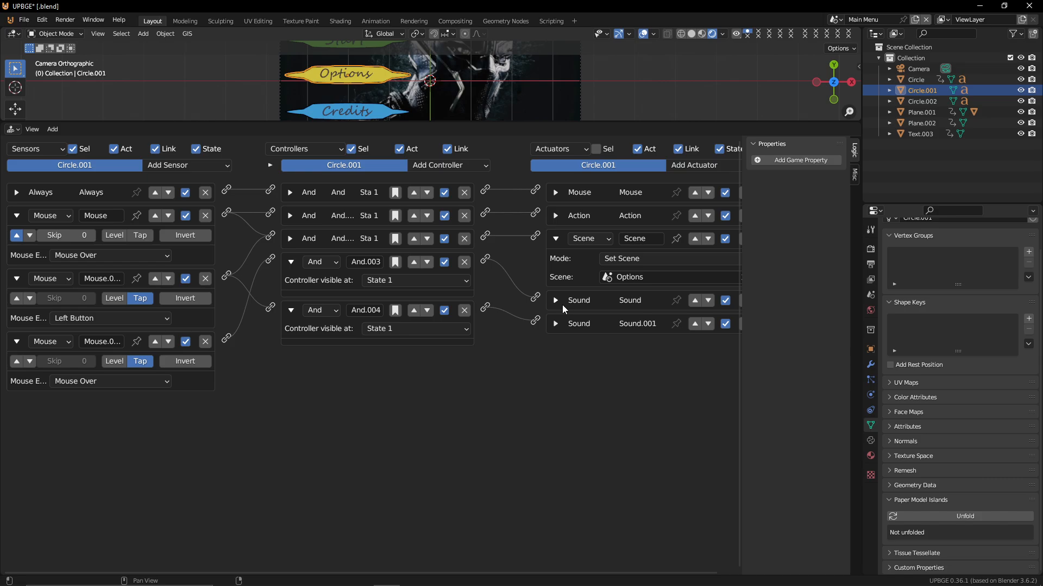
Replace the And.004 controller by linking the third mouse sensor straight to the Sound.001 actuator, then wire the second mouse sensor to the new controller
{"action": "left_click_drag", "start_coordinate": [508, 303], "coordinate": [513, 324], "text": "ctrl"}
{"action": "left_click", "coordinate": [465, 311]}
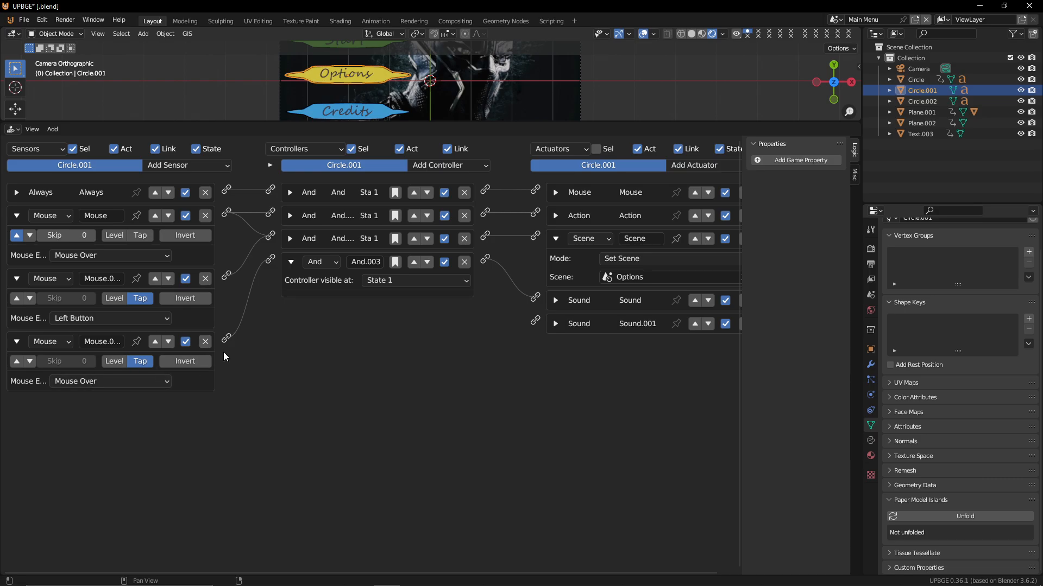
{"action": "left_click_drag", "start_coordinate": [227, 338], "coordinate": [530, 322]}
{"action": "left_click_drag", "start_coordinate": [227, 338], "coordinate": [534, 323]}
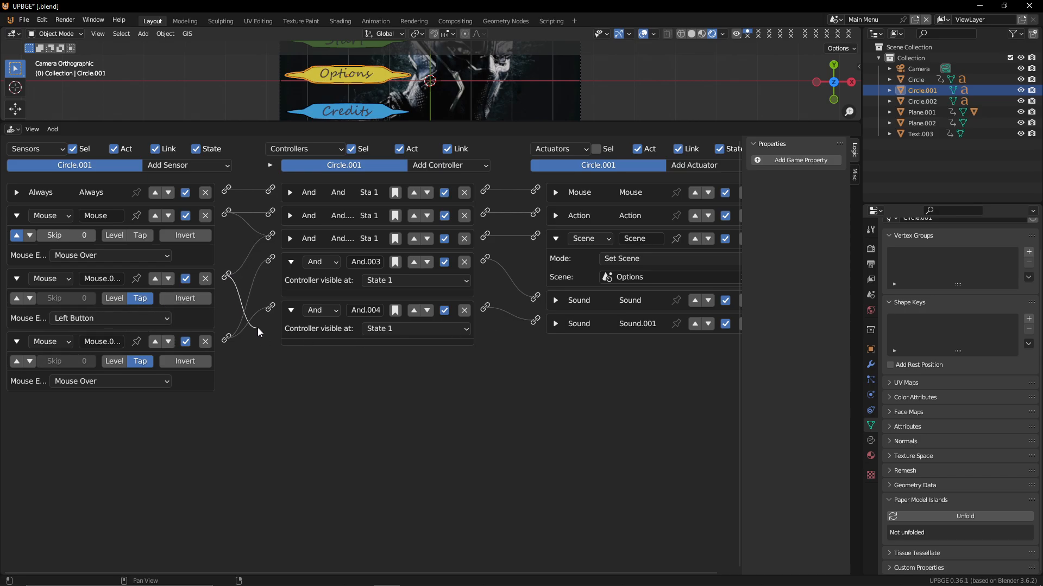
{"action": "left_click_drag", "start_coordinate": [226, 275], "coordinate": [270, 308]}
Enlarge the 3D viewport and play the game, selecting the Options button to test the scene switch
{"action": "left_click_drag", "start_coordinate": [443, 122], "coordinate": [443, 416]}
{"action": "scroll", "coordinate": [434, 233], "scroll_direction": "up", "scroll_amount": 2}
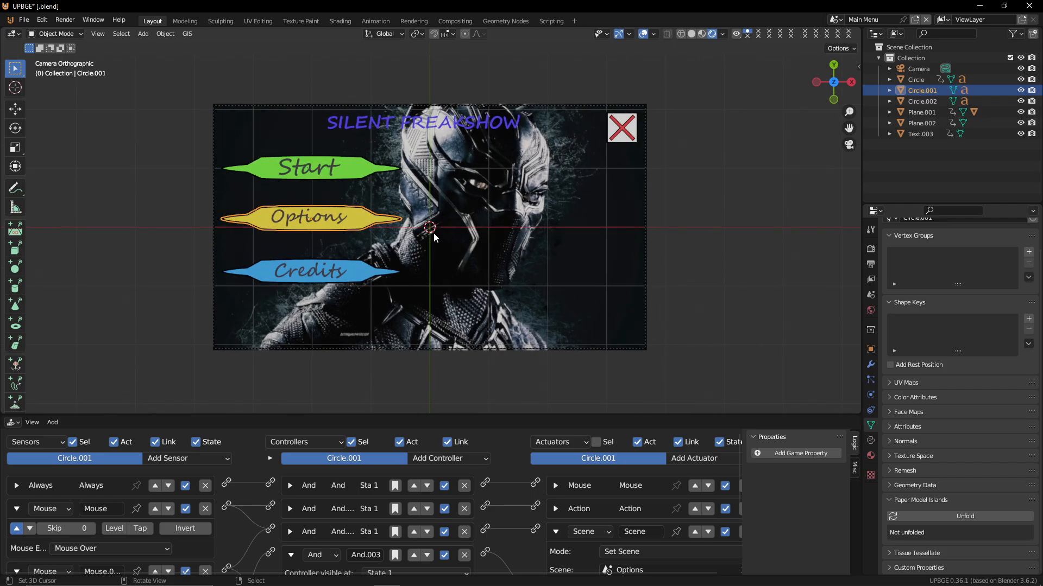
{"action": "key", "text": "p"}
{"action": "left_click", "coordinate": [373, 220]}
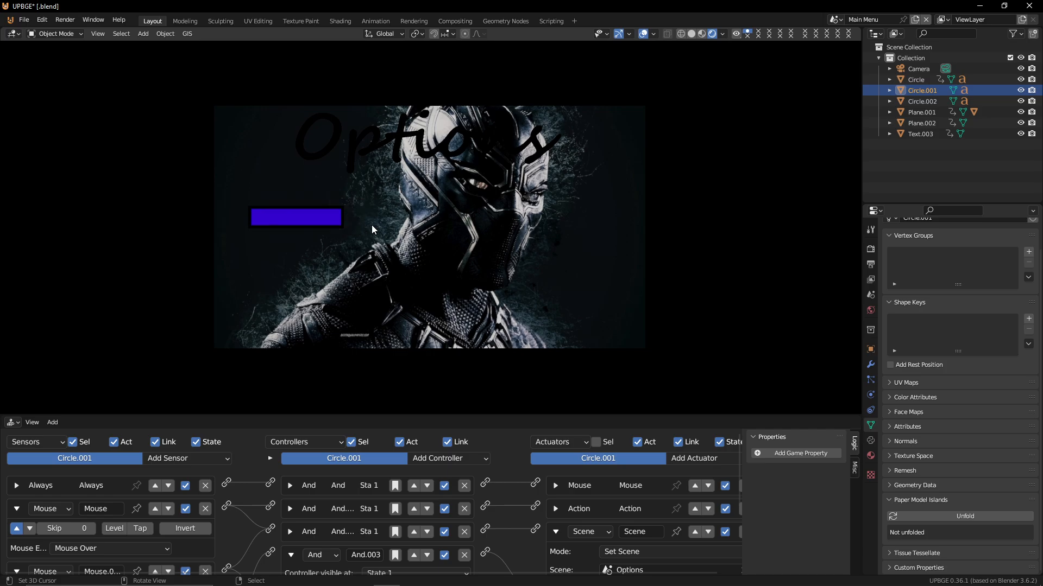
{"action": "key", "text": "Escape"}
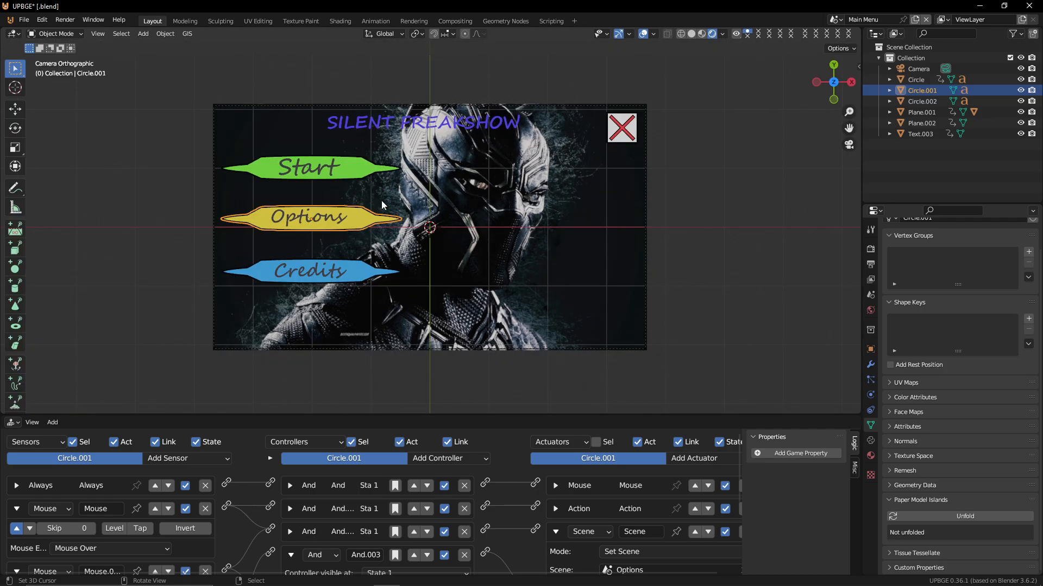
Switch to the Options scene
{"action": "left_click", "coordinate": [839, 20]}
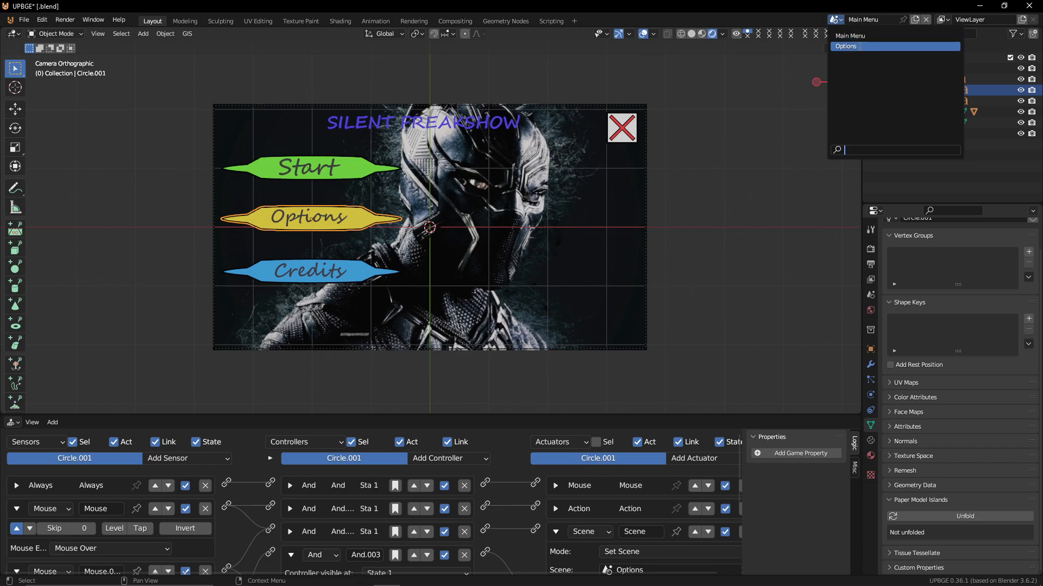
{"action": "left_click", "coordinate": [863, 47]}
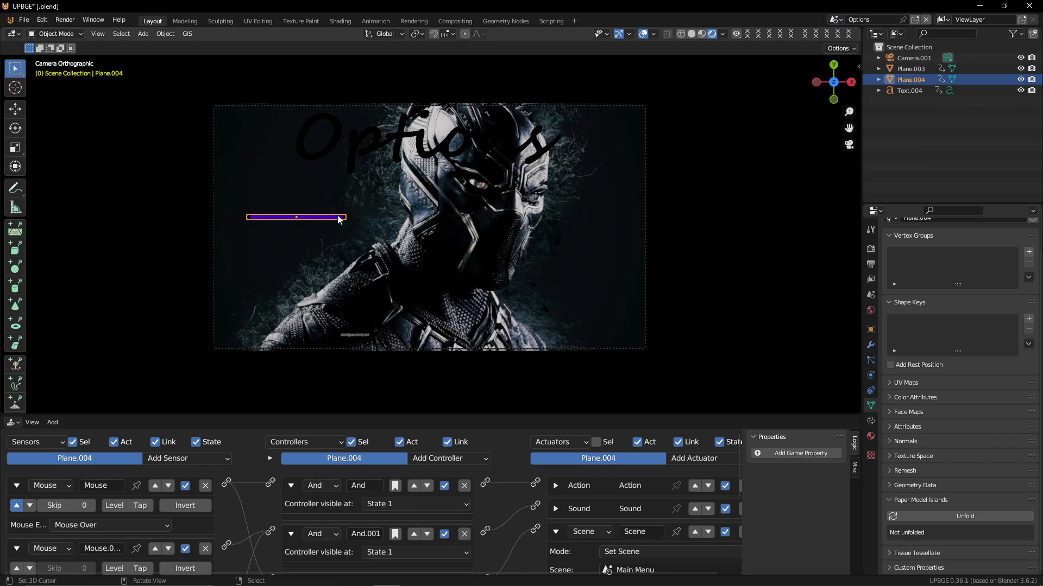
{"action": "key", "text": "Tab"}
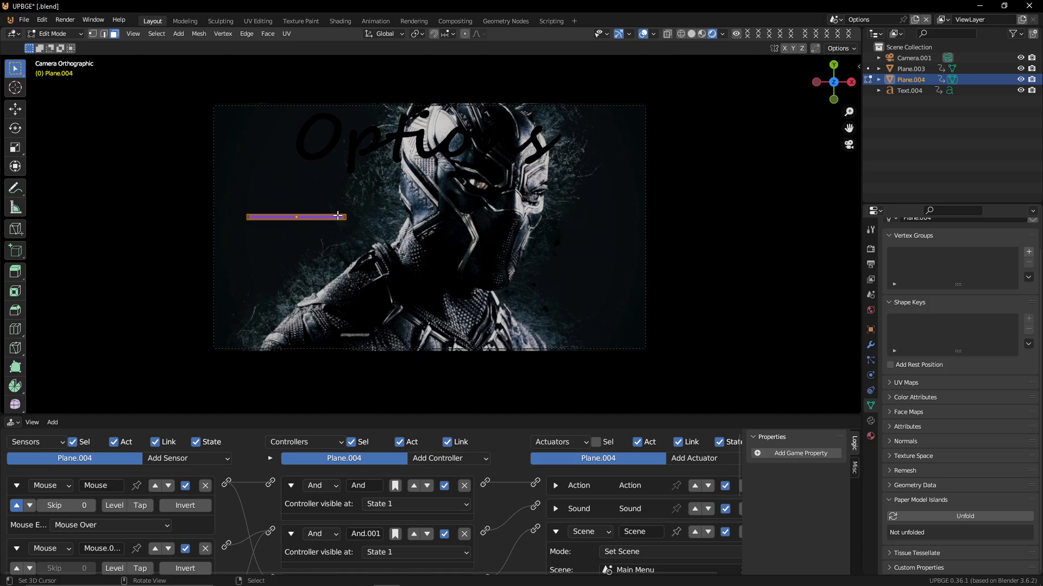
{"action": "key", "text": "ctrl+z"}
{"action": "key", "text": "ctrl+z"}
Turn off the positive pulse mode on the back button's Mouse Over sensor
{"action": "left_click_drag", "start_coordinate": [554, 415], "coordinate": [546, 227]}
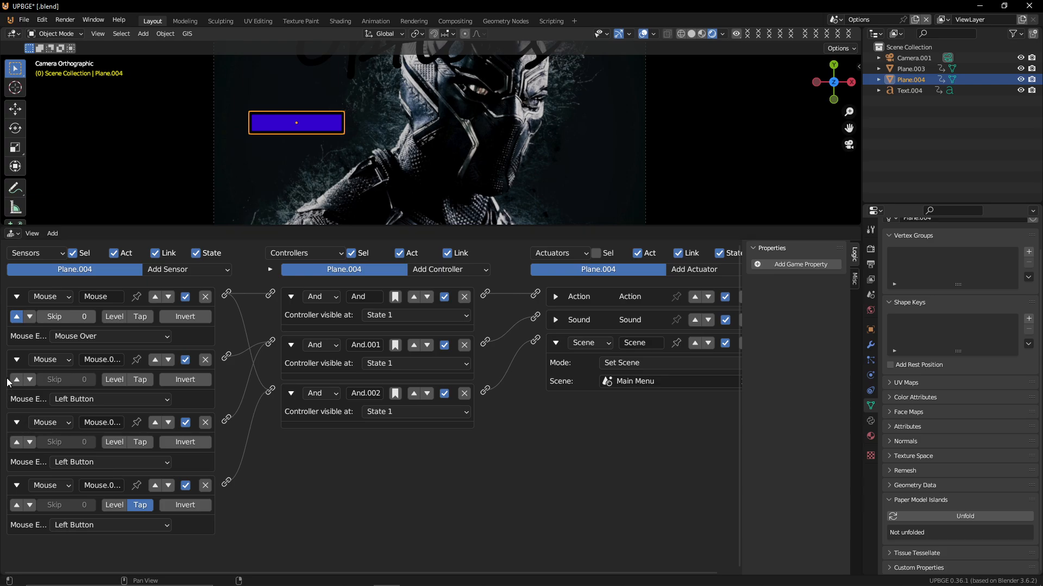
{"action": "left_click", "coordinate": [18, 318]}
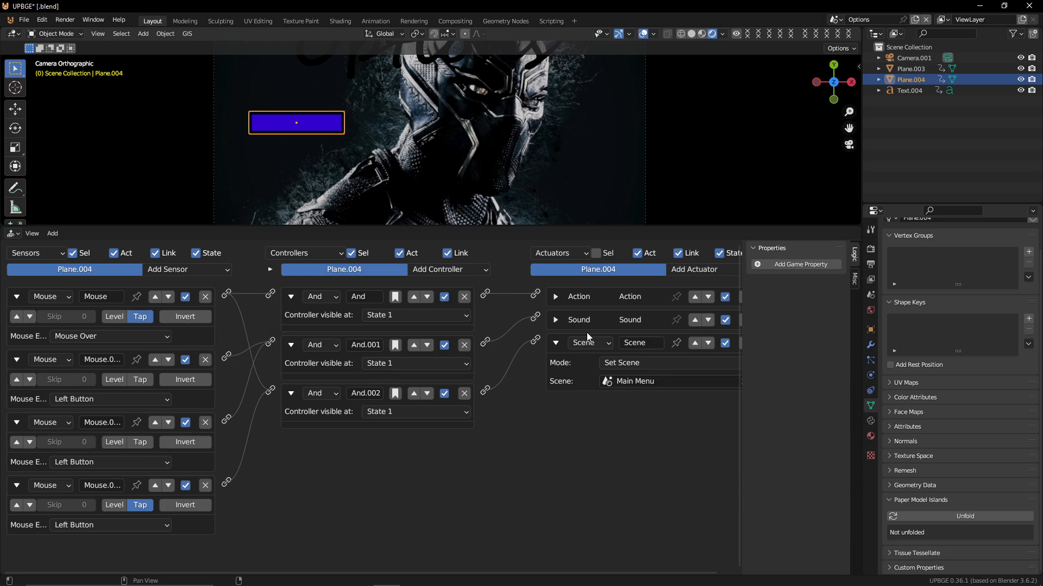
Expand the Action actuator and play the game to test the button hover
{"action": "left_click", "coordinate": [556, 296]}
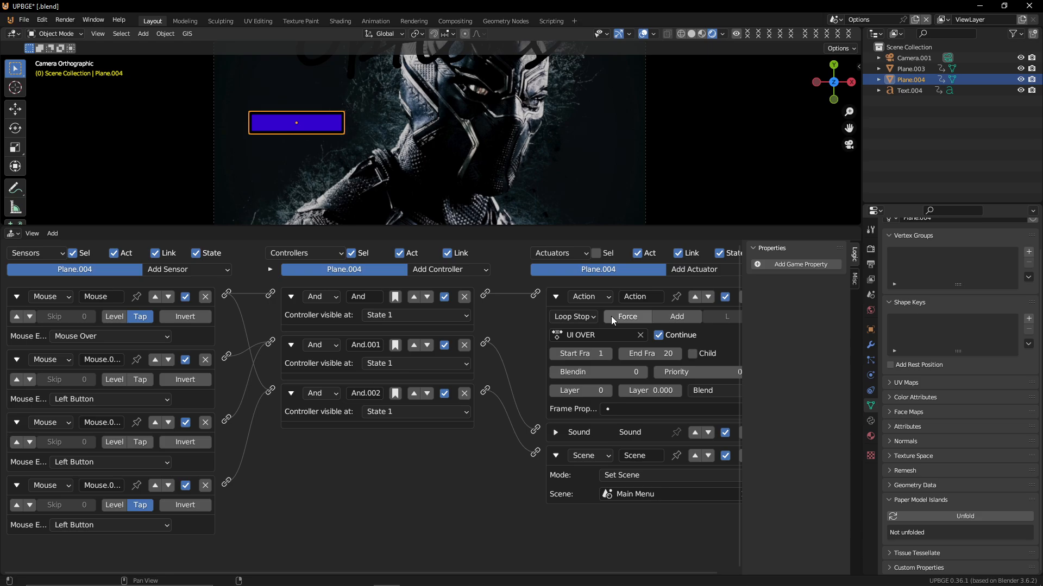
{"action": "key", "text": "p"}
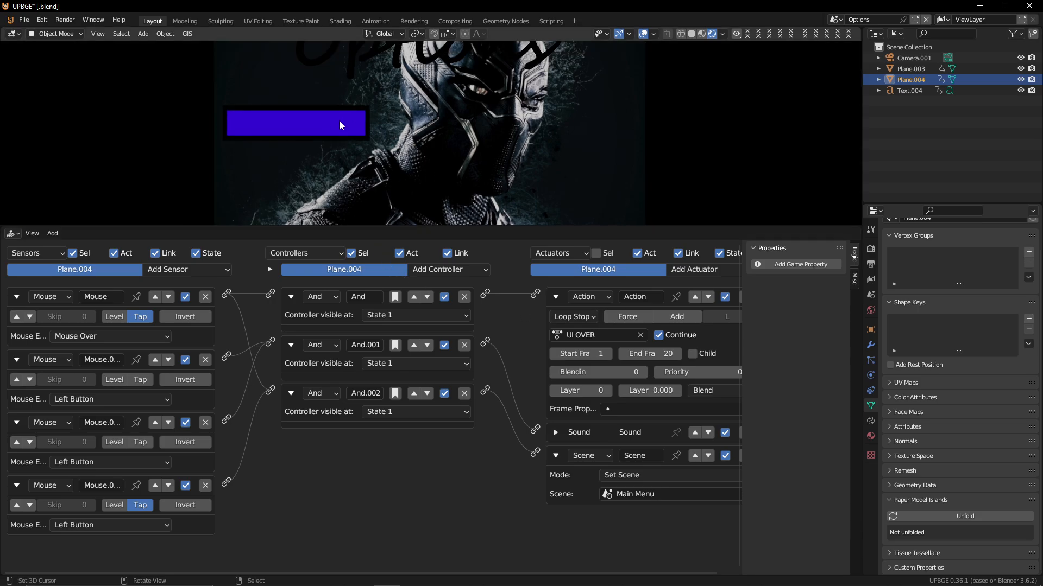
{"action": "key", "text": "Escape"}
Try the Action actuator with Loop End play mode, test it, and set it back to Loop Stop
{"action": "left_click", "coordinate": [577, 315]}
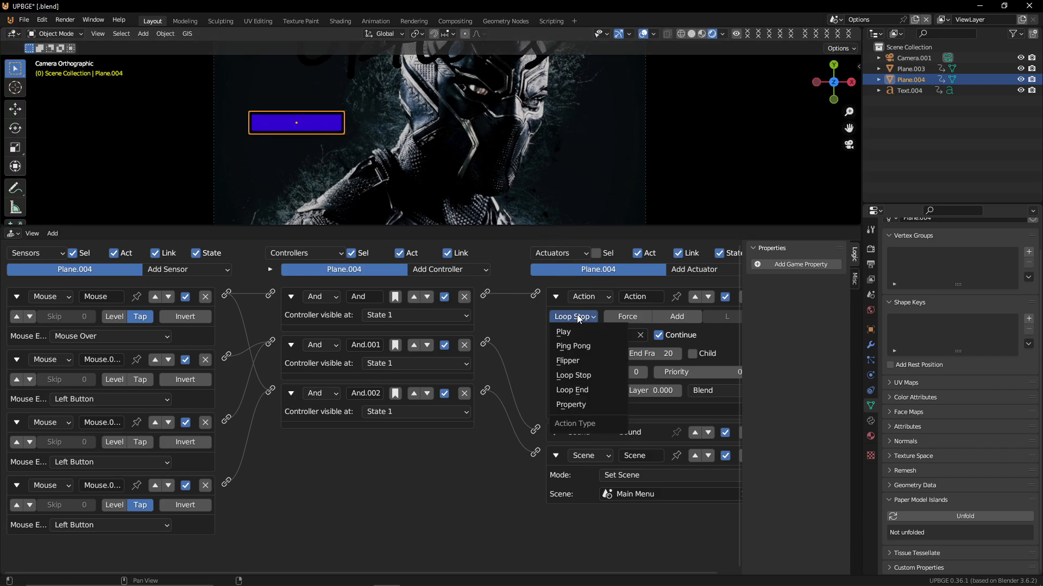
{"action": "left_click", "coordinate": [603, 386]}
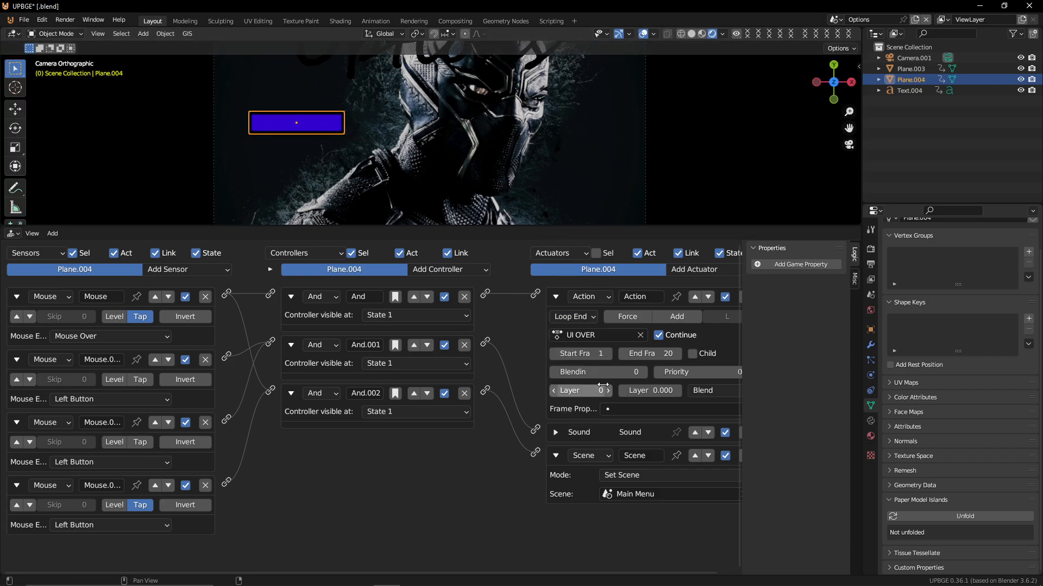
{"action": "key", "text": "p"}
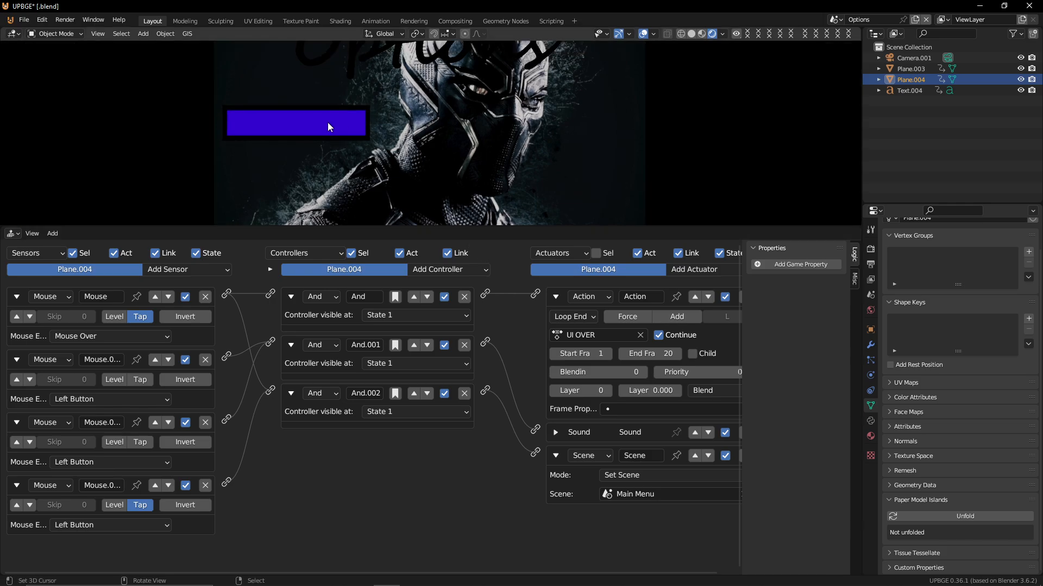
{"action": "key", "text": "Escape"}
{"action": "left_click", "coordinate": [577, 316]}
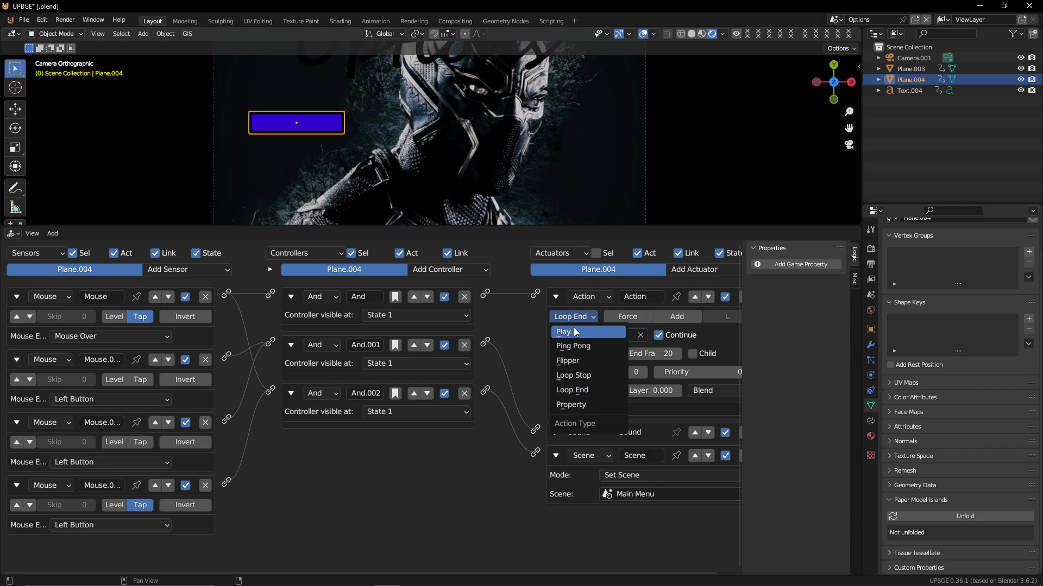
{"action": "left_click", "coordinate": [599, 374]}
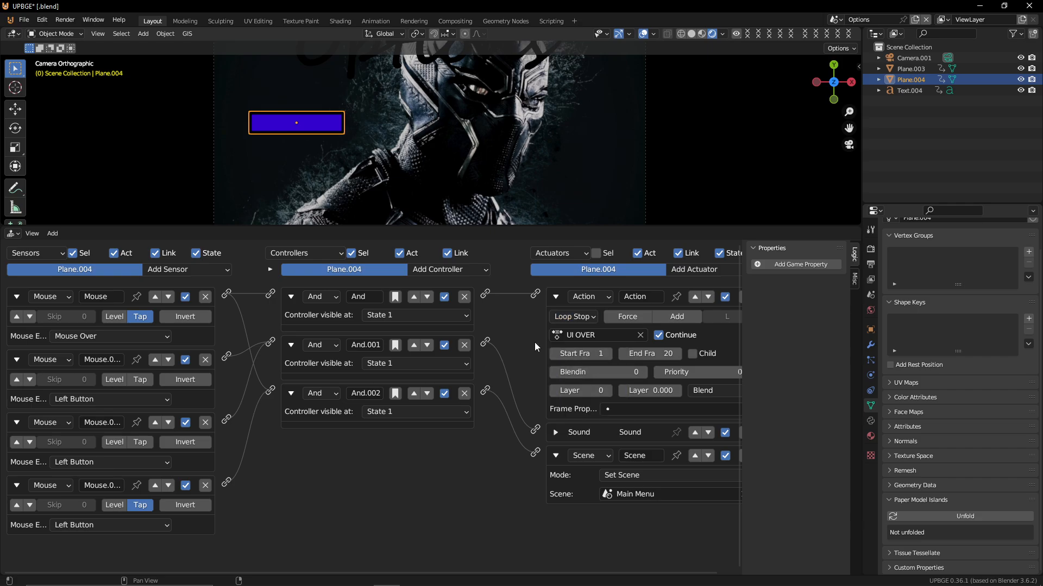
Collapse the sensor bricks and link the Mouse sensor to the And.001 controller
{"action": "left_click", "coordinate": [18, 298]}
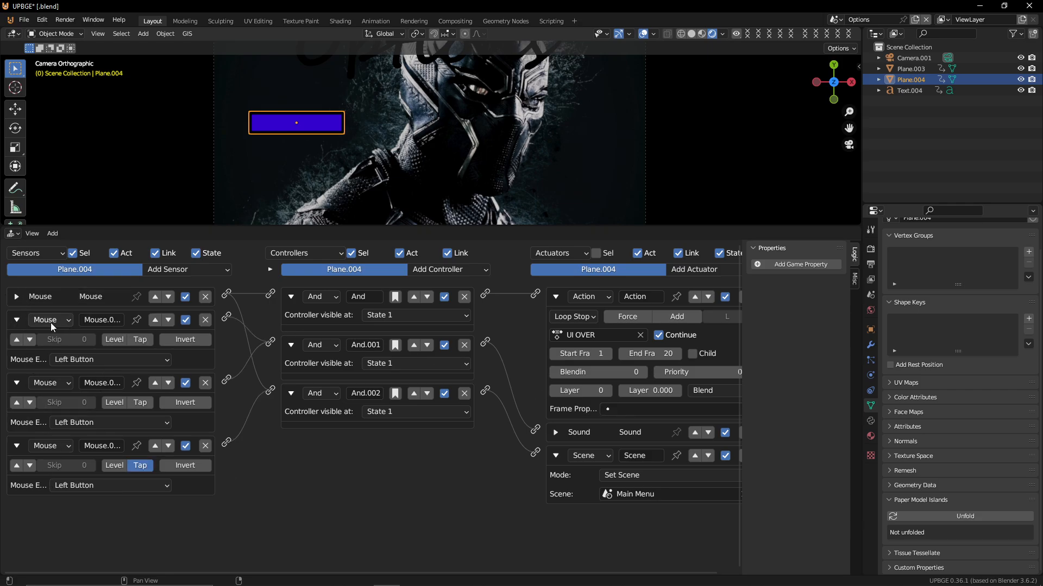
{"action": "left_click_drag", "start_coordinate": [16, 321], "coordinate": [17, 366]}
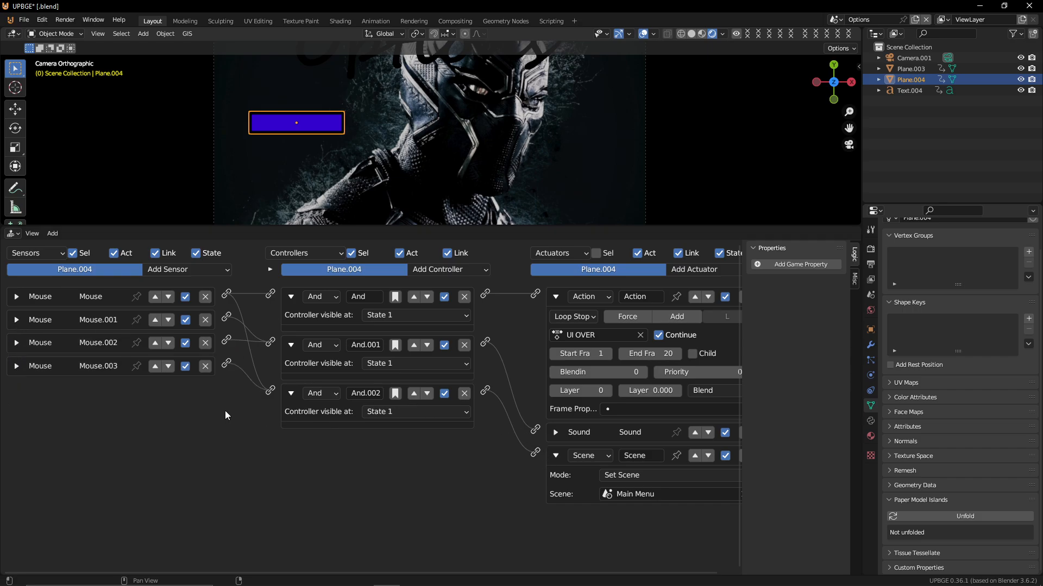
{"action": "mouse_move", "coordinate": [237, 299]}
{"action": "left_mouse_down", "text": "ctrl"}
{"action": "mouse_move", "coordinate": [231, 324]}
{"action": "mouse_move", "coordinate": [270, 342]}
{"action": "left_mouse_up", "text": "ctrl"}
Add a new Mouse sensor with the Mouse Over event and play the game to test it
{"action": "left_click", "coordinate": [188, 267]}
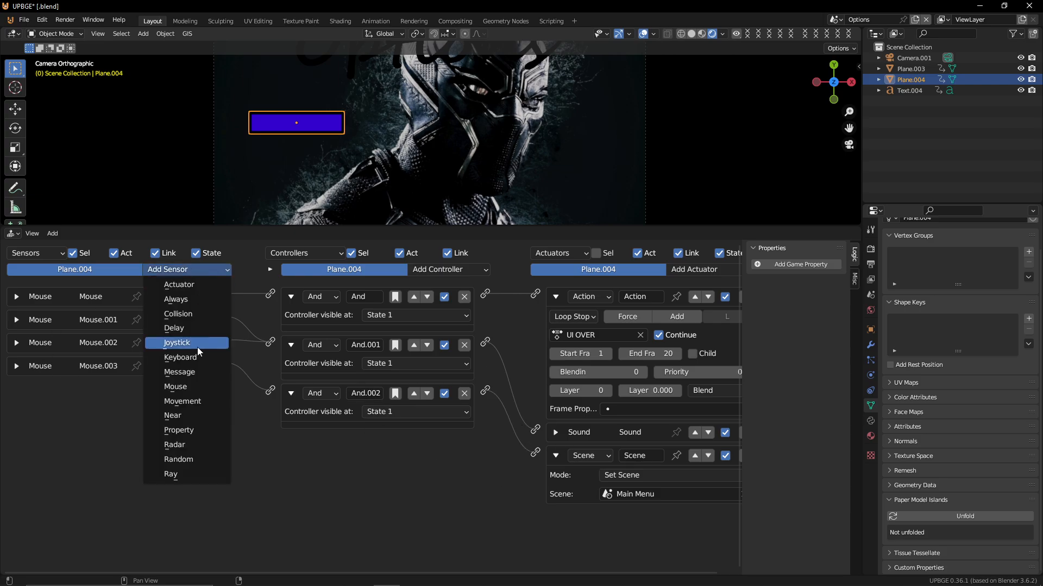
{"action": "left_click", "coordinate": [213, 387]}
{"action": "left_click", "coordinate": [114, 426]}
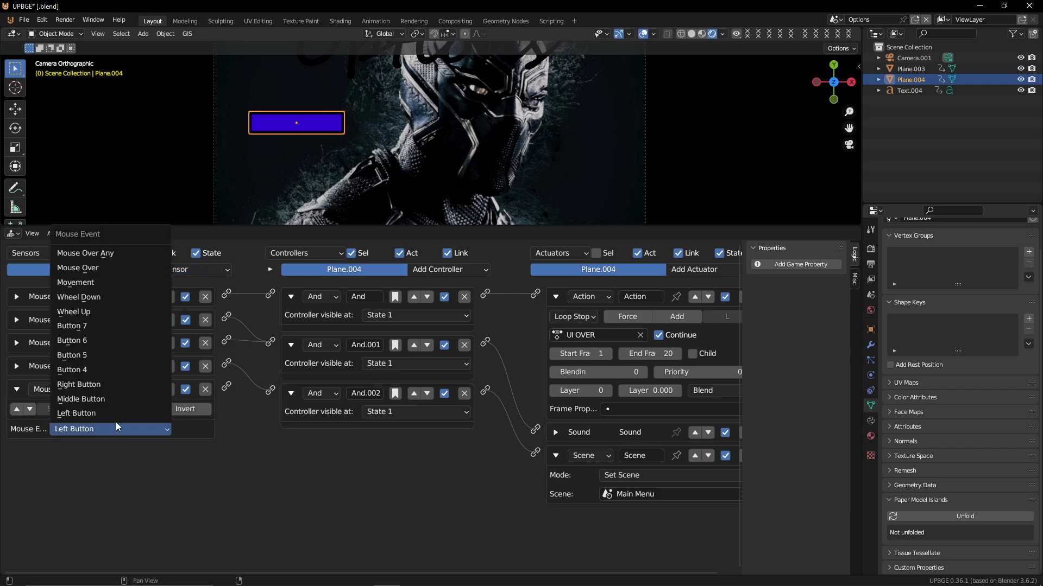
{"action": "left_click", "coordinate": [114, 269]}
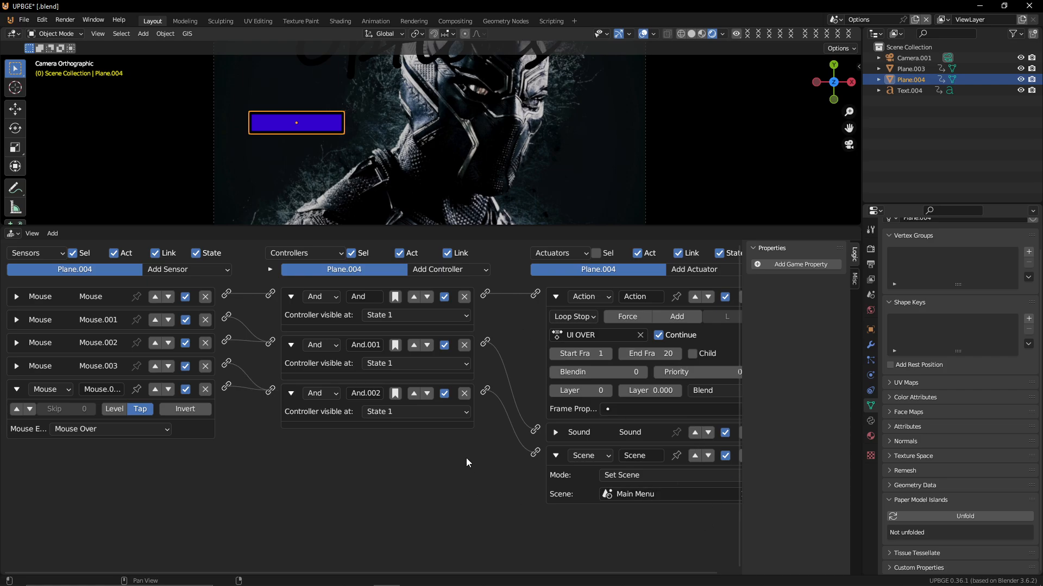
{"action": "key", "text": "p"}
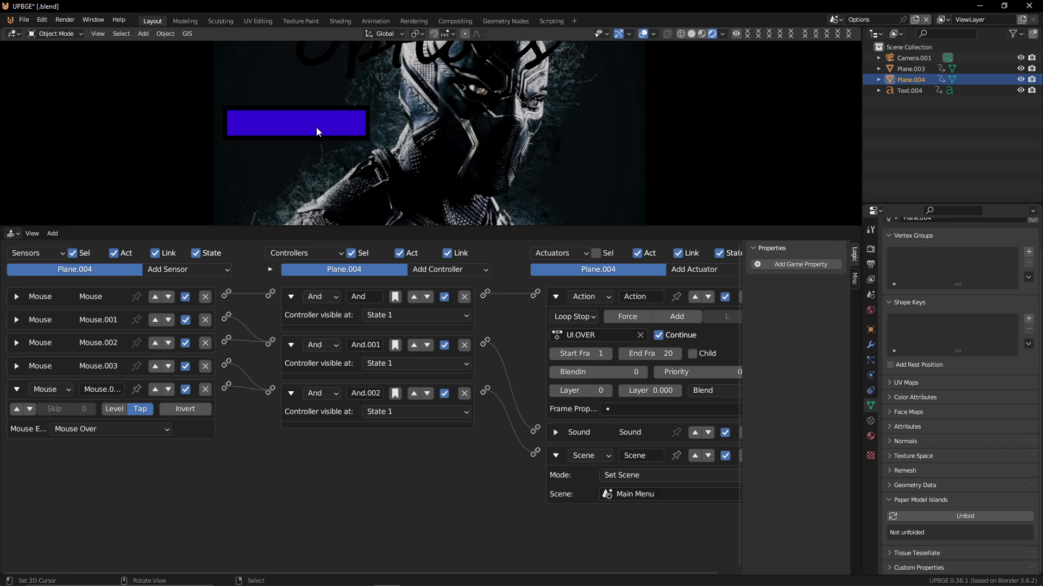
{"action": "key", "text": "Escape"}
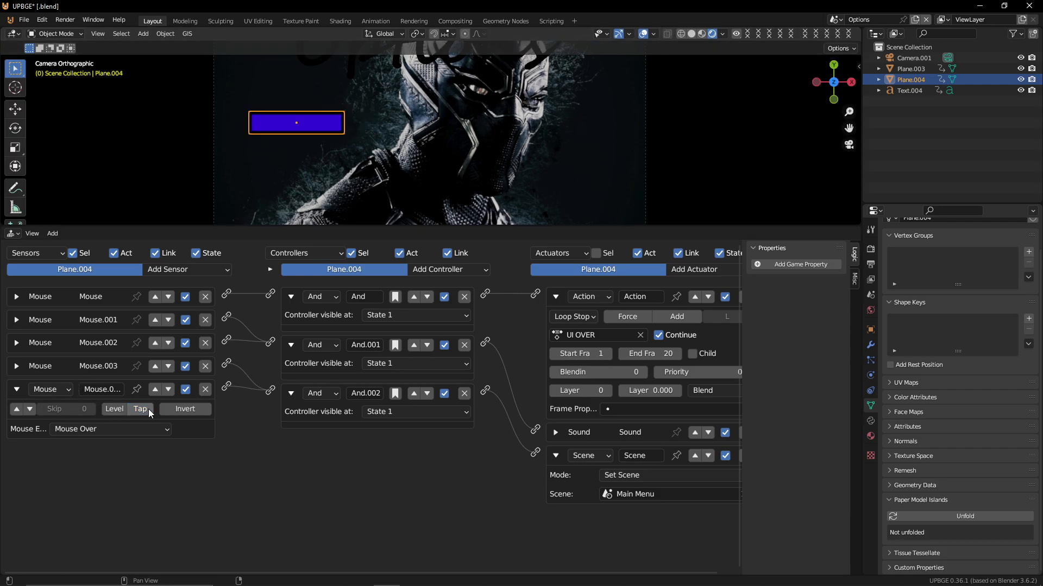
Move the new Mouse Over sensor up one slot and enable its positive pulse mode
{"action": "left_click", "coordinate": [133, 412]}
{"action": "left_click", "coordinate": [156, 389]}
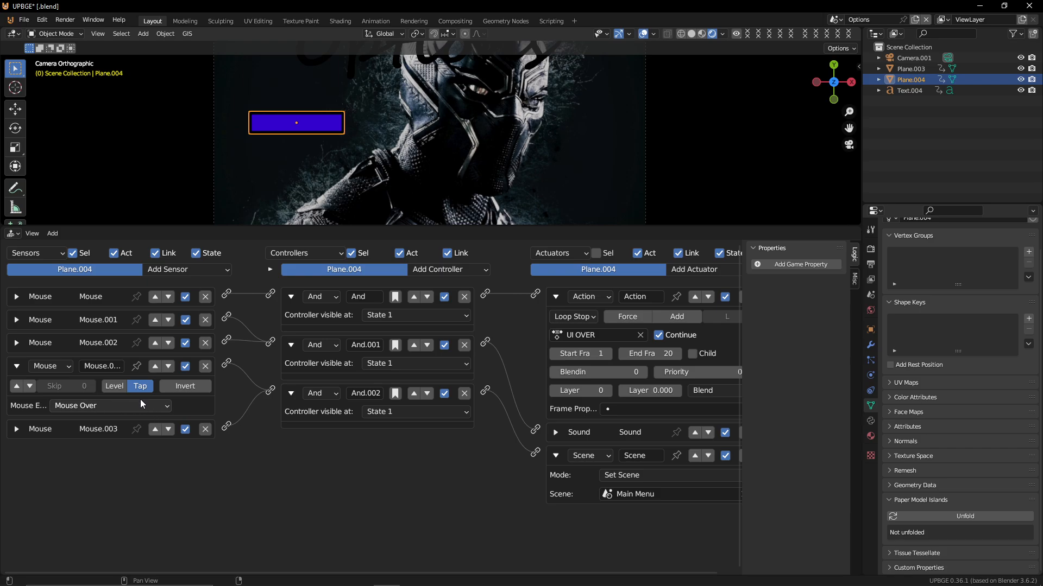
{"action": "left_click", "coordinate": [20, 386]}
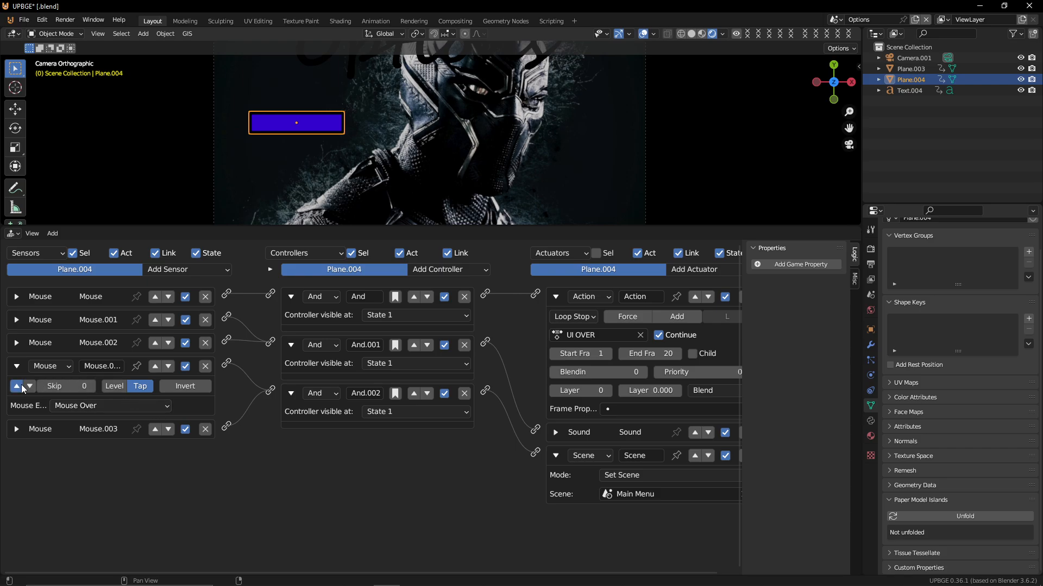
Disable Tap mode on the Mouse.003 left-button sensor
{"action": "left_click", "coordinate": [18, 429]}
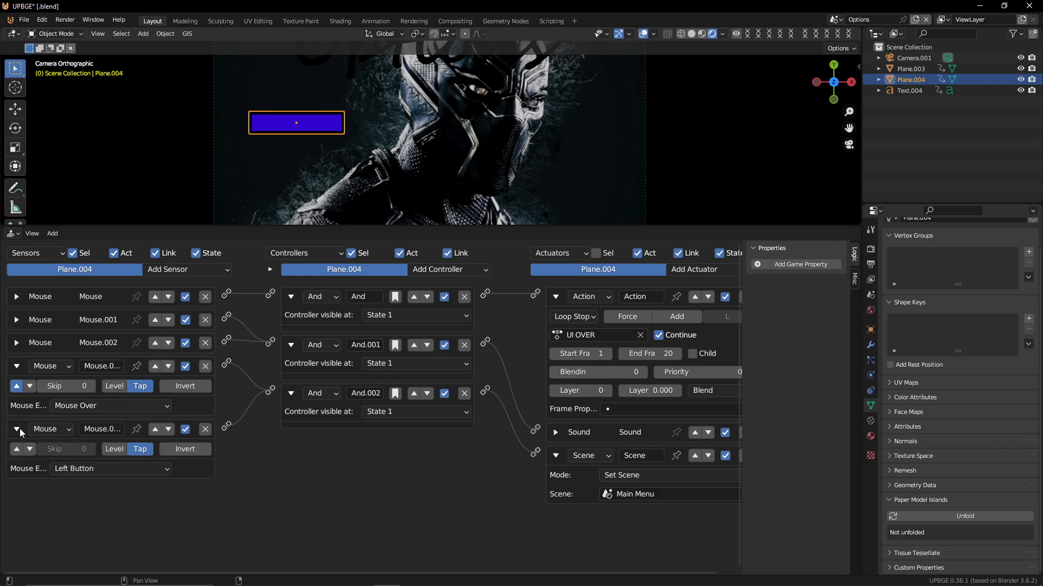
{"action": "left_click", "coordinate": [140, 449]}
Play the game and test switching between the Options and Main Menu scenes by hovering and clicking the buttons
{"action": "key", "text": "p"}
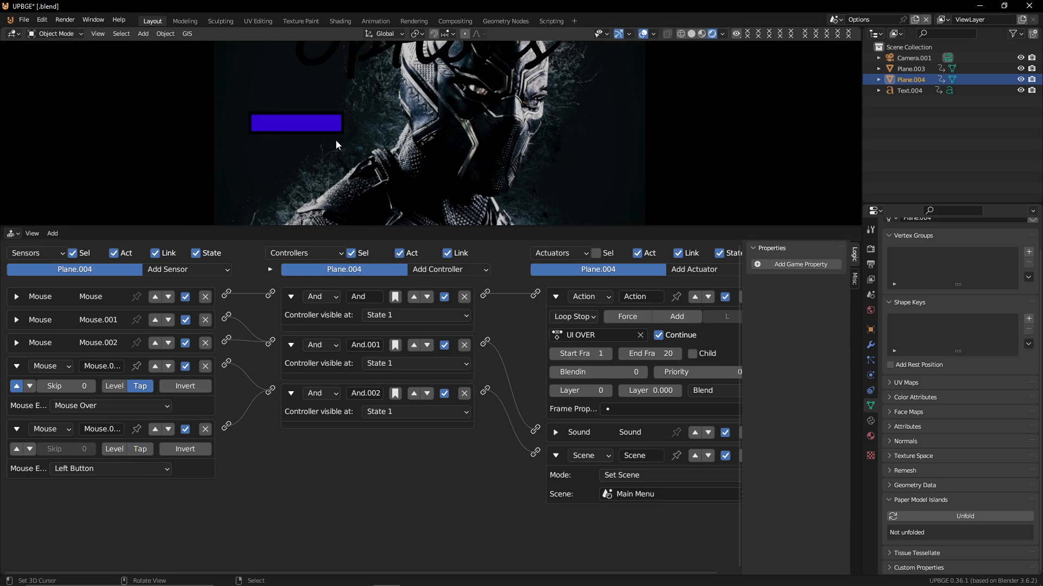
{"action": "left_click", "coordinate": [313, 130]}
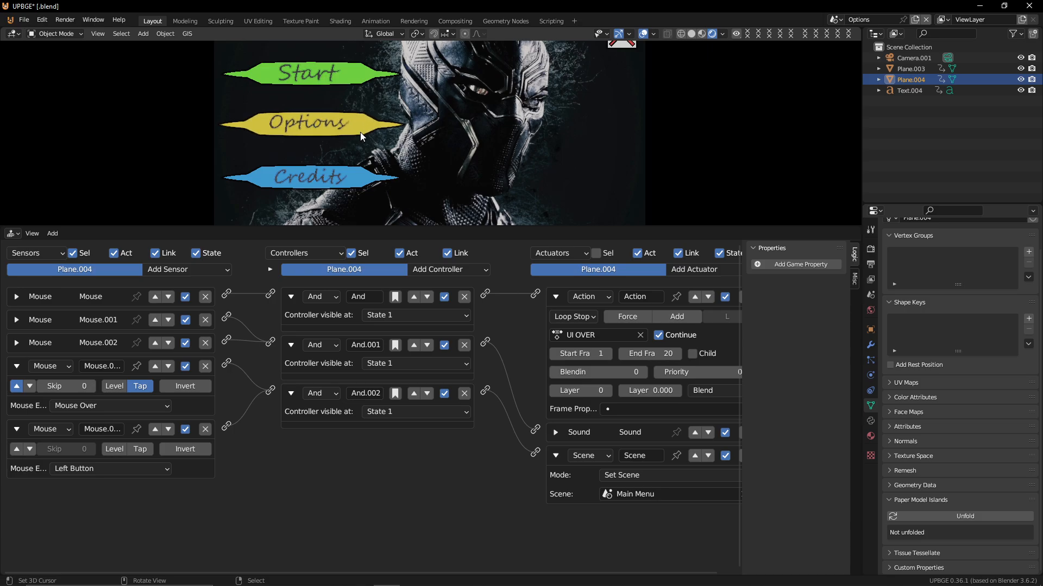
{"action": "left_click", "coordinate": [360, 132]}
{"action": "left_click", "coordinate": [295, 121]}
{"action": "left_click", "coordinate": [359, 121]}
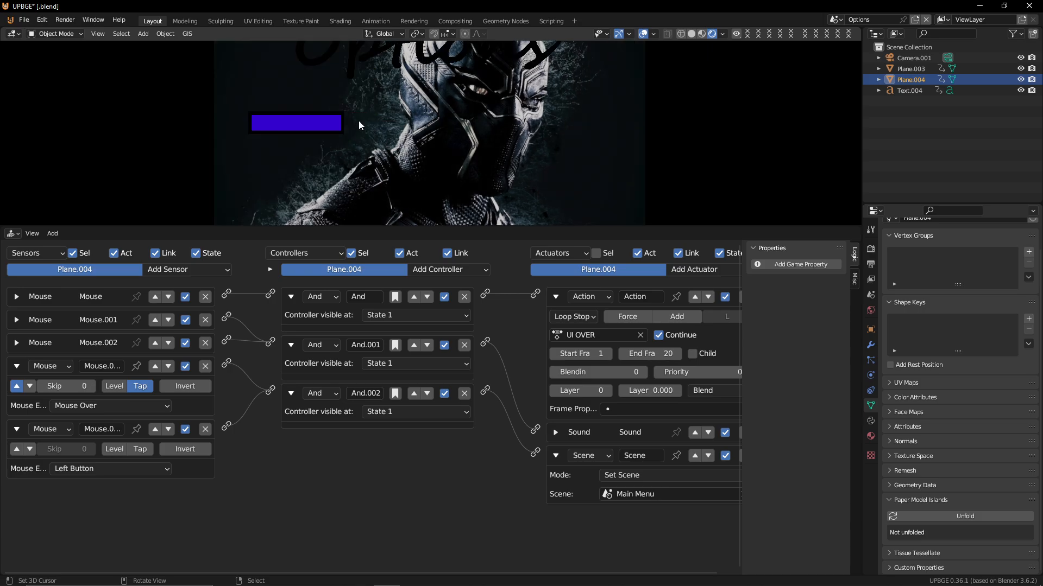
{"action": "left_click", "coordinate": [262, 135]}
{"action": "left_click", "coordinate": [263, 136]}
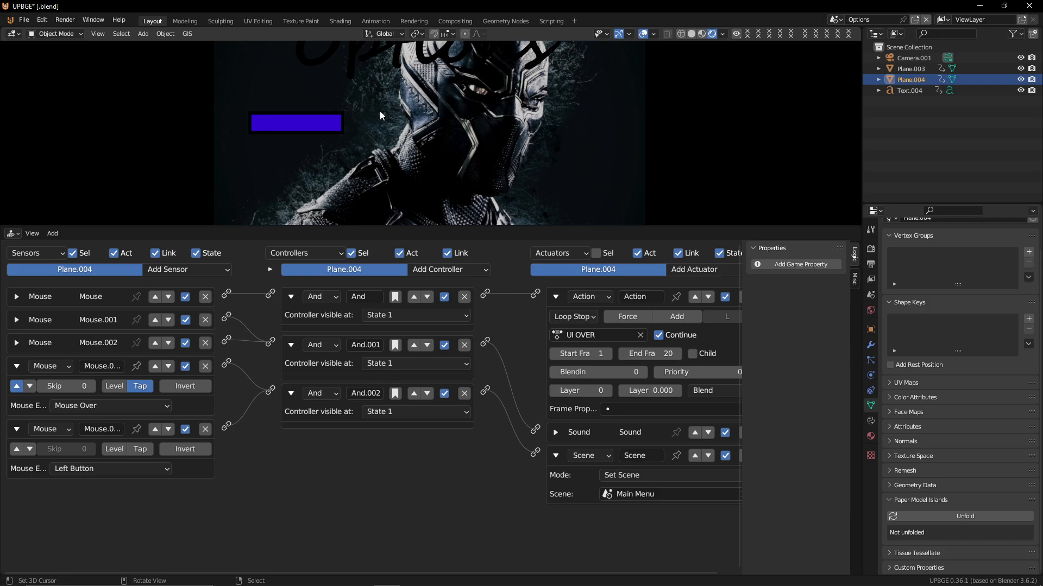
{"action": "left_click", "coordinate": [333, 110]}
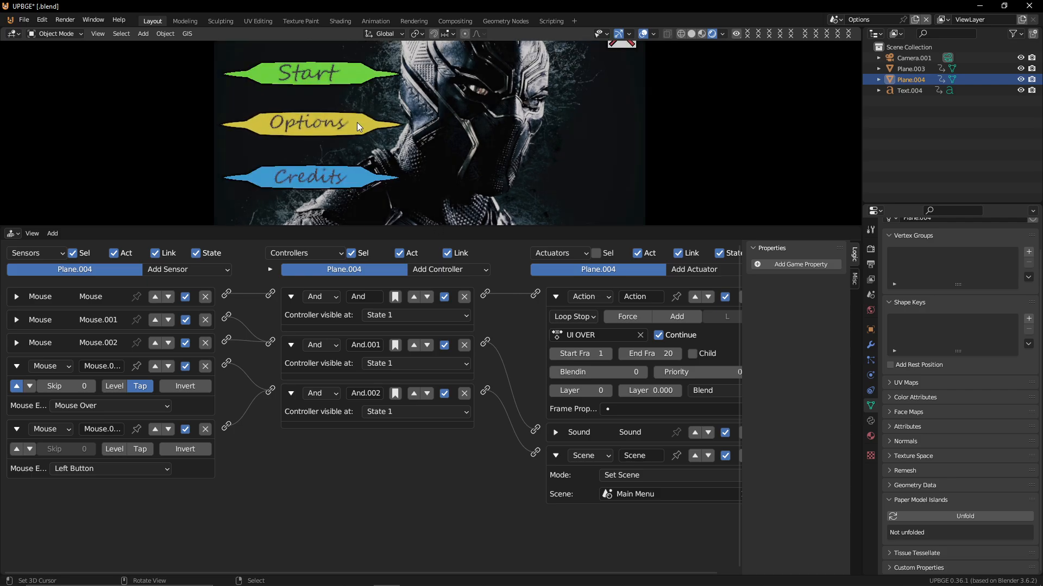
{"action": "left_click", "coordinate": [359, 124]}
{"action": "left_click", "coordinate": [327, 129]}
{"action": "left_click", "coordinate": [365, 133]}
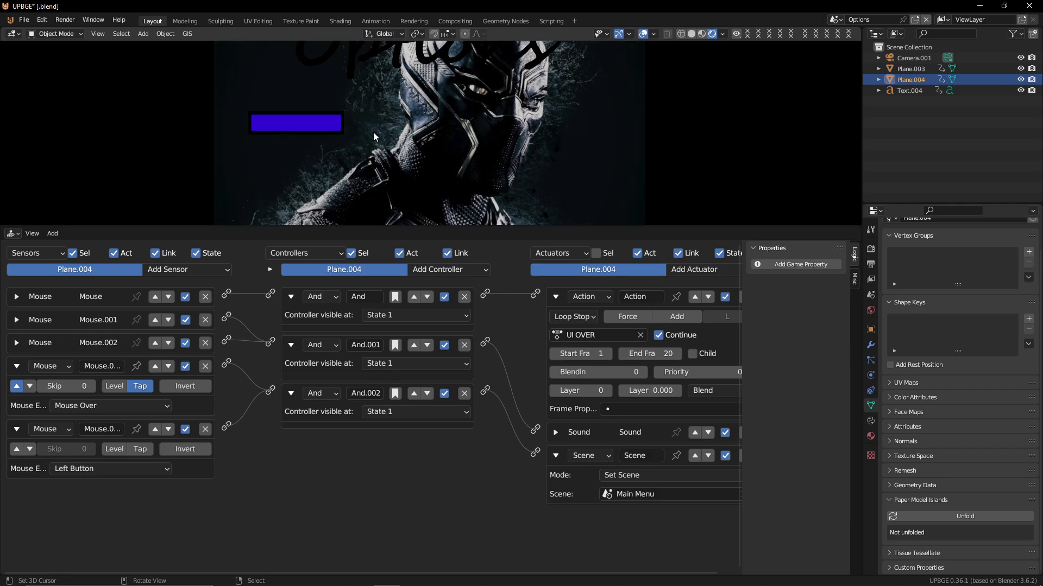
{"action": "left_click", "coordinate": [329, 114]}
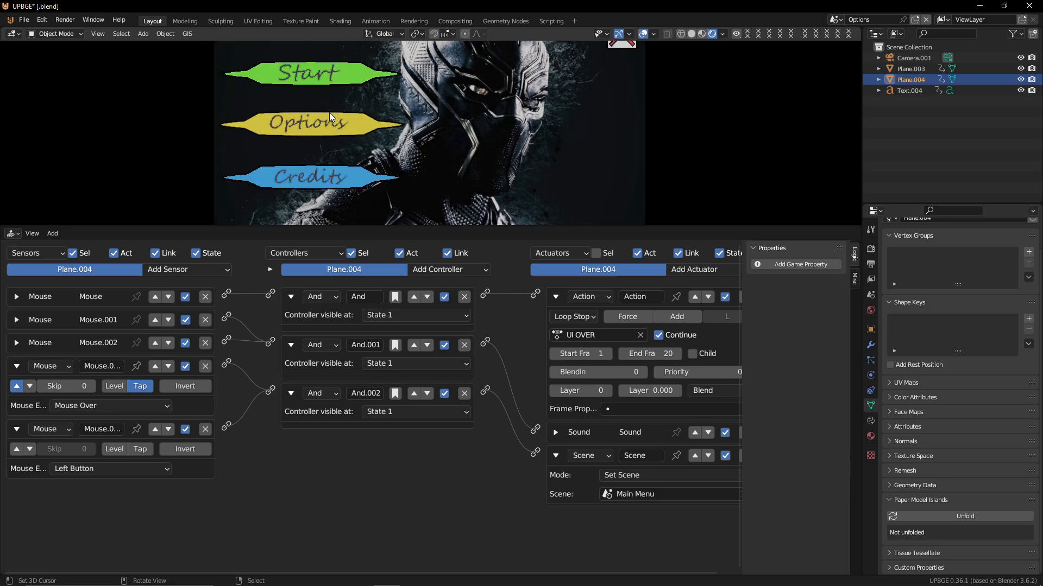
{"action": "left_click", "coordinate": [355, 125]}
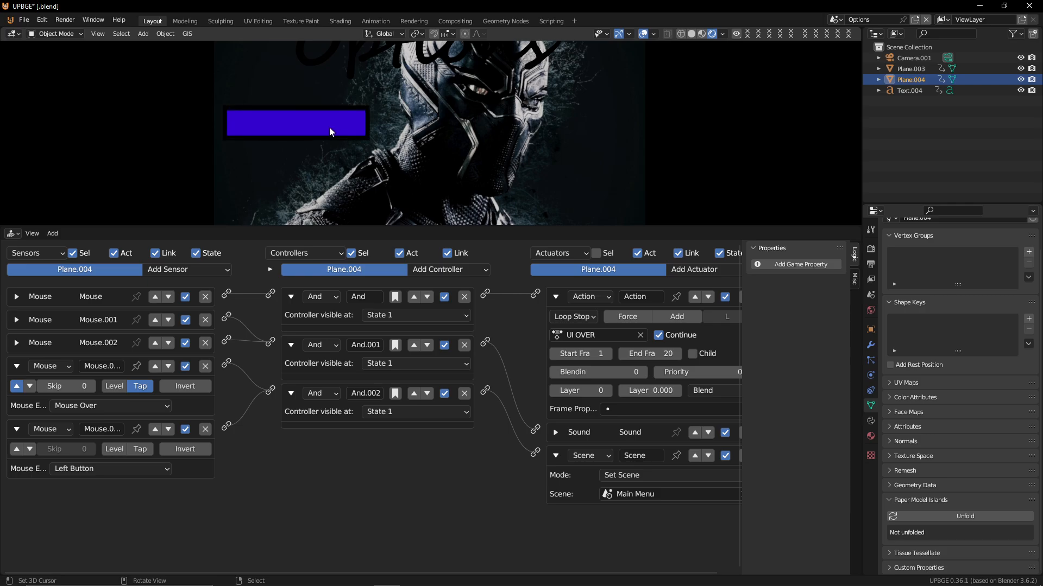
{"action": "left_click", "coordinate": [332, 131]}
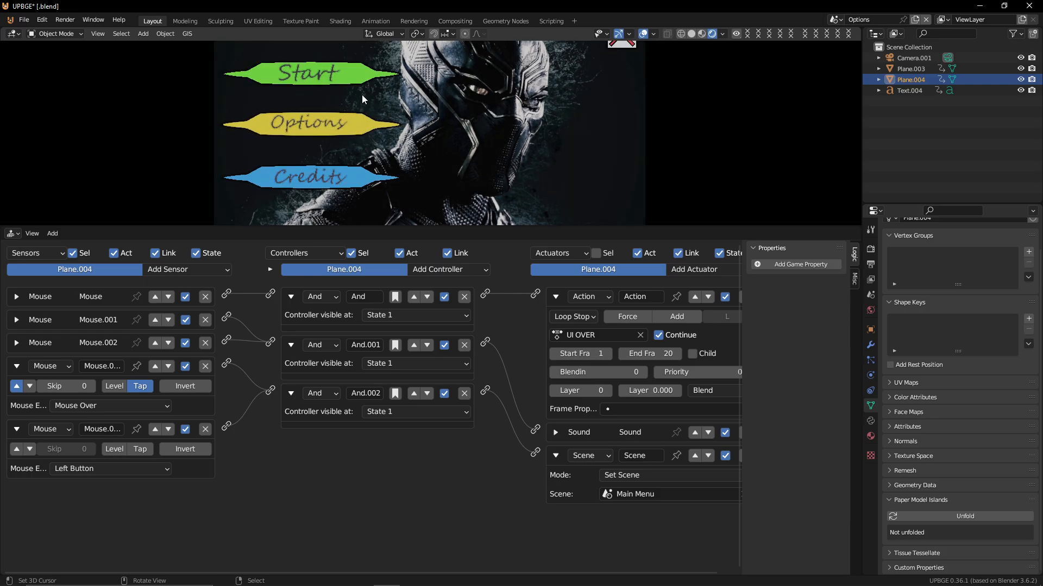
{"action": "key", "text": "Escape"}
{"action": "left_click", "coordinate": [310, 74]}
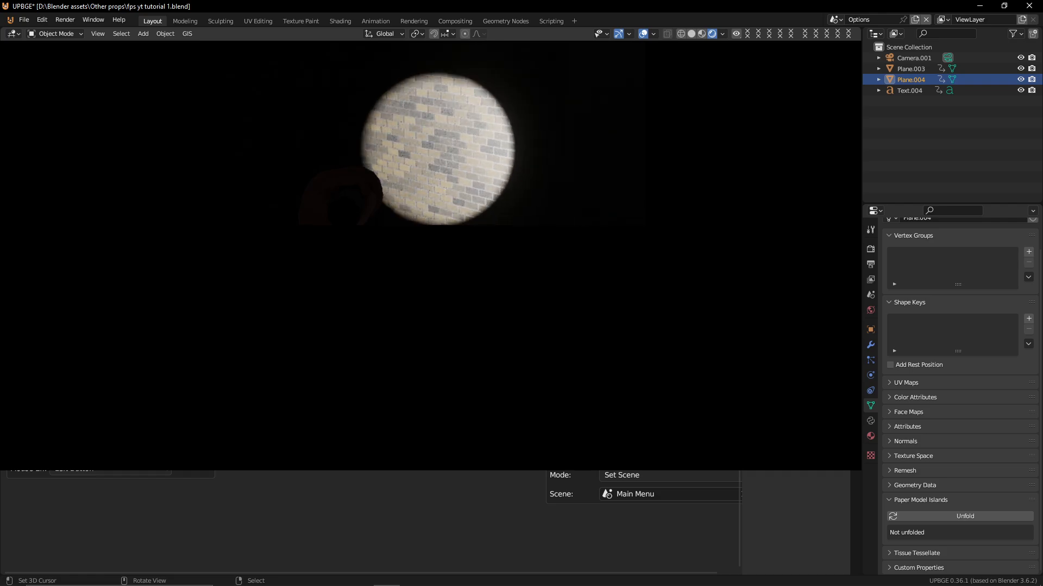
{"action": "key", "text": "Escape"}
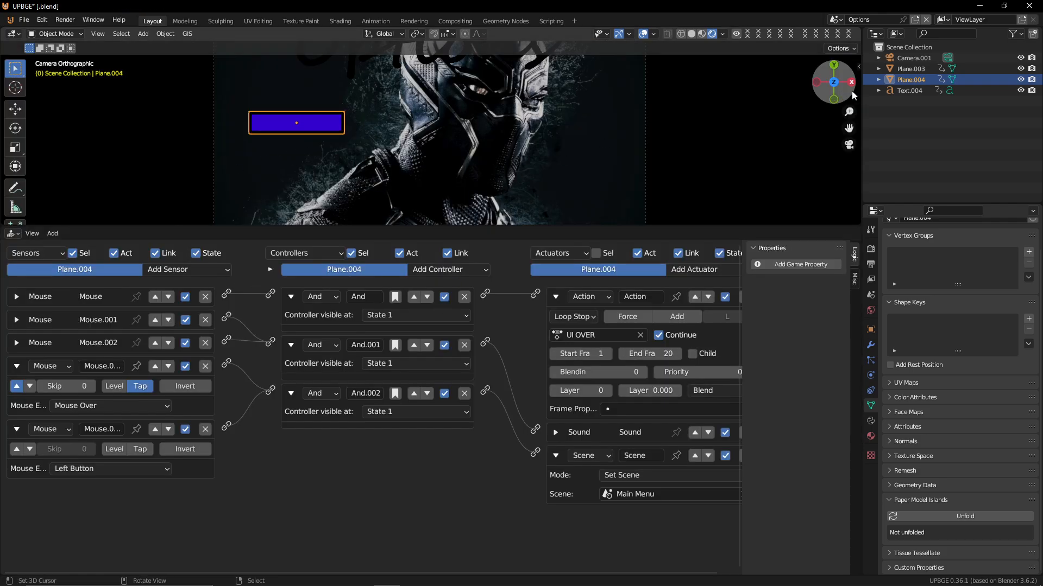
Switch to the Main Menu scene and enlarge the 3D viewport above the logic editor
{"action": "left_click", "coordinate": [835, 20]}
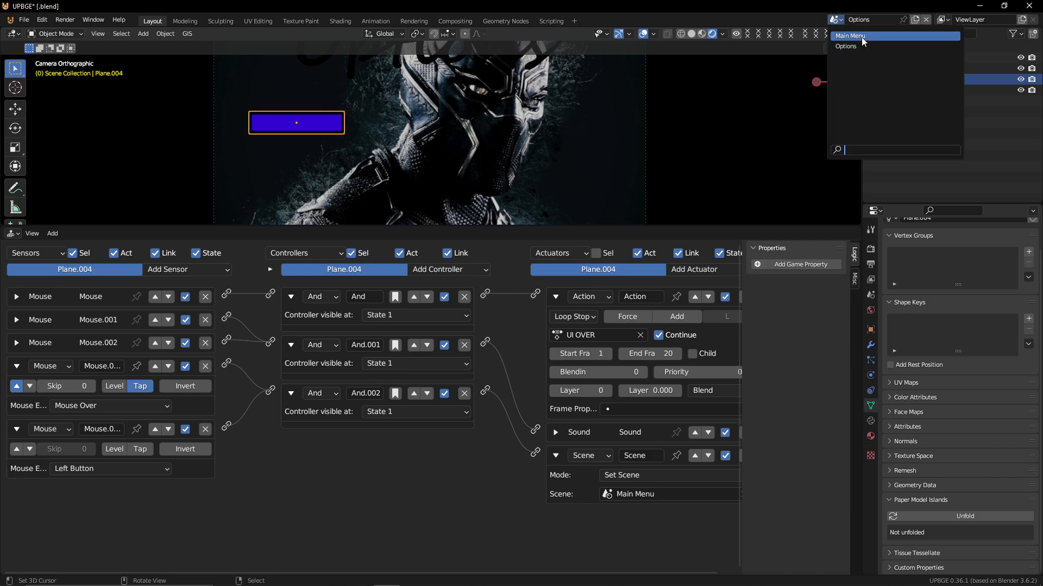
{"action": "left_click", "coordinate": [862, 36]}
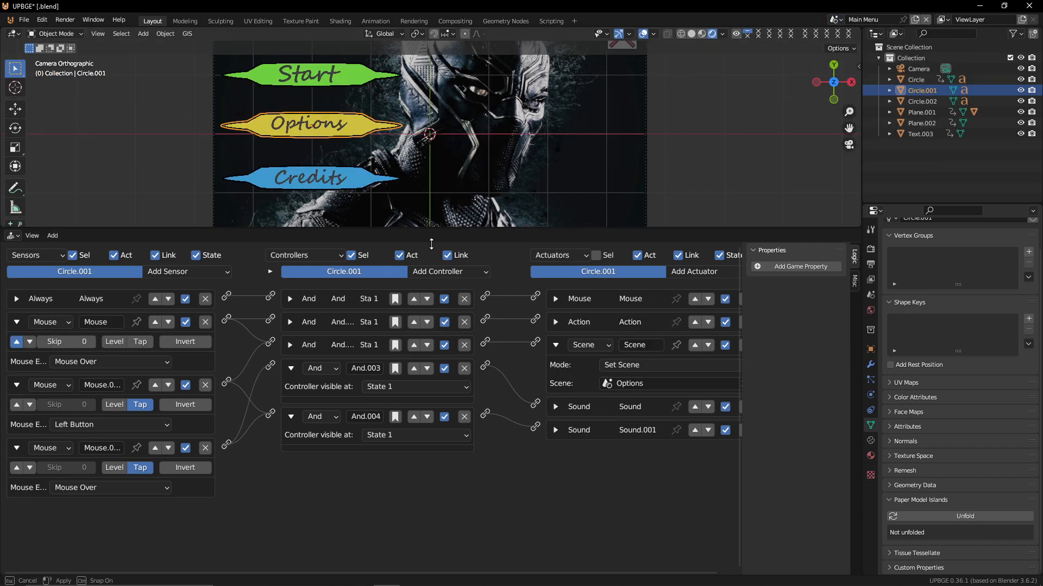
{"action": "left_click_drag", "start_coordinate": [444, 228], "coordinate": [423, 429]}
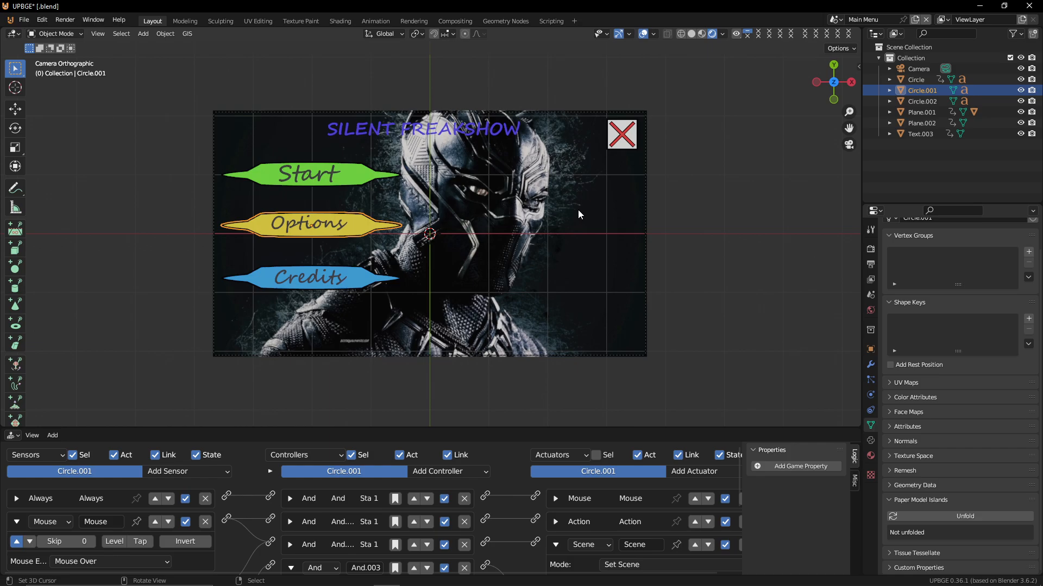
Save the project as tutorial game 2.blend in the Other props folder
{"action": "key", "text": "ctrl+s"}
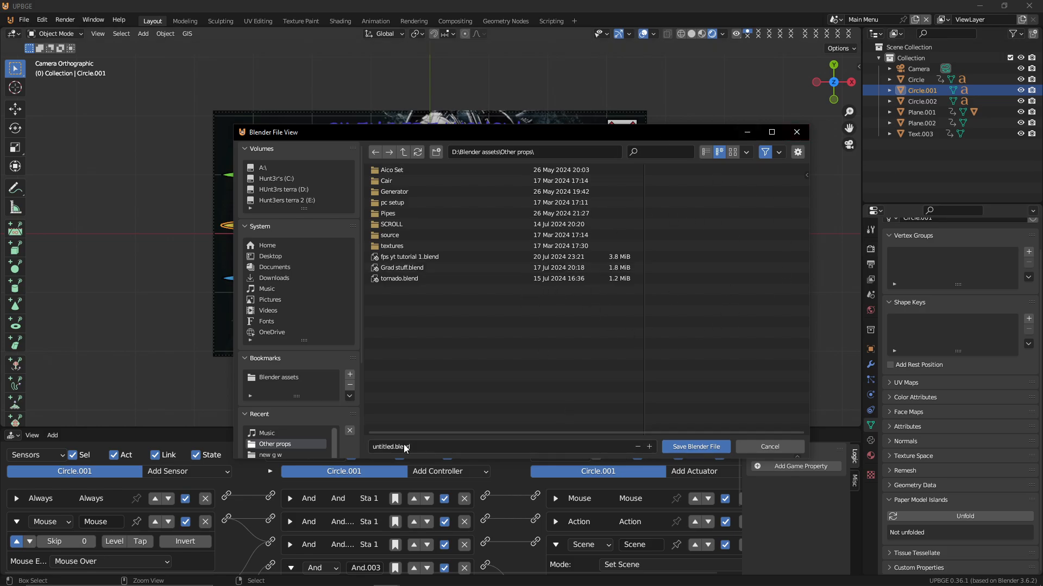
{"action": "left_click", "coordinate": [381, 447]}
{"action": "left_click", "coordinate": [381, 447]}
{"action": "double_click", "coordinate": [382, 446]}
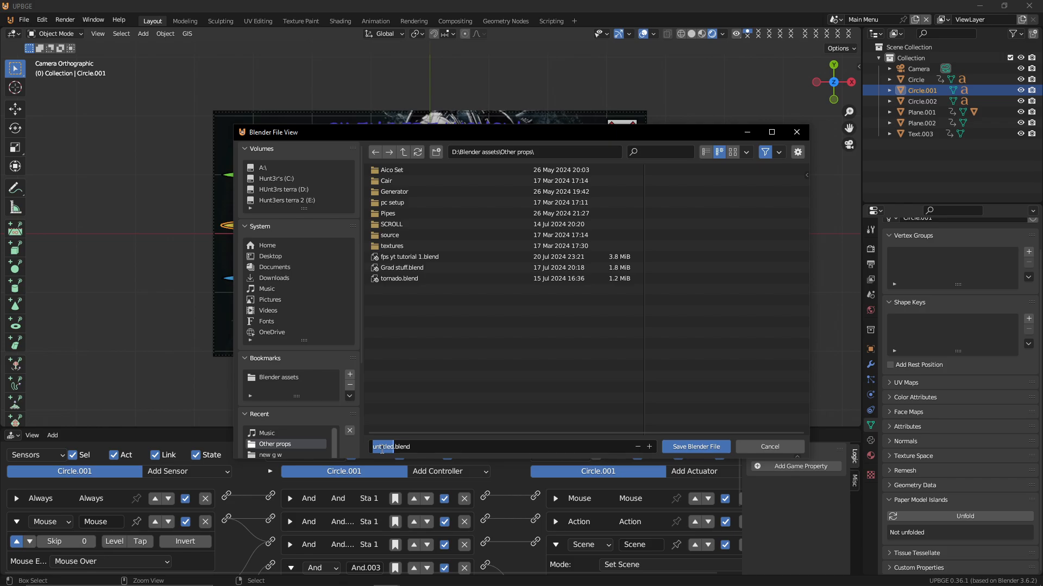
{"action": "type", "text": "tutorial game 2"}
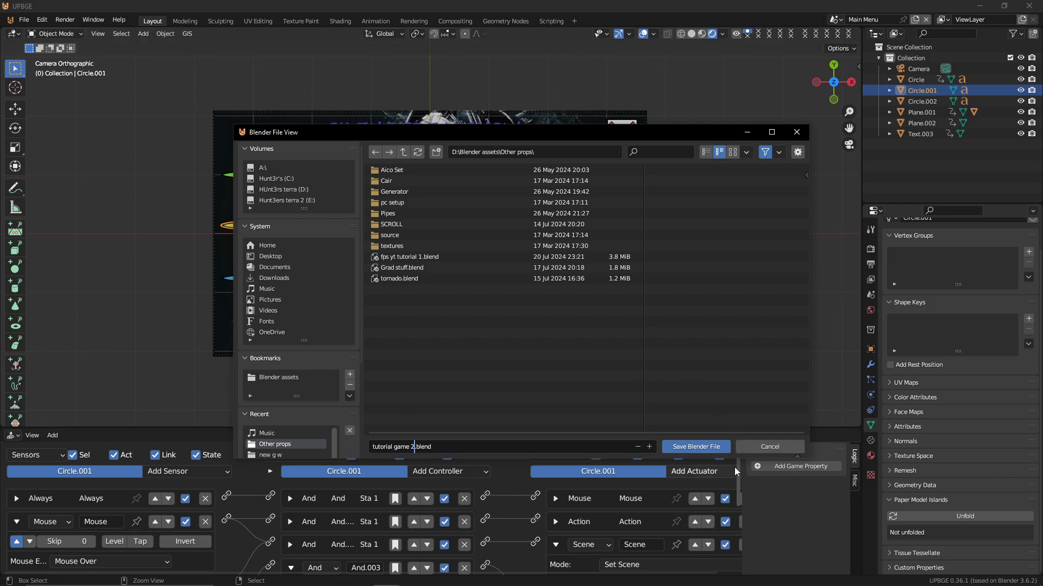
{"action": "left_click", "coordinate": [711, 449]}
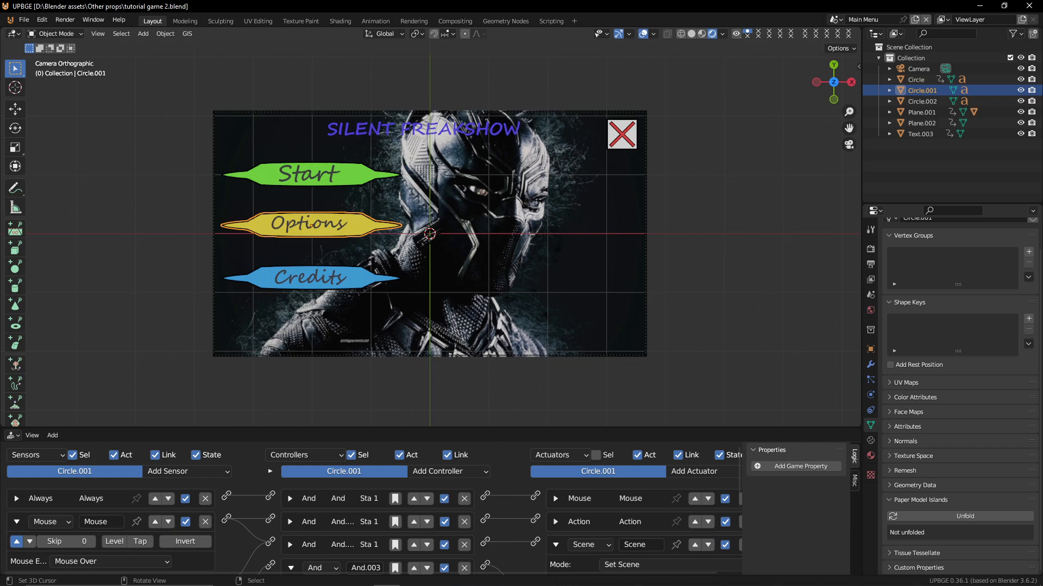
Play the game and test the exit button
{"action": "key", "text": "p"}
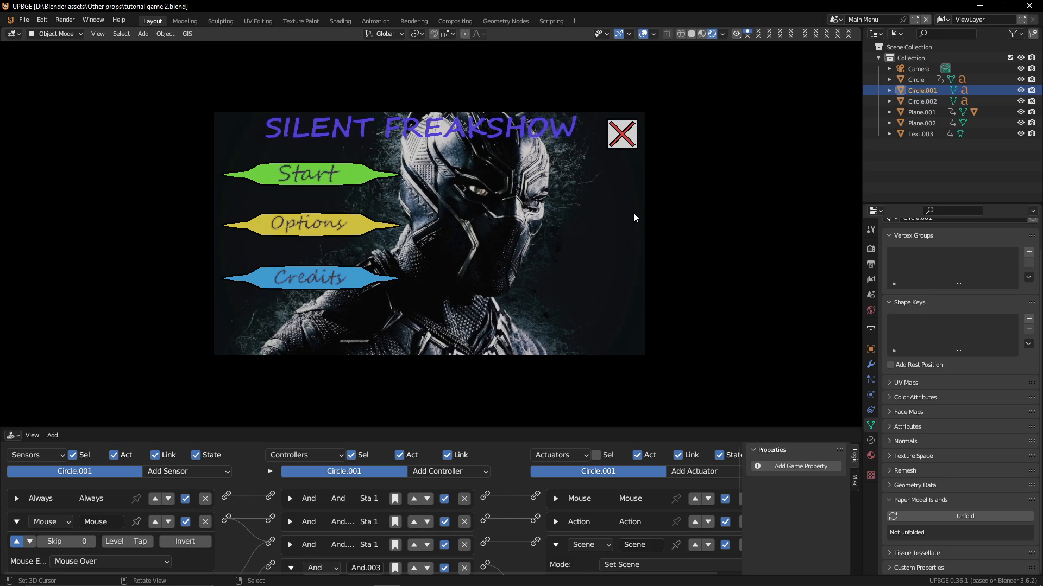
{"action": "left_click", "coordinate": [626, 135]}
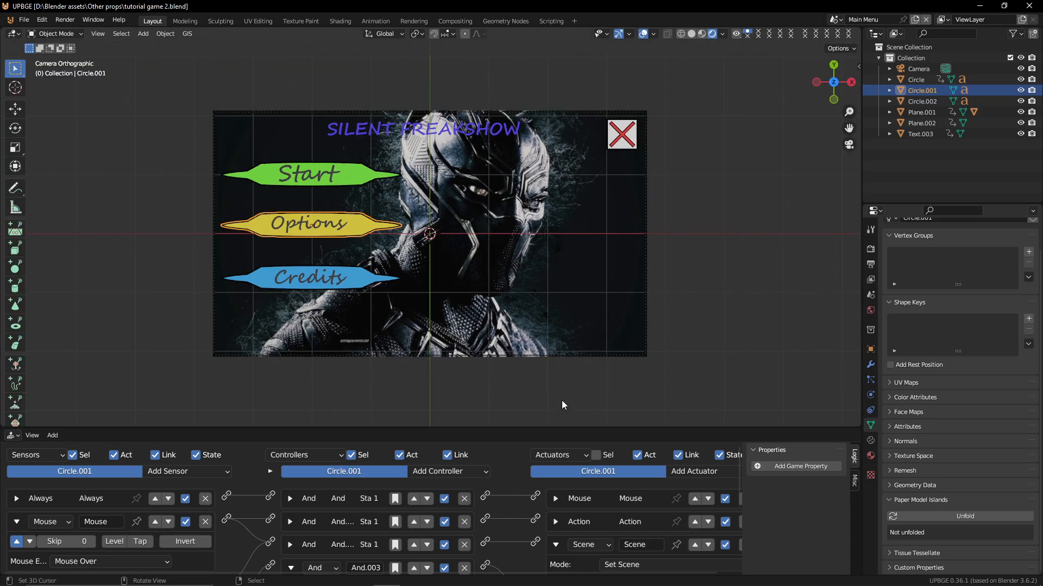
Select the background plane and set its Sound actuator's play mode to Loop End
{"action": "left_click", "coordinate": [559, 205]}
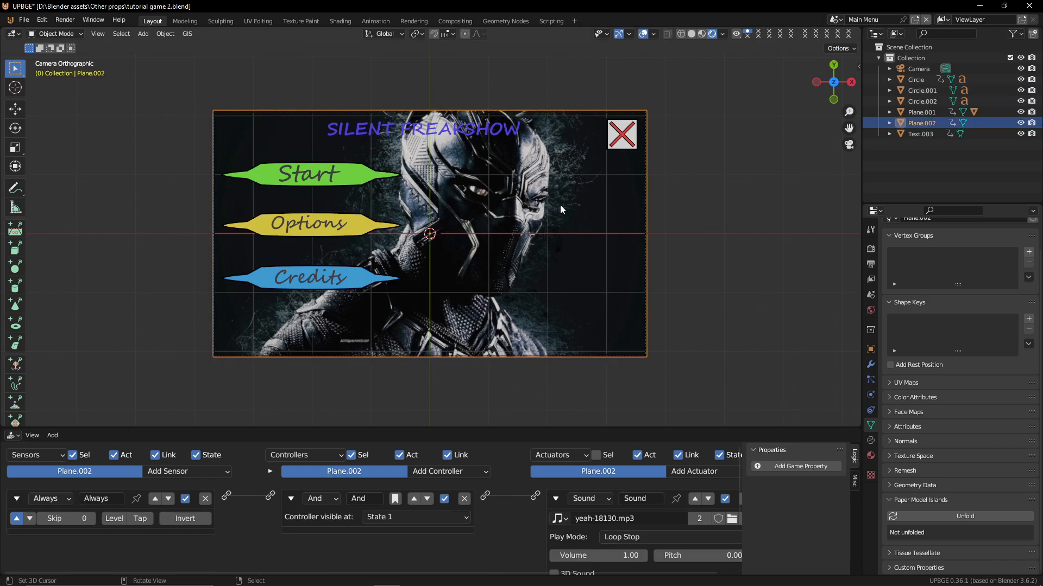
{"action": "scroll", "coordinate": [631, 530], "scroll_direction": "down", "scroll_amount": 2}
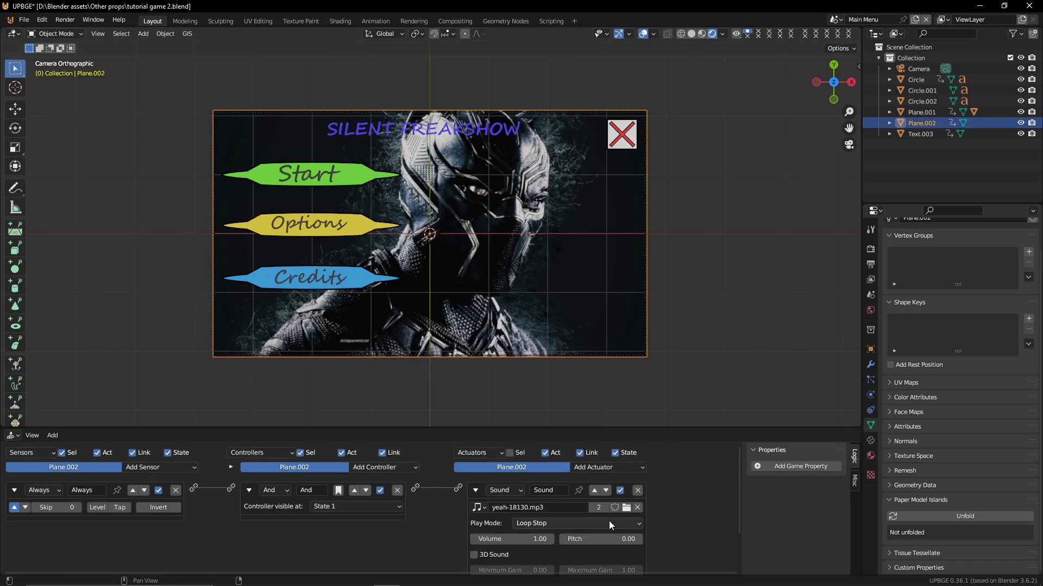
{"action": "scroll", "coordinate": [604, 524], "scroll_direction": "up", "scroll_amount": 2}
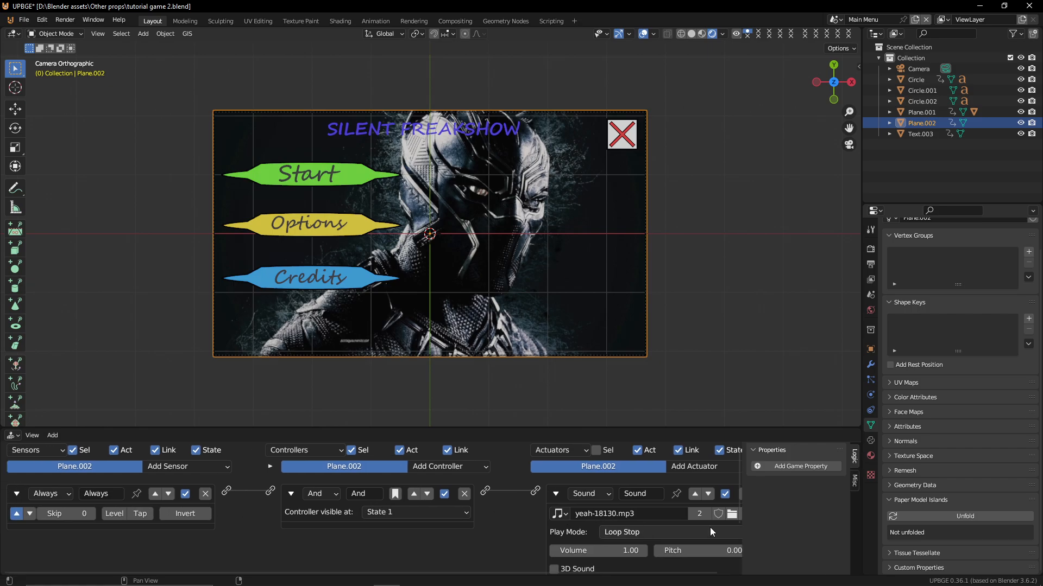
{"action": "scroll", "coordinate": [640, 549], "scroll_direction": "down", "scroll_amount": 3}
{"action": "scroll", "coordinate": [624, 521], "scroll_direction": "up", "scroll_amount": 1}
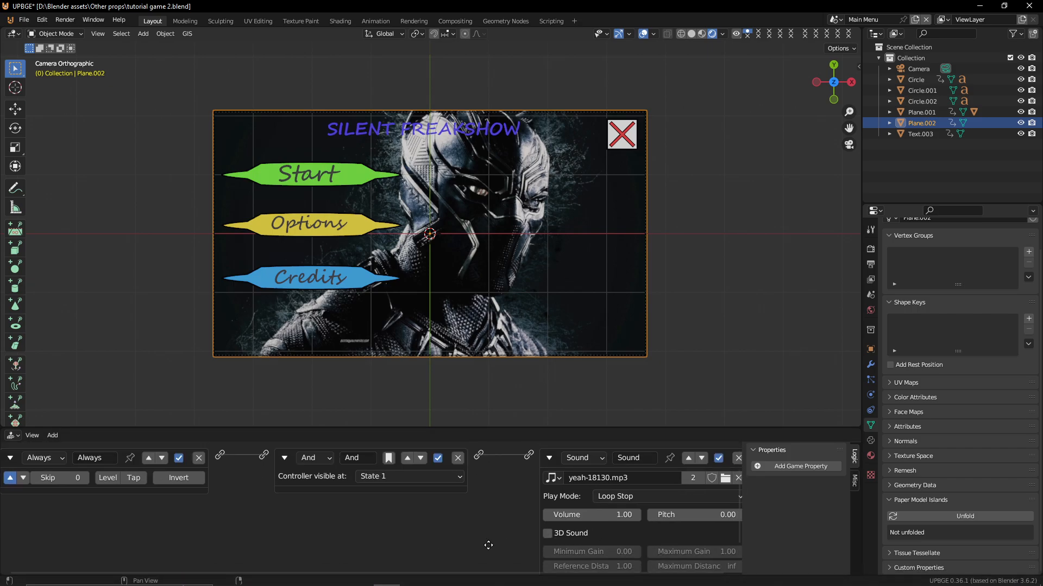
{"action": "left_click", "coordinate": [657, 506]}
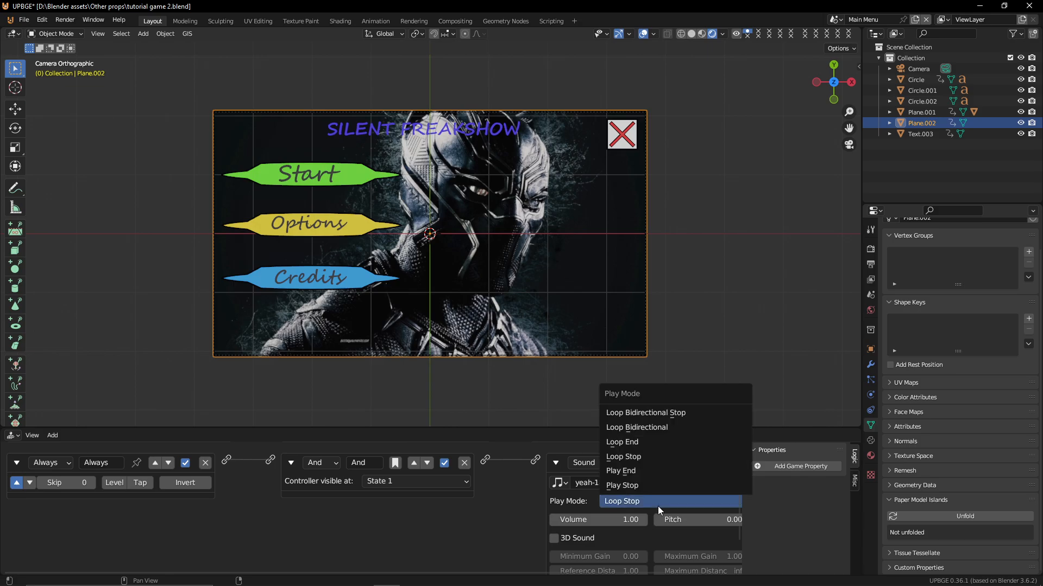
{"action": "left_click", "coordinate": [657, 442]}
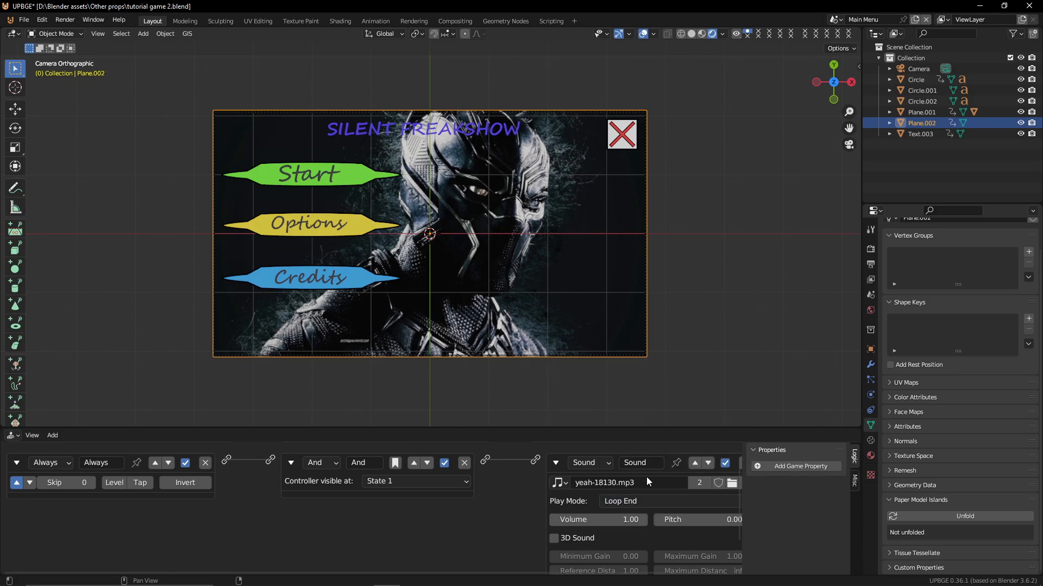
Play the game and test the background music while clicking Options
{"action": "scroll", "coordinate": [521, 537], "scroll_direction": "down", "scroll_amount": 3}
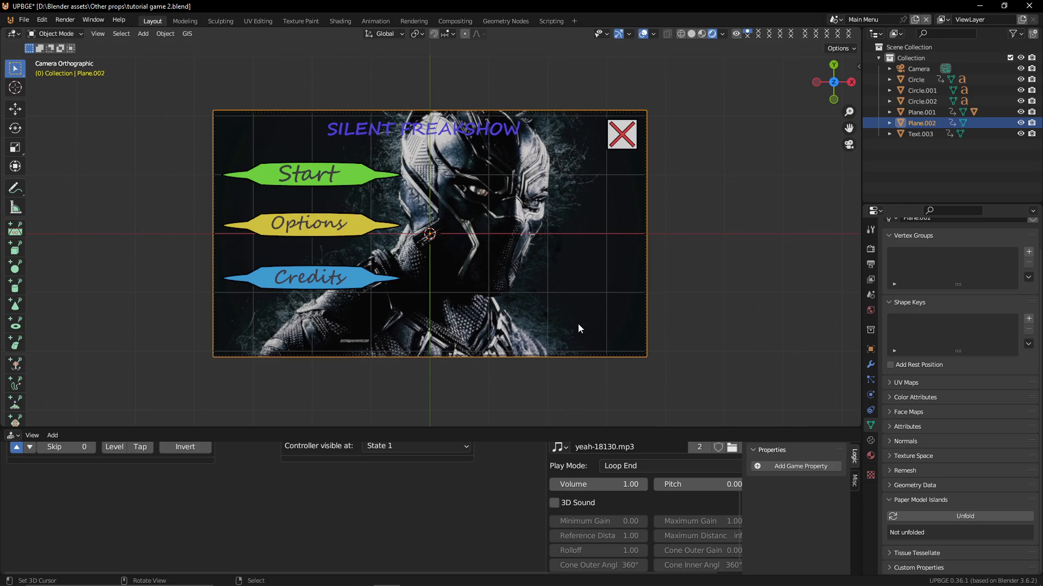
{"action": "key", "text": "p"}
{"action": "left_click", "coordinate": [351, 234]}
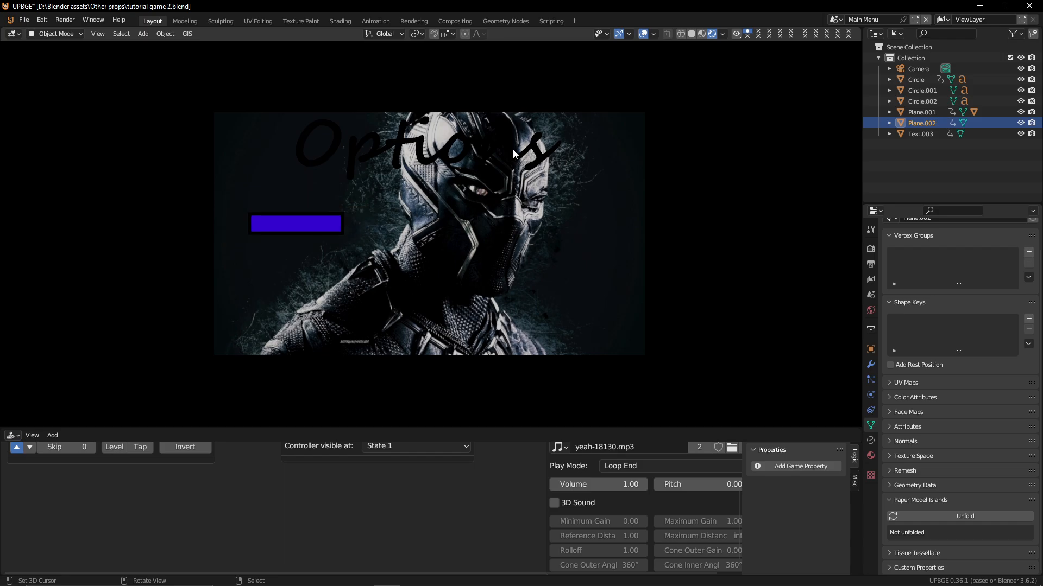
{"action": "key", "text": "Escape"}
Switch the active scene to Options
{"action": "double_click", "coordinate": [875, 19]}
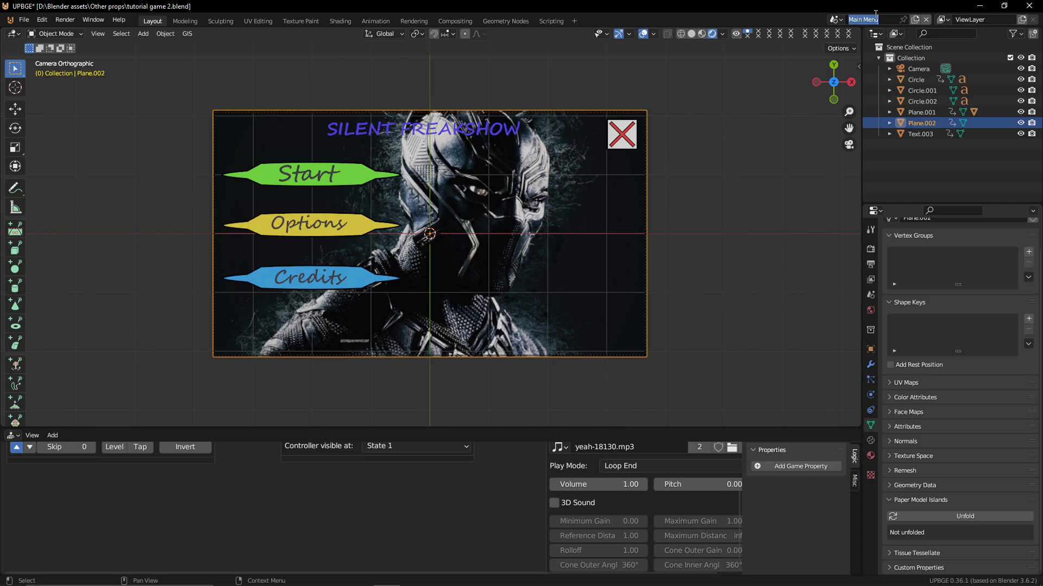
{"action": "key", "text": "Escape"}
{"action": "left_click", "coordinate": [839, 19]}
{"action": "left_click", "coordinate": [853, 45]}
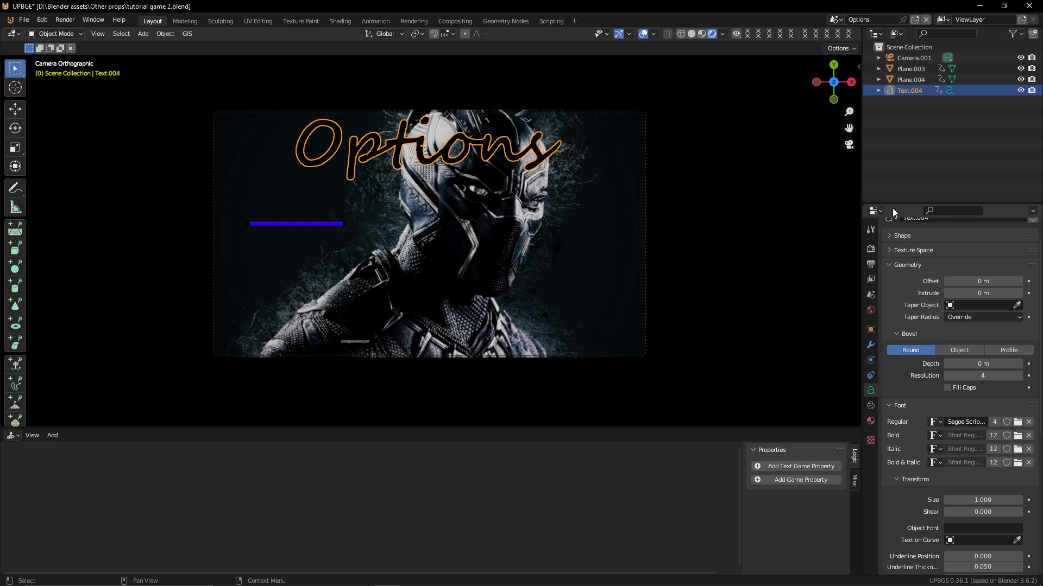
Assign the existing Text material to the Options title text object and review its surface settings
{"action": "scroll", "coordinate": [894, 452], "scroll_direction": "up", "scroll_amount": 2}
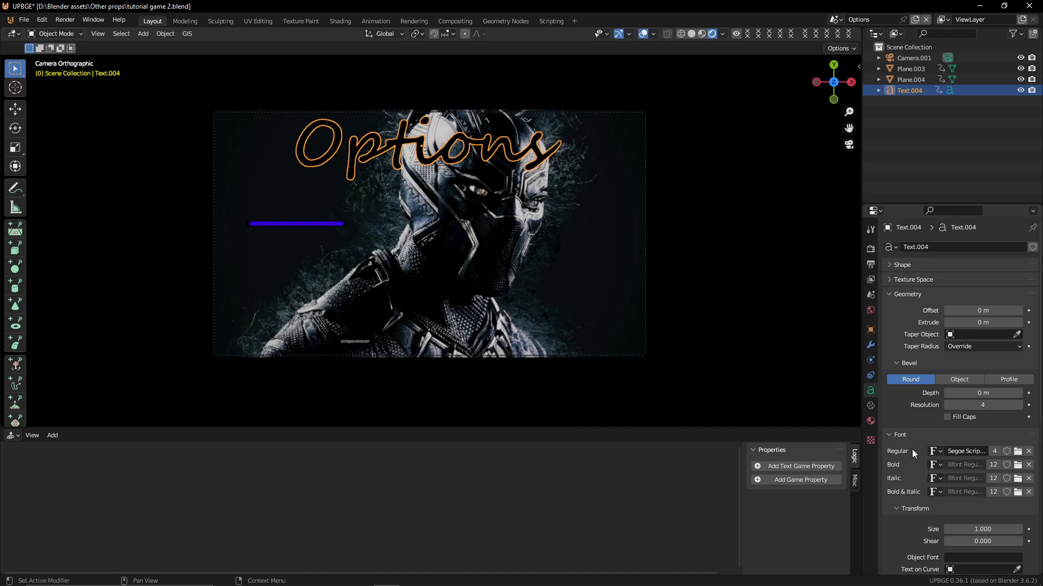
{"action": "left_click", "coordinate": [869, 422]}
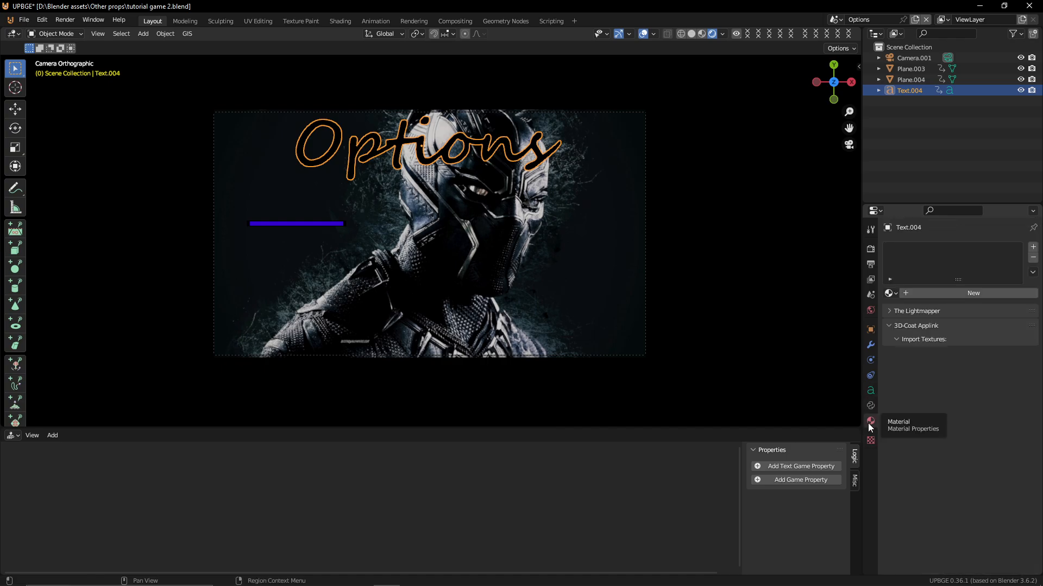
{"action": "left_click", "coordinate": [890, 293]}
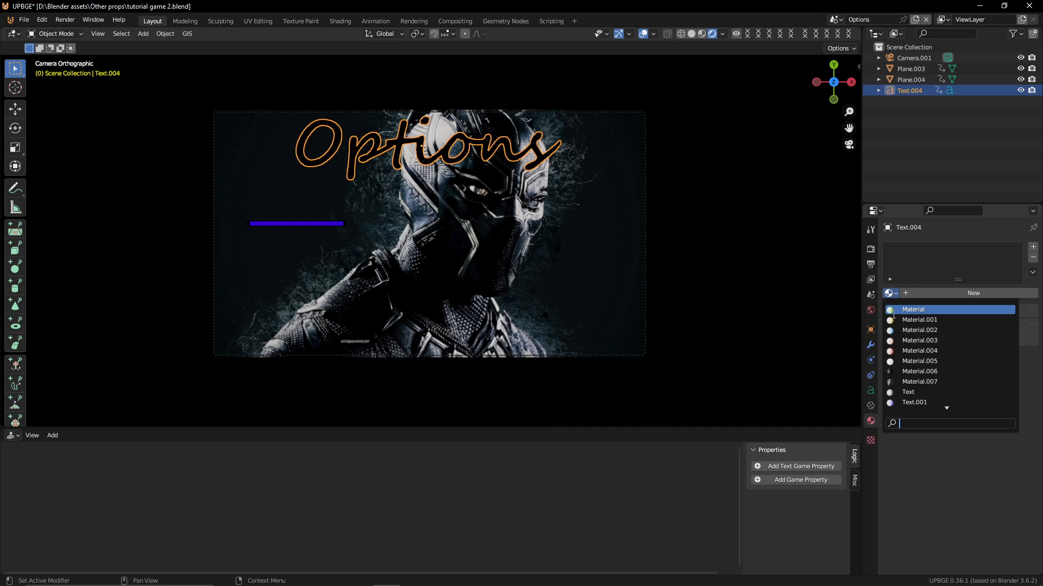
{"action": "left_click", "coordinate": [931, 392]}
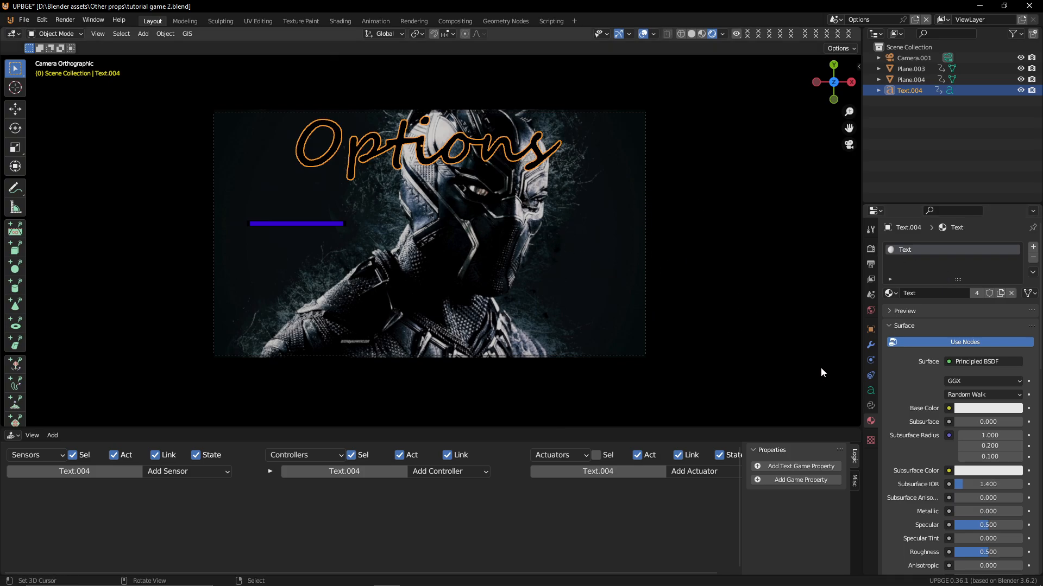
{"action": "scroll", "coordinate": [973, 486], "scroll_direction": "down", "scroll_amount": 8}
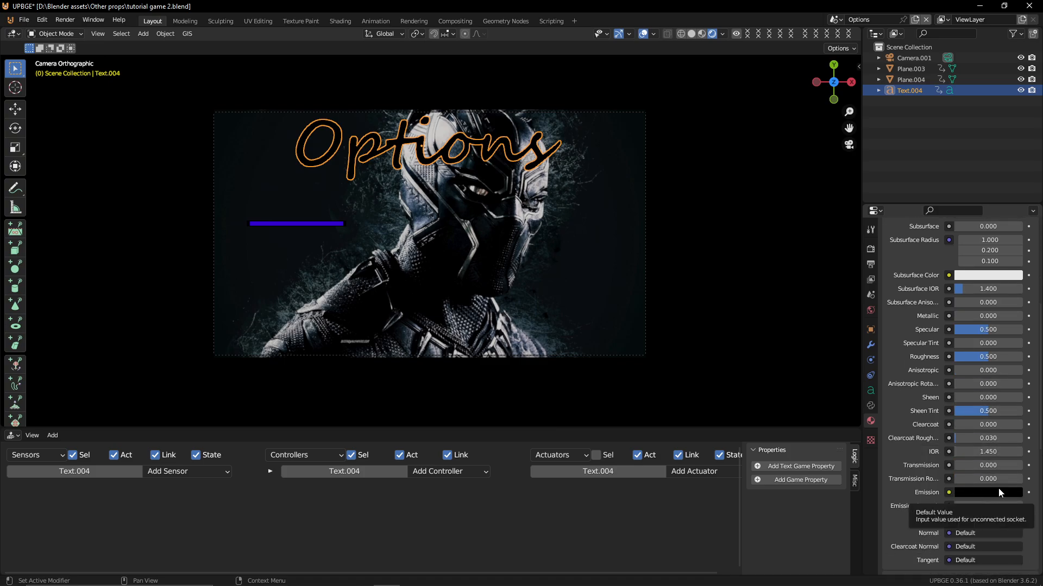
{"action": "scroll", "coordinate": [998, 488], "scroll_direction": "up", "scroll_amount": 8}
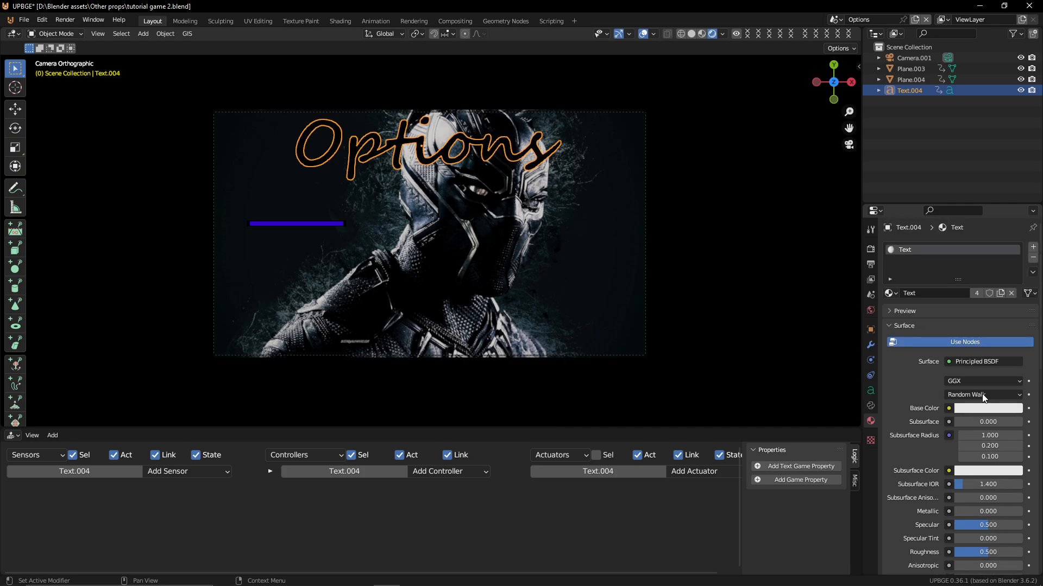
Set the Text material's emission color to a bright blue
{"action": "scroll", "coordinate": [966, 509], "scroll_direction": "down", "scroll_amount": 8}
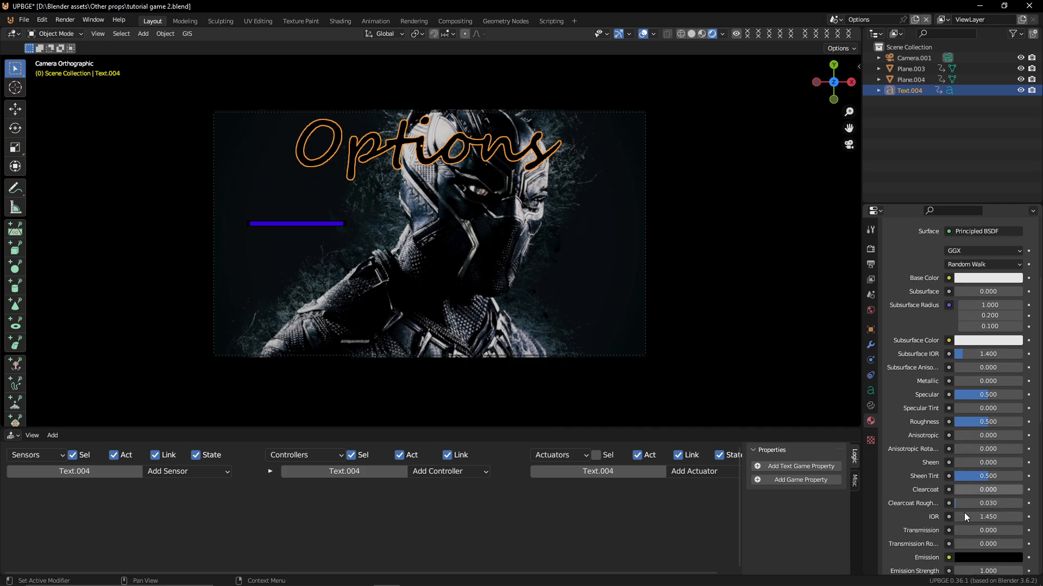
{"action": "left_click", "coordinate": [987, 514]}
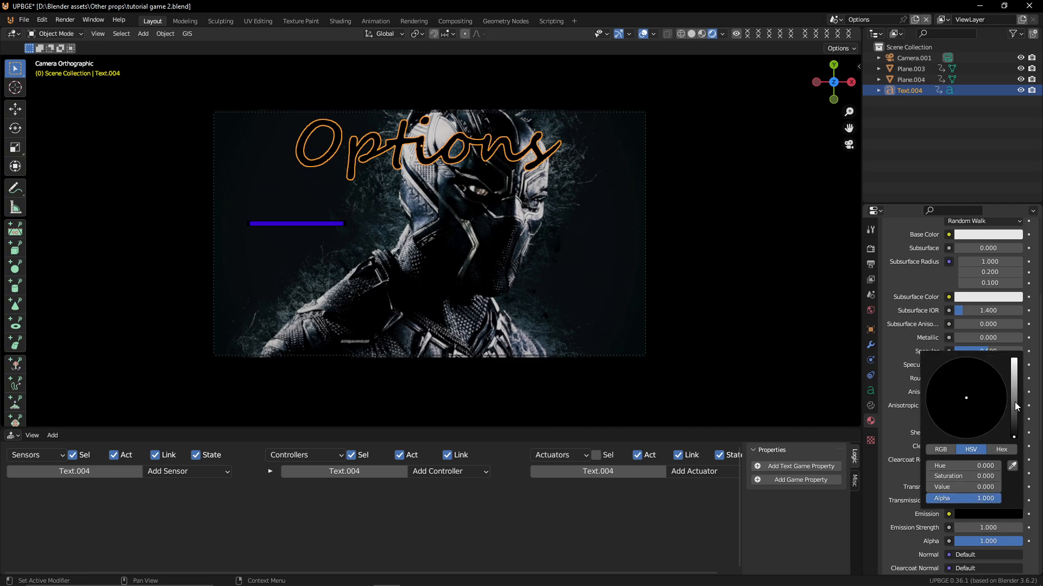
{"action": "left_click_drag", "start_coordinate": [1015, 402], "coordinate": [1013, 359]}
{"action": "left_click", "coordinate": [981, 435]}
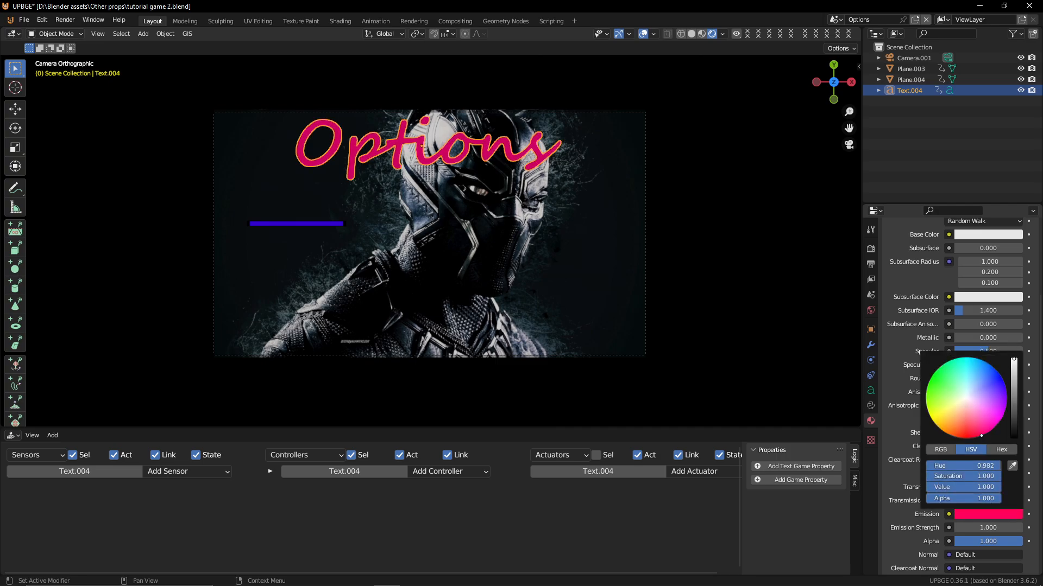
{"action": "left_click_drag", "start_coordinate": [981, 435], "coordinate": [1005, 386]}
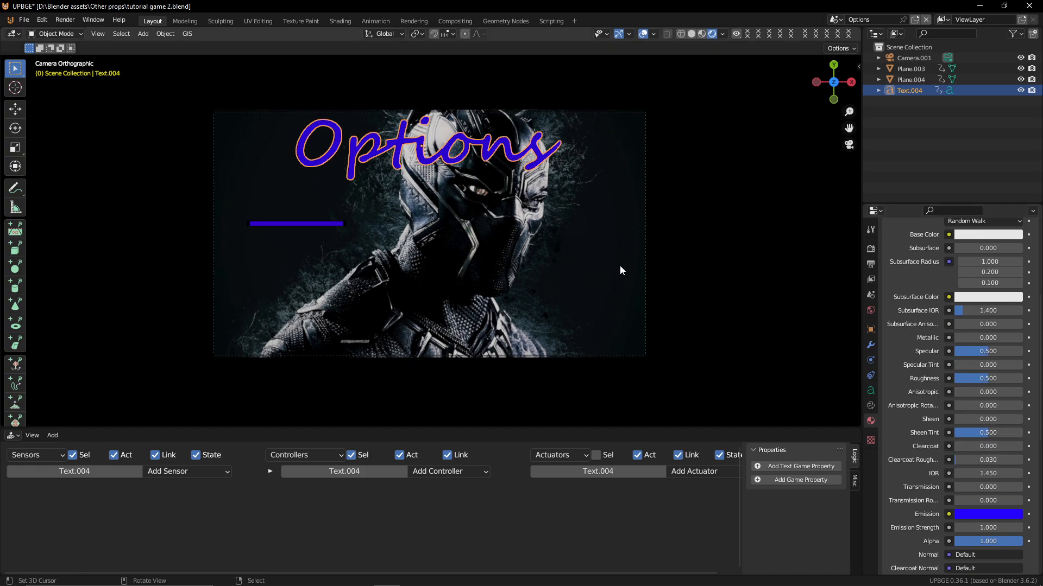
Play the game and test the back, Options and Start buttons between the menu scenes
{"action": "key", "text": "p"}
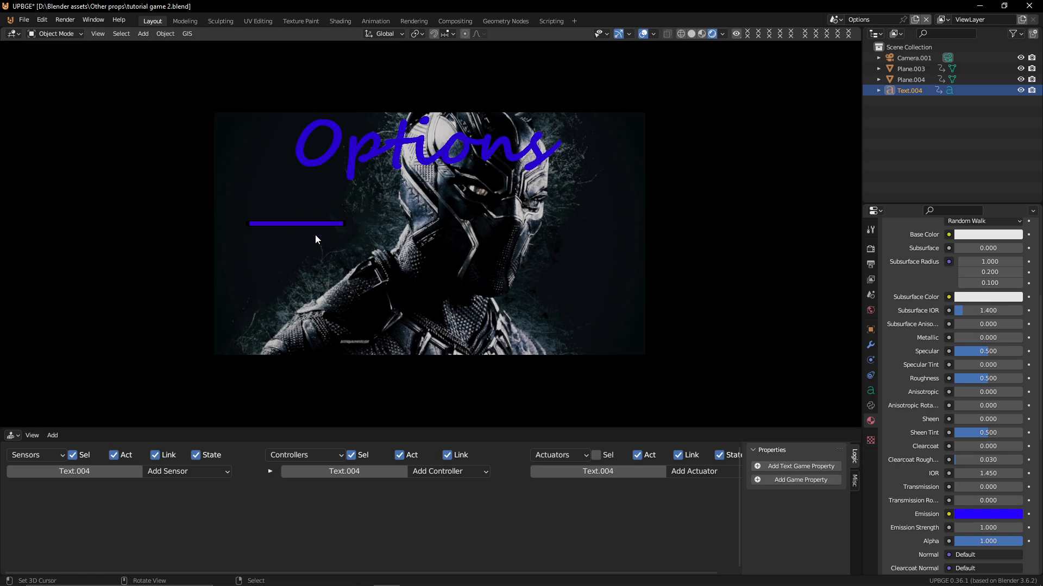
{"action": "left_click", "coordinate": [276, 212]}
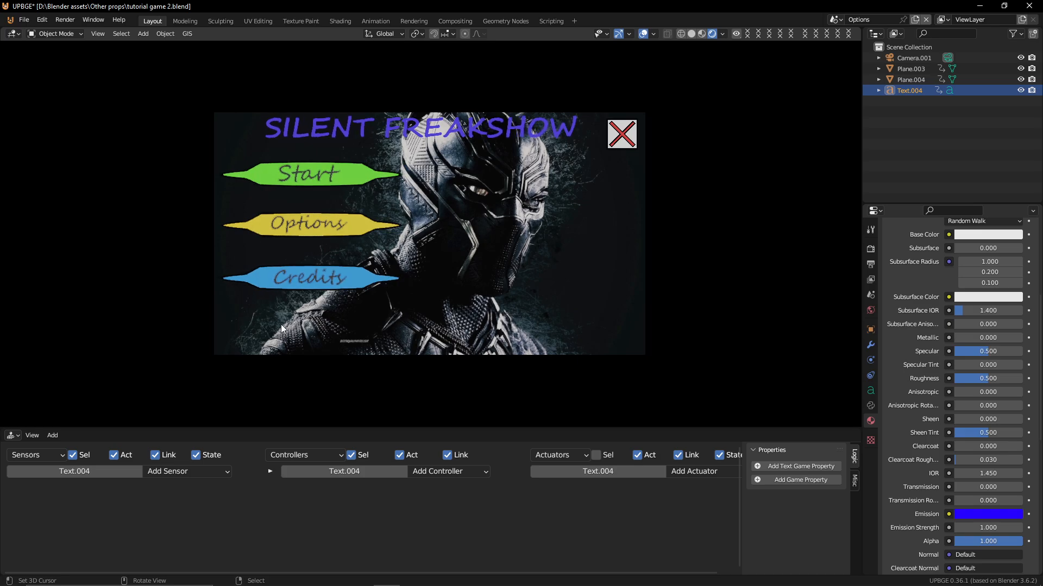
{"action": "left_click", "coordinate": [265, 237]}
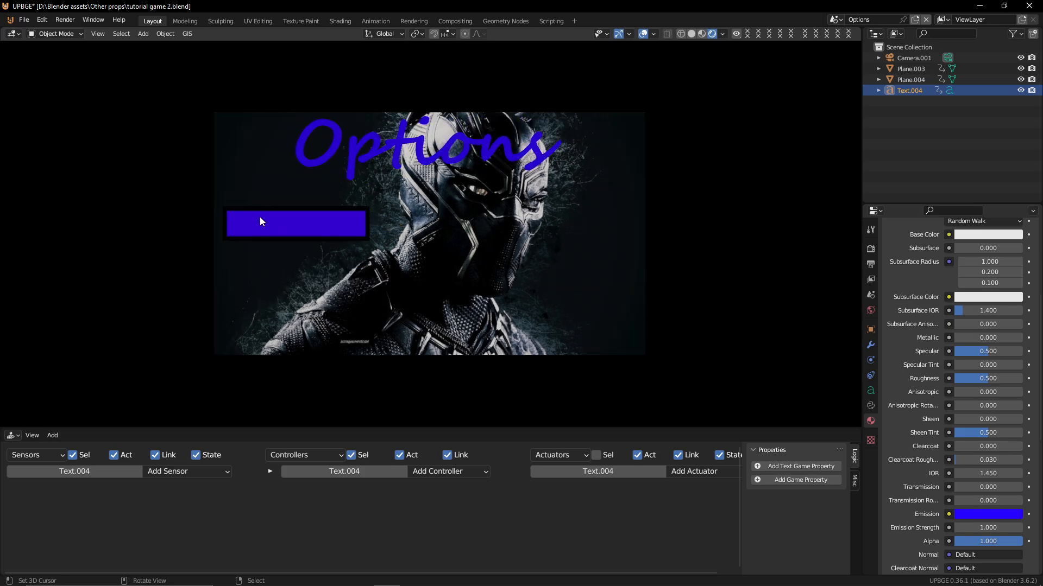
{"action": "left_click", "coordinate": [243, 226]}
{"action": "left_click", "coordinate": [265, 173]}
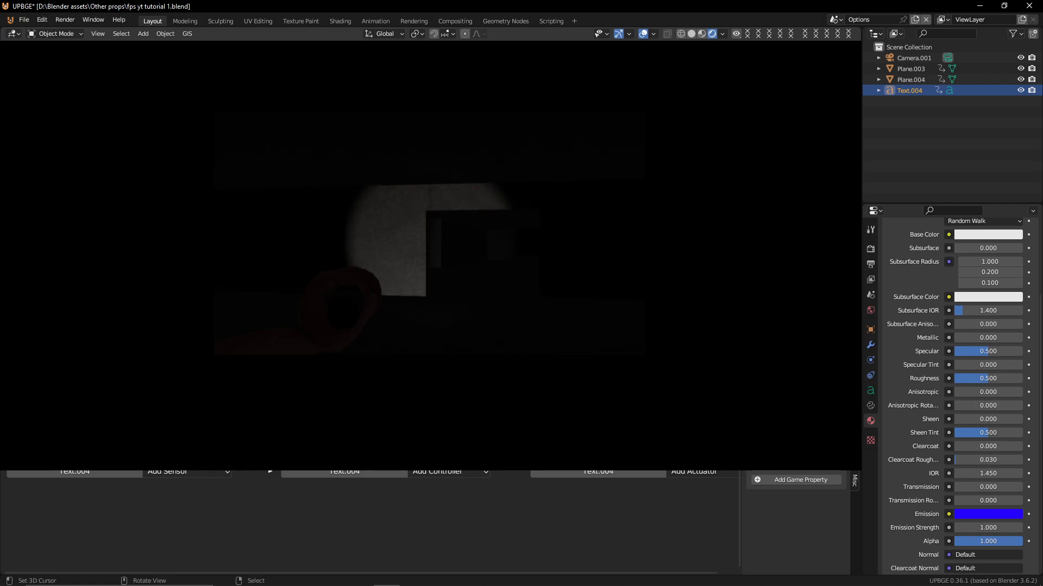
Move around in the loaded game level and exit the running game
{"action": "key", "text": "f"}
{"action": "key", "text": "f"}
{"action": "key", "text": "w"}
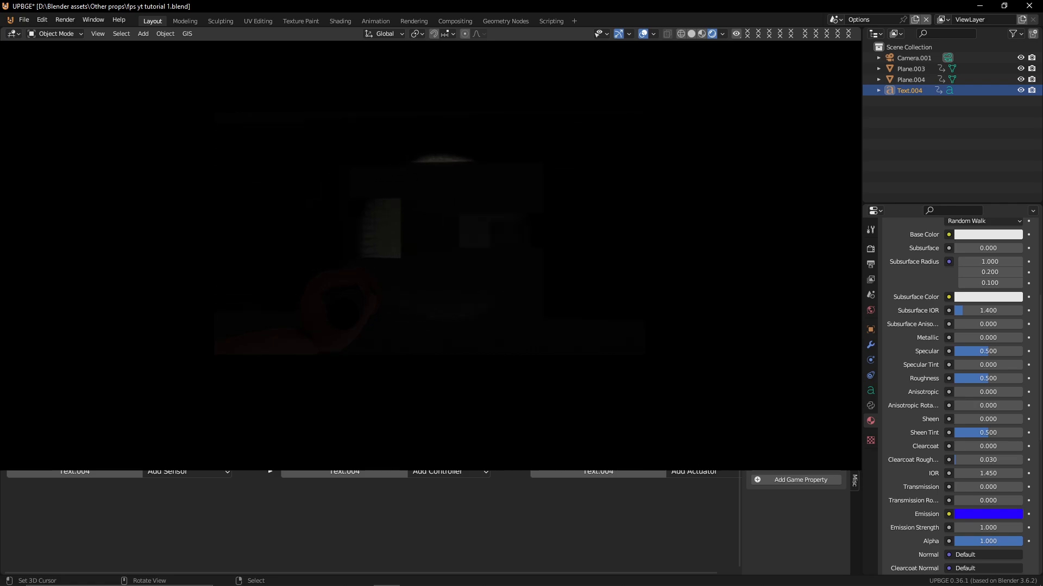
{"action": "key", "text": "w"}
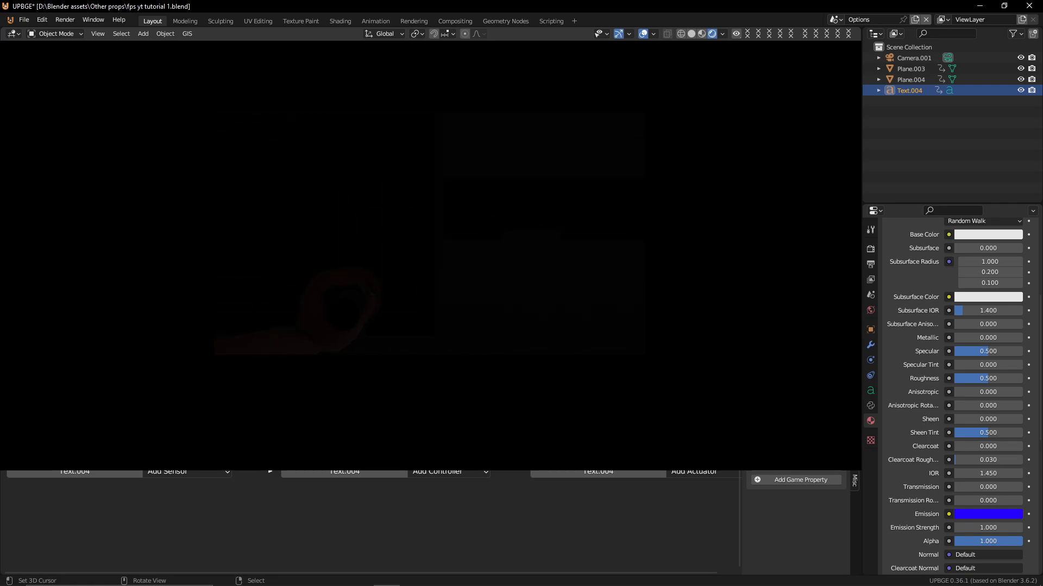
{"action": "key", "text": "f"}
{"action": "key", "text": "f"}
{"action": "key", "text": "w"}
{"action": "key", "text": "f"}
{"action": "key", "text": "f"}
{"action": "key", "text": "f"}
{"action": "key", "text": "f"}
{"action": "key", "text": "f"}
{"action": "key", "text": "f"}
{"action": "key", "text": "Escape"}
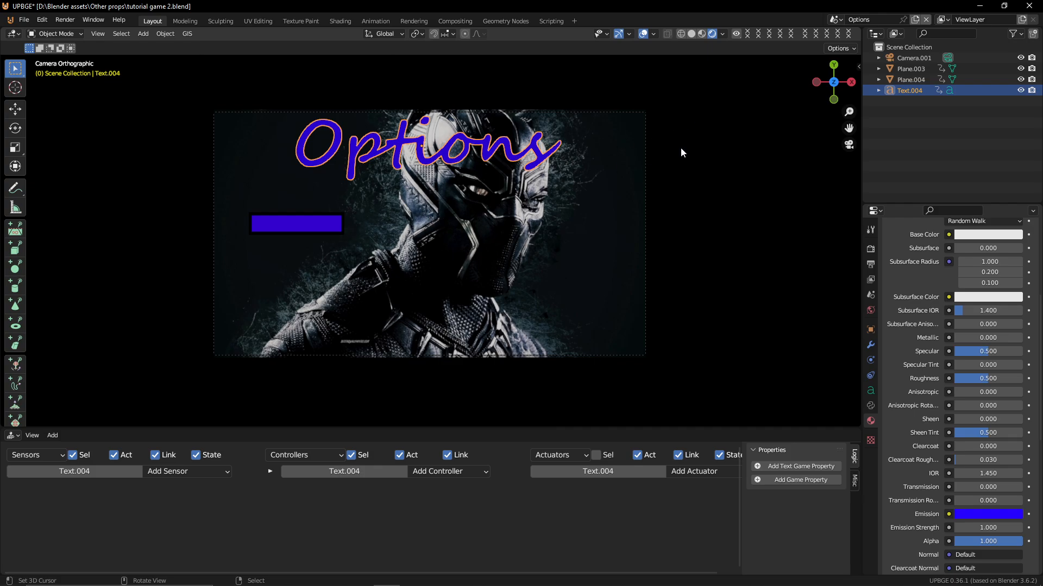
Switch the active scene back to Main Menu
{"action": "left_click", "coordinate": [834, 19]}
{"action": "left_click", "coordinate": [839, 38]}
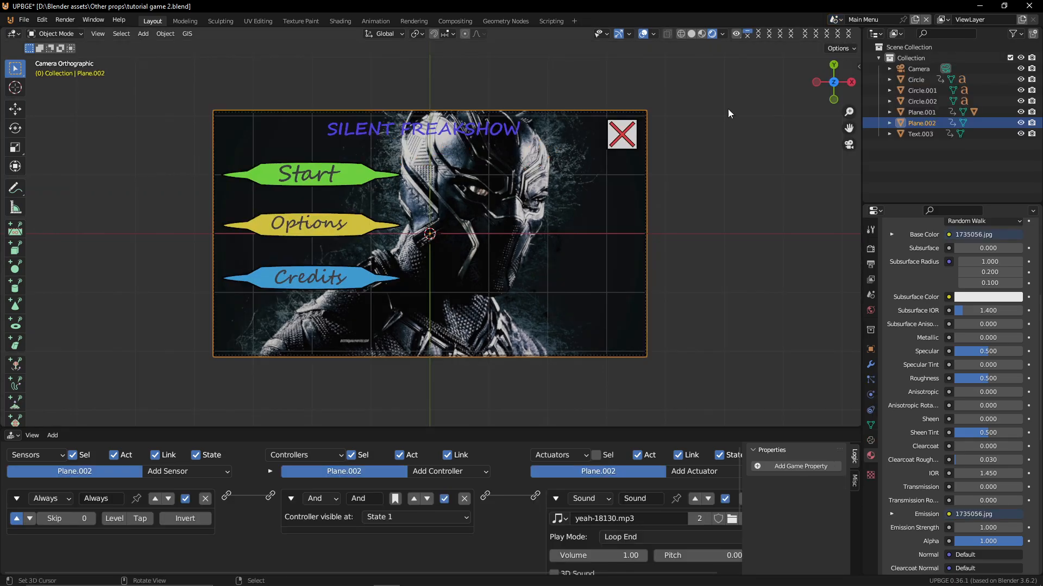